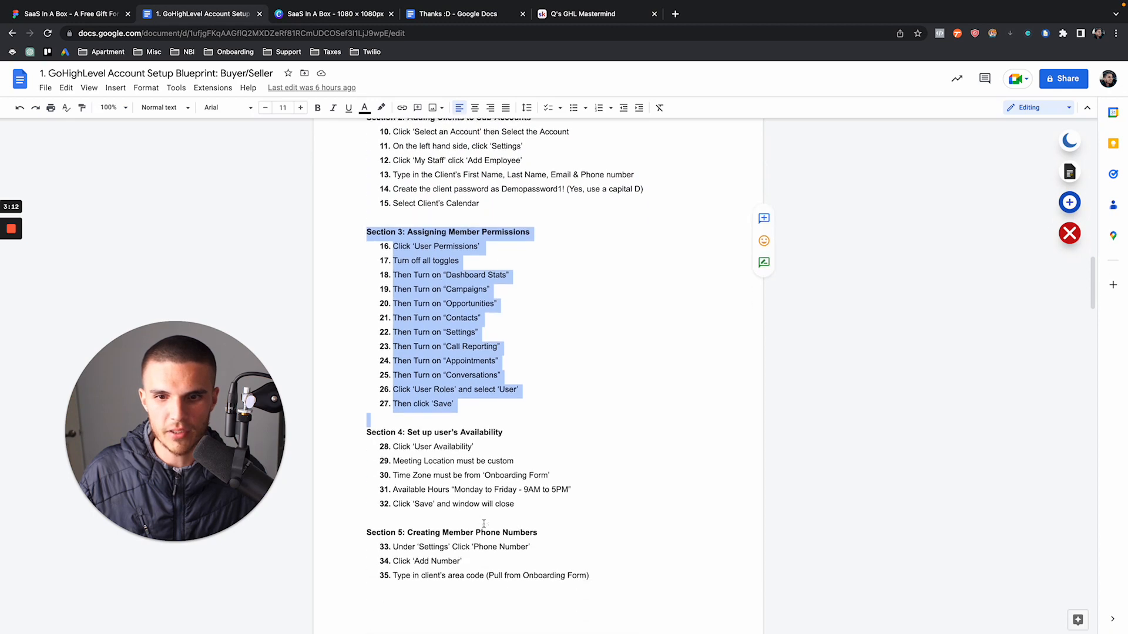
Trial-move Section 3 below Section 5, undo it, and scroll through the blueprint
left_click_drag(364, 417, 538, 532)
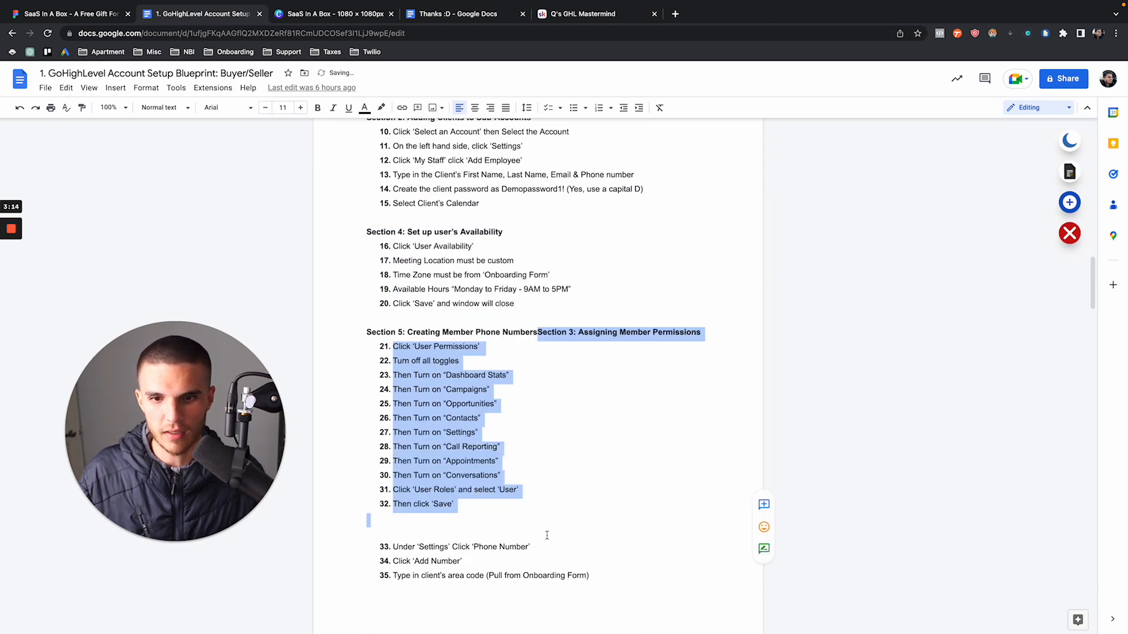
key("ctrl+z")
scroll(534, 470, "down", 12)
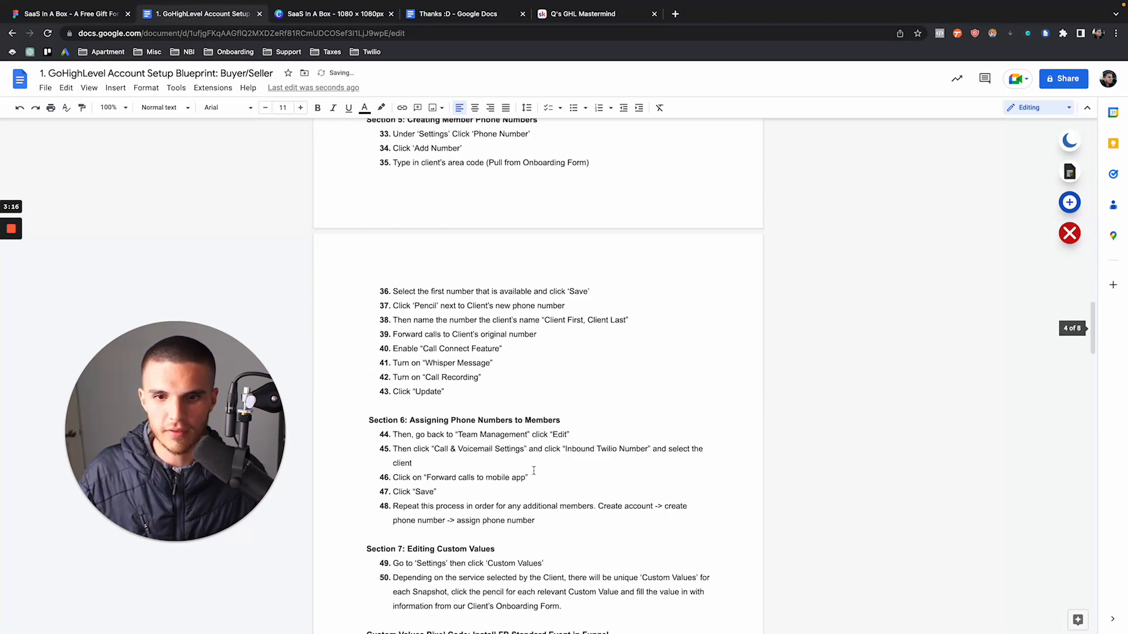
scroll(533, 470, "down", 9)
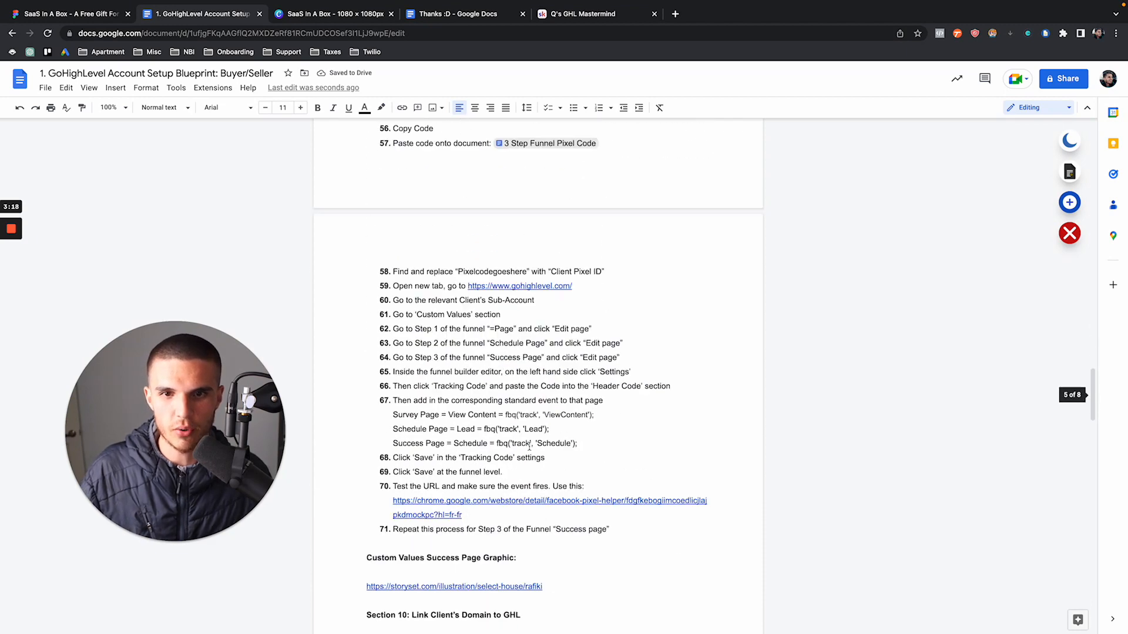
scroll(529, 447, "down", 7)
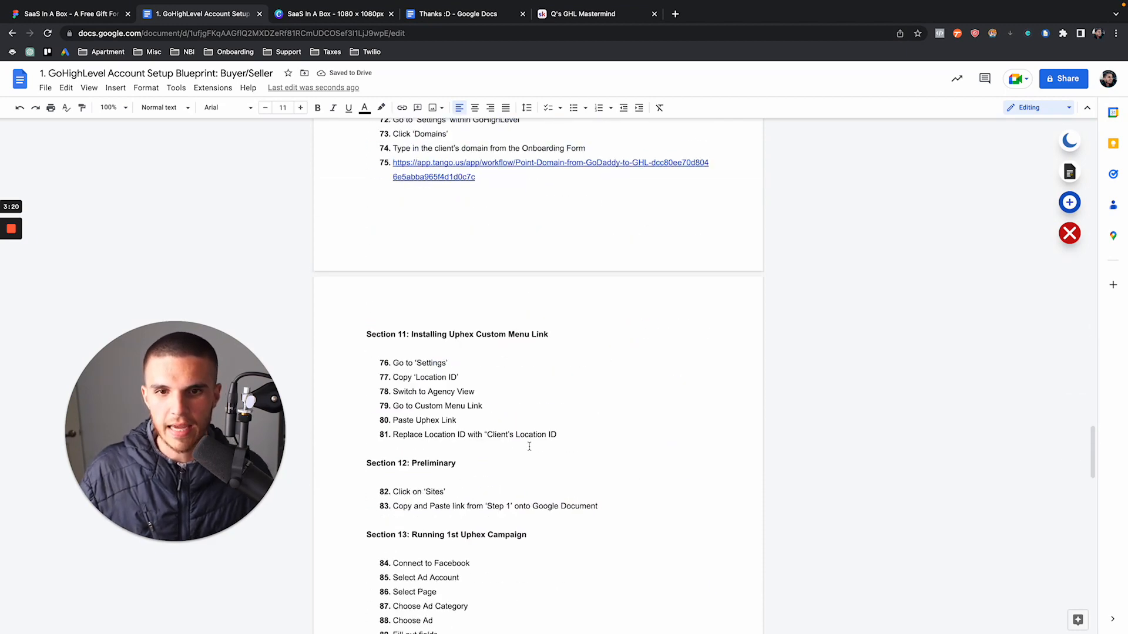
Scroll back and select the 'Section 1: Sub-Account Creation' heading in the blueprint
scroll(529, 447, "down", 8)
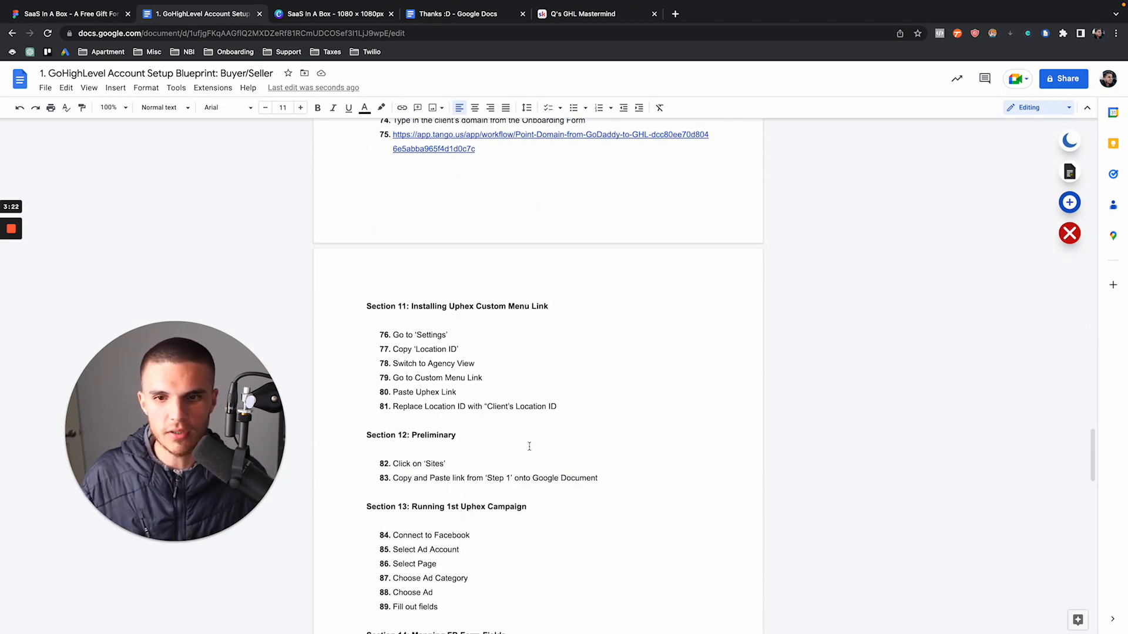
scroll(529, 447, "up", 20)
scroll(530, 447, "down", 20)
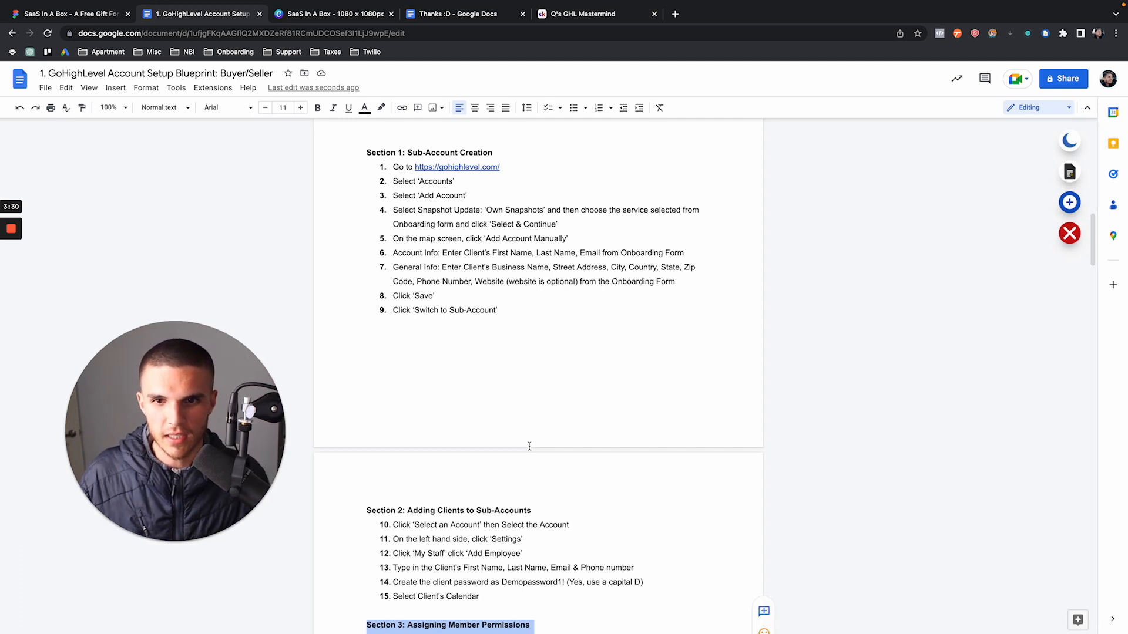
scroll(529, 446, "up", 3)
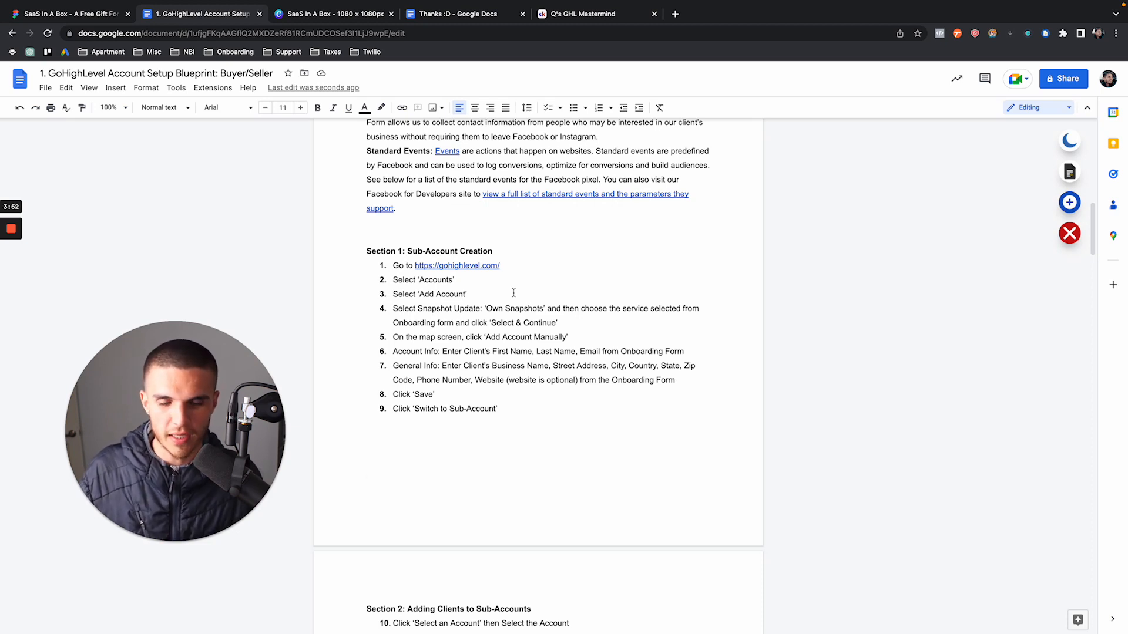
scroll(514, 293, "down", 3)
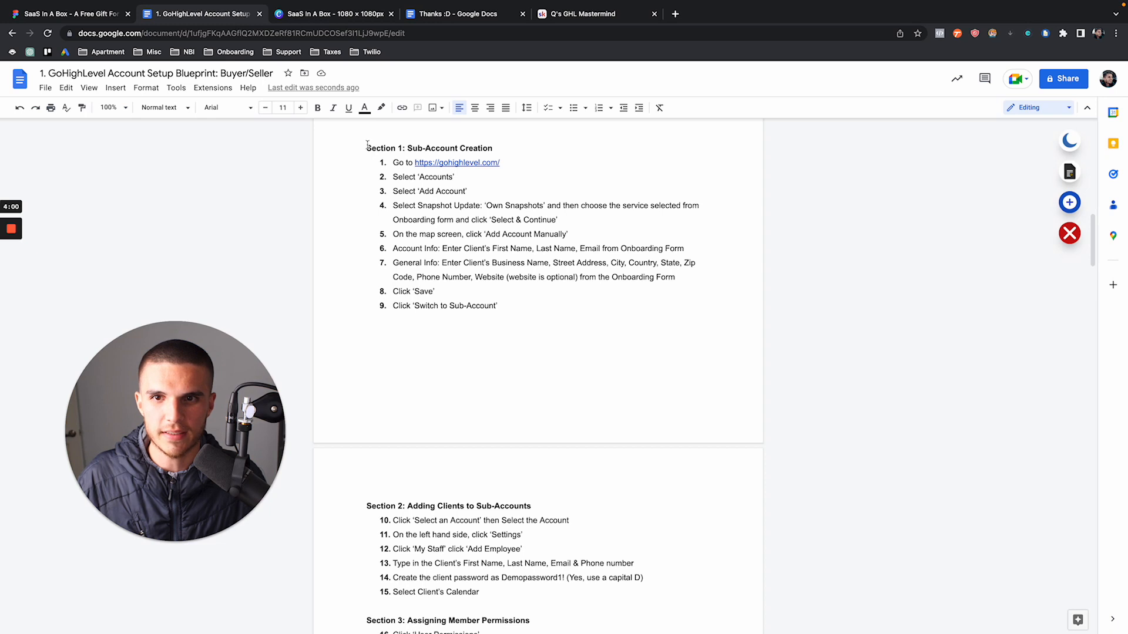
left_click_drag(367, 147, 506, 150)
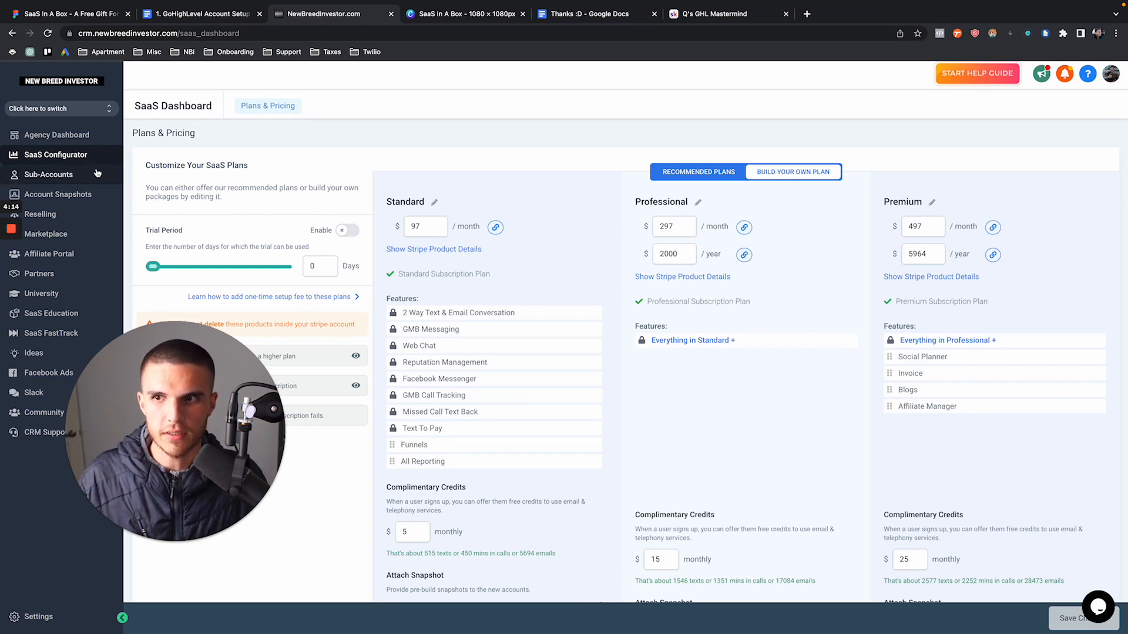
Start a new sub-account, then tile the blueprint doc left and the CRM window right
left_click(48, 175)
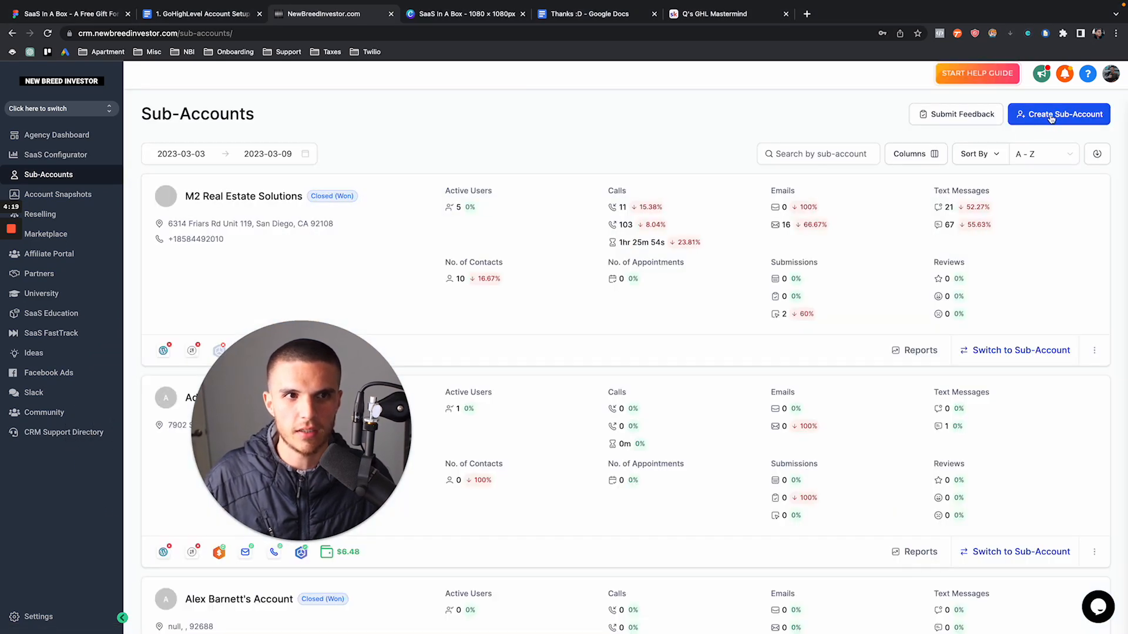
left_click(1051, 118)
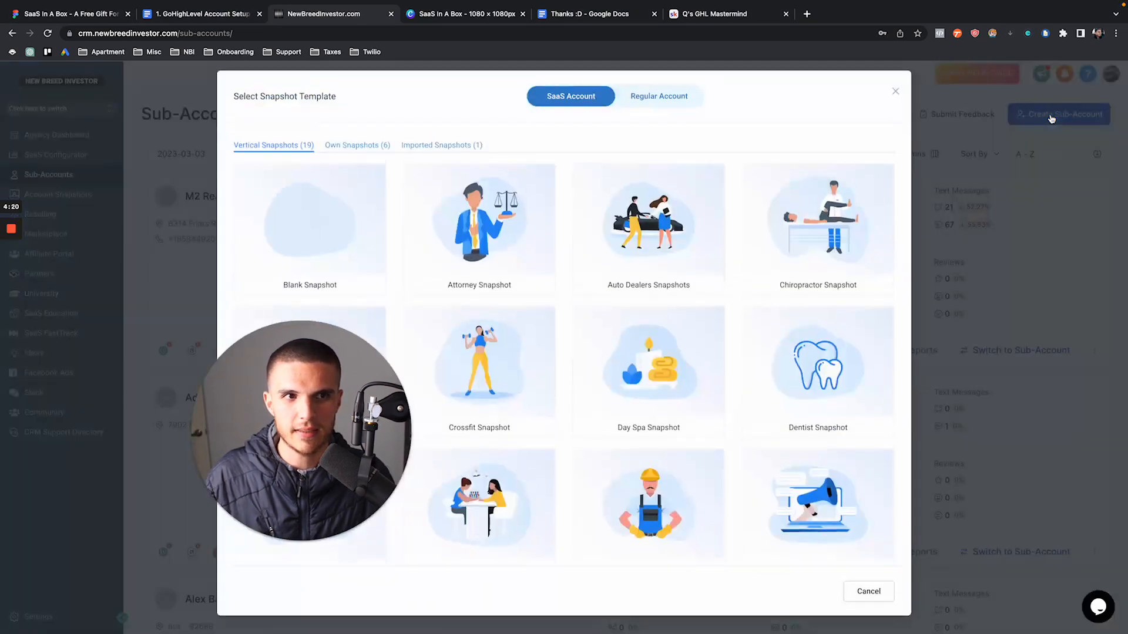
mouse_move(134, 1)
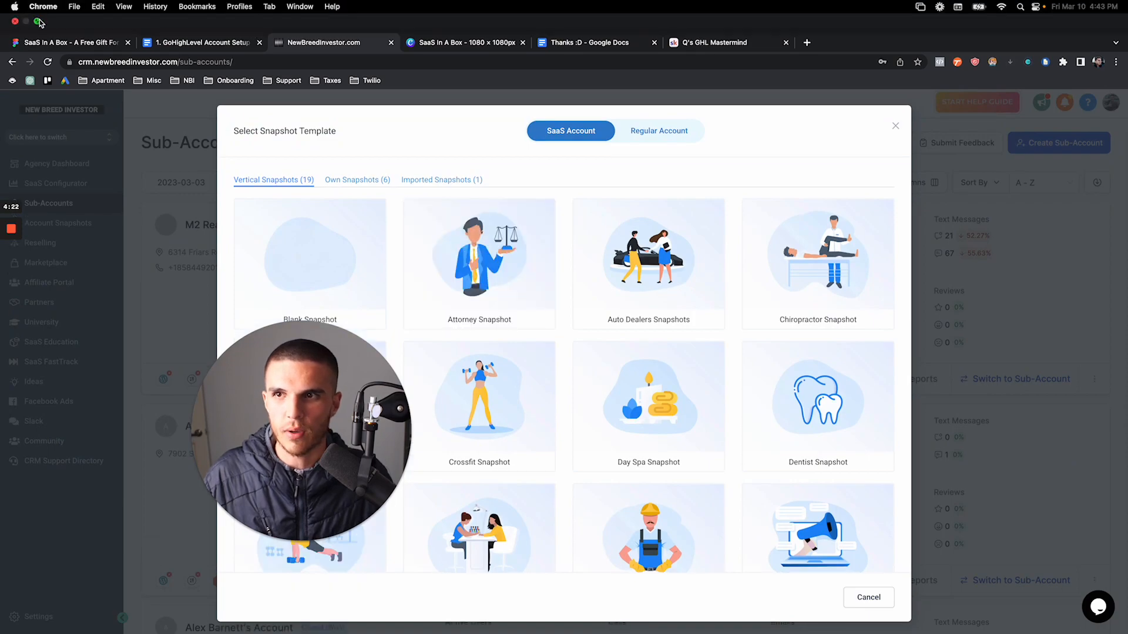
left_click(37, 22)
left_click_drag(194, 31, 582, 76)
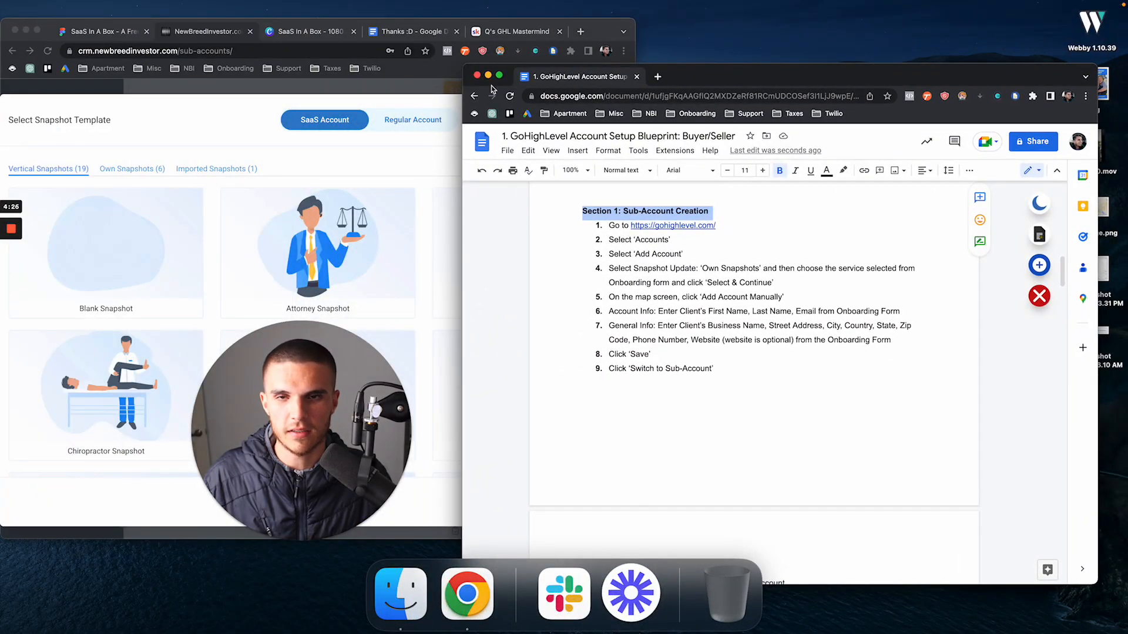
mouse_move(499, 80)
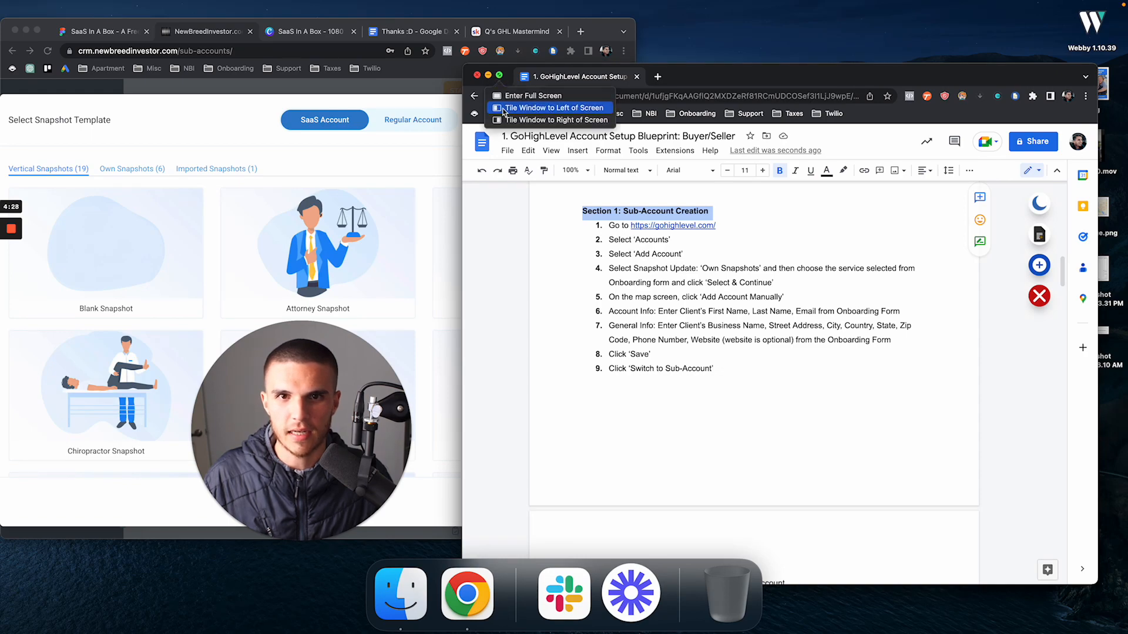
left_click(502, 110)
left_click(637, 210)
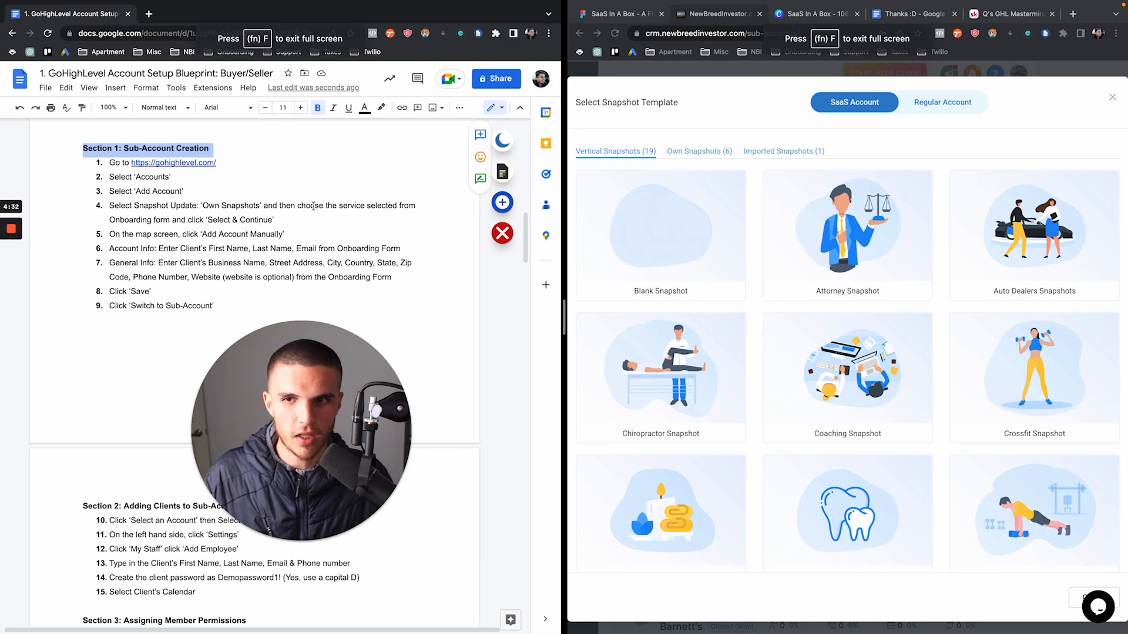
Choose 'Buyer/Seller 6 Figure Snapshot - Affiliates' from Own Snapshots and continue to the map screen
scroll(313, 206, "down", 1)
left_click(313, 206)
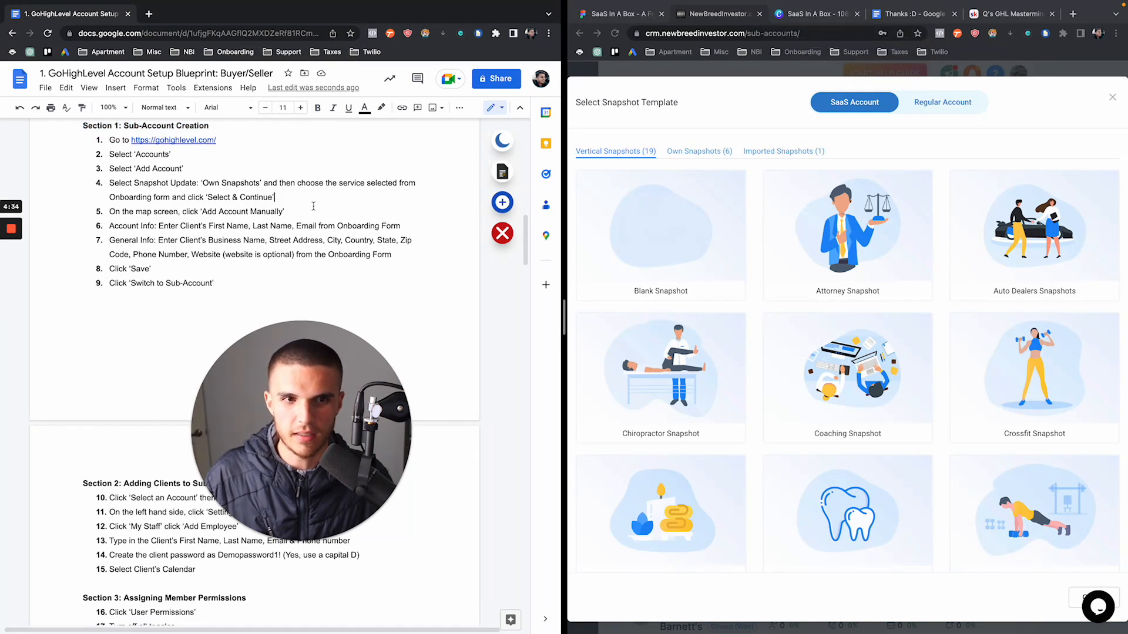
scroll(313, 206, "down", 1)
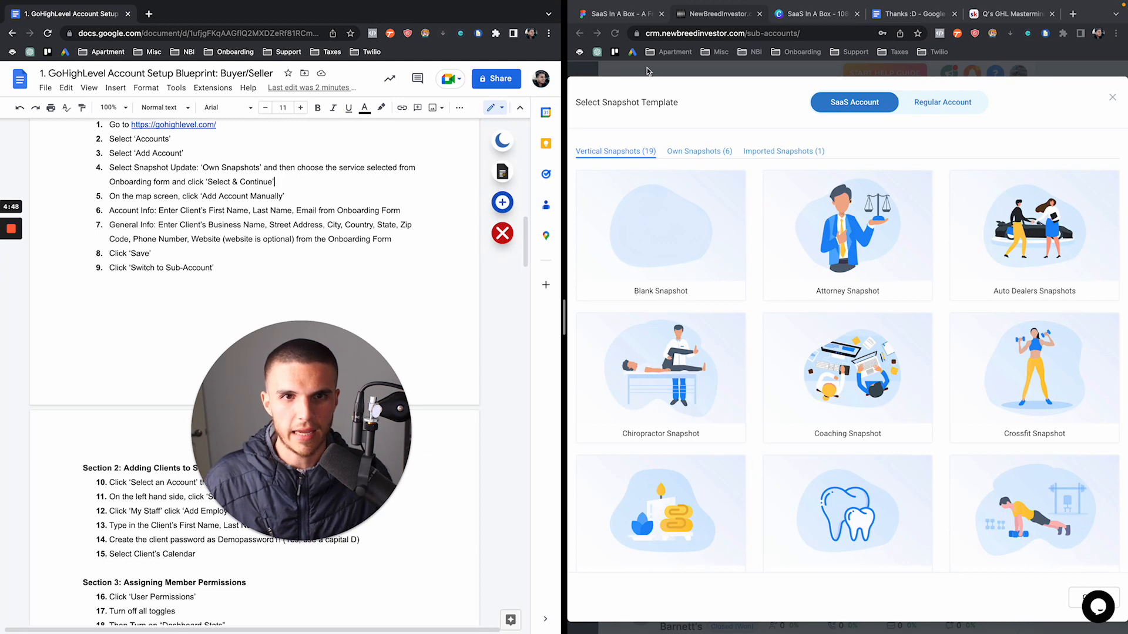
left_click(778, 154)
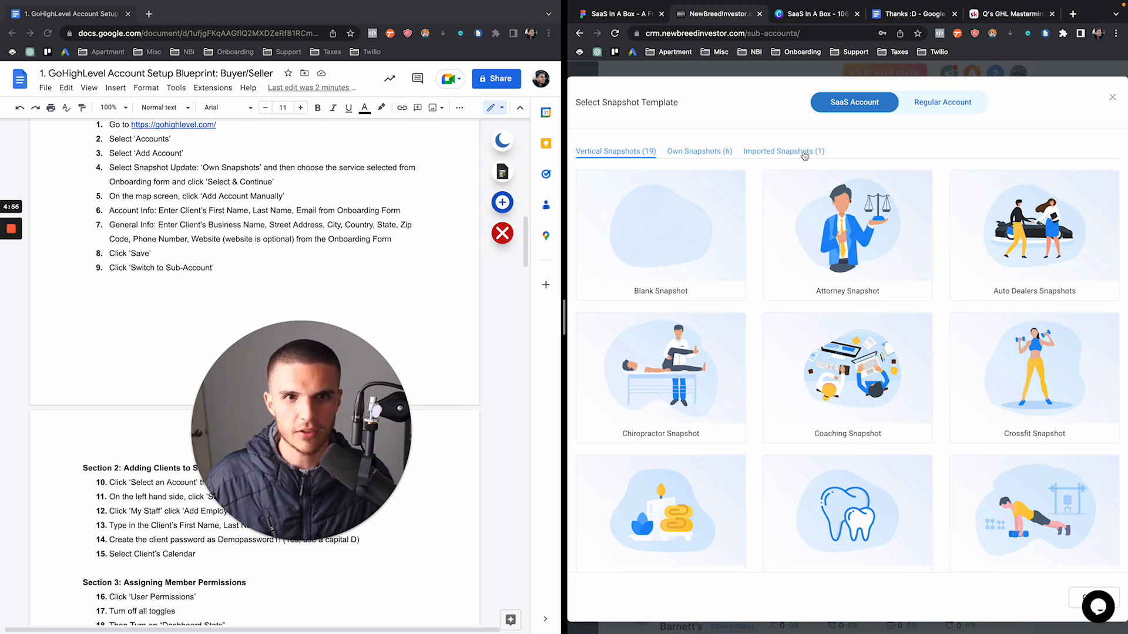
left_click(786, 154)
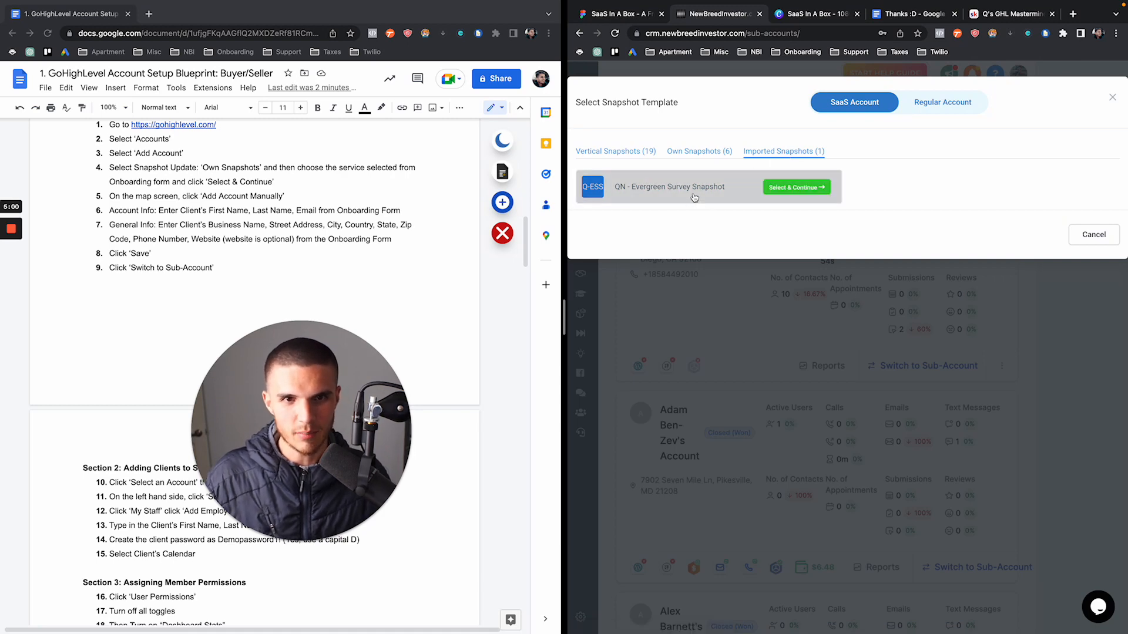
left_click(714, 154)
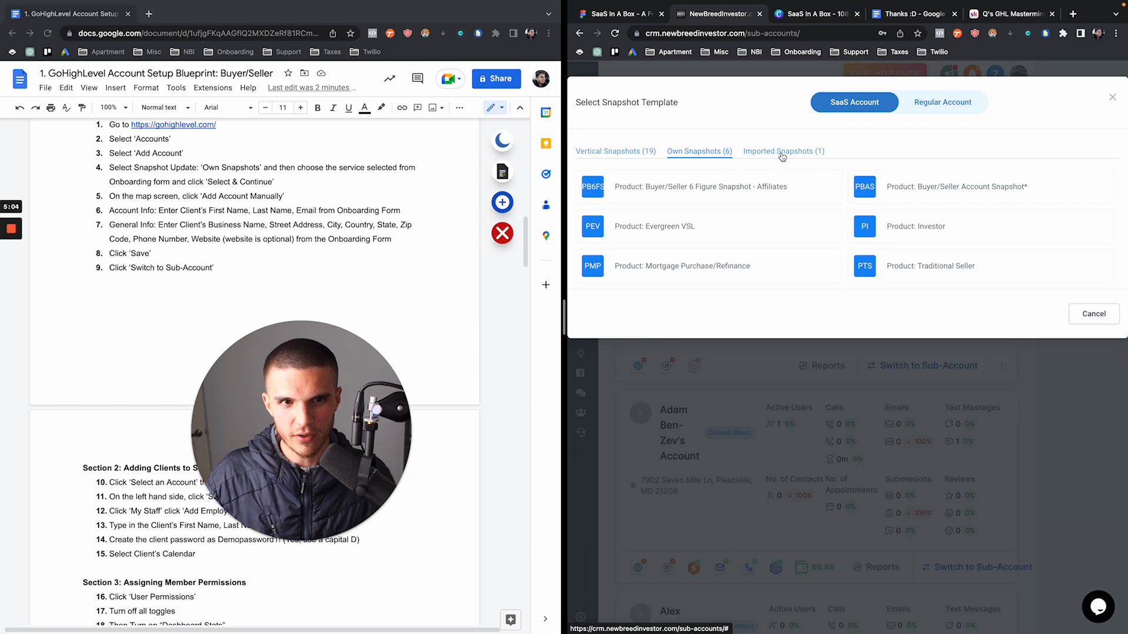
mouse_move(666, 196)
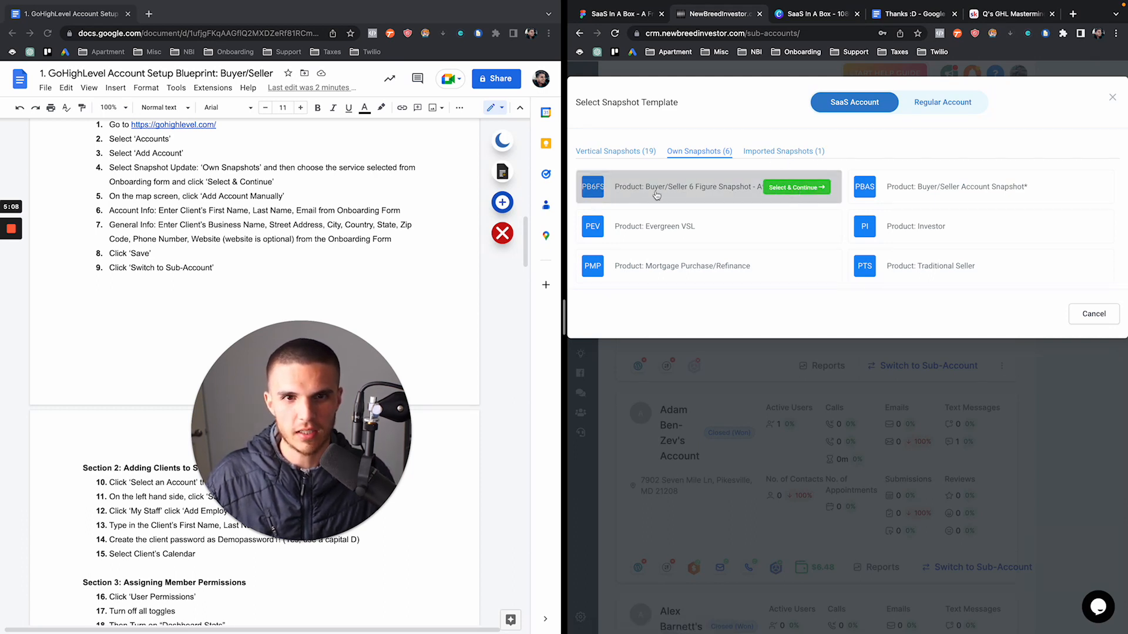
left_click(816, 188)
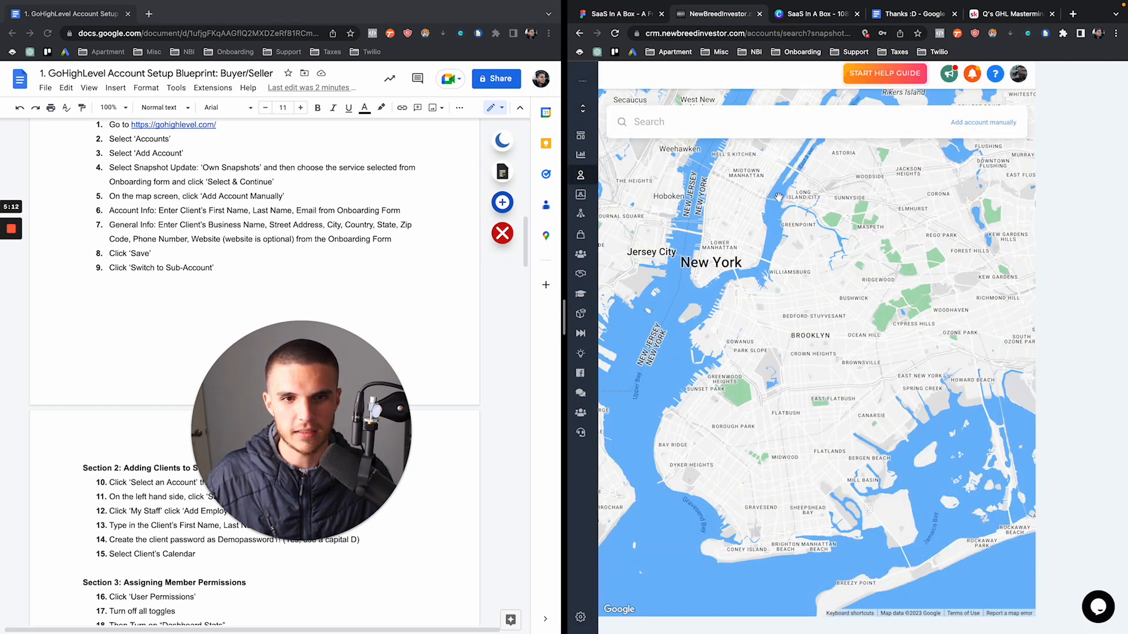
Manually enter the client's first name, last name, e-mail, and a placeholder business name
left_click(985, 123)
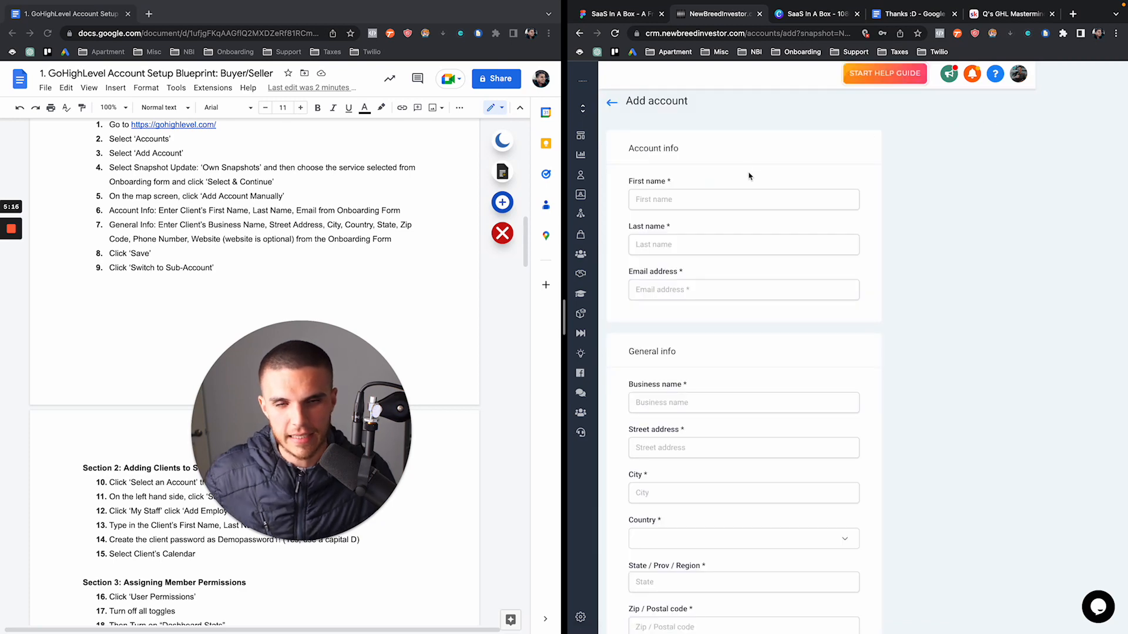
left_click(689, 199)
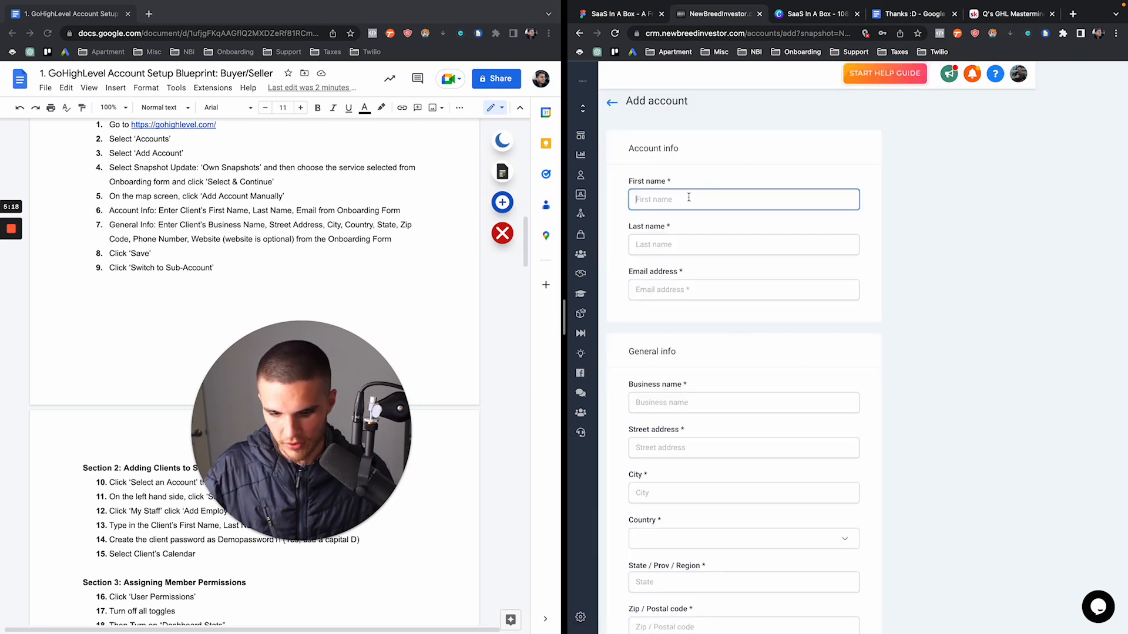
type("Quinn")
key("Tab")
type("Nolan")
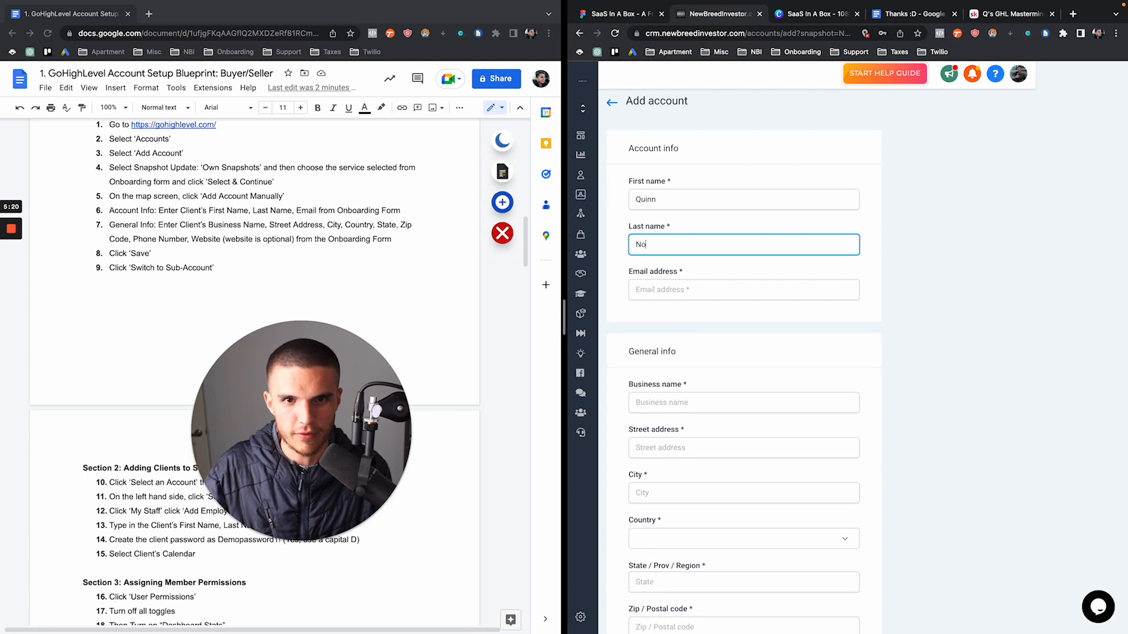
key("Tab")
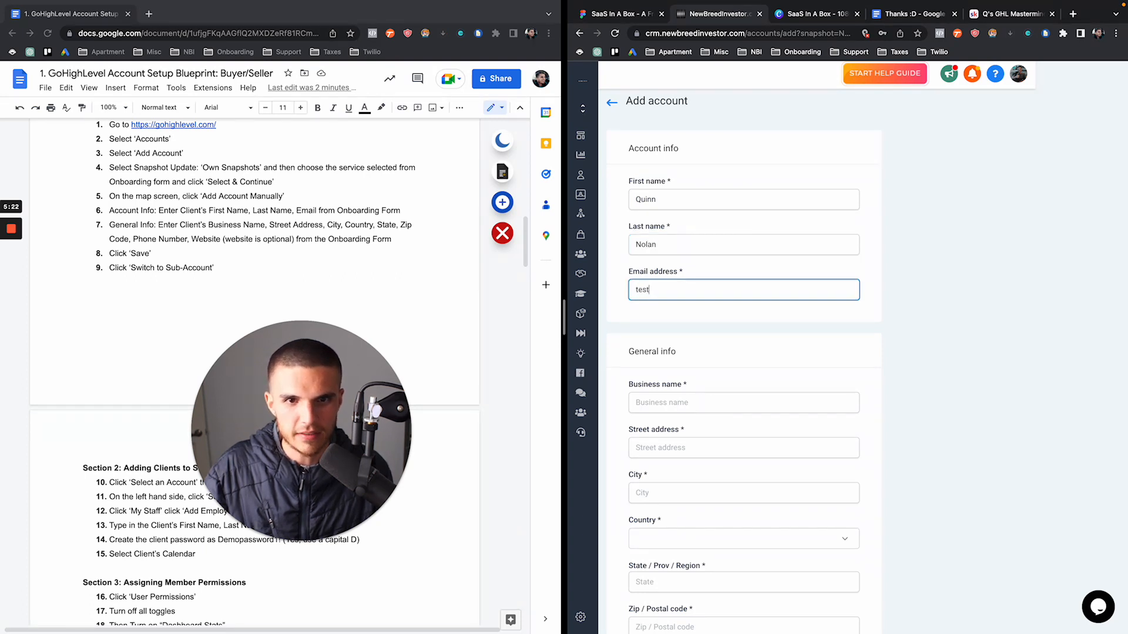
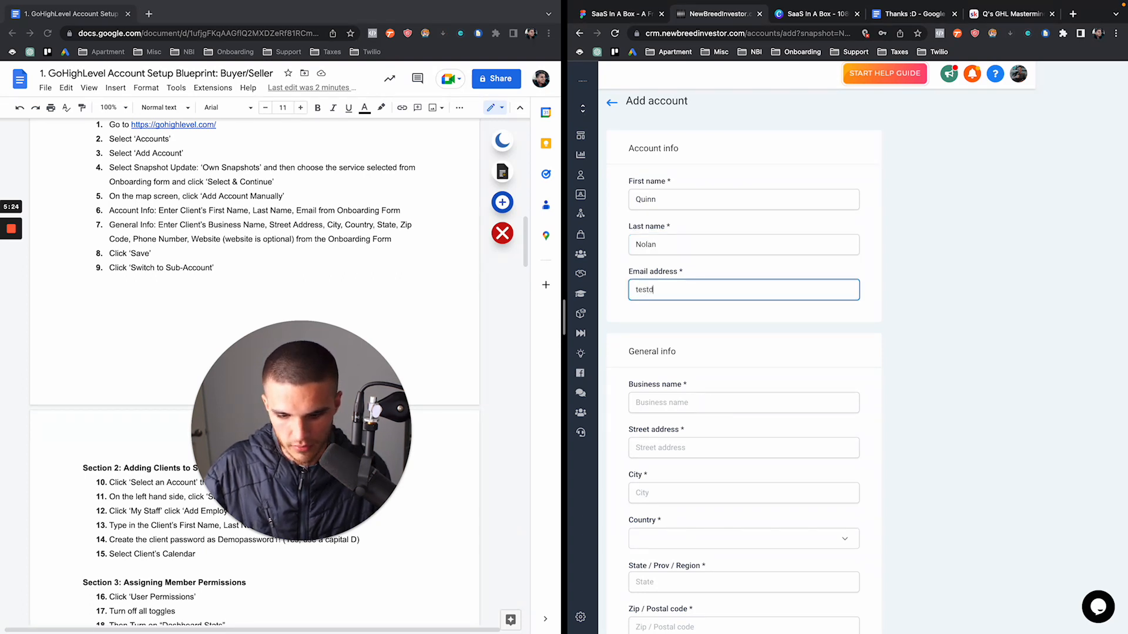
key("Tab")
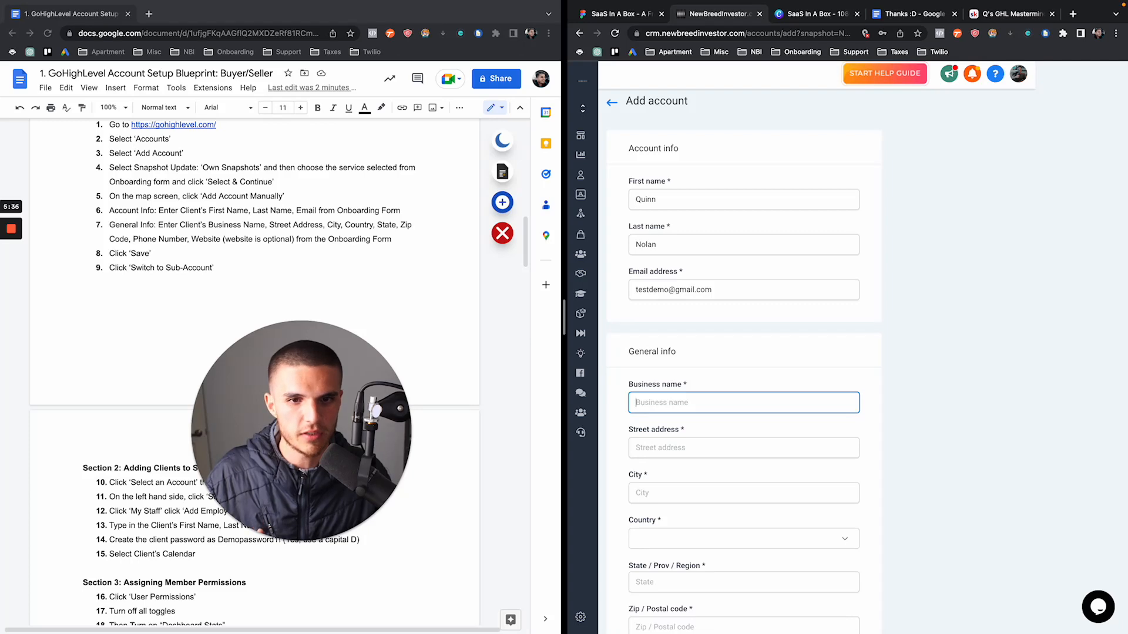
type("123")
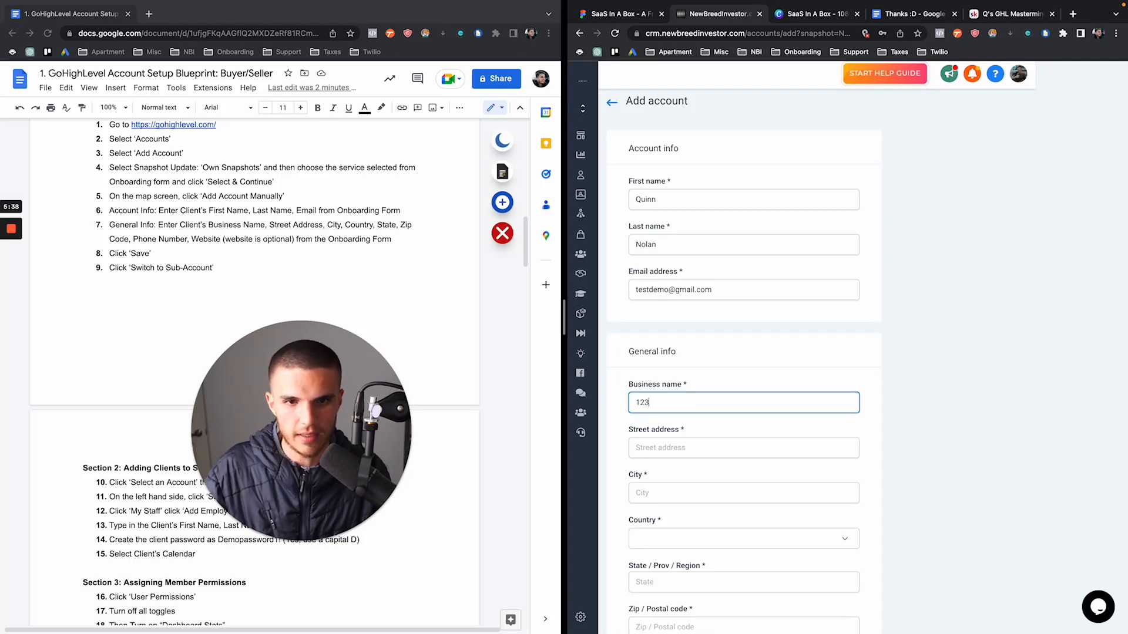
type(" Abc")
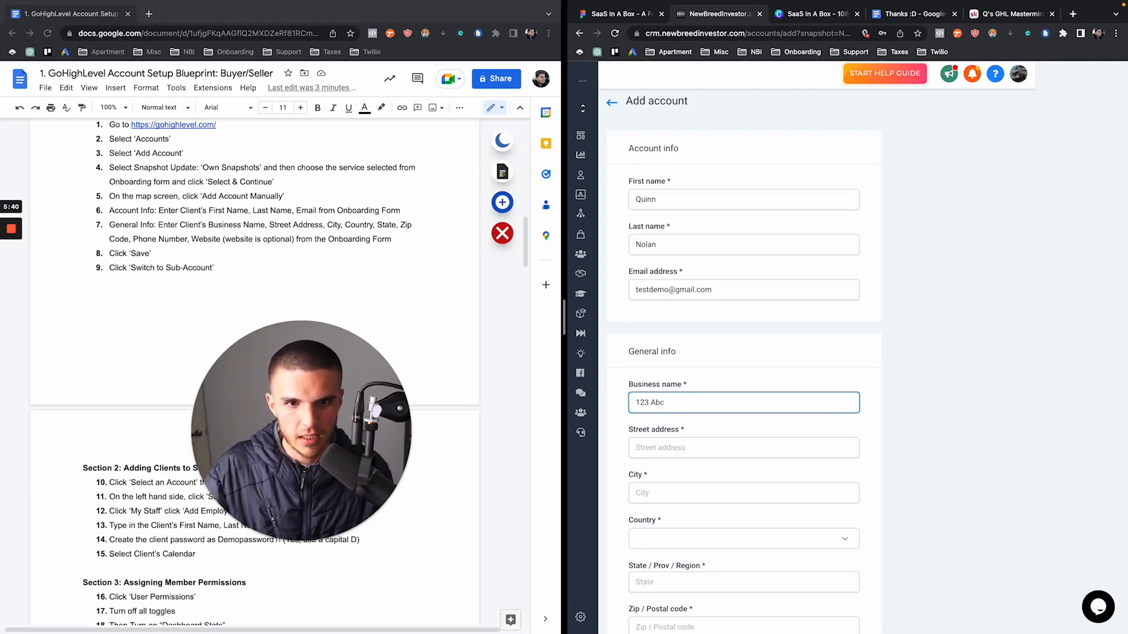
type(" S")
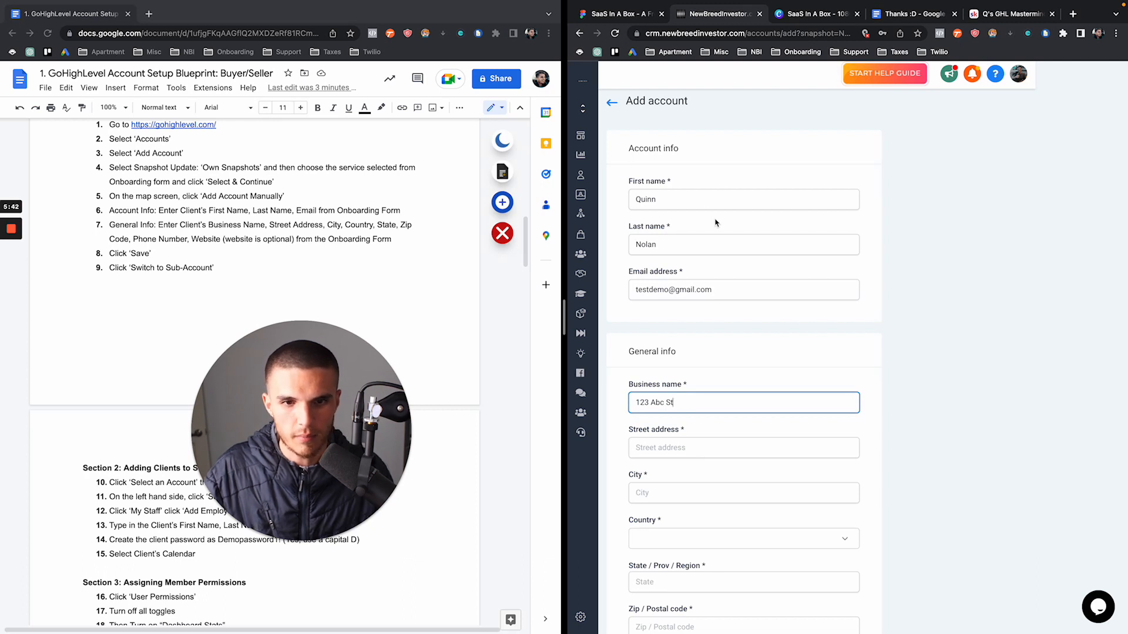
type("t")
scroll(716, 222, "down", 3)
Reuse the placeholder text as street address and rename the business to 'Demo Account'
key("Tab")
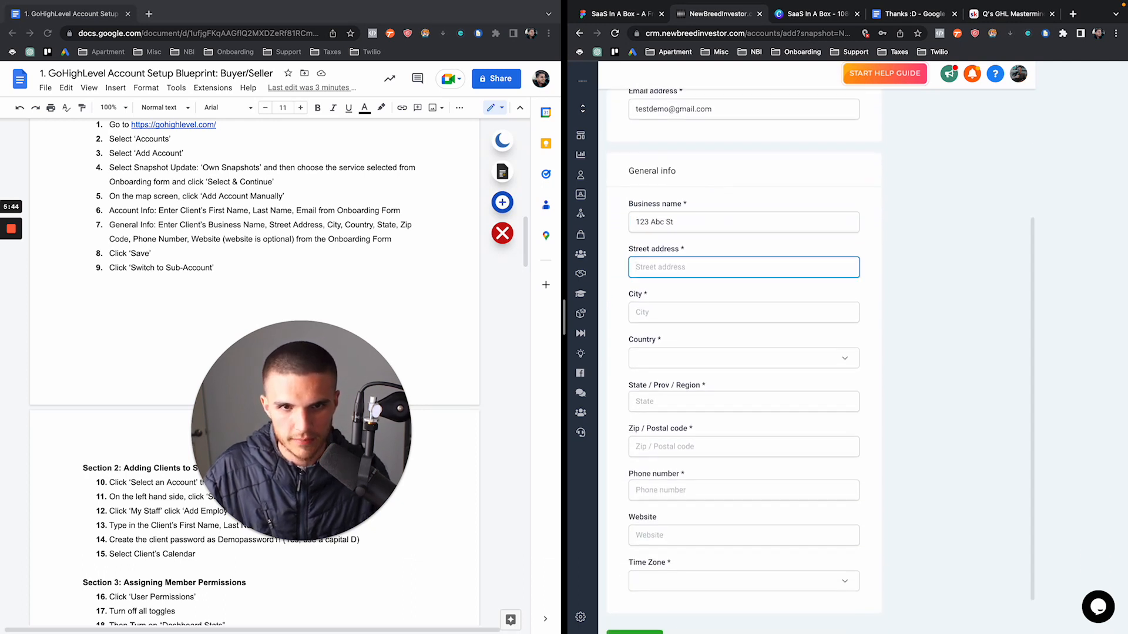
triple_click(712, 217)
key("super+c")
key("Tab")
key("super+v")
left_click(683, 217)
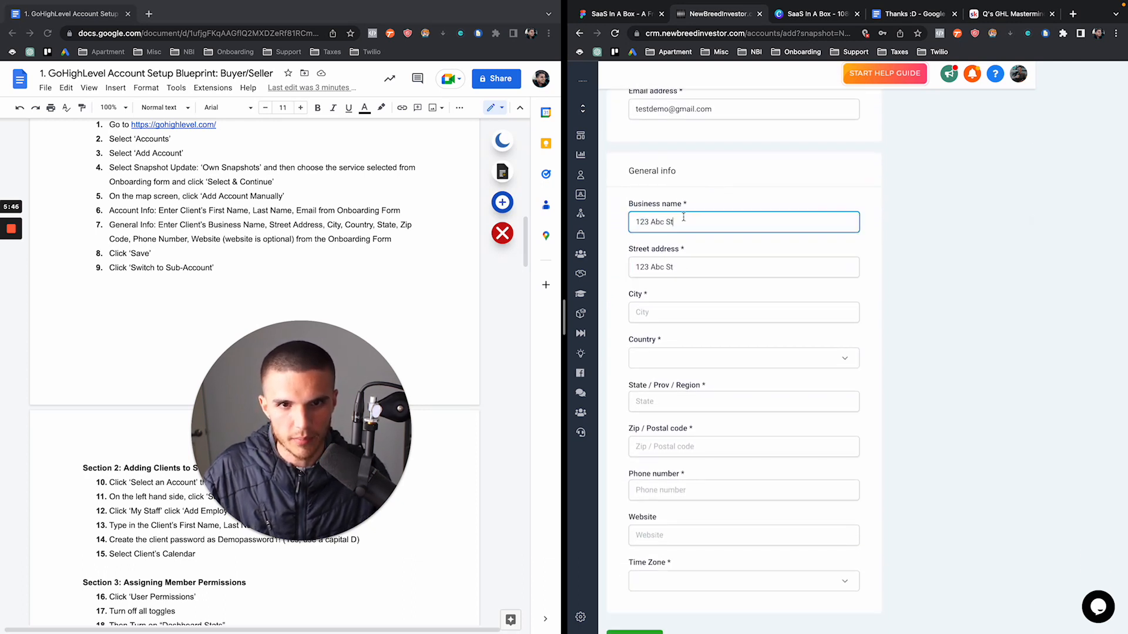
triple_click(683, 217)
type("Demo ")
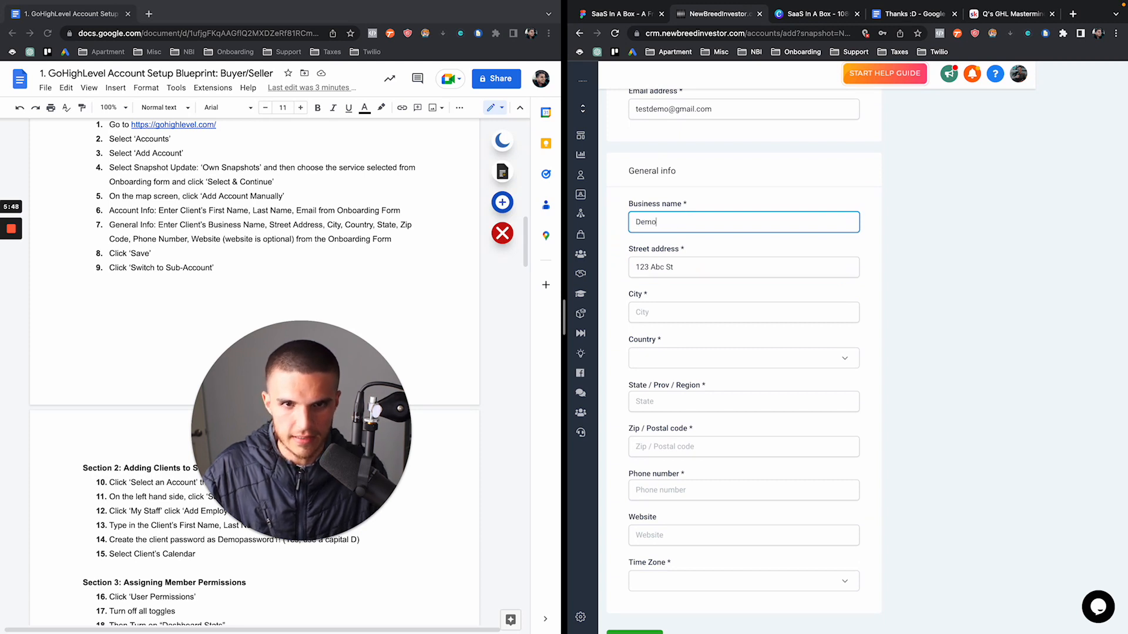
type("Account")
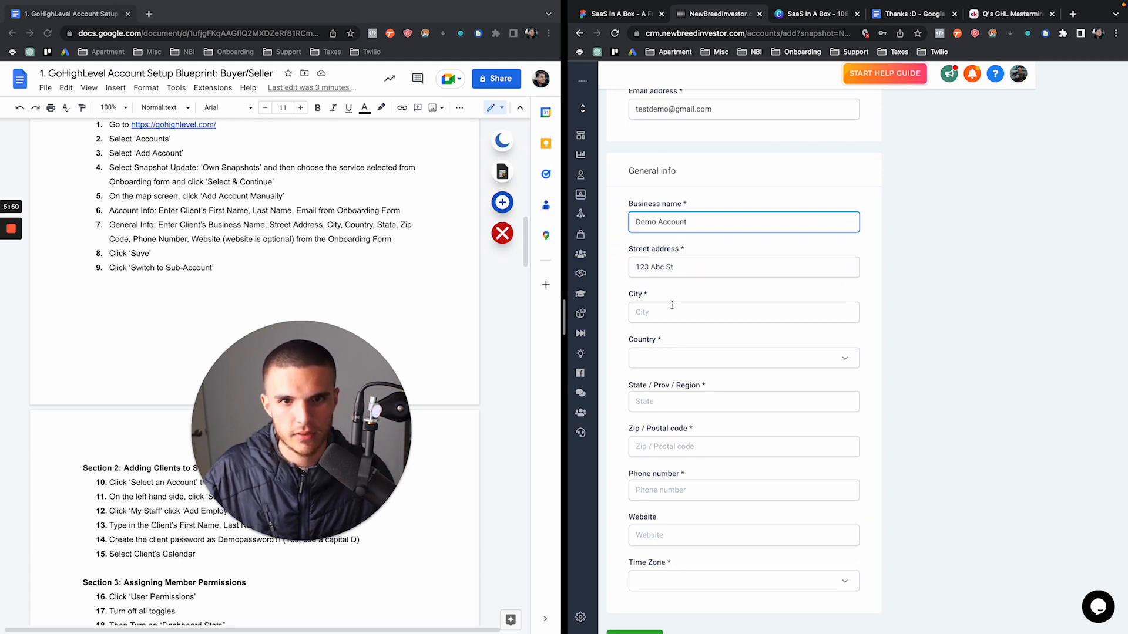
Set city Los Angeles, country United States, state California, and enter the zip code
left_click(672, 305)
type("Los Ange")
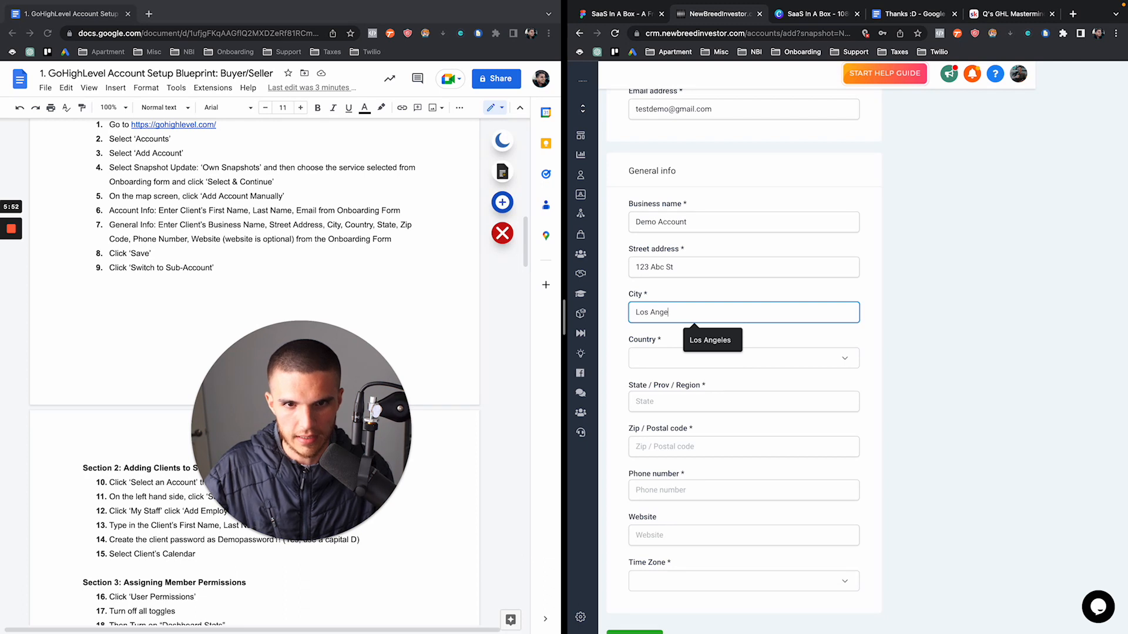
type("les")
key("Tab")
type("in")
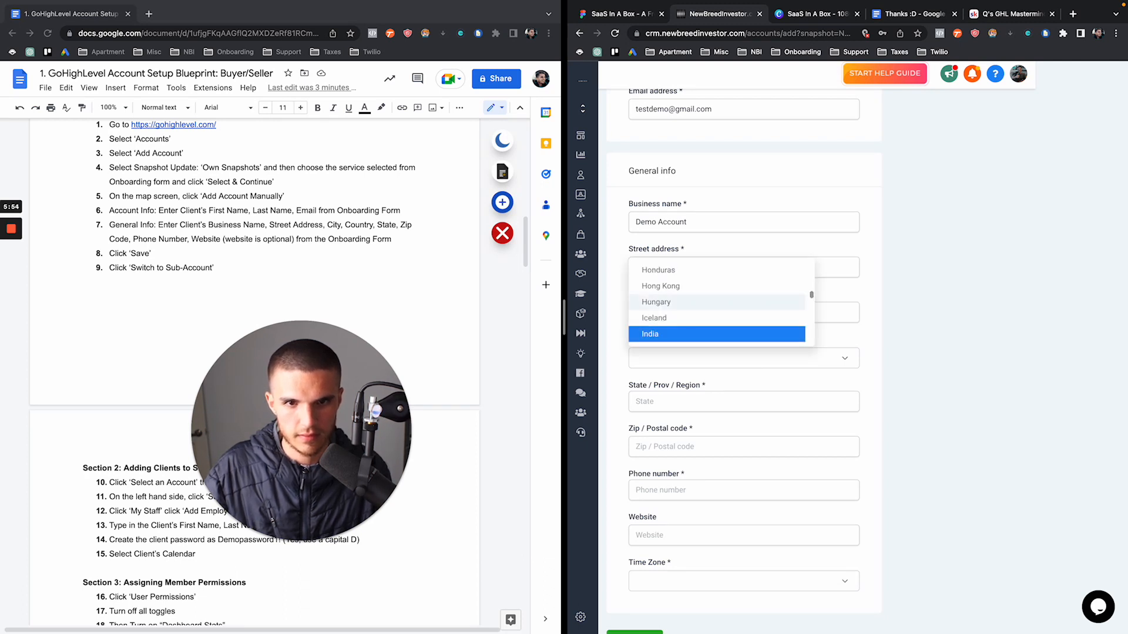
key("Down")
key("Down")
key("Down")
key("Down")
key("Down")
key("Down")
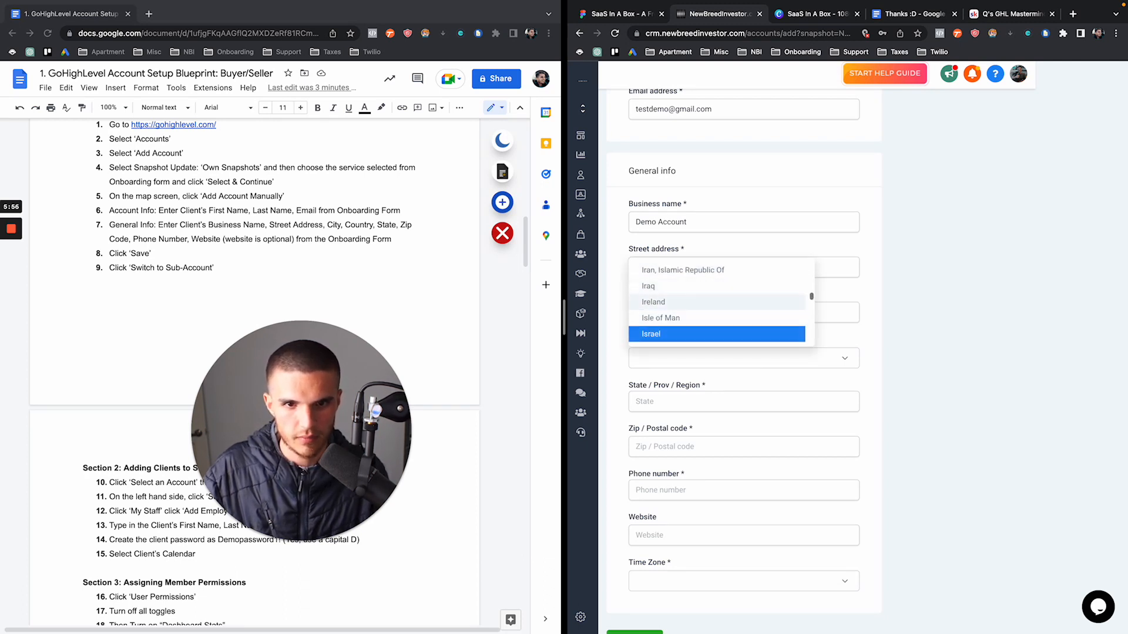
type("un")
key("Down")
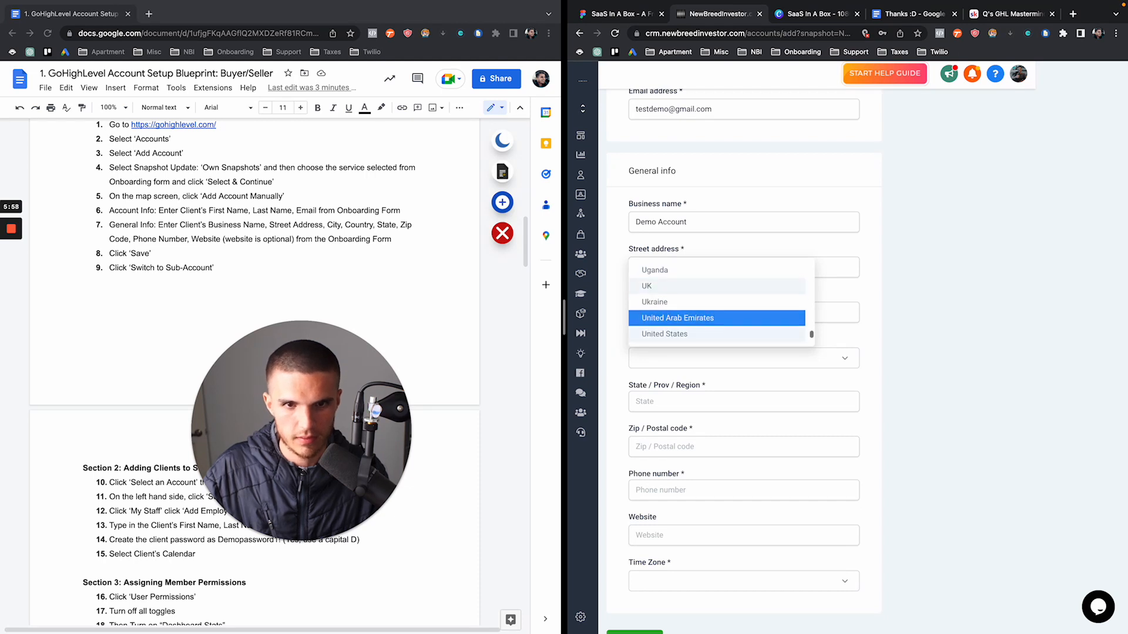
key("Return")
key("Tab")
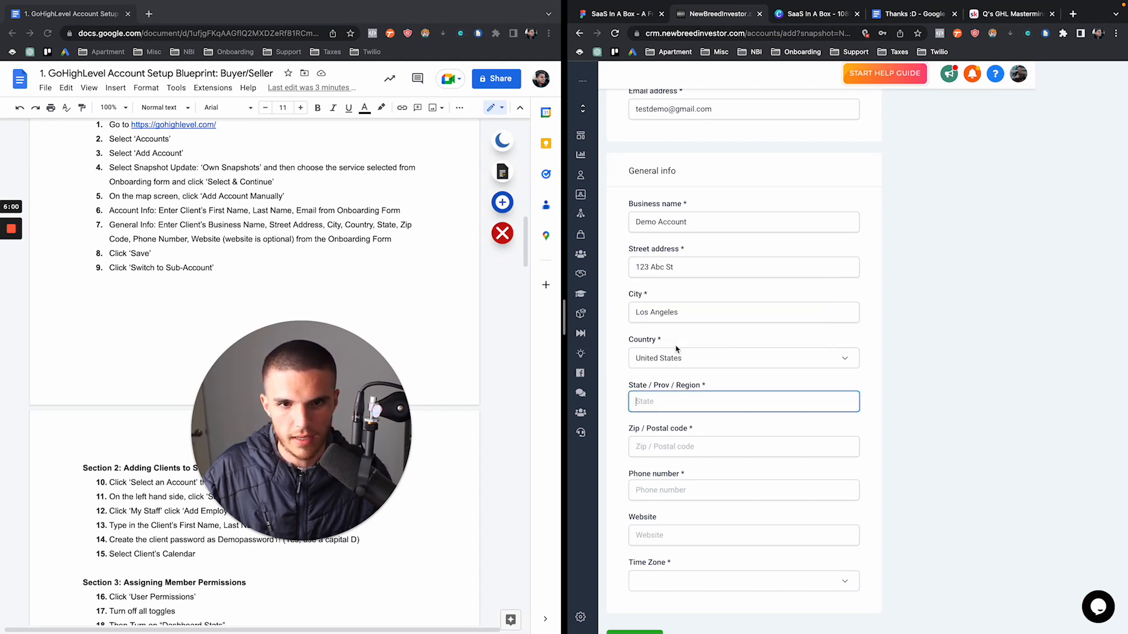
left_click(676, 401)
left_click(676, 408)
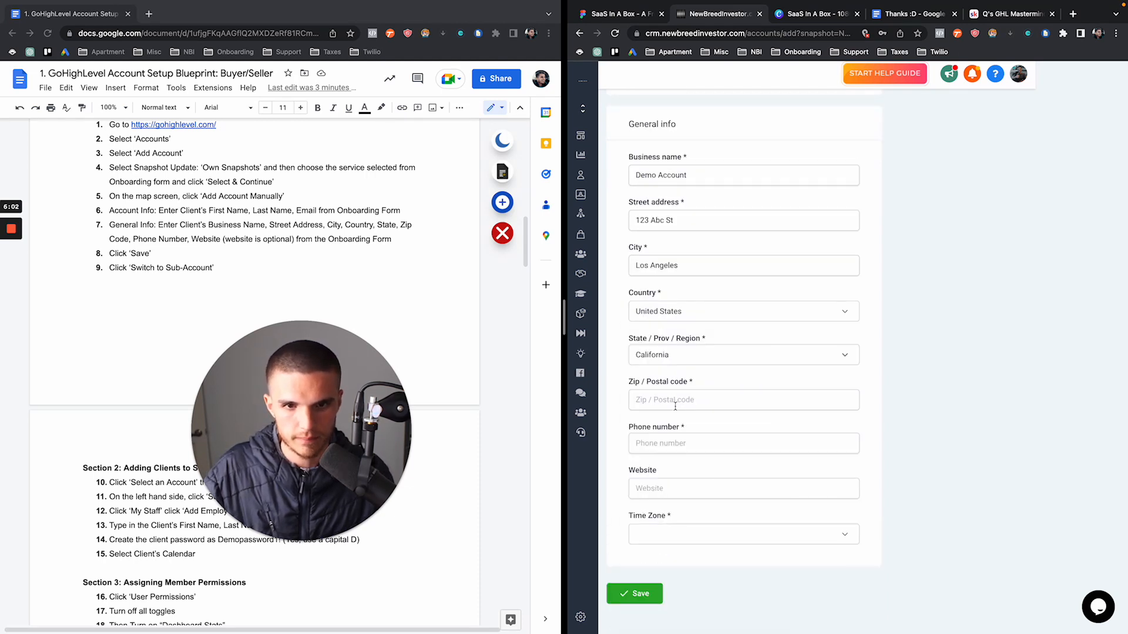
key("Tab")
type("917")
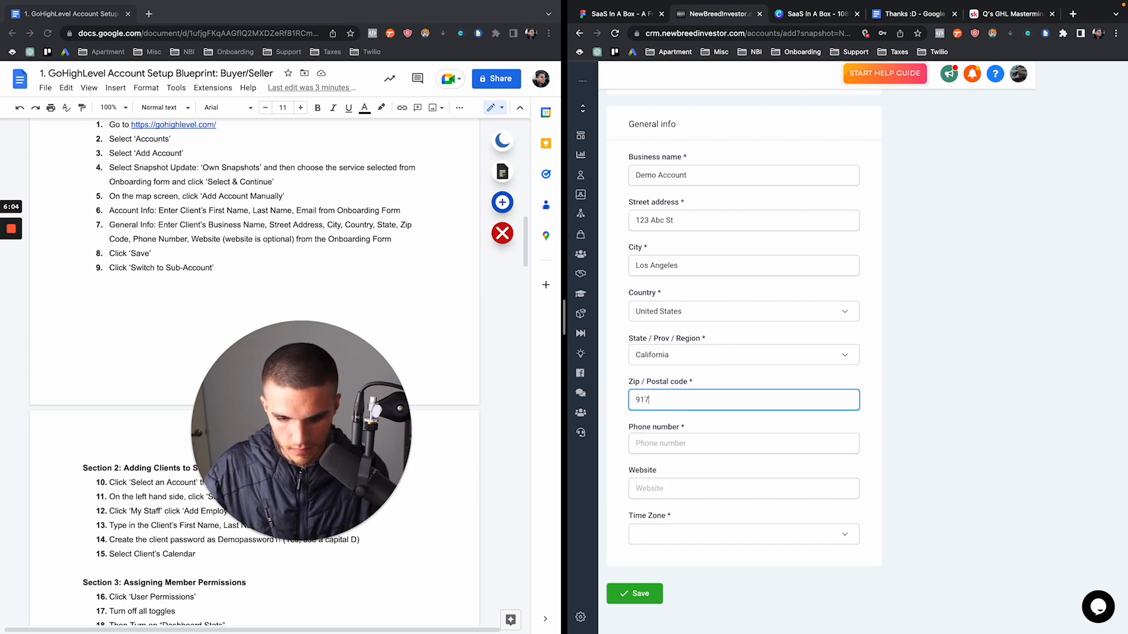
type("22")
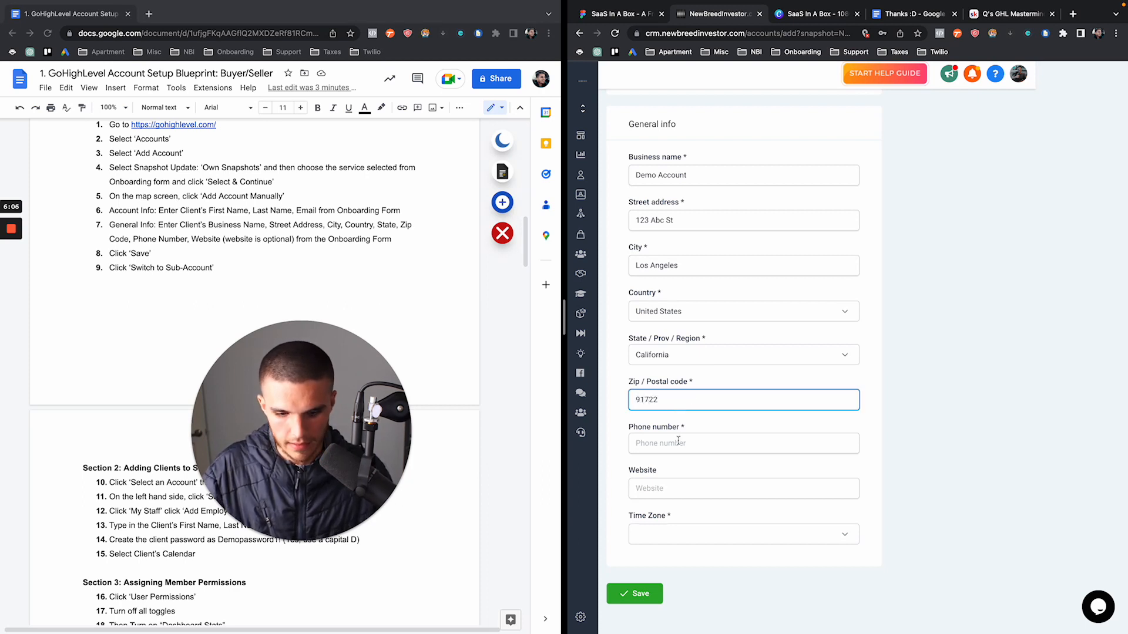
type("9")
Correct the zip, add the phone number, choose America/Los_Angeles time zone, and save
left_click(679, 441)
left_click(679, 402)
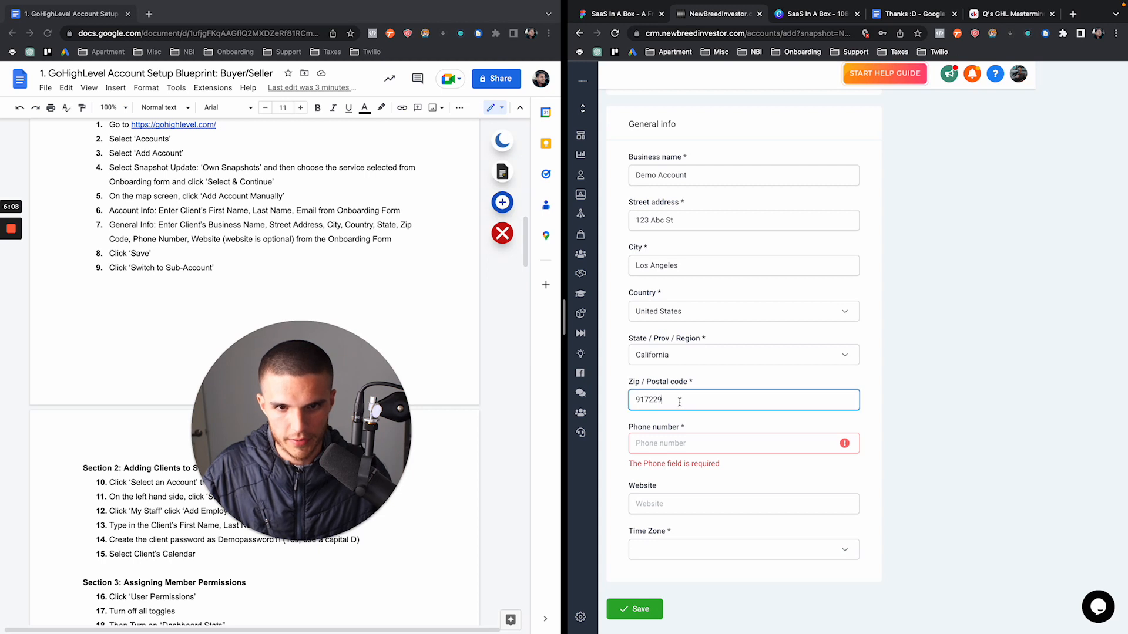
key("BackSpace")
key("Tab")
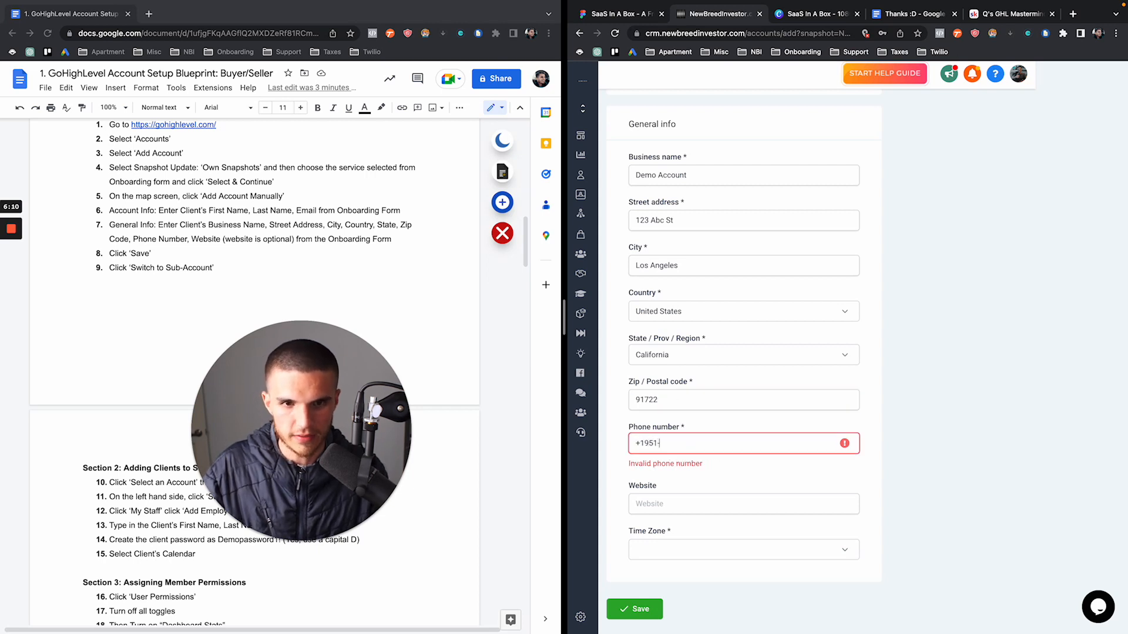
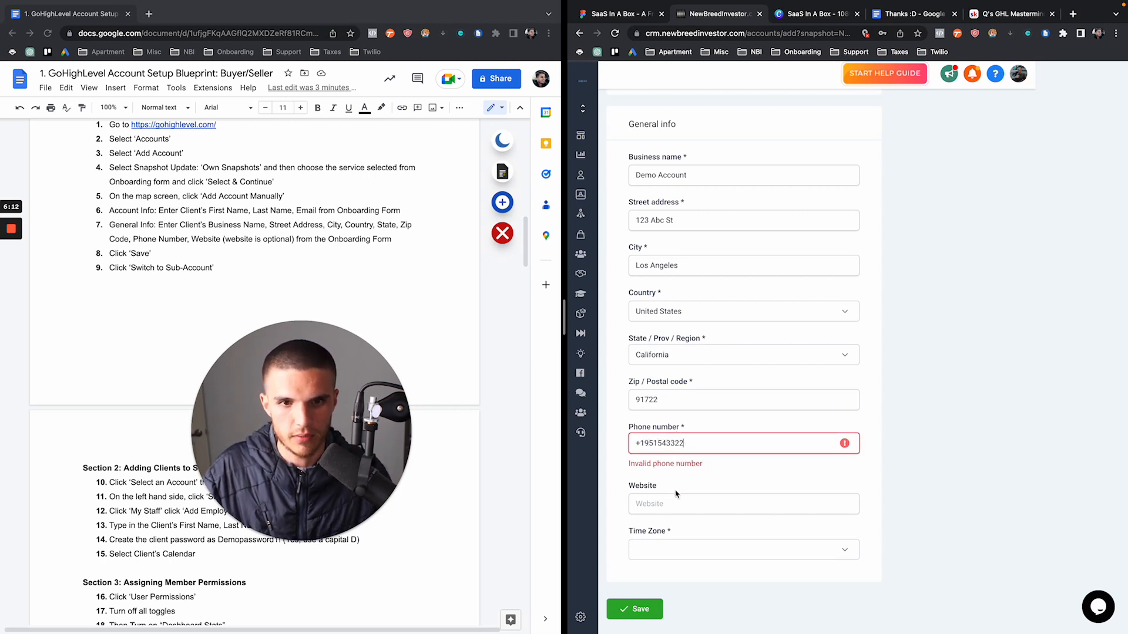
left_click(665, 533)
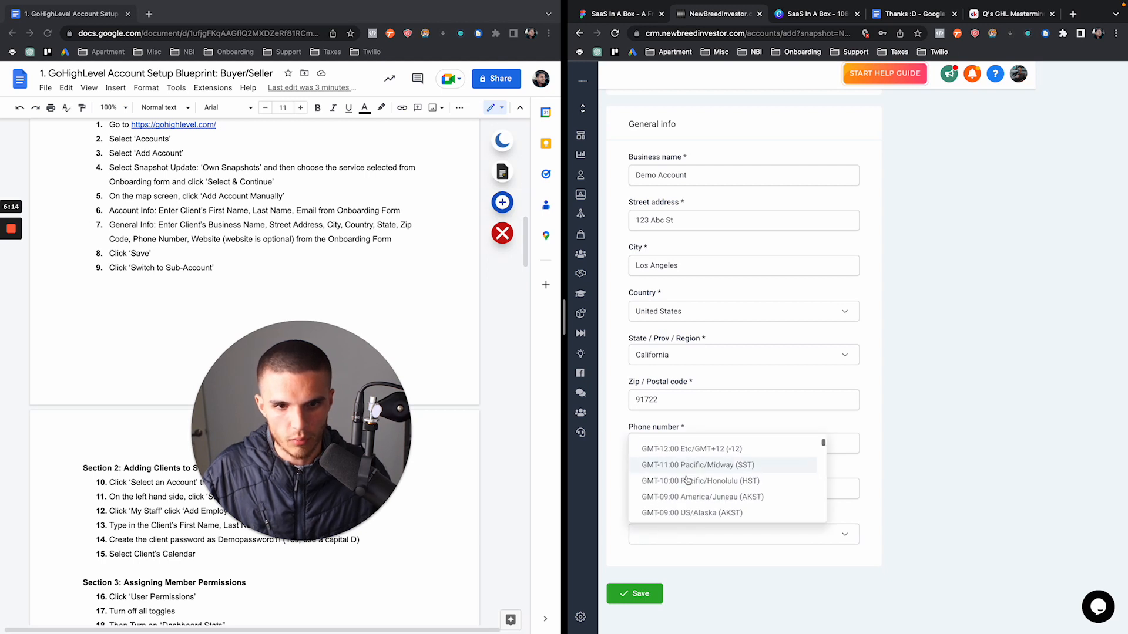
scroll(676, 487, "down", 3)
left_click(696, 498)
left_click(621, 593)
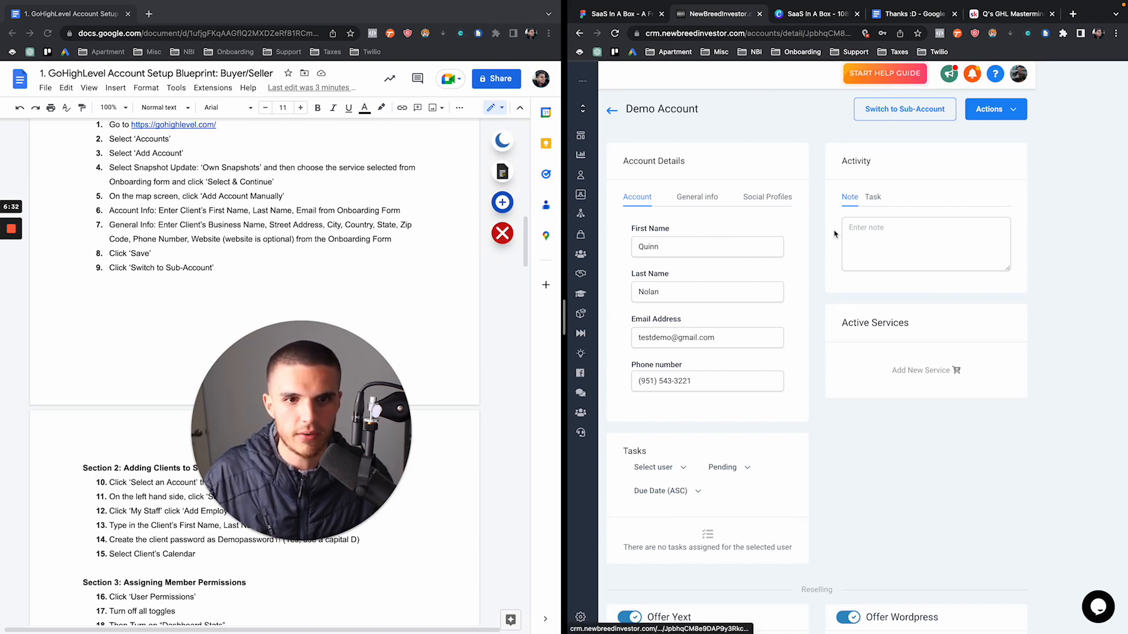
Switch into the new sub-account and mark blueprint checklist steps 1–9 as done
left_click(904, 117)
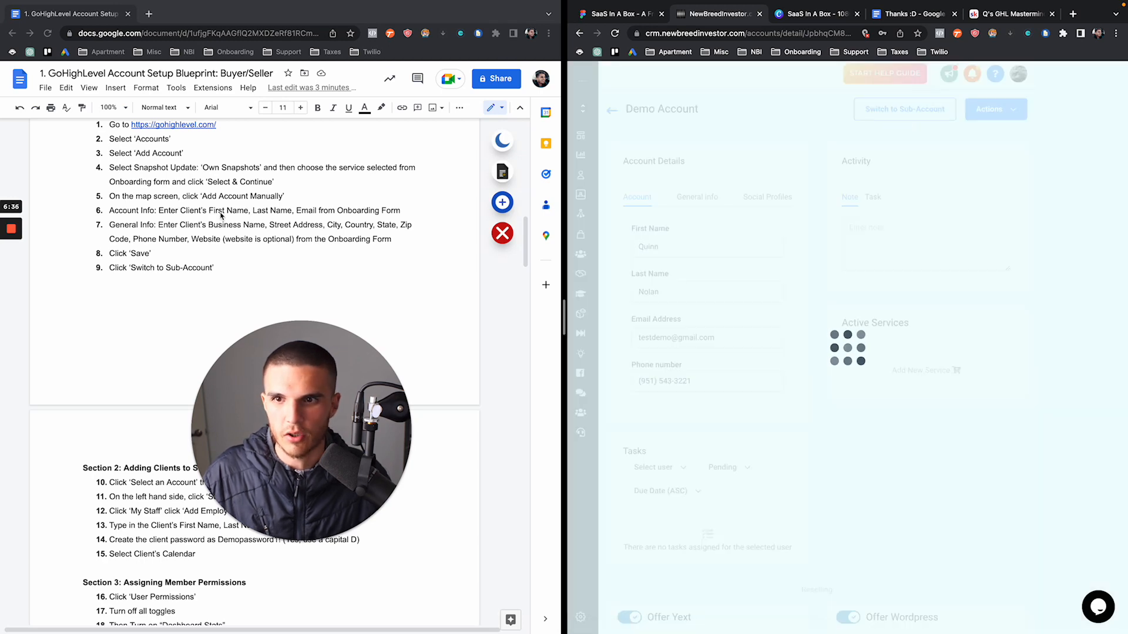
scroll(353, 205, "up", 1)
left_click(352, 206)
left_click_drag(109, 146, 175, 279)
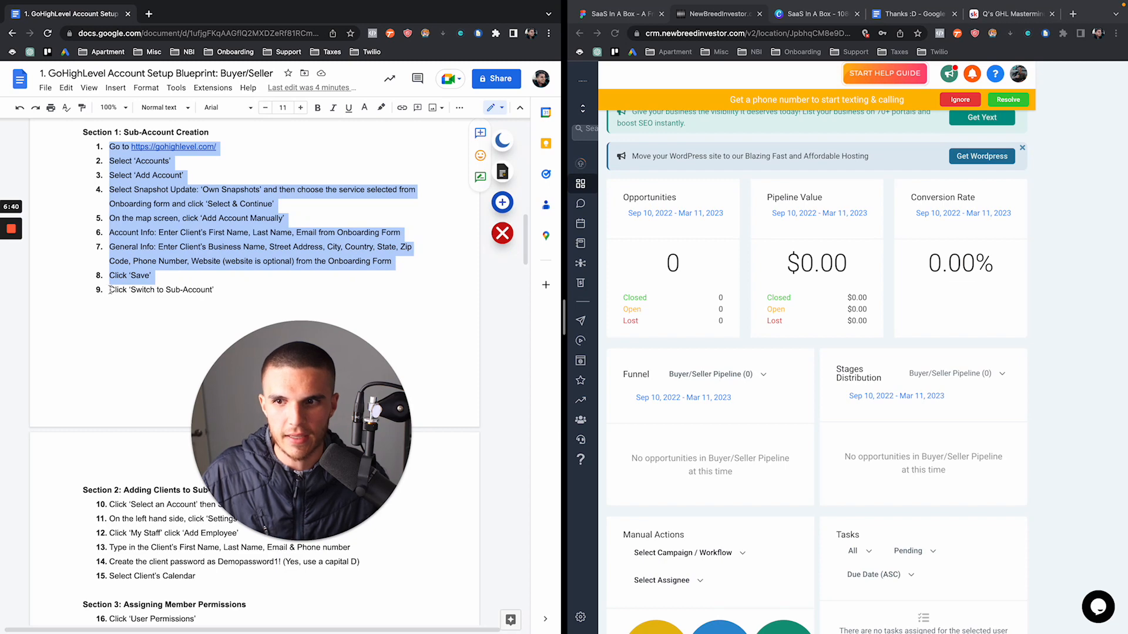
left_click_drag(110, 290, 226, 289)
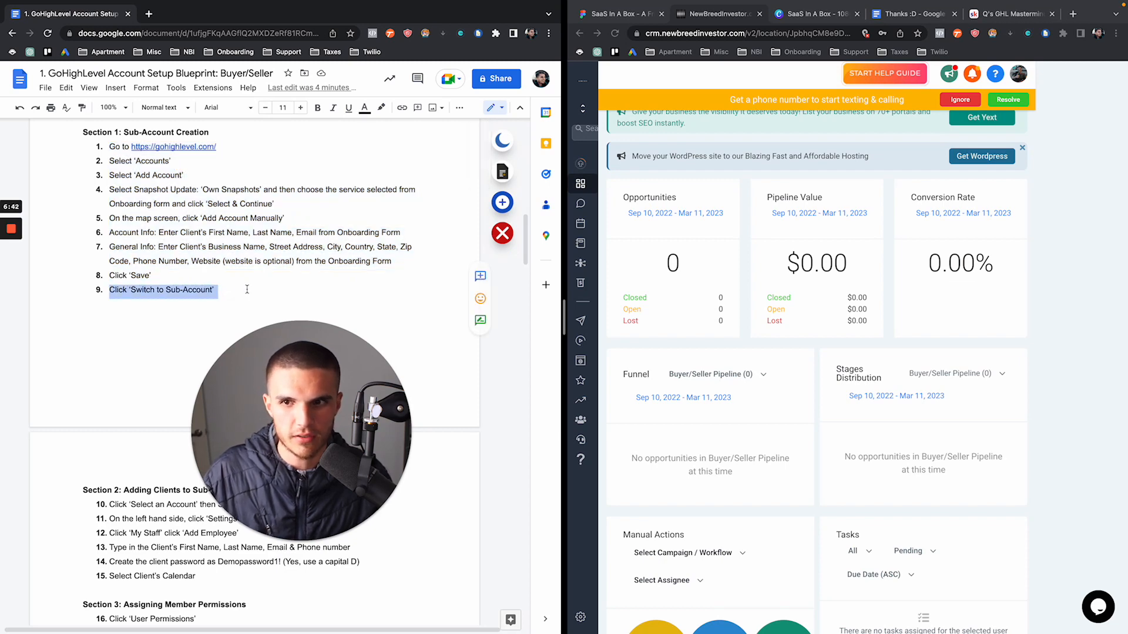
scroll(359, 256, "down", 6)
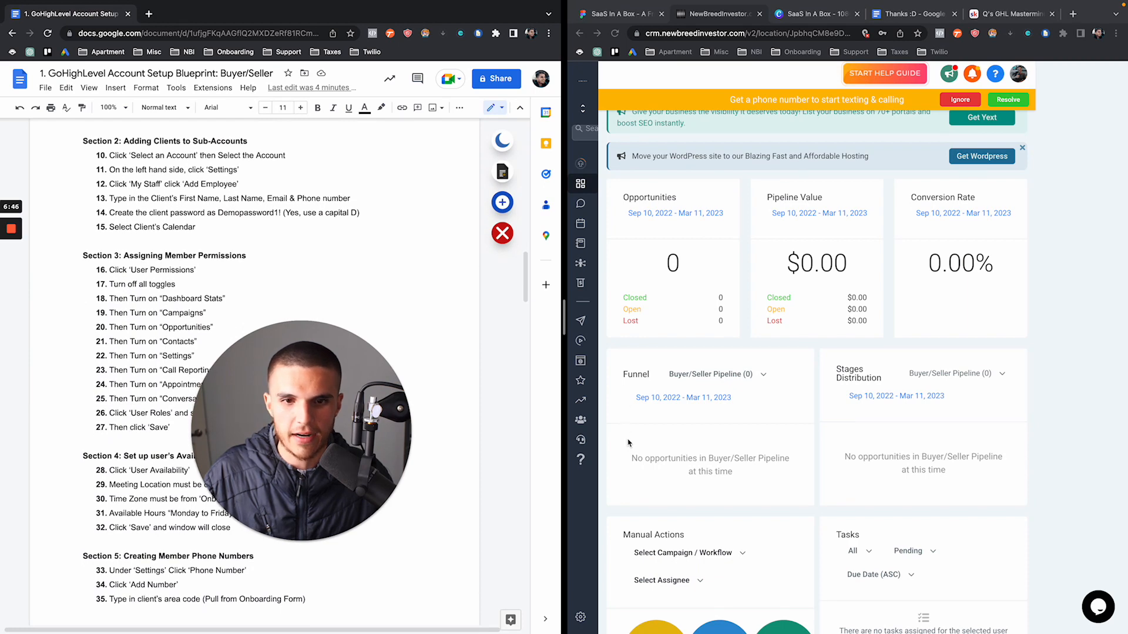
Go to Settings > My Staff and ignore the phone-number banner
left_click(577, 585)
left_click(581, 616)
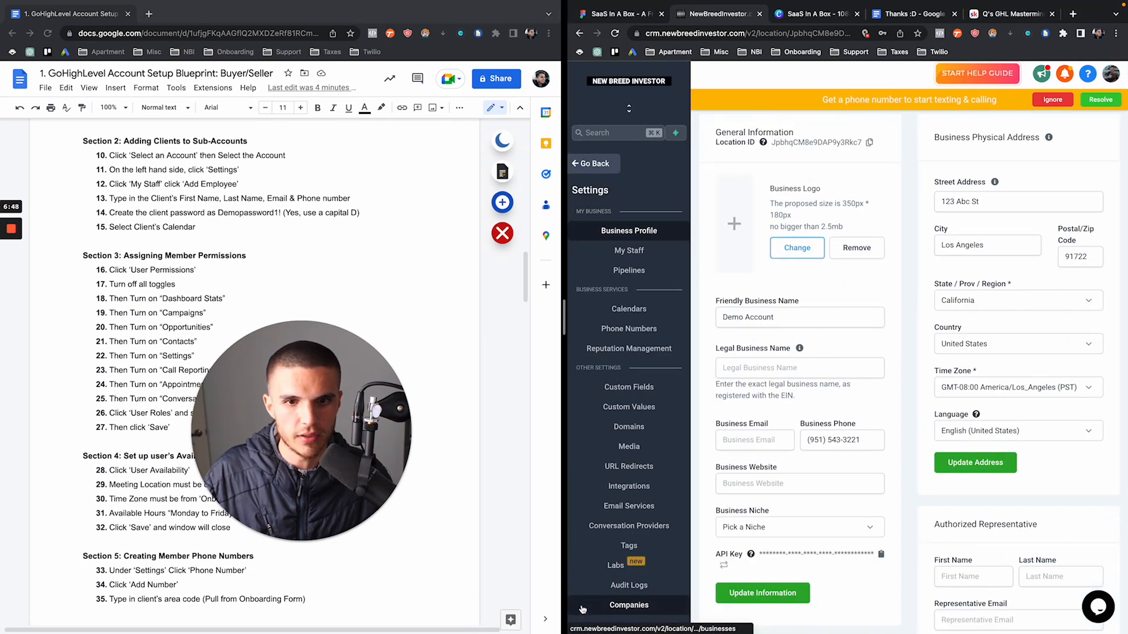
left_click(647, 264)
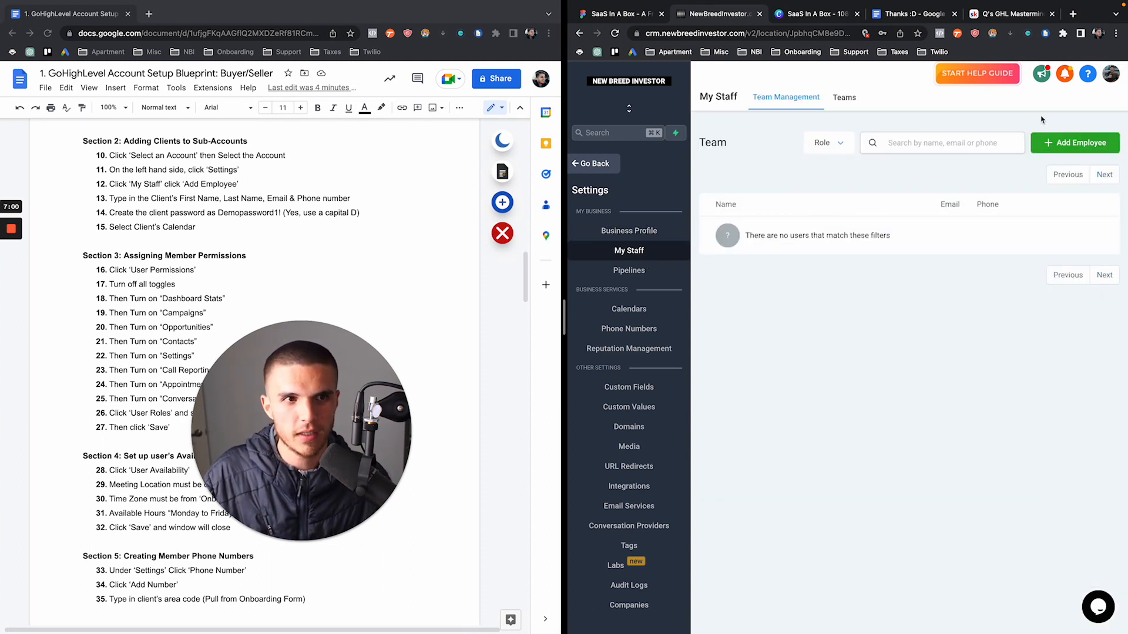
left_click(1045, 121)
Add a new employee with the client's first and last name, e-mail and a password
left_click(1056, 147)
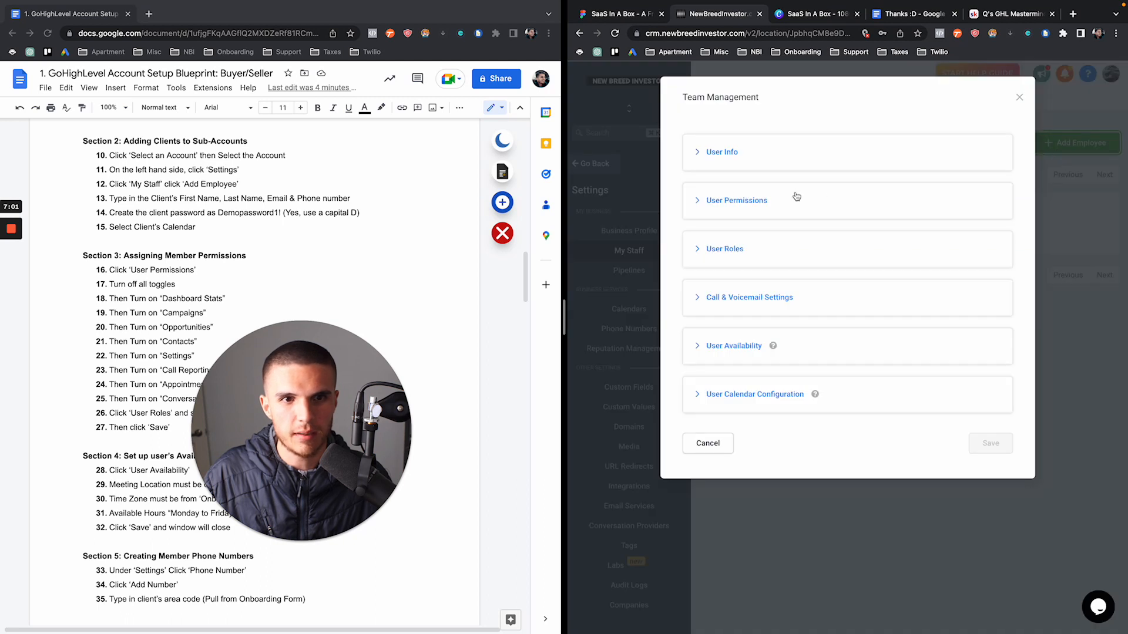
left_click(695, 154)
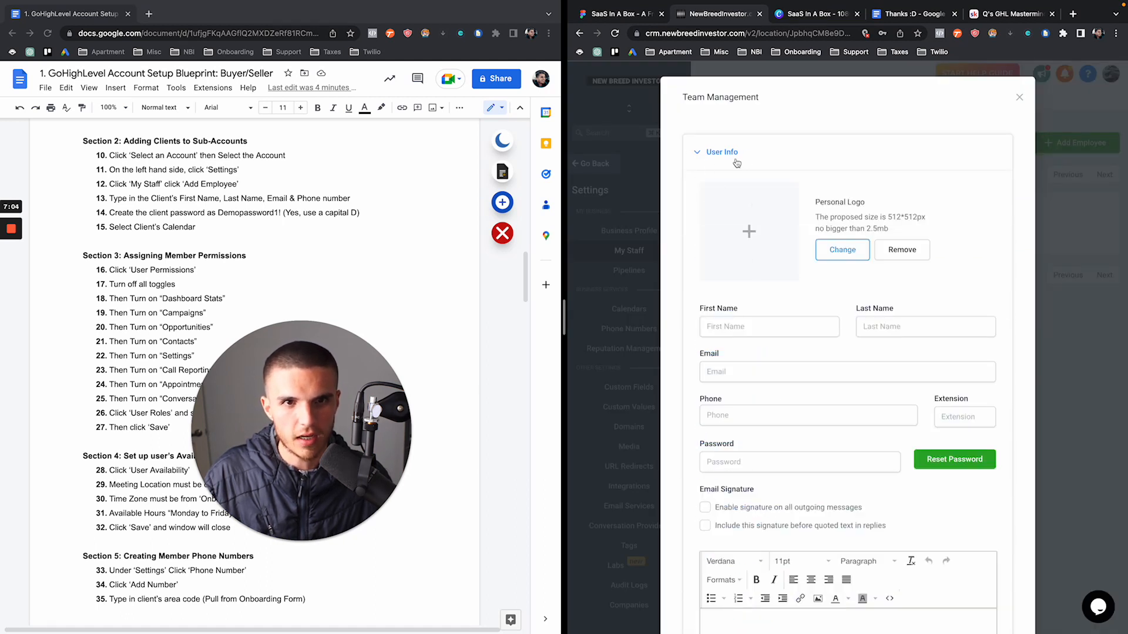
left_click(747, 334)
type("Client")
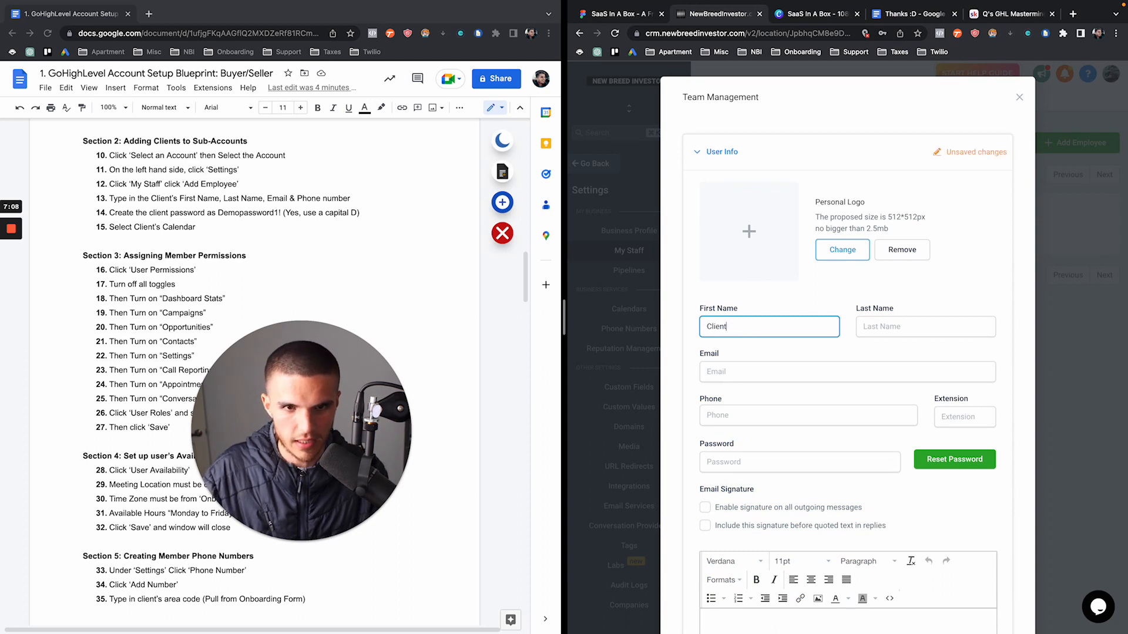
key("Tab")
type("Name")
key("Tab")
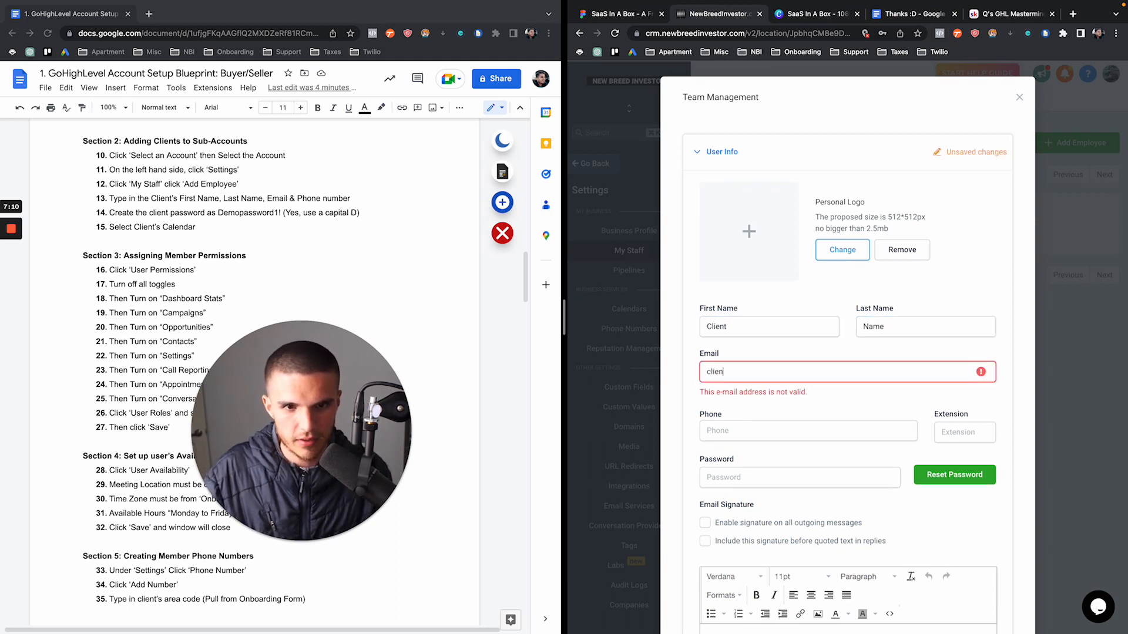
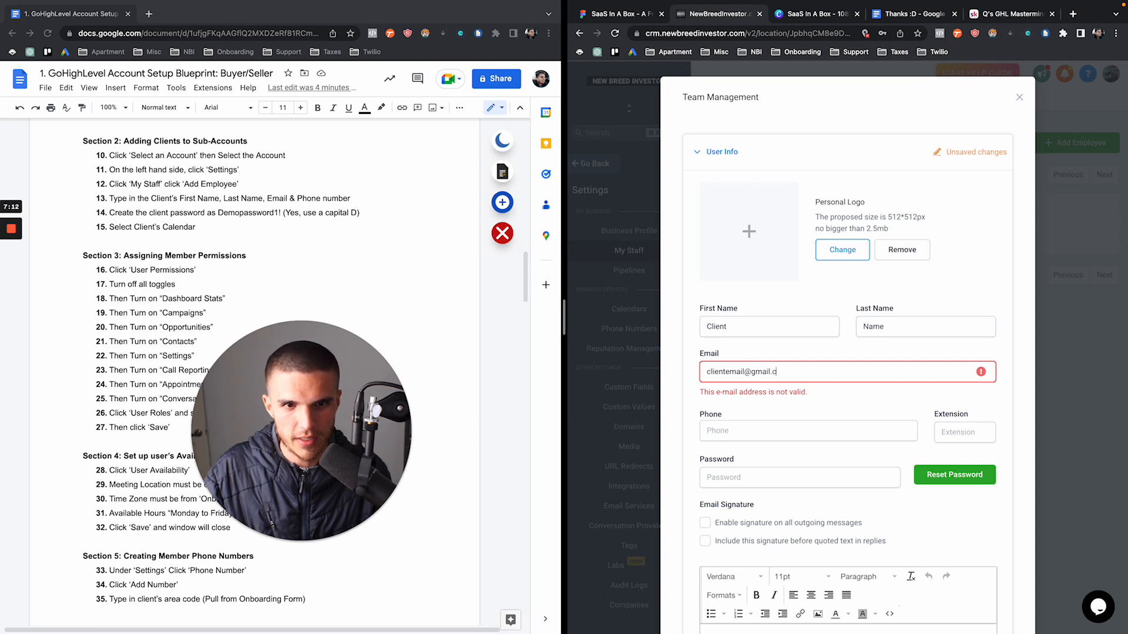
key("Tab")
key("Tab")
key("Tab")
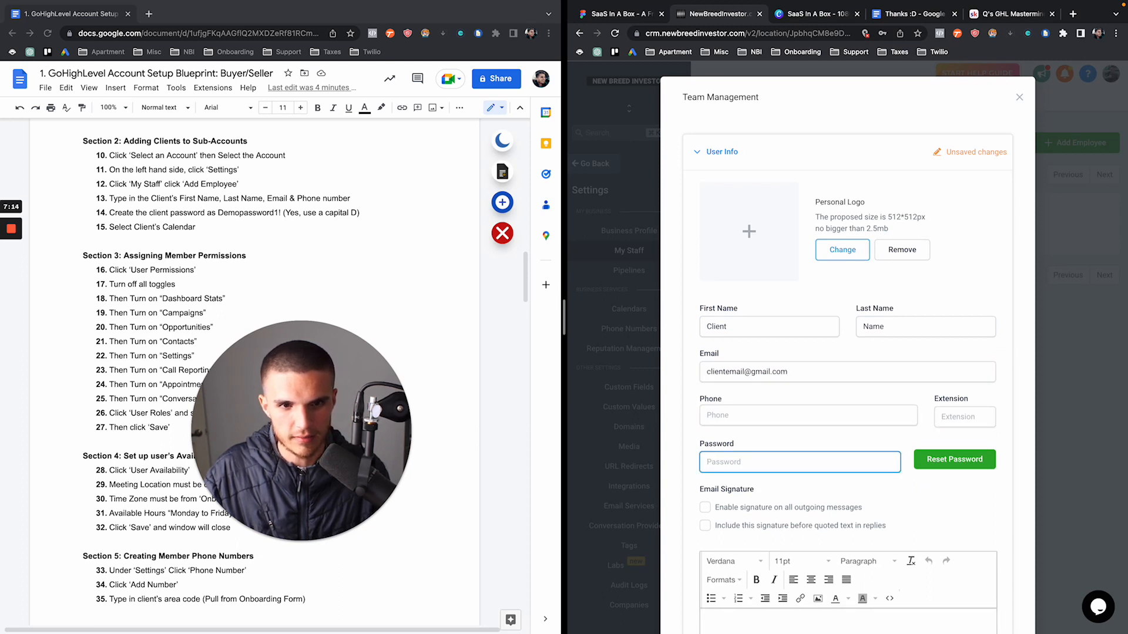
type("Demopa")
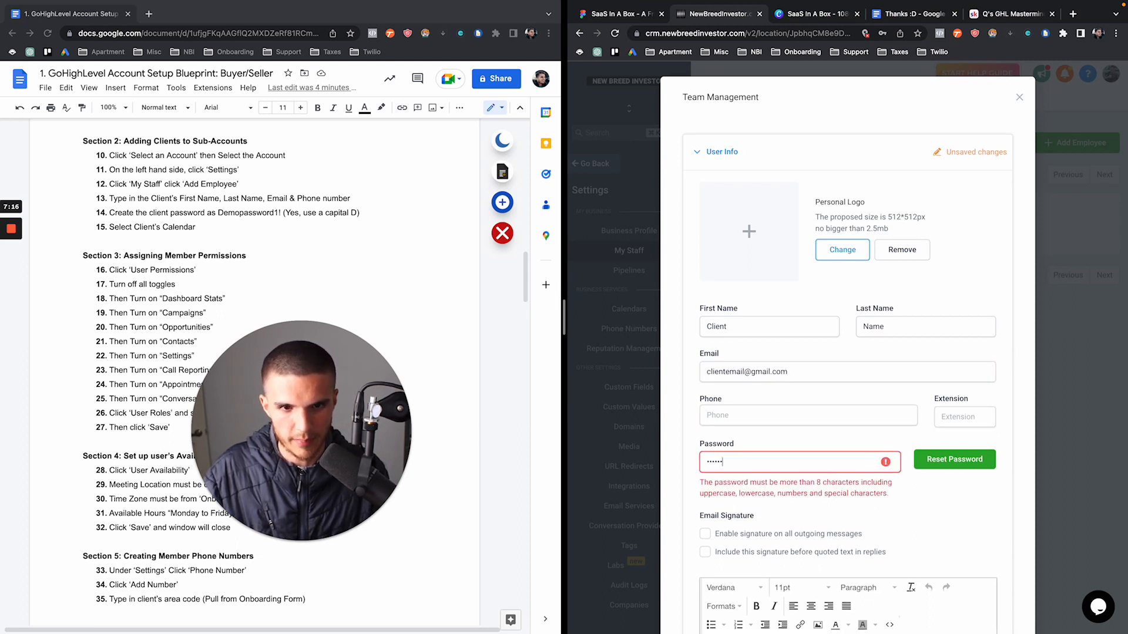
type("ssword1!")
Assign Buyer/Seller Calendar as the employee's calendar
scroll(897, 368, "down", 4)
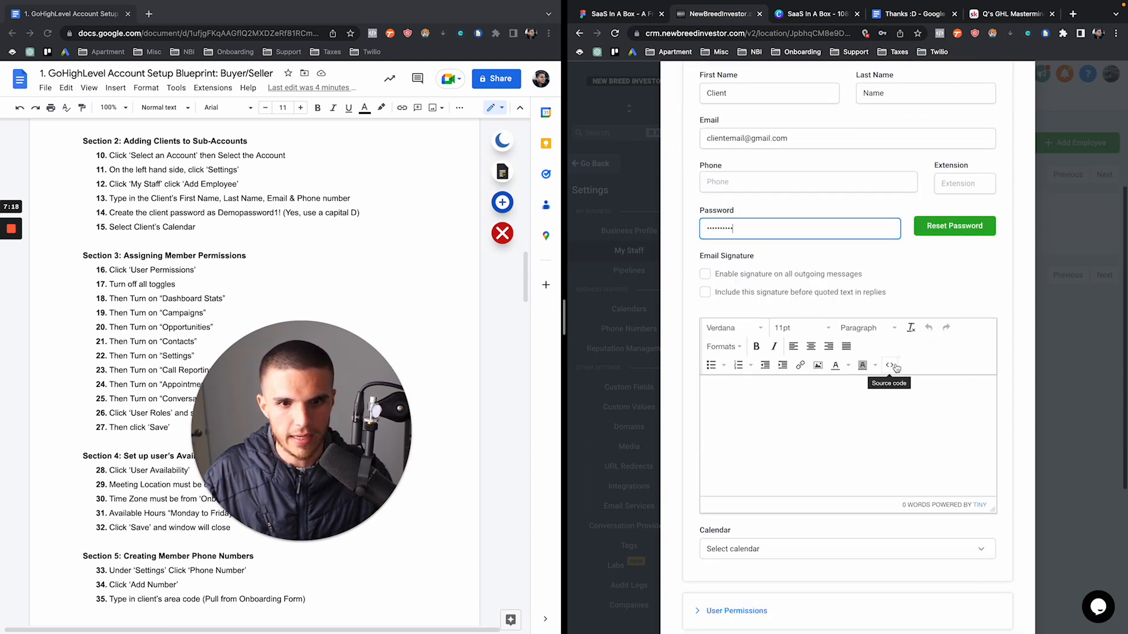
scroll(911, 235, "down", 4)
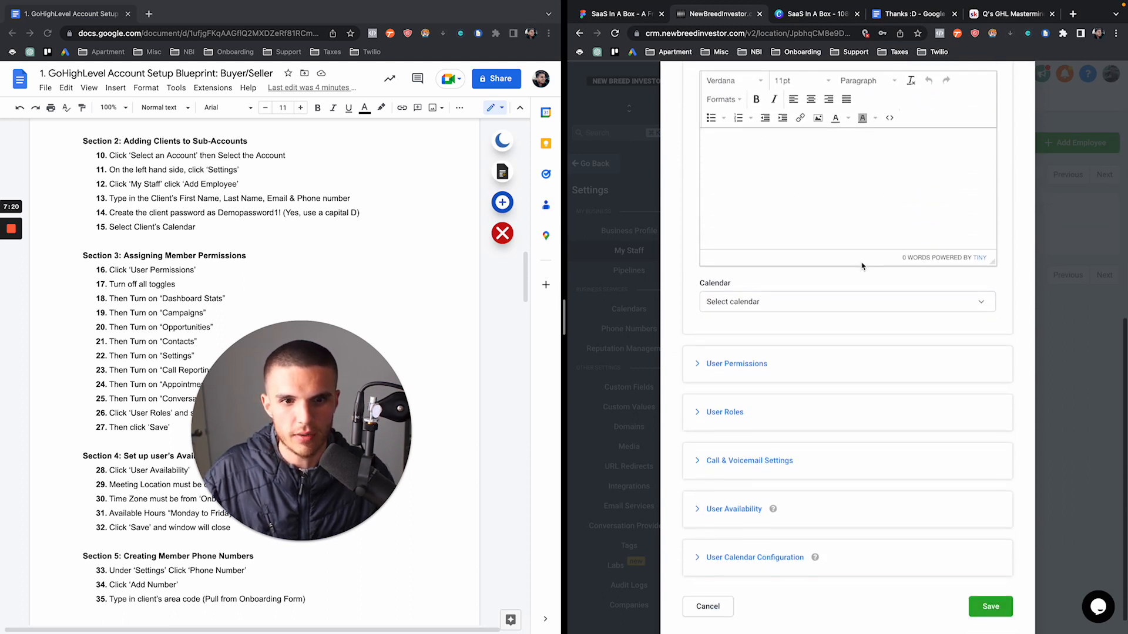
scroll(862, 266, "down", 1)
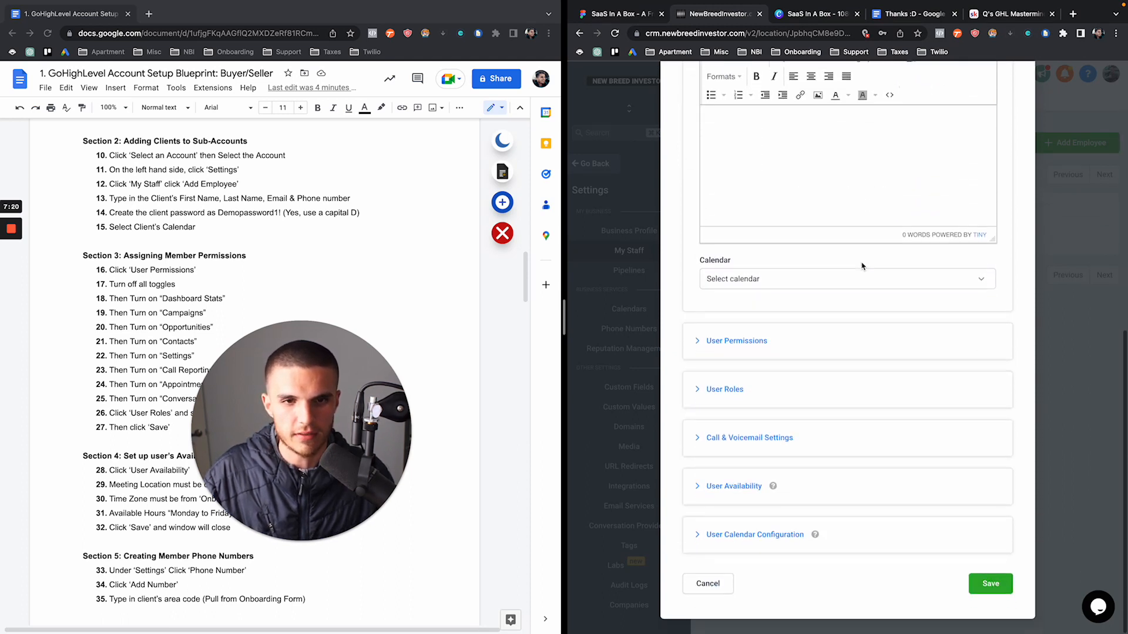
left_click(771, 284)
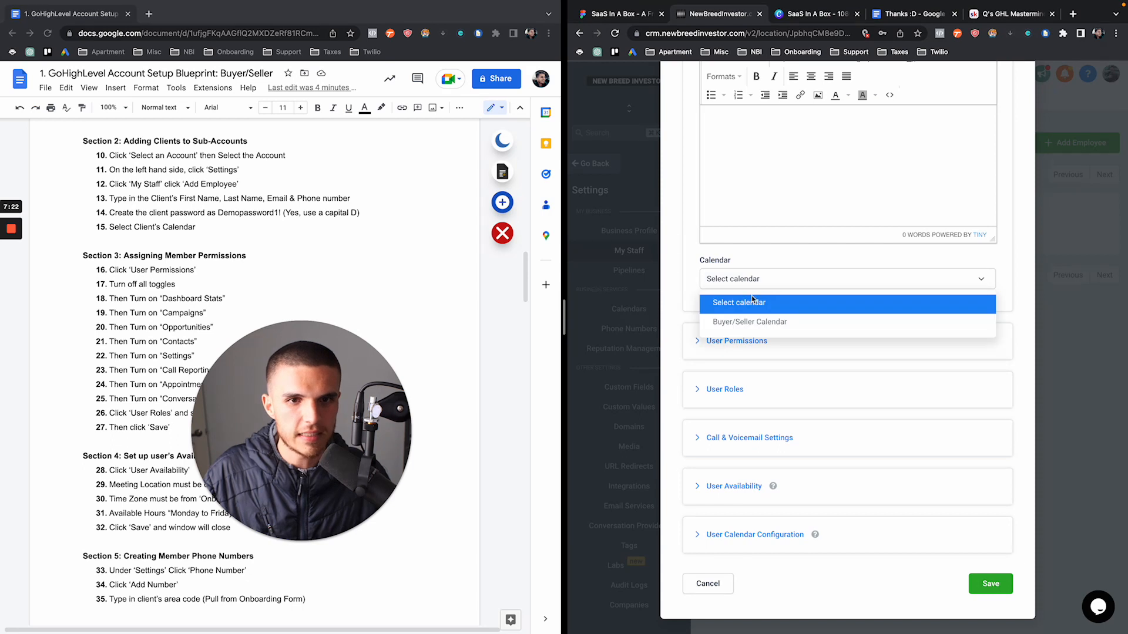
left_click(738, 323)
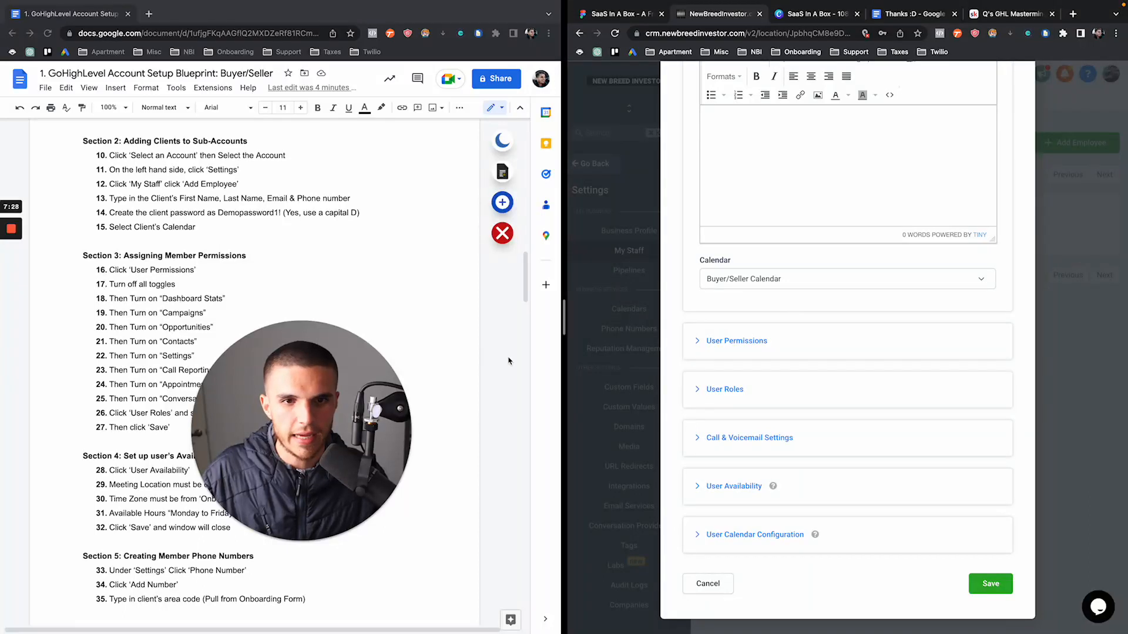
Expand User Permissions and highlight blueprint steps 18–25 listing permissions to enable
scroll(479, 360, "down", 1)
left_click(697, 340)
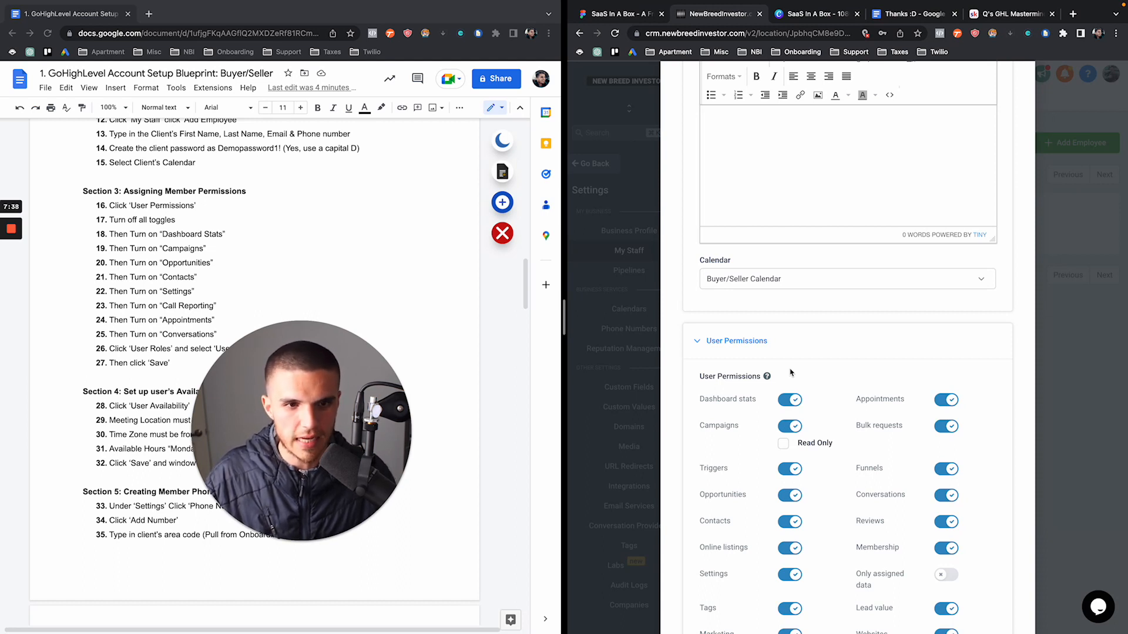
scroll(790, 372, "down", 1)
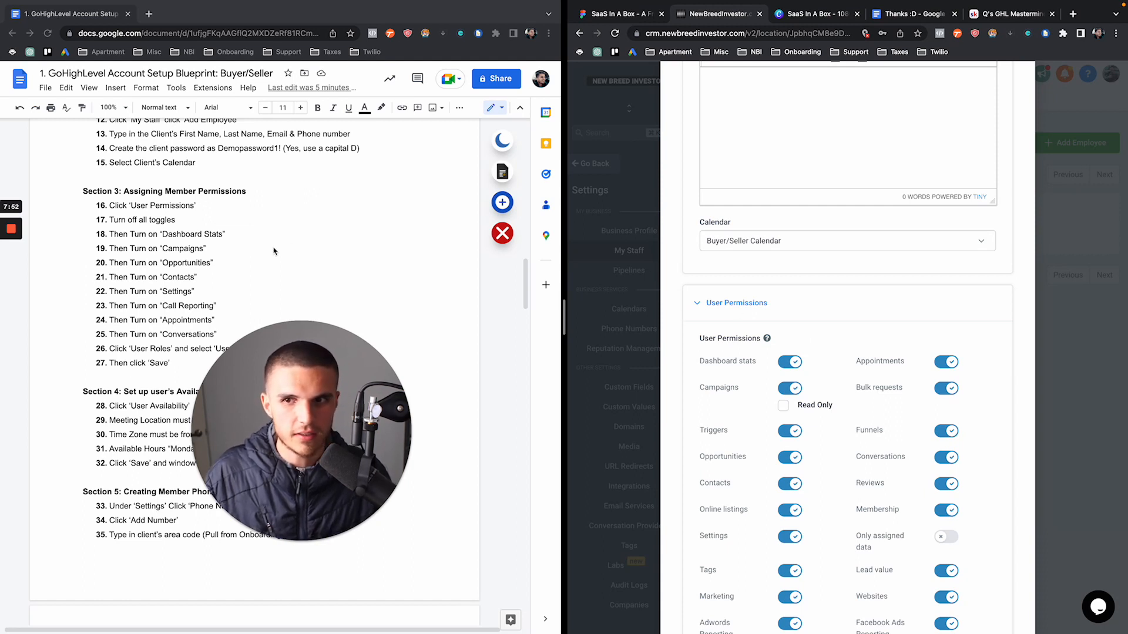
left_click(158, 219)
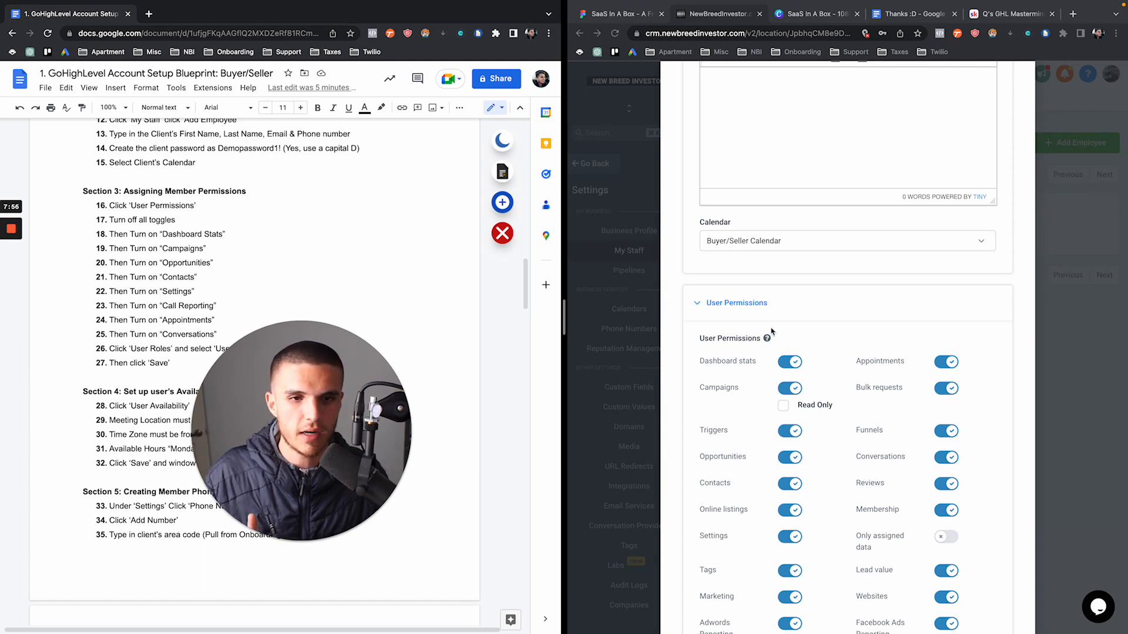
scroll(774, 336, "down", 1)
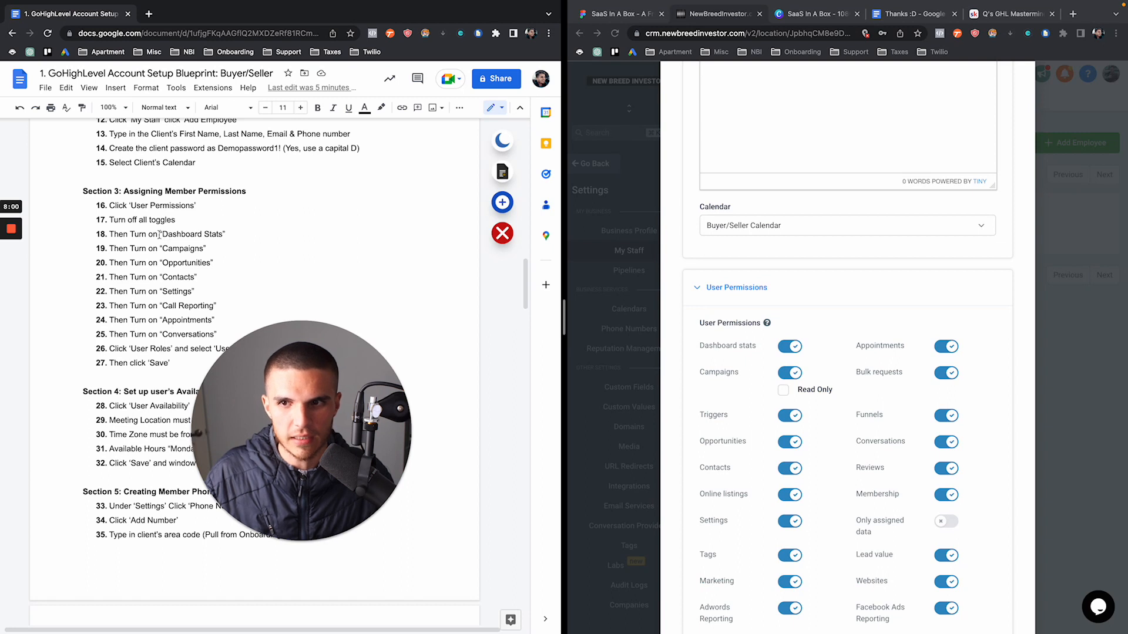
left_click_drag(158, 234, 217, 335)
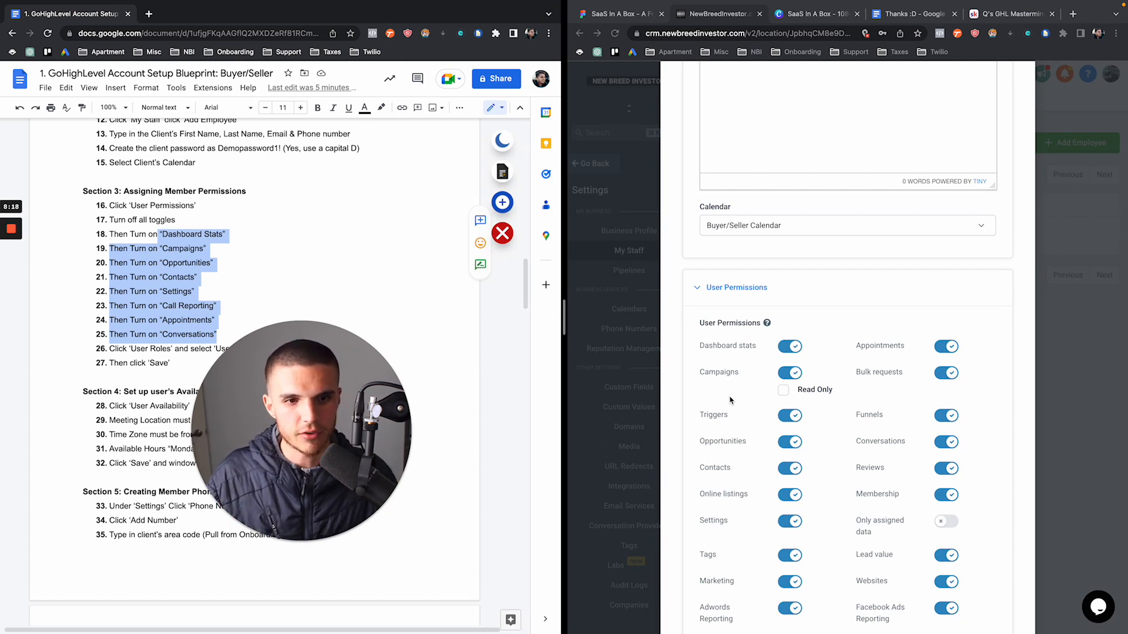
scroll(807, 319, "down", 2)
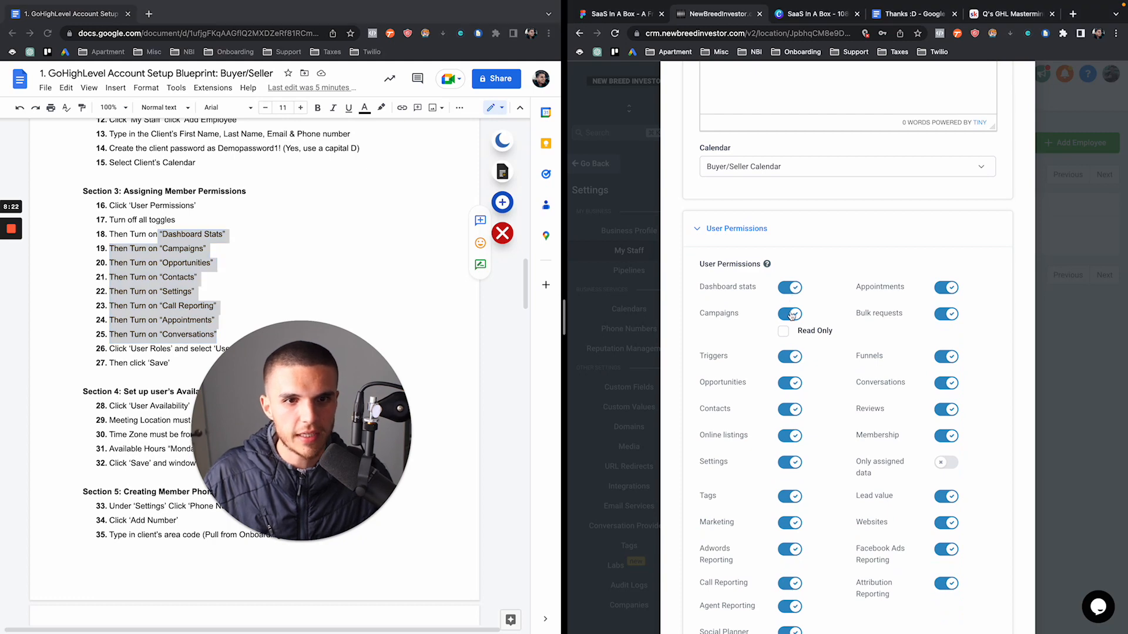
Switch off Campaigns, Dashboard stats, Triggers, Opportunities, Contacts, Settings, Tags, Marketing, reporting, Social Planner and Workflows
left_click(790, 315)
left_click(790, 287)
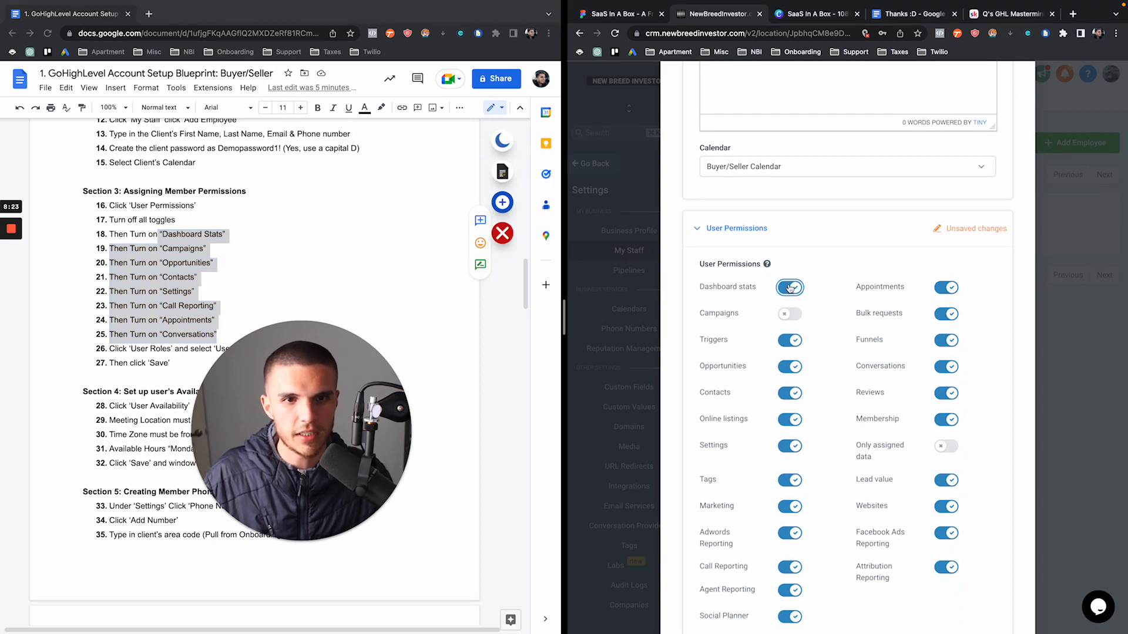
left_click(790, 341)
left_click(790, 368)
left_click(790, 394)
left_click(790, 420)
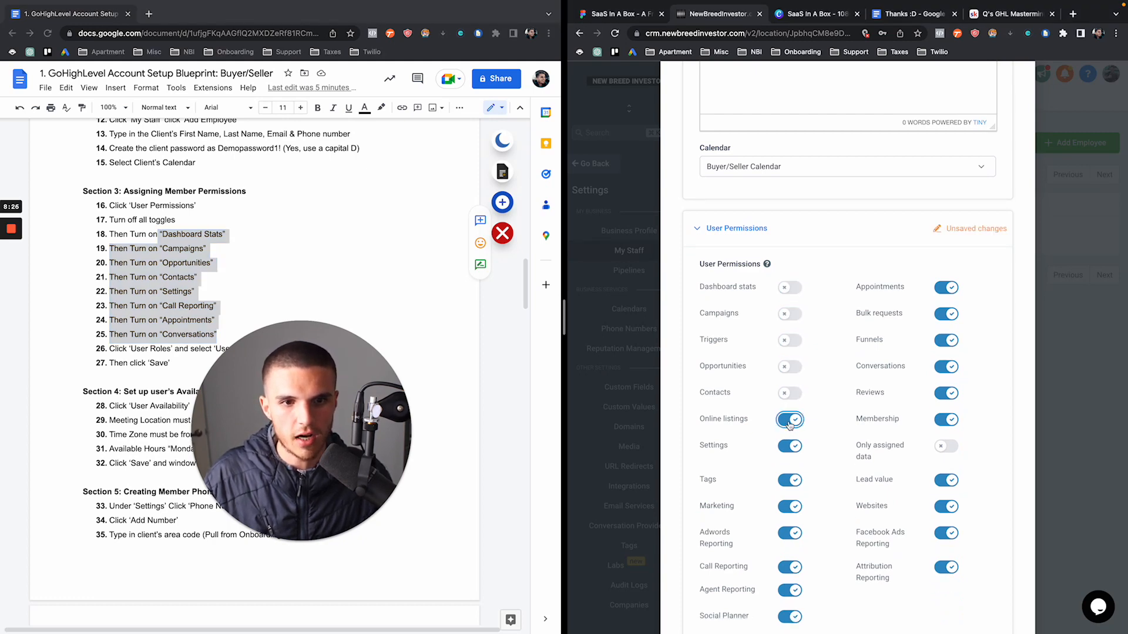
left_click(790, 447)
left_click(790, 480)
left_click(790, 506)
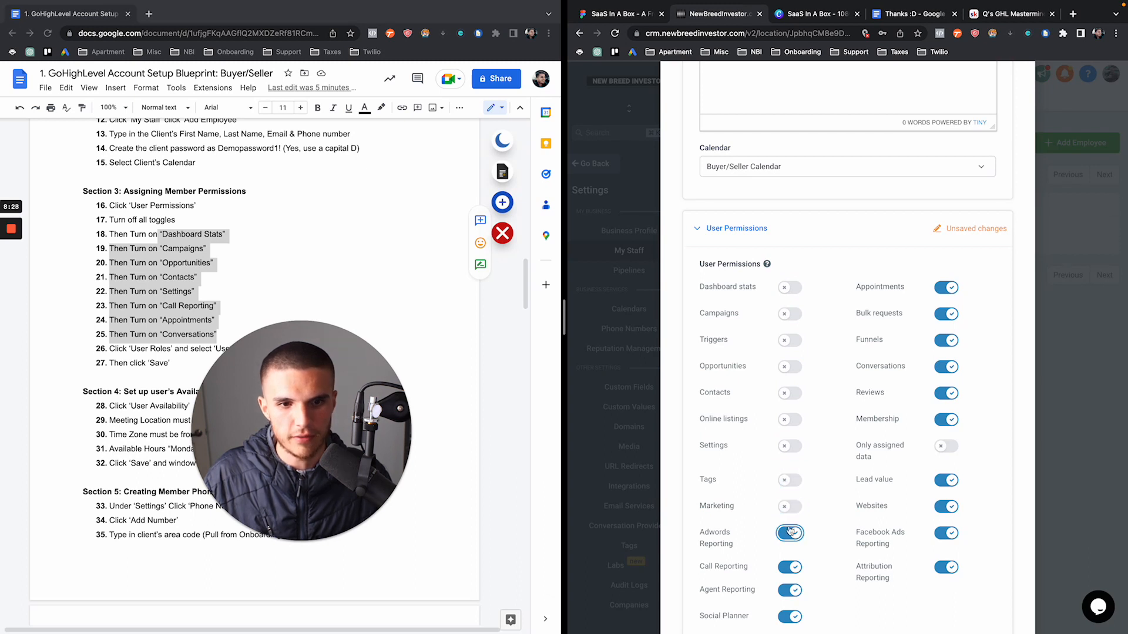
left_click(790, 533)
scroll(790, 532, "down", 1)
left_click(790, 537)
left_click(790, 560)
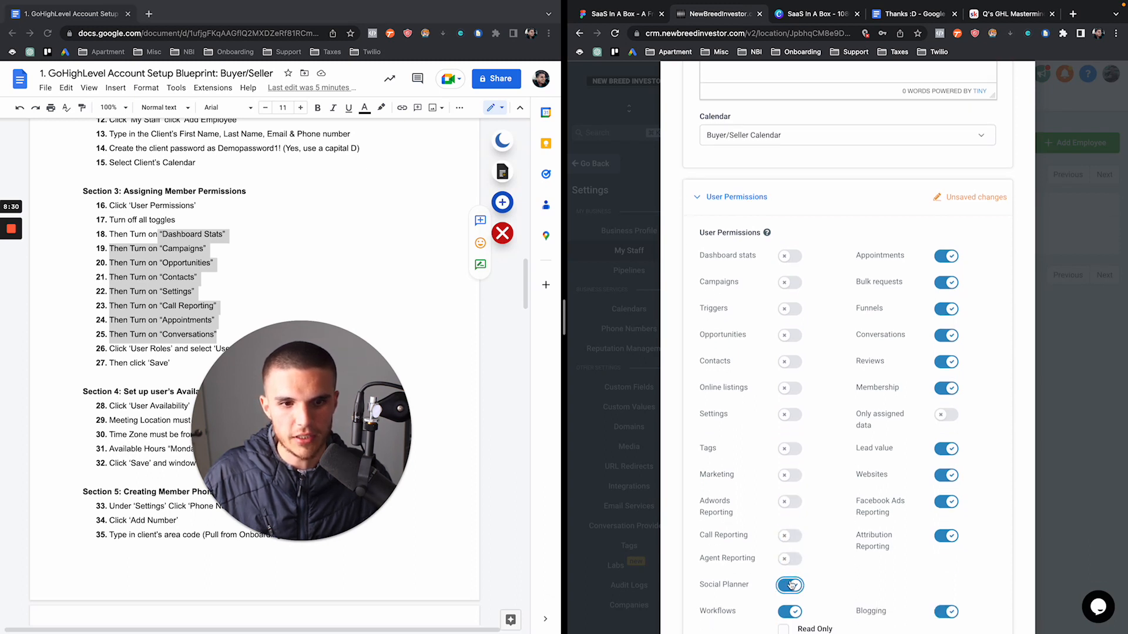
left_click(790, 585)
scroll(782, 579, "down", 1)
scroll(781, 578, "down", 1)
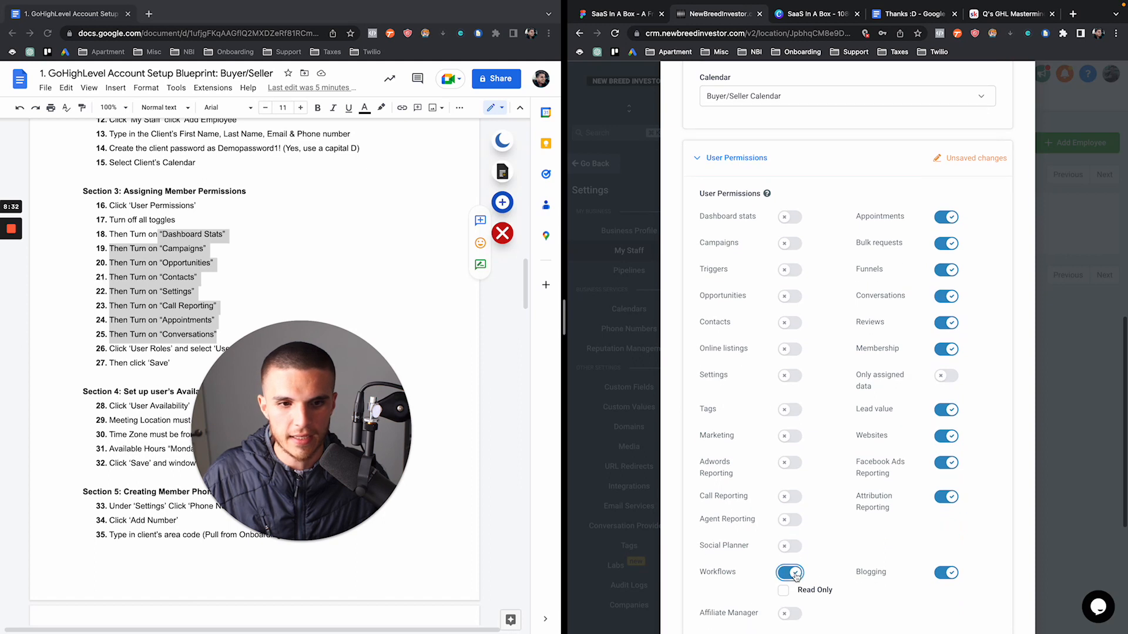
left_click(789, 572)
Switch off Appointments, Bulk requests, Funnels, Conversations, Reviews, Membership, Lead value, Websites, Ads/Attribution Reporting and Blogging
left_click(945, 217)
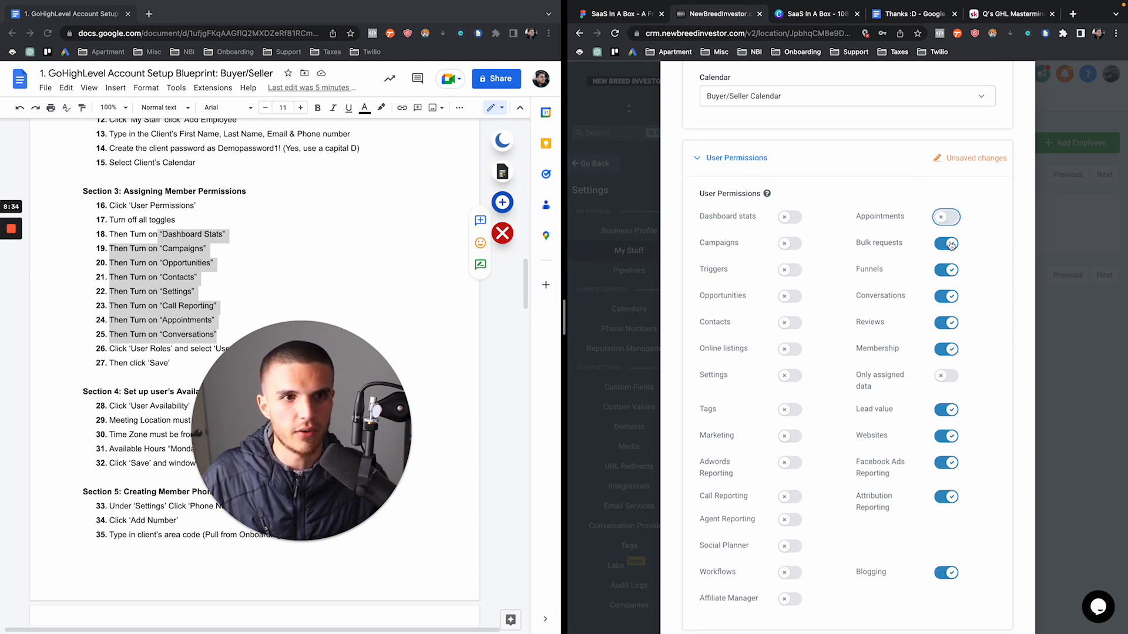
left_click(945, 243)
left_click(945, 270)
left_click(947, 296)
left_click(947, 323)
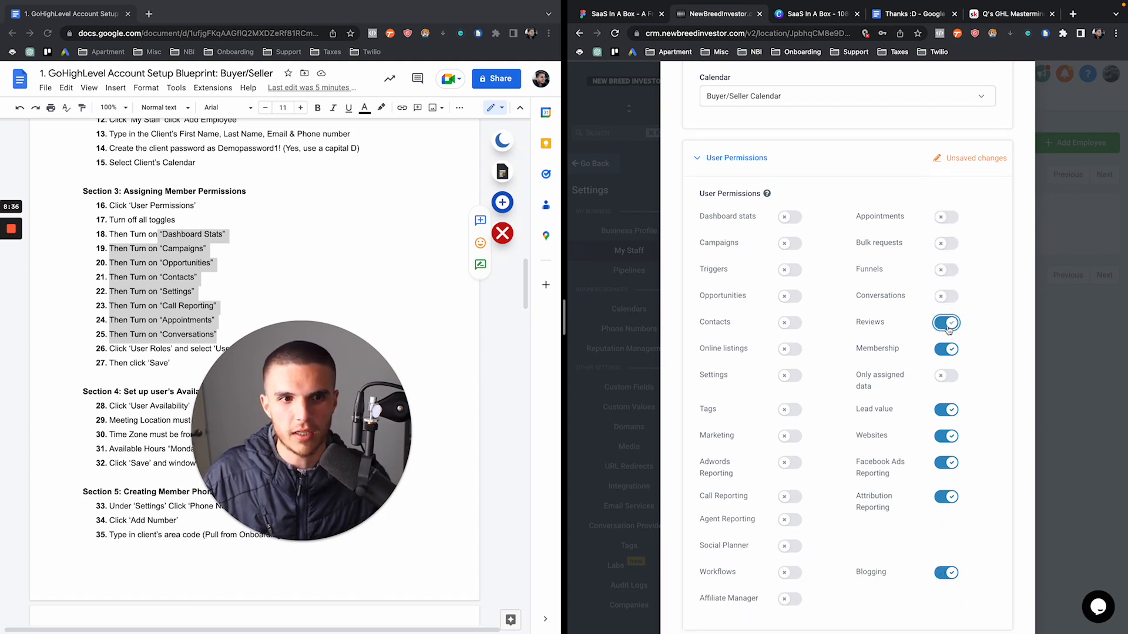
left_click(946, 349)
left_click(946, 409)
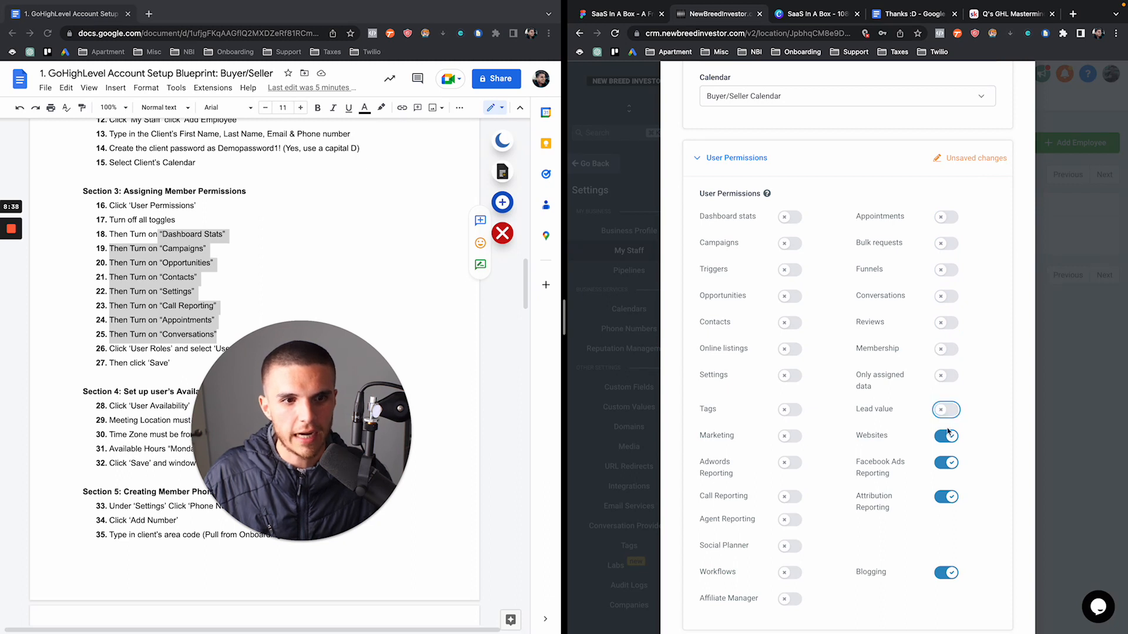
left_click(946, 436)
left_click(946, 462)
left_click(946, 496)
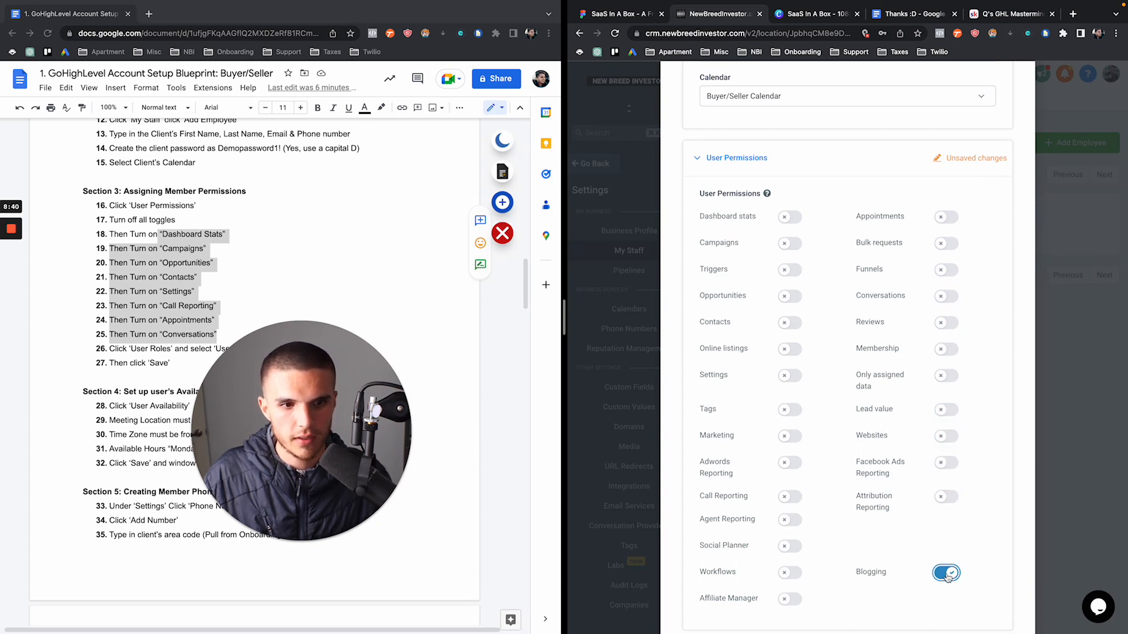
left_click(946, 572)
left_click(164, 228)
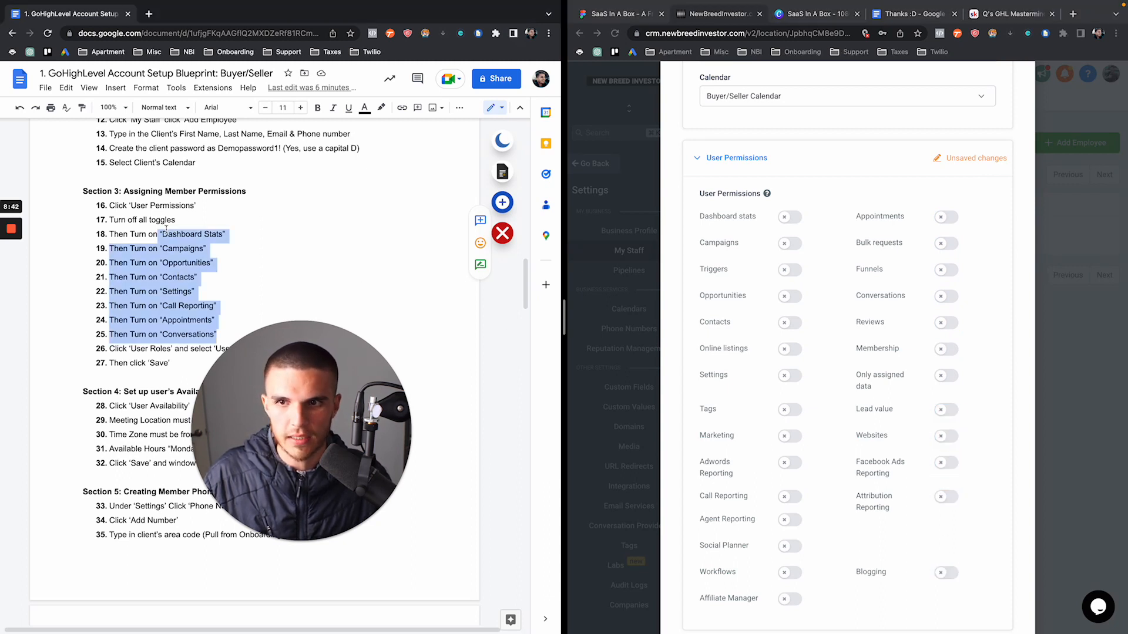
left_click(769, 218)
Turn on the Dashboard stats, Campaigns, Opportunities and Contacts permissions
left_click(787, 217)
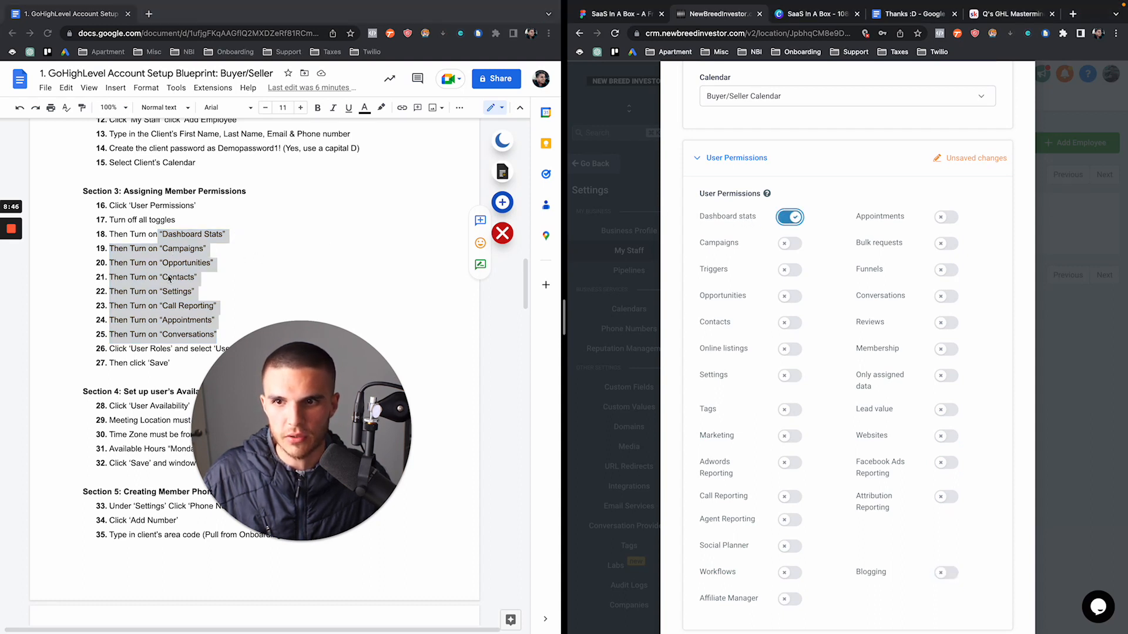
left_click(792, 243)
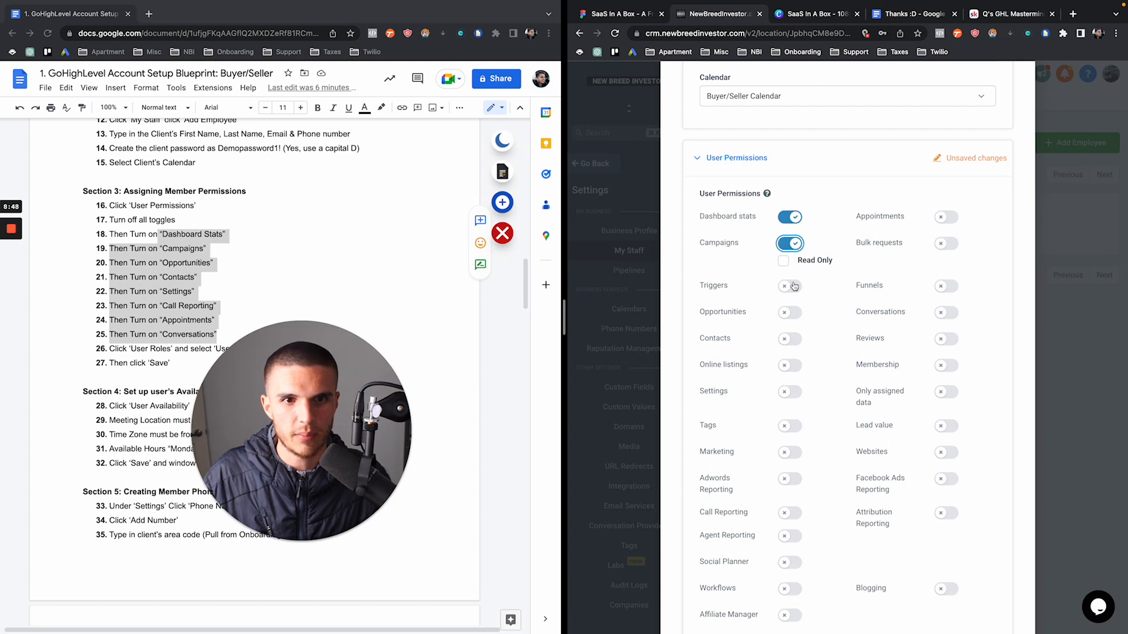
left_click(789, 312)
left_click(789, 339)
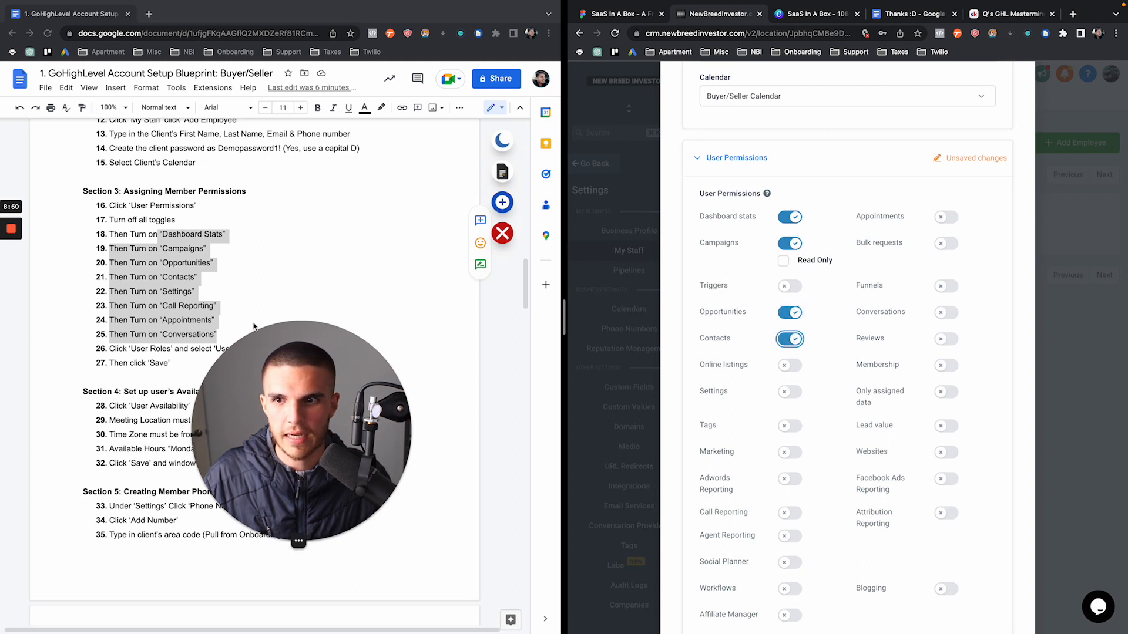
left_click(145, 301)
scroll(157, 282, "down", 1)
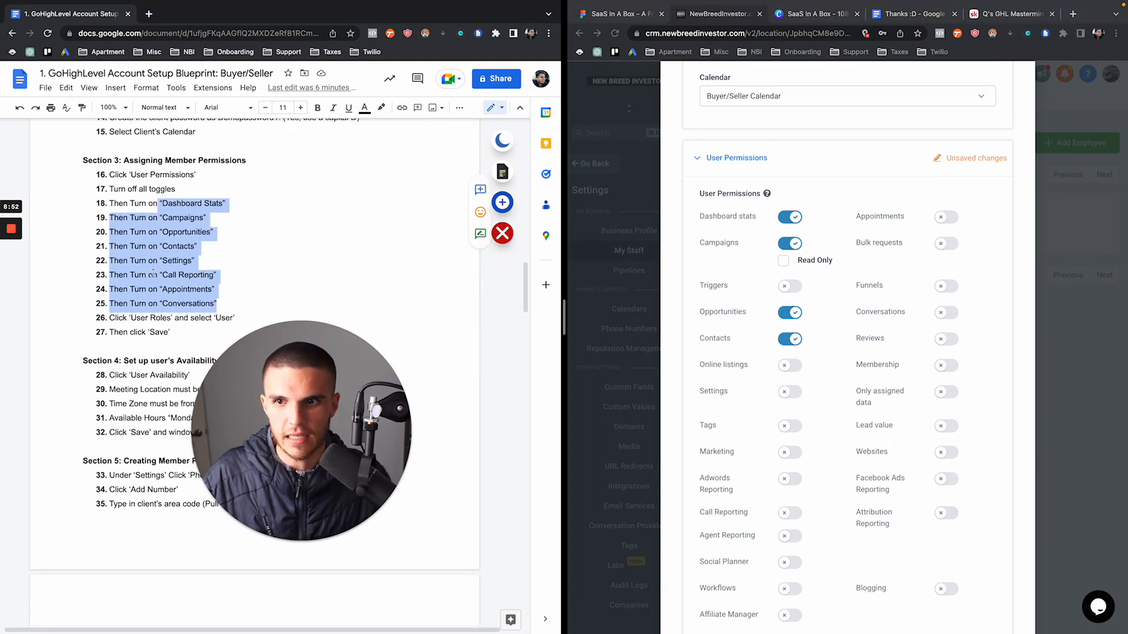
Turn on the Settings, Call Reporting, Appointments and Conversations permissions
left_click(788, 394)
left_click(790, 392)
scroll(790, 394, "down", 2)
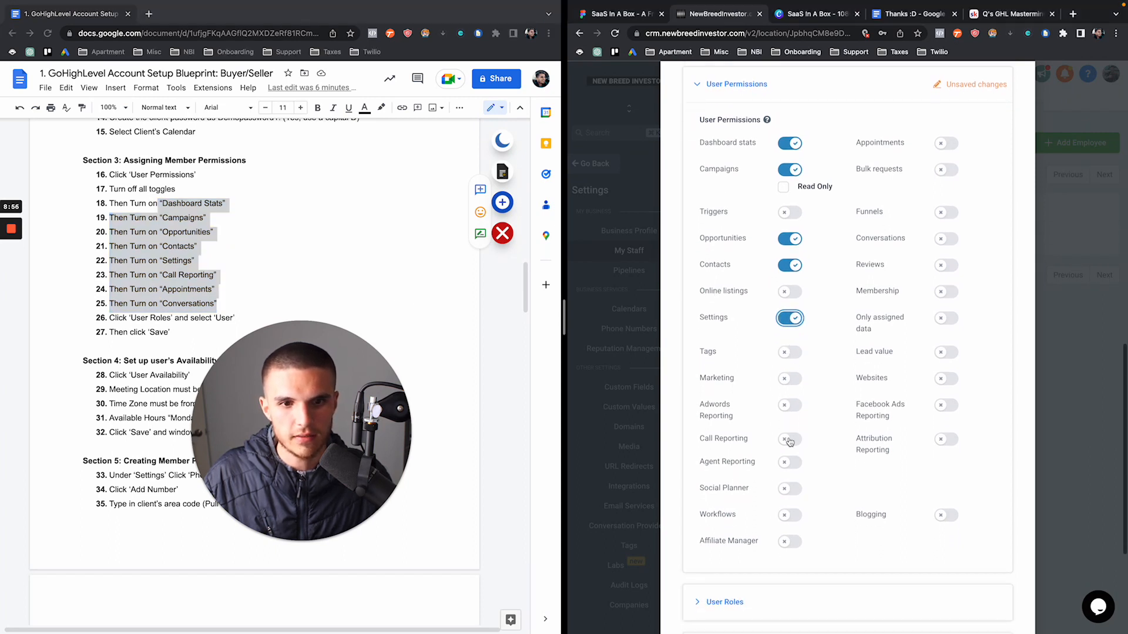
left_click(789, 440)
scroll(838, 353, "up", 2)
left_click(946, 222)
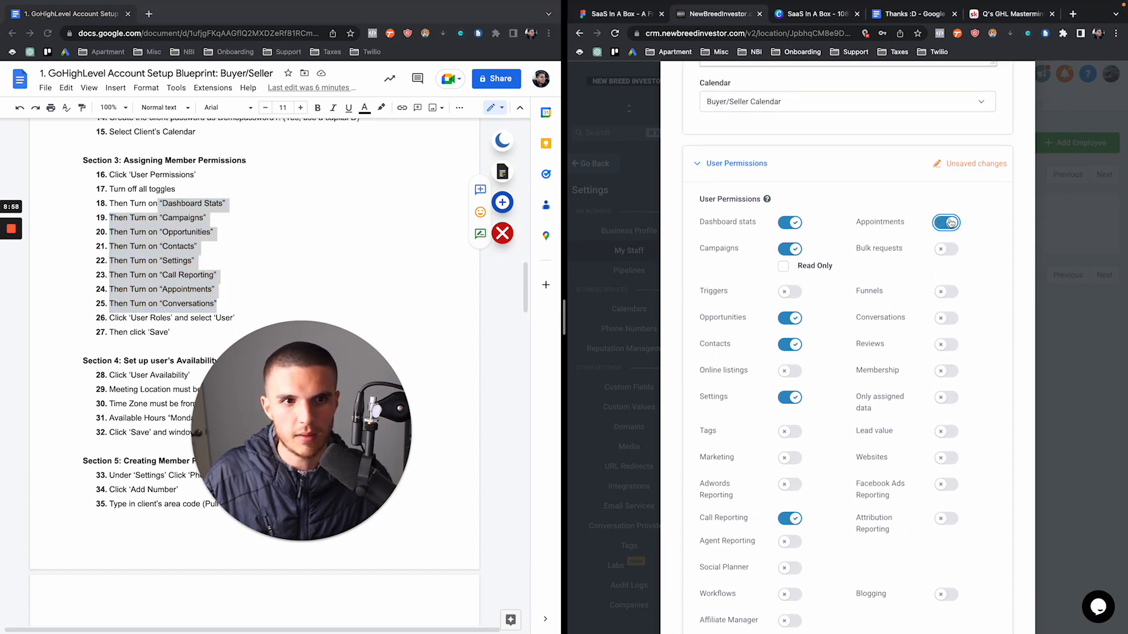
scroll(176, 282, "down", 1)
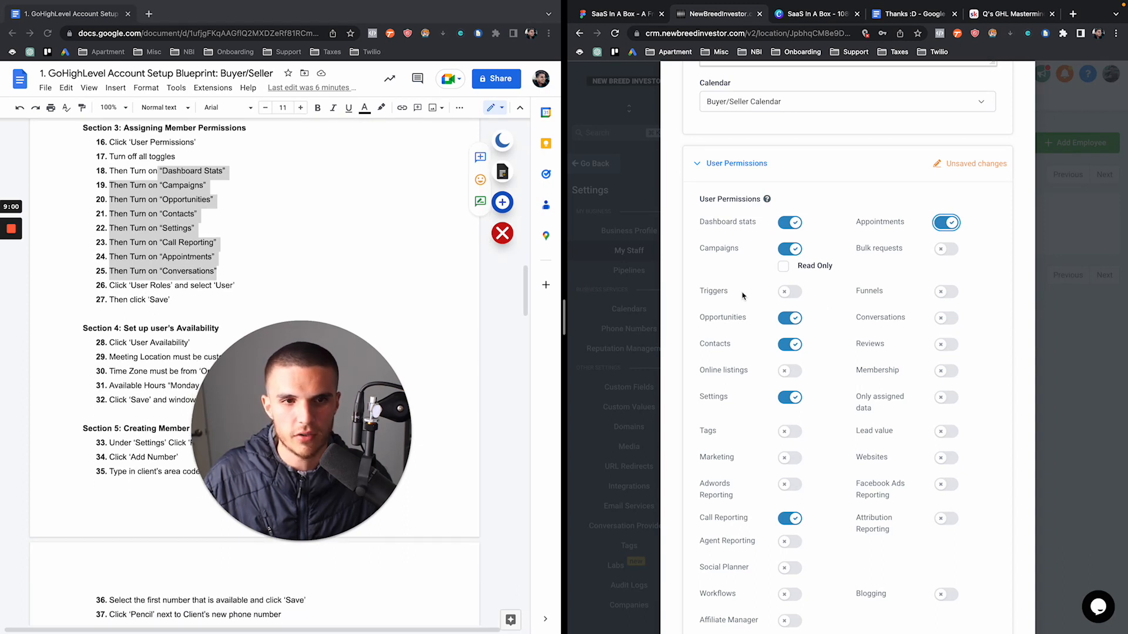
left_click(942, 323)
scroll(910, 323, "down", 2)
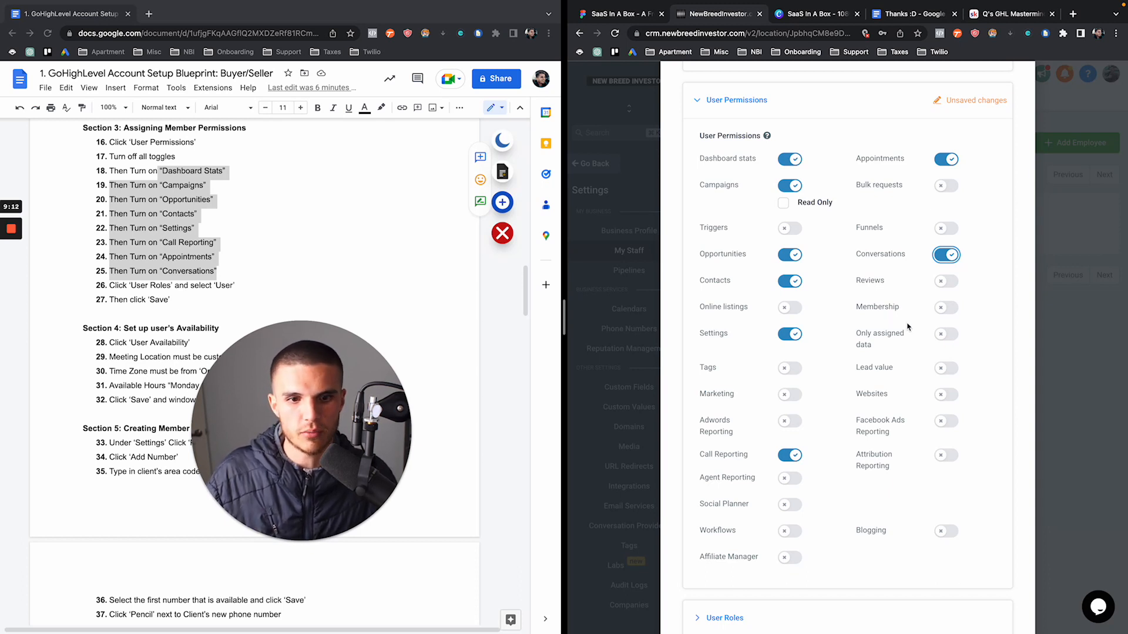
scroll(908, 328, "down", 3)
scroll(883, 315, "down", 2)
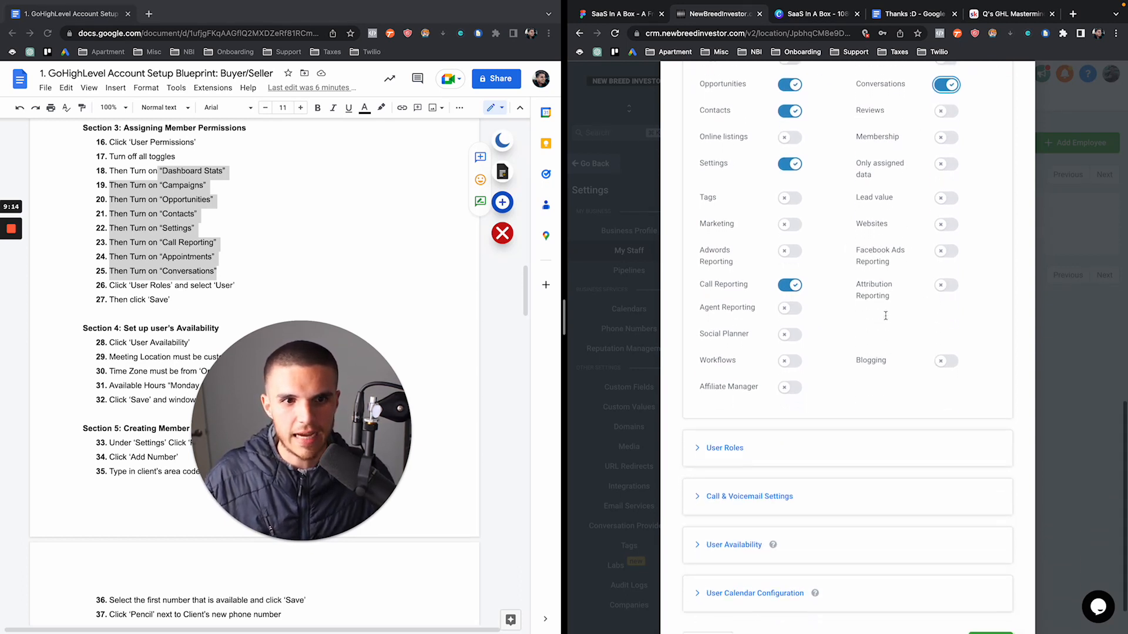
scroll(246, 270, "down", 4)
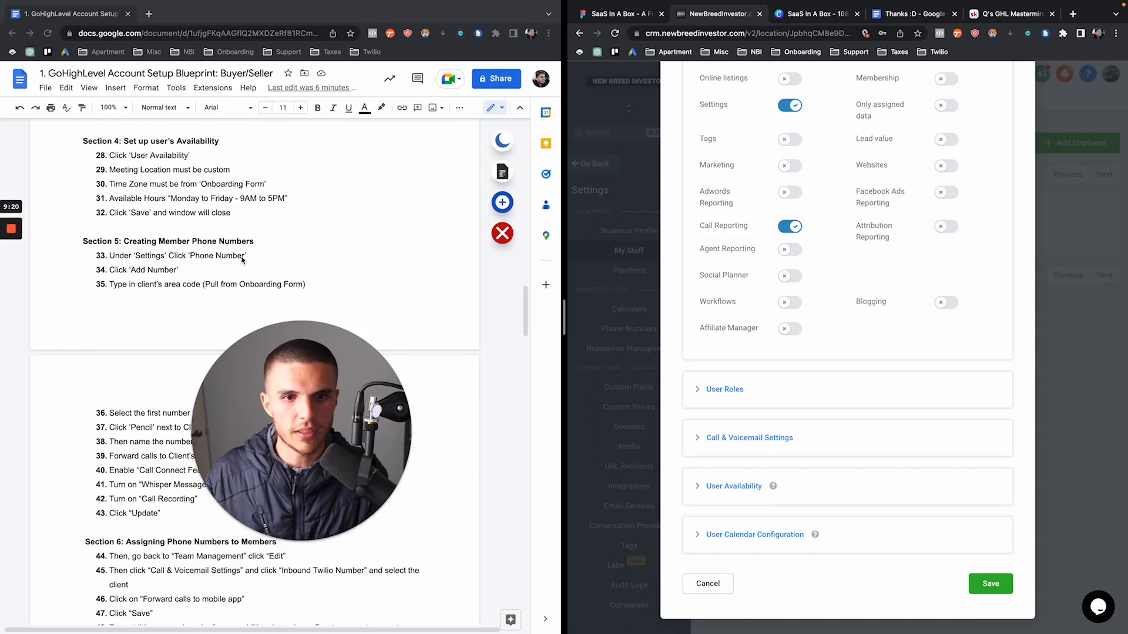
Expand User Roles and keep the staff member's role set to User
left_click(698, 389)
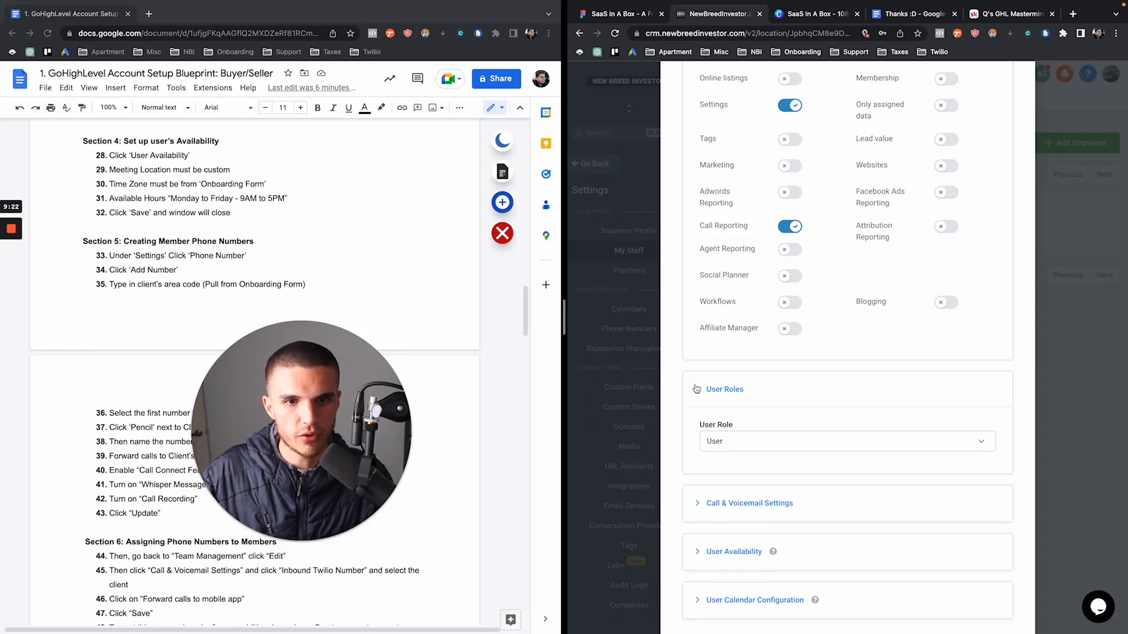
left_click(734, 442)
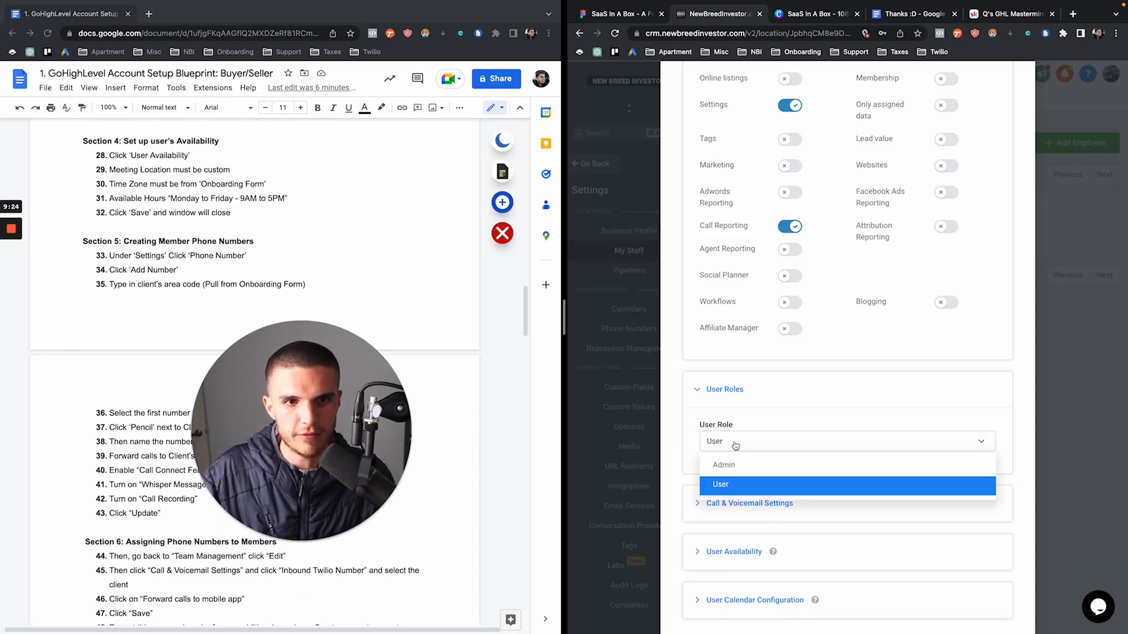
left_click(731, 483)
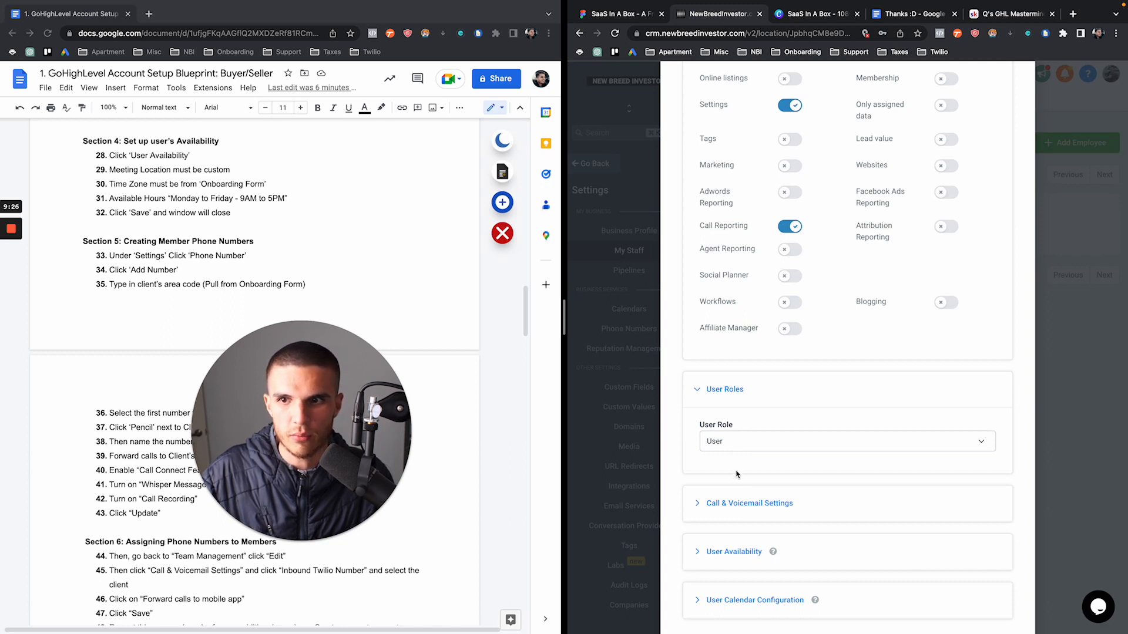
scroll(731, 483, "down", 1)
Make the staff member available Monday, Tuesday, Wednesday, Thursday and Friday
left_click(710, 504)
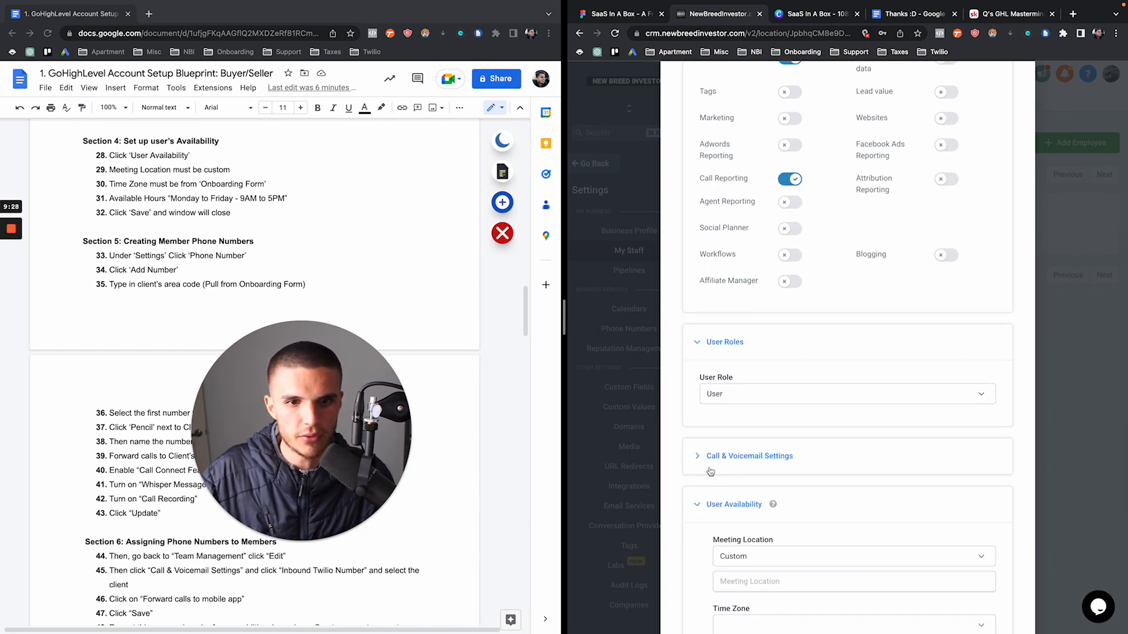
scroll(728, 446, "down", 3)
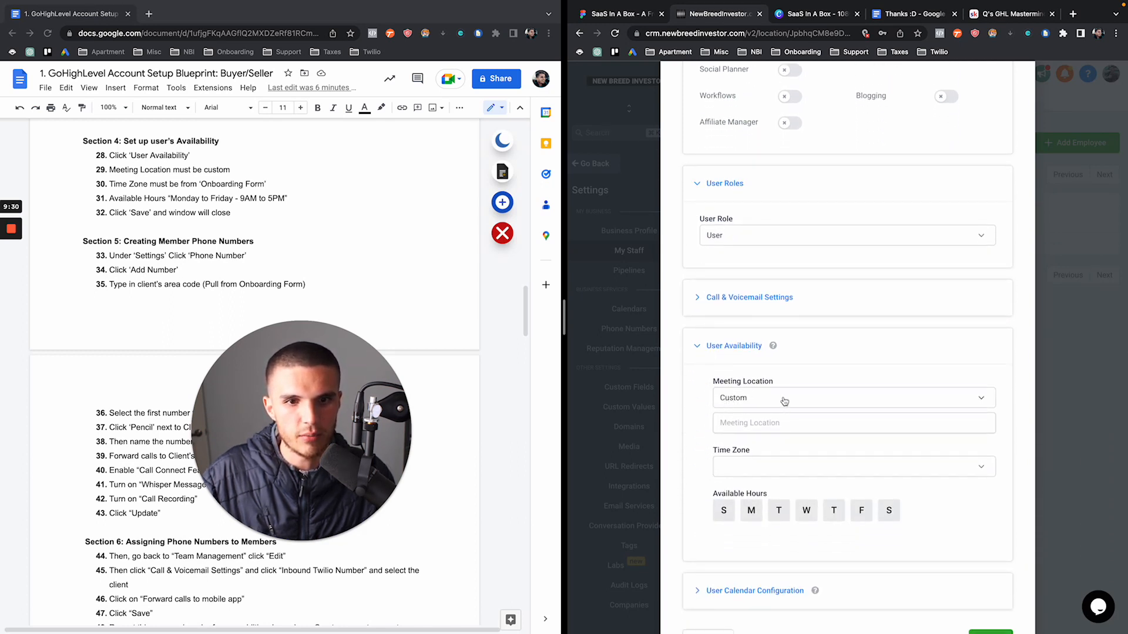
left_click(751, 517)
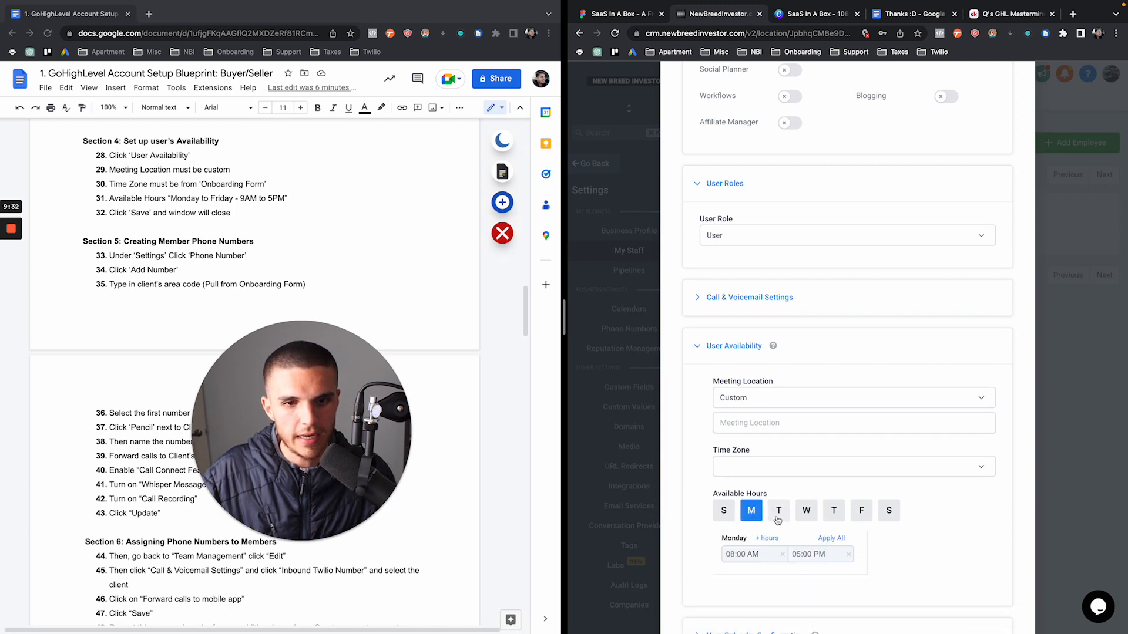
left_click(778, 518)
left_click(806, 509)
left_click(833, 509)
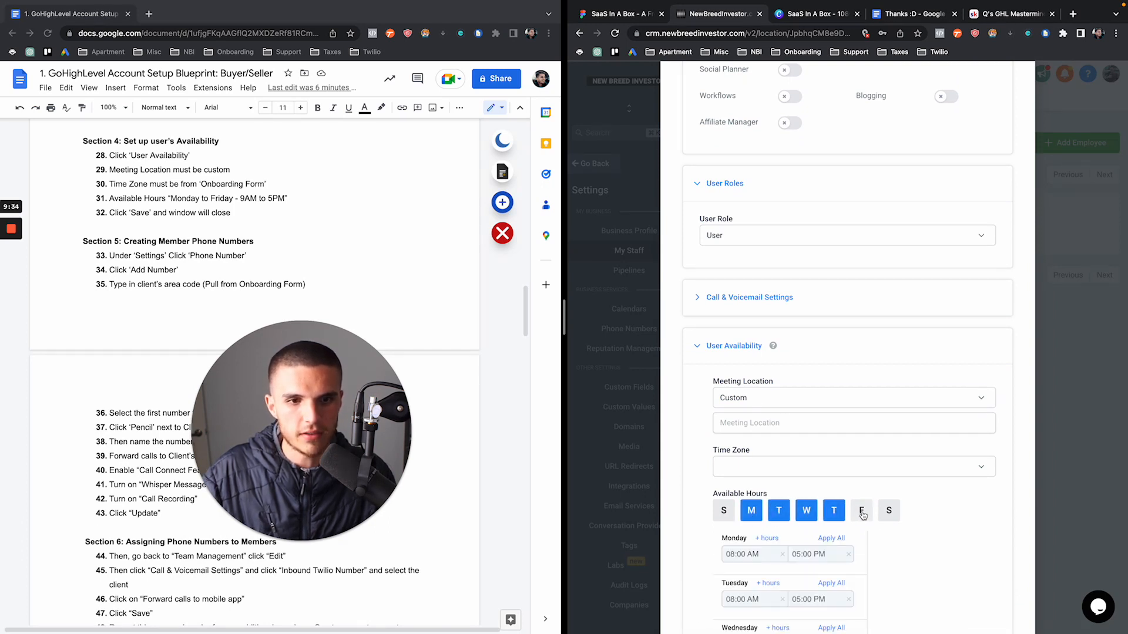
left_click(861, 510)
scroll(846, 499, "down", 2)
scroll(816, 475, "down", 2)
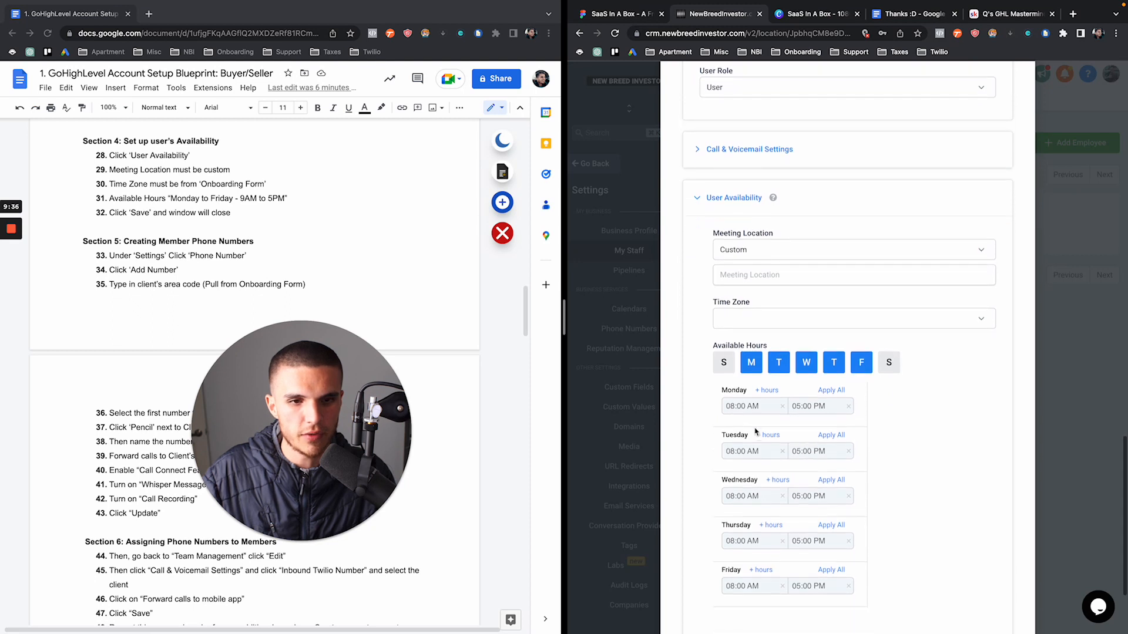
Set the weekday hours to start at 09:00 AM, then expand User Calendar Configuration
left_click(742, 407)
left_click(733, 452)
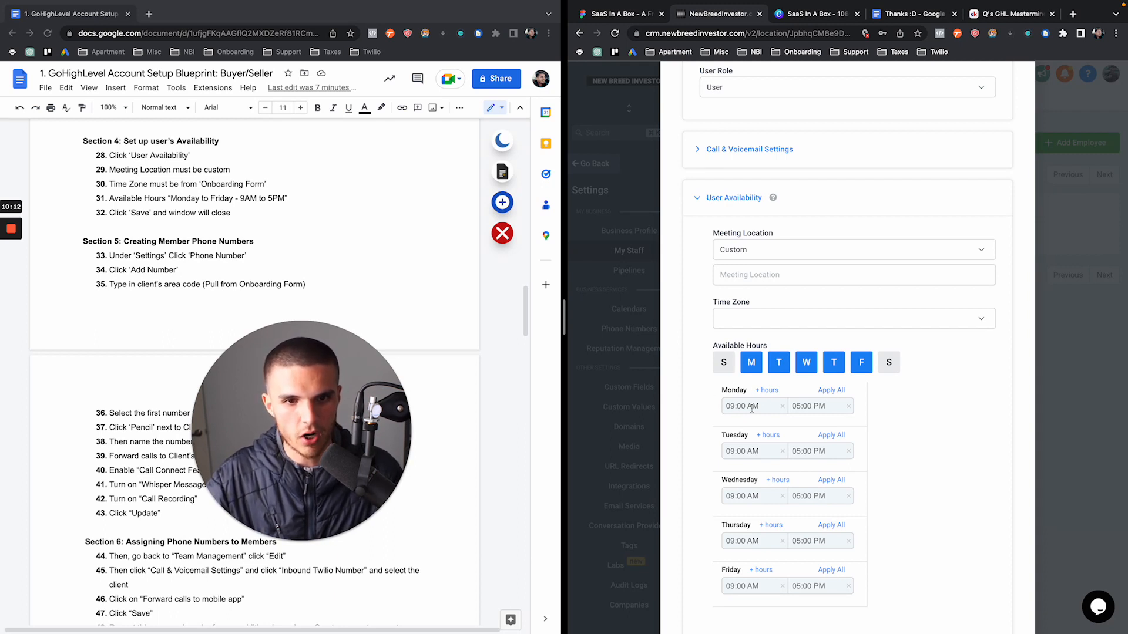
scroll(817, 424, "down", 3)
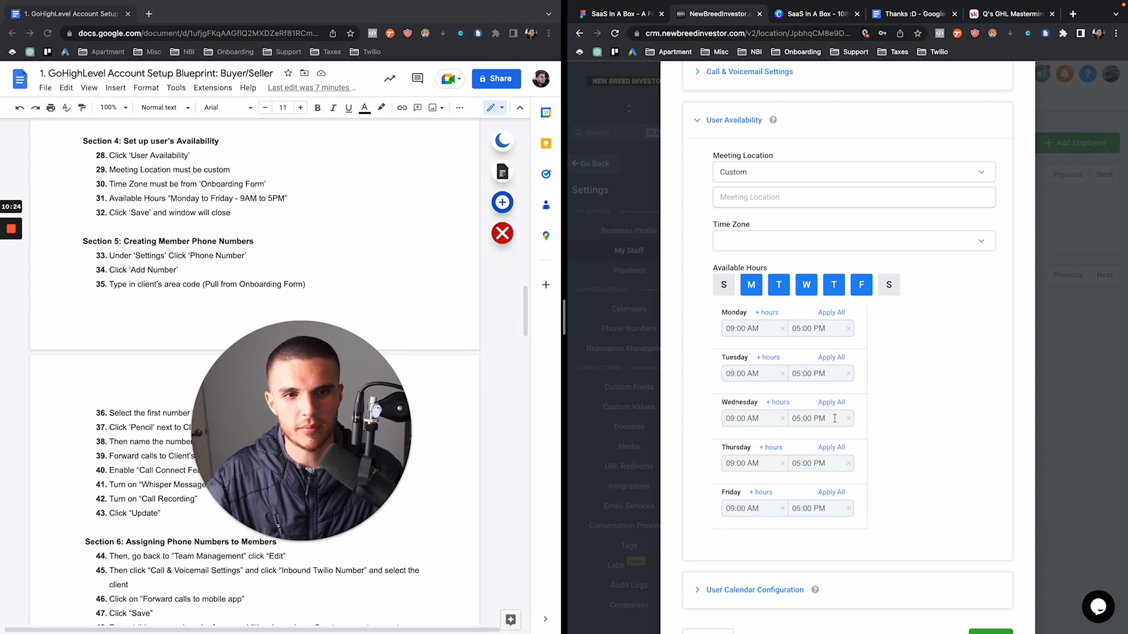
scroll(880, 420, "down", 1)
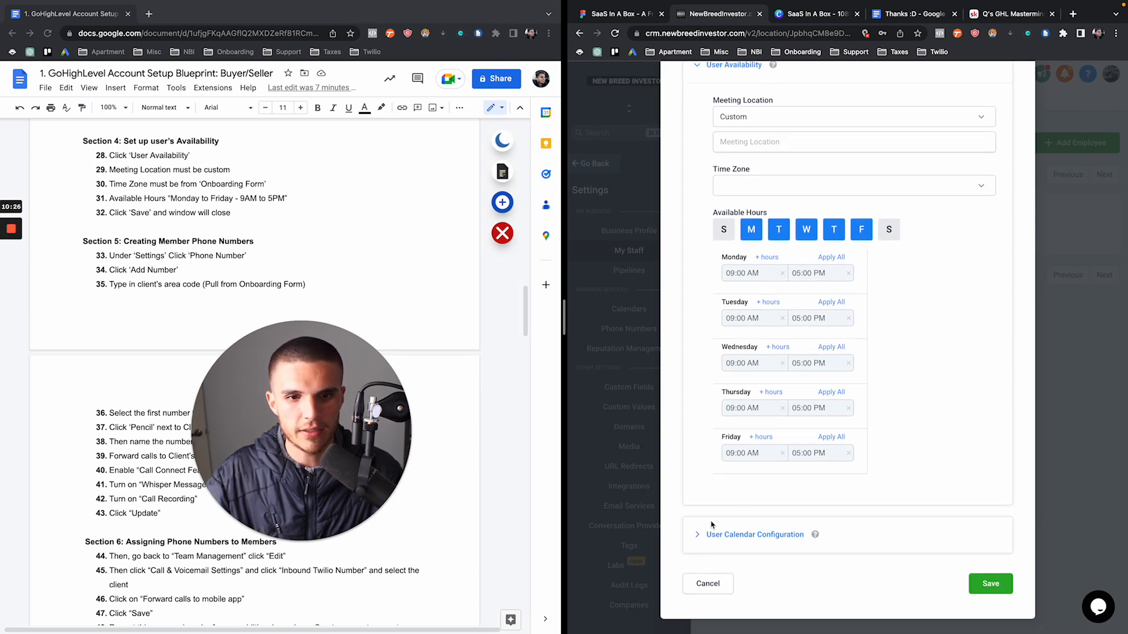
left_click(699, 534)
scroll(705, 510, "down", 3)
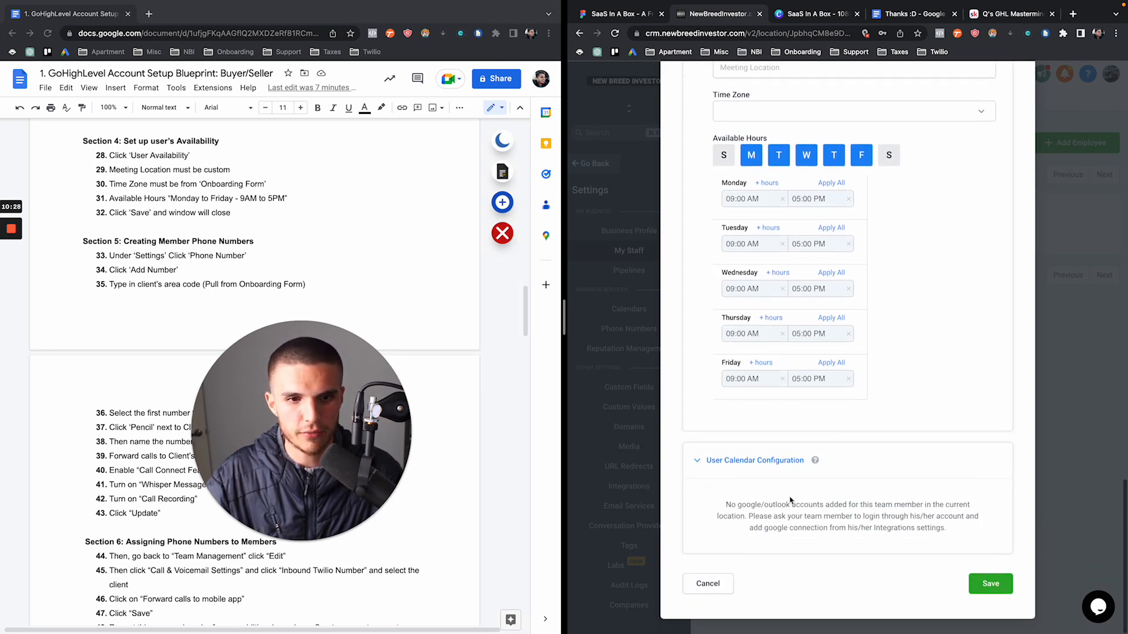
Save the staff member's settings and mark the Section 5 heading in the blueprint
left_click(982, 585)
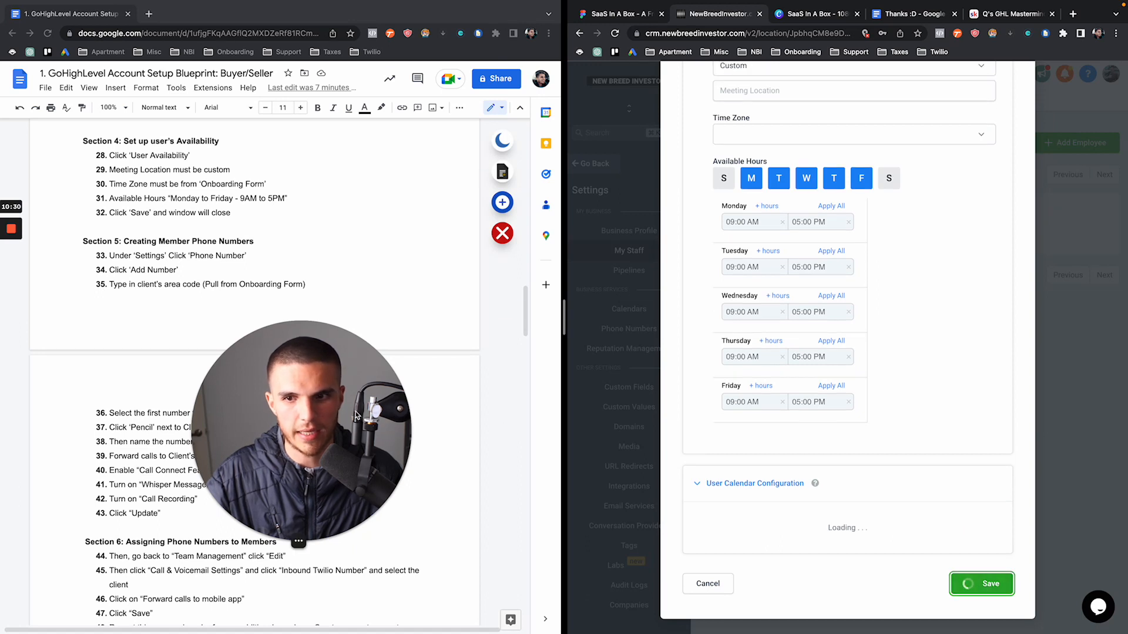
left_click_drag(379, 436, 598, 435)
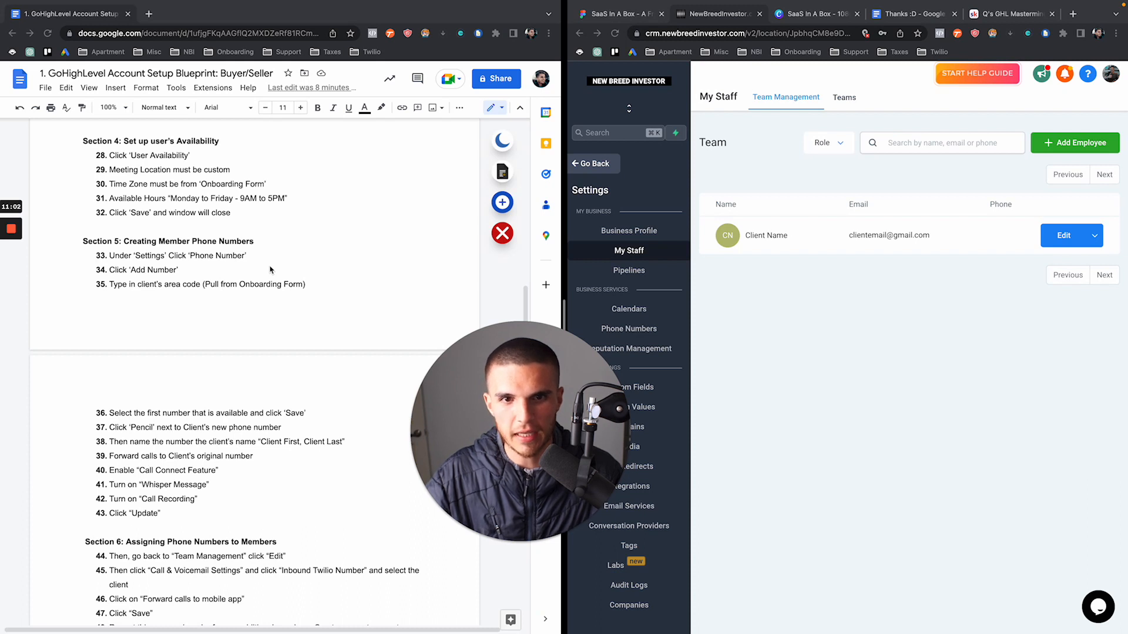
left_click(207, 297)
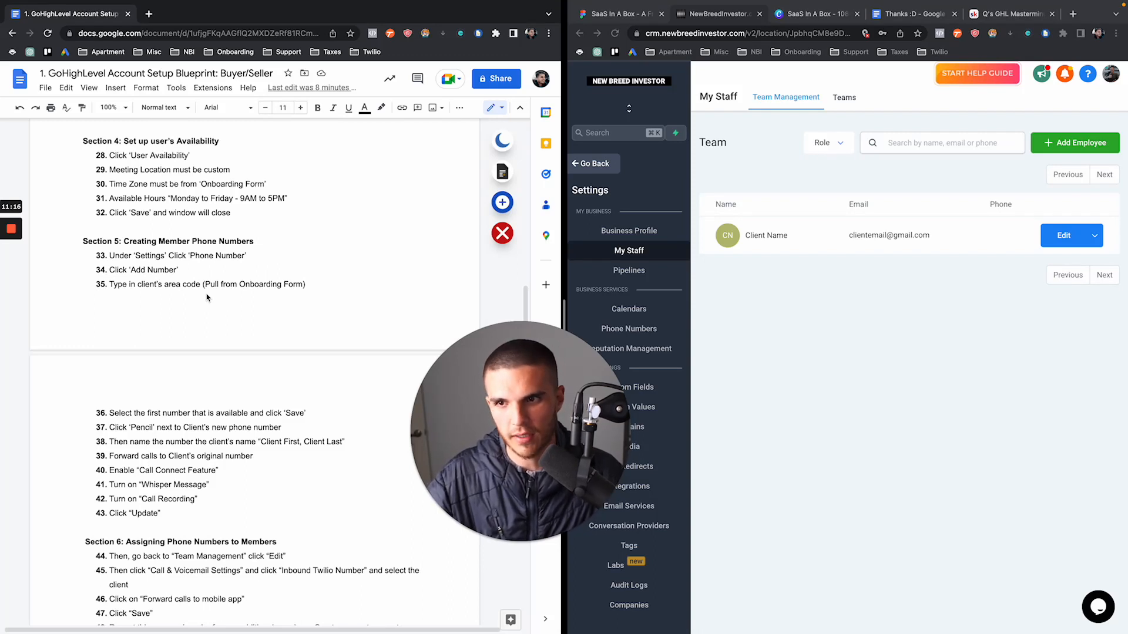
scroll(206, 297, "down", 1)
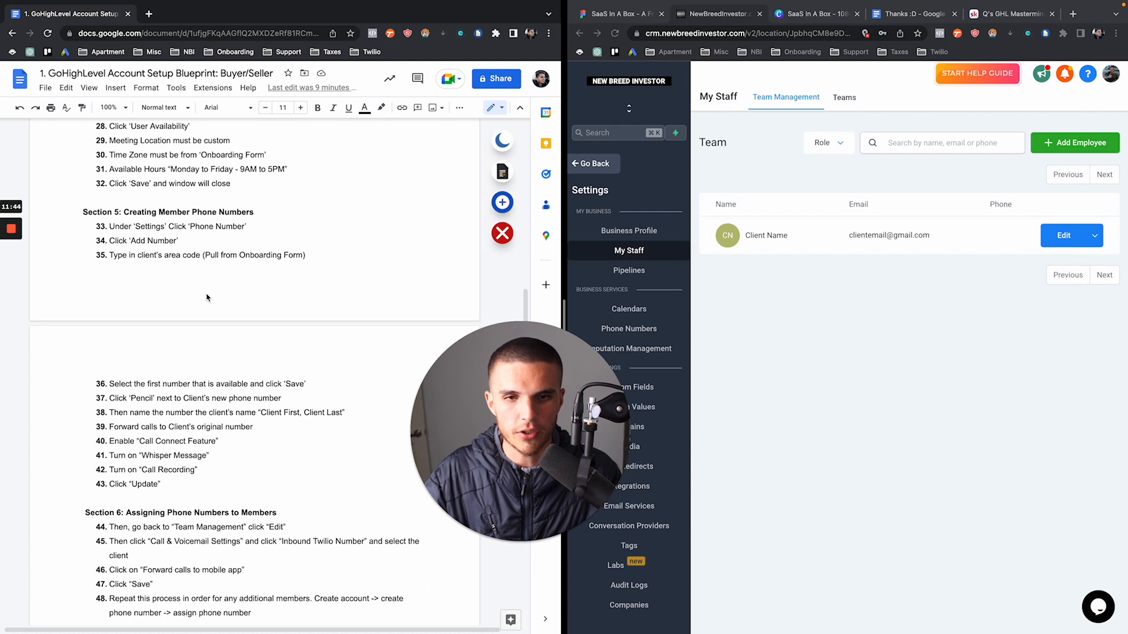
scroll(206, 297, "down", 1)
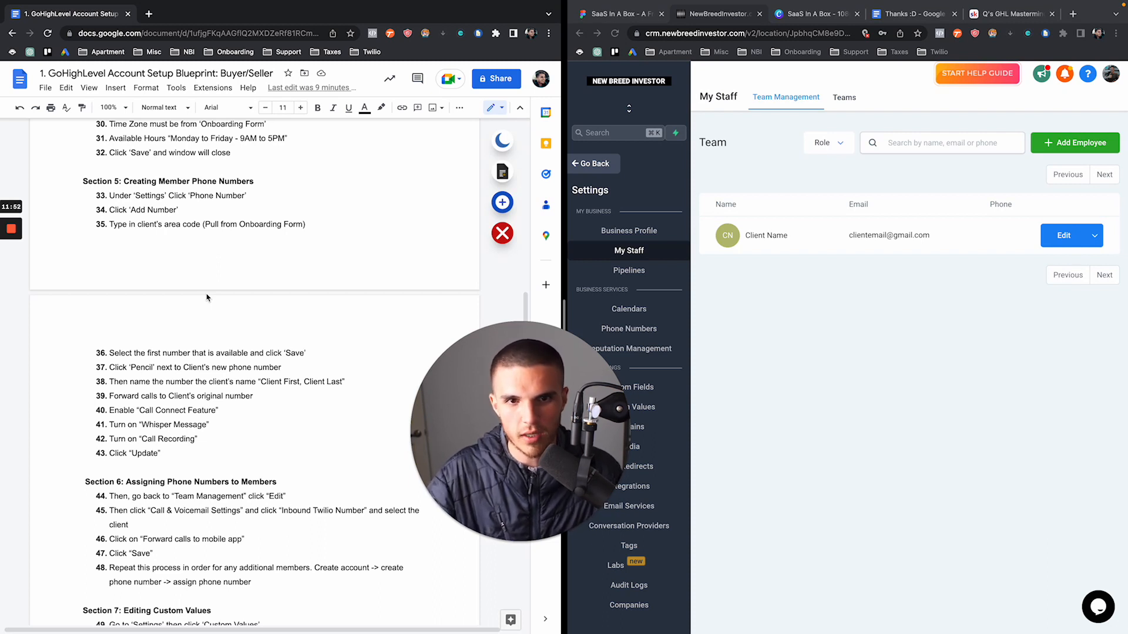
triple_click(82, 185)
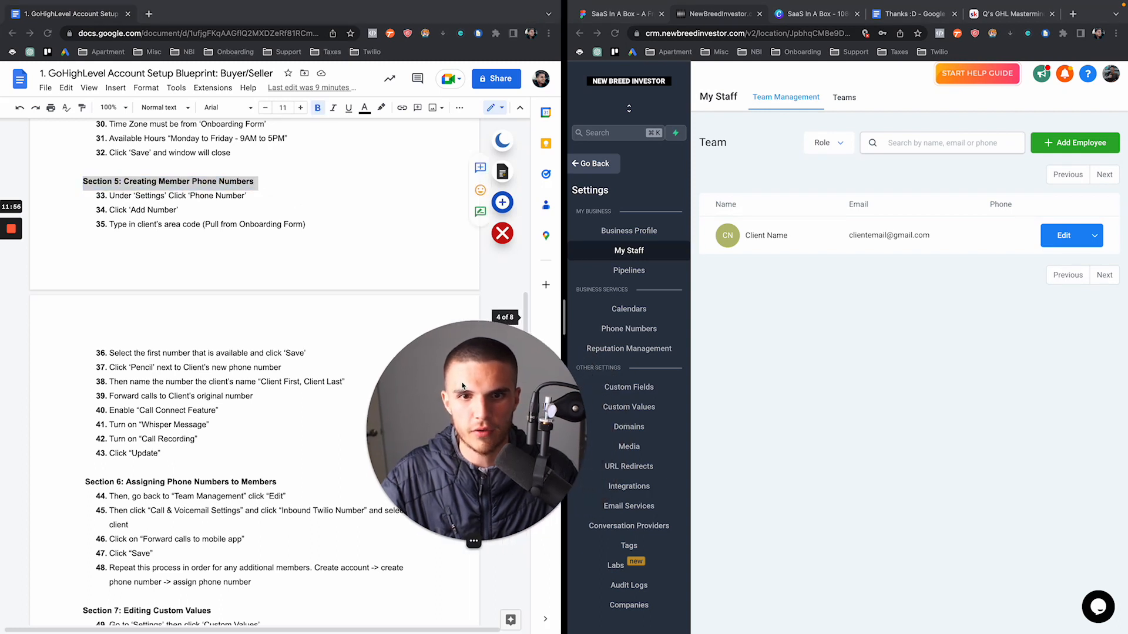
Add the first available 949 area-code number after area code 310 returns none
left_click(627, 328)
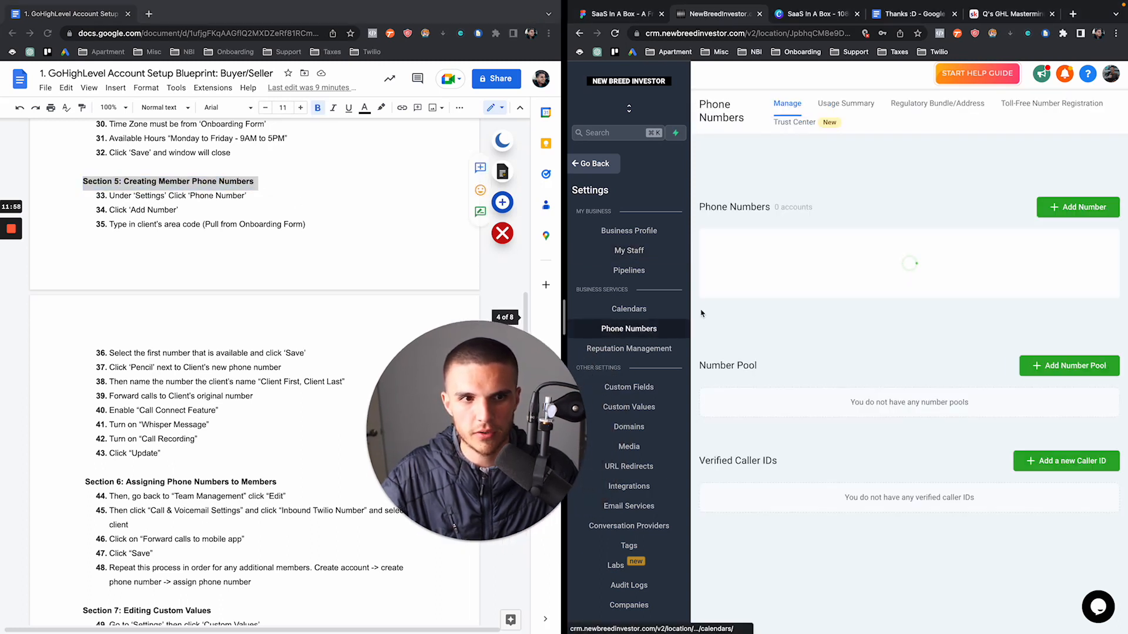
left_click(1051, 320)
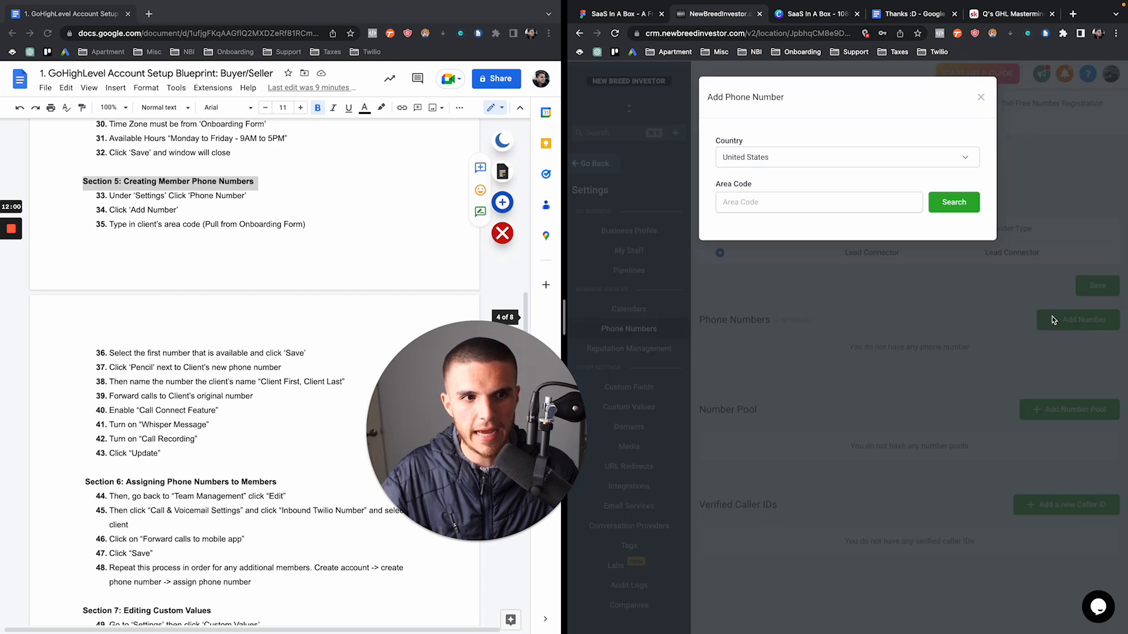
left_click(757, 204)
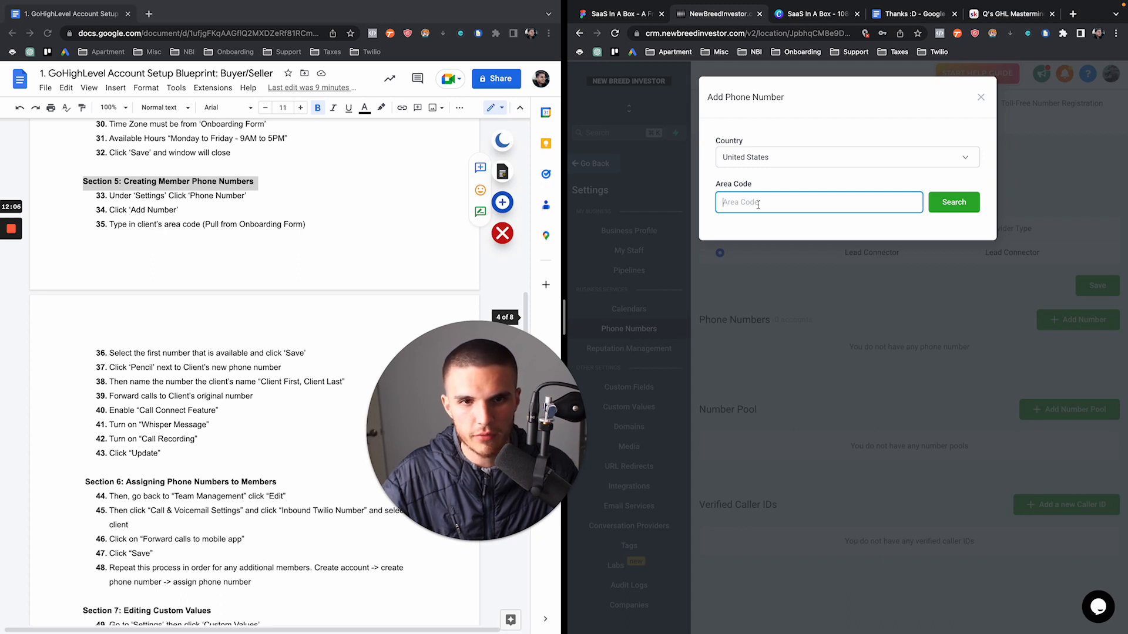
type("310")
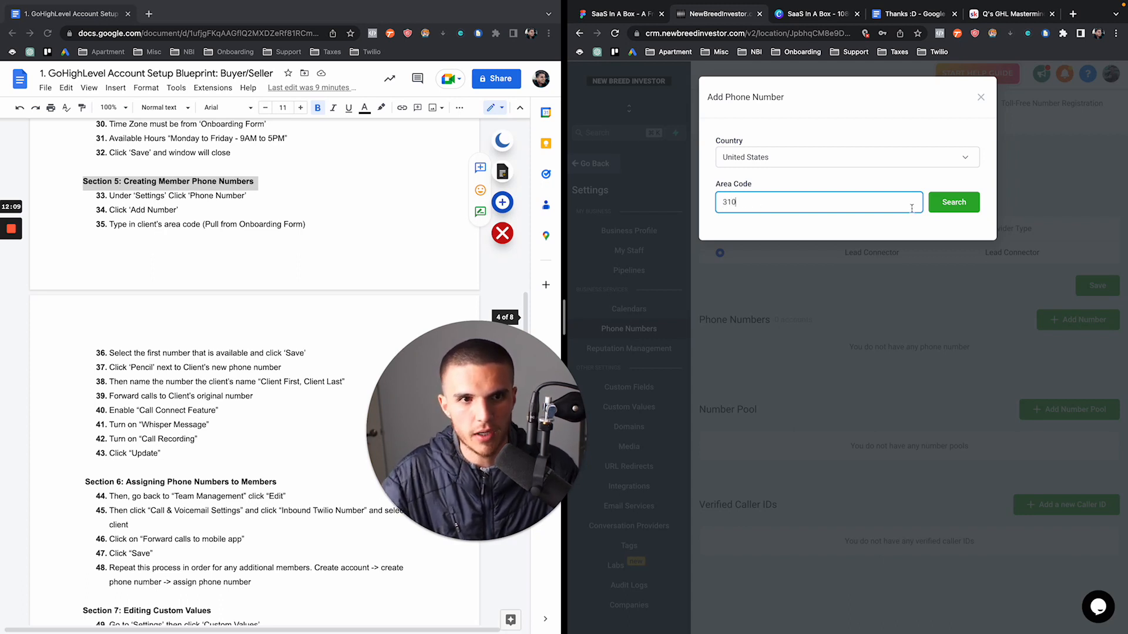
left_click(949, 206)
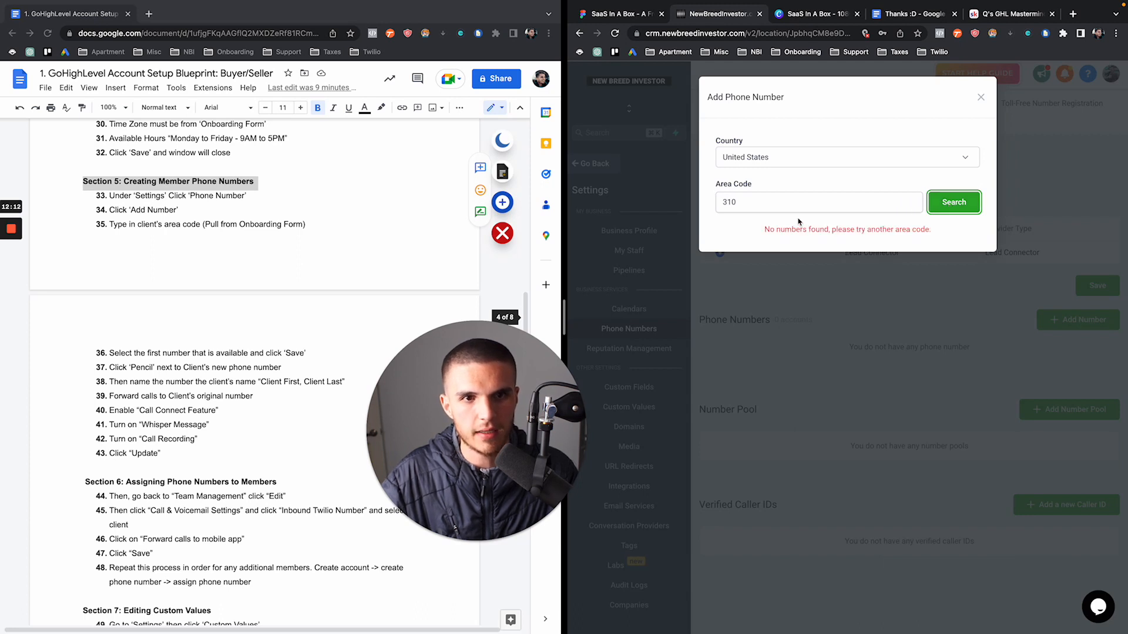
double_click(789, 203)
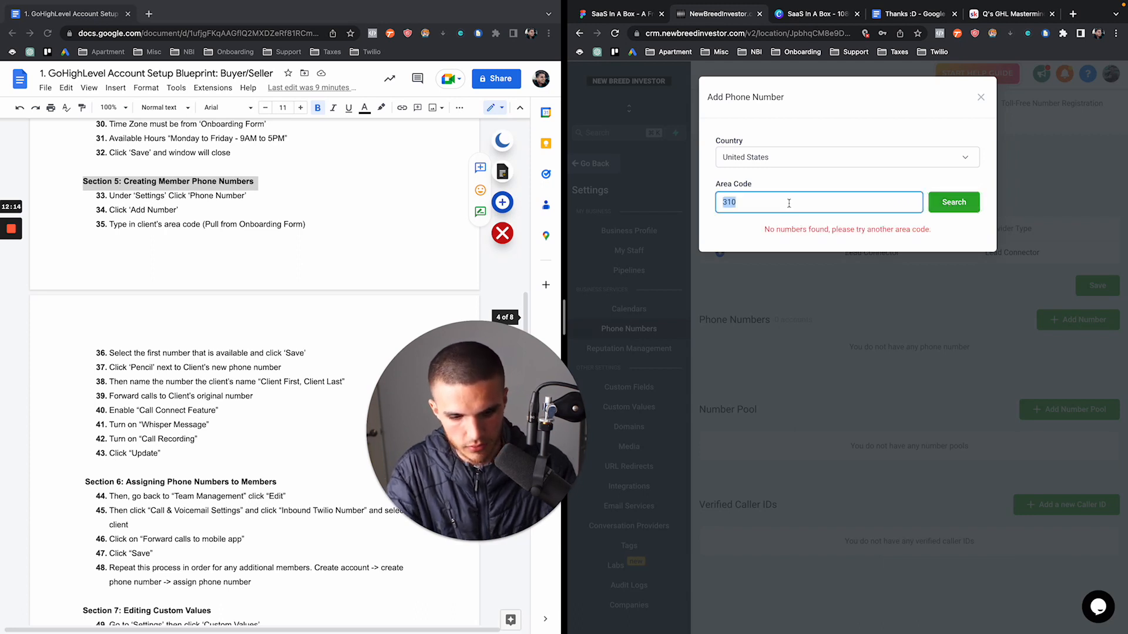
type("949")
left_click(956, 206)
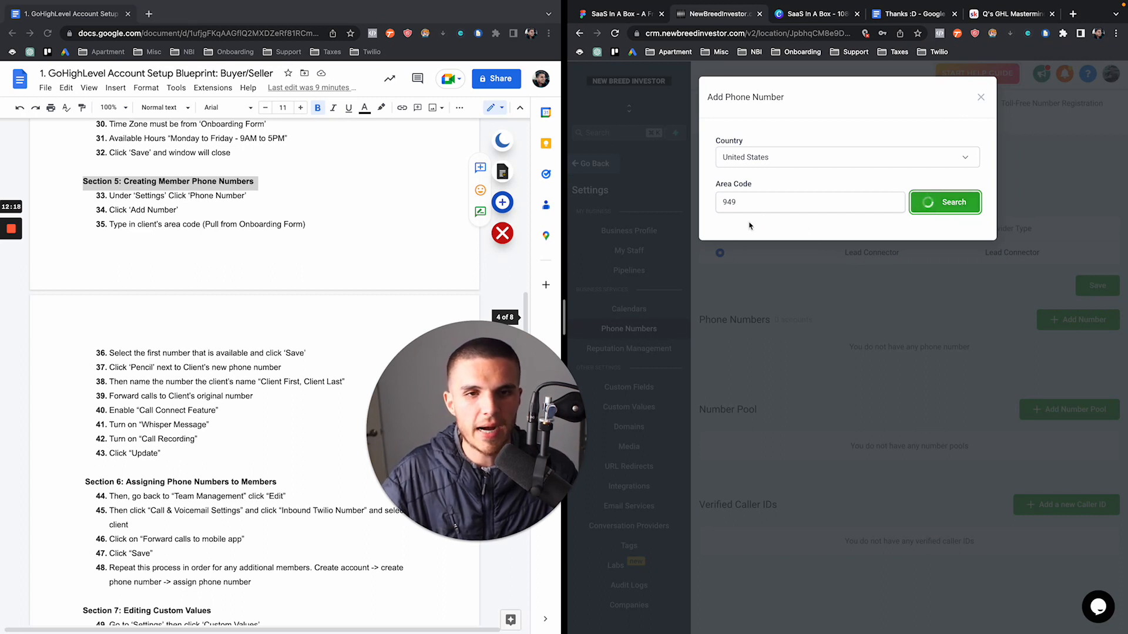
left_click(722, 242)
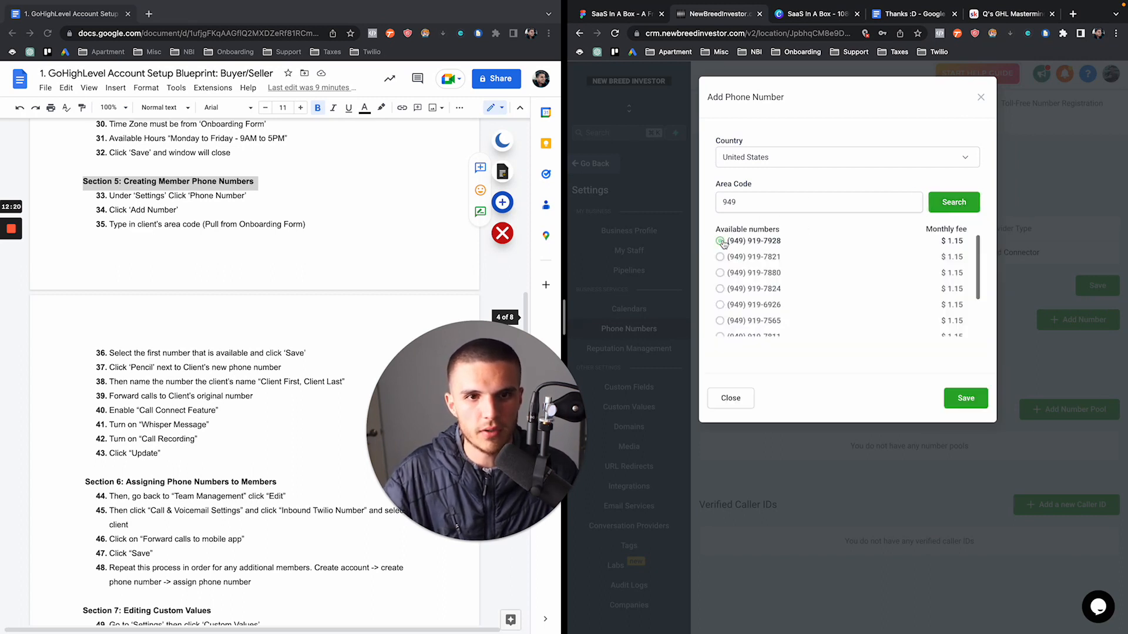
left_click(963, 401)
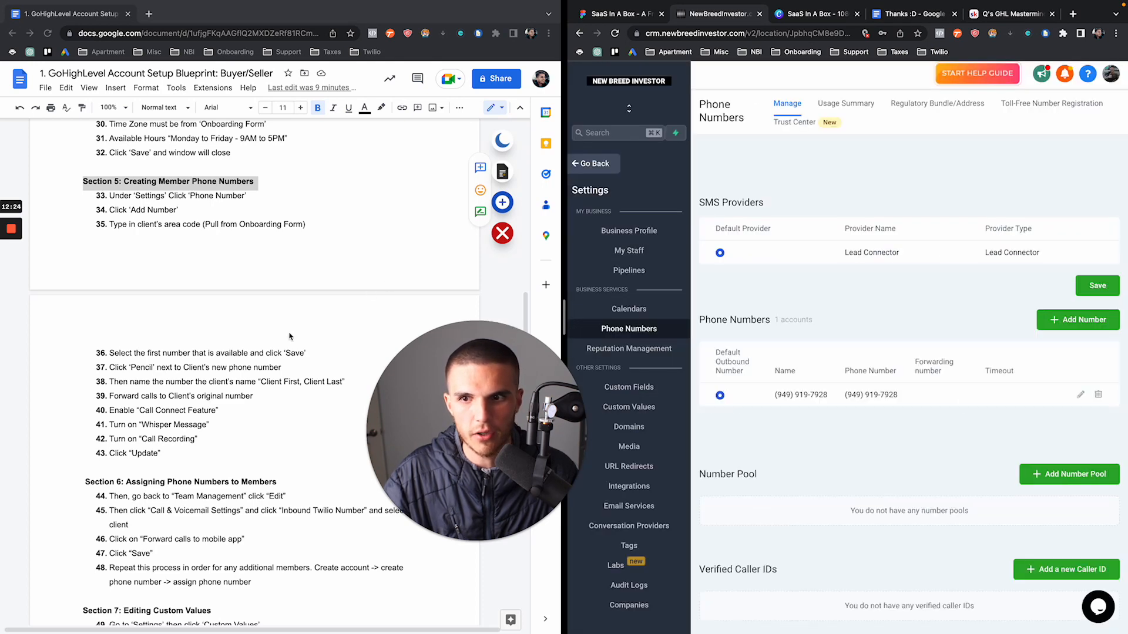
scroll(254, 360, "down", 2)
Mark steps 36 and 37 as done in the blueprint document
scroll(255, 361, "down", 2)
left_click(115, 176)
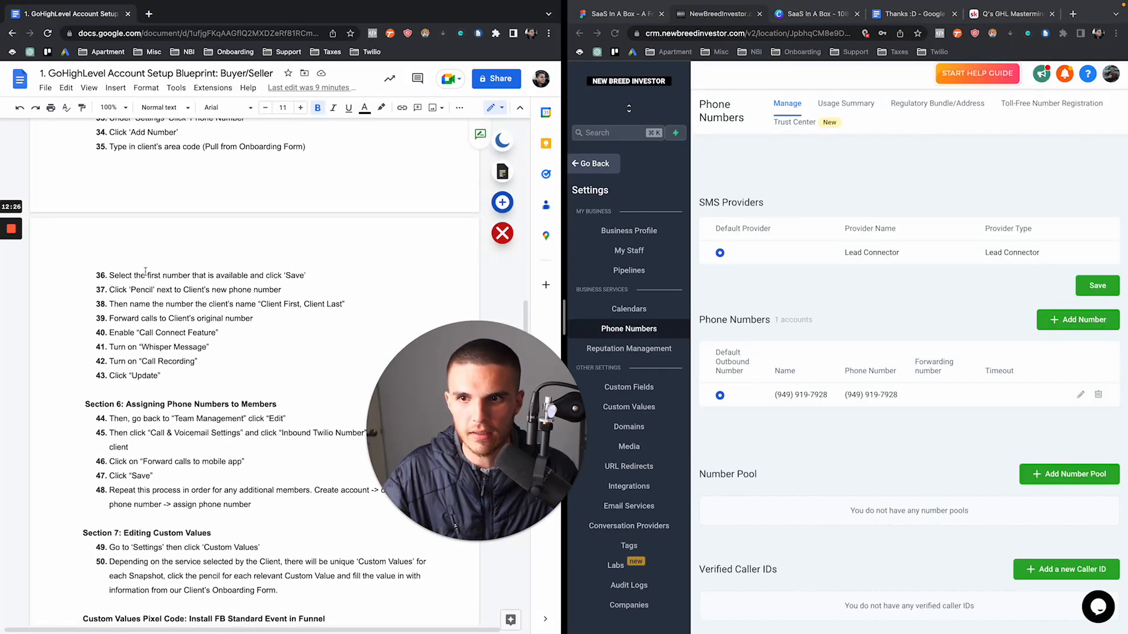
left_click_drag(109, 275, 312, 290)
left_click(312, 289)
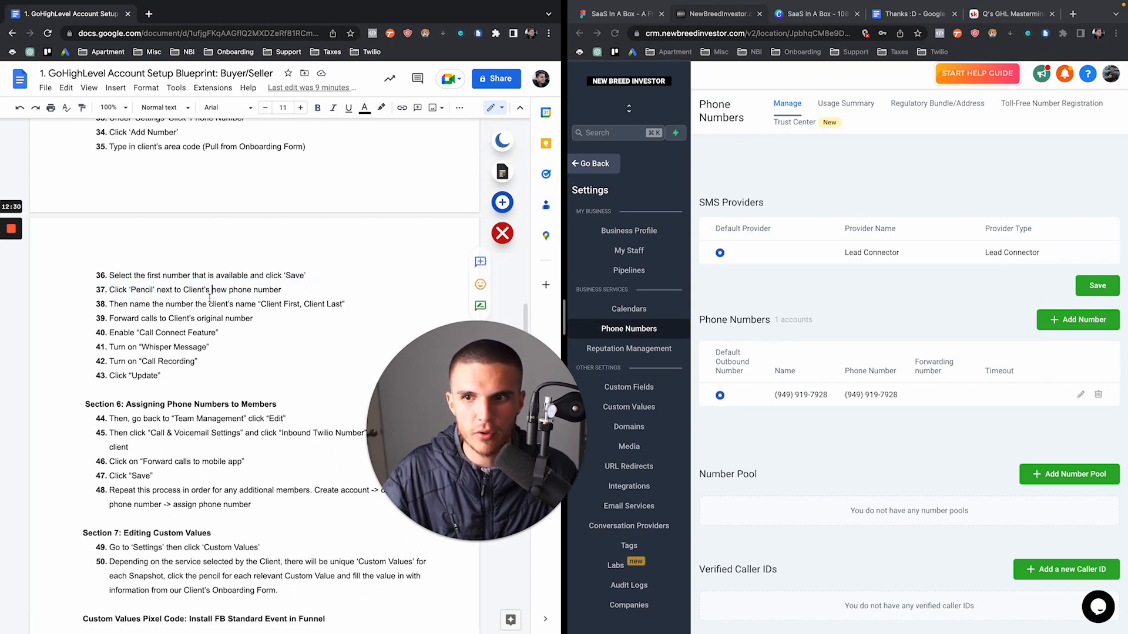
left_click_drag(109, 288, 313, 288)
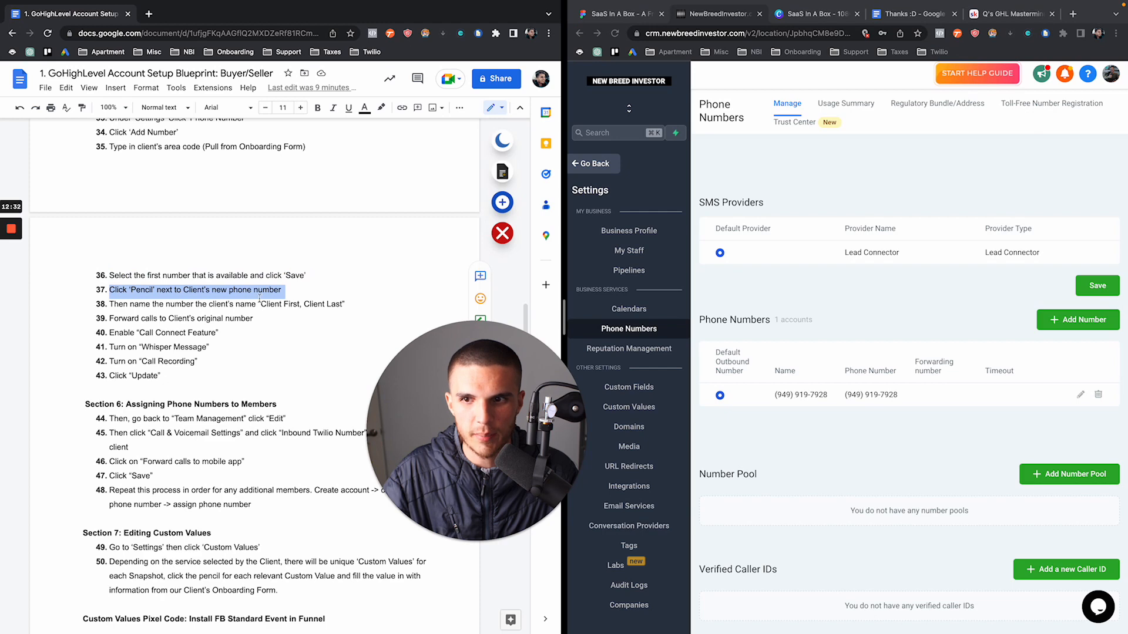
scroll(387, 312, "down", 3)
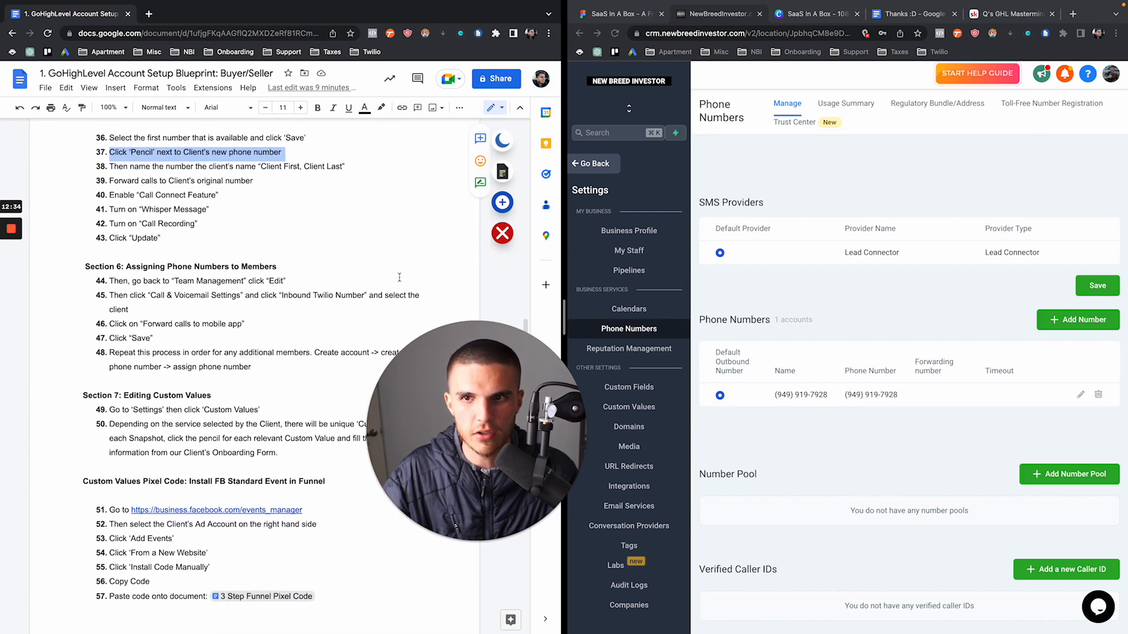
Name the number 'Client Name' and forward its calls to the client's original number
left_click(1080, 395)
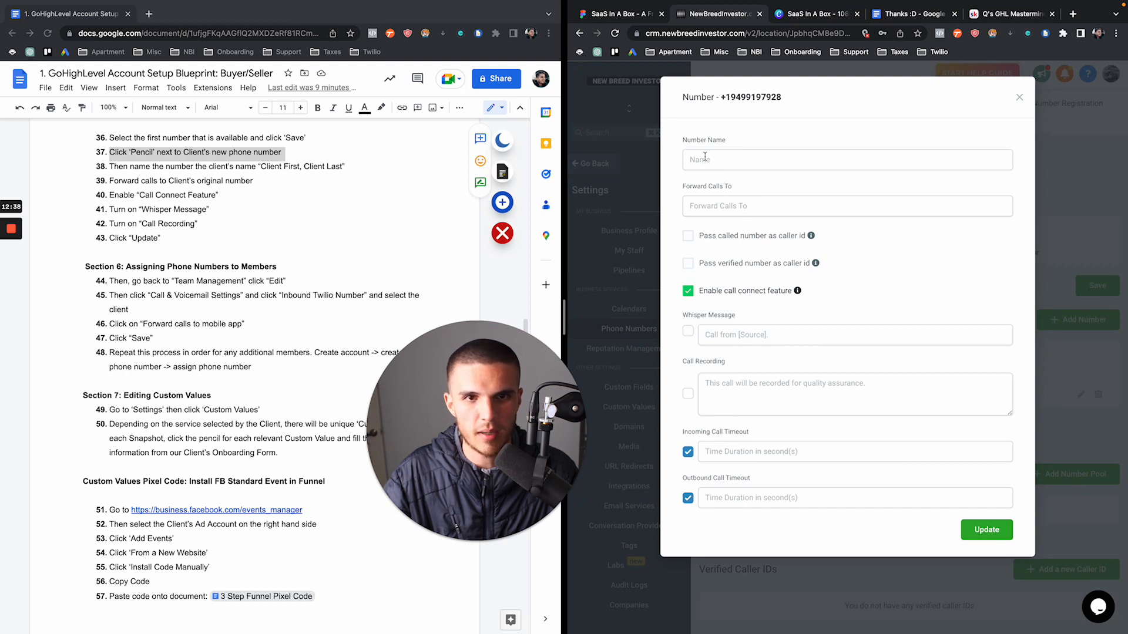
left_click(705, 156)
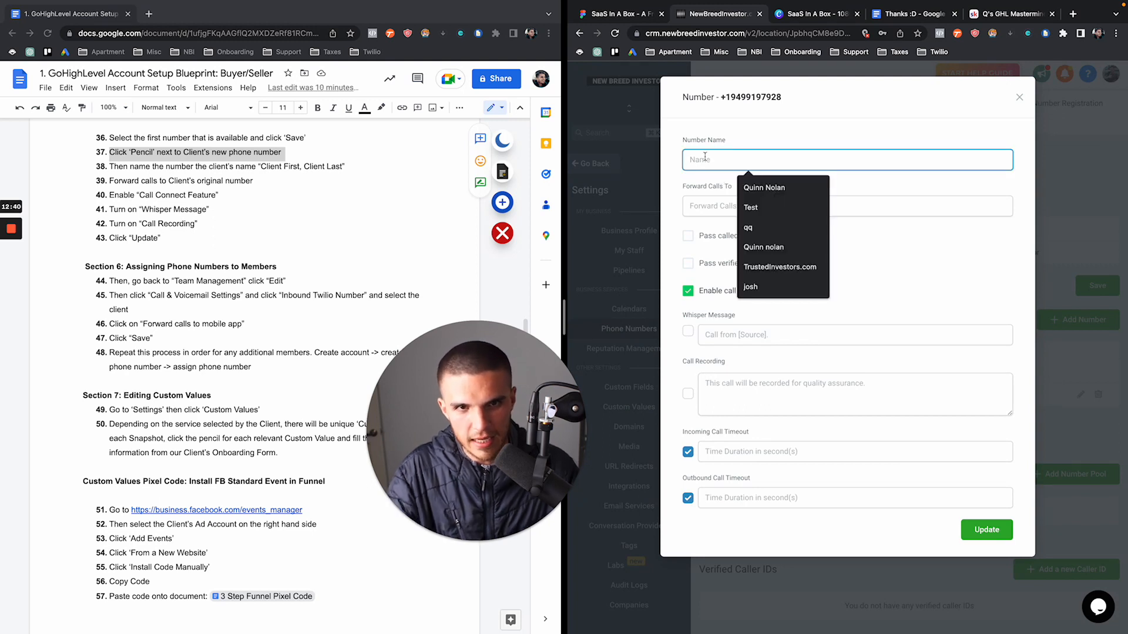
type("Client N")
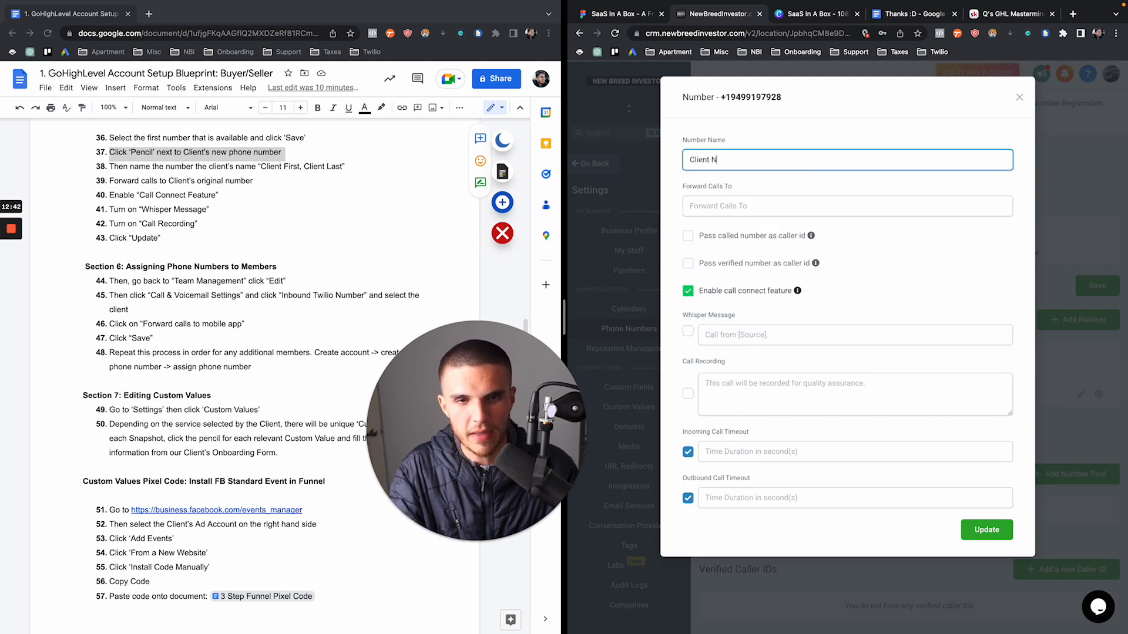
type("ame")
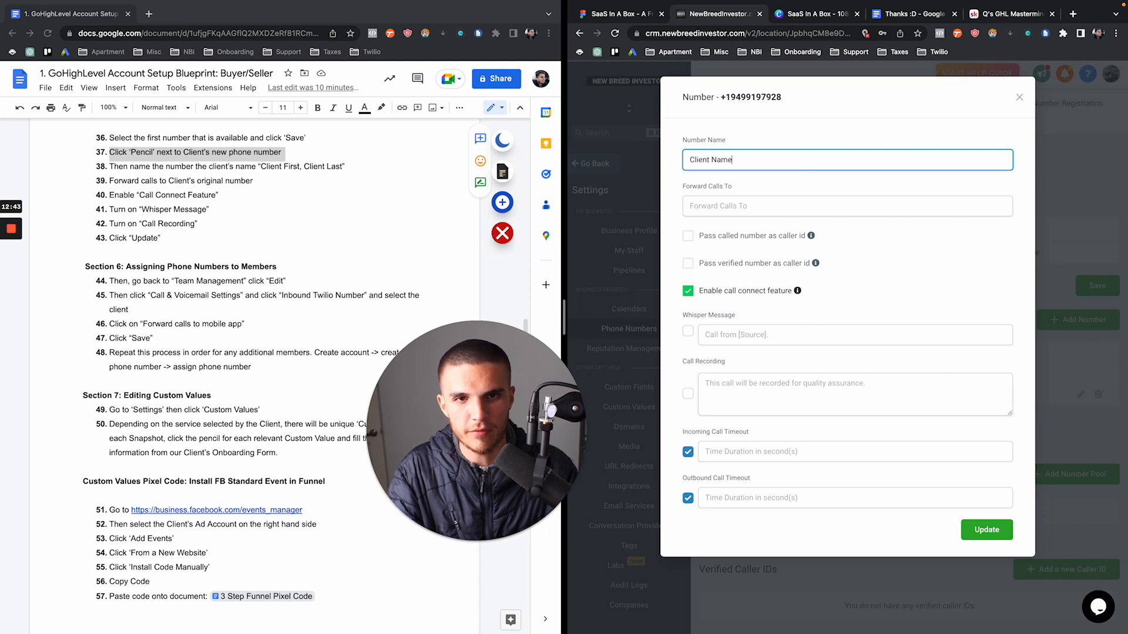
left_click(723, 203)
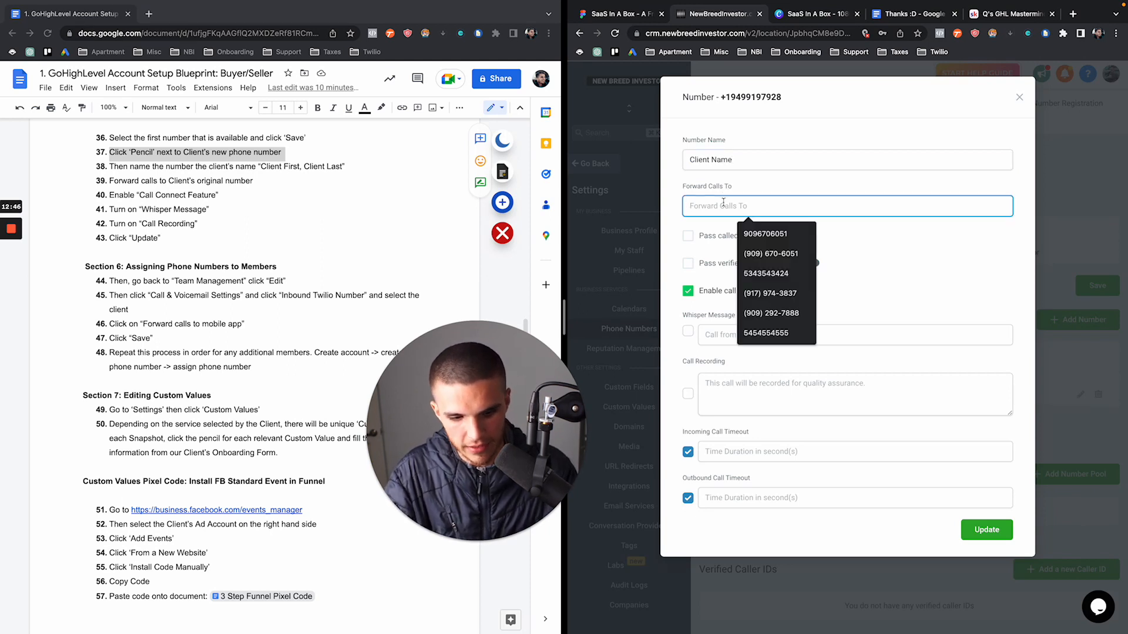
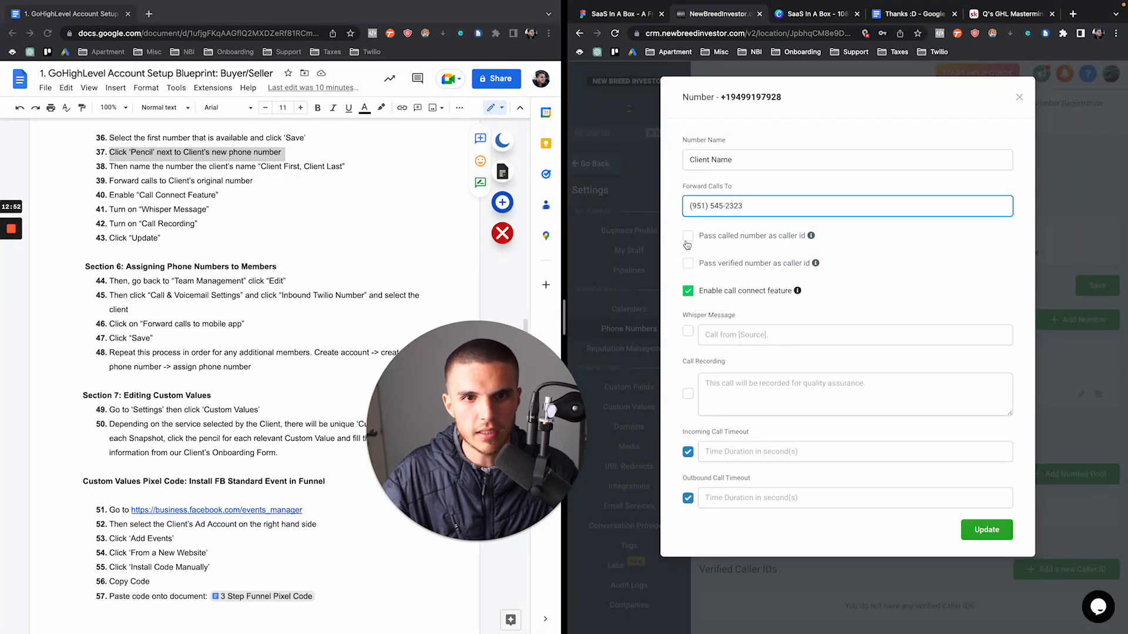
mouse_move(796, 293)
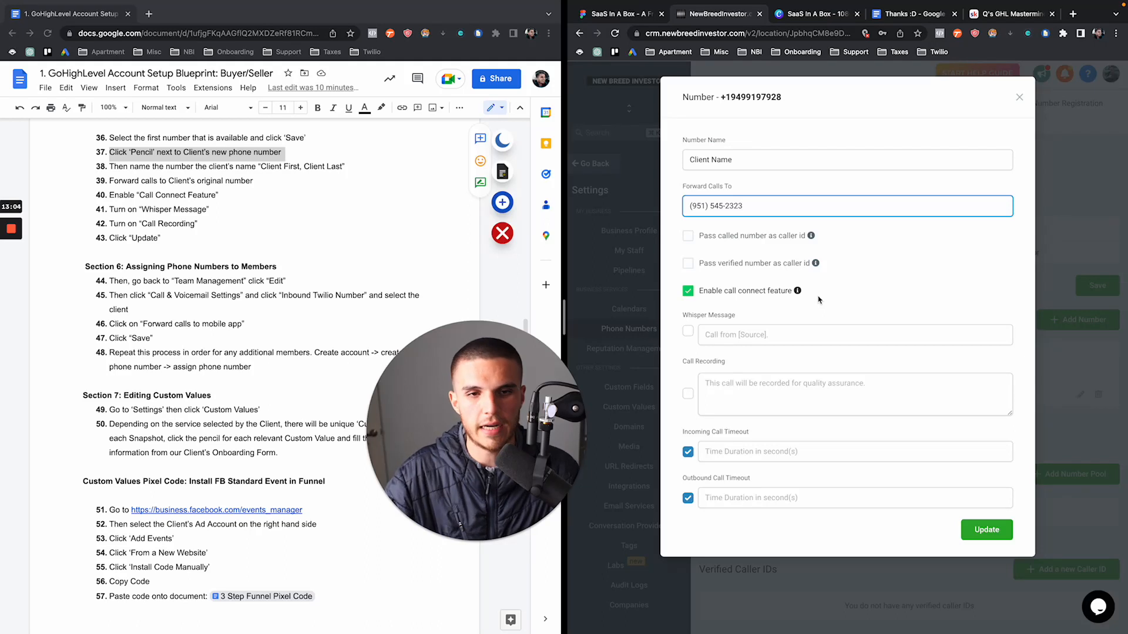
left_click(127, 189)
left_click_drag(110, 209, 221, 220)
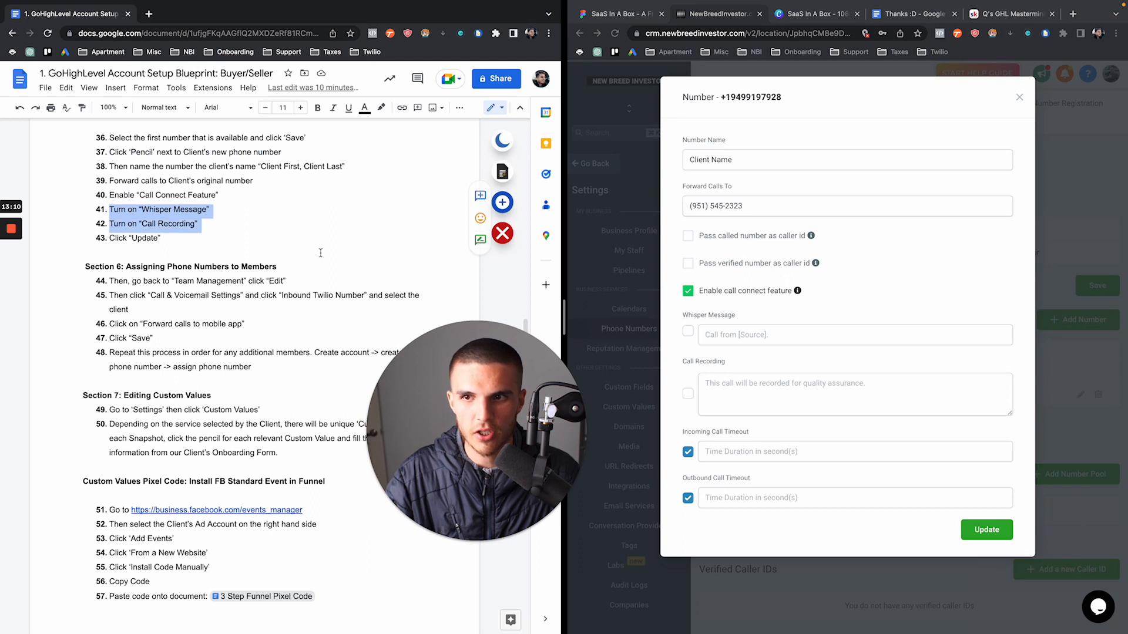
Enable call recording and the whisper message 'Call from New Breed Investor'
left_click(689, 336)
left_click(687, 332)
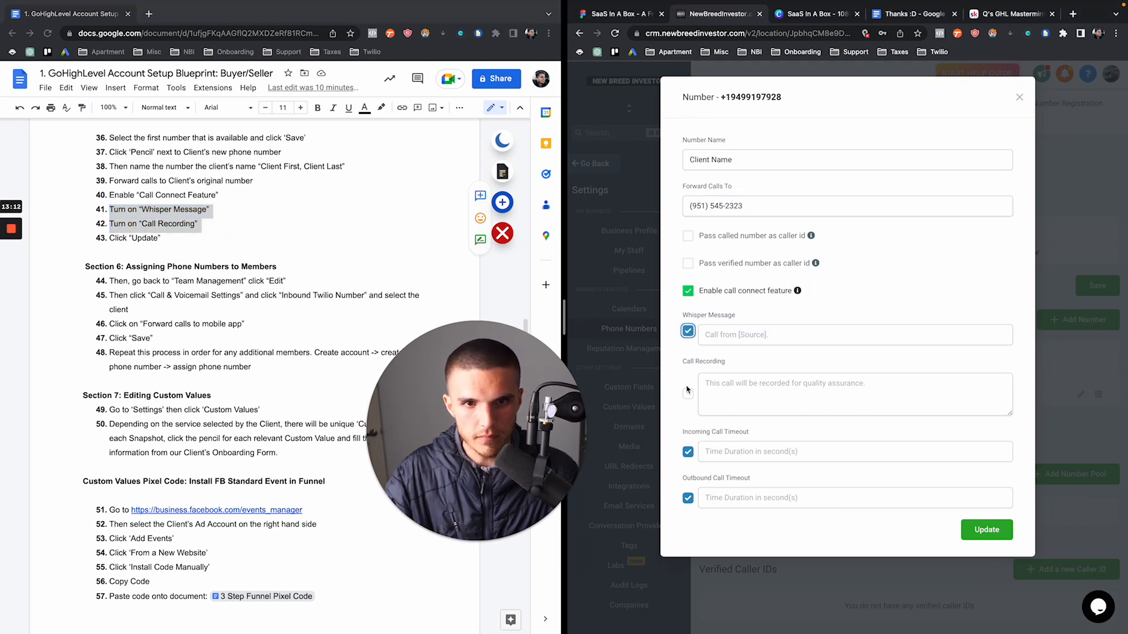
left_click(687, 393)
left_click_drag(680, 319, 739, 320)
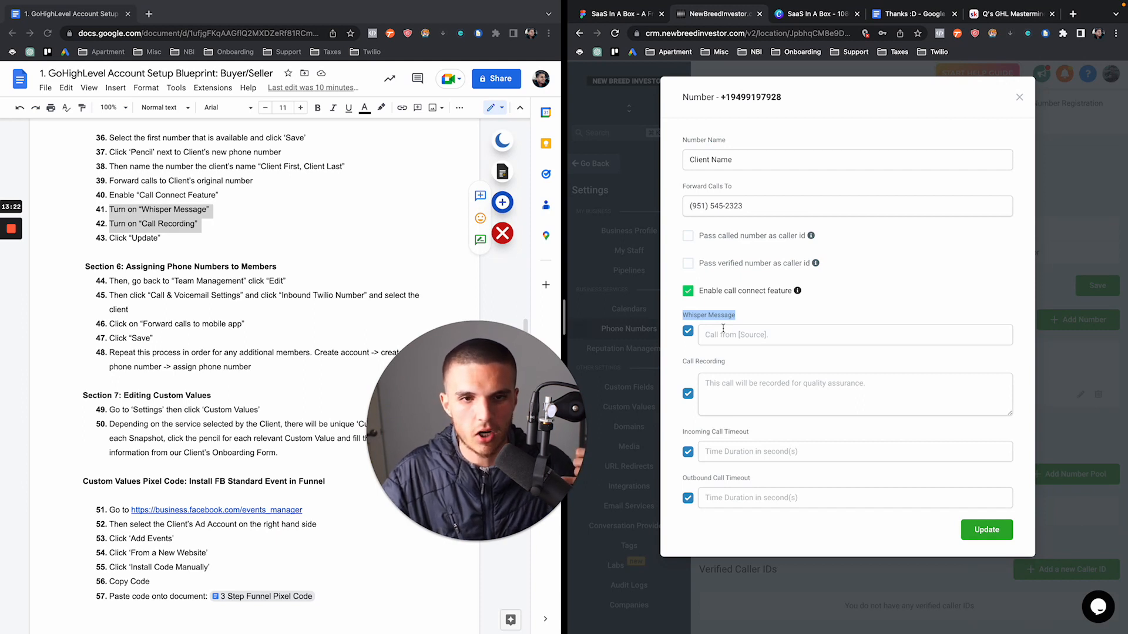
left_click(701, 324)
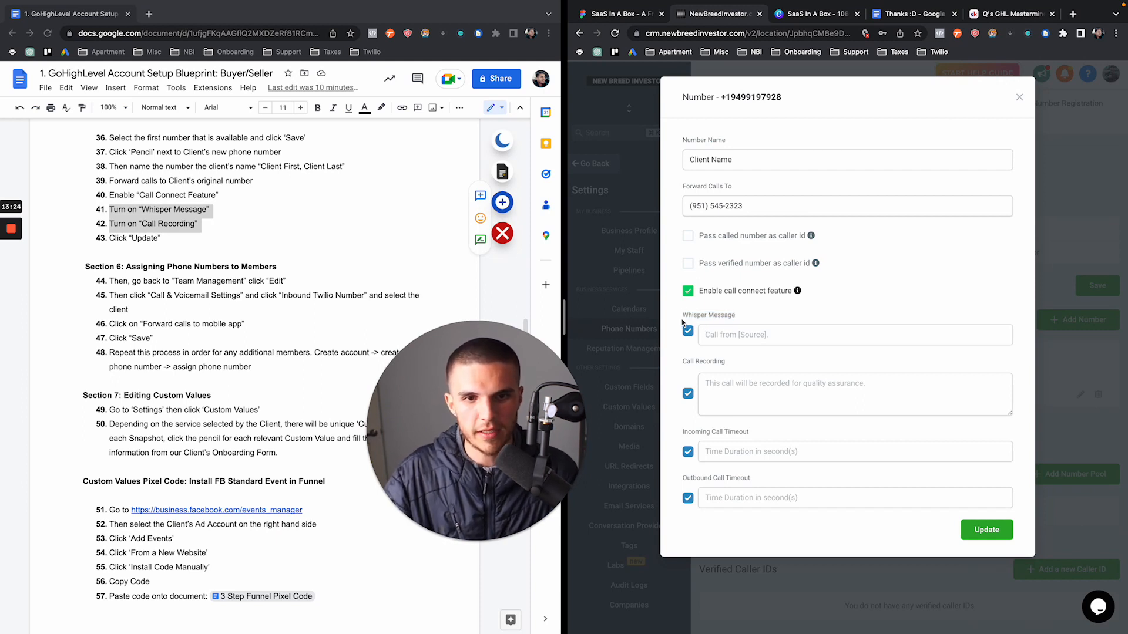
left_click_drag(684, 317, 748, 320)
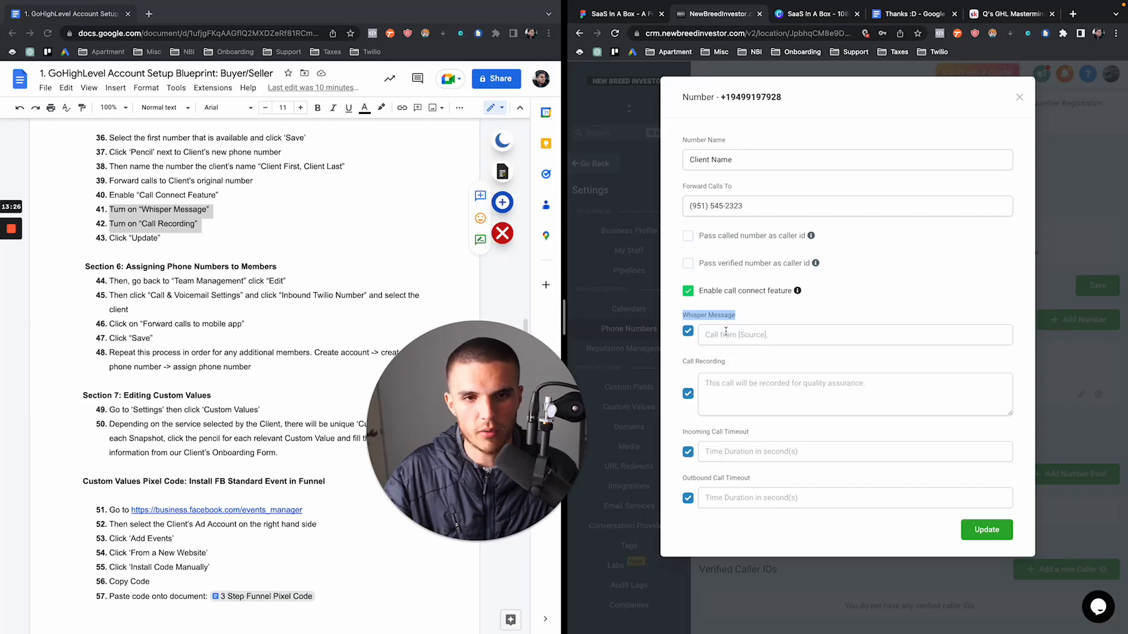
left_click(726, 332)
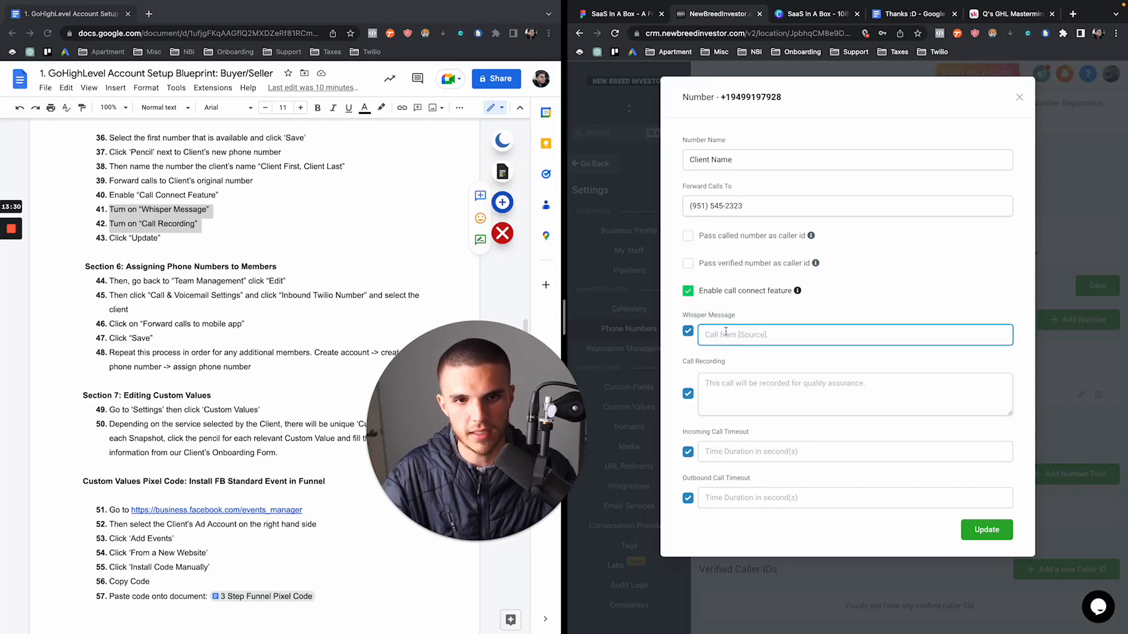
type("Ca")
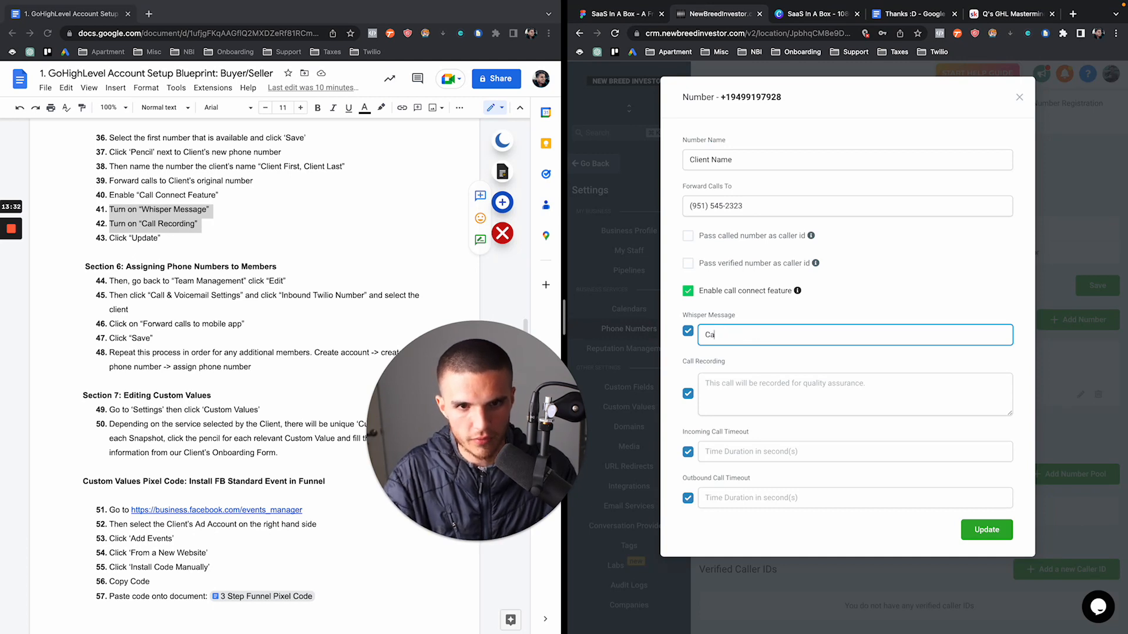
type("ll from New Bree")
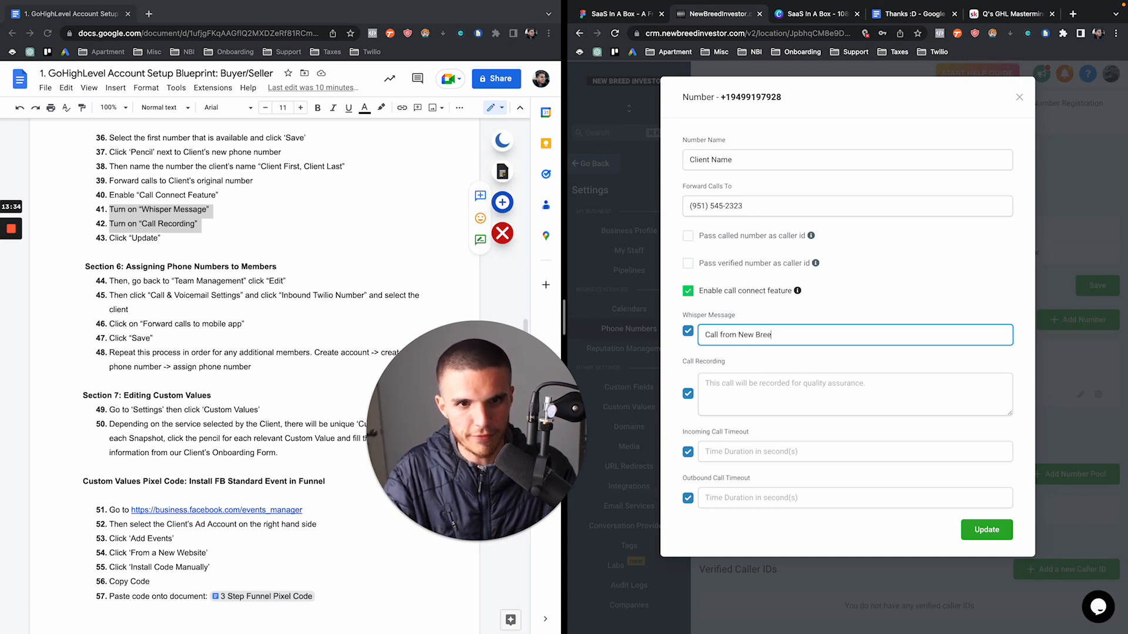
type("d Invsetor")
key("BackSpace")
key("BackSpace")
key("BackSpace")
key("BackSpace")
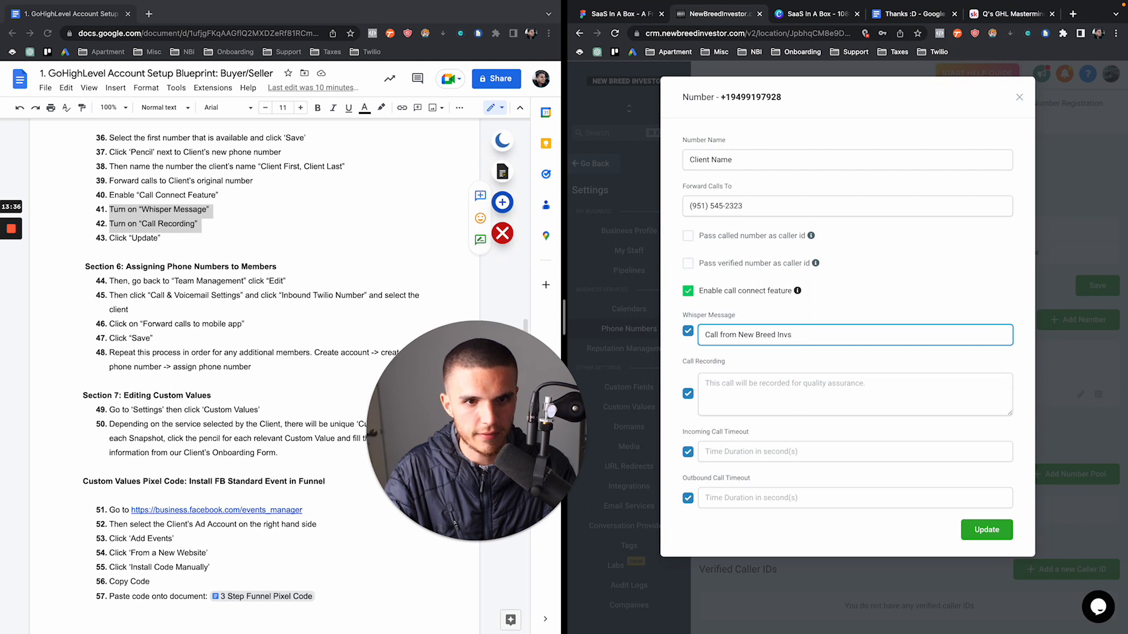
type("estor")
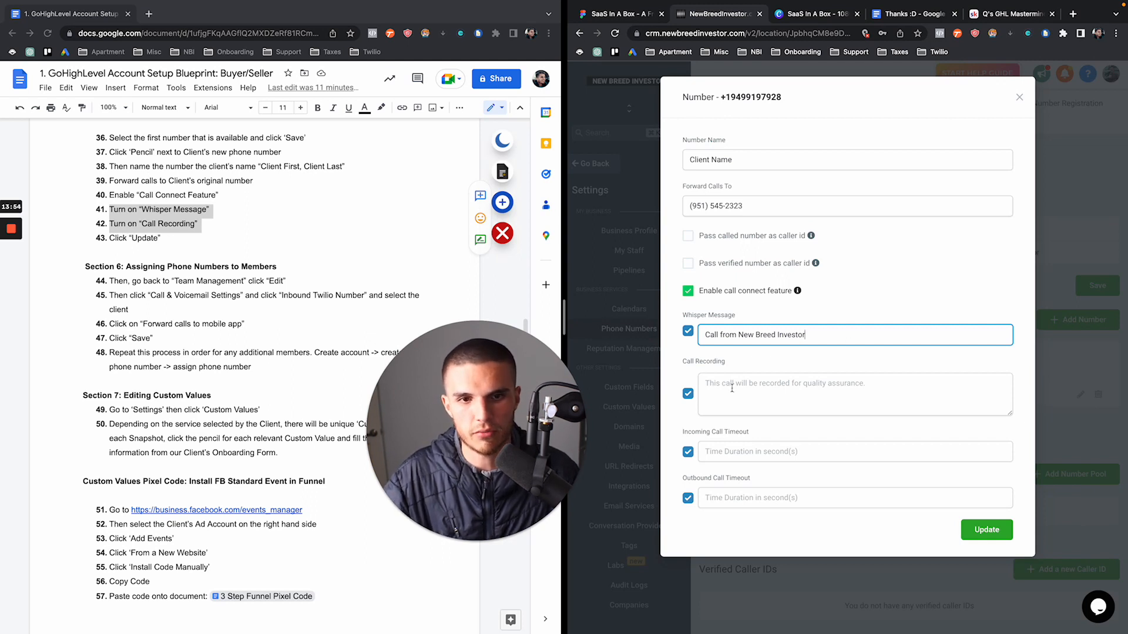
left_click_drag(681, 361, 730, 364)
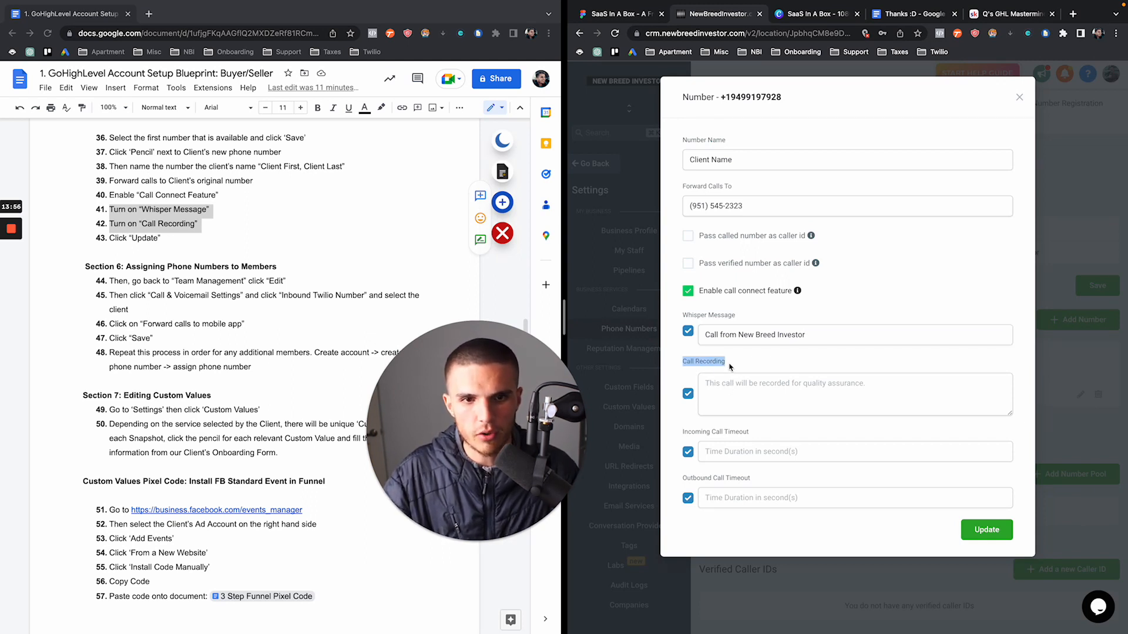
left_click(706, 382)
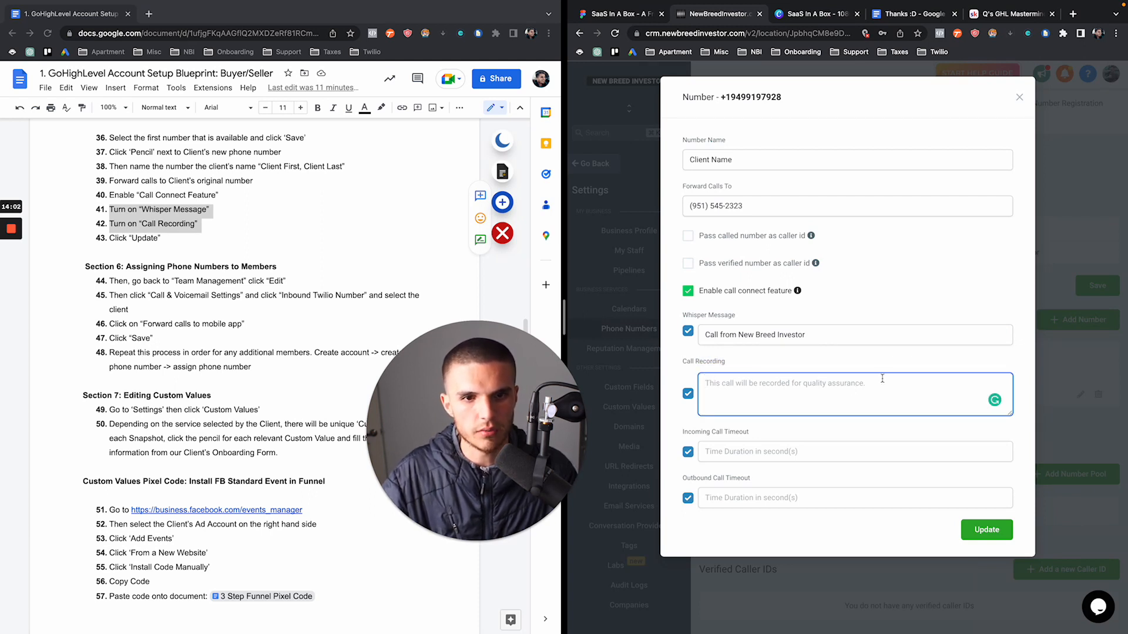
Set incoming and outbound call timeouts to 60 seconds and update the number
left_click(735, 456)
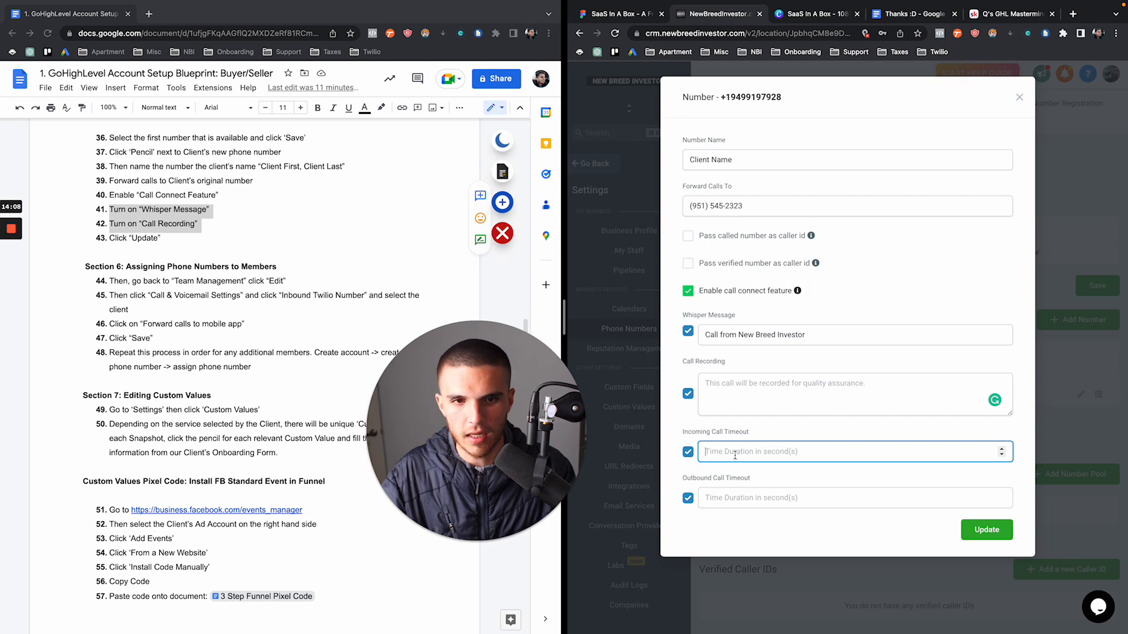
type("60")
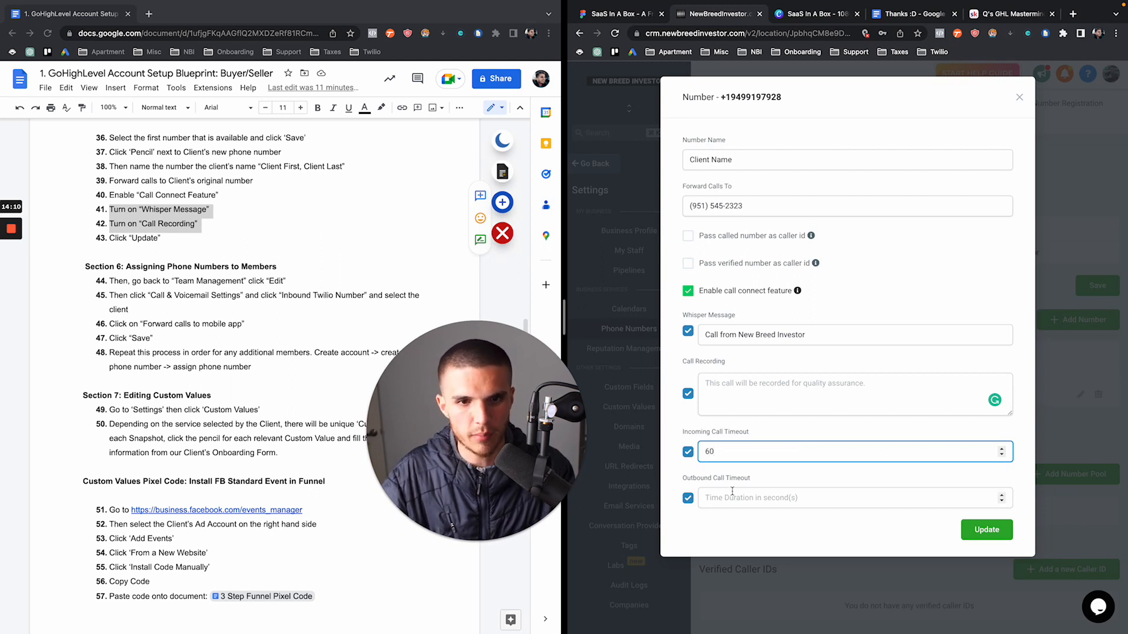
key("Tab")
type("60")
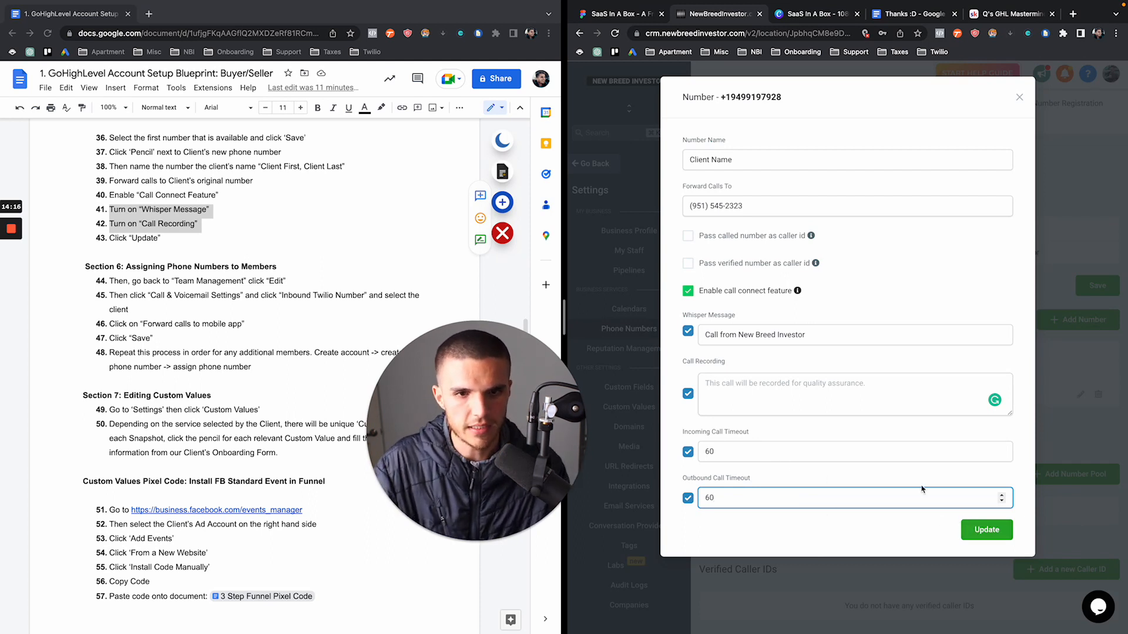
left_click(975, 530)
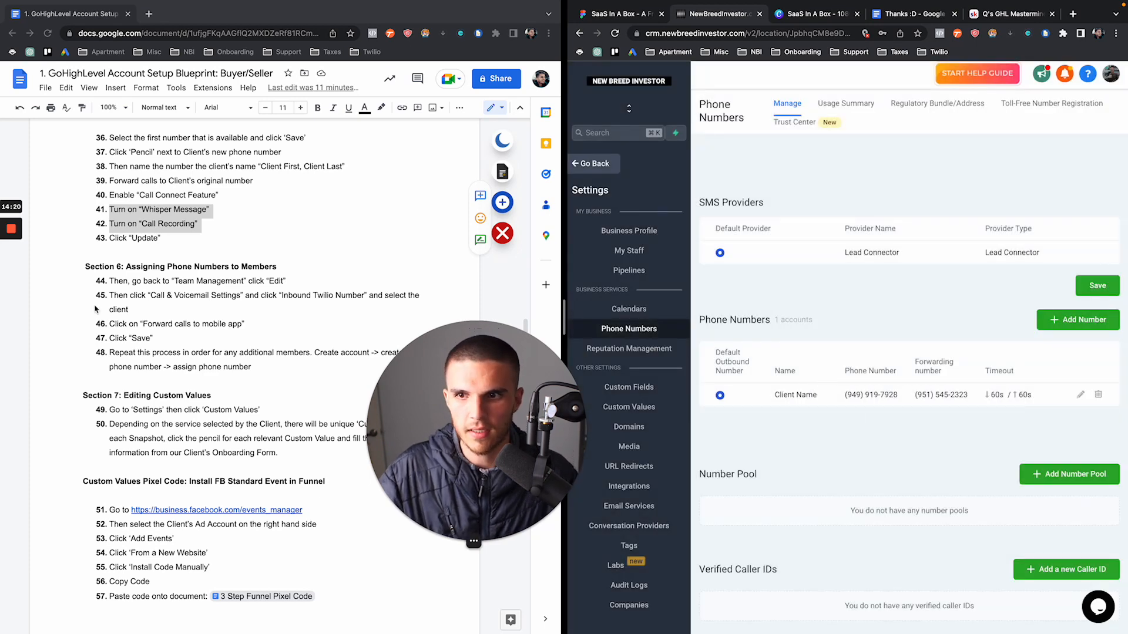
Open the Client Name staff member for editing from the staff list
scroll(97, 310, "down", 5)
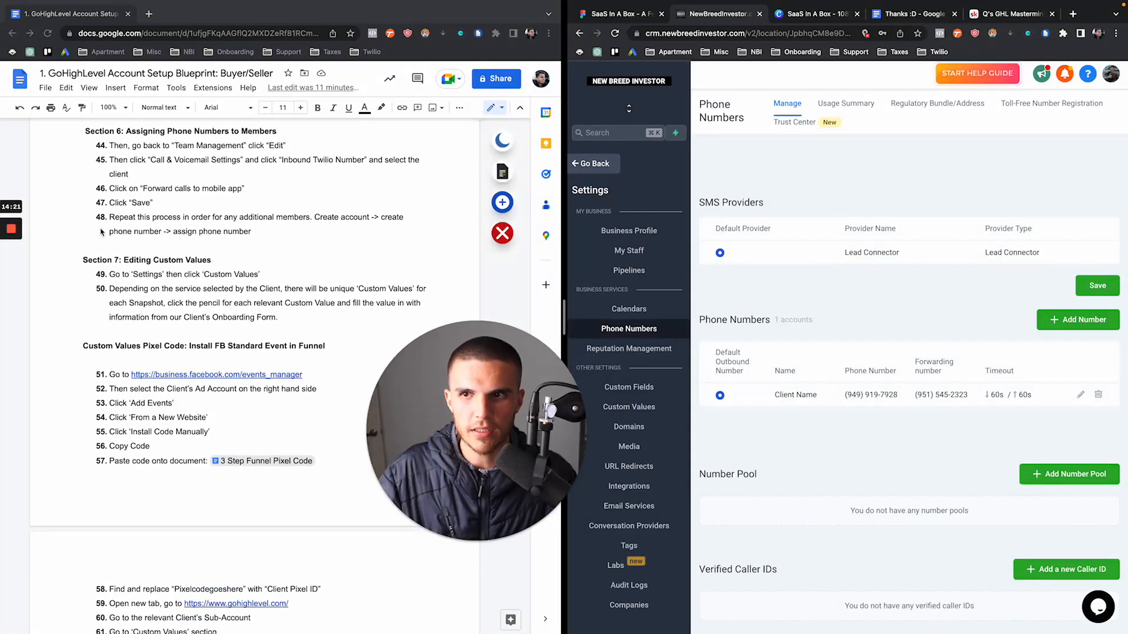
left_click(89, 134)
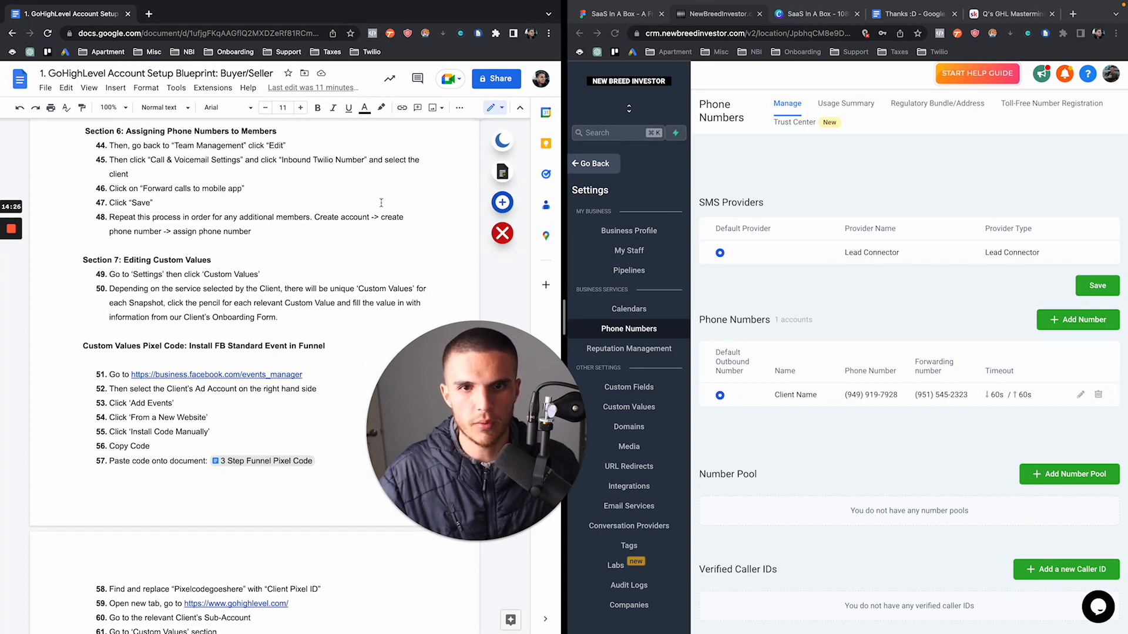
left_click(612, 253)
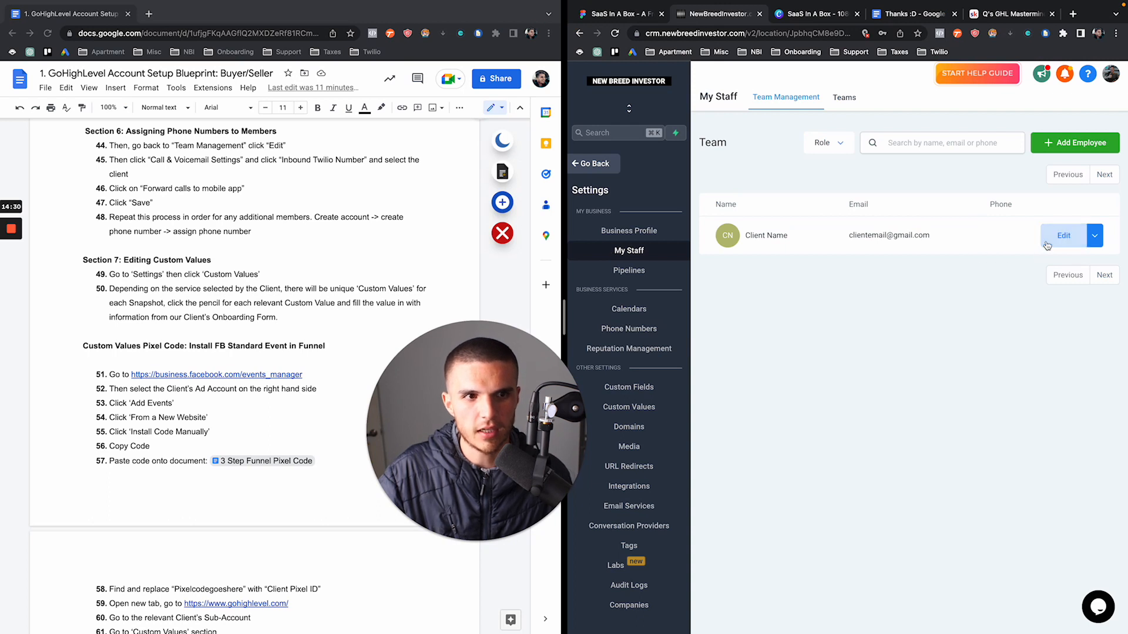
left_click(1046, 241)
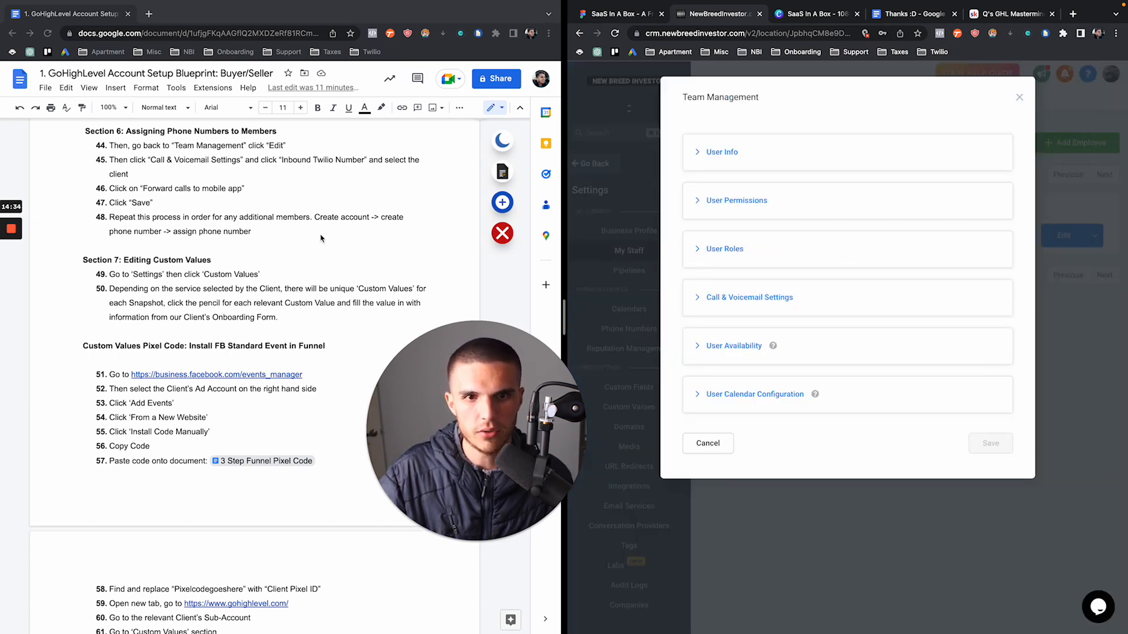
Assign the Client Name inbound Twilio number, enable forwarding to the mobile app, and save
left_click(180, 186)
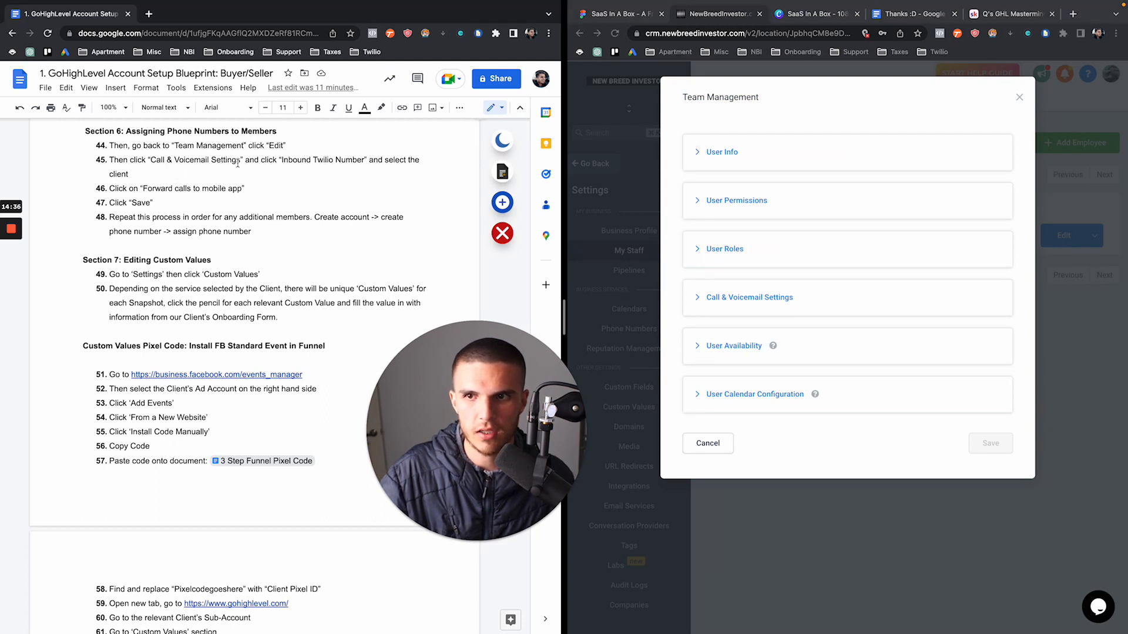
left_click(697, 302)
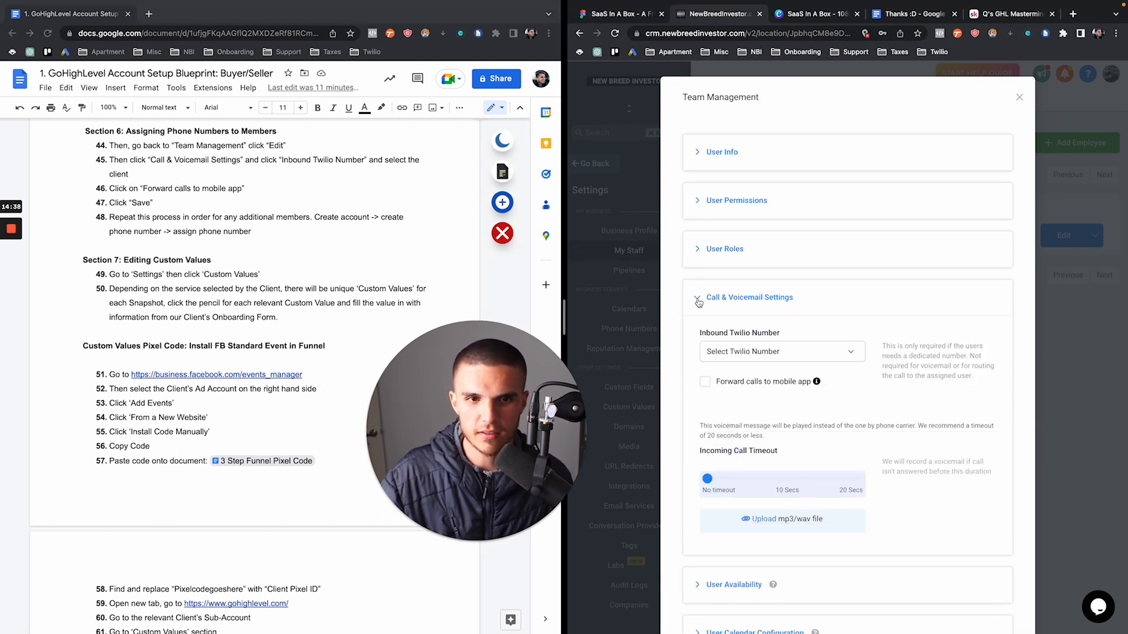
left_click(735, 352)
left_click(734, 401)
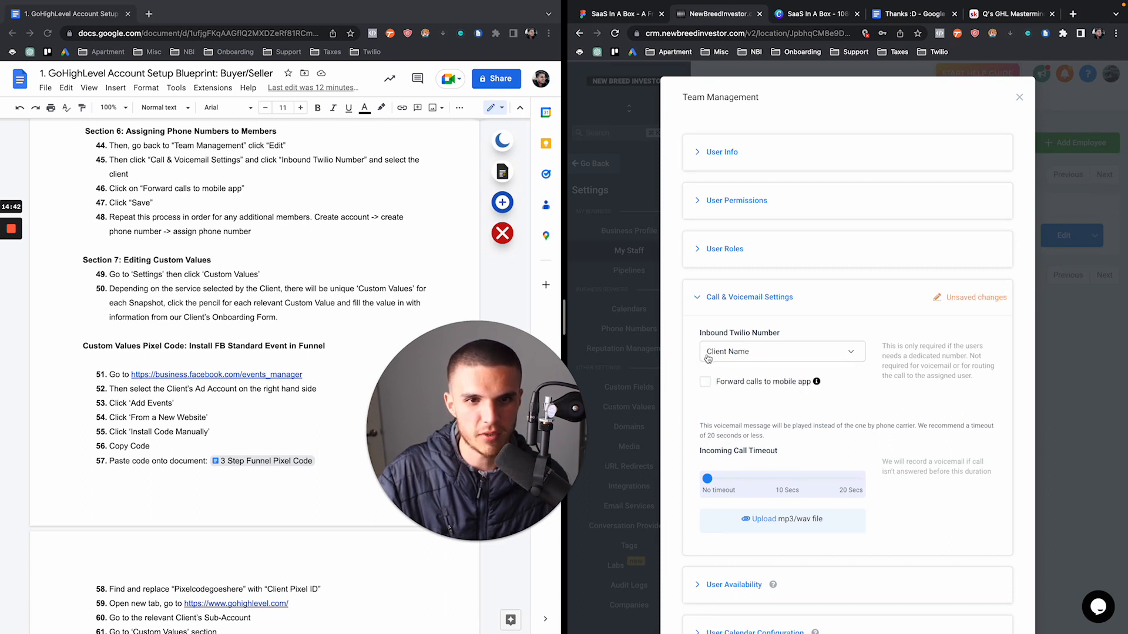
left_click(757, 354)
left_click(757, 353)
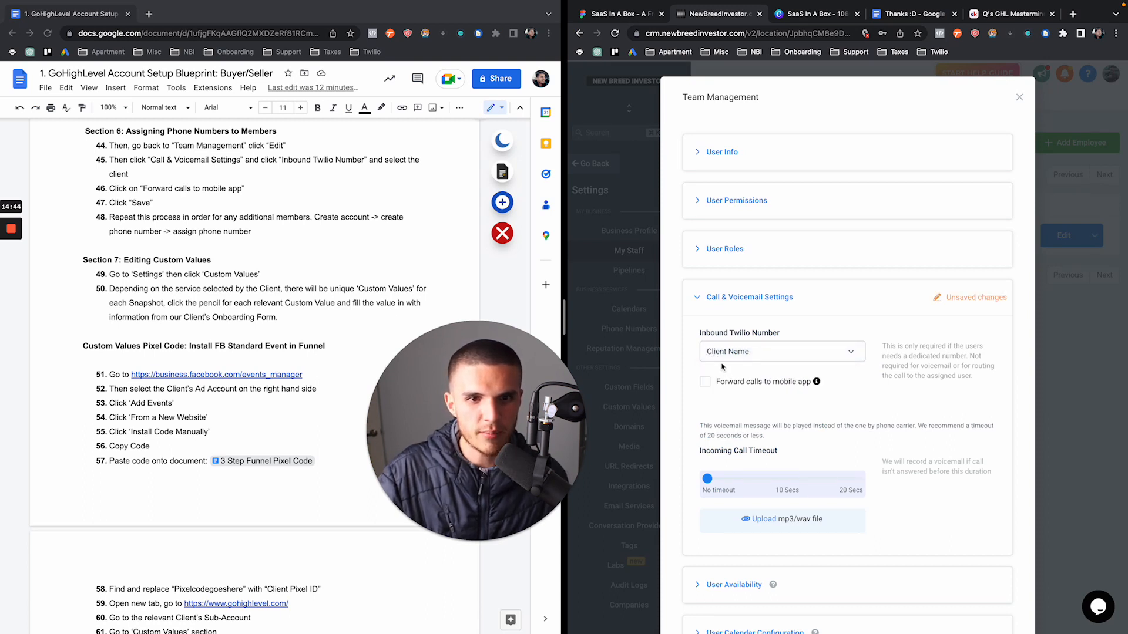
left_click(706, 384)
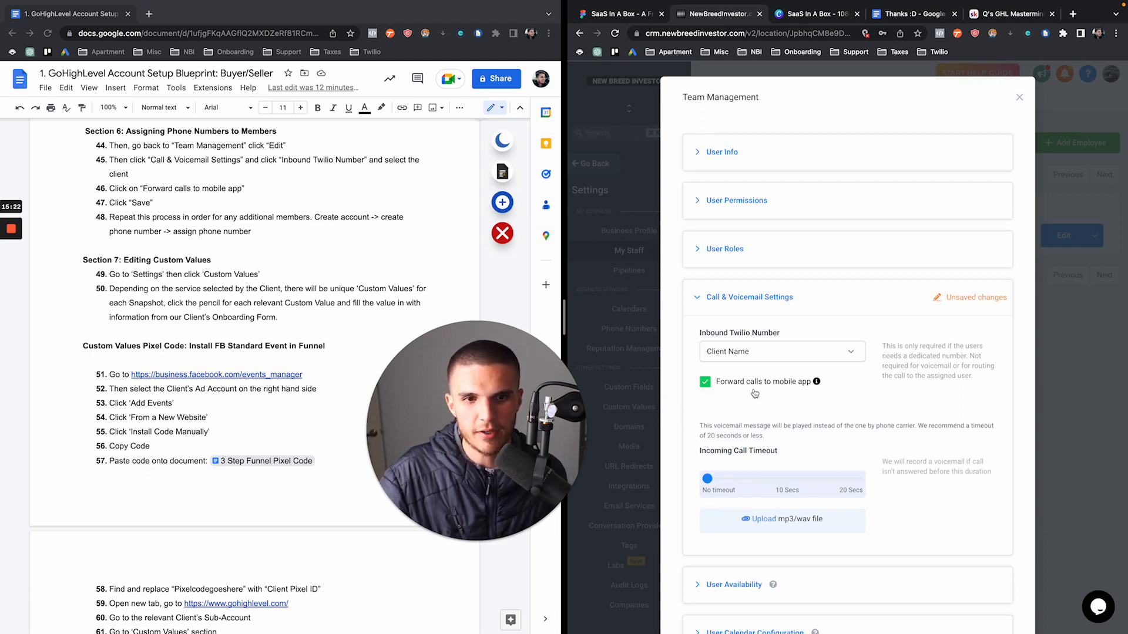
scroll(820, 403, "down", 3)
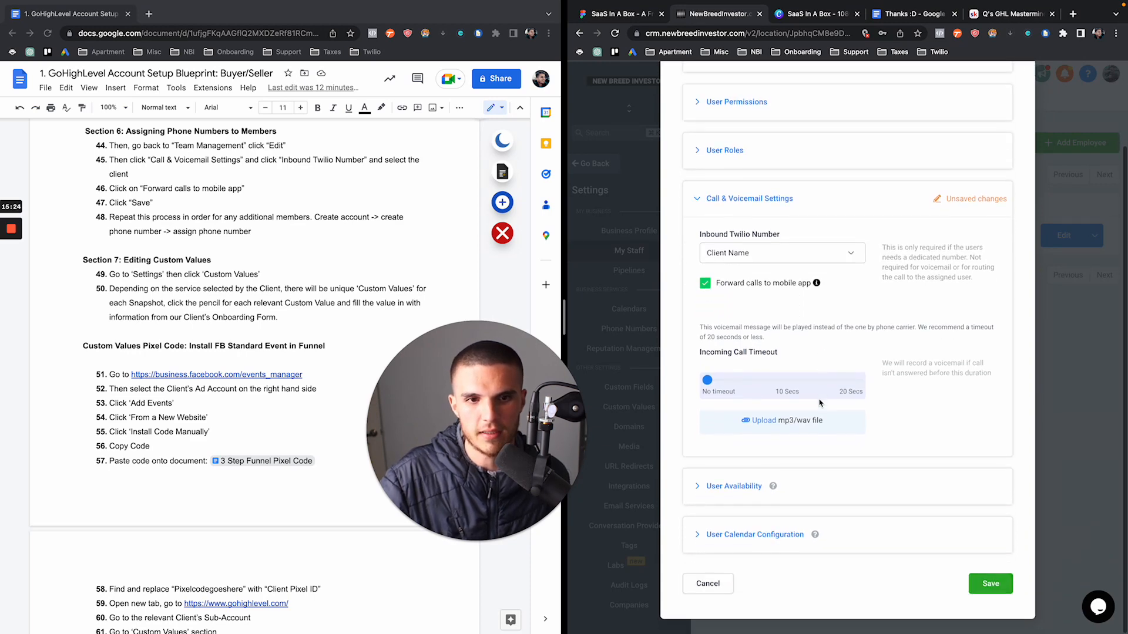
left_click(991, 589)
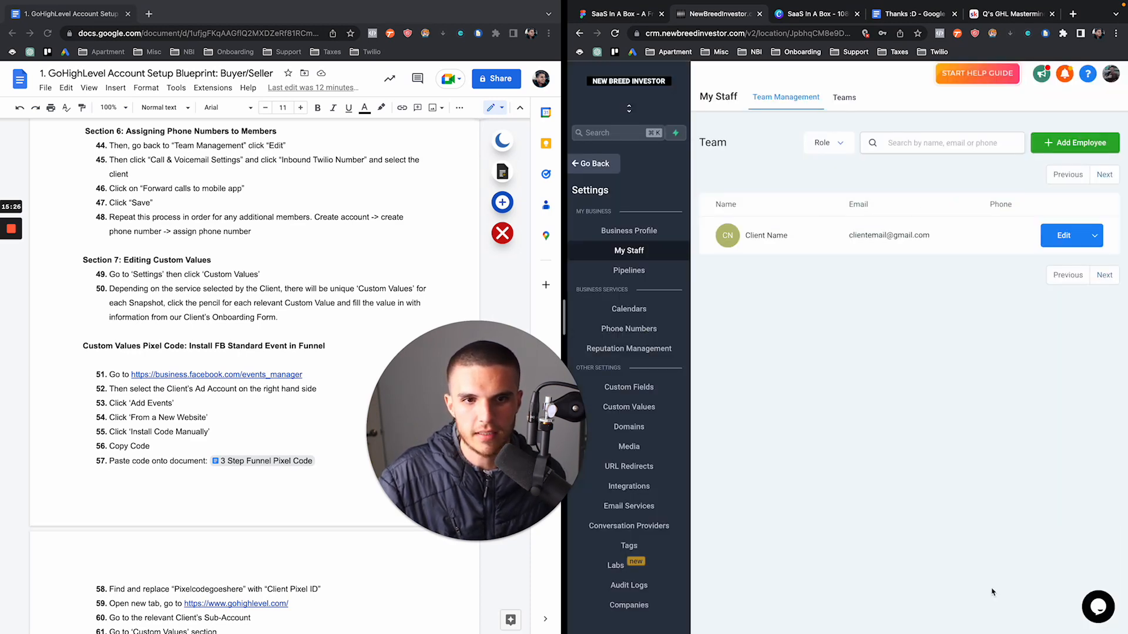
Show the Custom Values list with Advertisement City, Company Name and Homes List keys
scroll(253, 346, "down", 1)
scroll(254, 346, "down", 2)
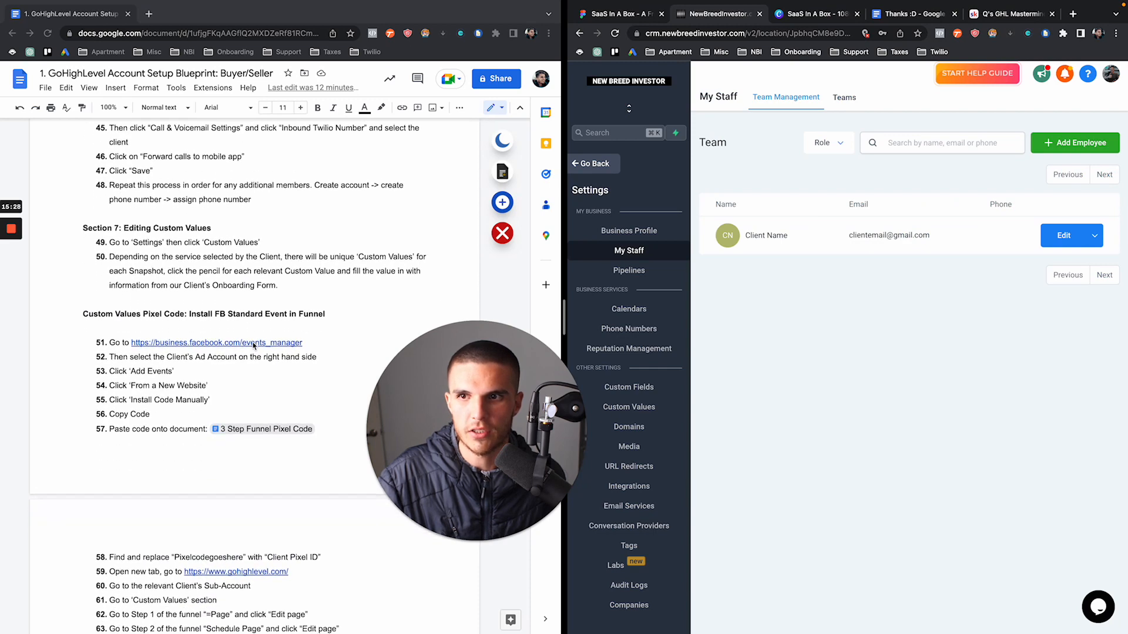
scroll(253, 346, "down", 2)
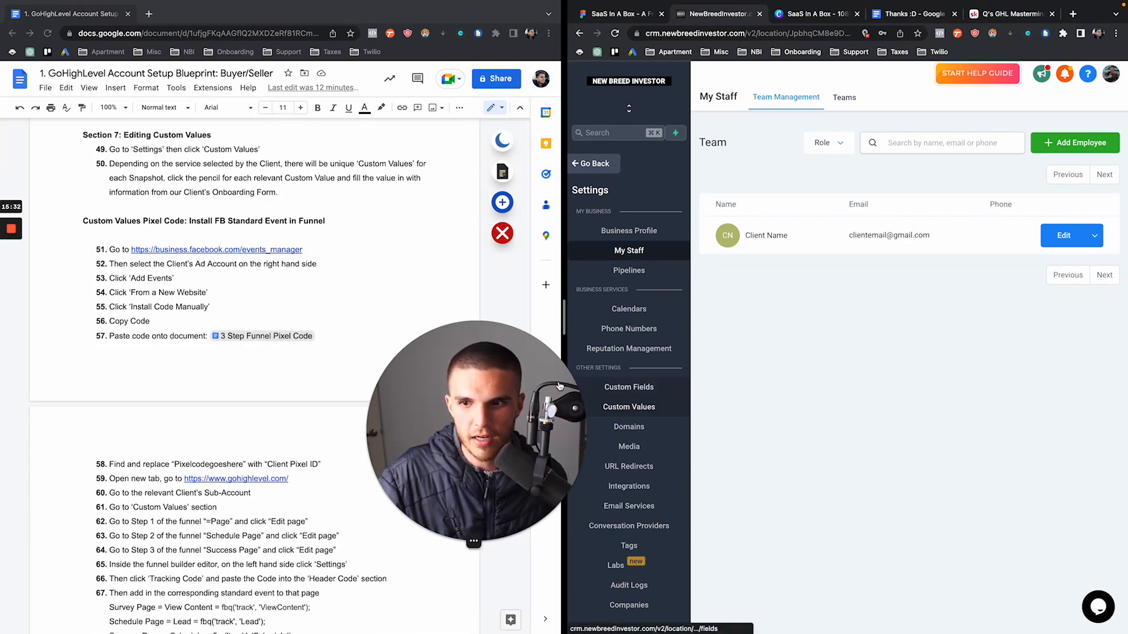
left_click(624, 410)
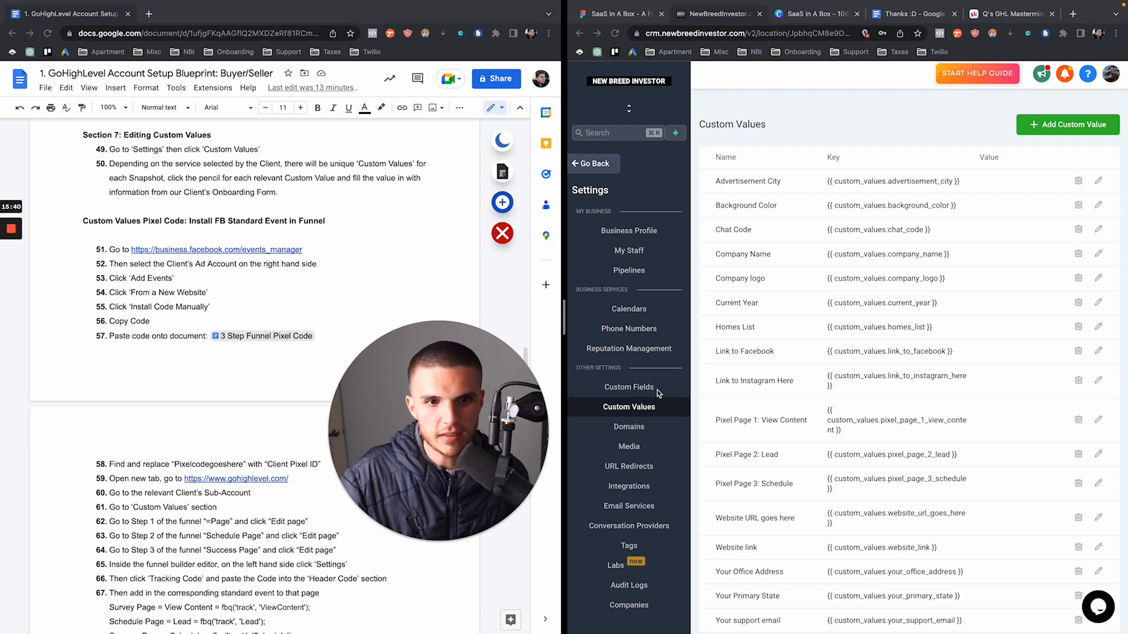
left_click(643, 410)
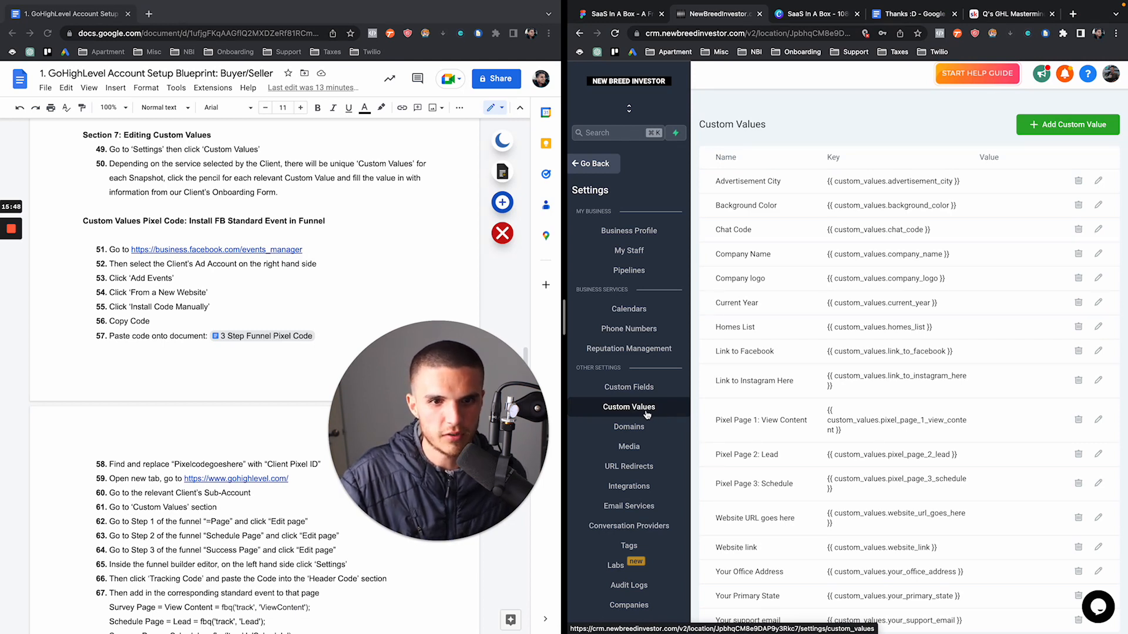
Preview the Buyer/Seller Funnel's Survey Page in a new tab
left_click(604, 164)
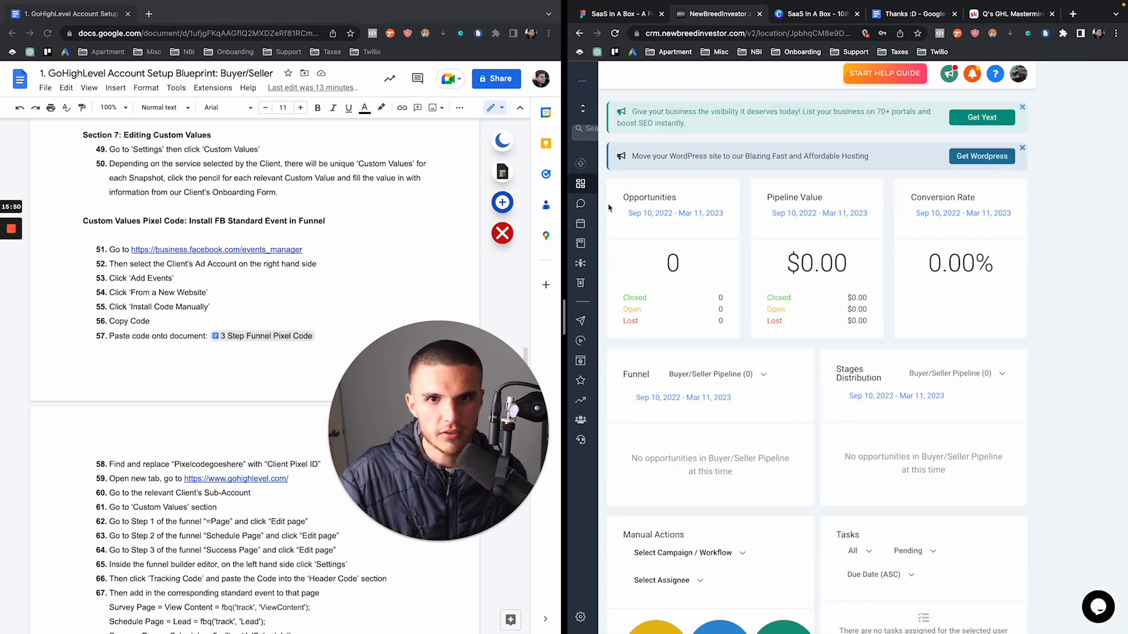
left_click(580, 361)
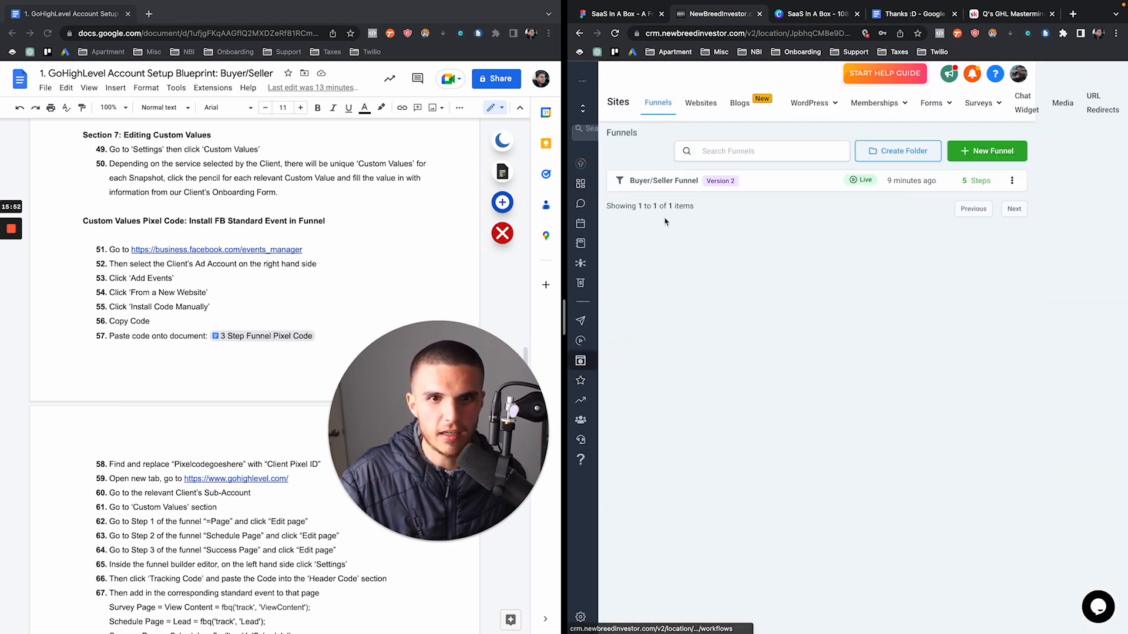
left_click(658, 182)
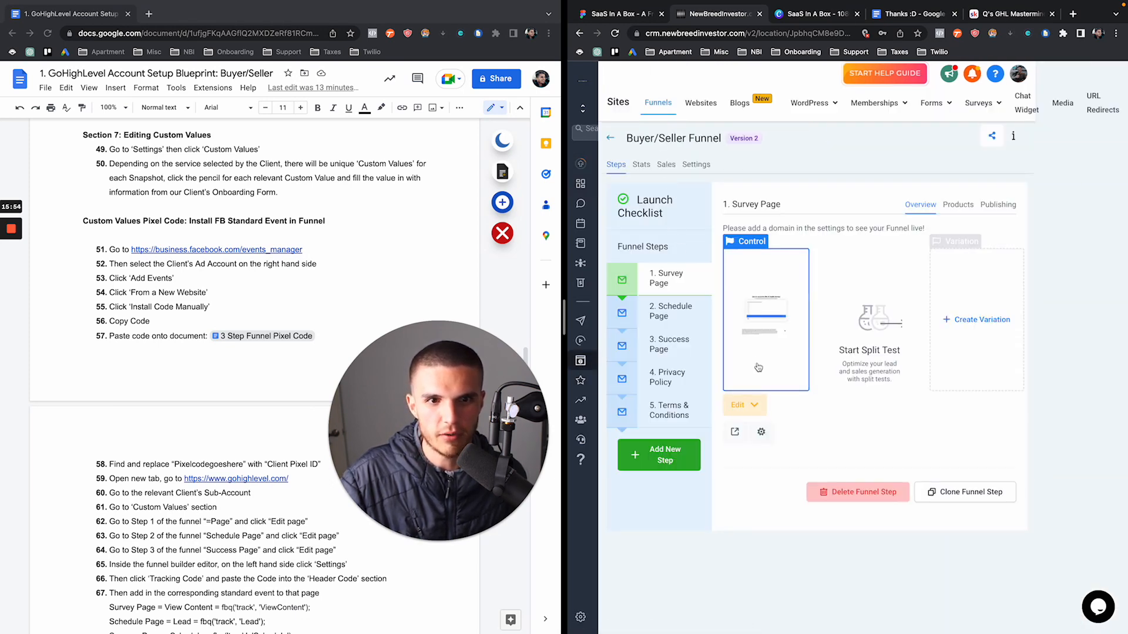
left_click(741, 428)
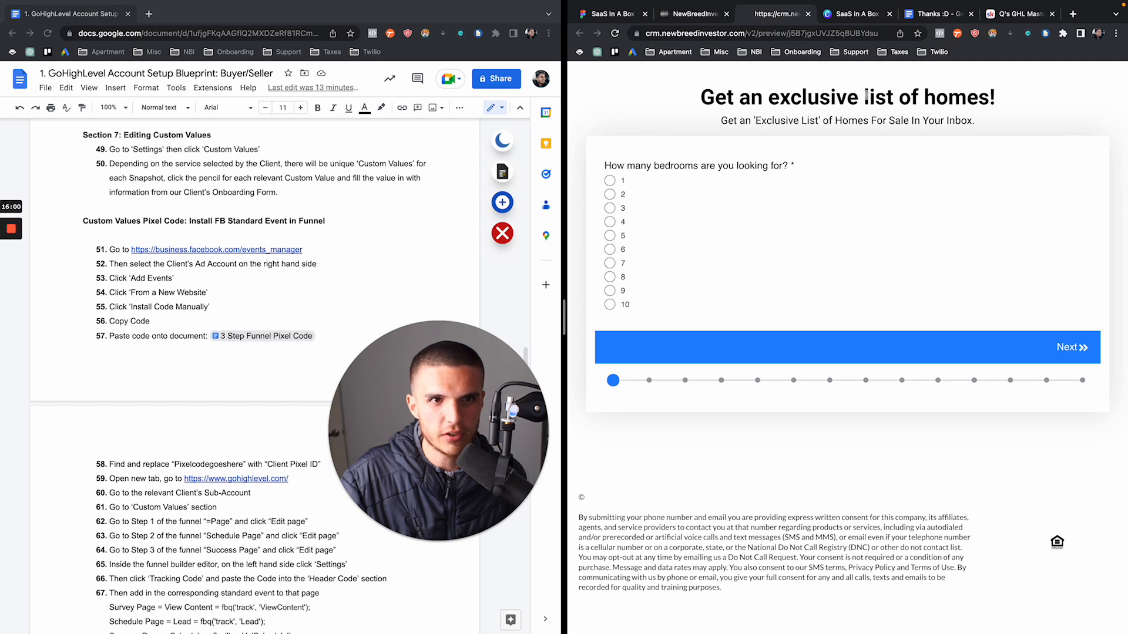
Check the preview heading 'Get an exclusive list of homes!' and return to the sub-account settings
left_click_drag(921, 98, 1040, 103)
left_click(1021, 102)
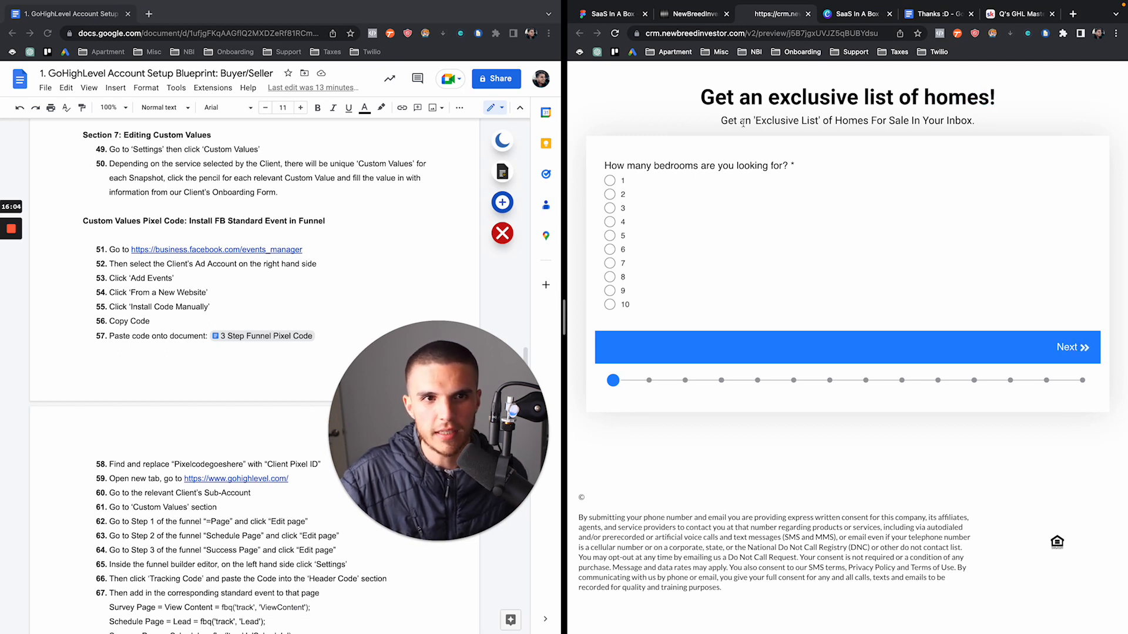
left_click_drag(763, 99, 923, 98)
triple_click(1005, 101)
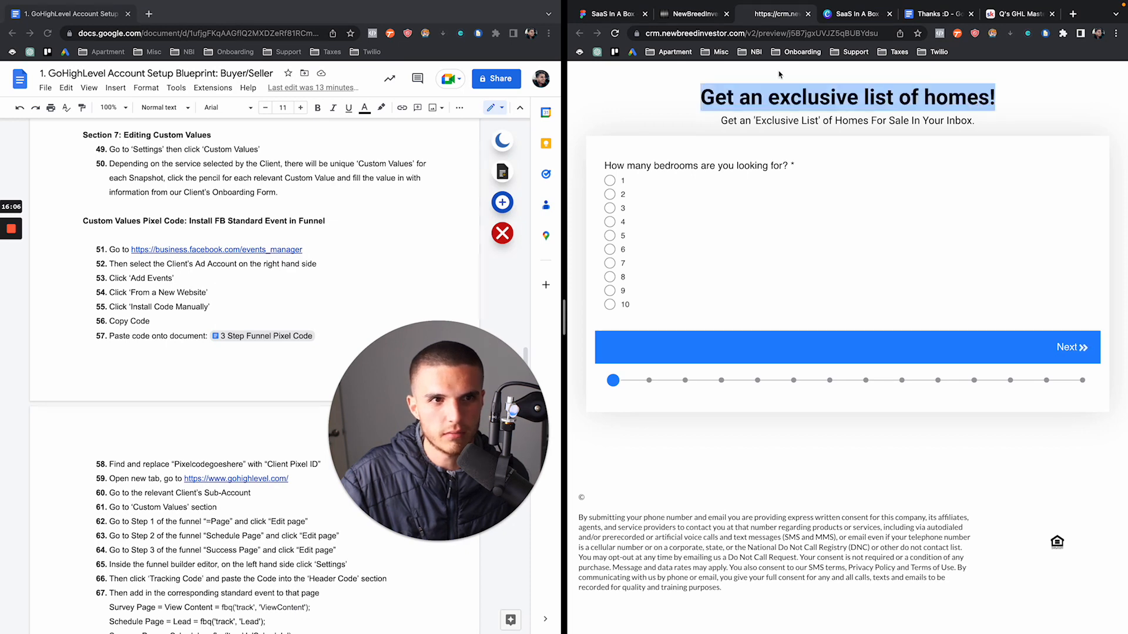
left_click(694, 15)
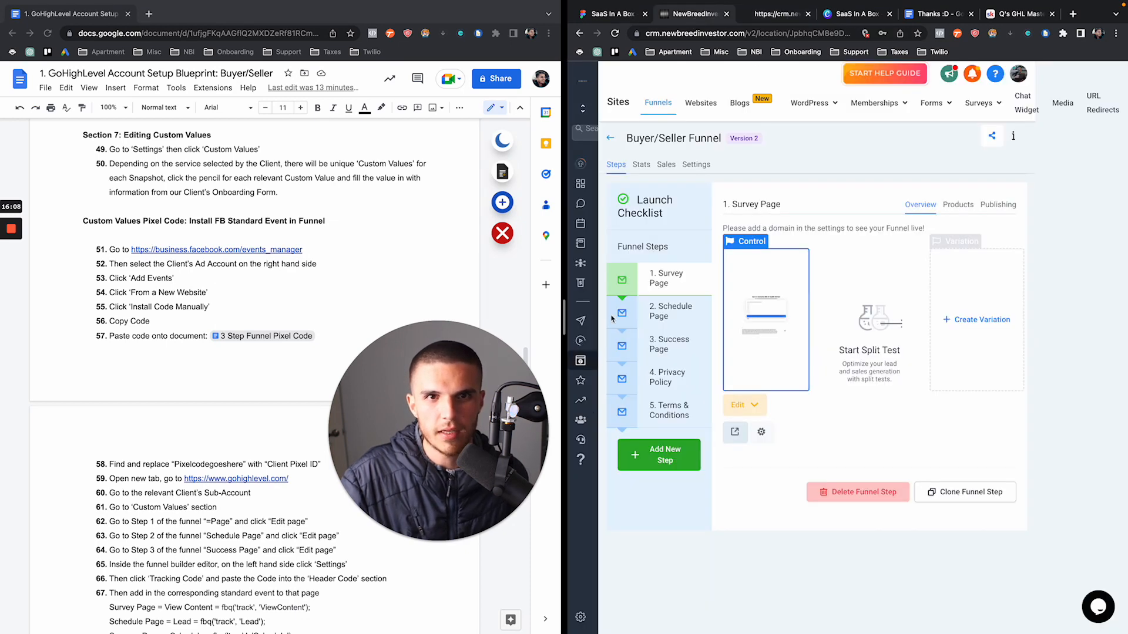
left_click(581, 614)
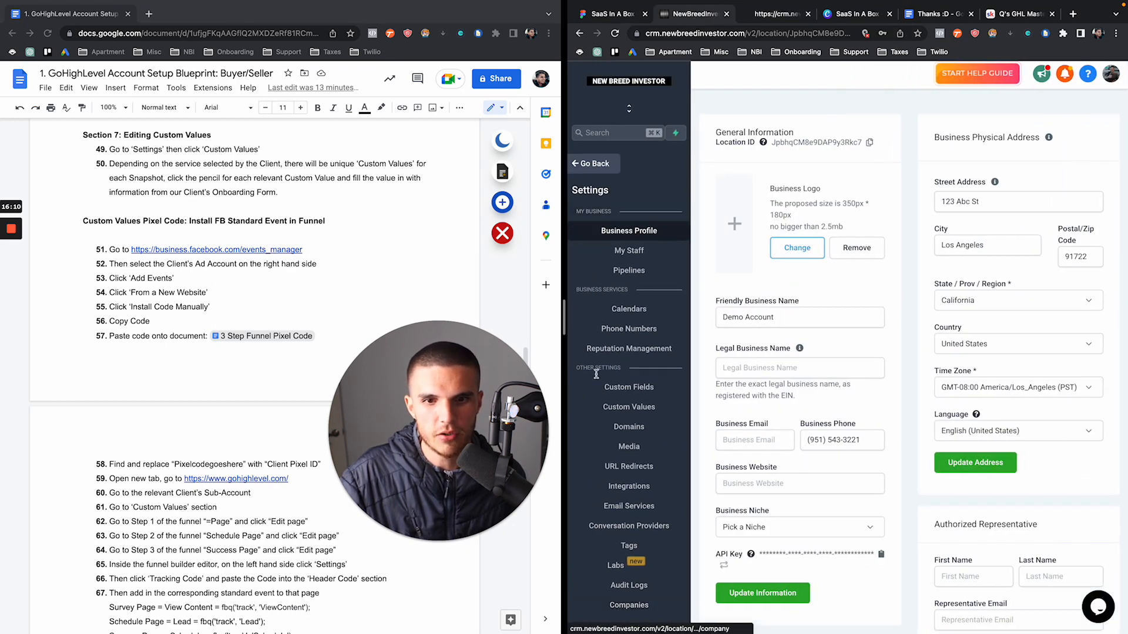
Set the Advertisement City custom value to Austin
left_click(607, 406)
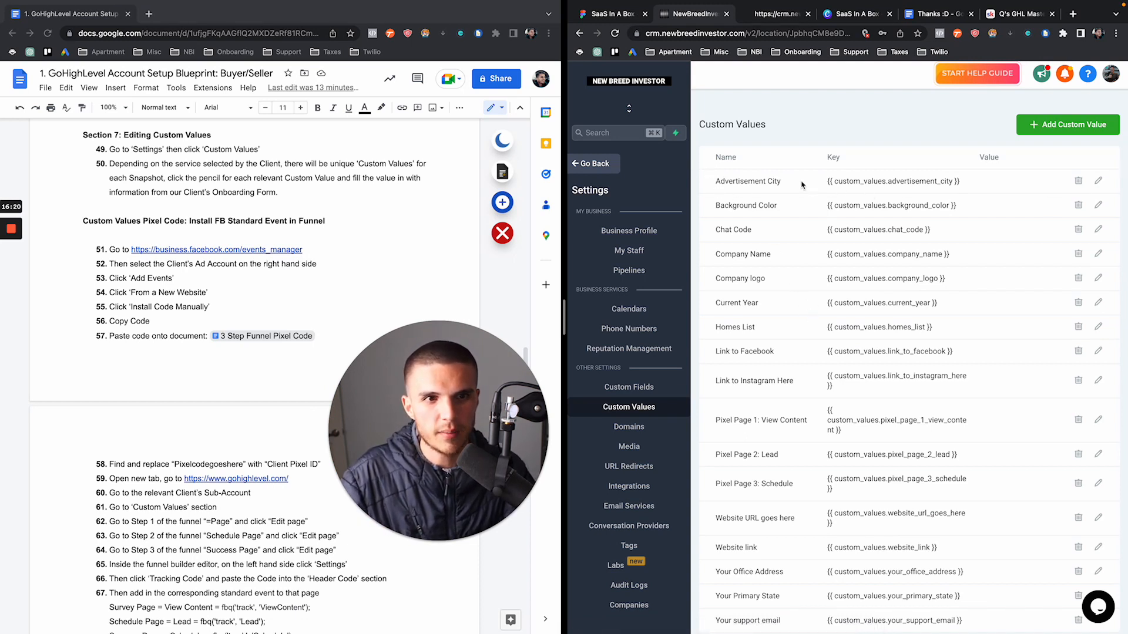
left_click_drag(720, 182, 912, 193)
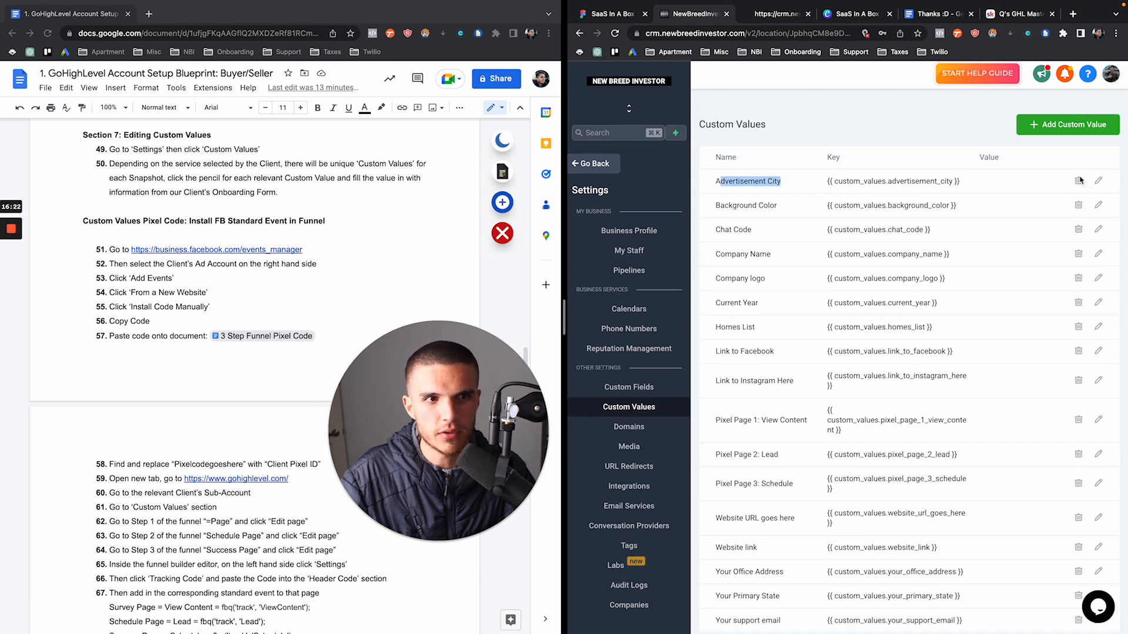
left_click(1098, 181)
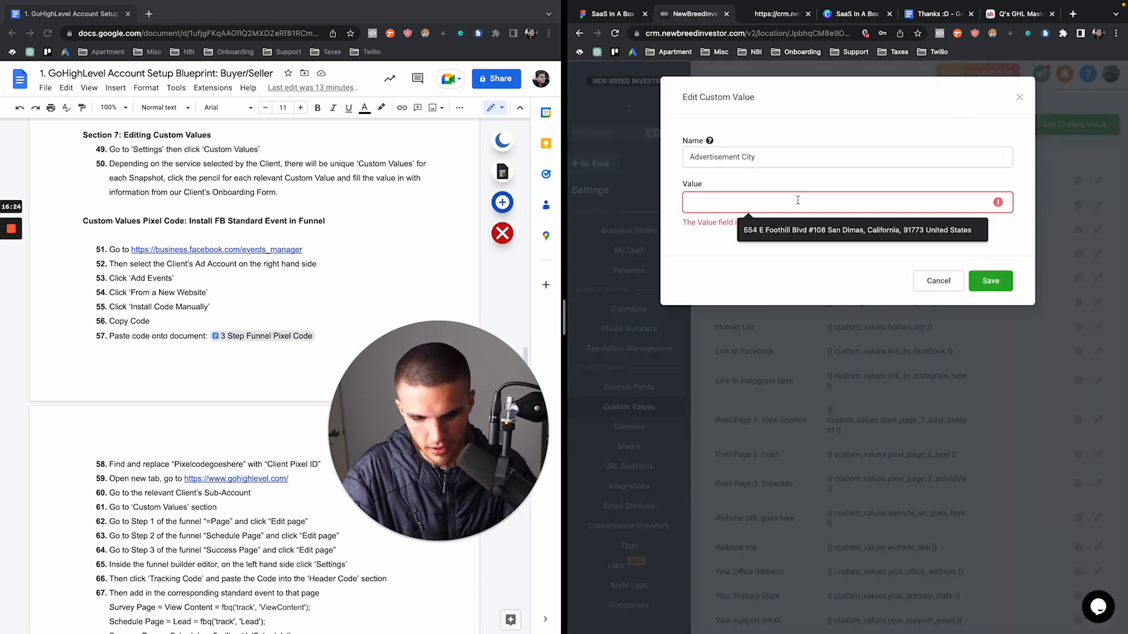
type("Austin")
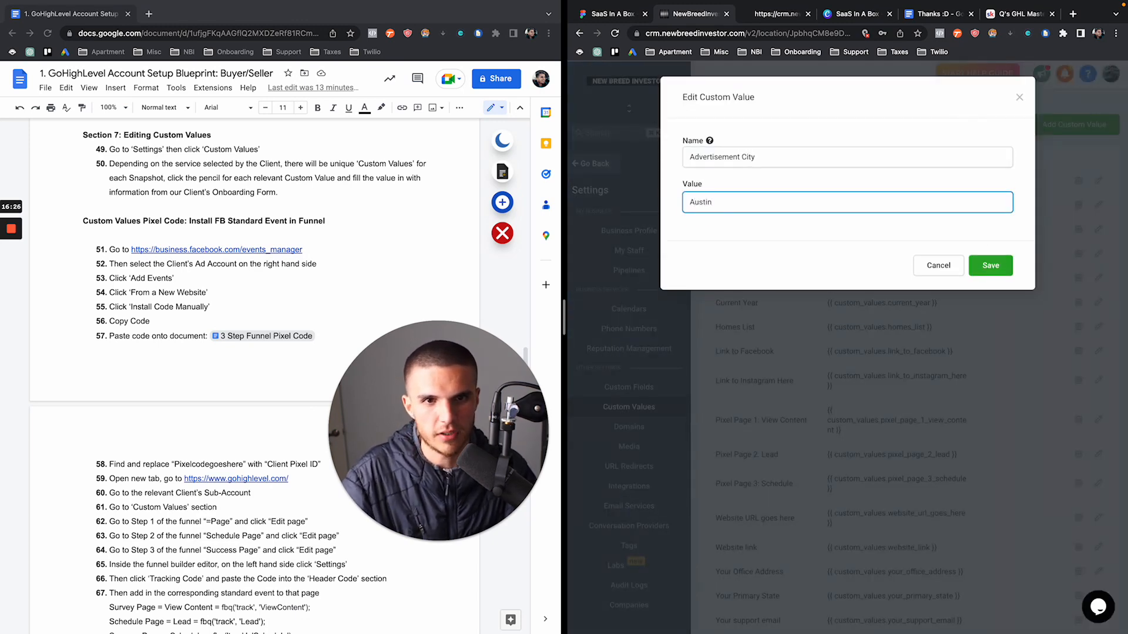
left_click(991, 274)
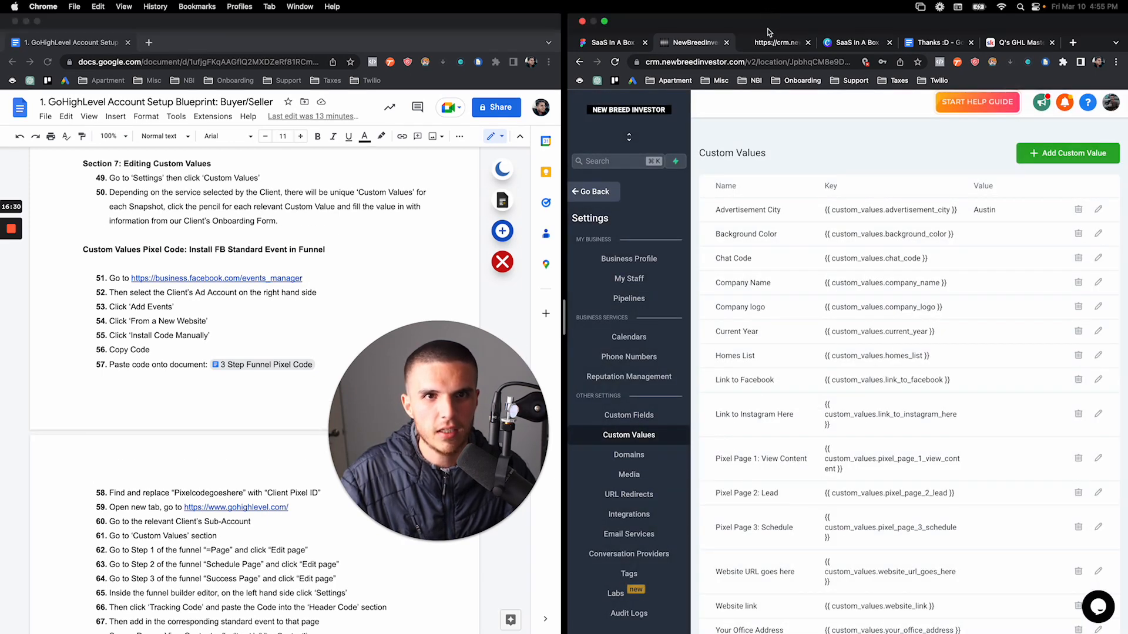
Reload the survey preview to confirm the heading reads 'Get an exclusive list of Austin homes!'
left_click(767, 44)
left_click(615, 61)
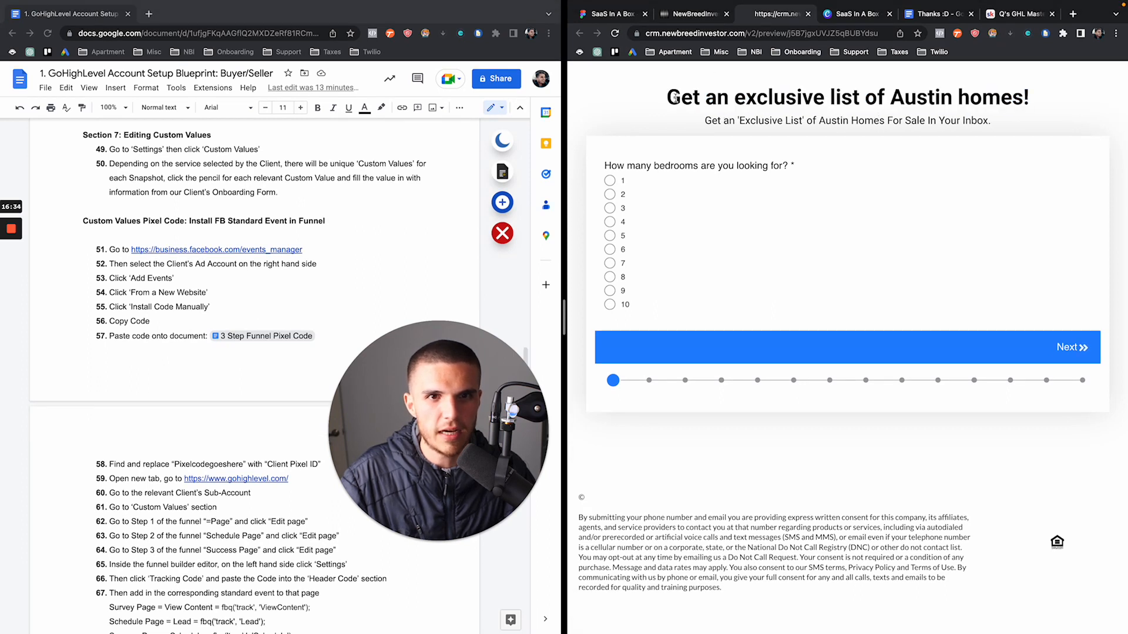
left_click_drag(665, 99, 1031, 101)
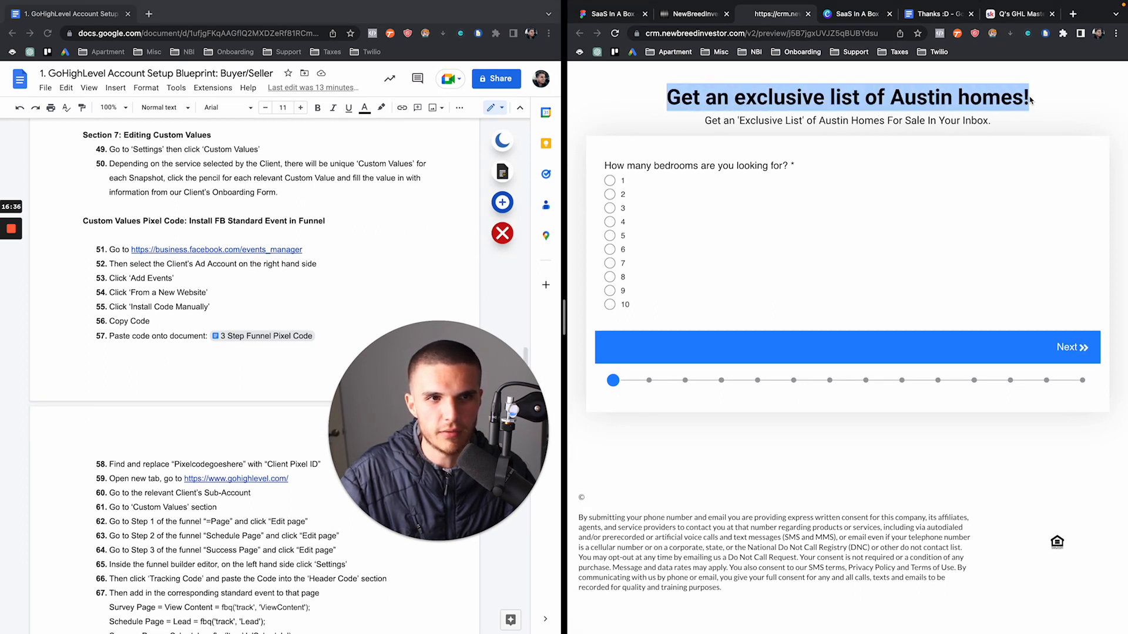
left_click_drag(816, 120, 849, 121)
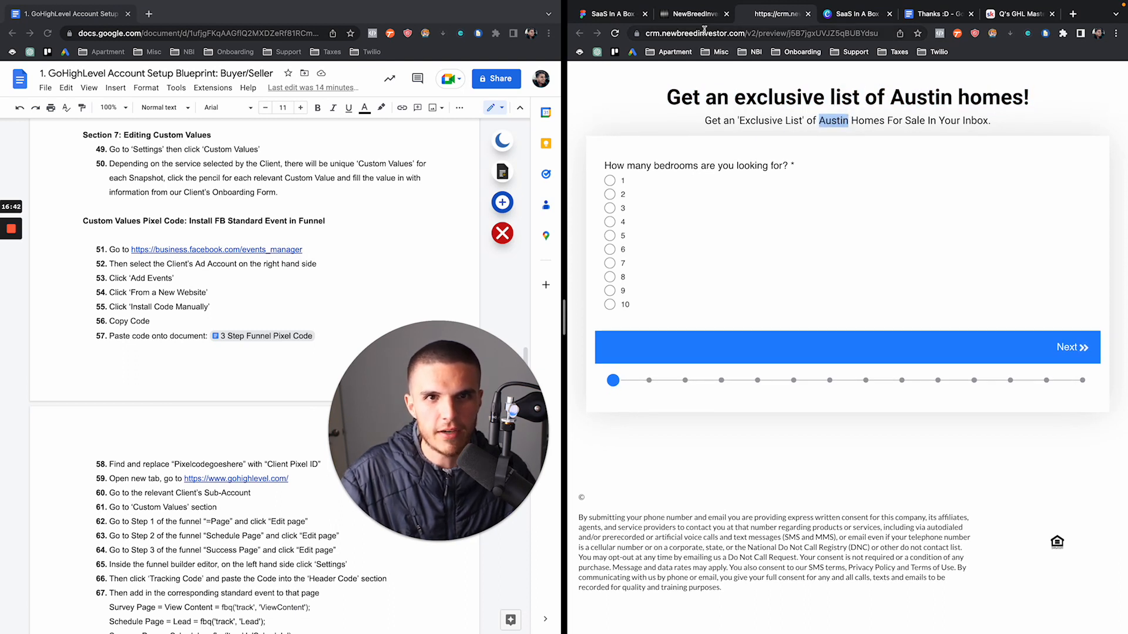
left_click(587, 498)
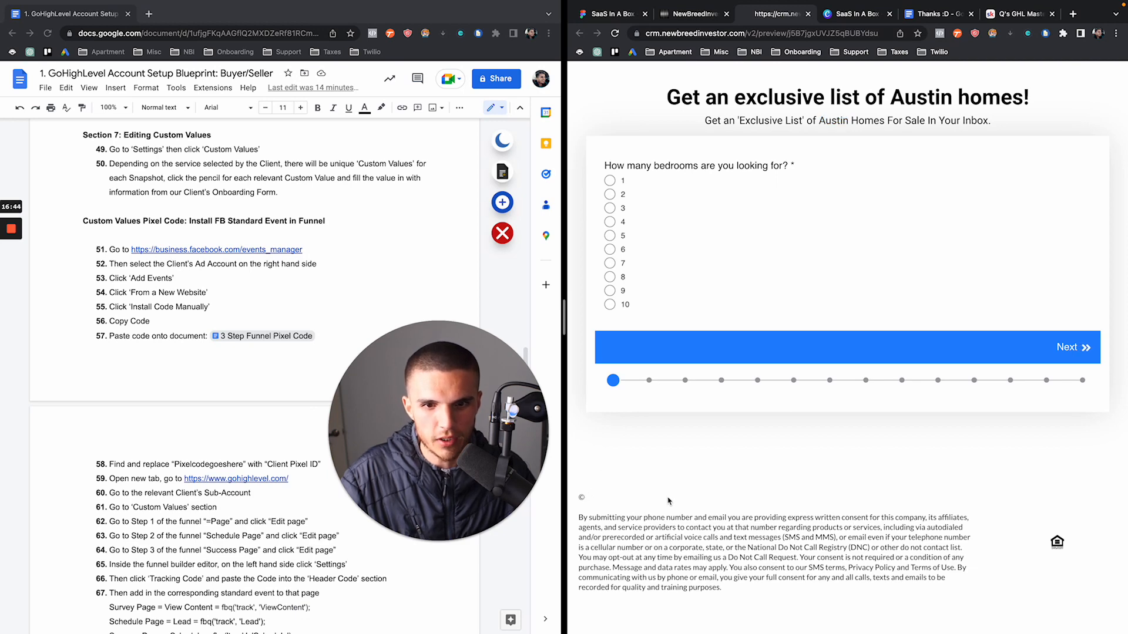
left_click_drag(579, 499, 716, 502)
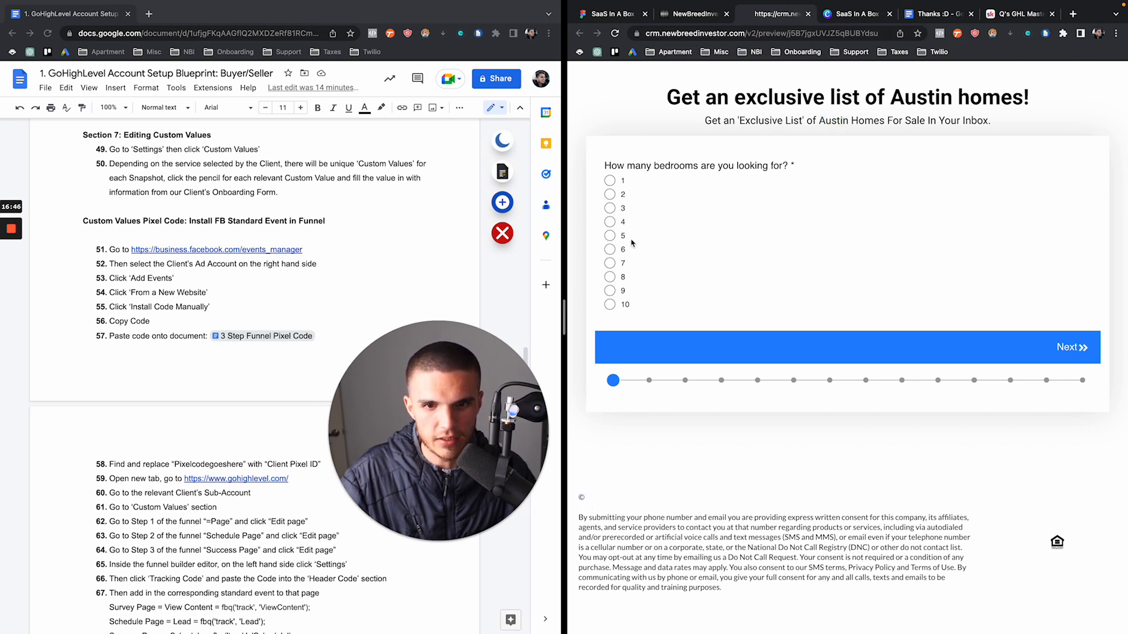
left_click(683, 16)
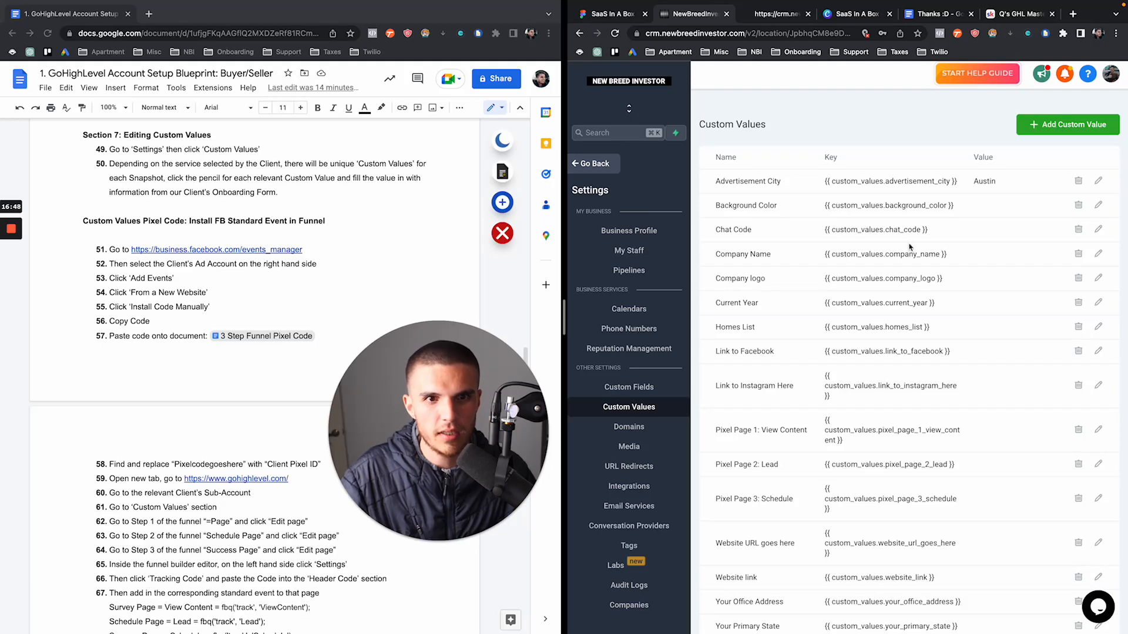
Set the Company Name custom value to 'New Breed Investor' and save it
left_click(1097, 256)
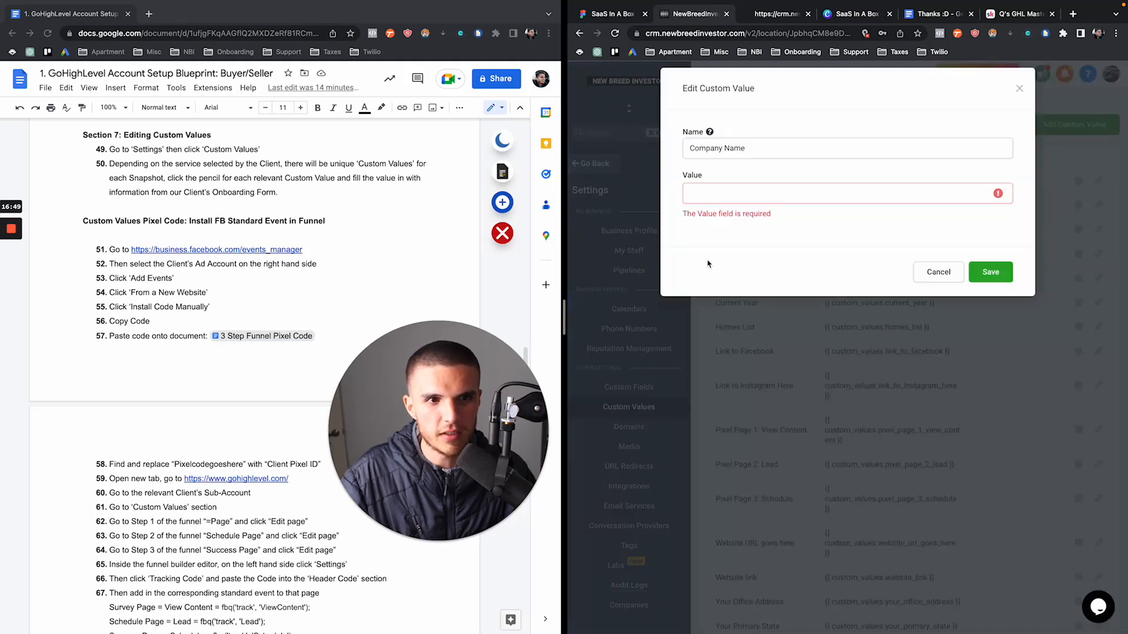
left_click(713, 210)
type("Ne")
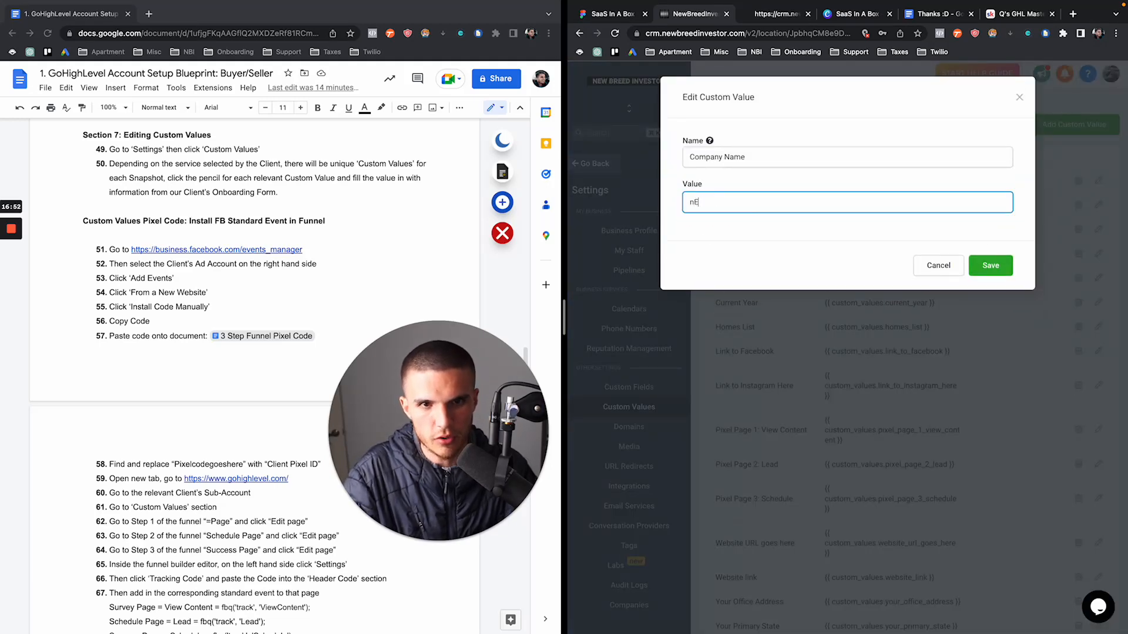
type("w Breed Inv")
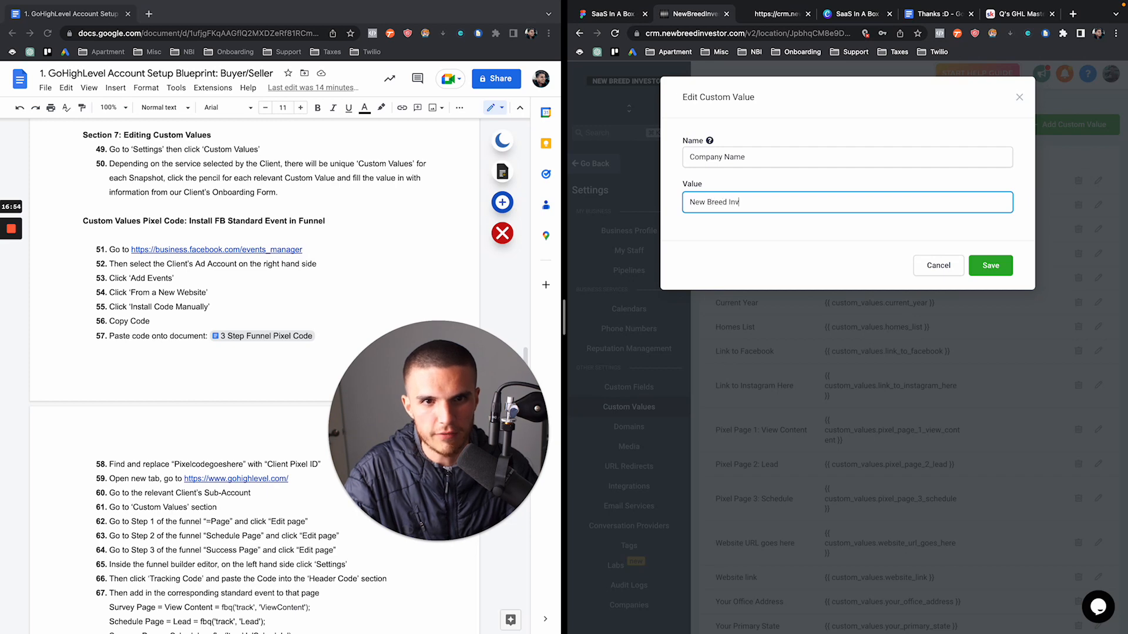
type("estor")
left_click(990, 266)
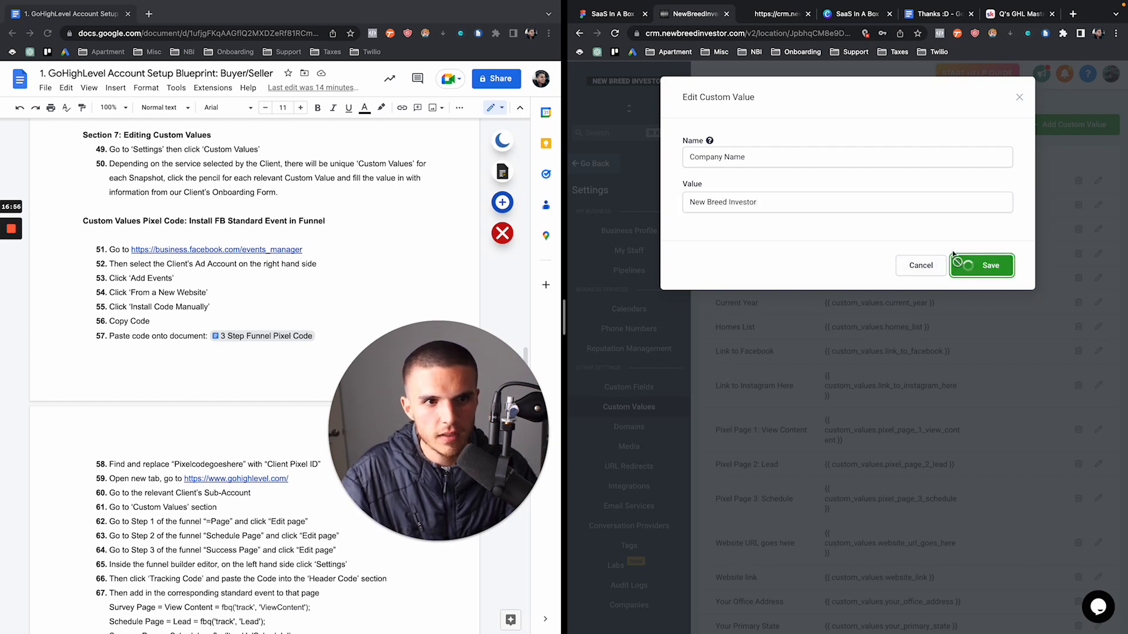
Reload the Austin homes survey preview and confirm New Breed Investor appears in the footer
left_click(766, 23)
left_click(614, 34)
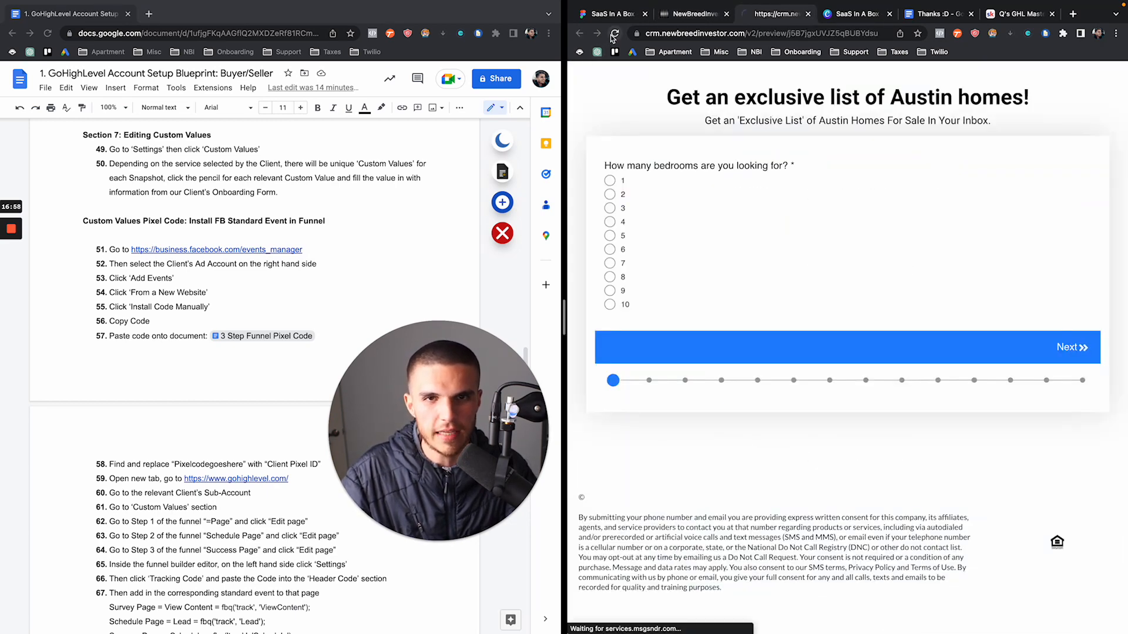
left_click_drag(586, 497, 678, 500)
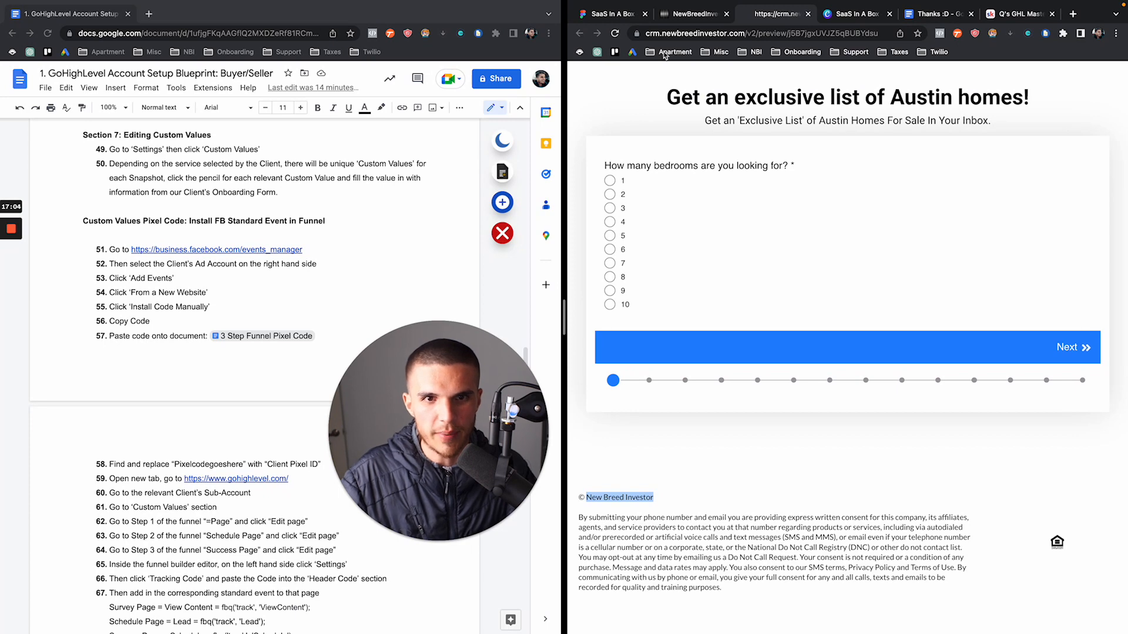
left_click(692, 14)
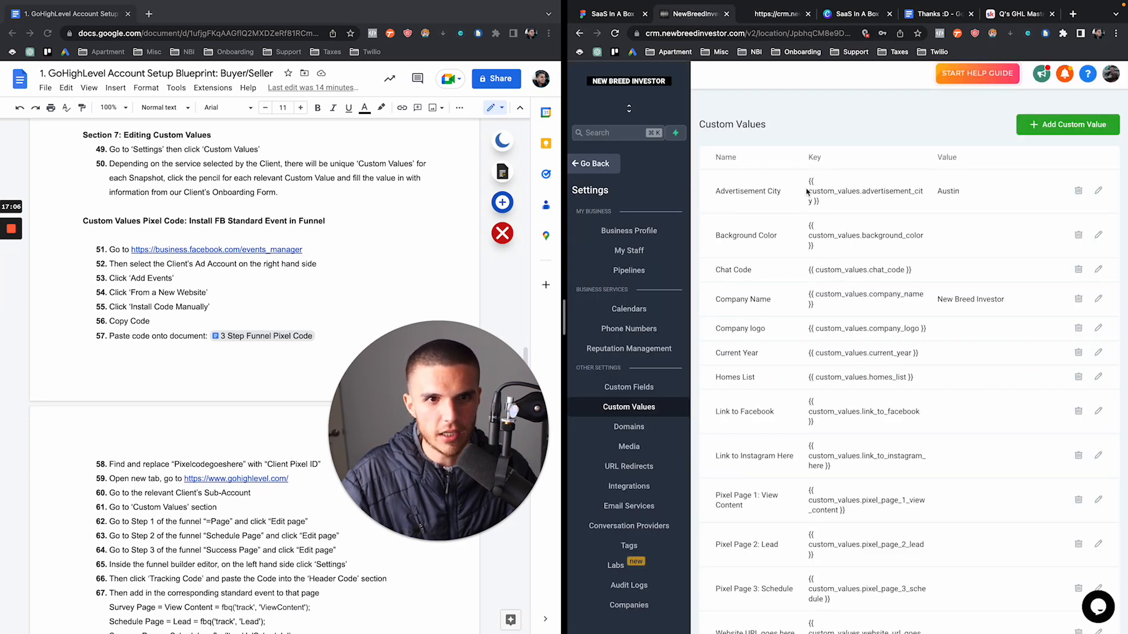
Highlight the Advertisement City key, its Austin value, and the Background Color row
left_click_drag(808, 181, 820, 201)
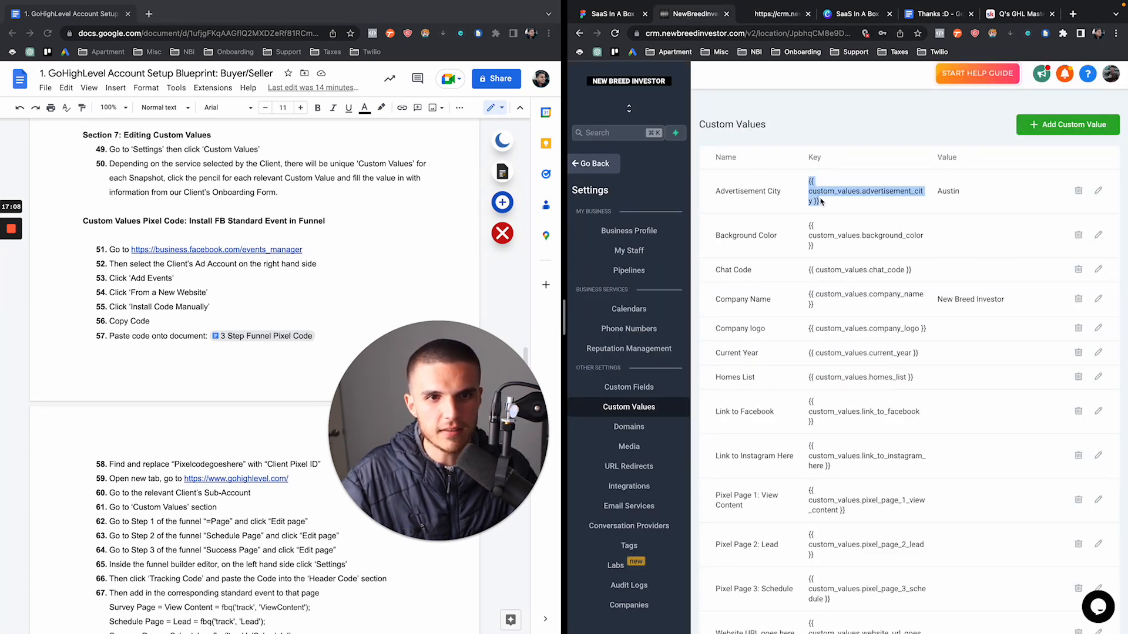
left_click(822, 201)
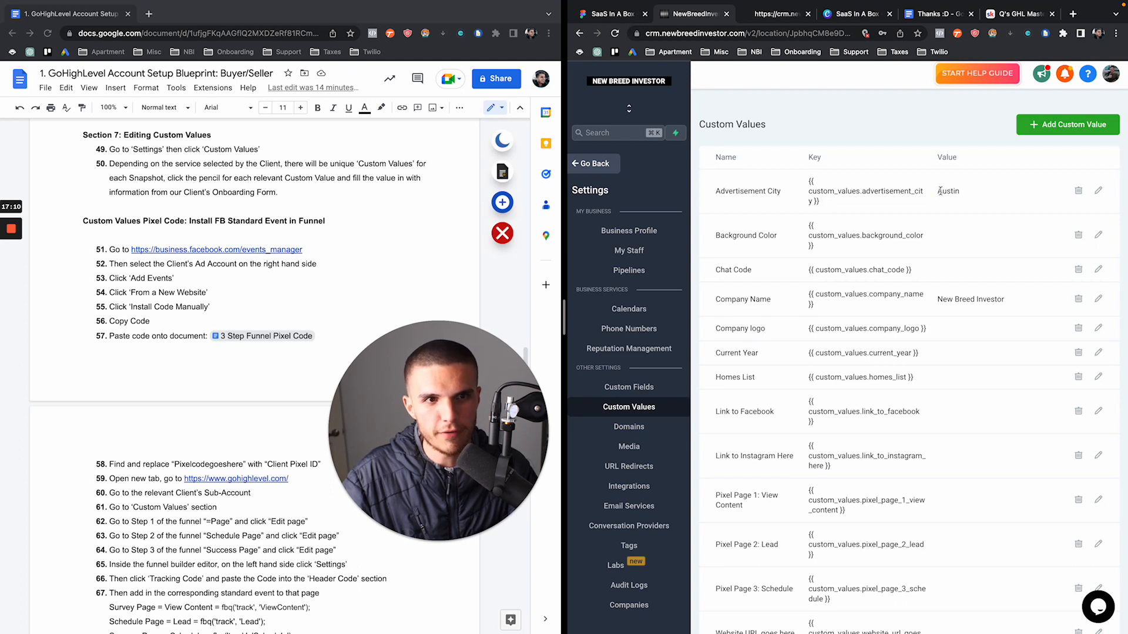
left_click_drag(936, 192, 973, 195)
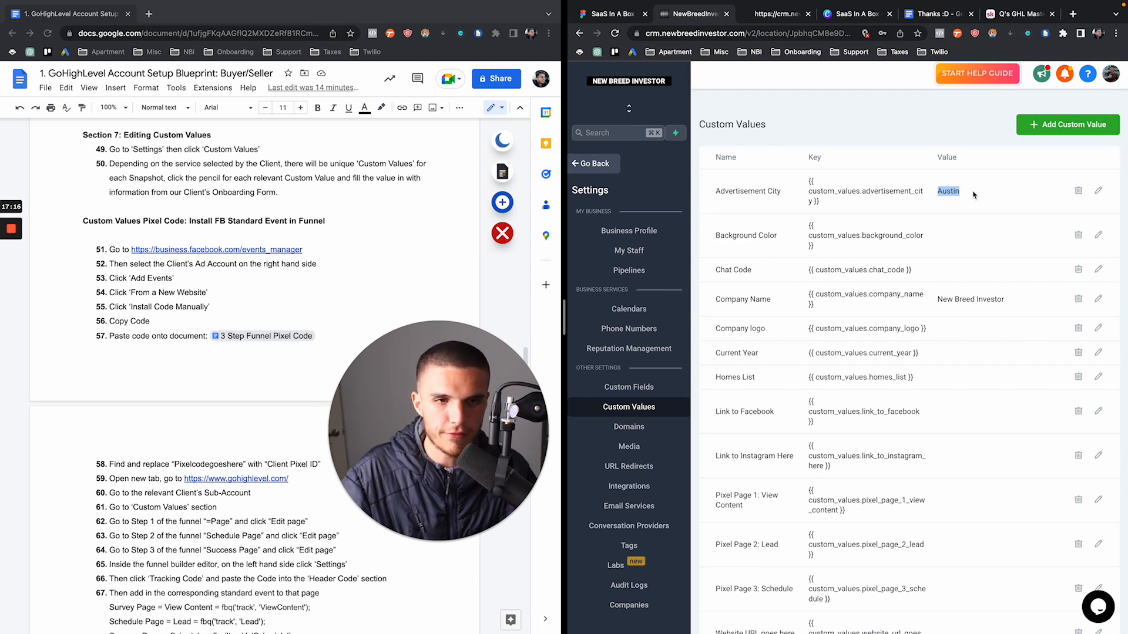
left_click(973, 195)
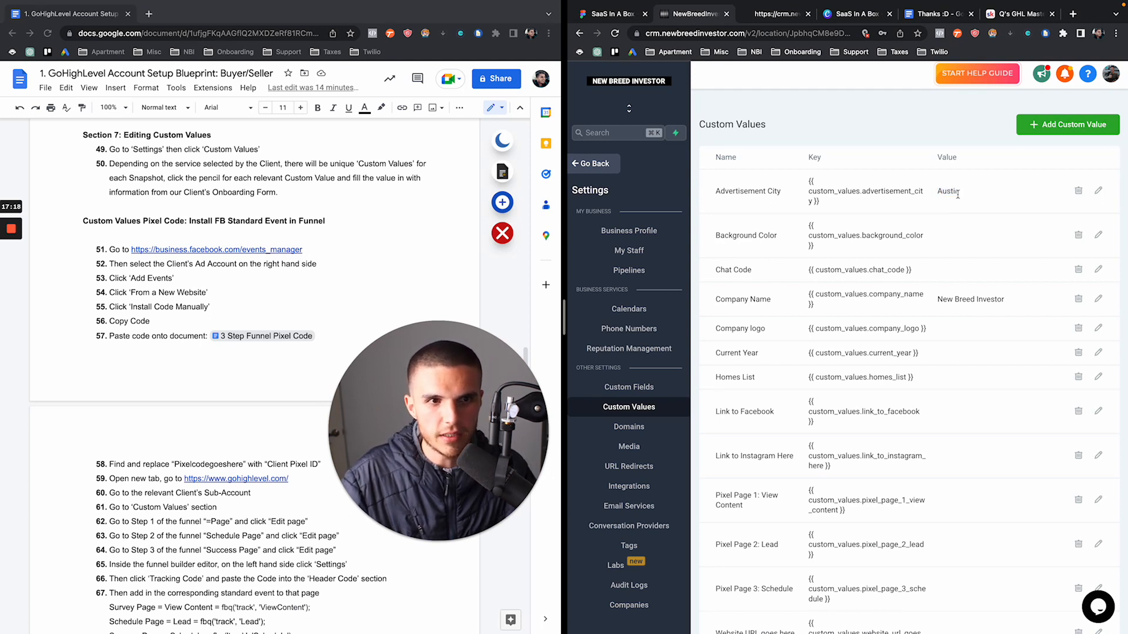
left_click_drag(717, 195, 807, 254)
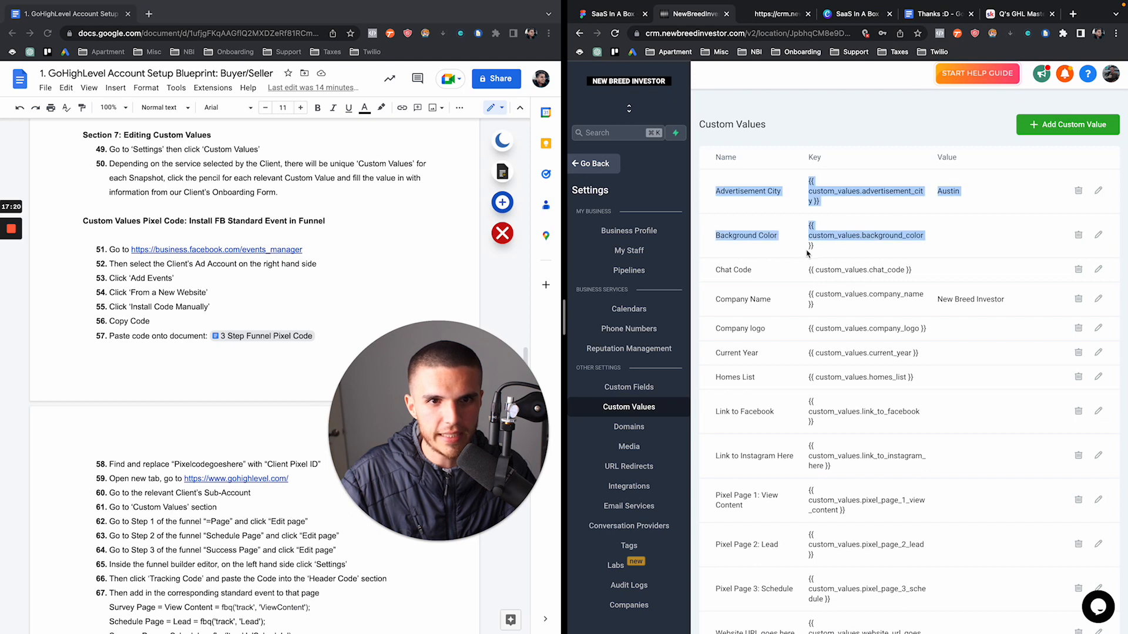
left_click(807, 254)
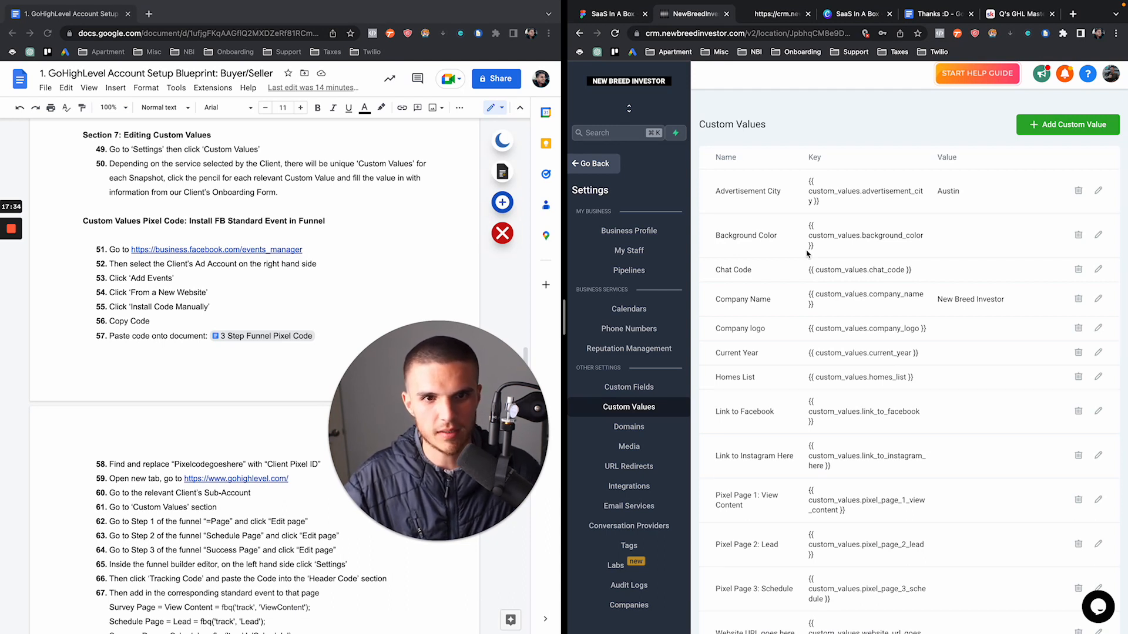
Highlight Section 7: Editing Custom Values in the blueprint doc and widen the CRM window
left_click(120, 251)
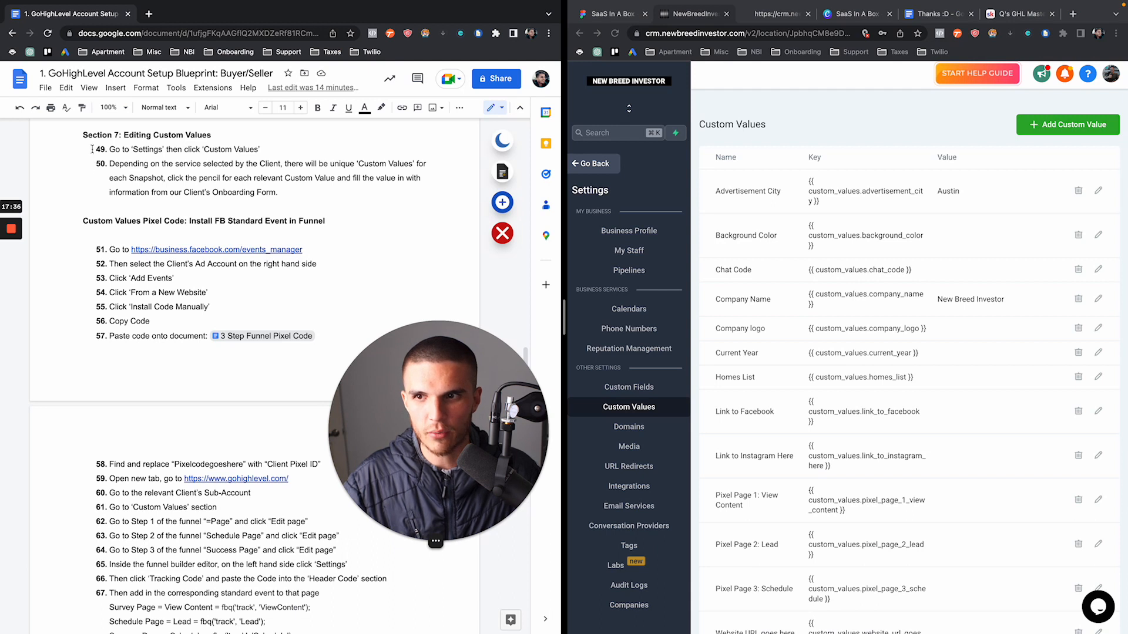
left_click_drag(86, 139, 289, 201)
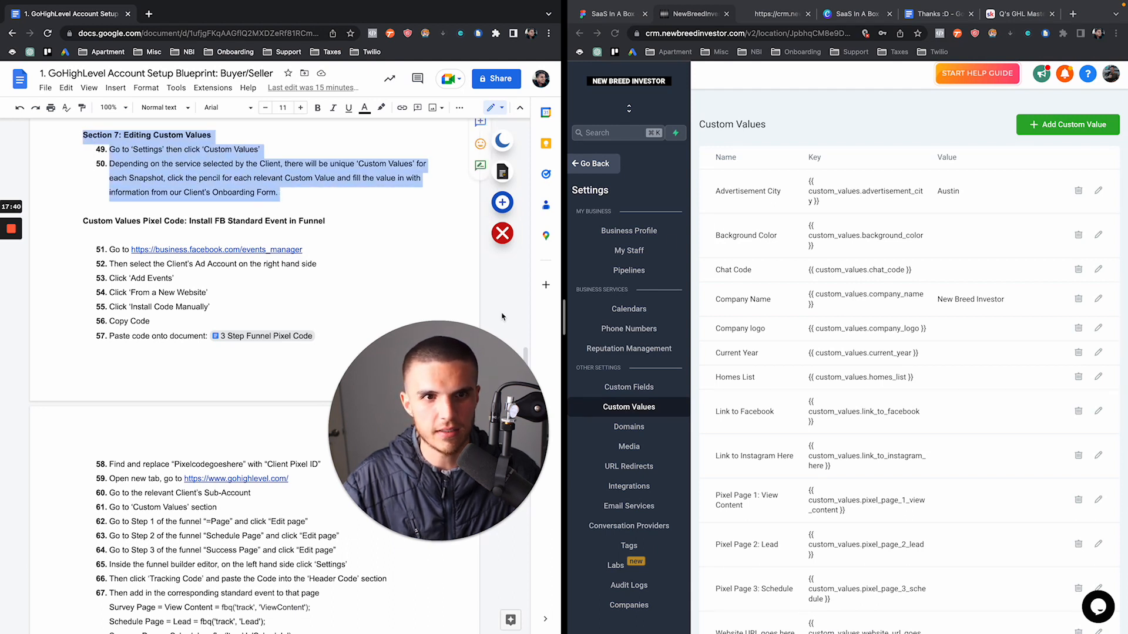
left_click_drag(566, 316, 446, 317)
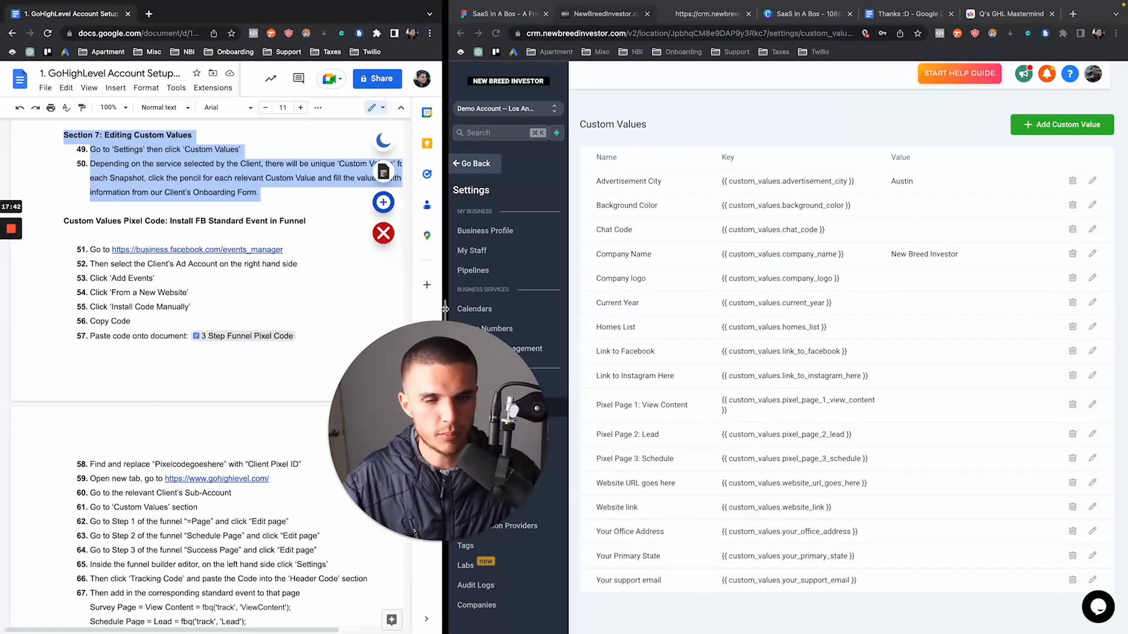
left_click(646, 183)
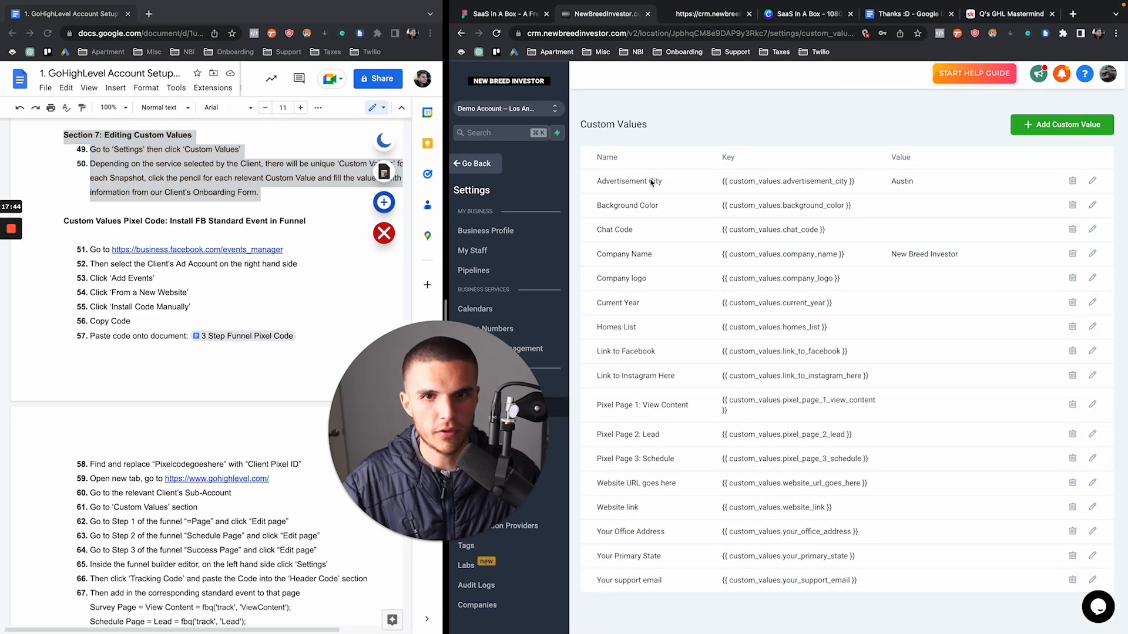
left_click_drag(596, 180, 694, 185)
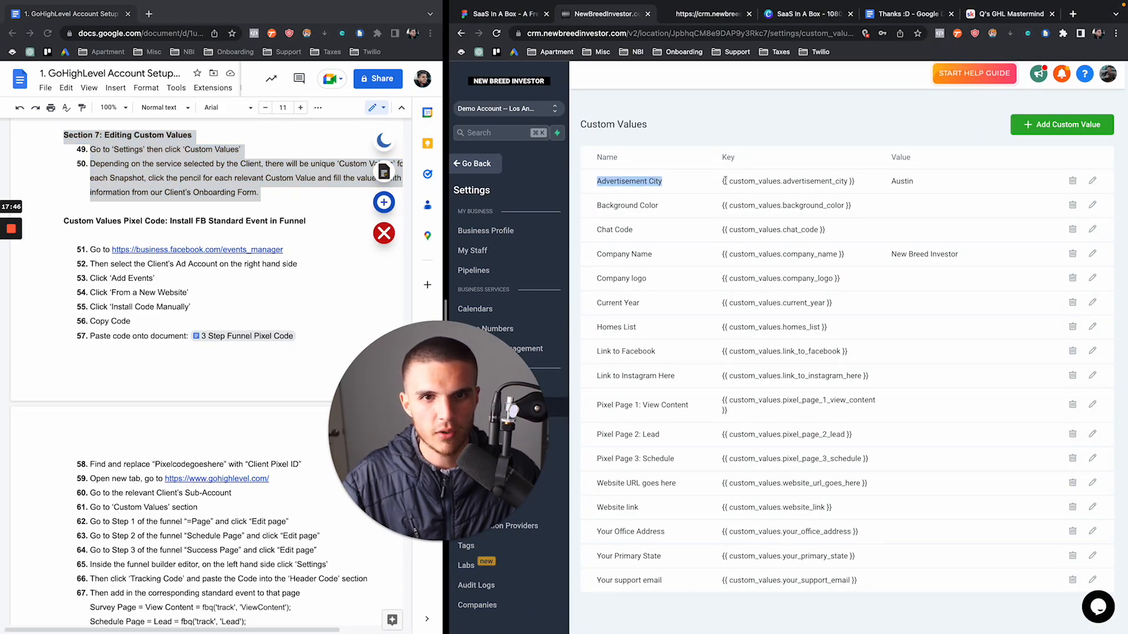
left_click_drag(889, 185, 921, 185)
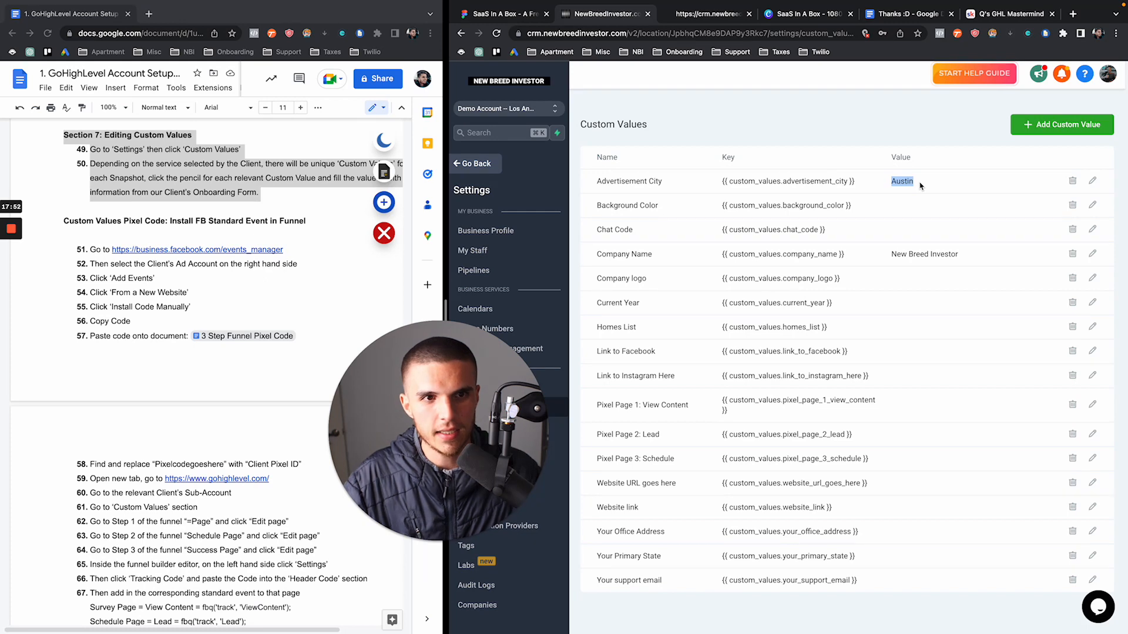
left_click(803, 13)
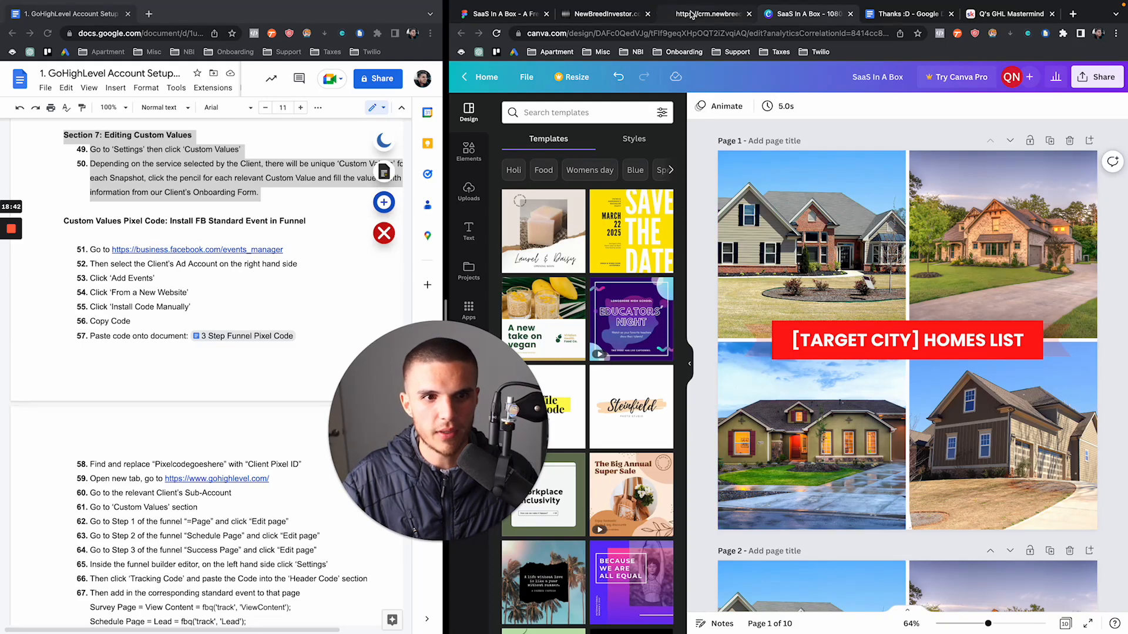
left_click(691, 14)
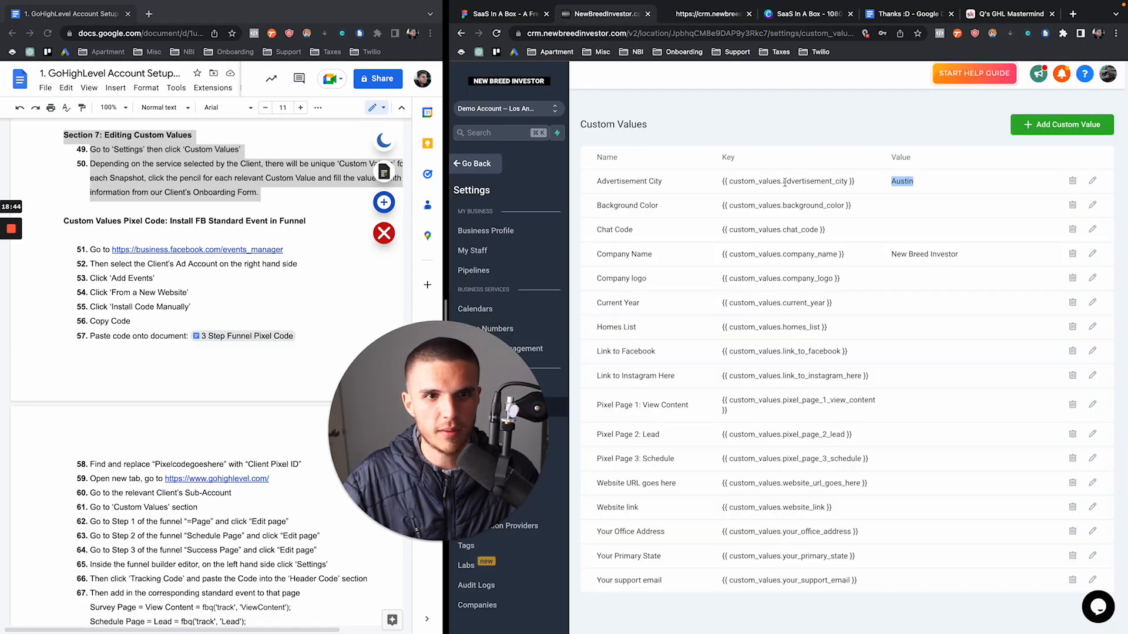
left_click(887, 197)
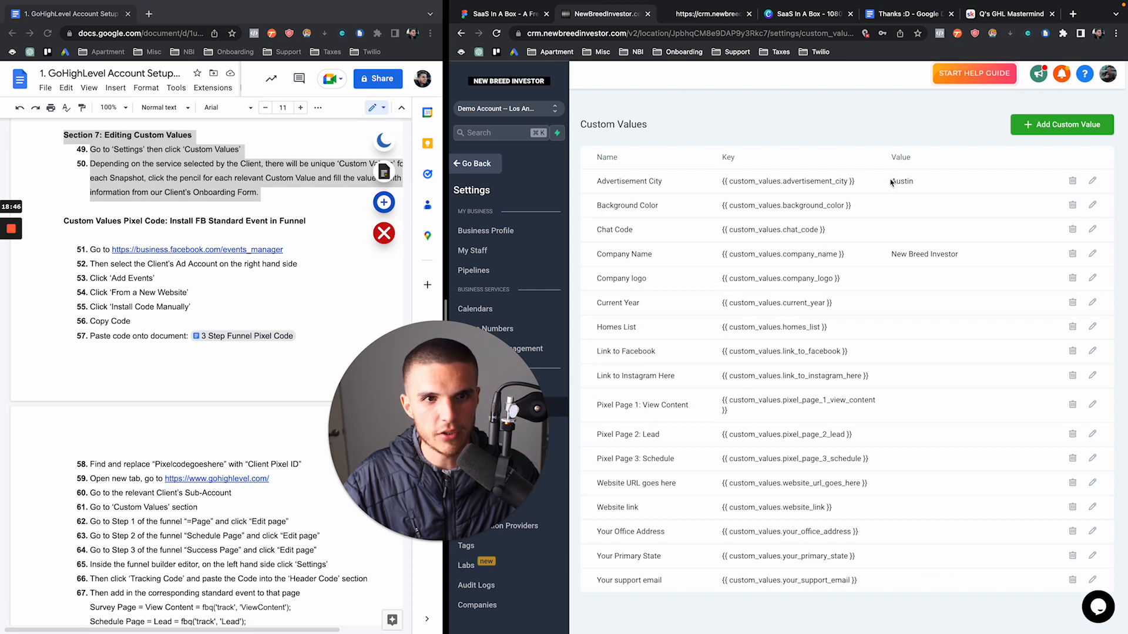
left_click_drag(891, 182, 916, 186)
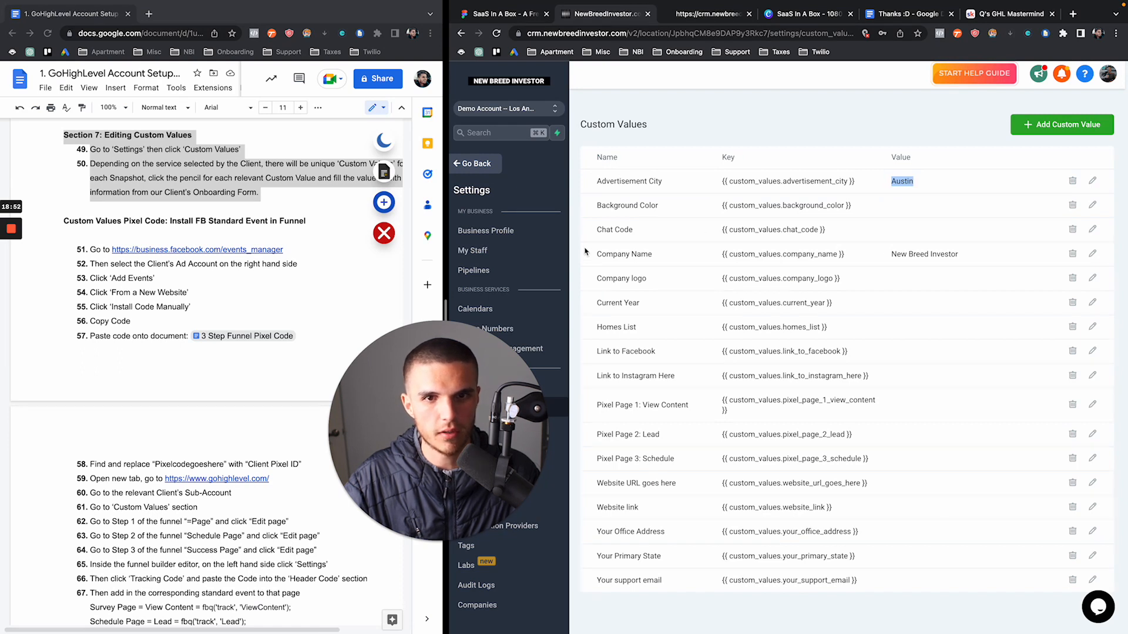
left_click_drag(596, 205, 854, 209)
left_click(885, 210)
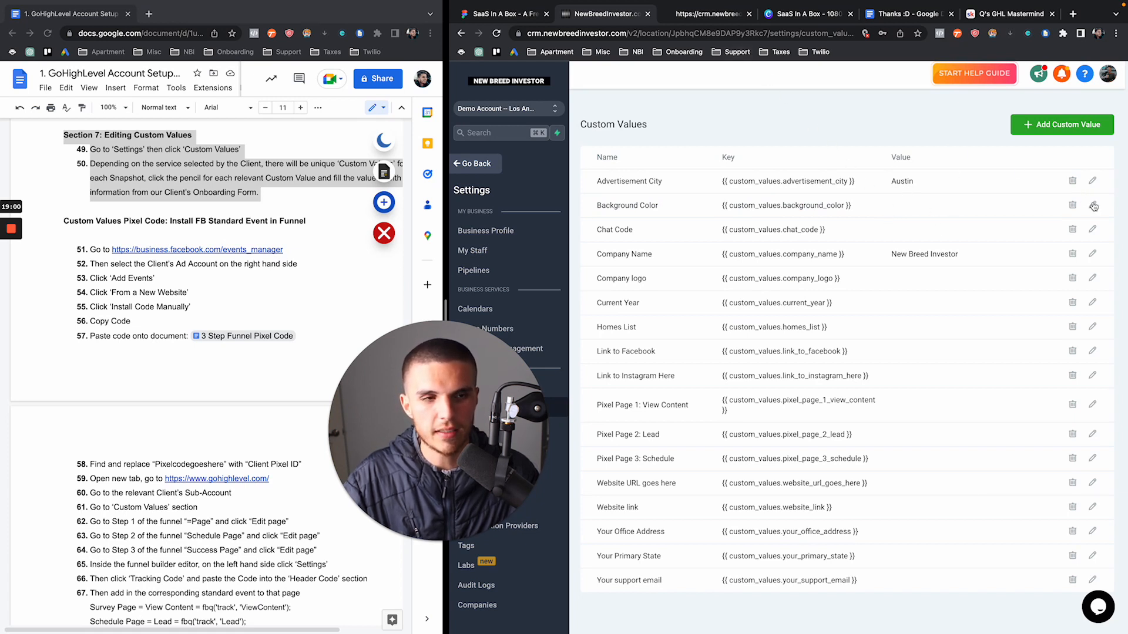
Search Google for 'hex color picker' in a new browser tab
left_click(1073, 13)
type("hex color")
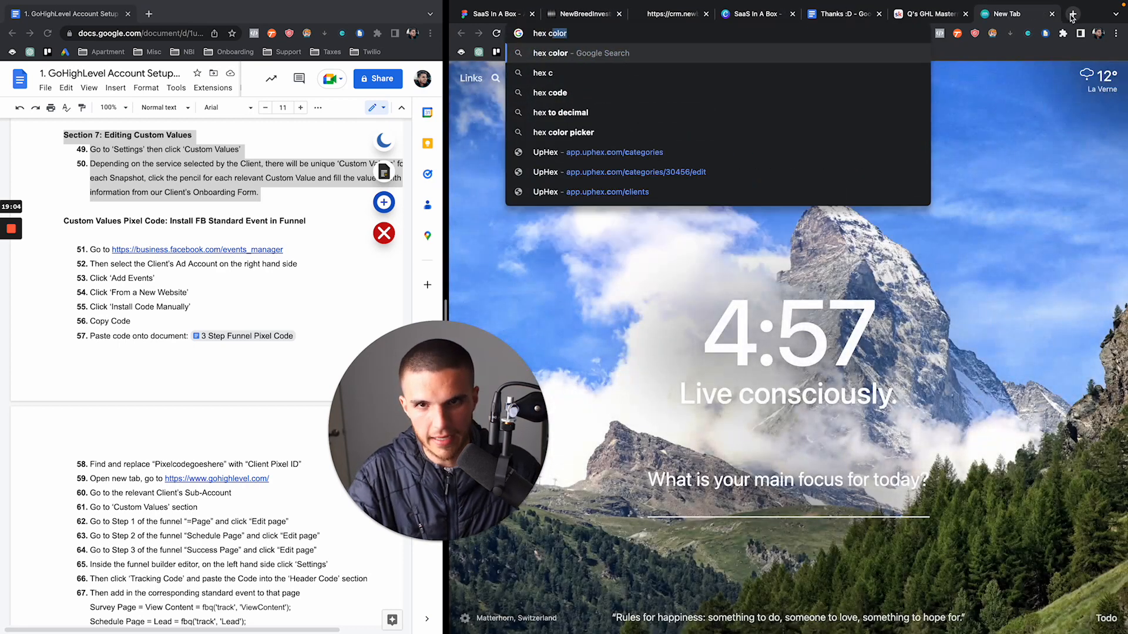
type(" picker")
key("Return")
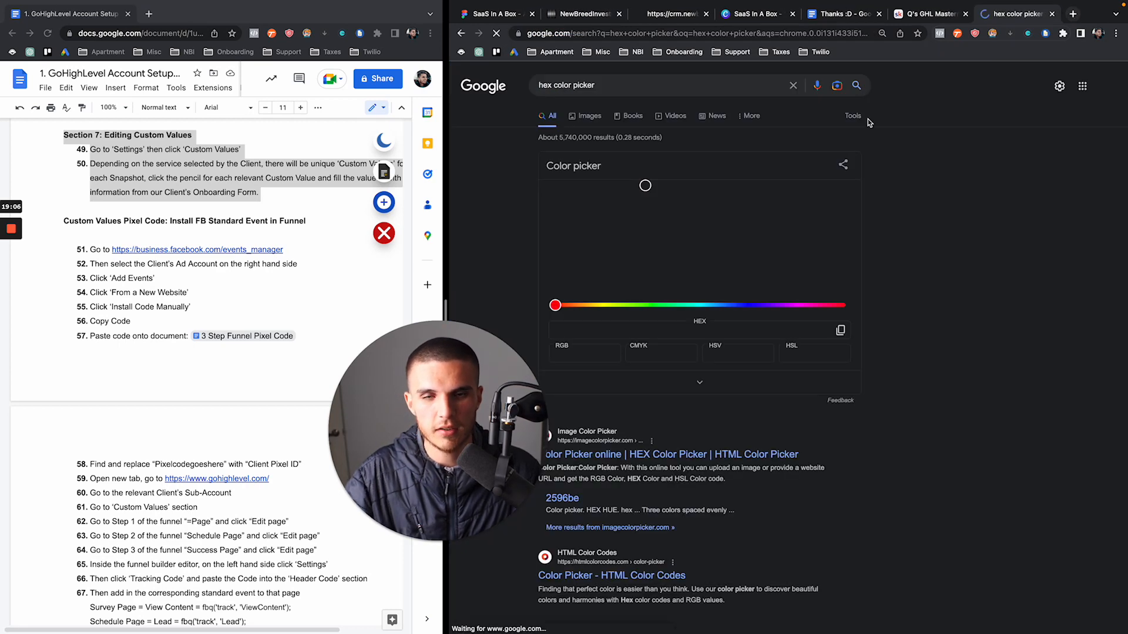
Pick blue #2403fc, copy its hex code, and open Background Color for editing
left_click_drag(590, 305, 756, 313)
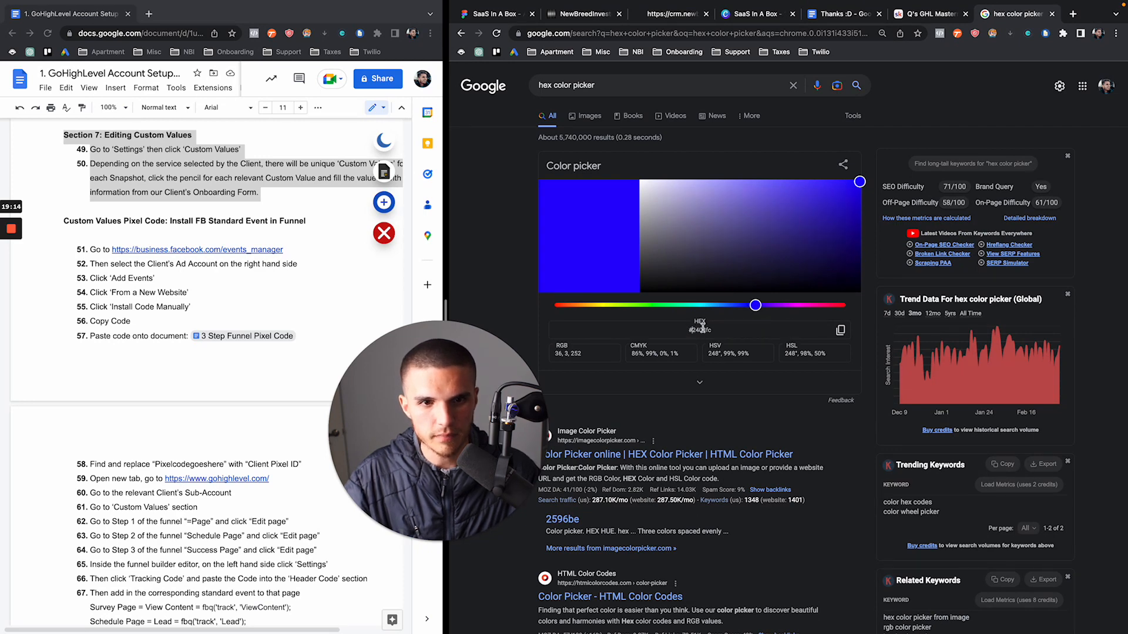
left_click_drag(710, 330, 690, 330)
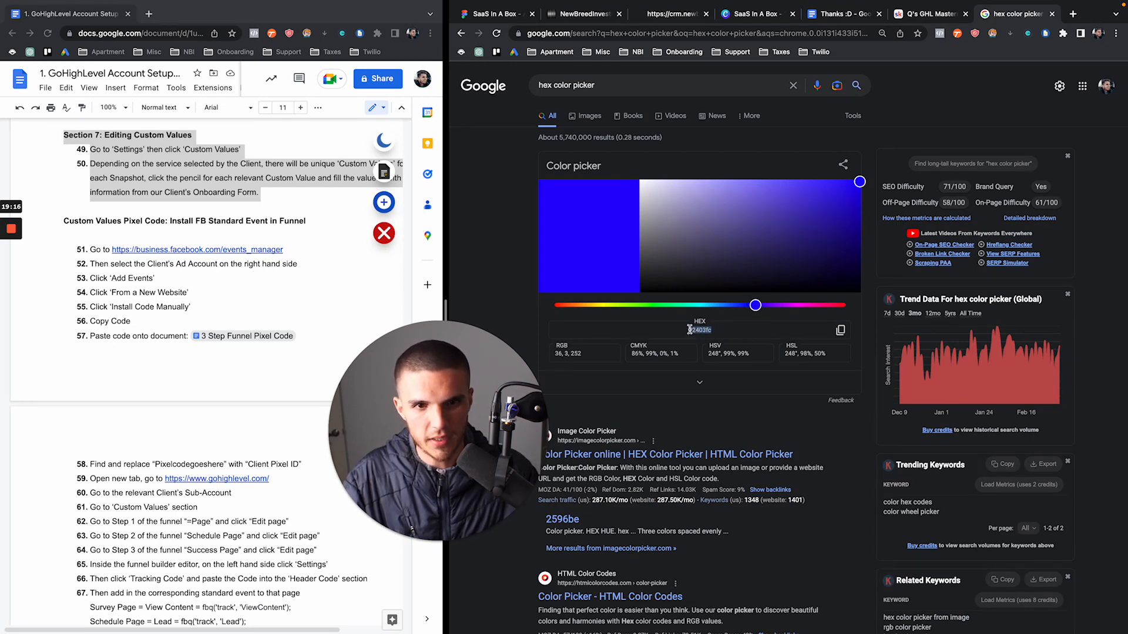
left_click(598, 18)
left_click(1091, 205)
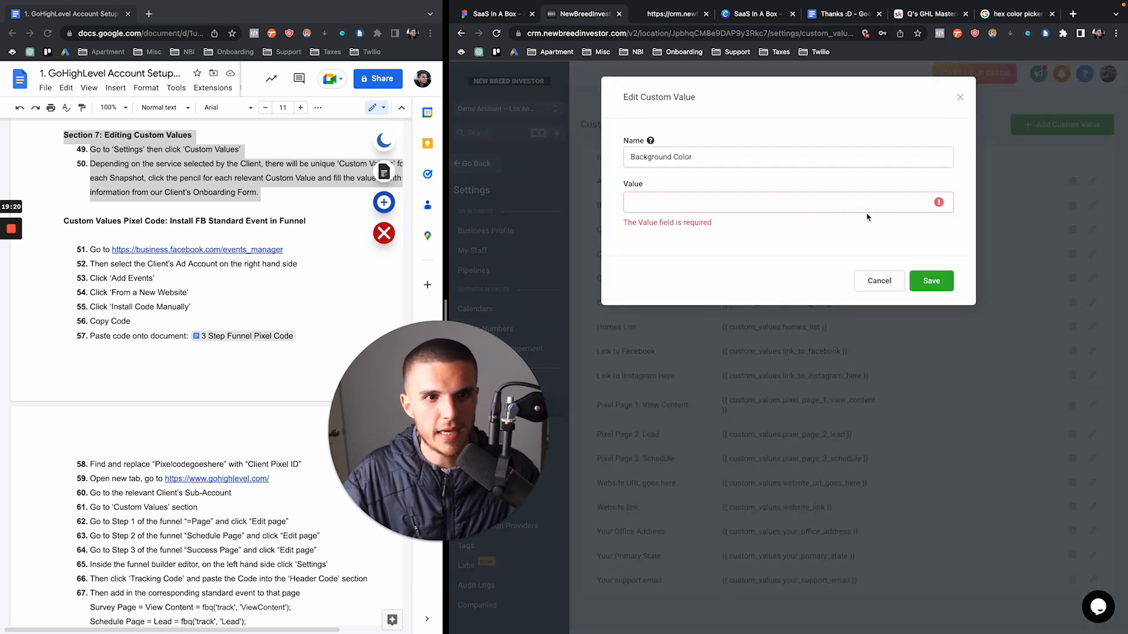
Paste 2403fc as the Background Color value, save, and reload the Austin homes preview
left_click(807, 193)
type("2493fc")
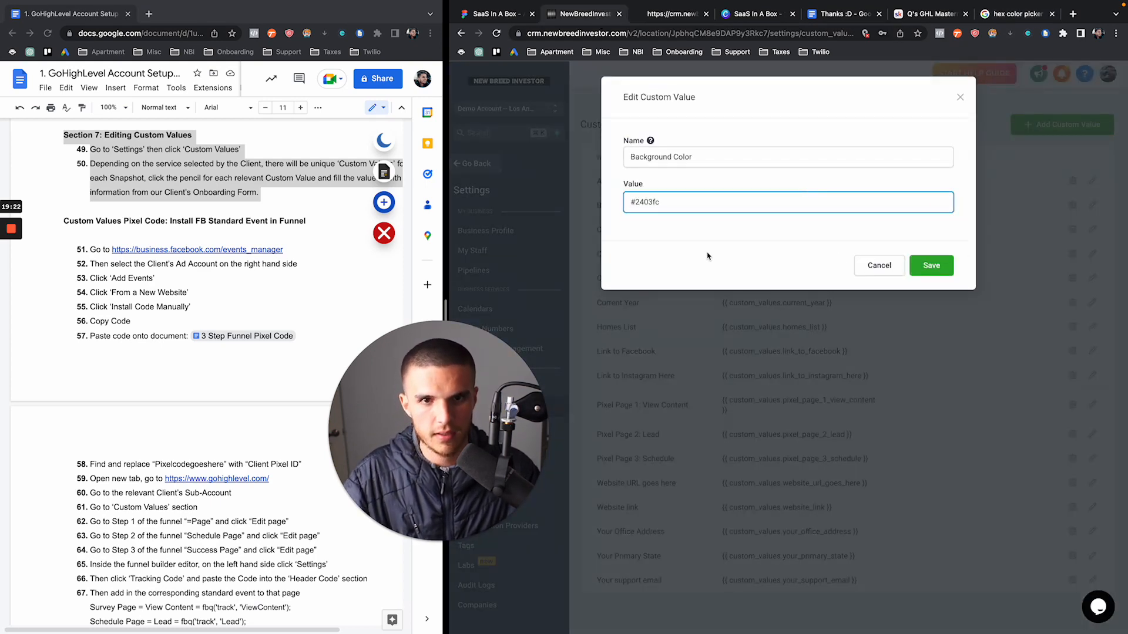
left_click(931, 266)
left_click(672, 17)
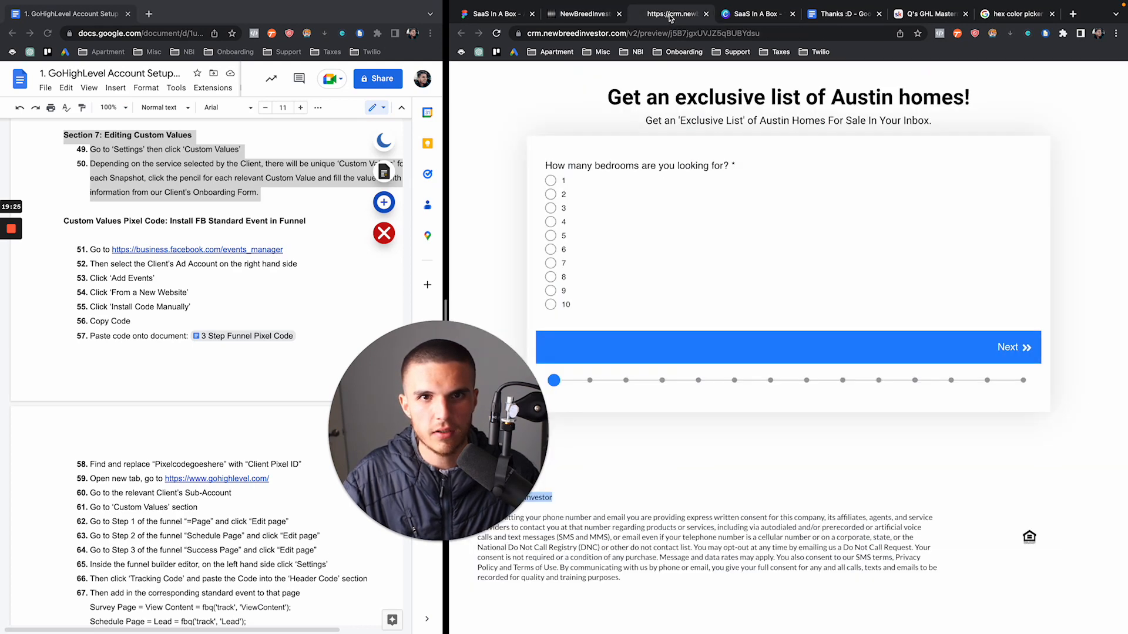
left_click(496, 34)
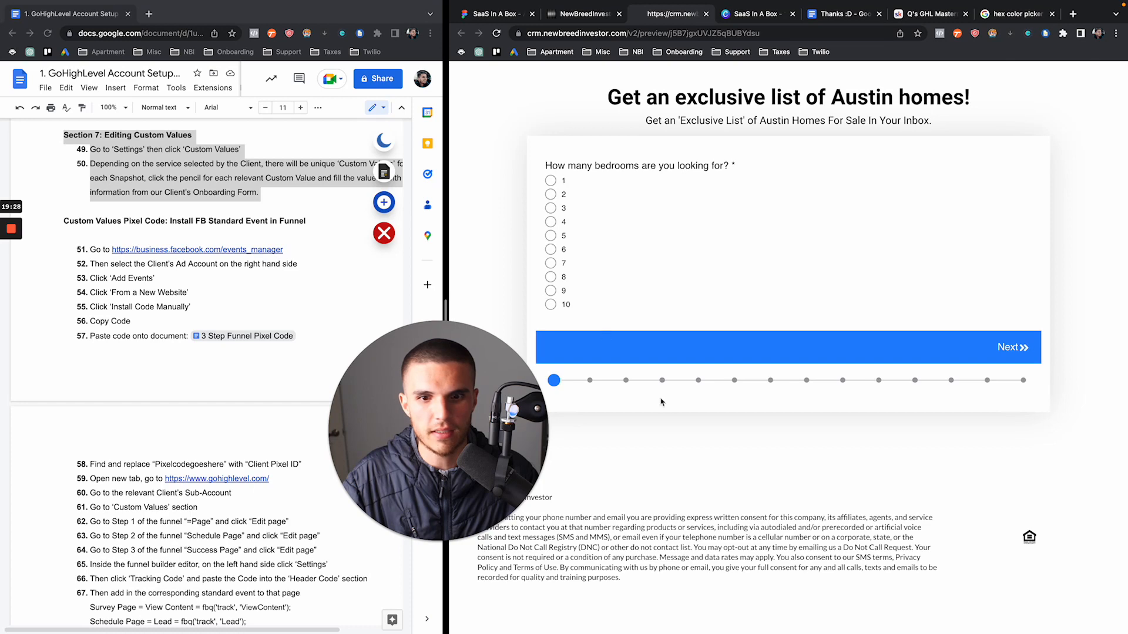
left_click(582, 14)
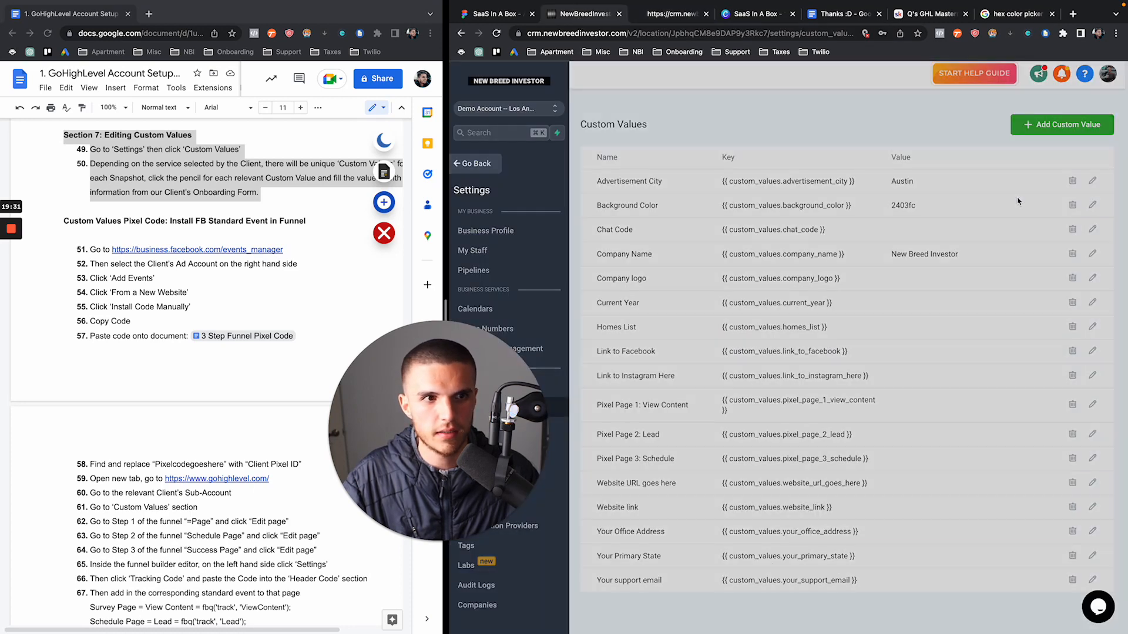
Add a leading # so the Background Color value reads #2403fc
left_click(1092, 205)
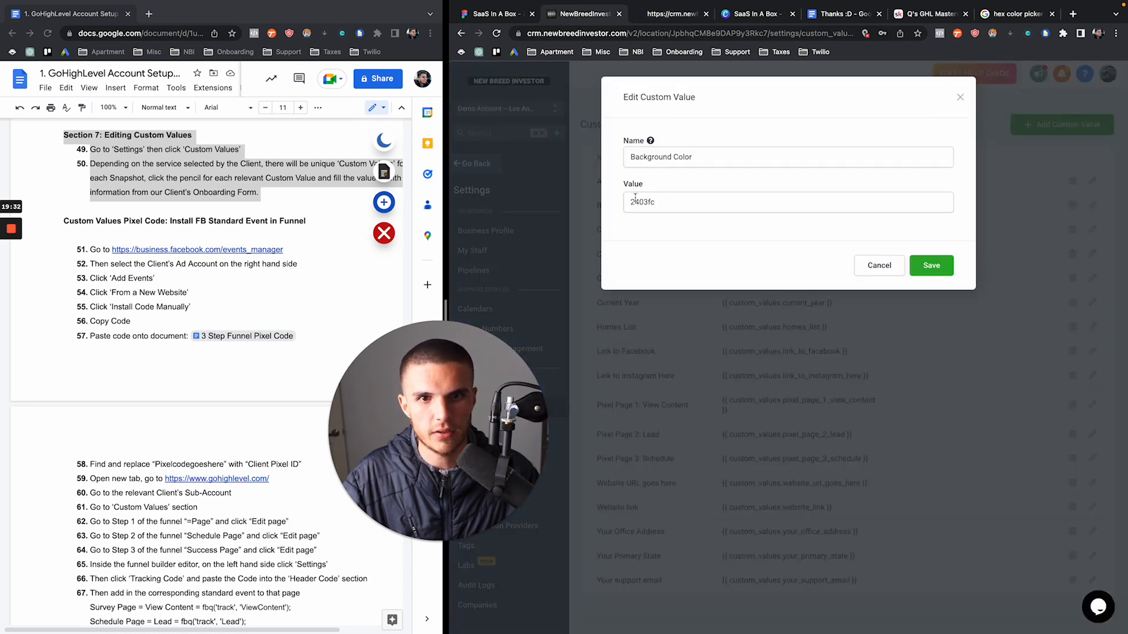
left_click(632, 201)
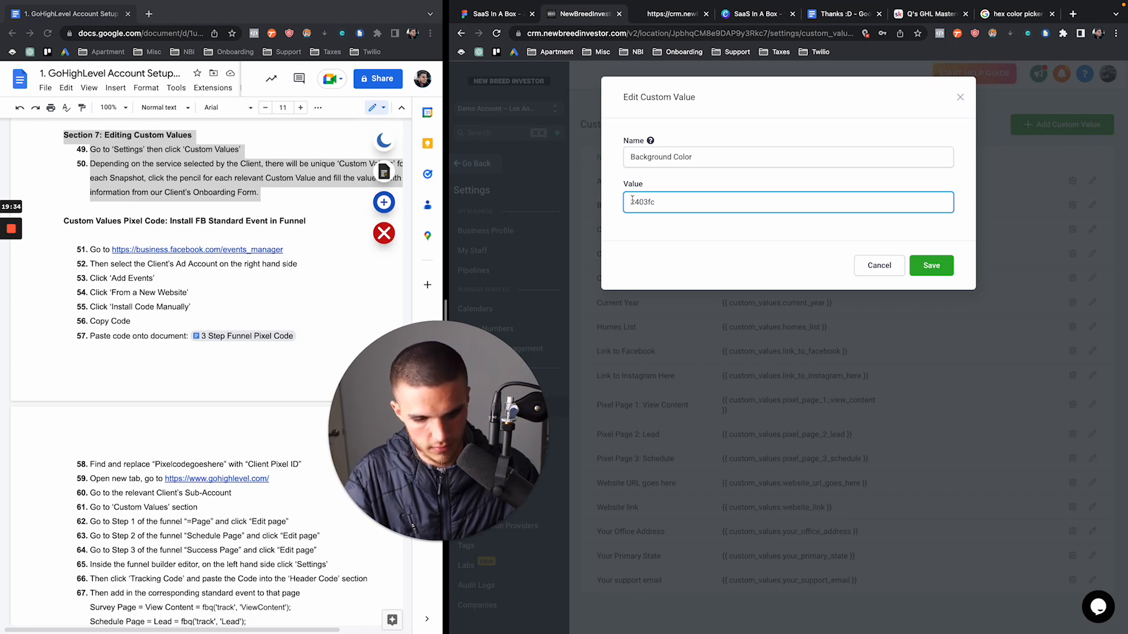
type("#")
left_click(947, 267)
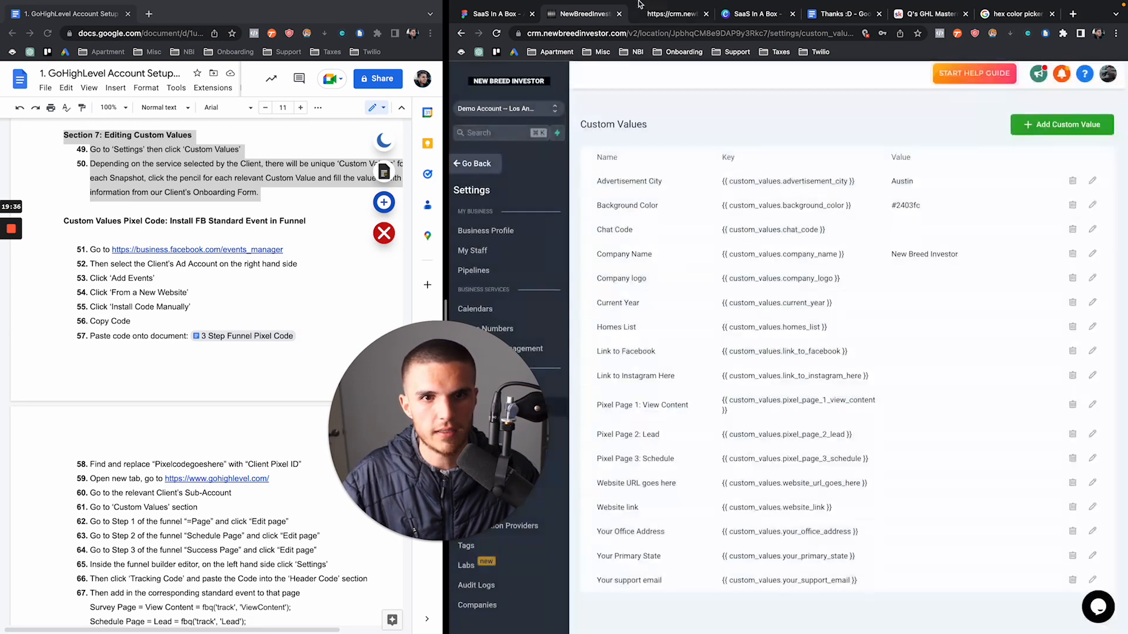
Reload the preview again, then leave Custom Values for the sub-account's main area
left_click(672, 13)
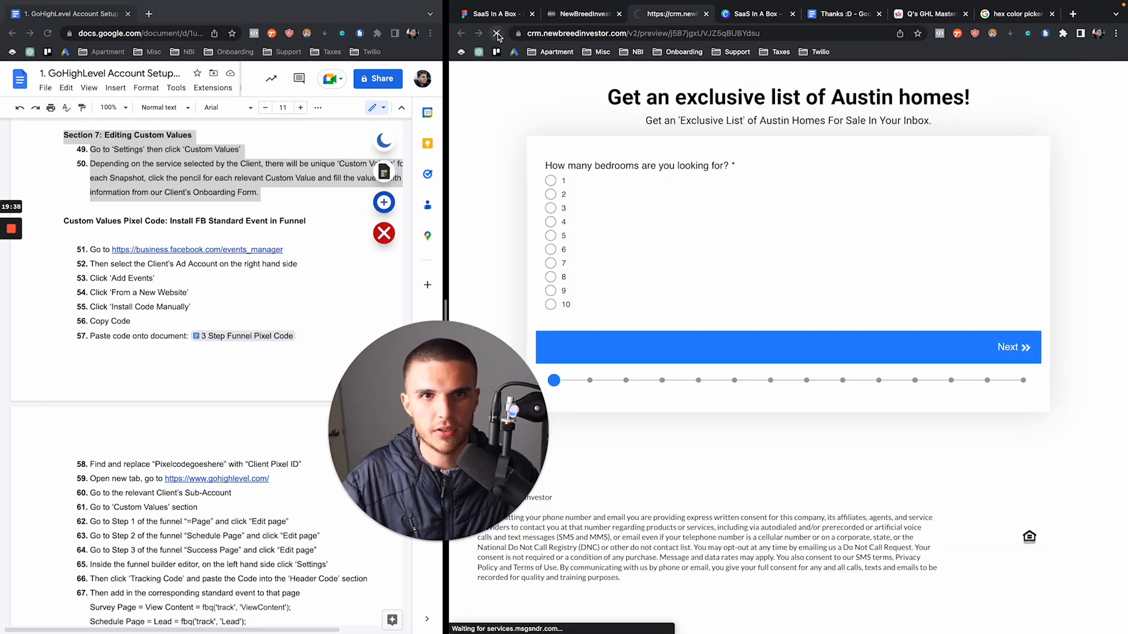
left_click(496, 33)
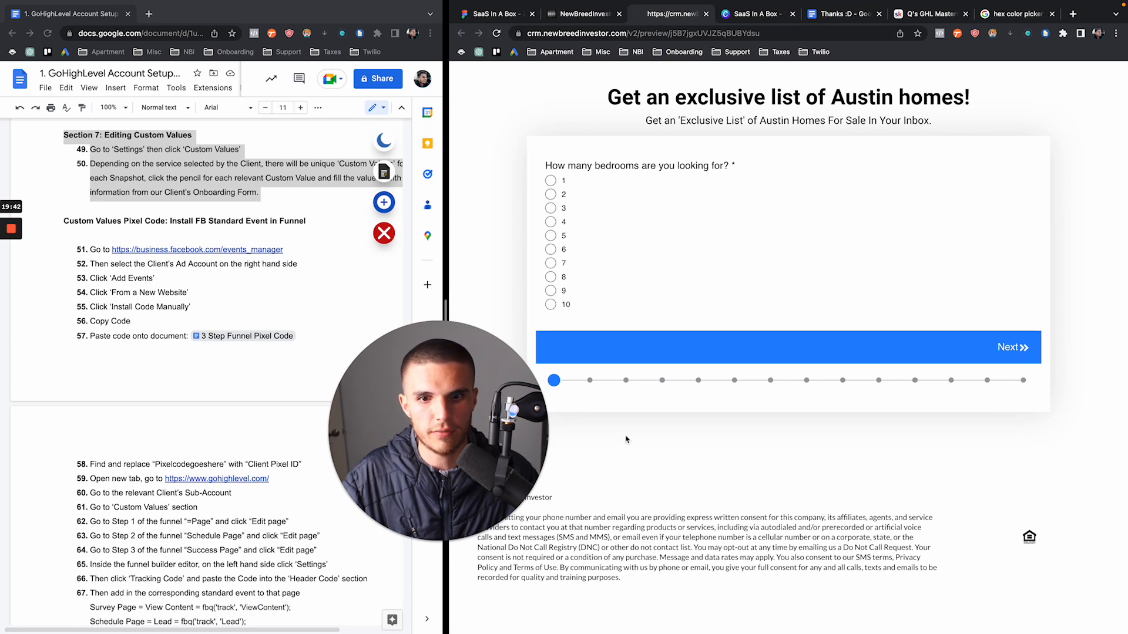
left_click(590, 15)
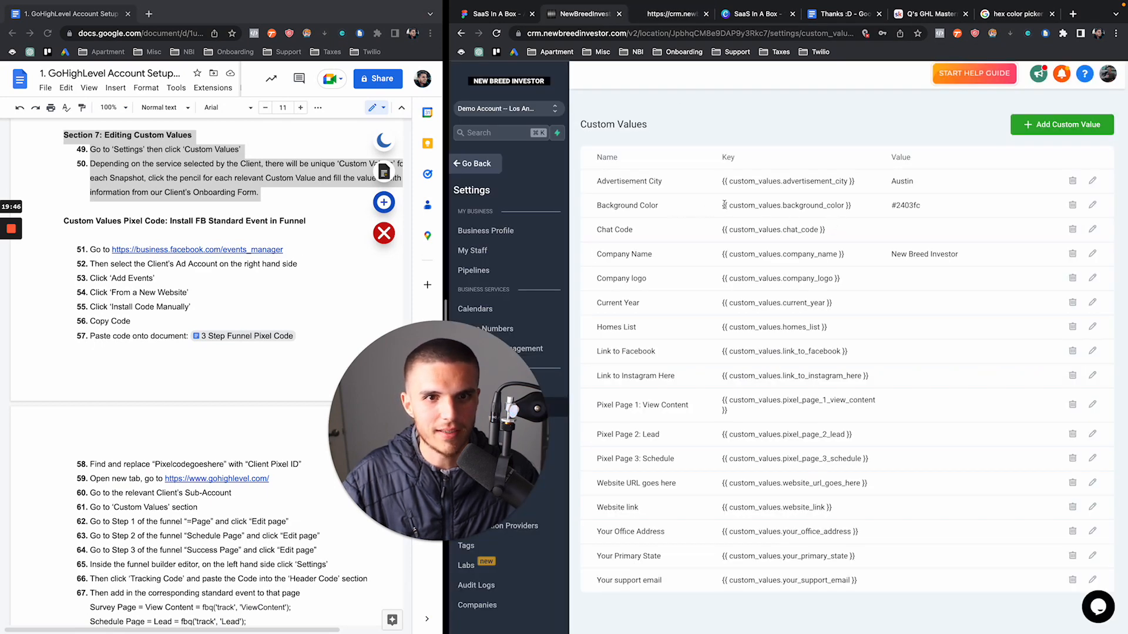
left_click_drag(714, 209, 899, 206)
left_click(485, 165)
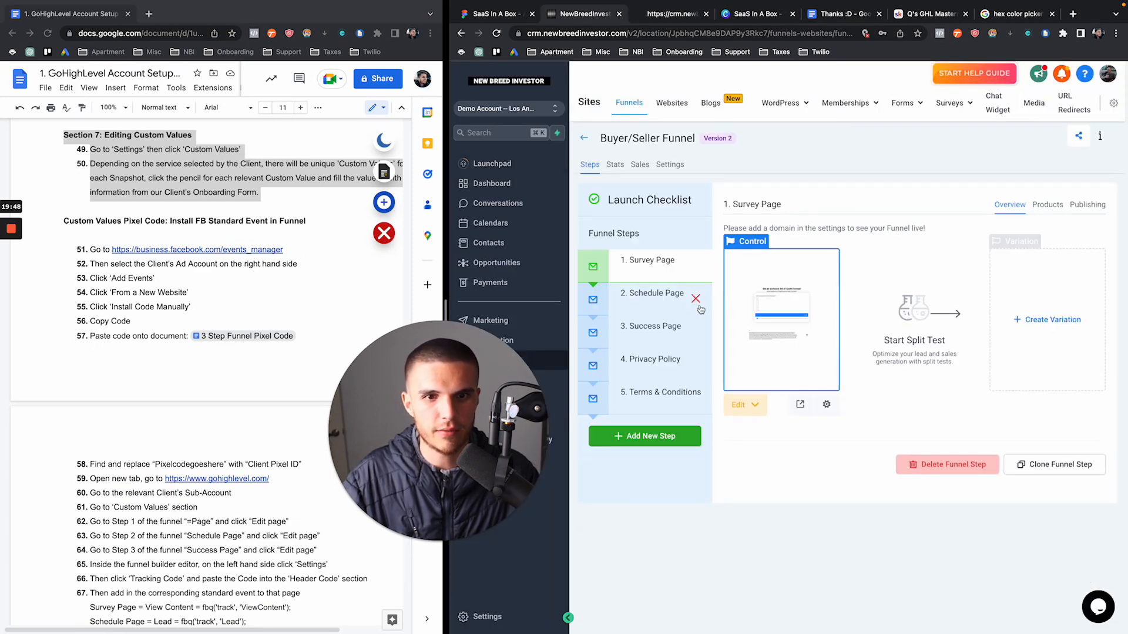
Preview the Survey Page, then open it in the page builder
left_click(802, 415)
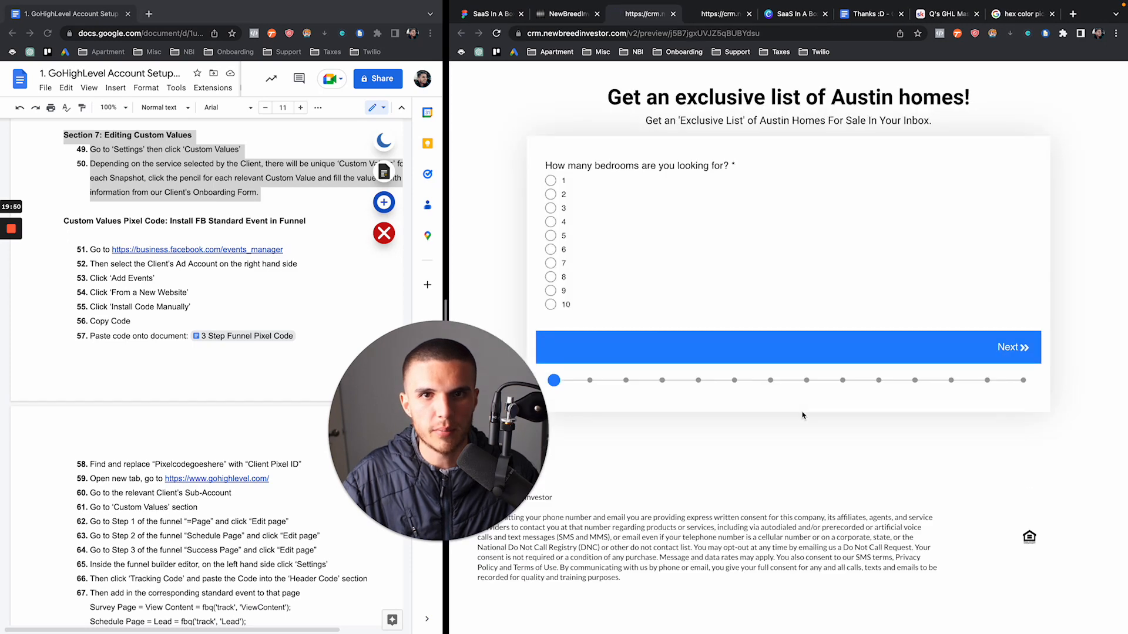
left_click(572, 16)
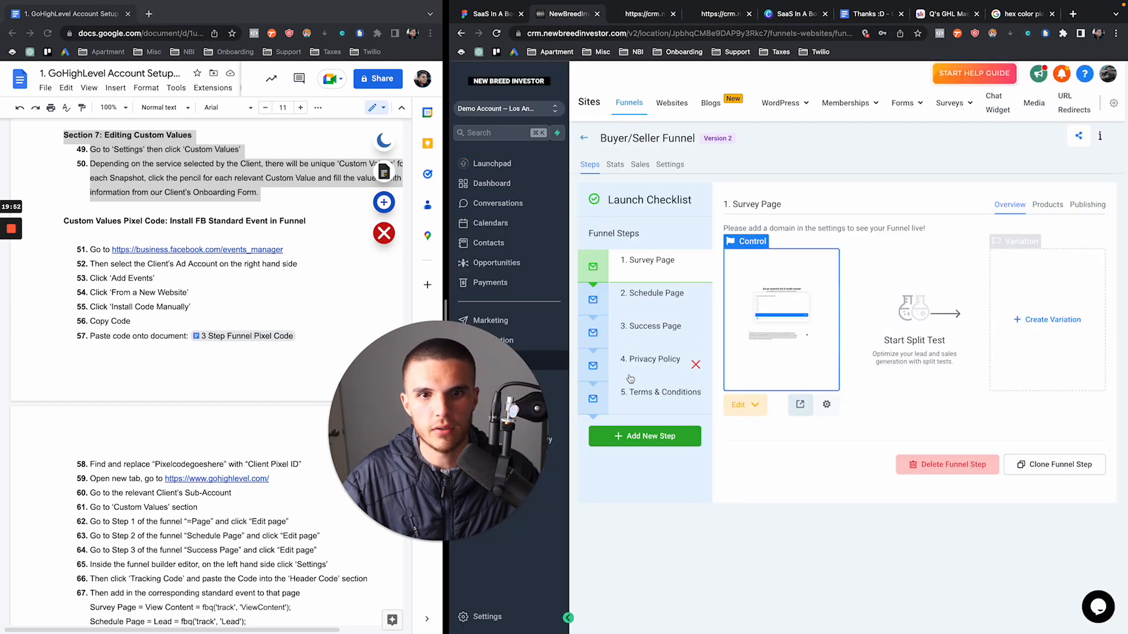
left_click(739, 404)
left_click(743, 430)
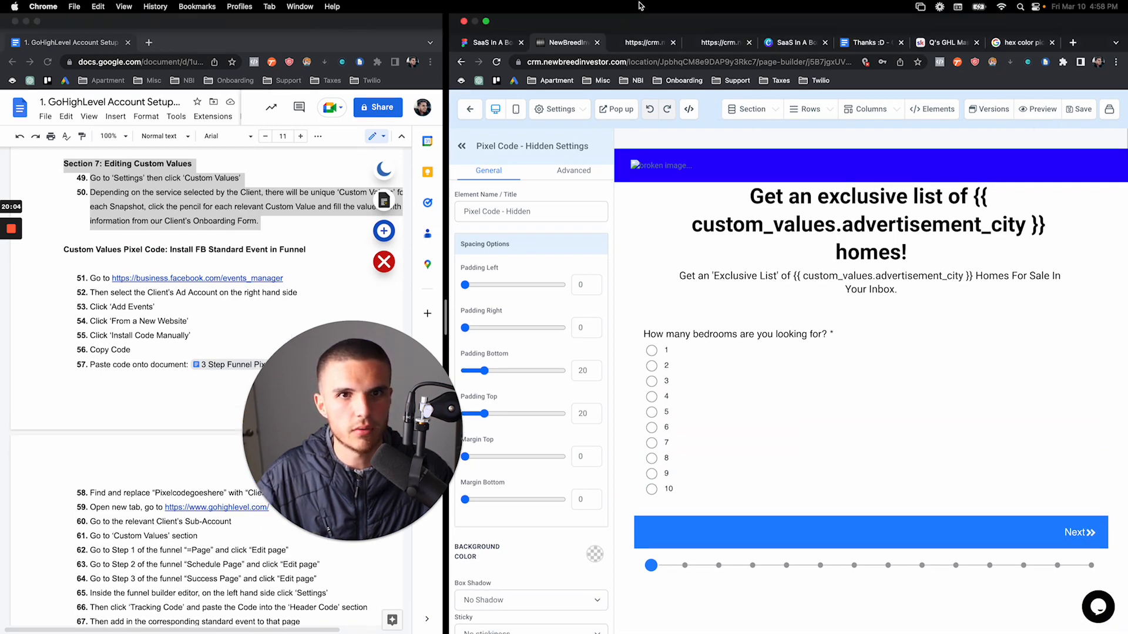
Select the survey preview's URL and open Chrome's File menu
left_click(693, 13)
left_click(690, 59)
key("super+c")
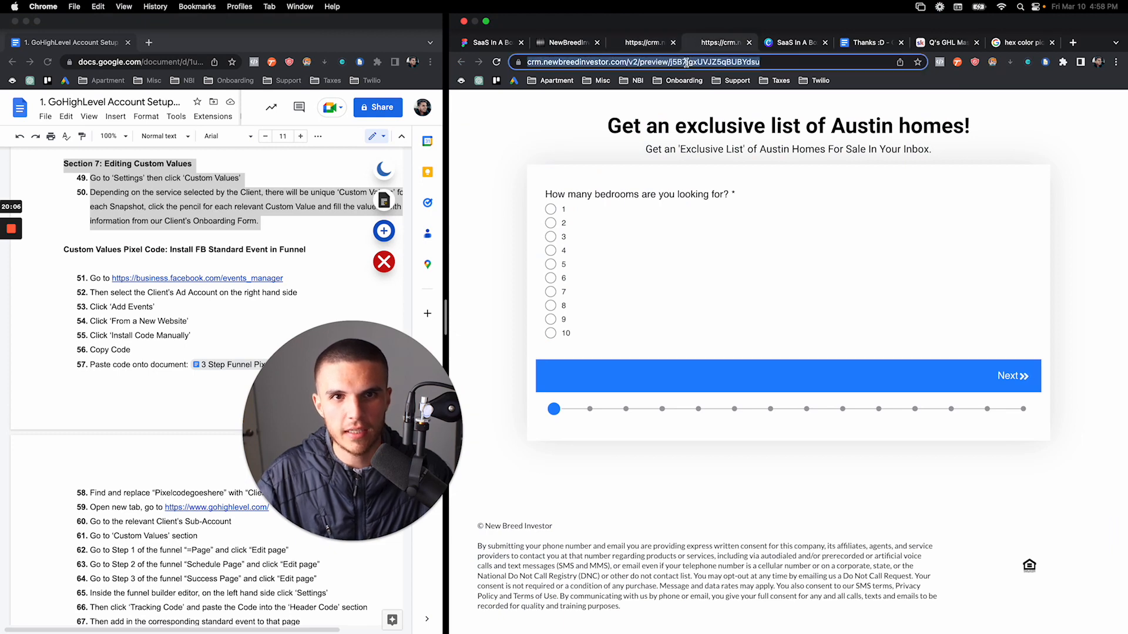
left_click(73, 7)
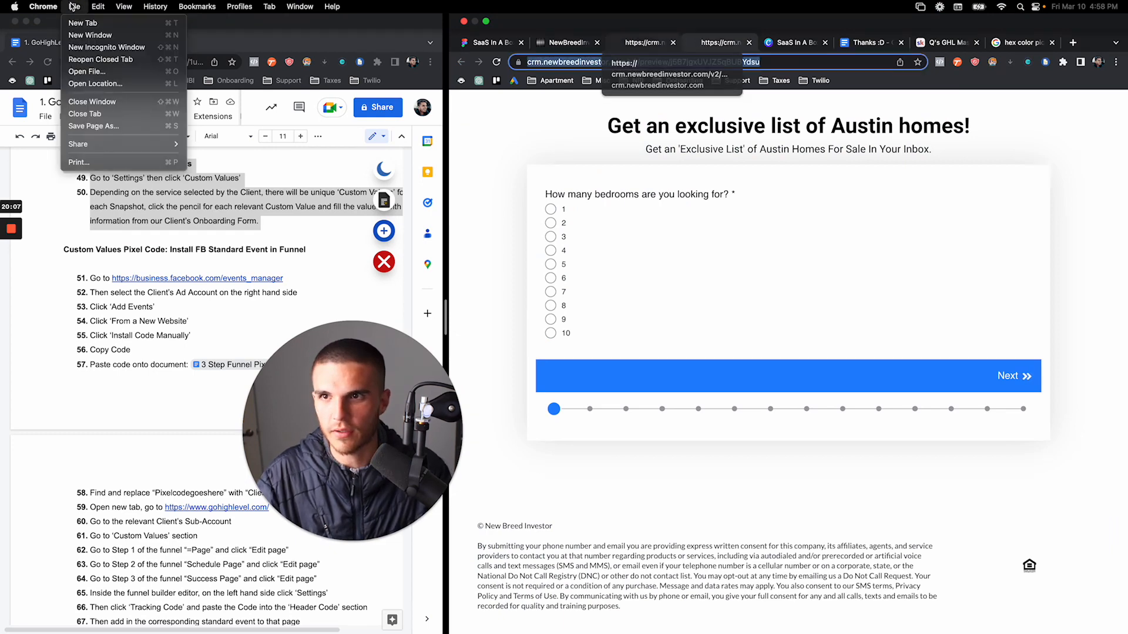
left_click(106, 47)
key("super+v")
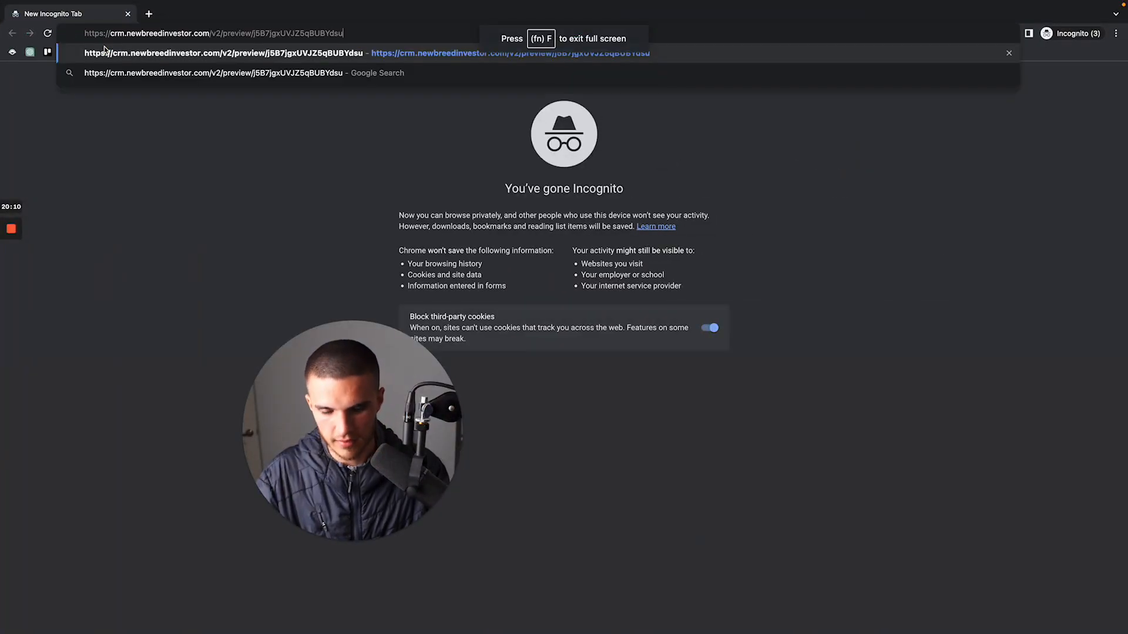
key("Return")
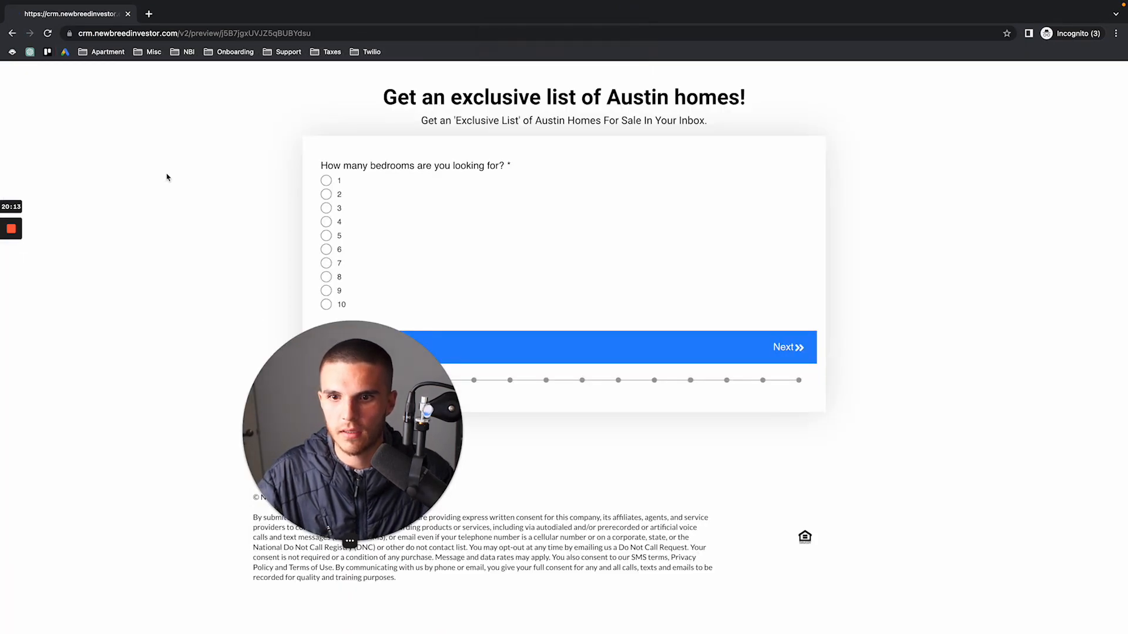
left_click(48, 35)
double_click(335, 31)
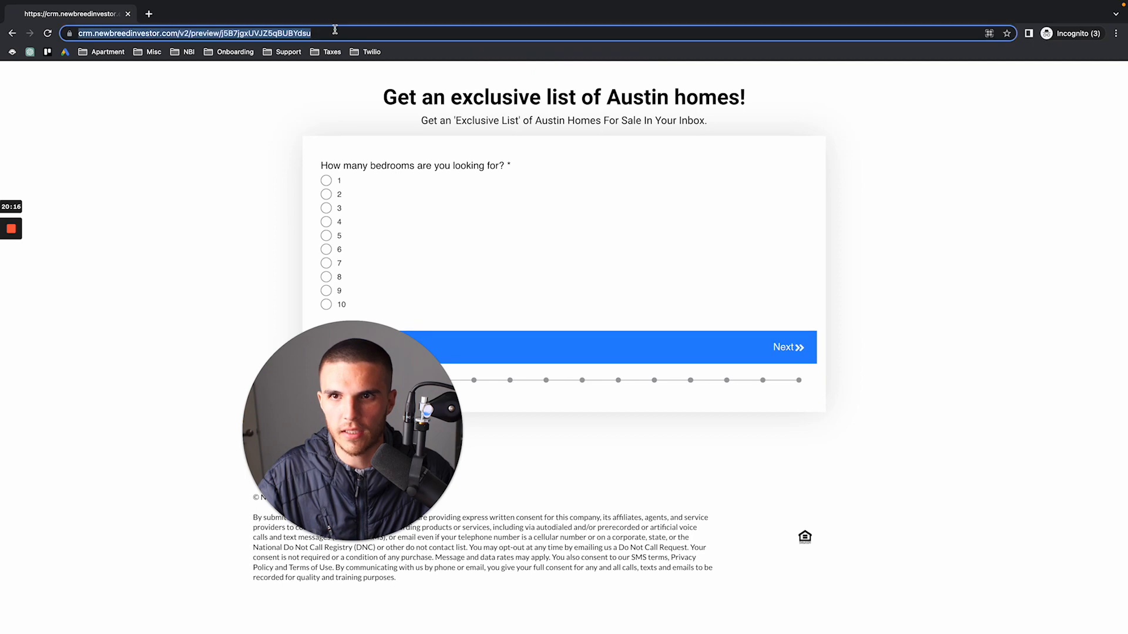
left_click(335, 30)
key("Return")
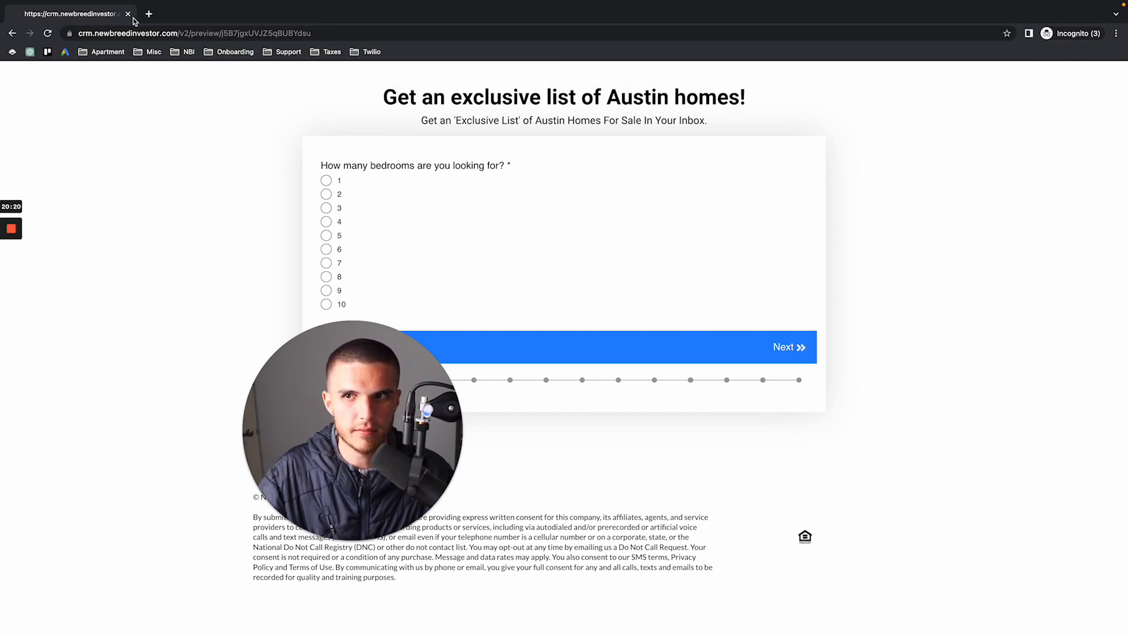
left_click(128, 14)
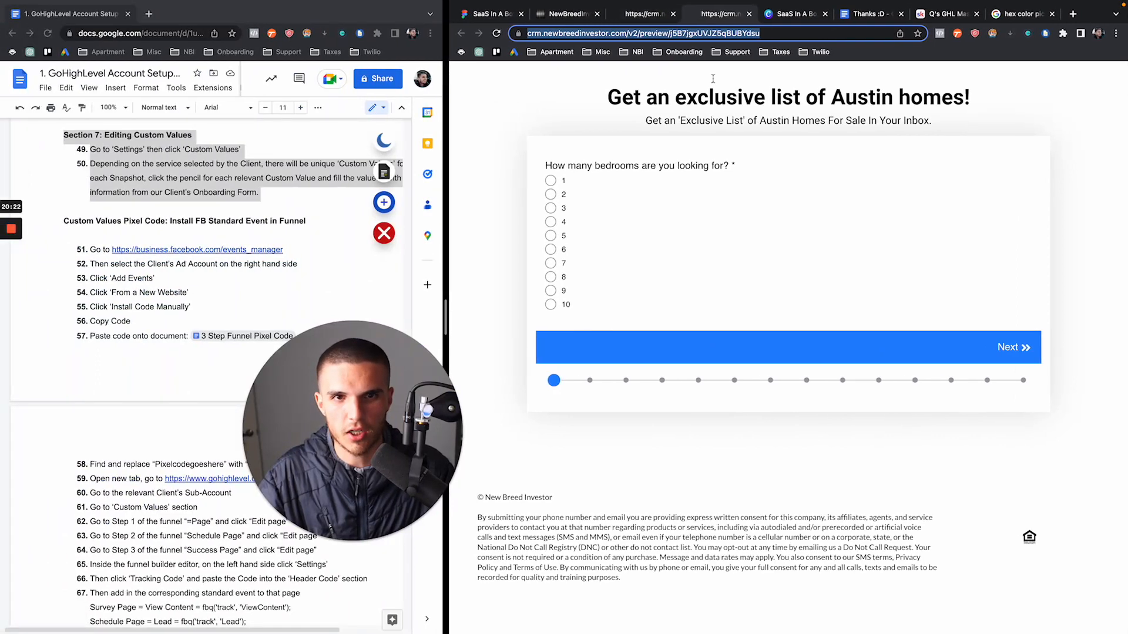
Exit the page builder and go to Settings > Custom Values
left_click(568, 13)
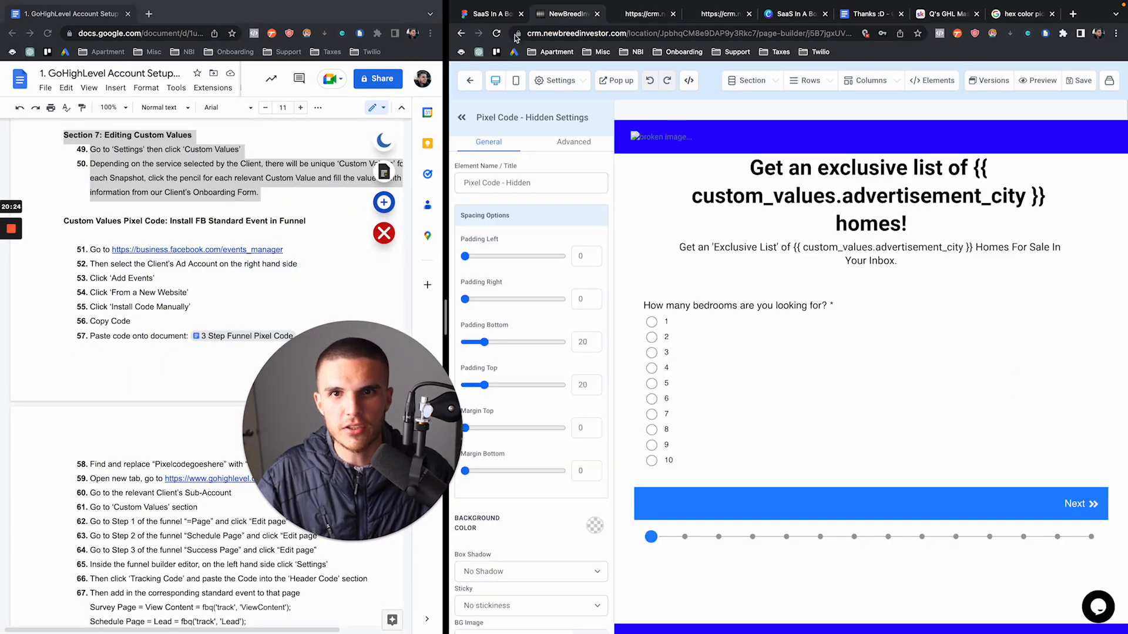
left_click(470, 80)
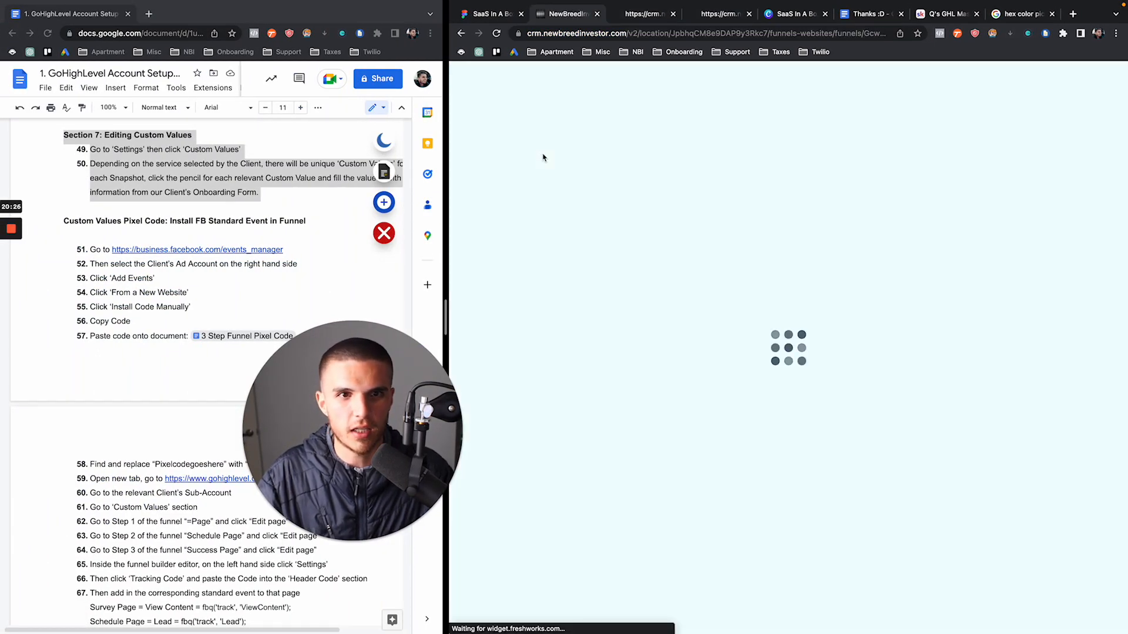
left_click(508, 614)
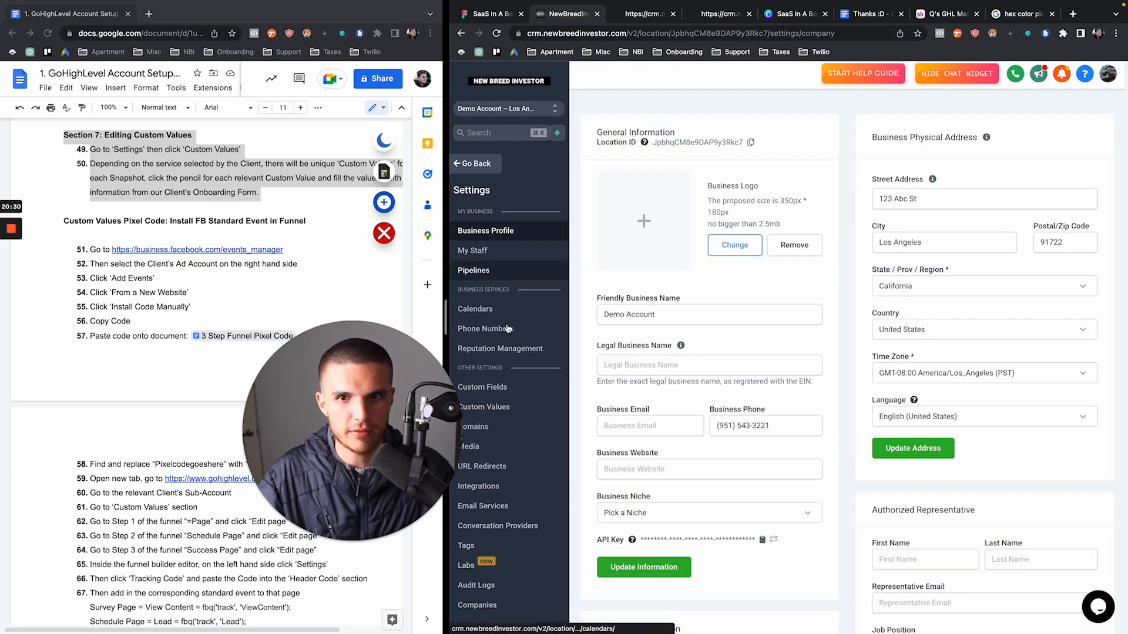
left_click(516, 408)
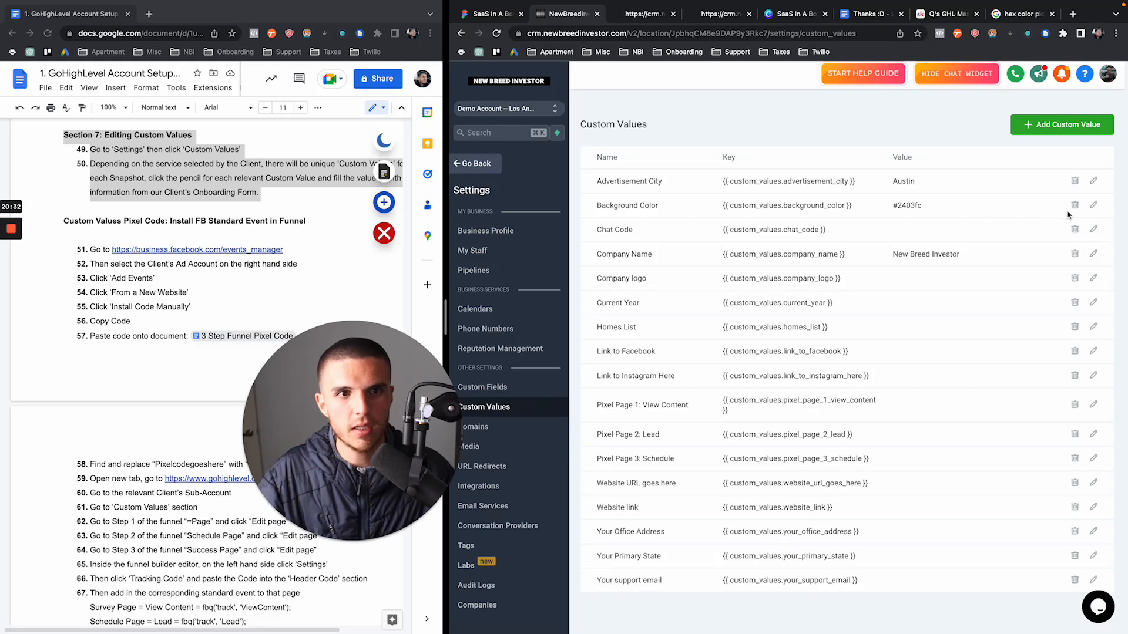
Replace the Background Color value #2403fc with 'Input color here' and save
left_click(1093, 205)
left_click_drag(670, 202, 580, 209)
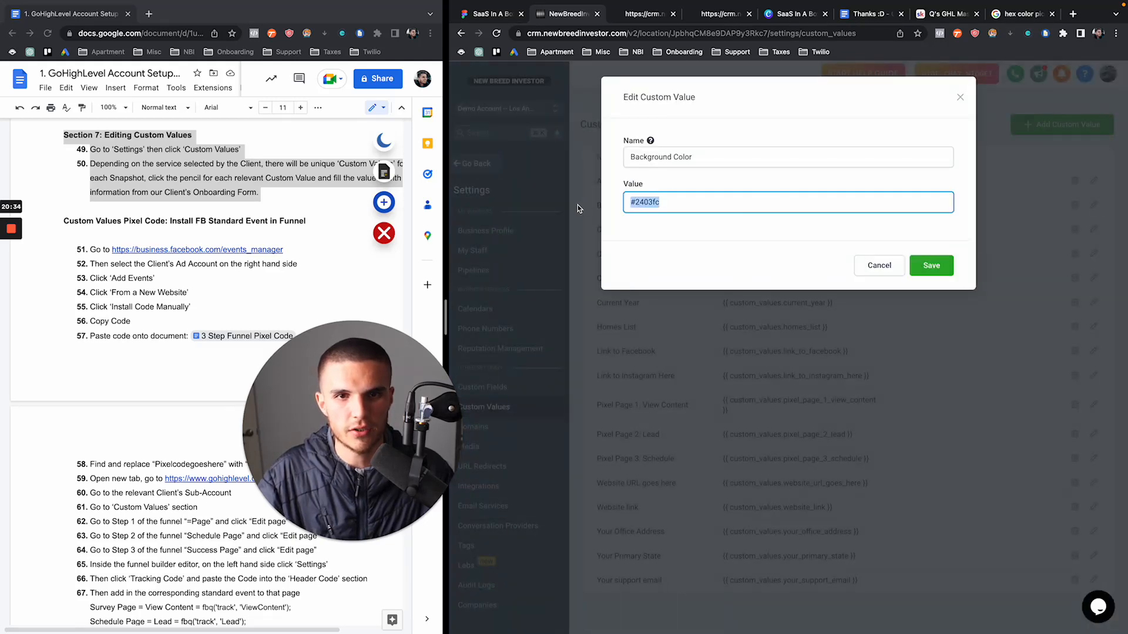
key("BackSpace")
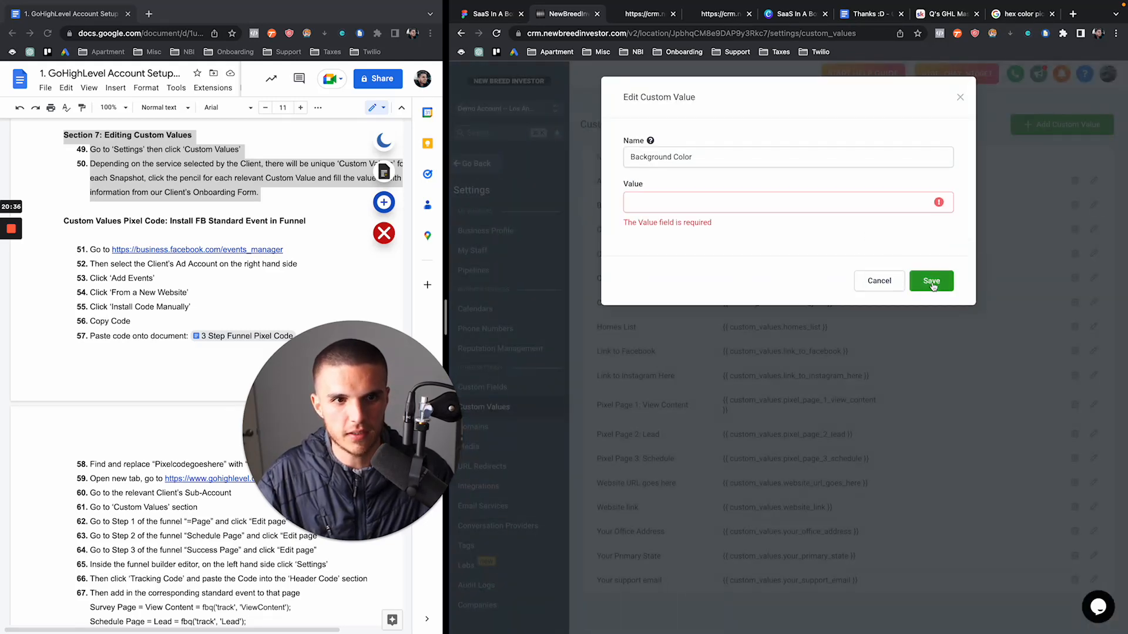
left_click(782, 208)
type("Input color here")
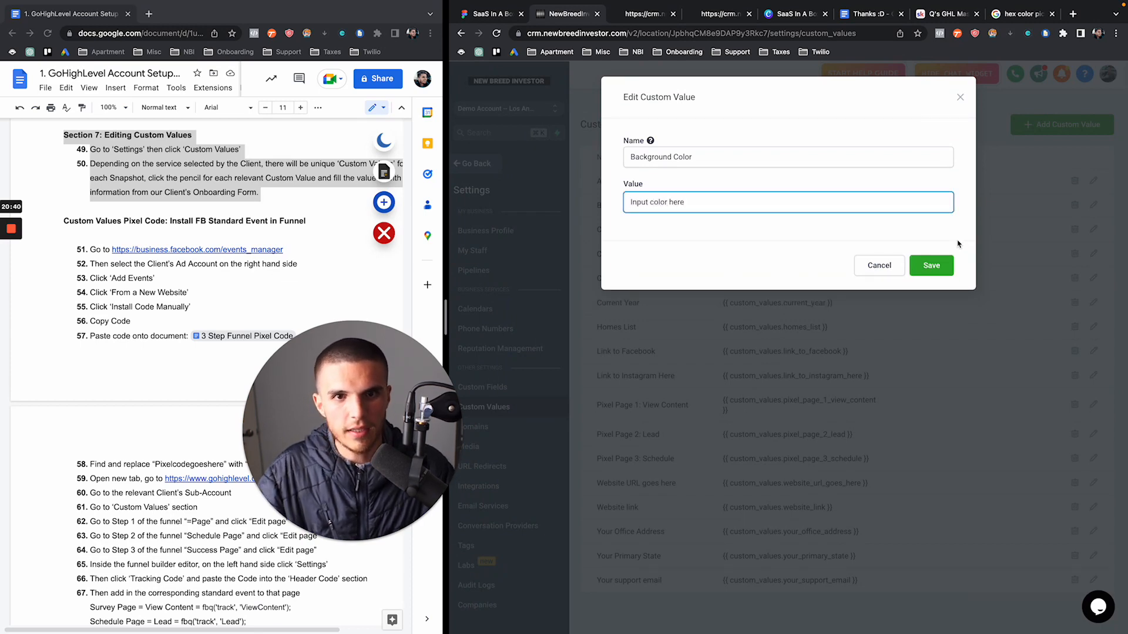
left_click(937, 265)
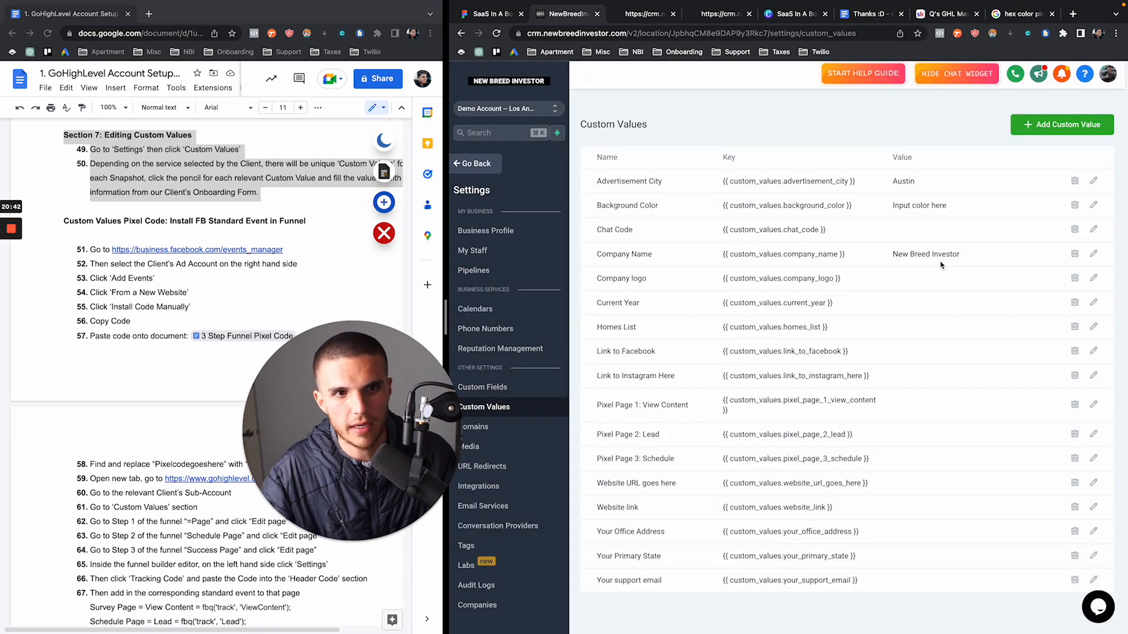
left_click_drag(892, 206, 938, 206)
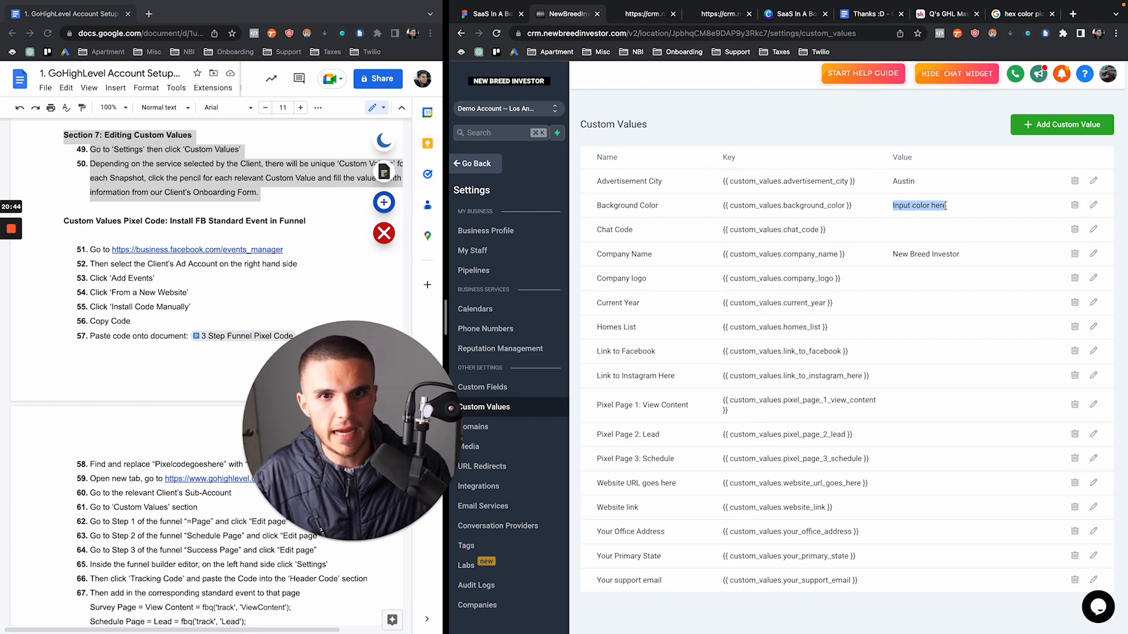
left_click(890, 227)
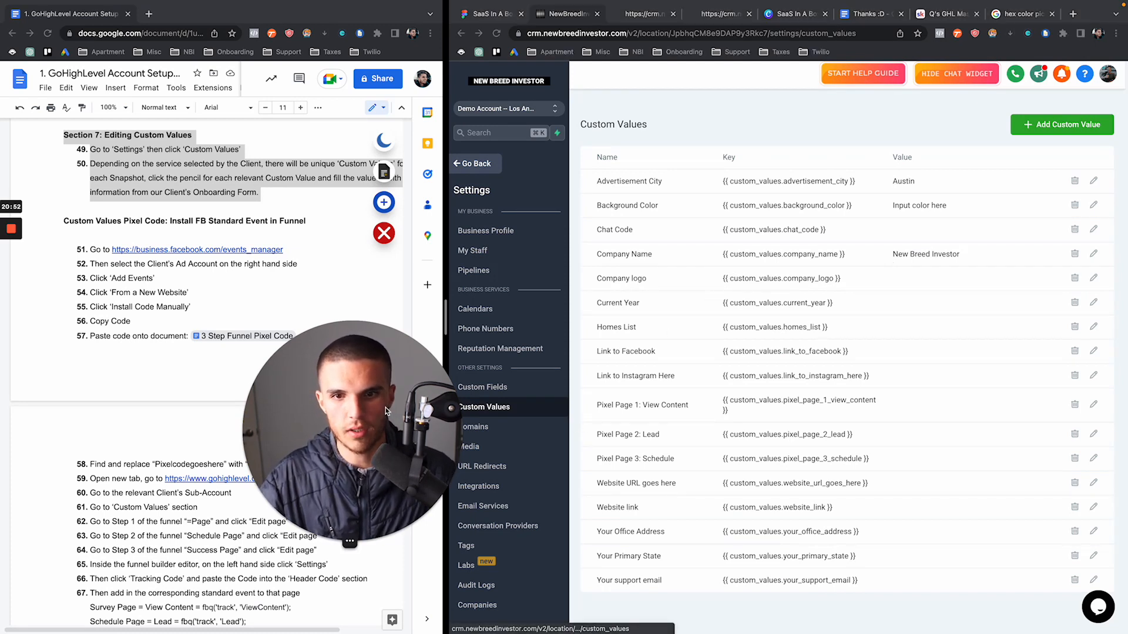
Close the duplicate Austin homes preview tab and return to Custom Values
left_click(658, 16)
left_click(747, 16)
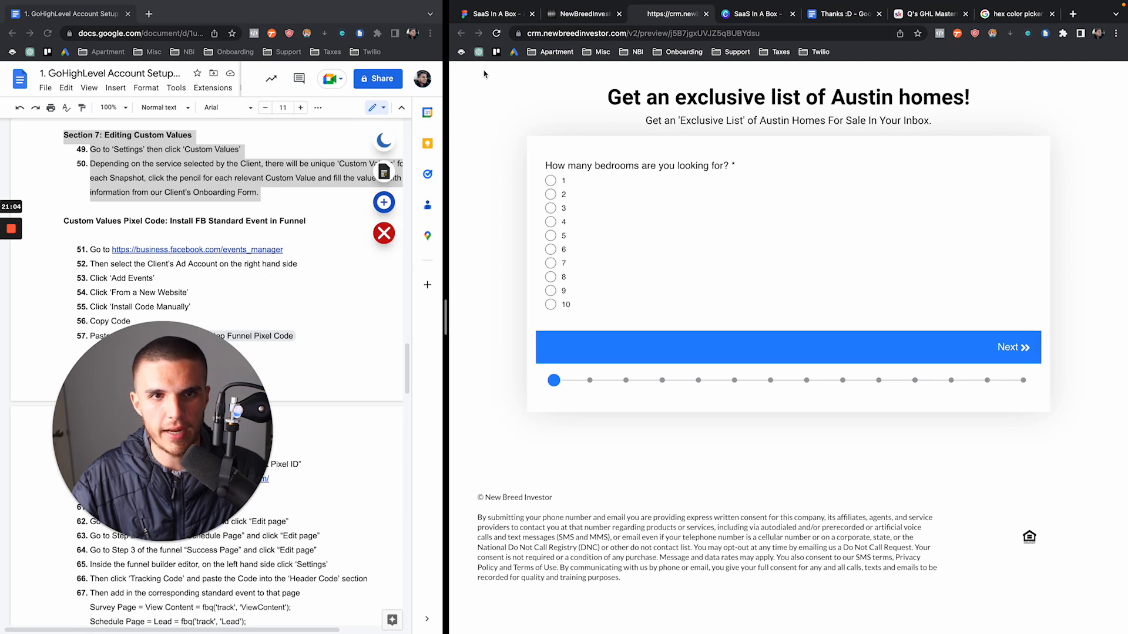
left_click(582, 22)
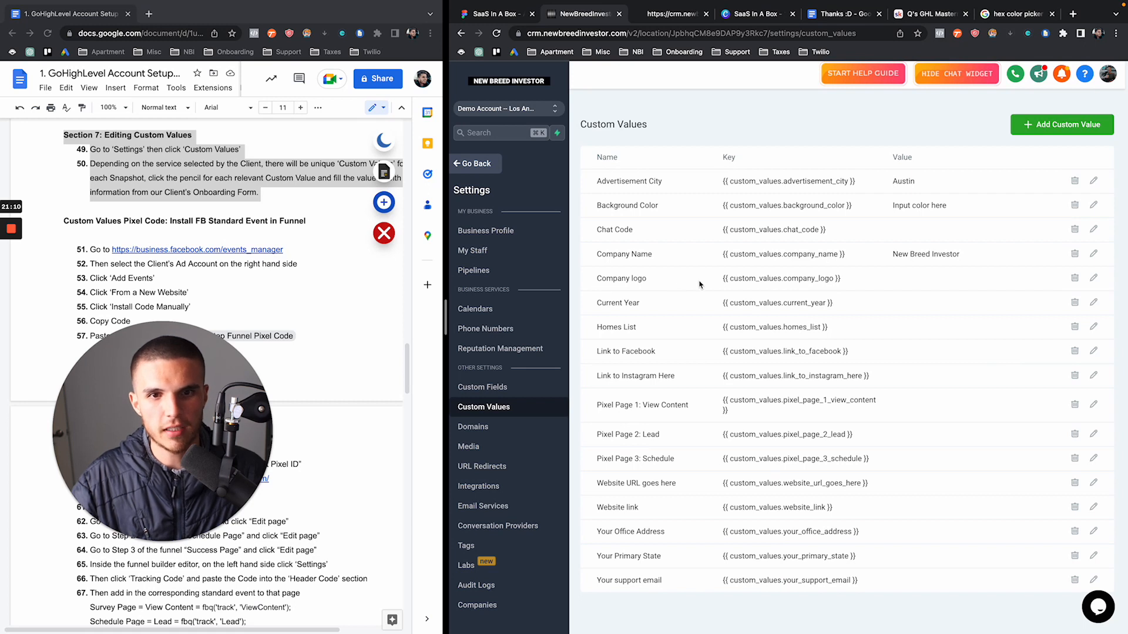
left_click_drag(713, 284, 856, 283)
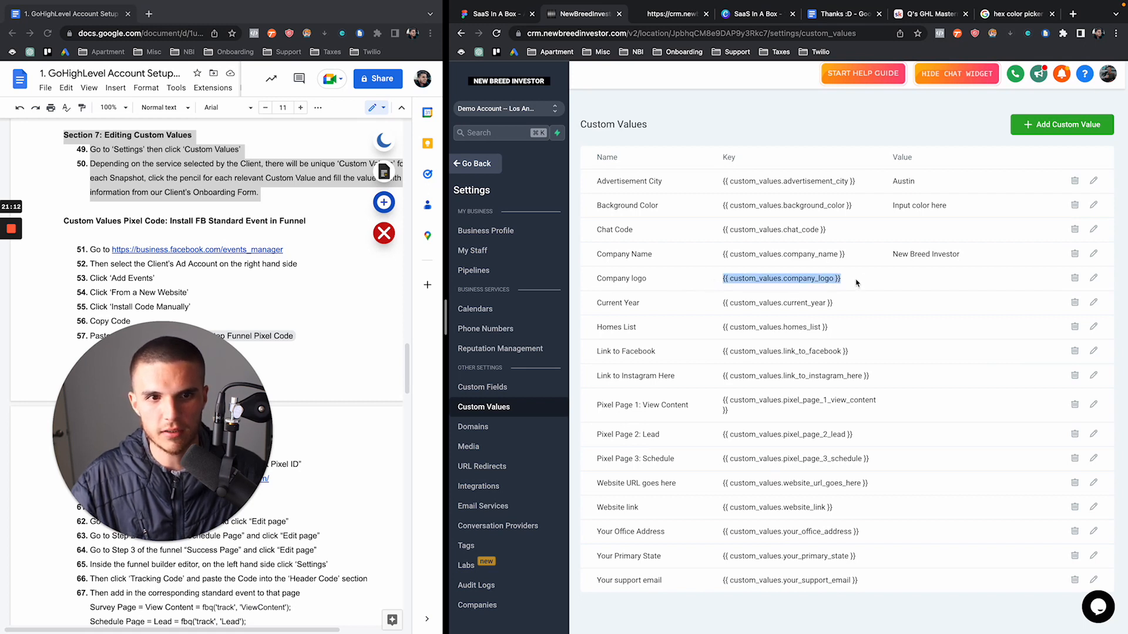
Upload NBI.png to the media library and copy its image link
left_click(856, 283)
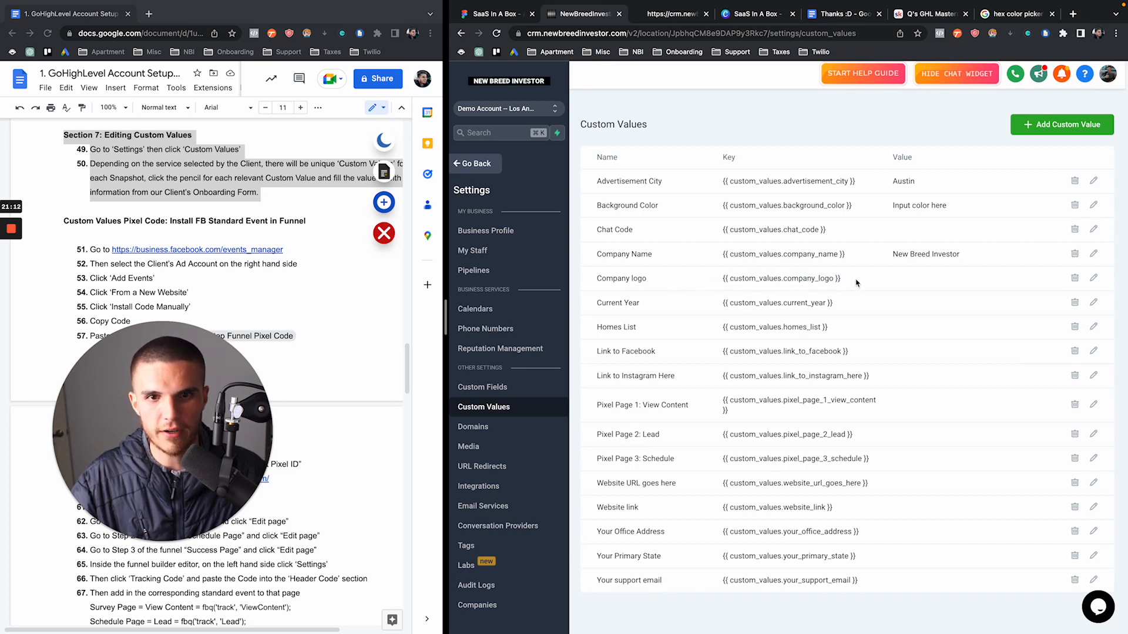
left_click(502, 450)
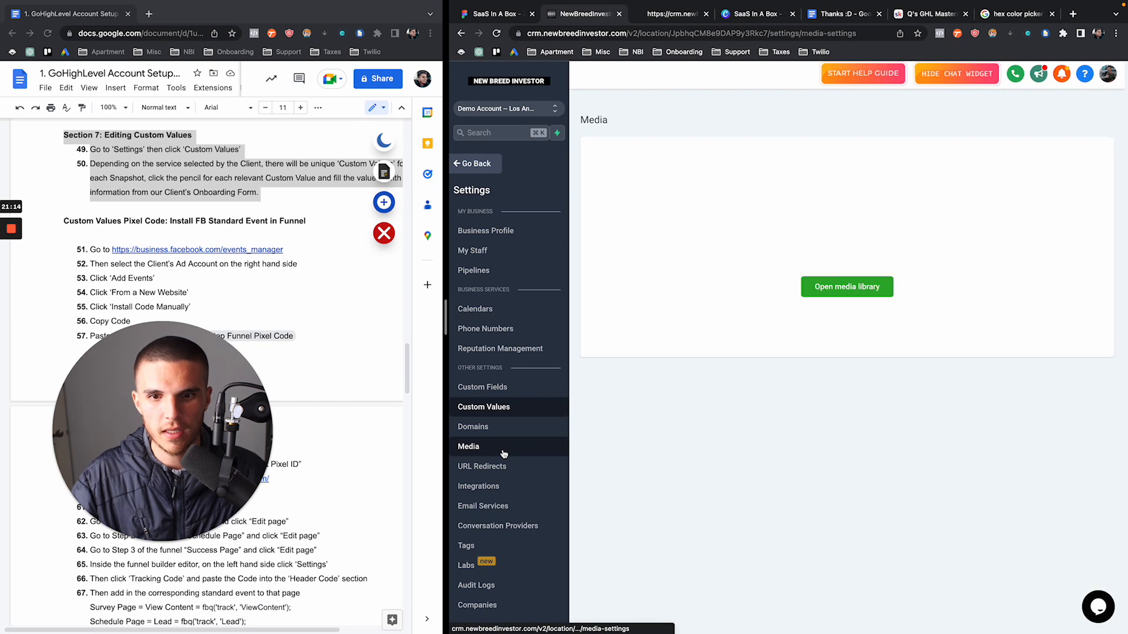
left_click(808, 286)
left_click(1087, 106)
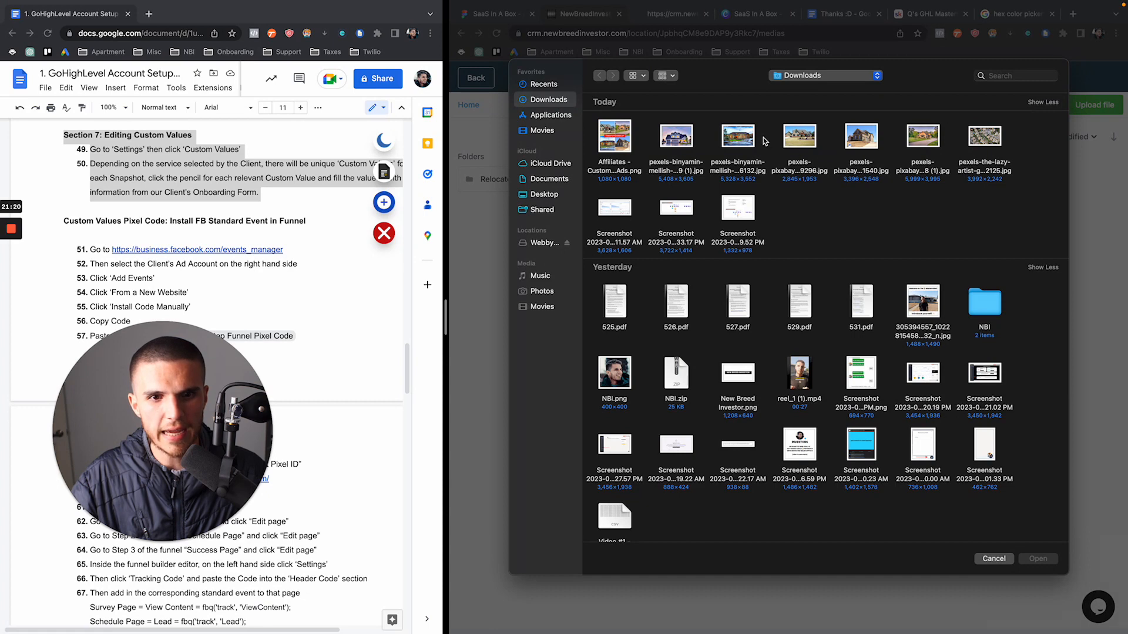
double_click(618, 383)
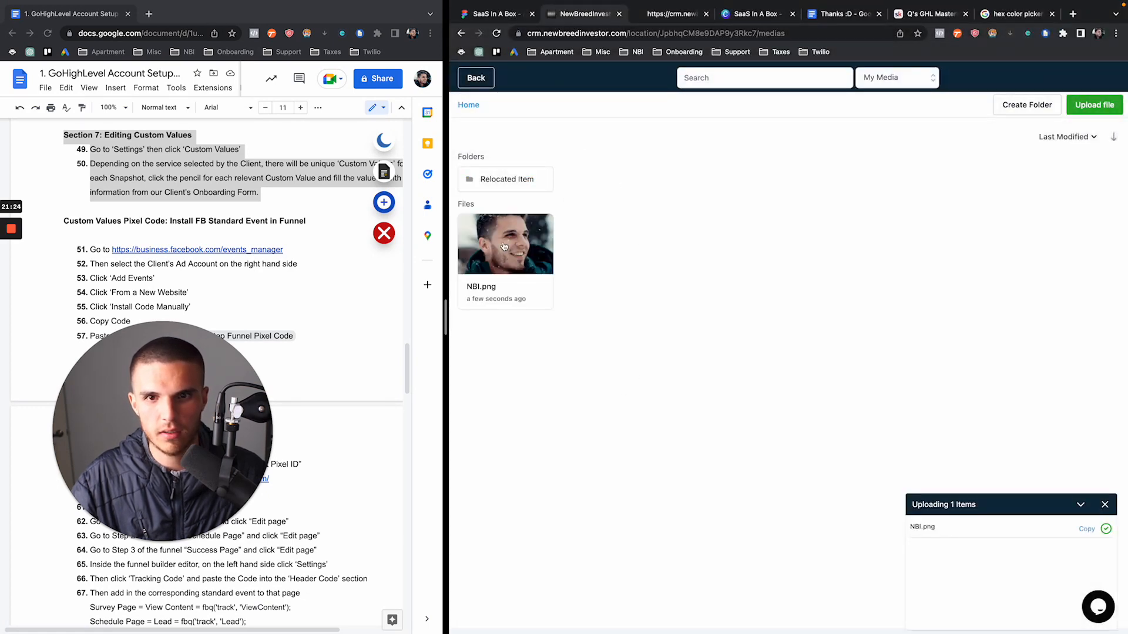
left_click(503, 247)
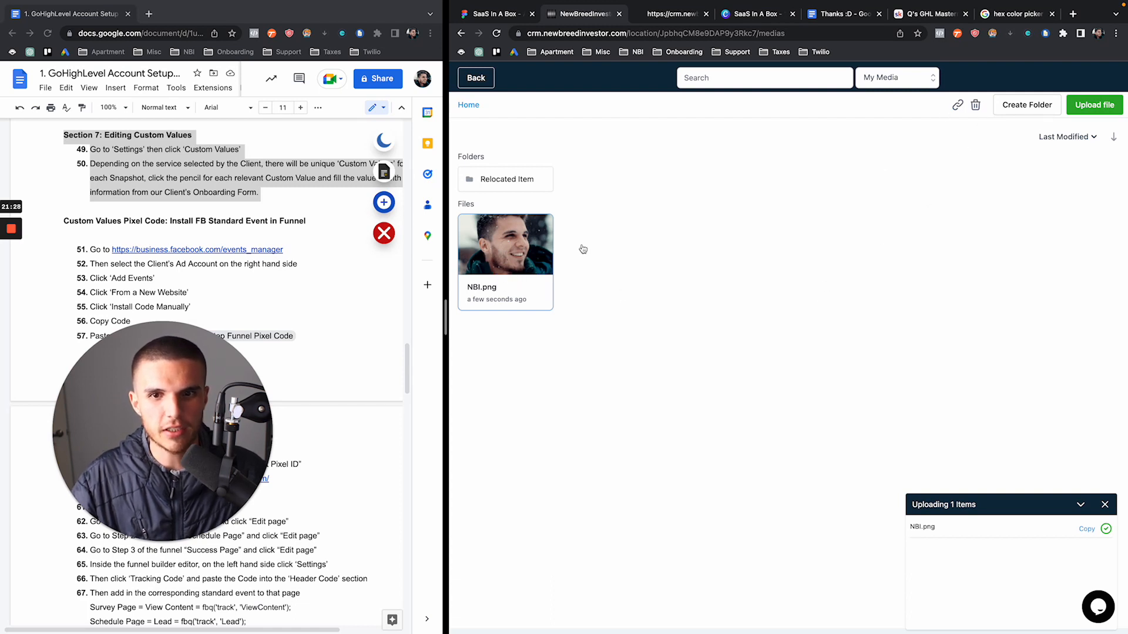
left_click(957, 106)
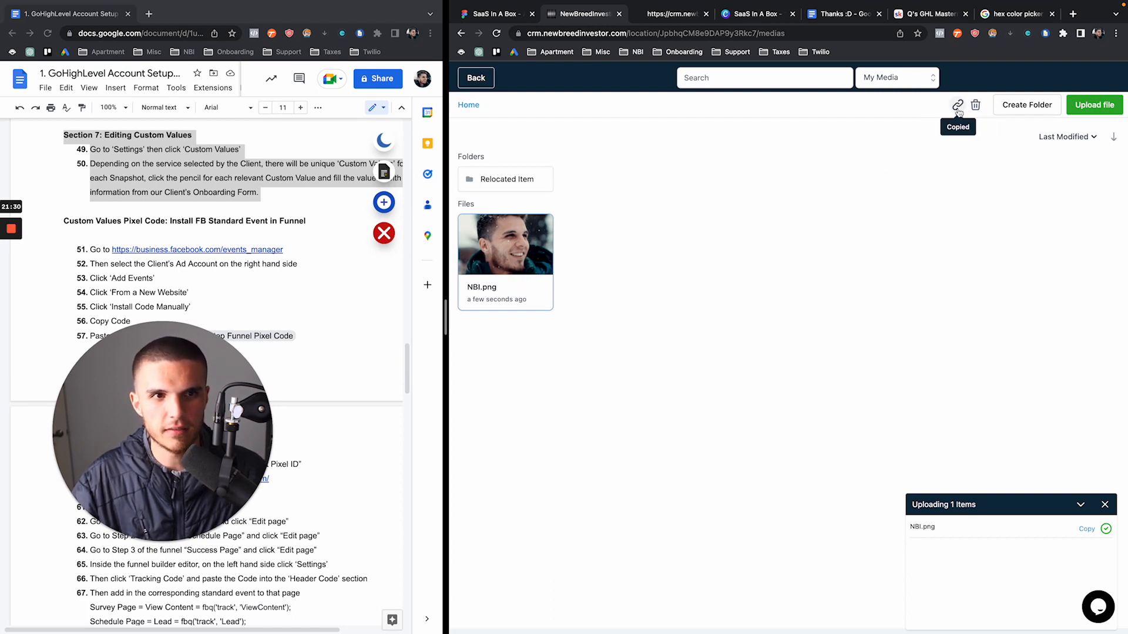
Paste the logo link into the Company logo custom value, save, and reload the survey preview
left_click(470, 81)
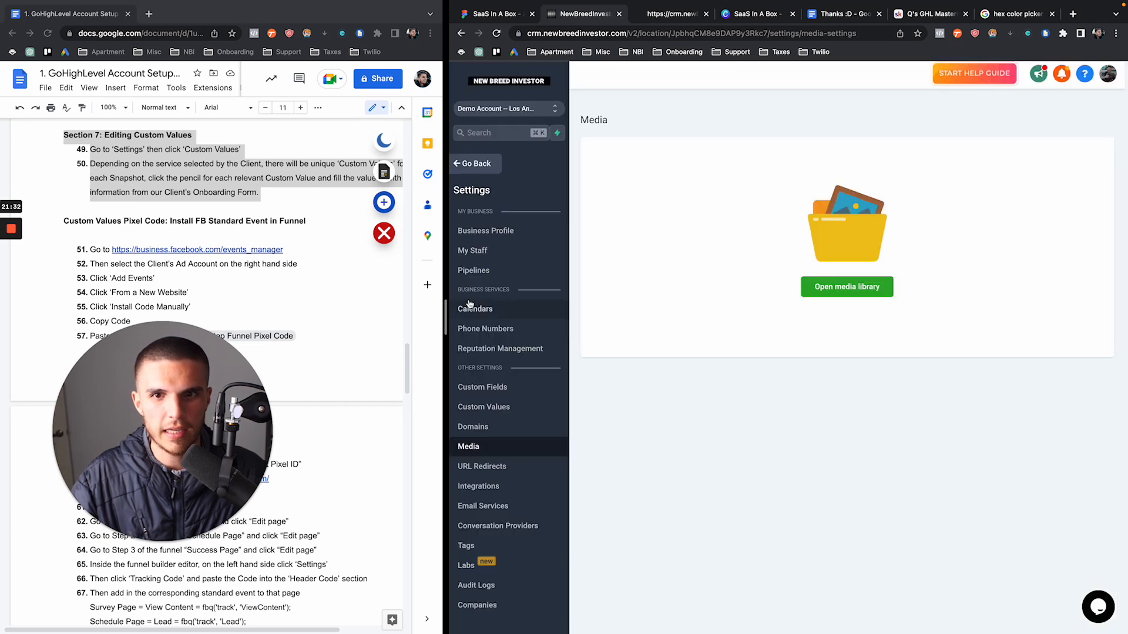
left_click(477, 408)
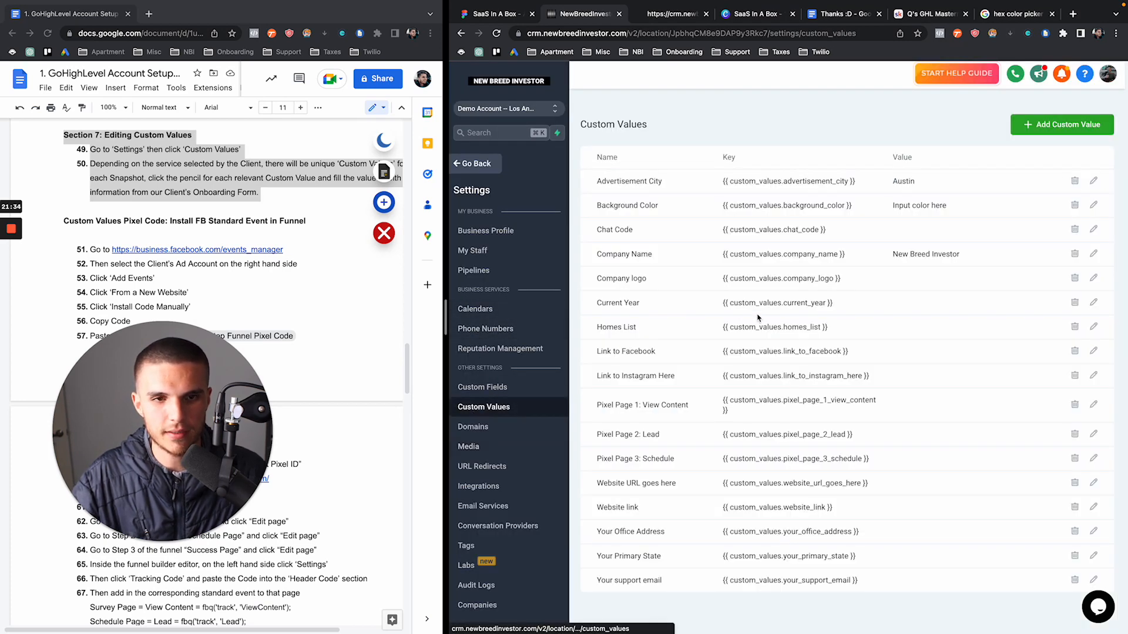
left_click(1093, 279)
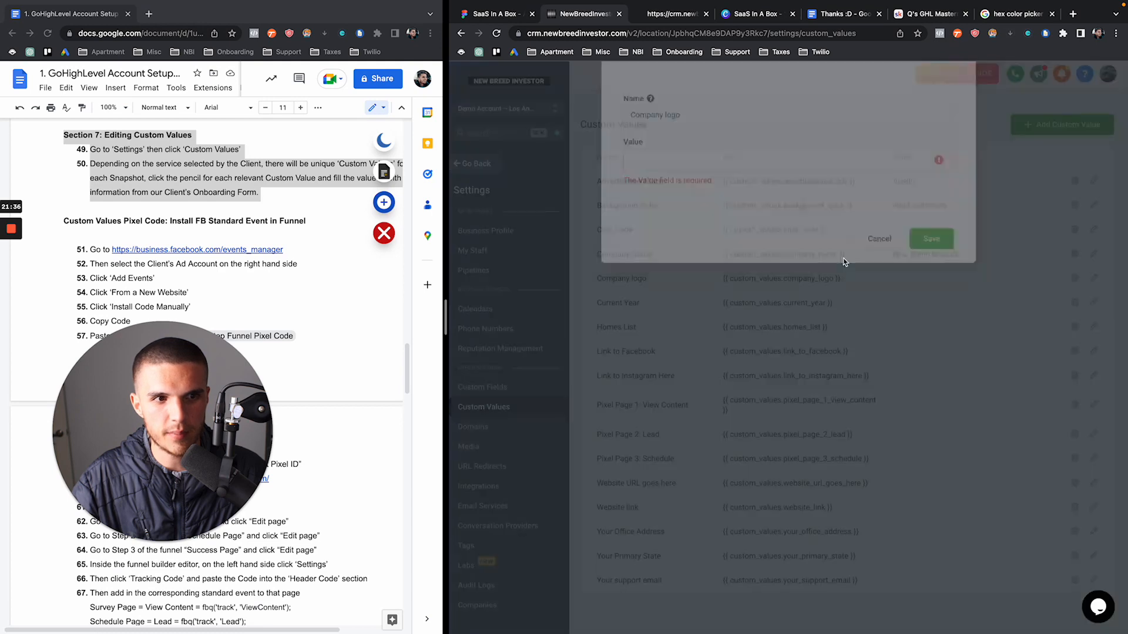
left_click(727, 204)
type("https://storage.googleapis.com/msgsndr/JpbhqCM8e9DAP9y3Rkc7/media/640bd2933f4e444cfe549c4b.png")
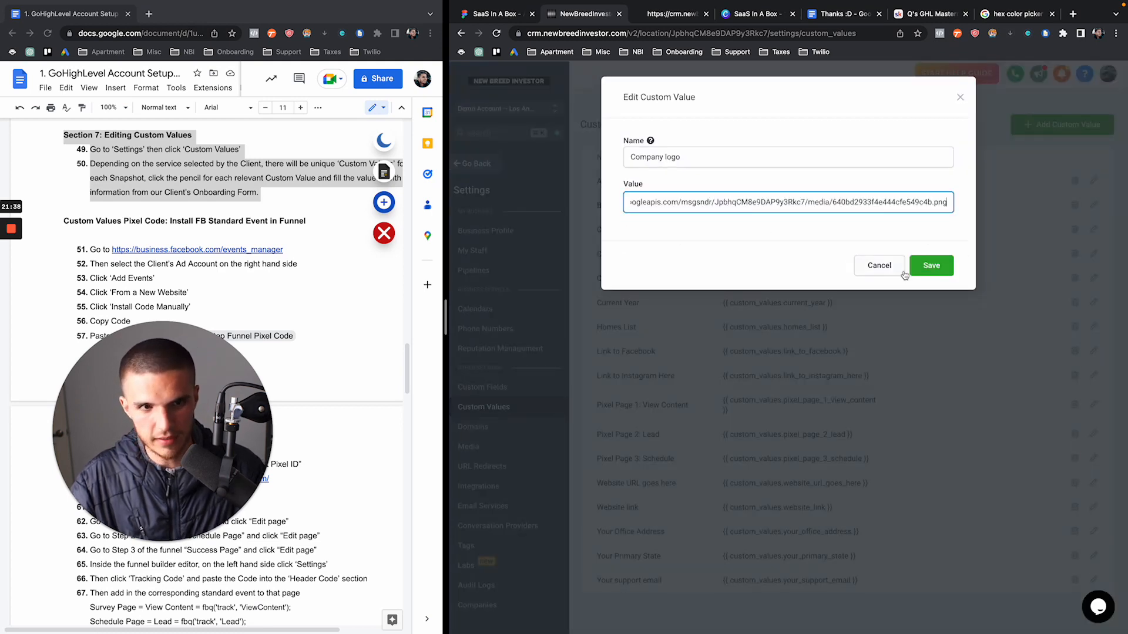
left_click(932, 279)
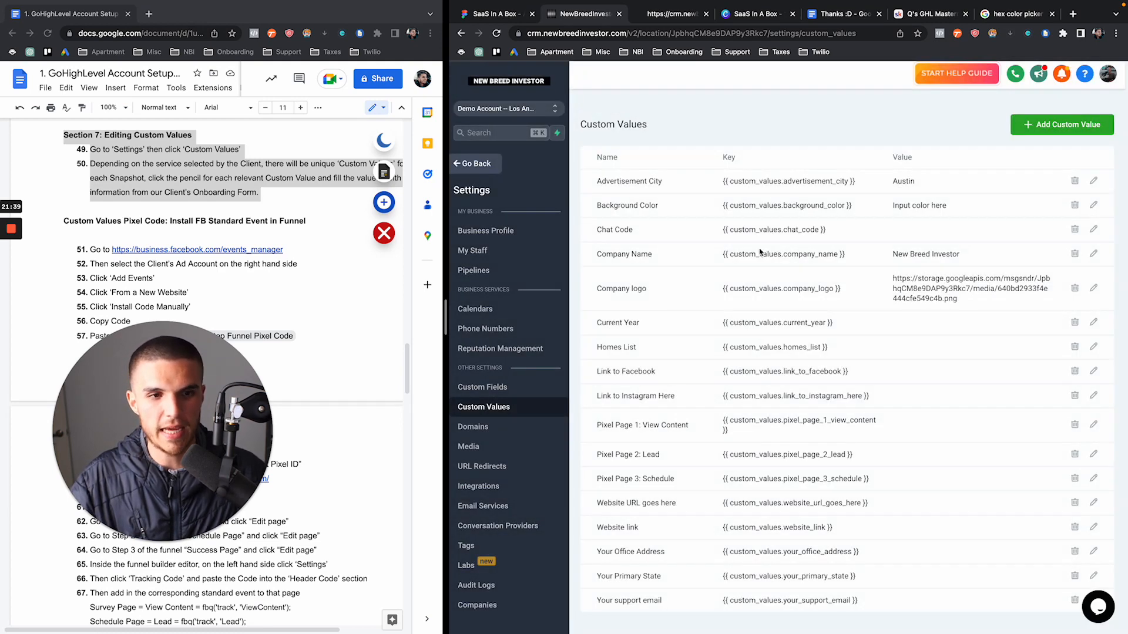
left_click(667, 14)
left_click(498, 33)
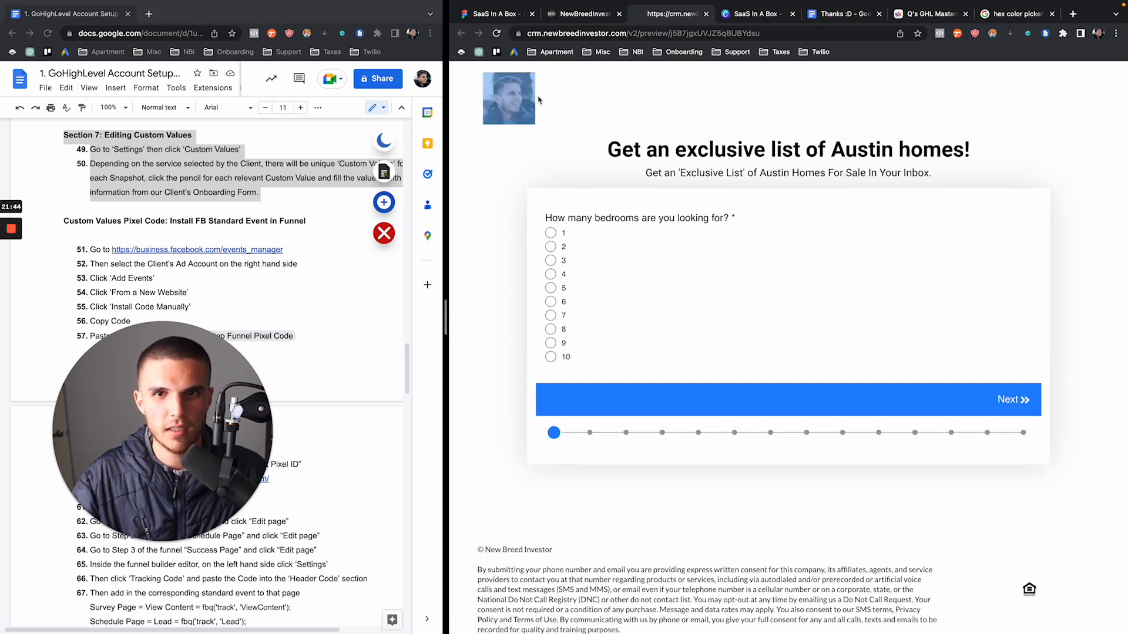
Navigate from settings to the Buyer/Seller Funnel's steps
left_click(581, 13)
left_click(488, 164)
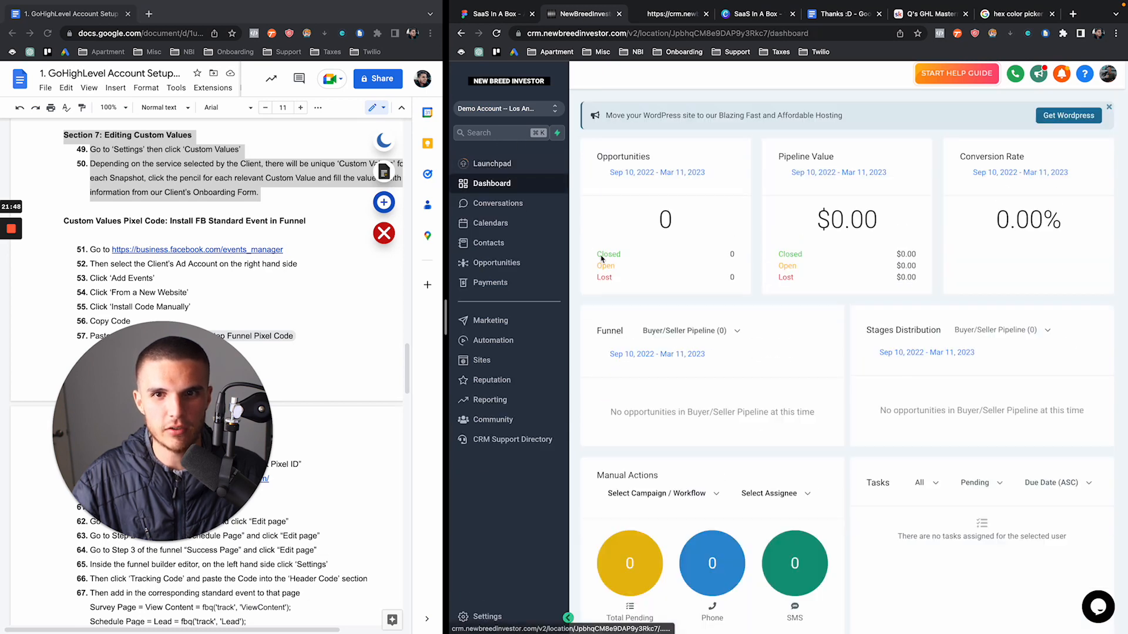
left_click(480, 360)
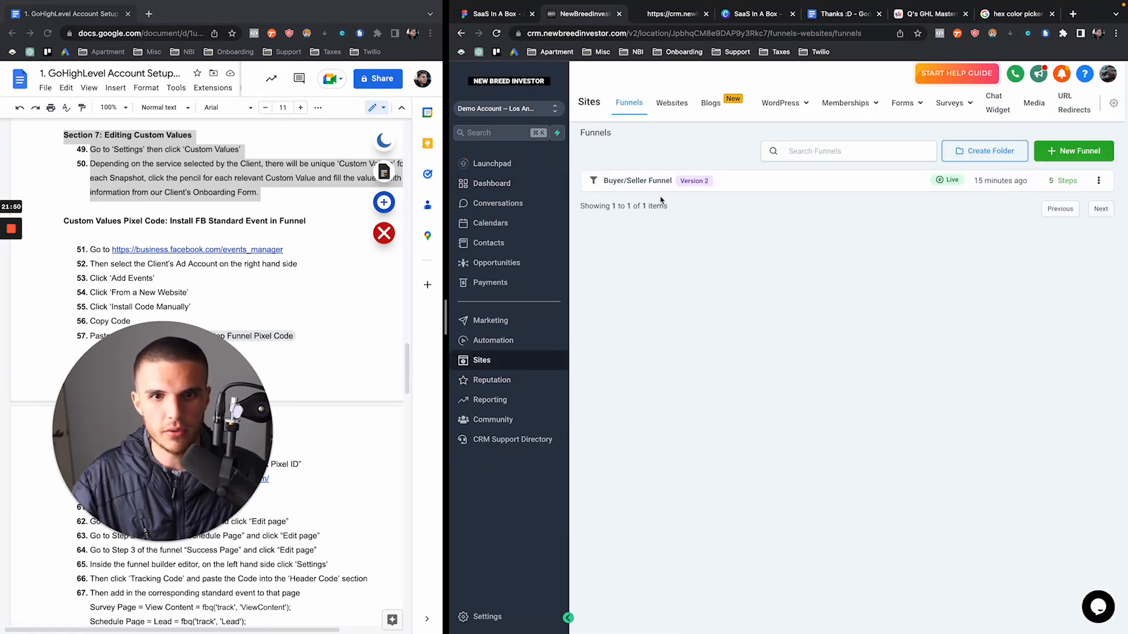
left_click(643, 183)
Preview the Schedule Page and Success Page in new tabs
left_click(643, 302)
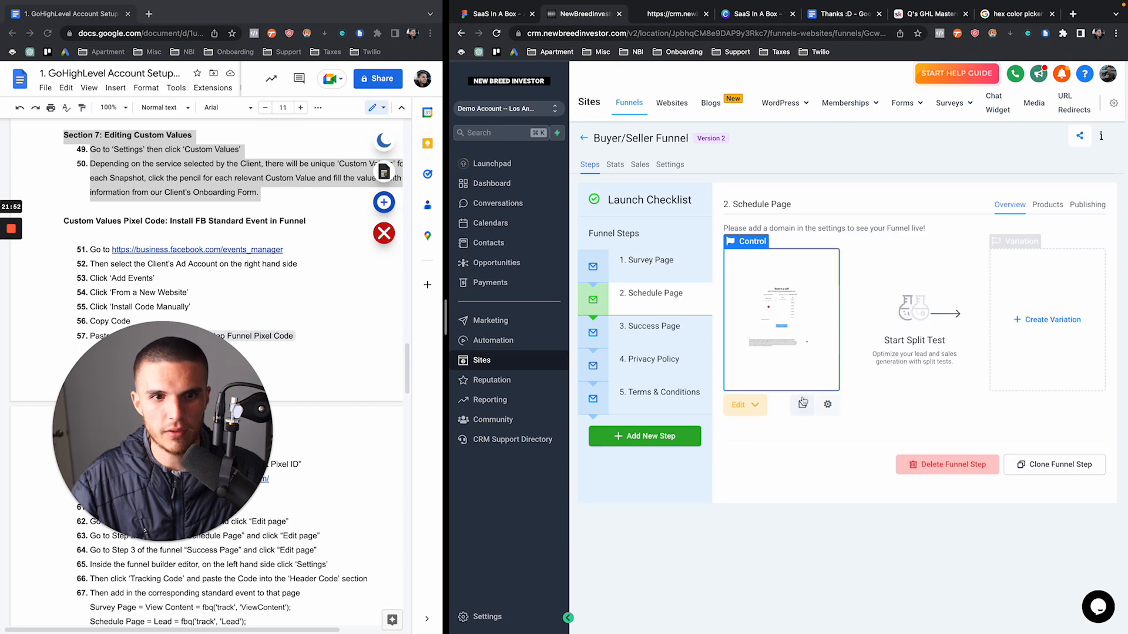
left_click(744, 318)
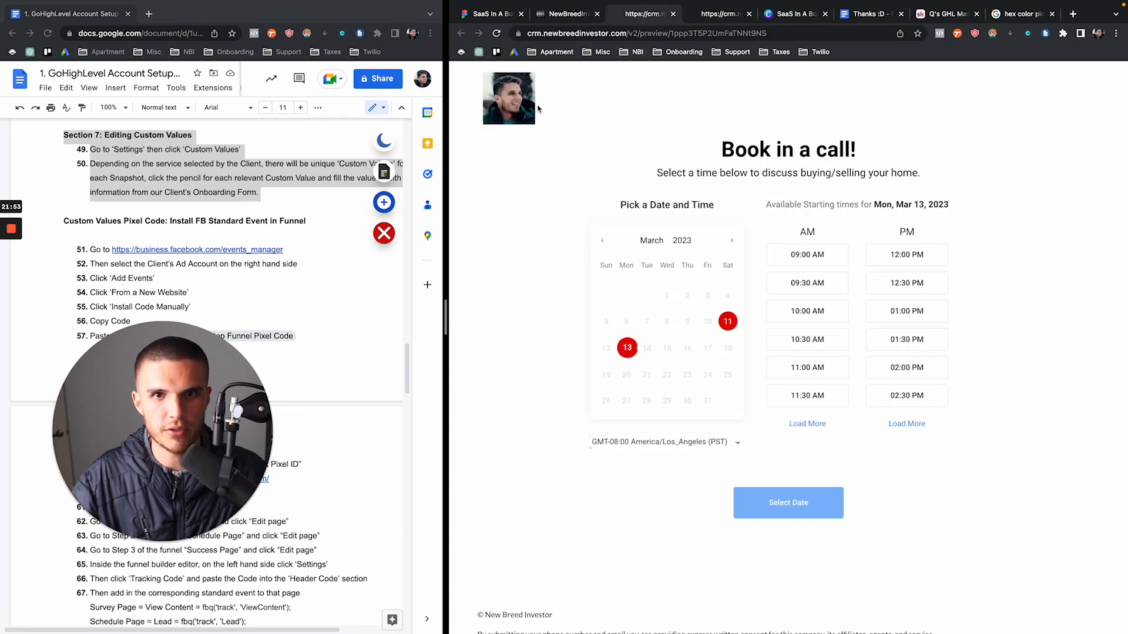
left_click(567, 13)
left_click(675, 326)
left_click(802, 404)
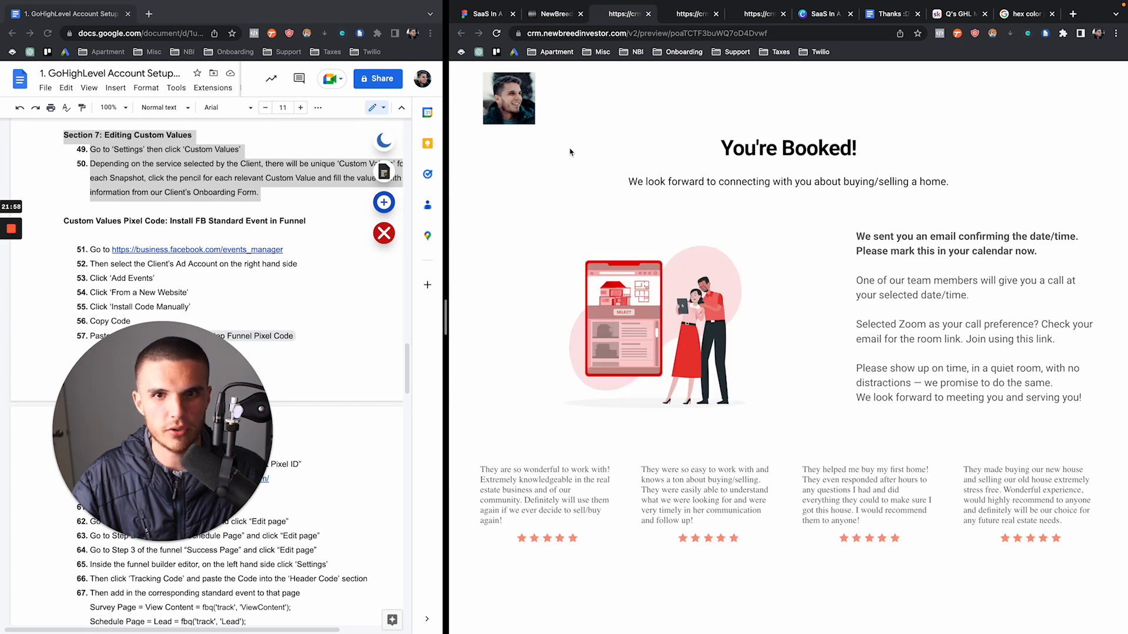
Close the four funnel preview tabs and open the sub-account settings
left_click(649, 15)
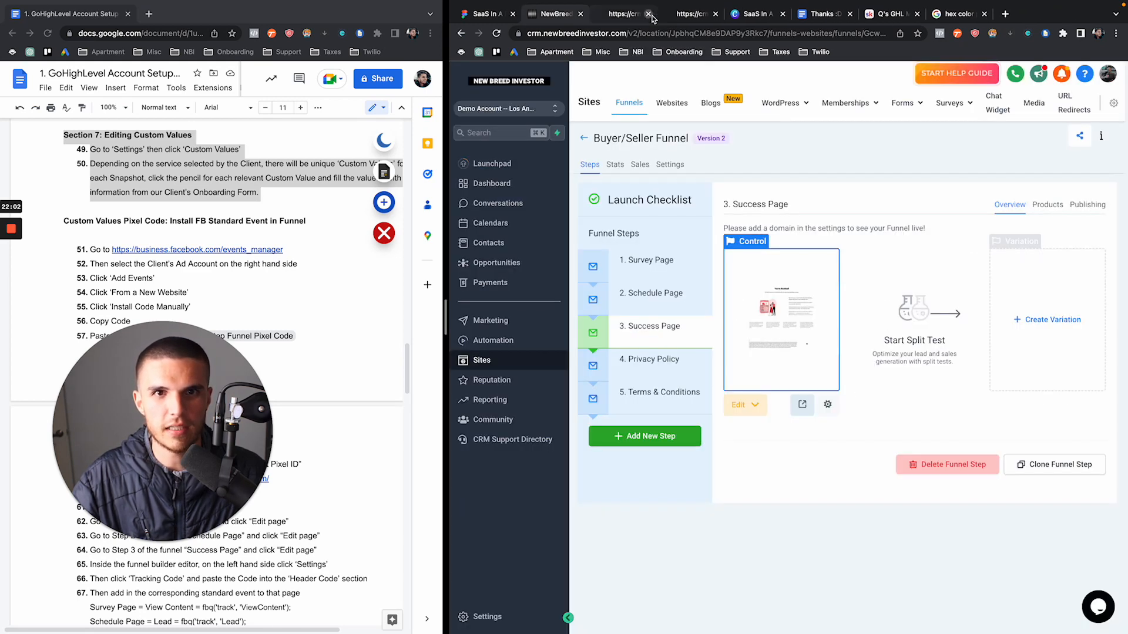
left_click(649, 15)
left_click(641, 19)
left_click(646, 14)
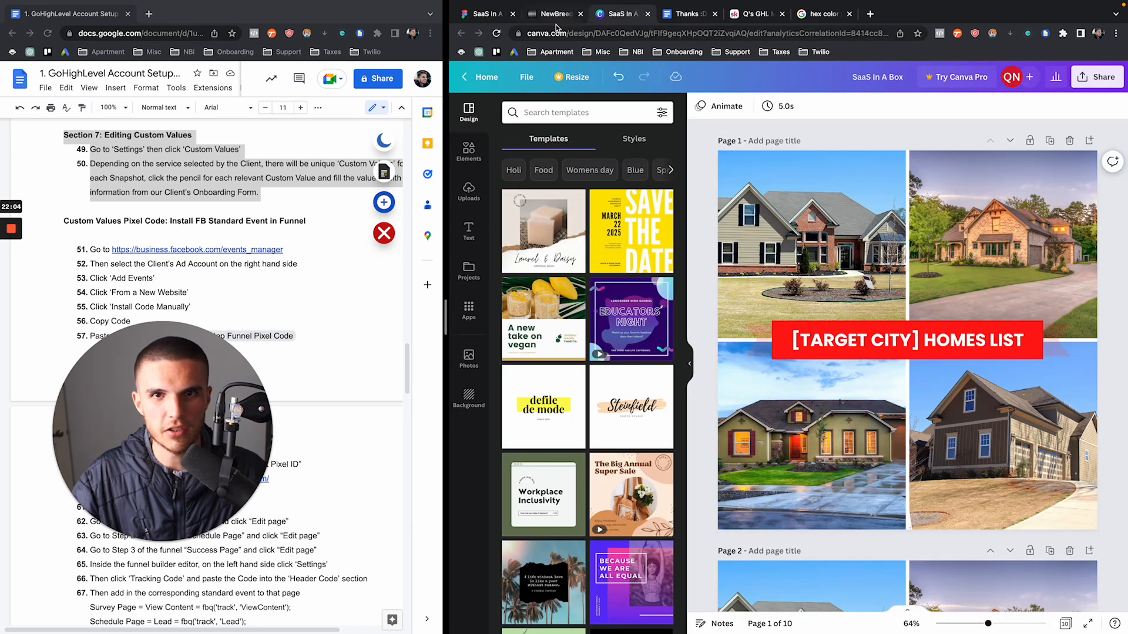
left_click(556, 16)
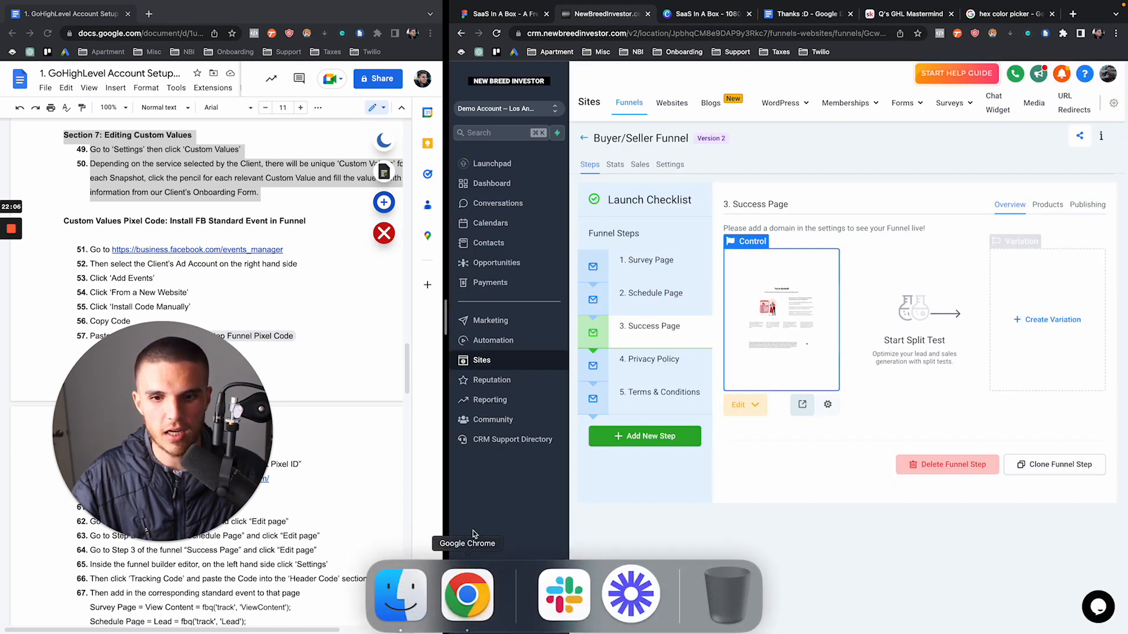
left_click(487, 617)
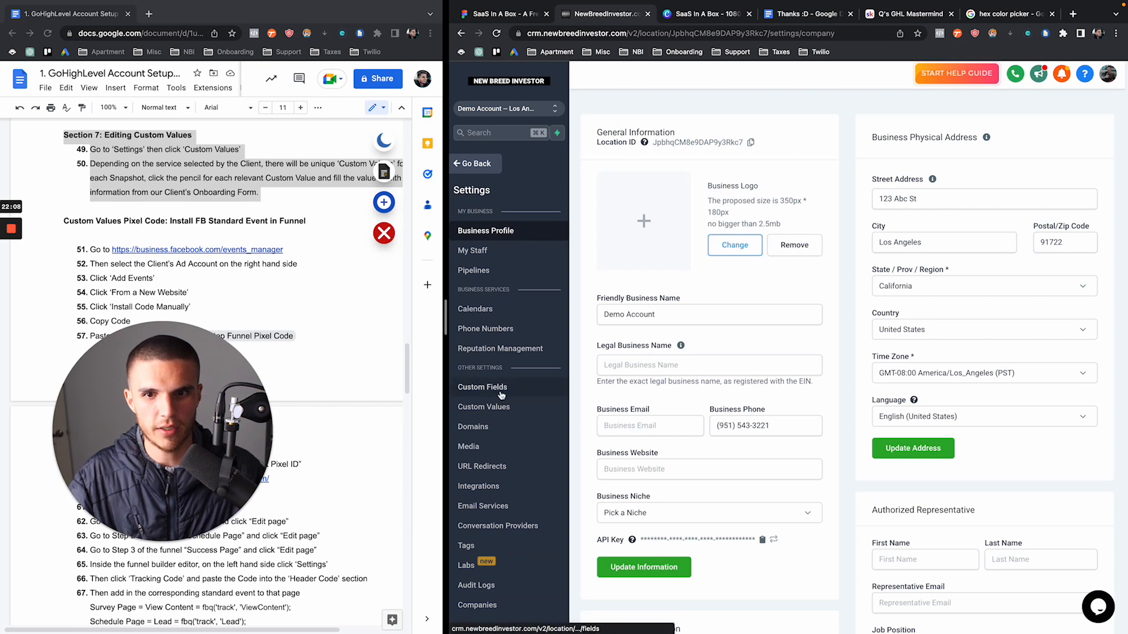
Set the Current Year custom value to 2023, then highlight the Homes List key
left_click(497, 413)
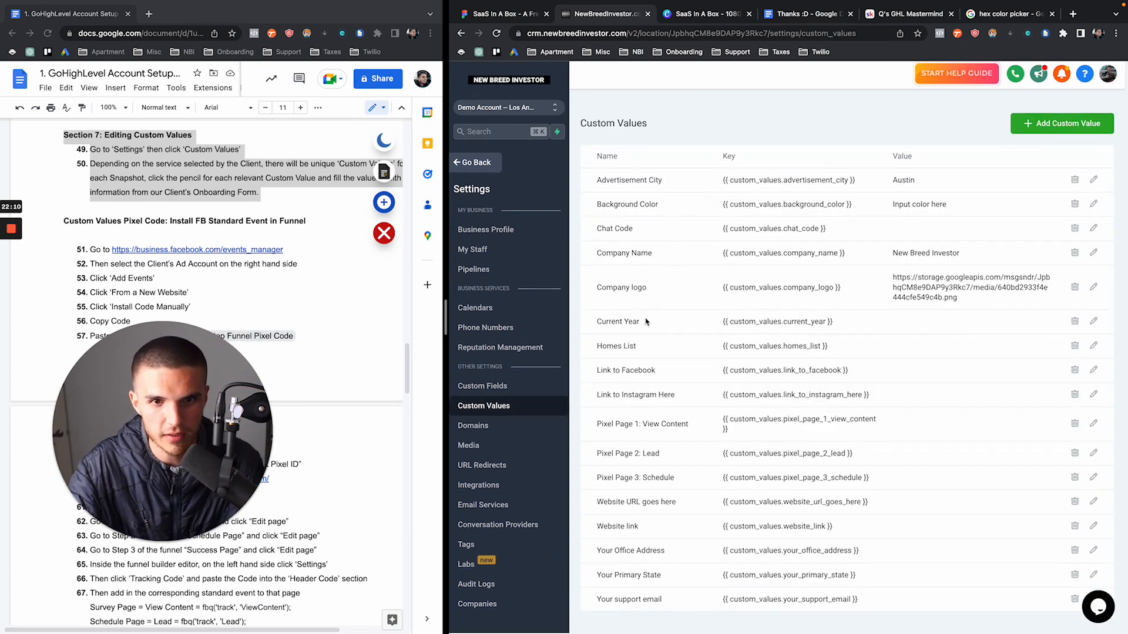
left_click(1093, 322)
left_click(696, 198)
type("2023")
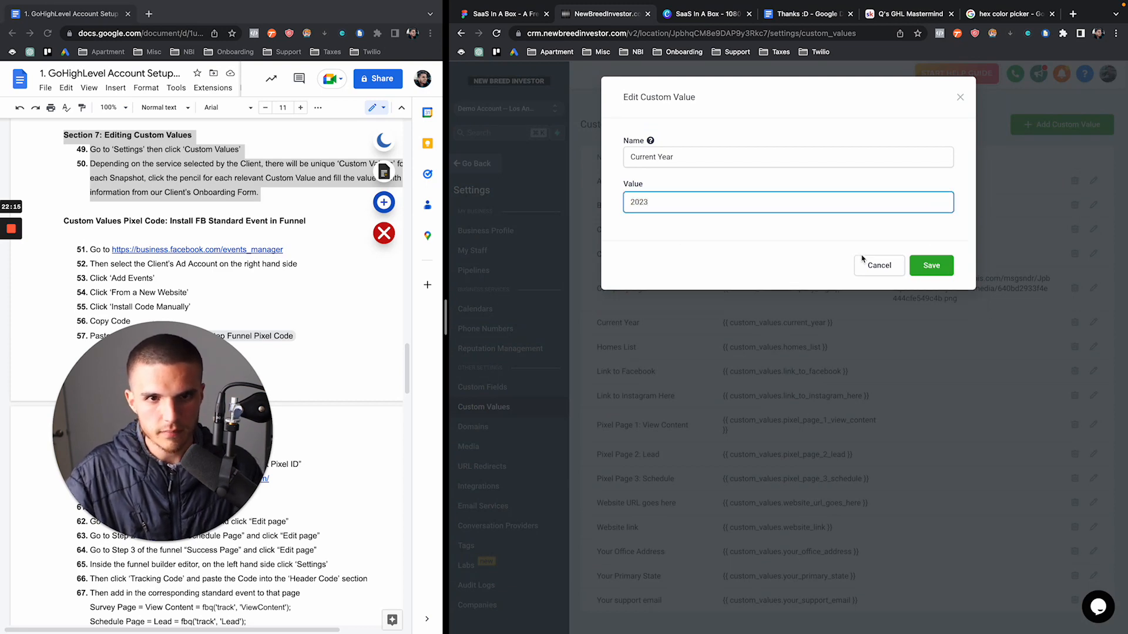
left_click(930, 265)
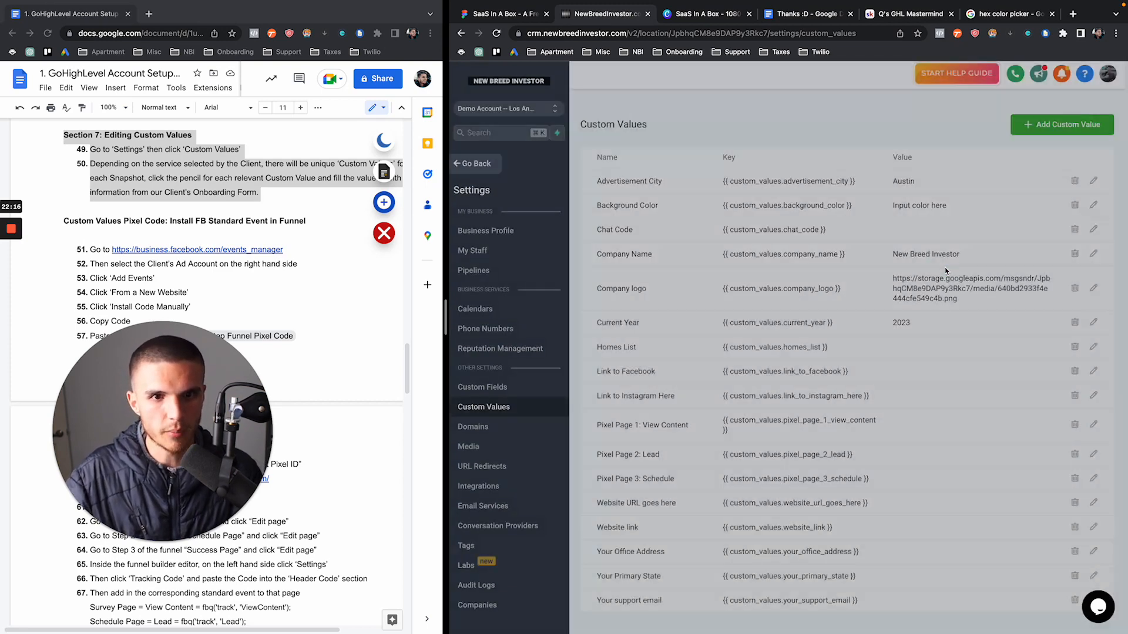
left_click_drag(722, 347, 824, 347)
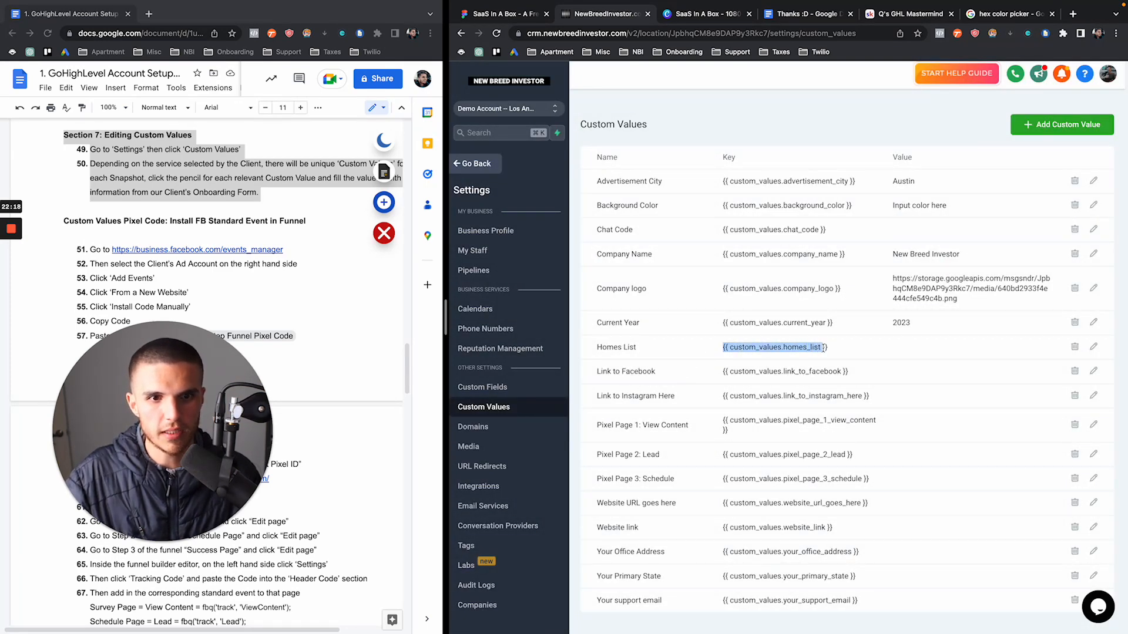
left_click(843, 354)
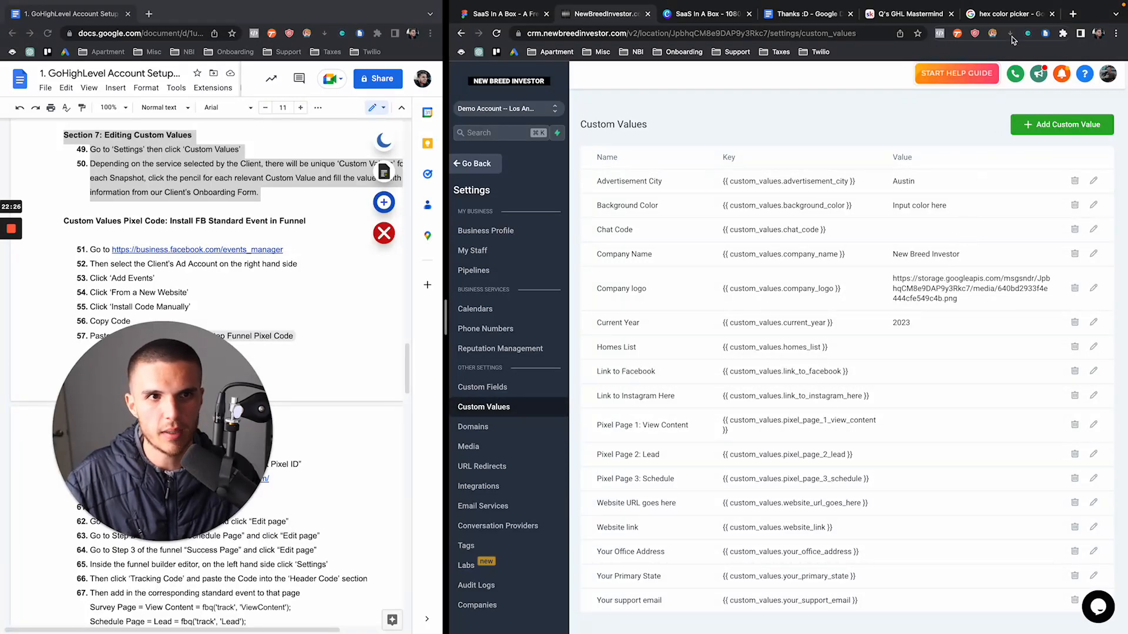
Search Google for 'redfin' and open the redfin.com website
left_click(1010, 17)
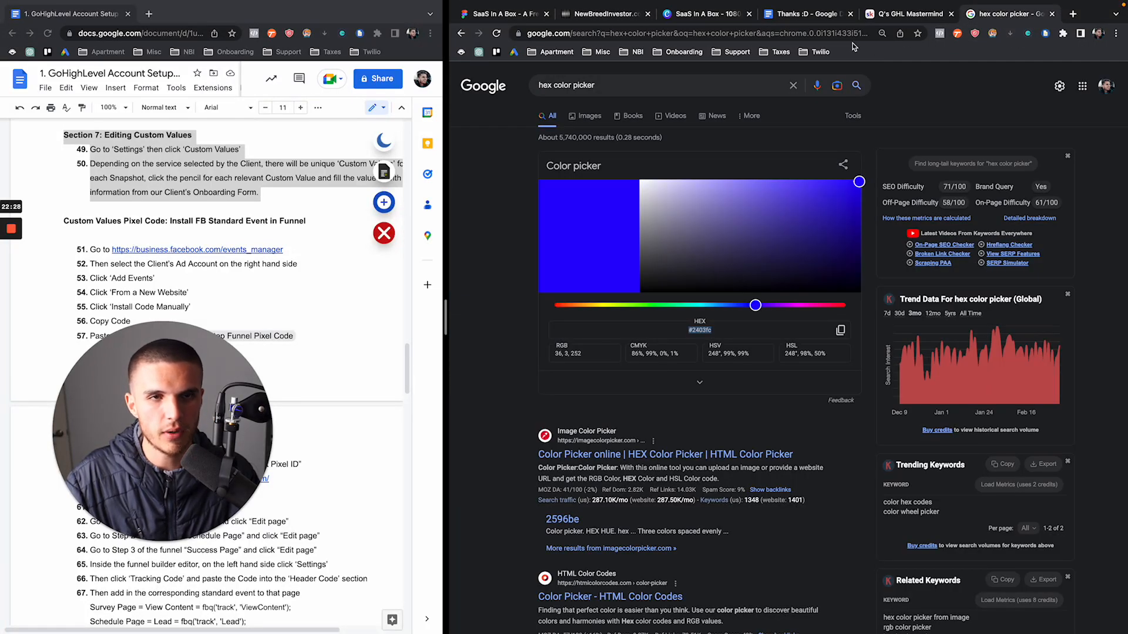
left_click(713, 86)
key("ctrl+a")
type("red")
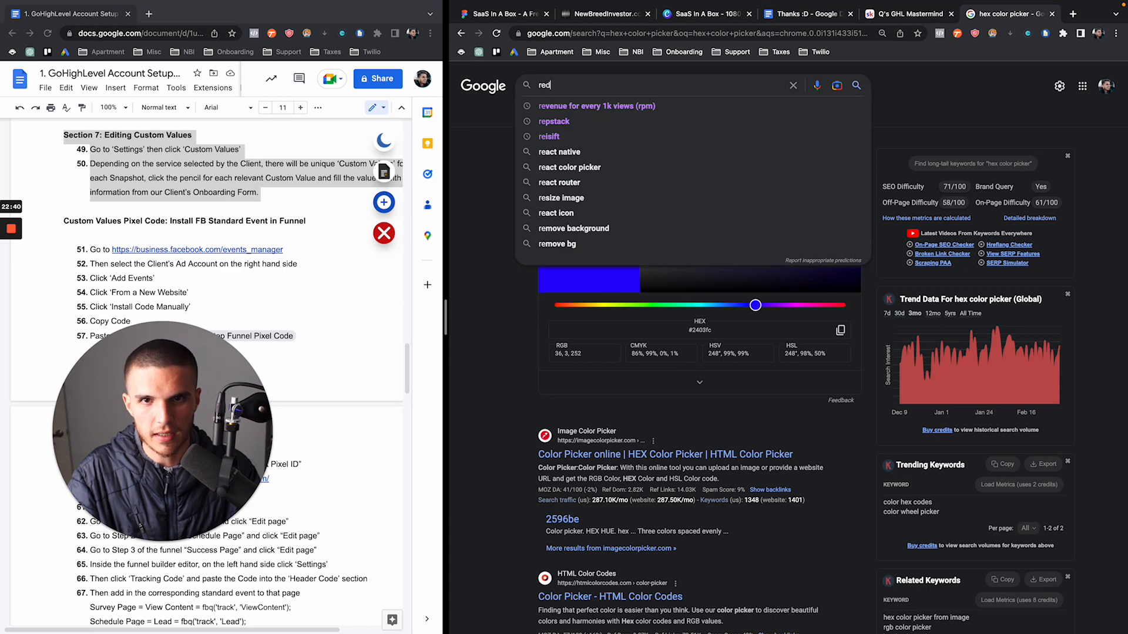
type("fin")
key("Return")
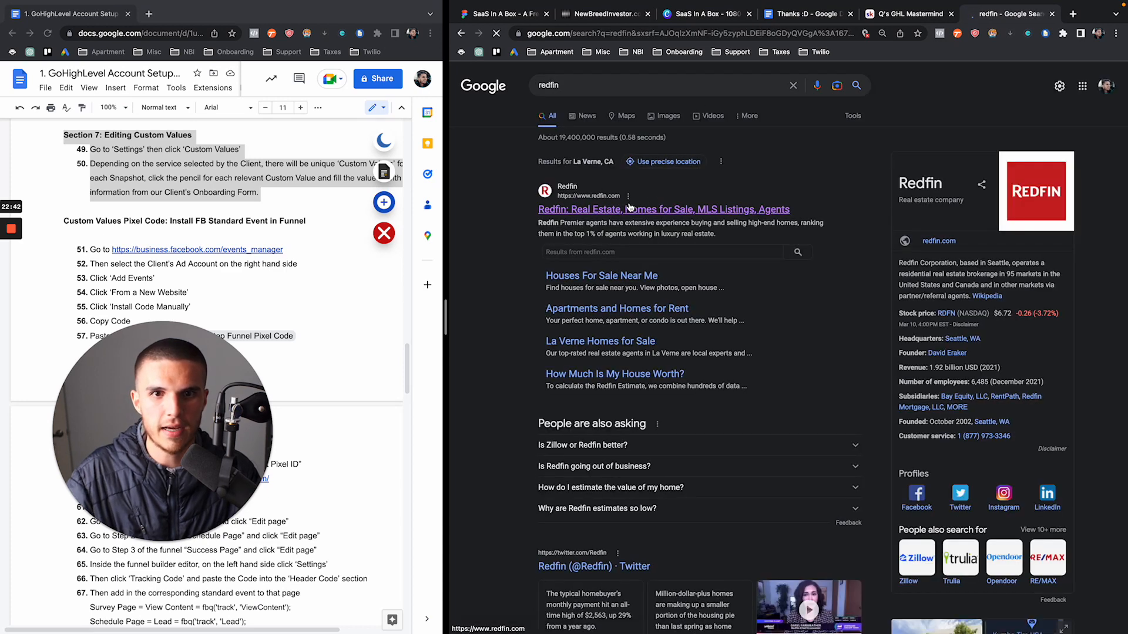
left_click(629, 207)
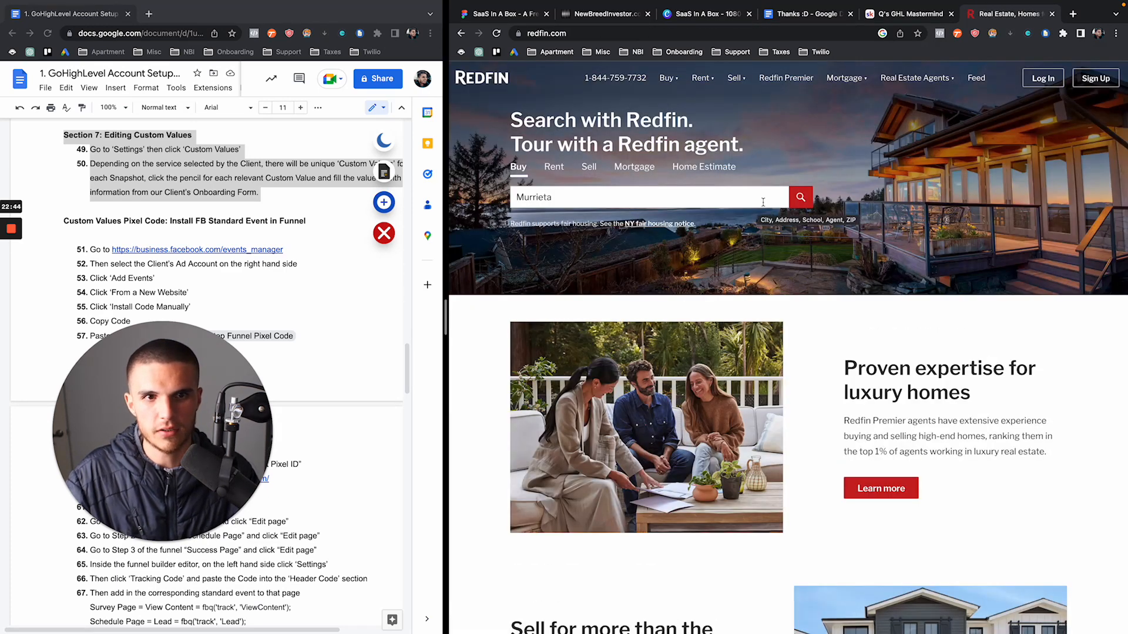
Bring up Murrieta homes for sale on Redfin, select the page URL, and return to Custom Values
left_click(800, 198)
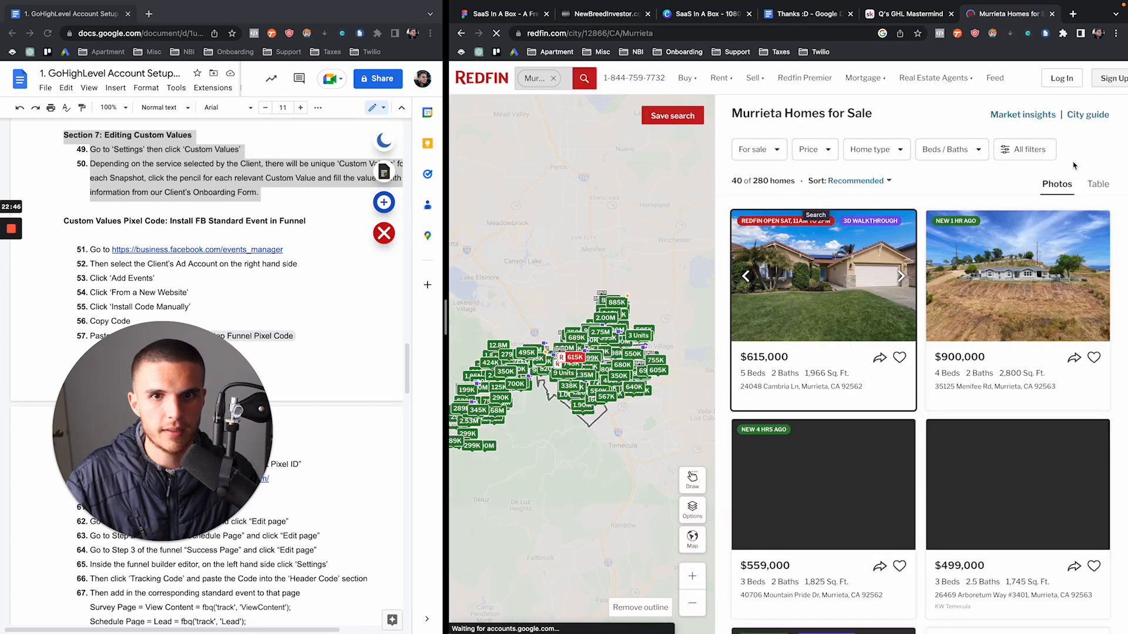
left_click(621, 32)
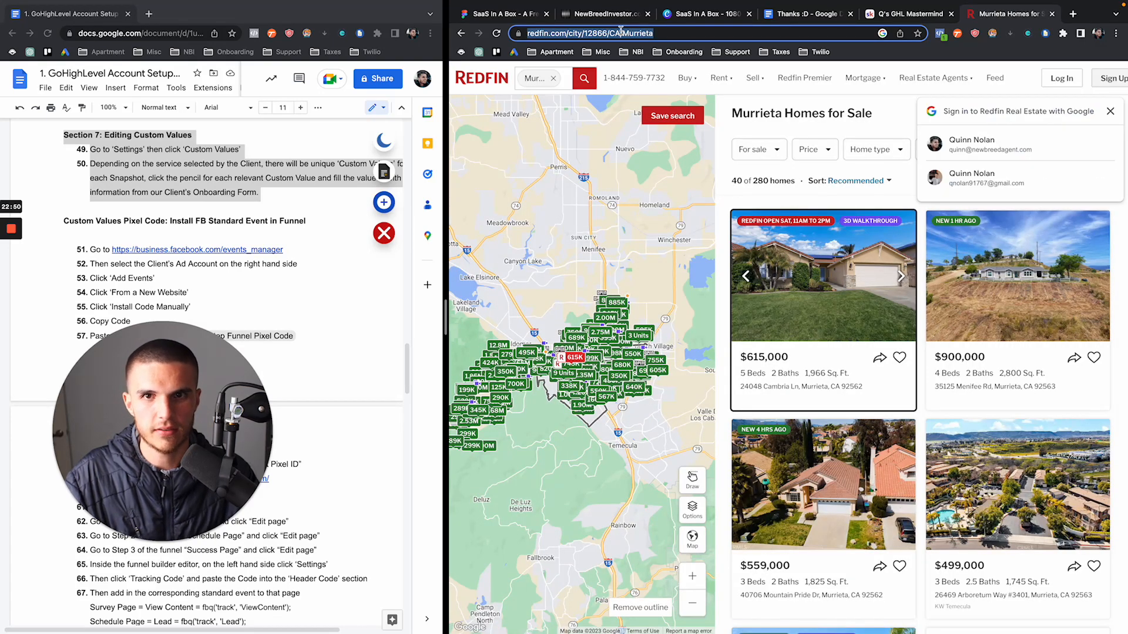
left_click(606, 14)
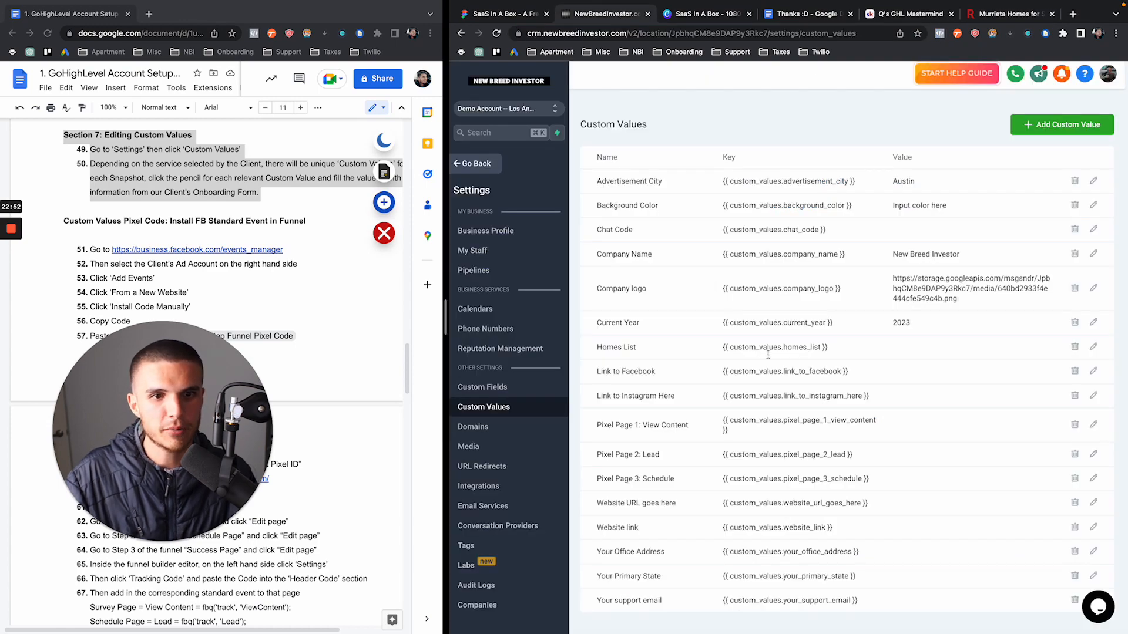
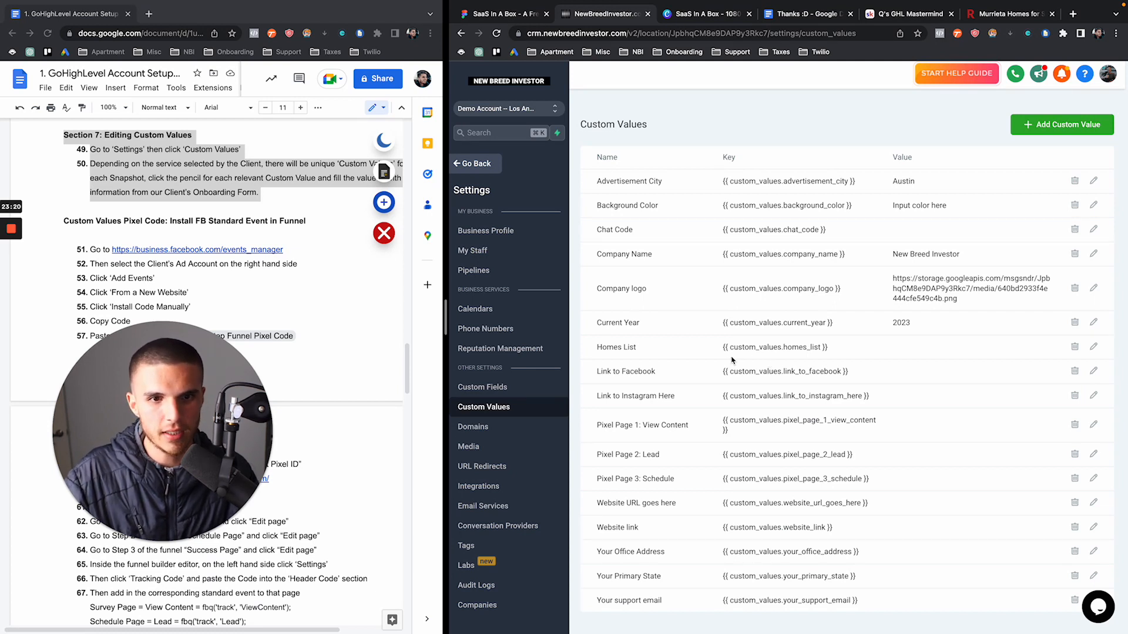
Paste the Redfin Murrieta URL into the Homes List custom value and save it
left_click_drag(722, 347, 826, 347)
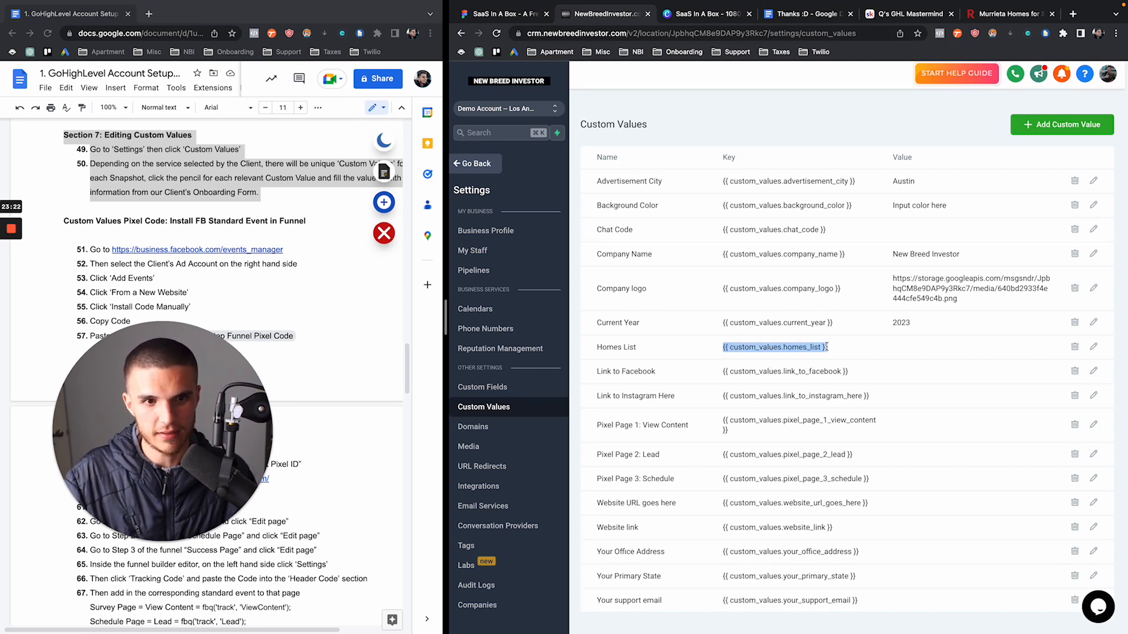
left_click(831, 350)
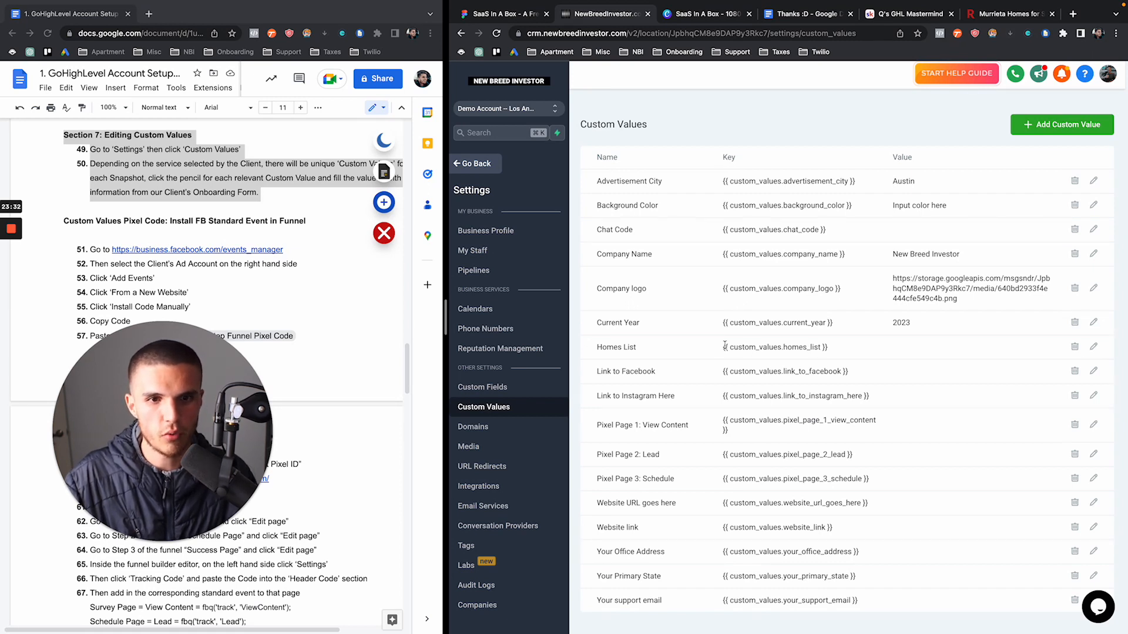
left_click_drag(723, 348, 833, 347)
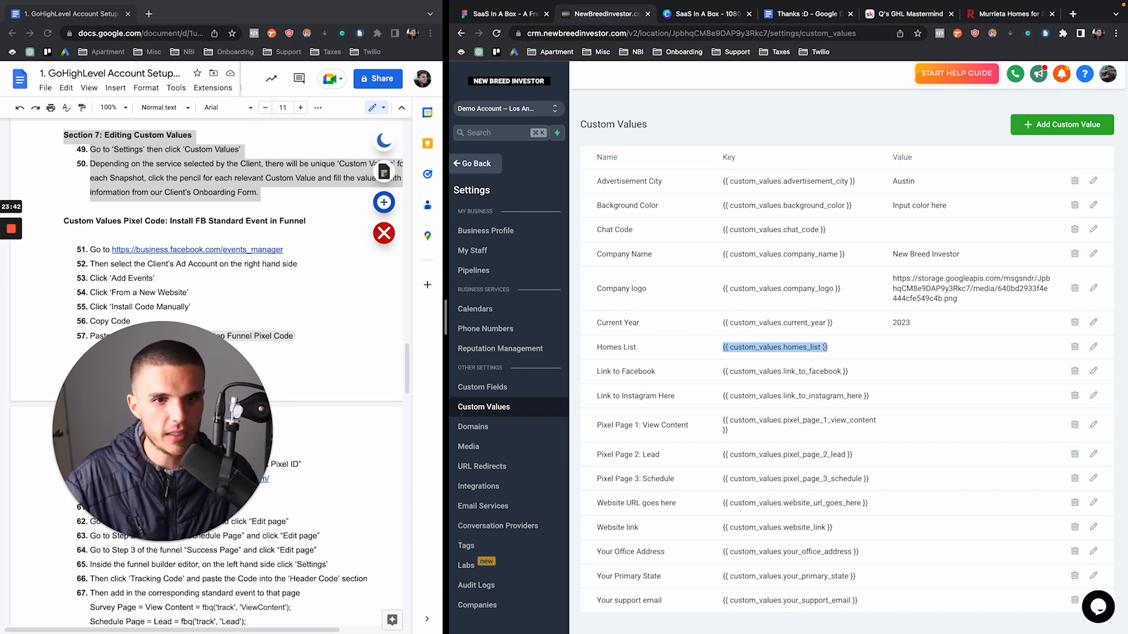
left_click(1093, 346)
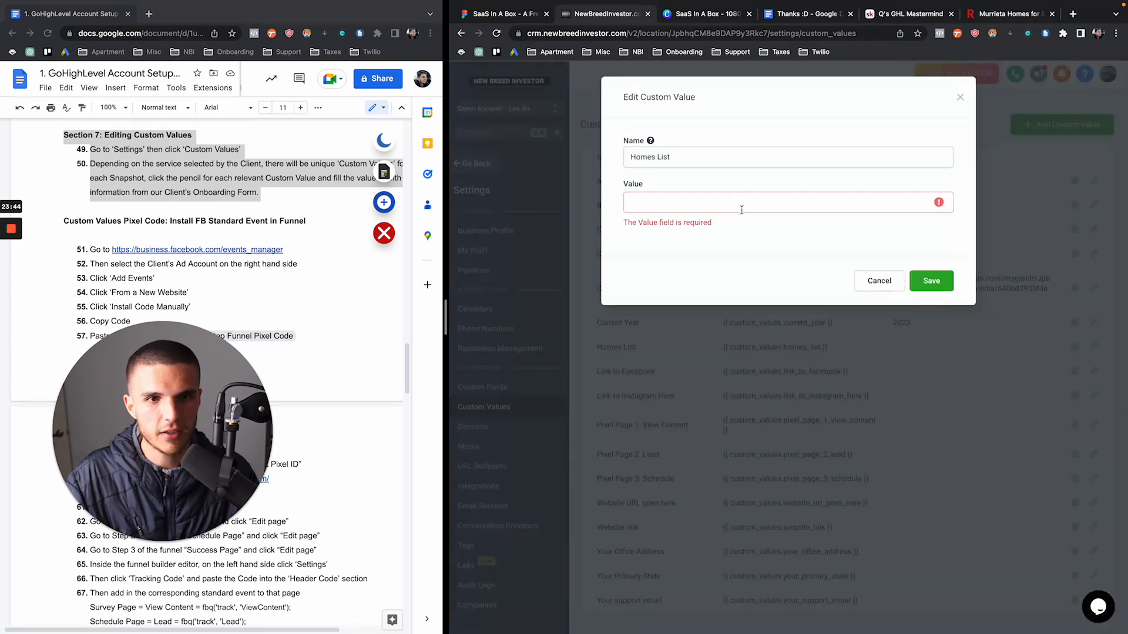
left_click(741, 210)
type("https://www.redfin.com/city/12866/CA/Murrieta")
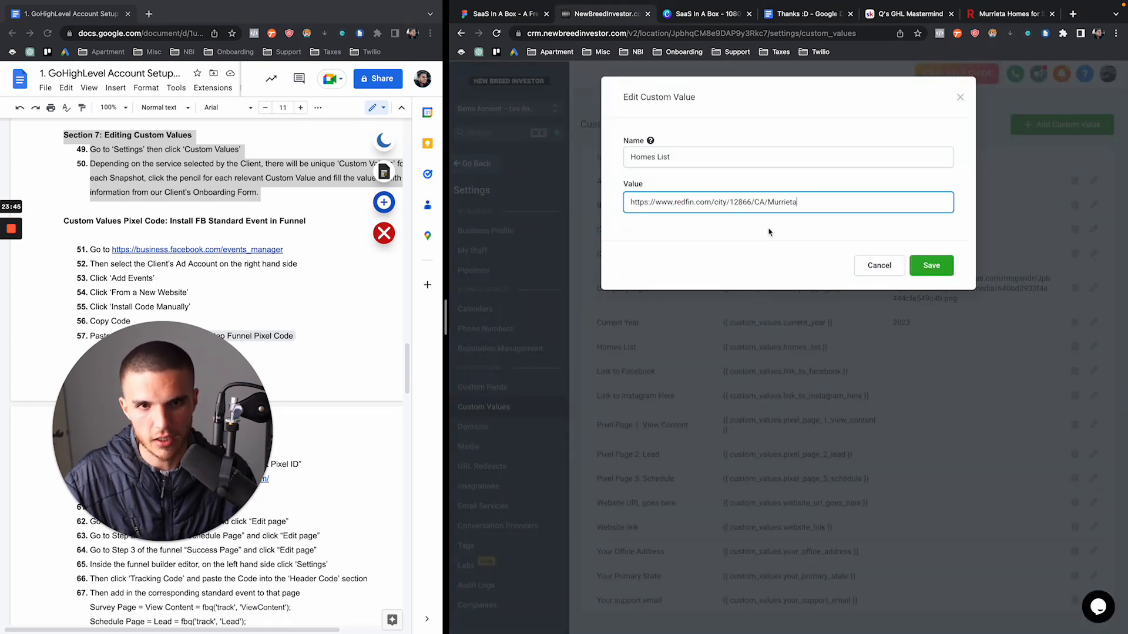
left_click(920, 266)
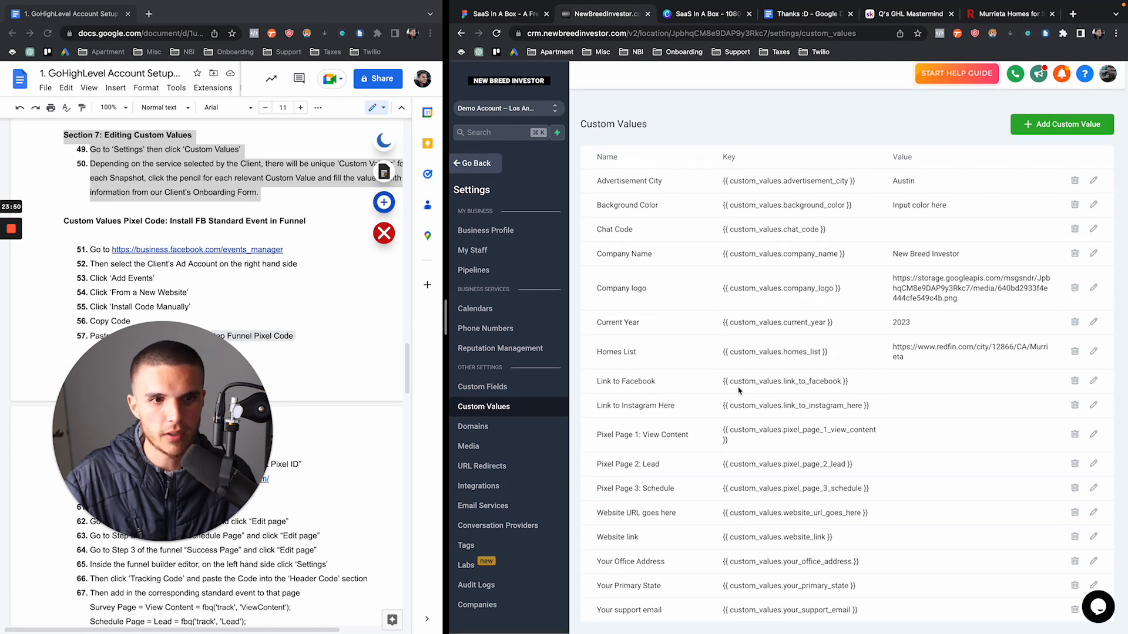
Highlight the Link to Facebook and Link to Instagram Here names, then return to the funnel
left_click_drag(597, 385, 676, 385)
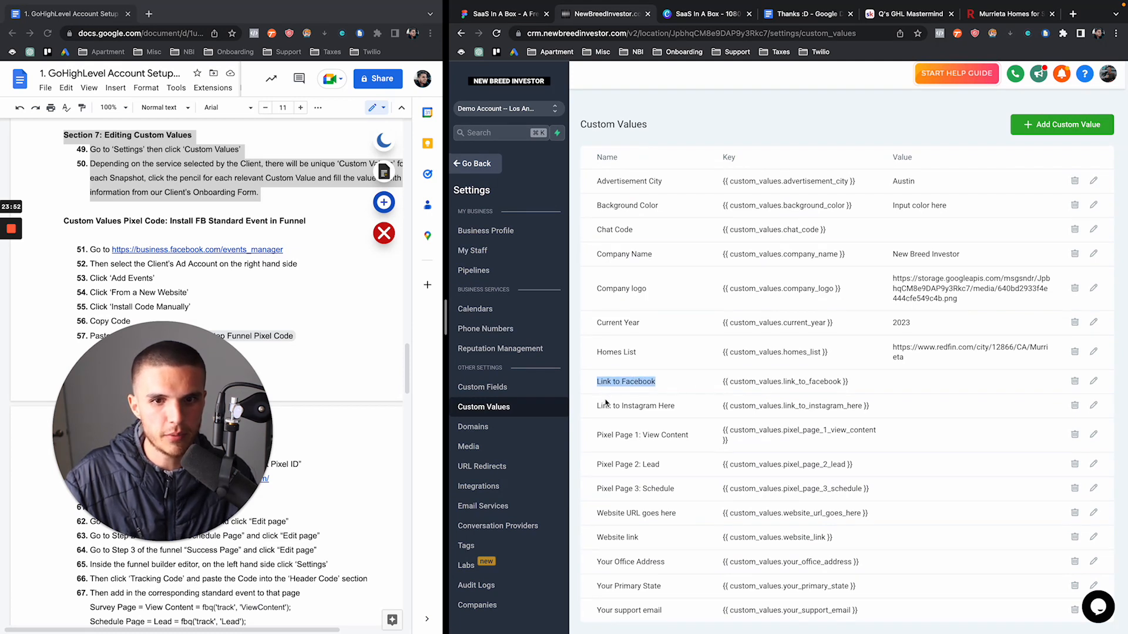
left_click_drag(597, 406, 687, 406)
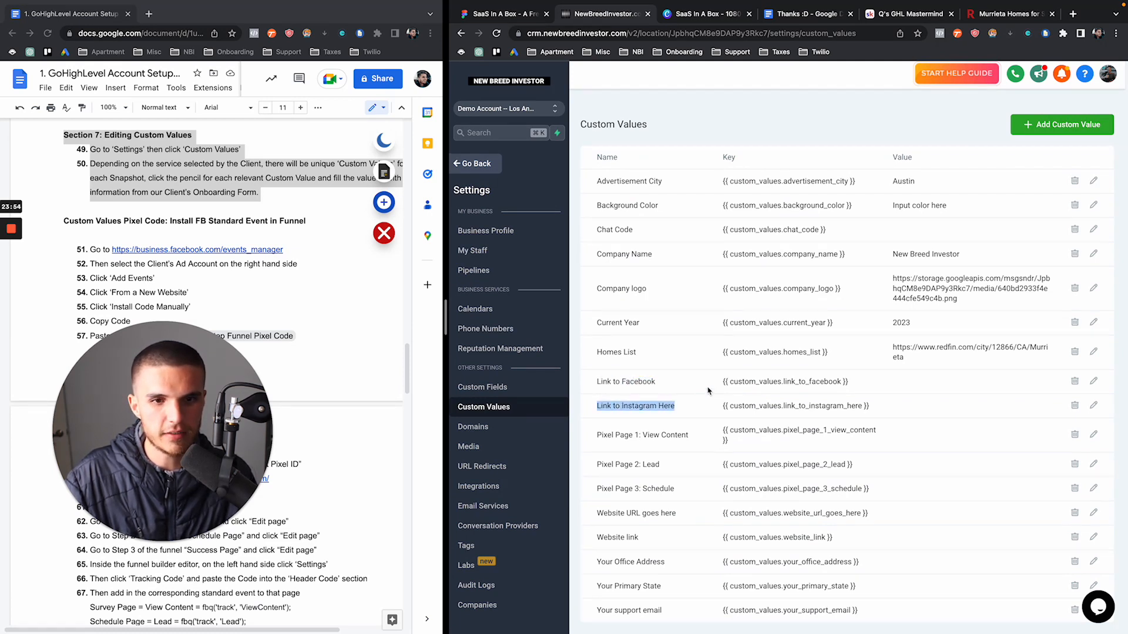
left_click(450, 166)
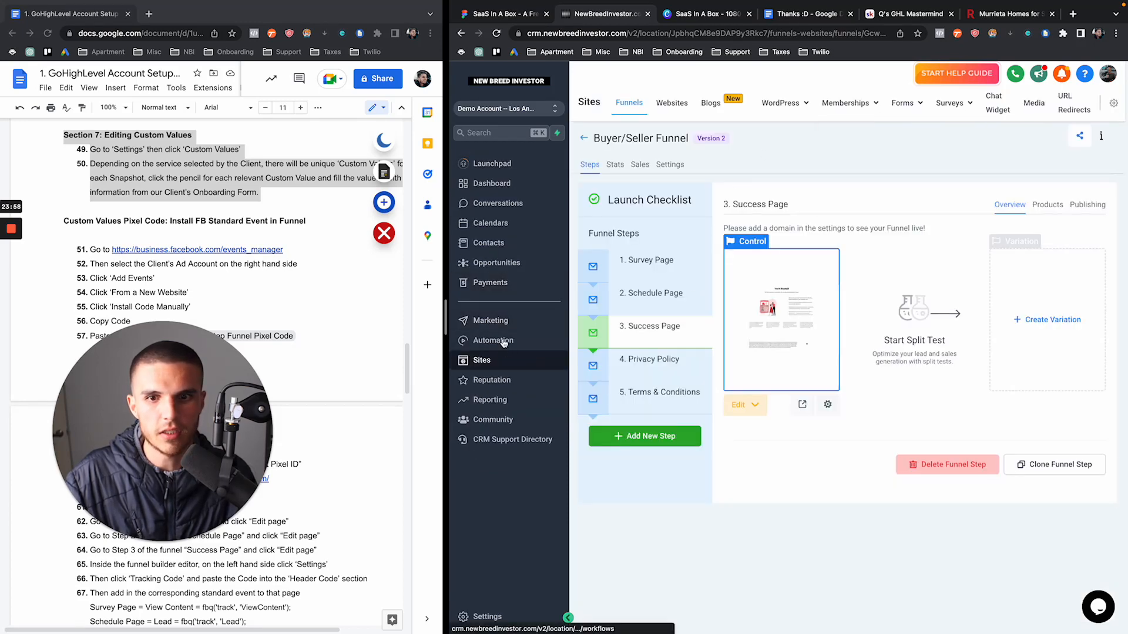
Review Email Template #1 in the Email Template folder under Marketing > Emails > Templates
left_click(491, 320)
left_click(714, 97)
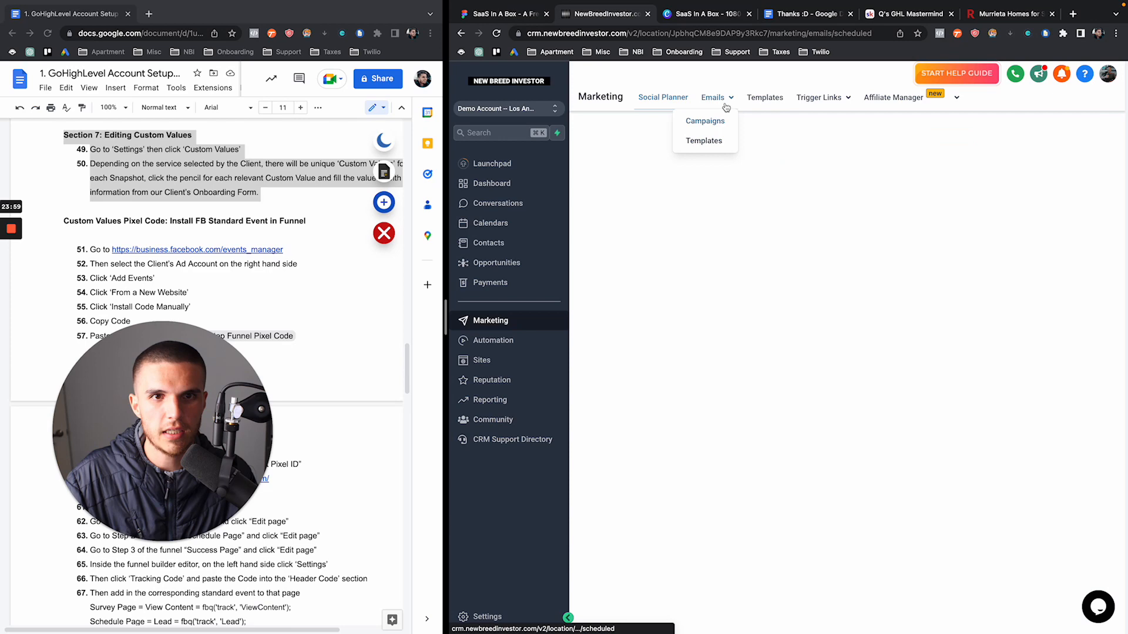
left_click(703, 141)
left_click(660, 233)
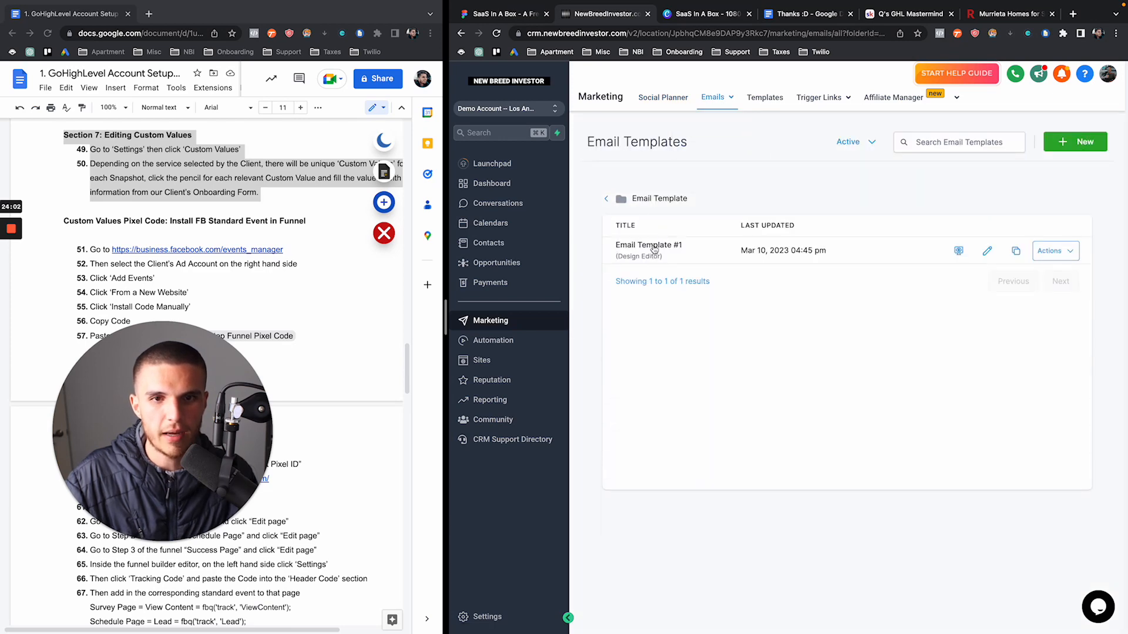
left_click(651, 246)
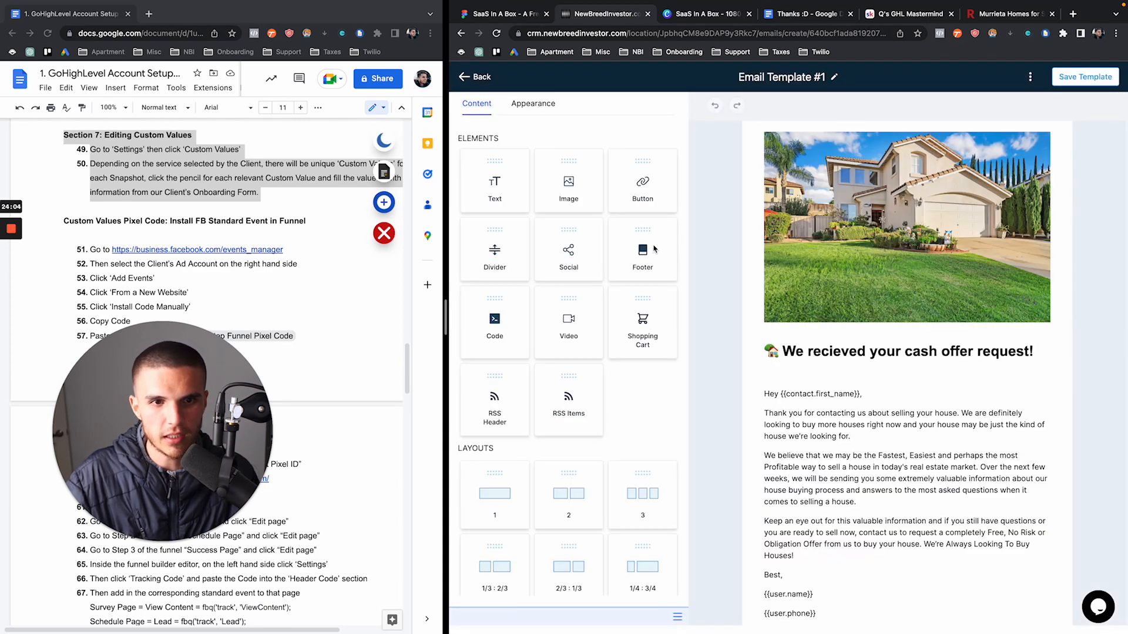
scroll(763, 267, "down", 6)
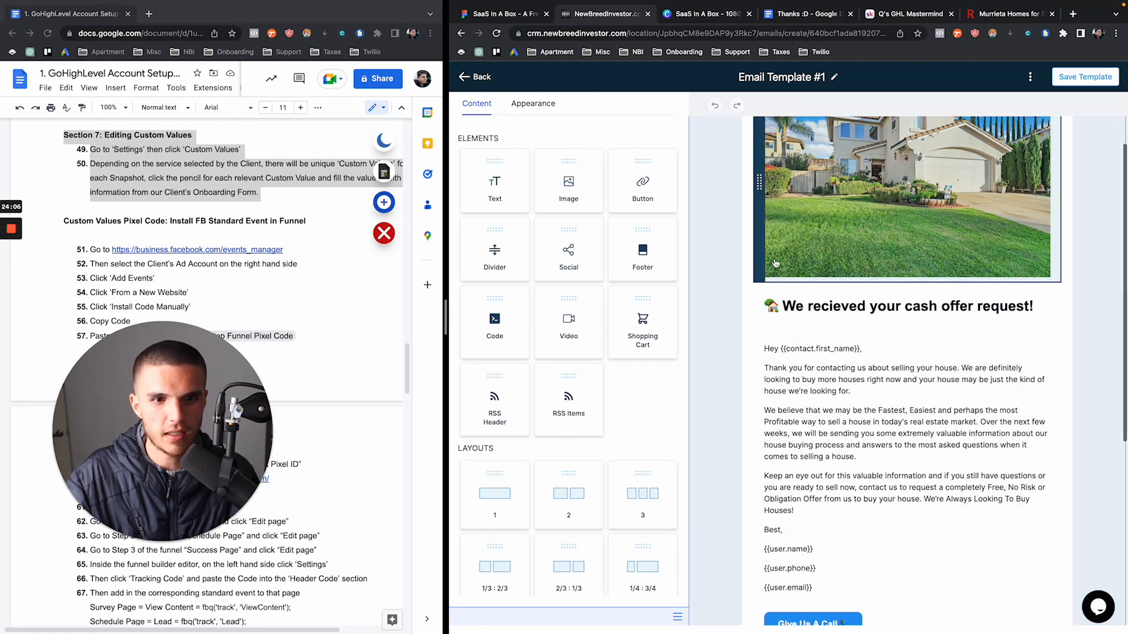
scroll(776, 263, "up", 6)
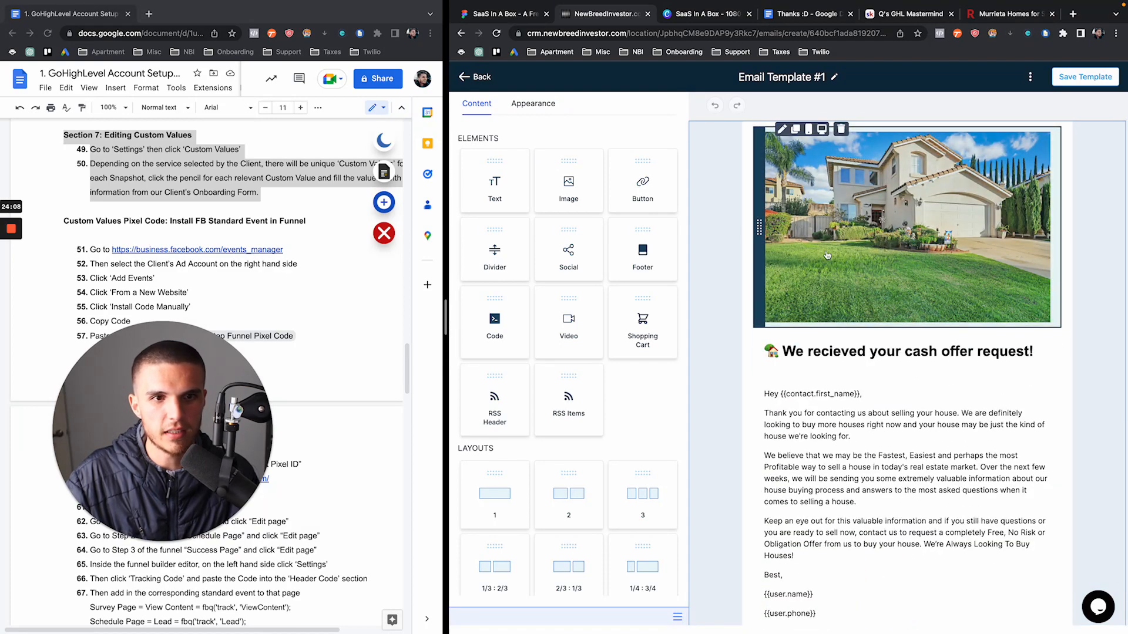
scroll(807, 293, "down", 1)
scroll(807, 293, "down", 5)
scroll(807, 293, "up", 7)
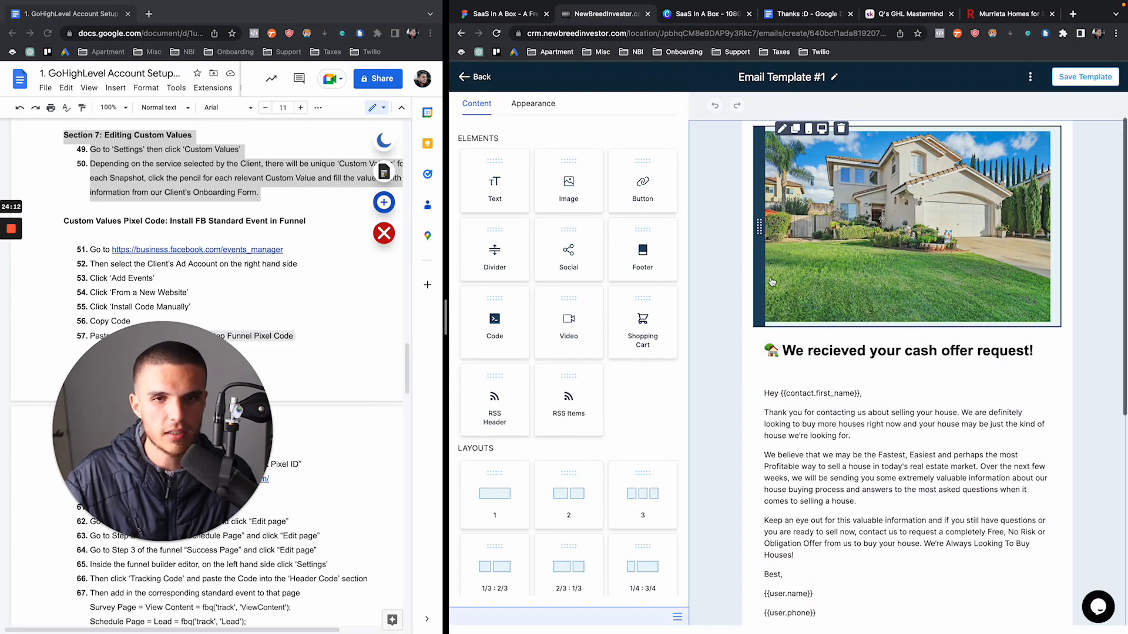
scroll(772, 281, "down", 5)
scroll(771, 282, "up", 5)
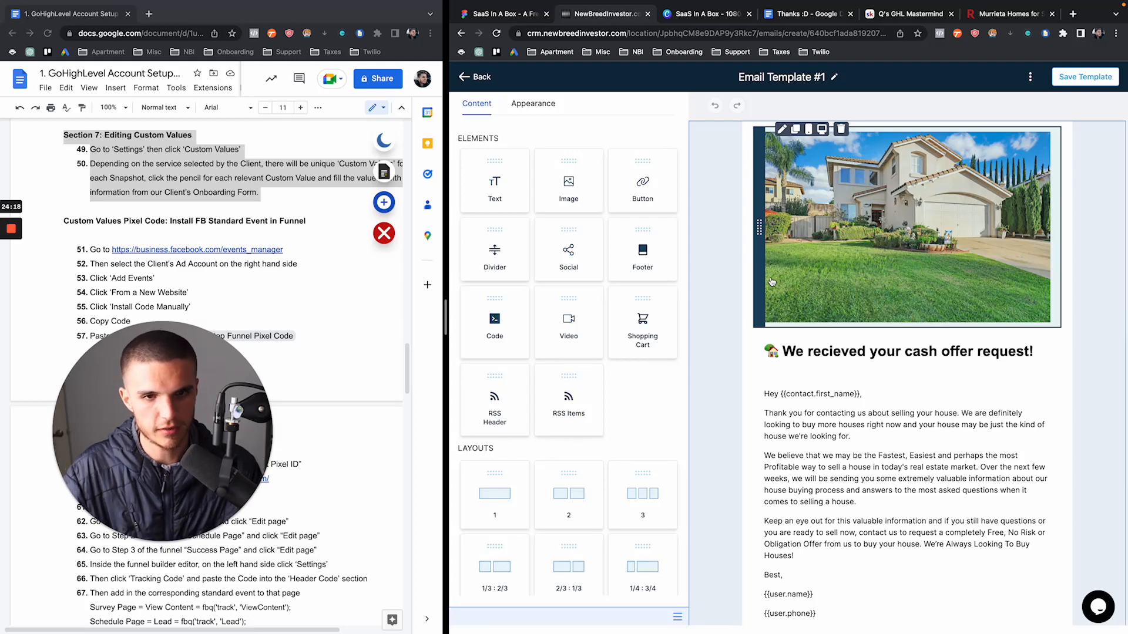
scroll(799, 311, "down", 5)
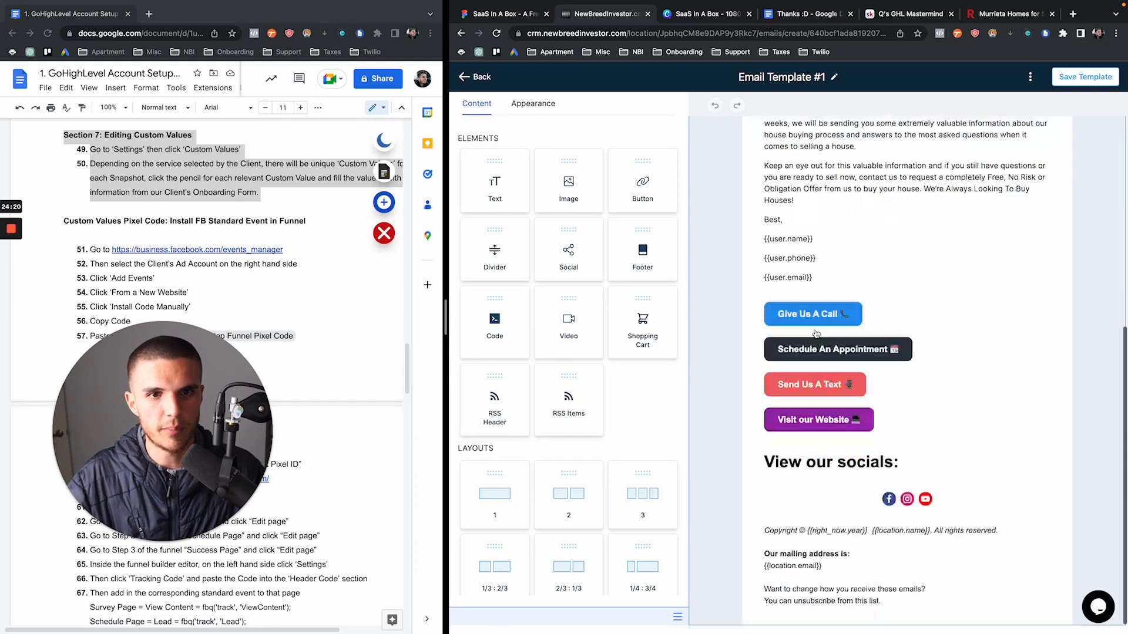
scroll(852, 338, "up", 5)
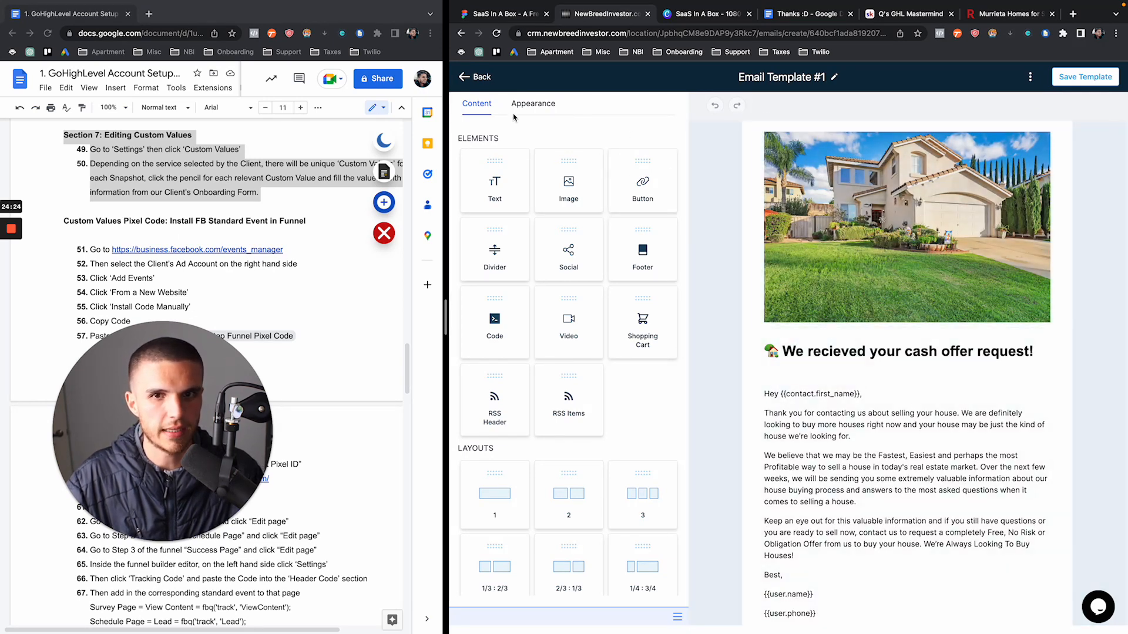
scroll(787, 492, "down", 5)
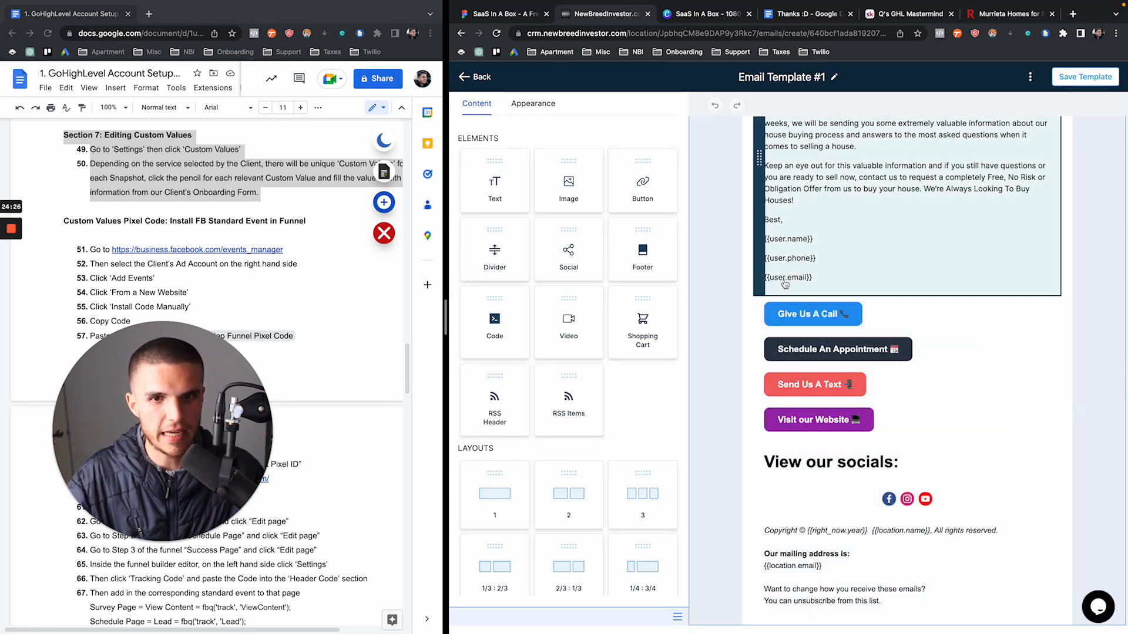
scroll(787, 493, "up", 5)
left_click(468, 80)
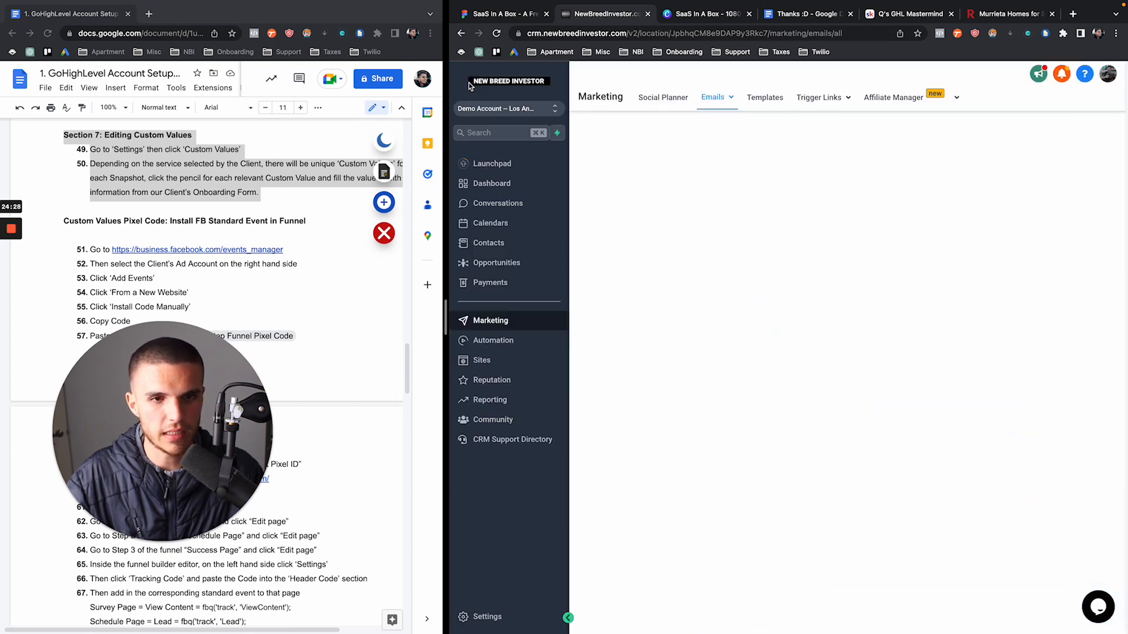
Review Email #1: Your List Of Custom Homes in the Phase 1 Follow Up folder
left_click(607, 200)
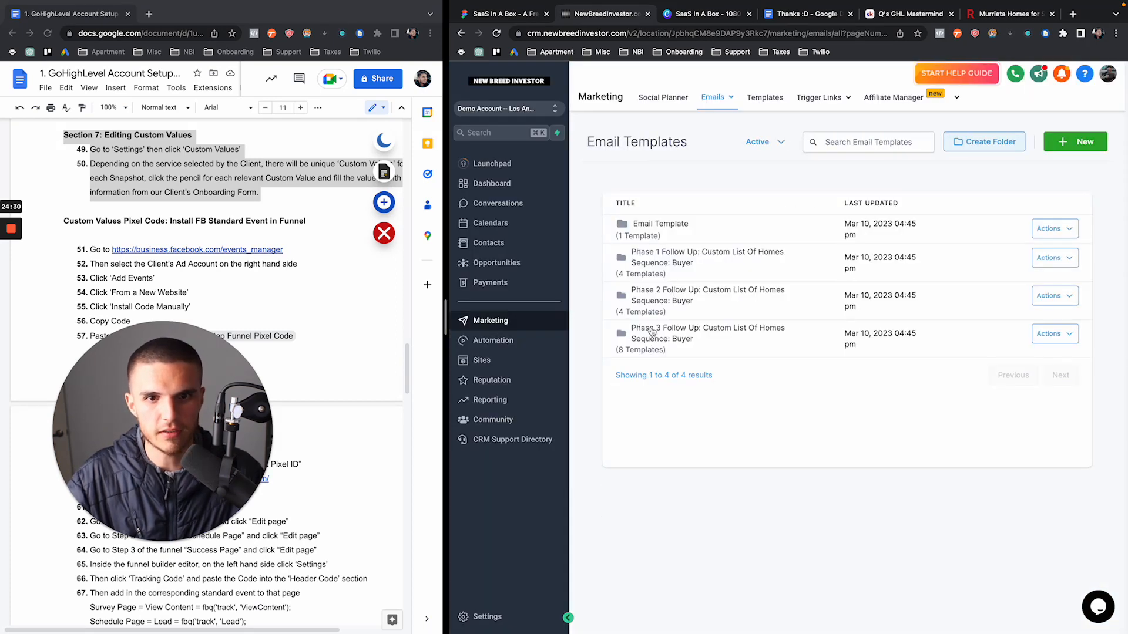
left_click(657, 269)
left_click(659, 351)
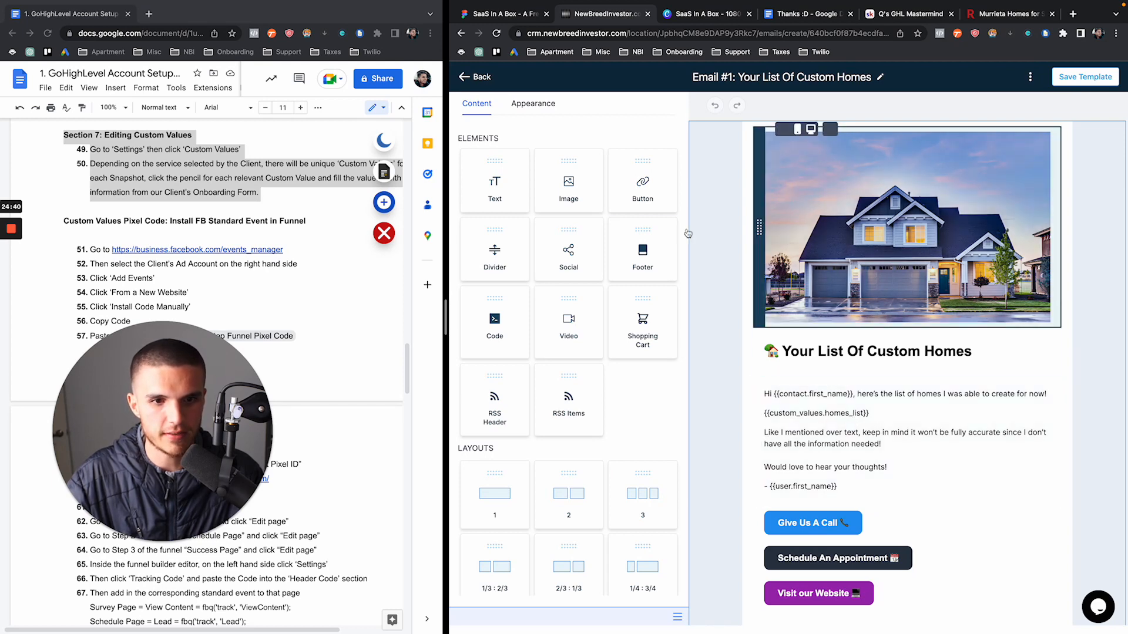
scroll(739, 280, "down", 3)
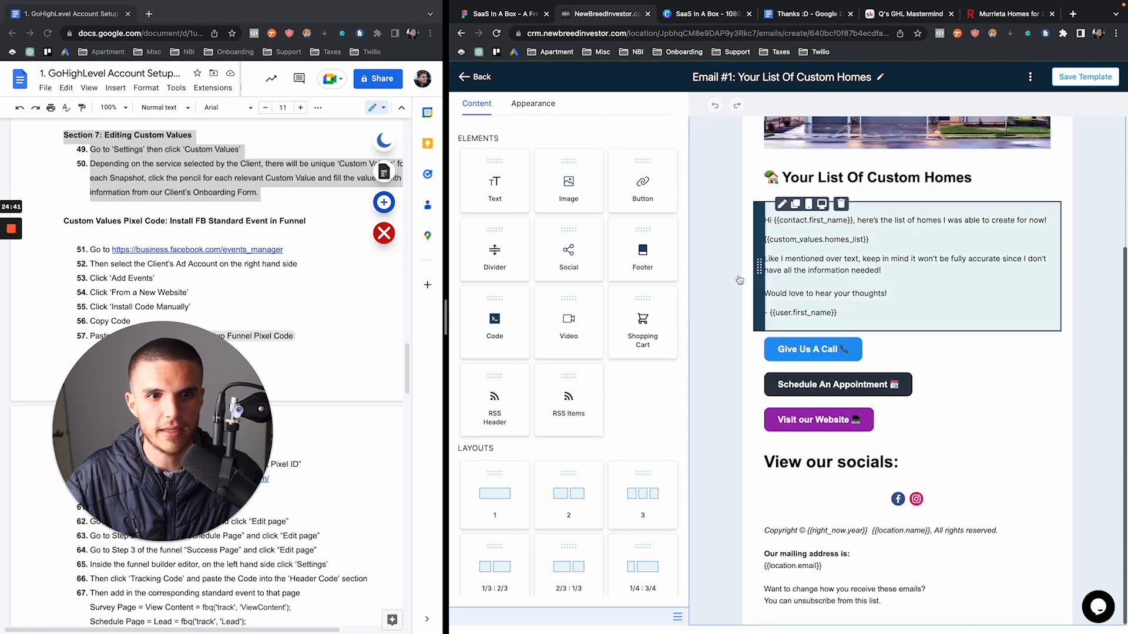
left_click(477, 77)
left_click(487, 618)
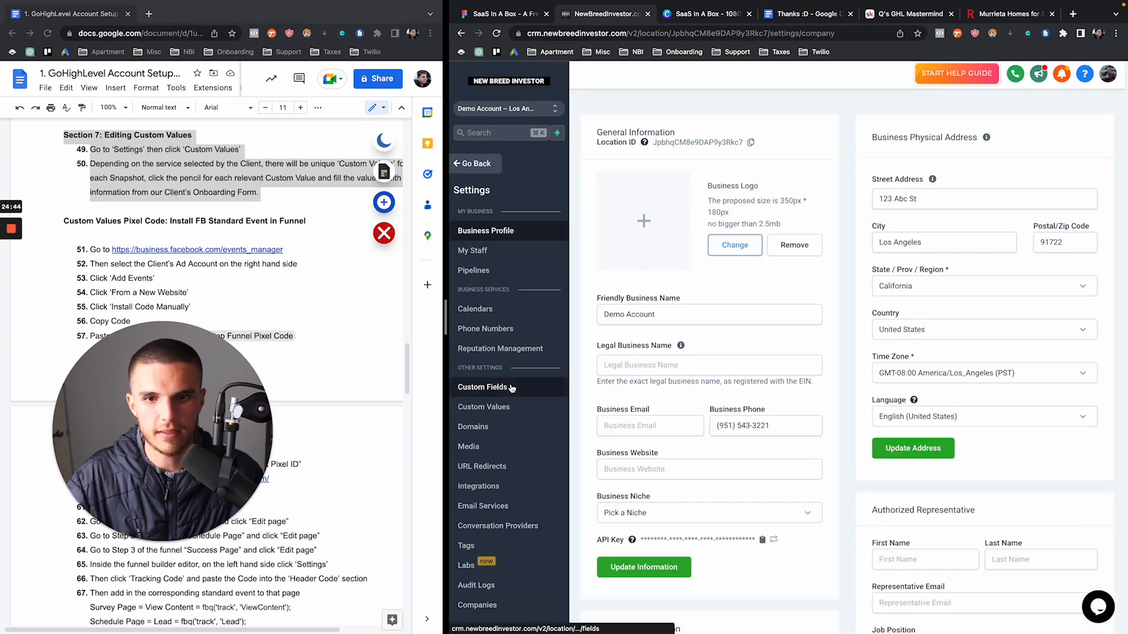
Set the Link to Facebook custom value to facebook.com and save it
left_click(483, 407)
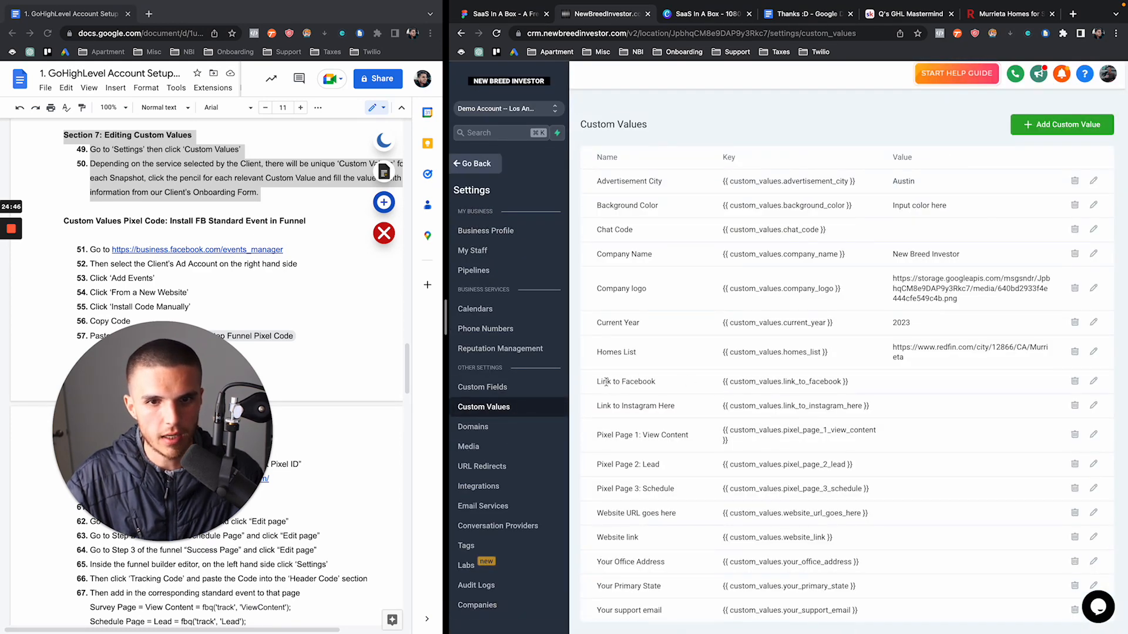
left_click_drag(597, 381, 670, 385)
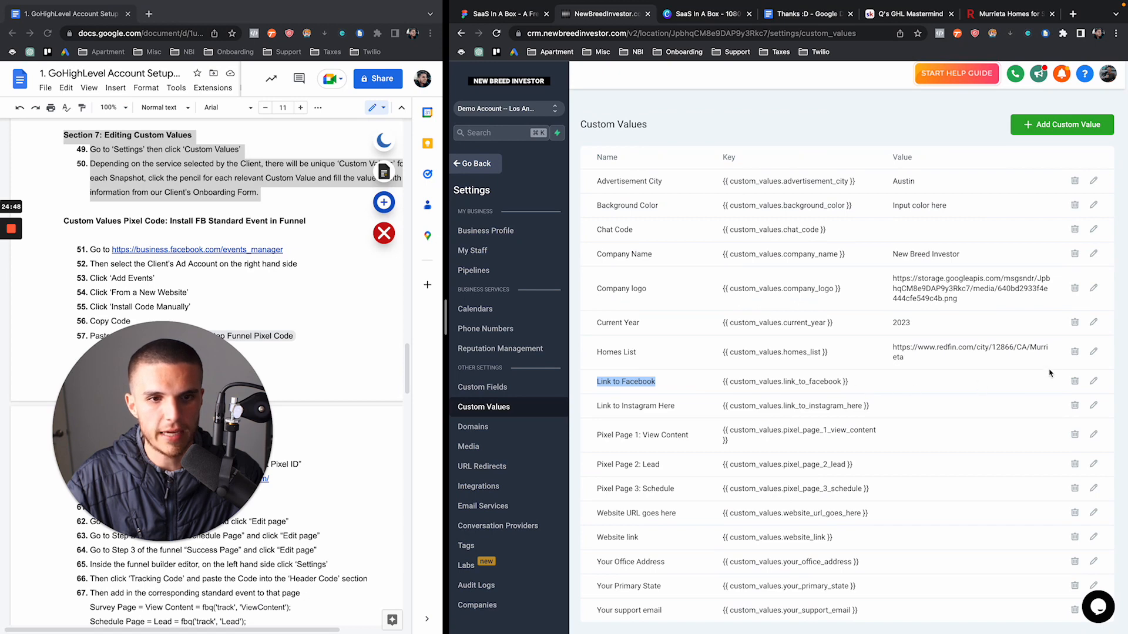
left_click(1093, 381)
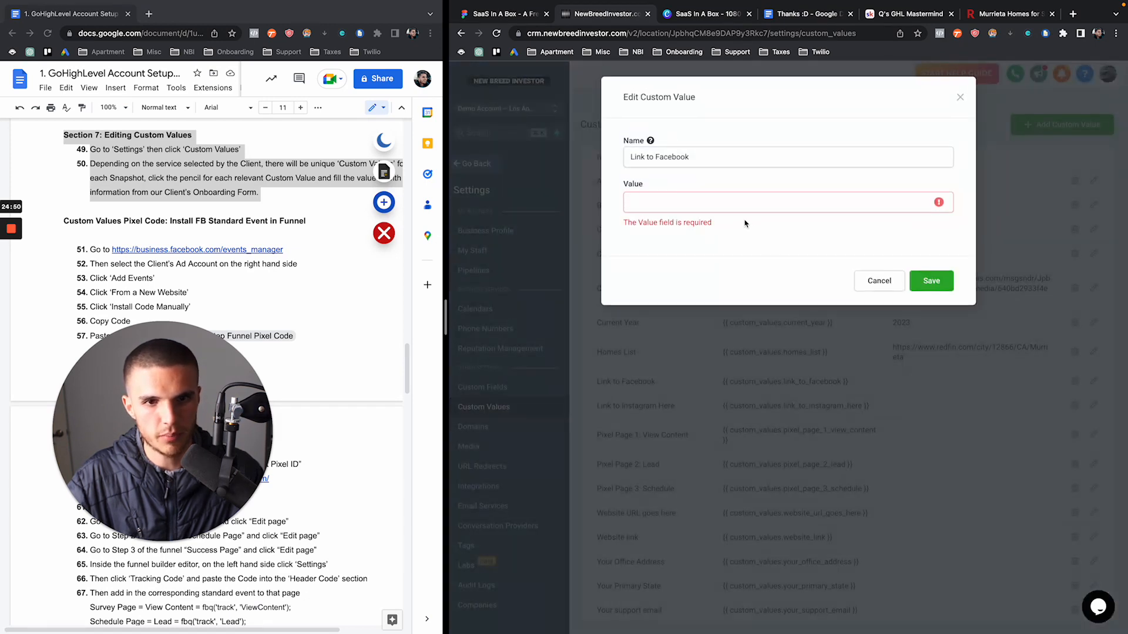
left_click(727, 201)
type("faceb")
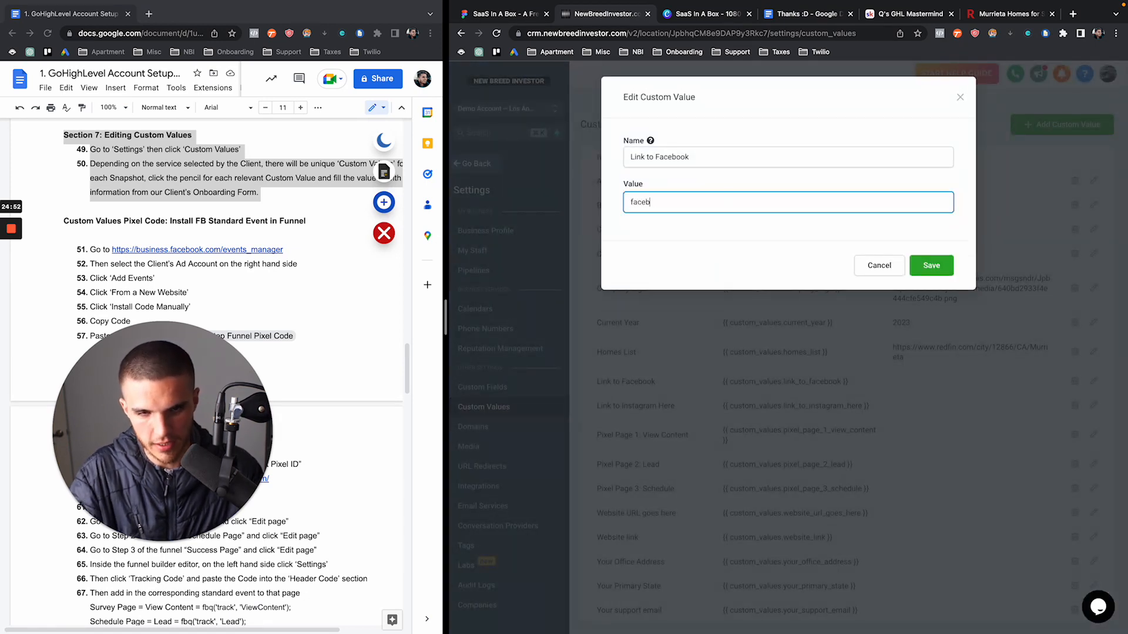
type("ook.com")
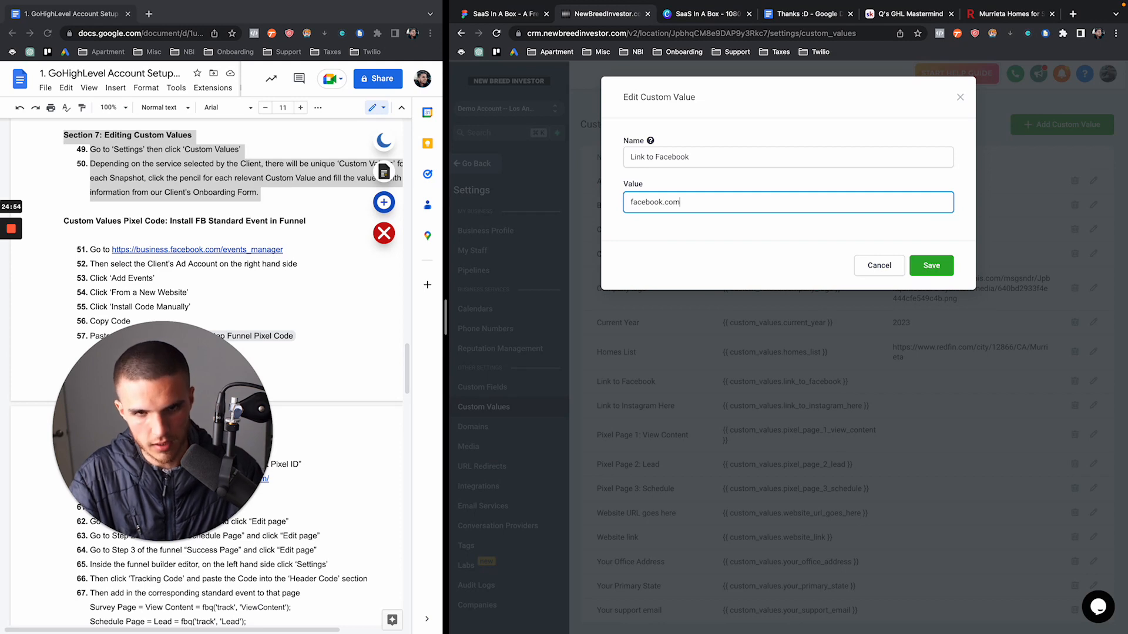
left_click(931, 267)
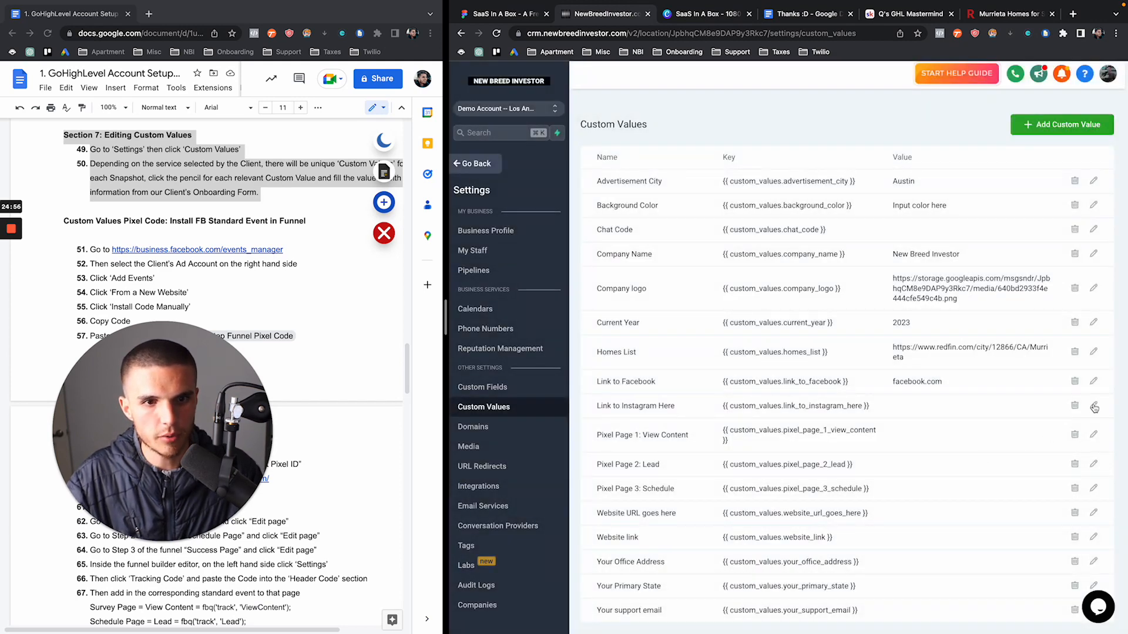
Set the Link to Instagram Here custom value to instagram.com and save it
left_click(1094, 406)
left_click(732, 203)
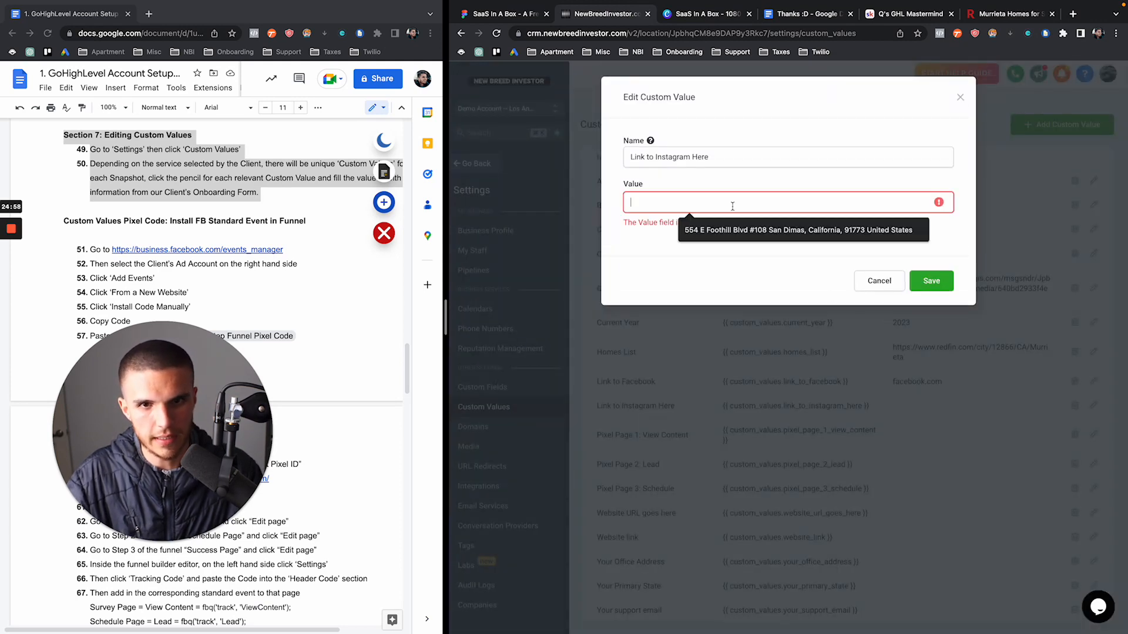
type("instagram.com")
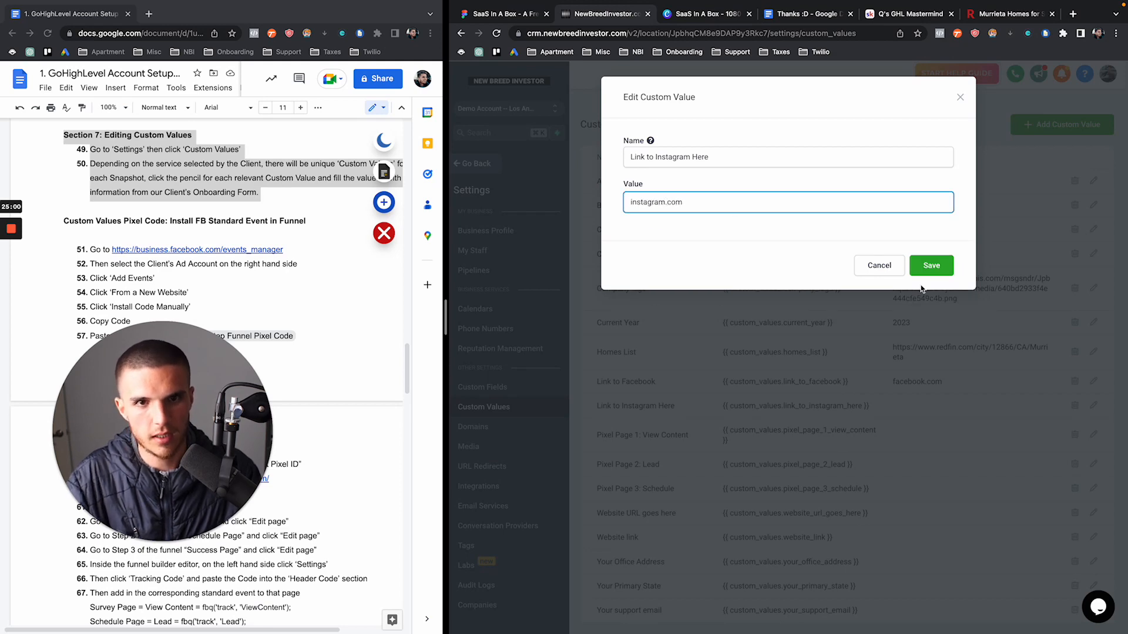
left_click(930, 268)
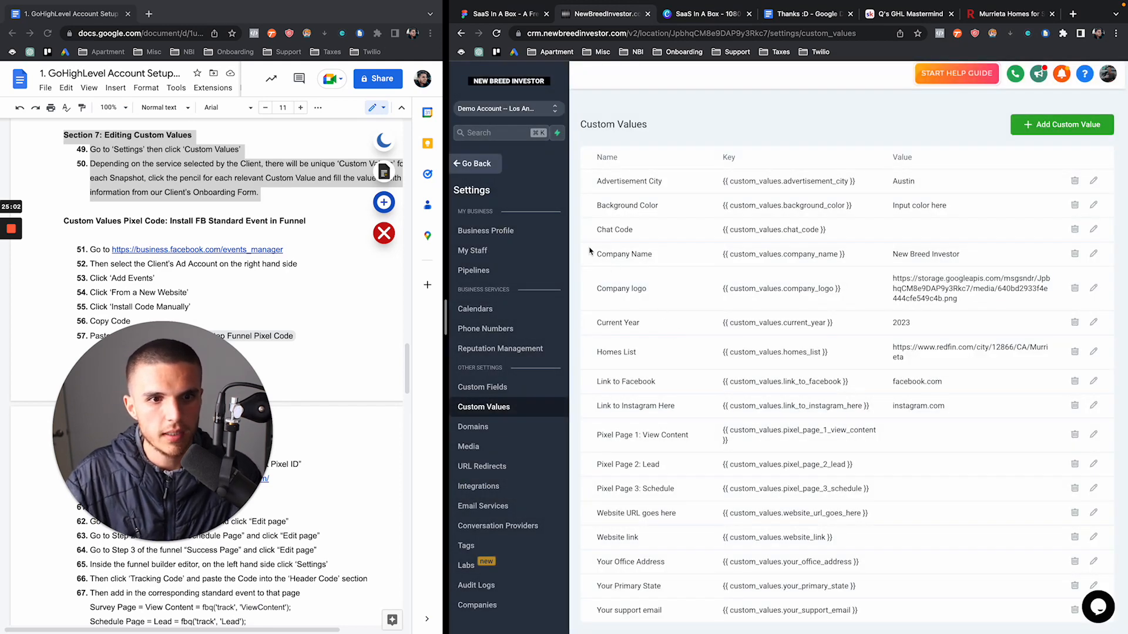
left_click(500, 172)
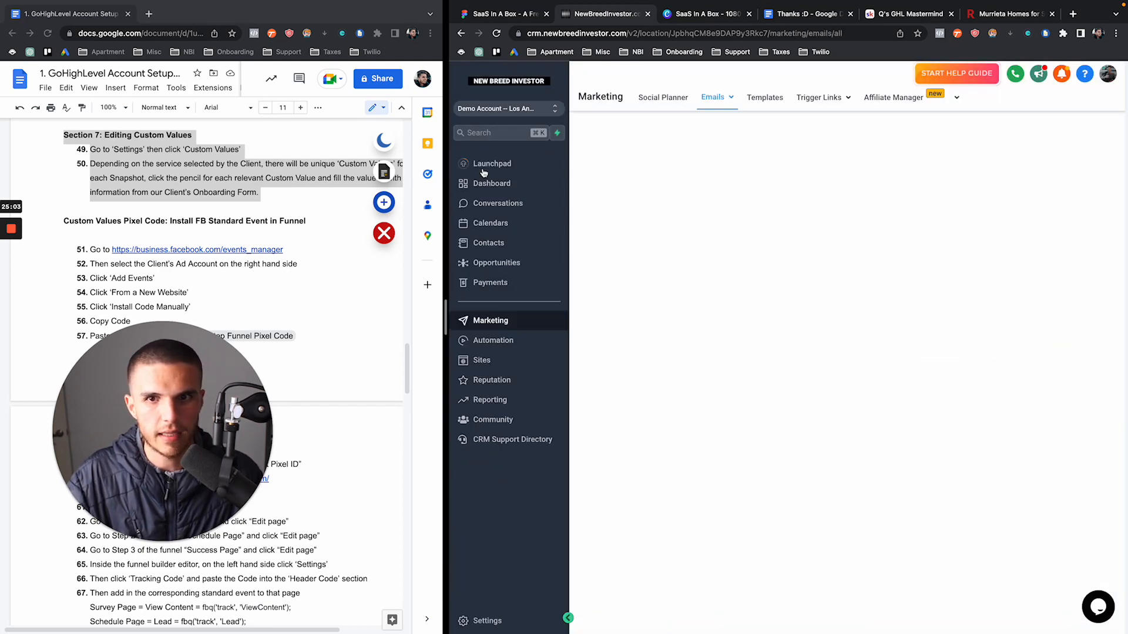
Open Email #1: Your List Of Custom Homes from the Phase 1 Follow Up template folder
left_click(501, 347)
left_click(490, 320)
left_click(713, 96)
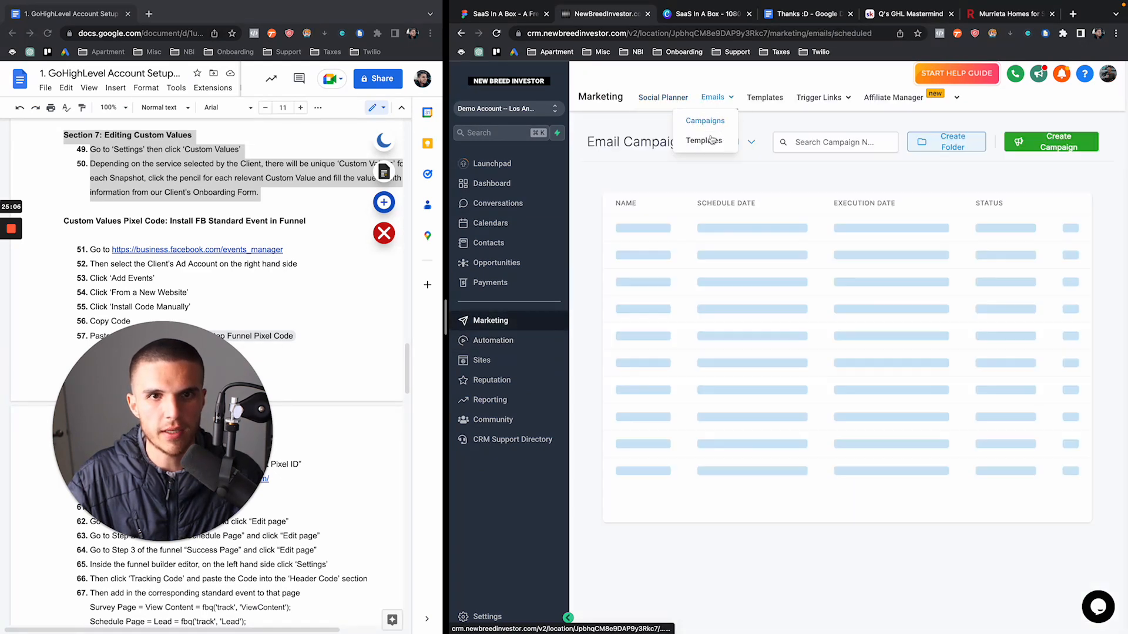
left_click(708, 140)
left_click(663, 254)
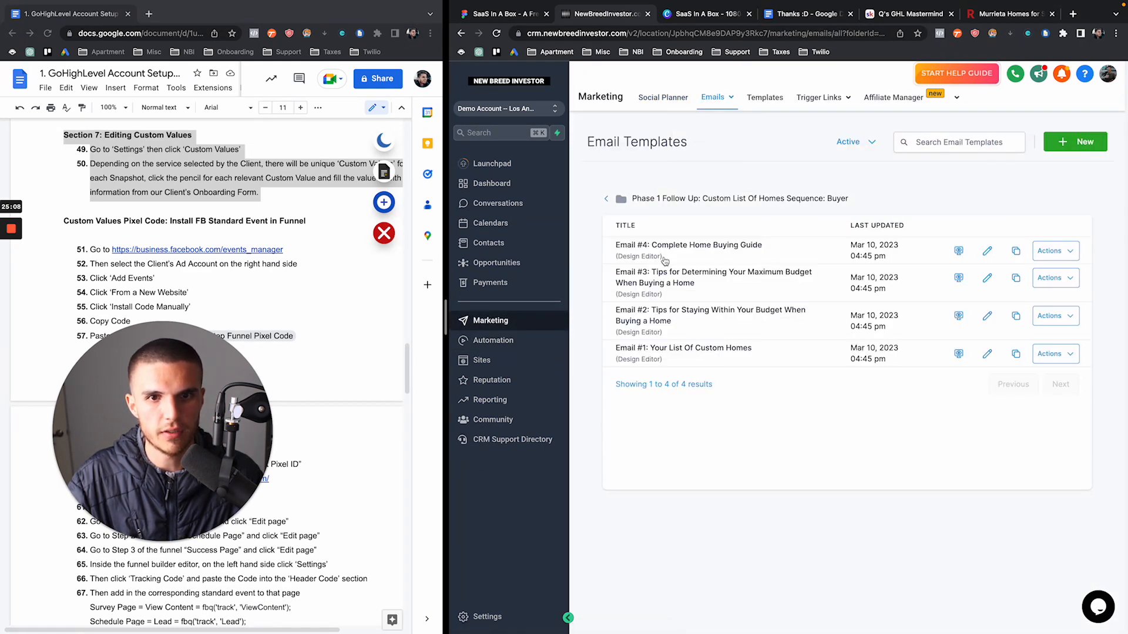
left_click(668, 351)
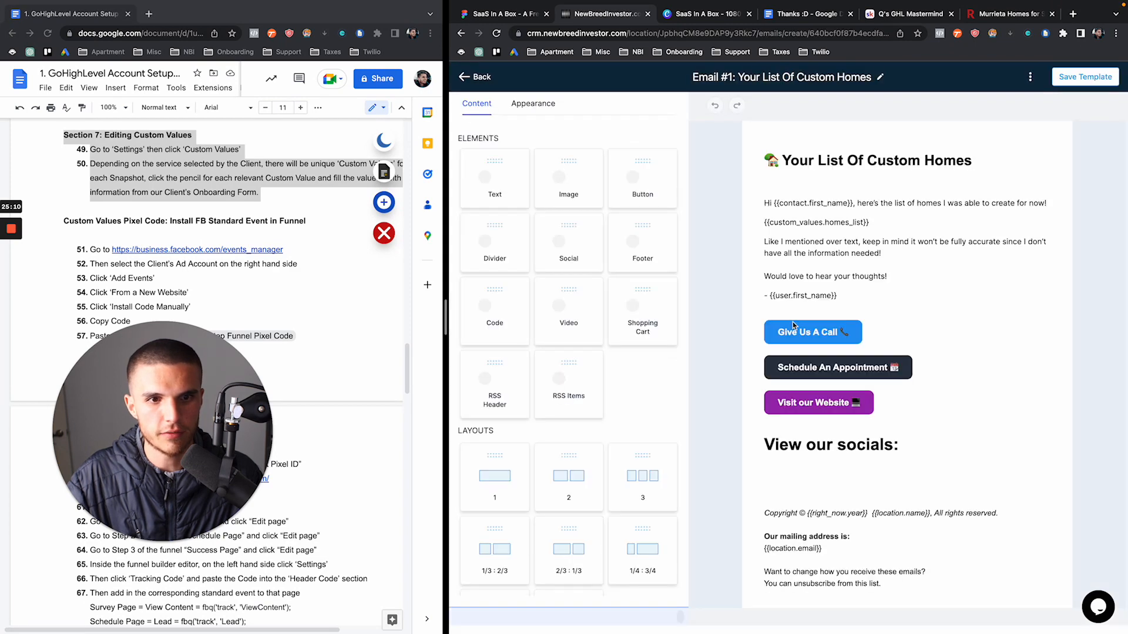
scroll(793, 325, "down", 1)
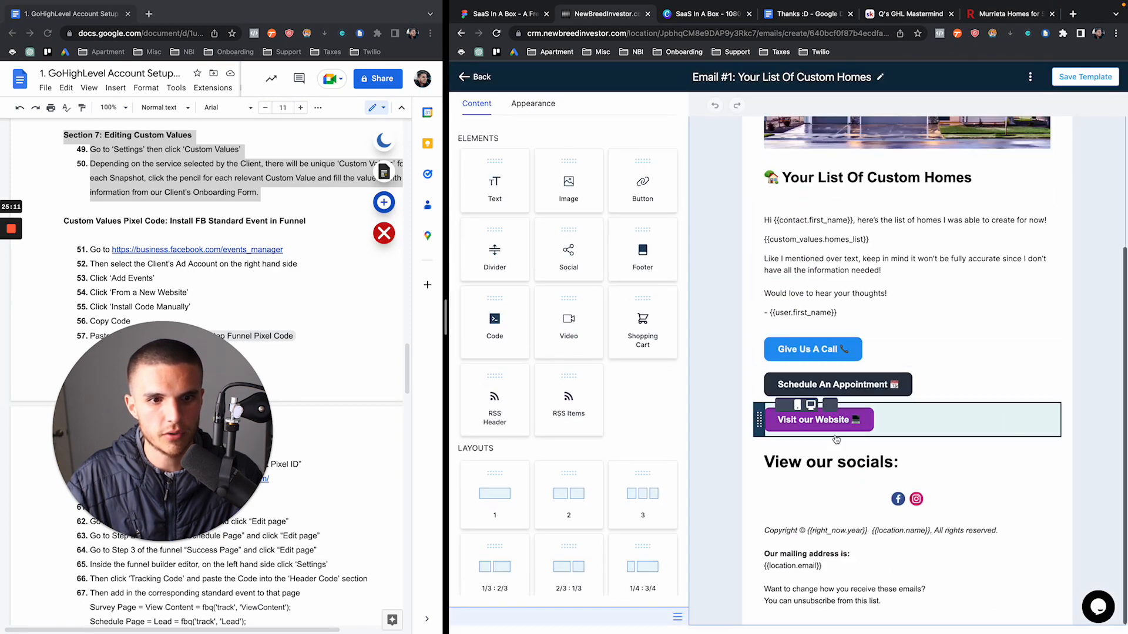
Inspect the Instagram icon link and the Call, Schedule and Visit Website button links, then close the email
left_click(901, 501)
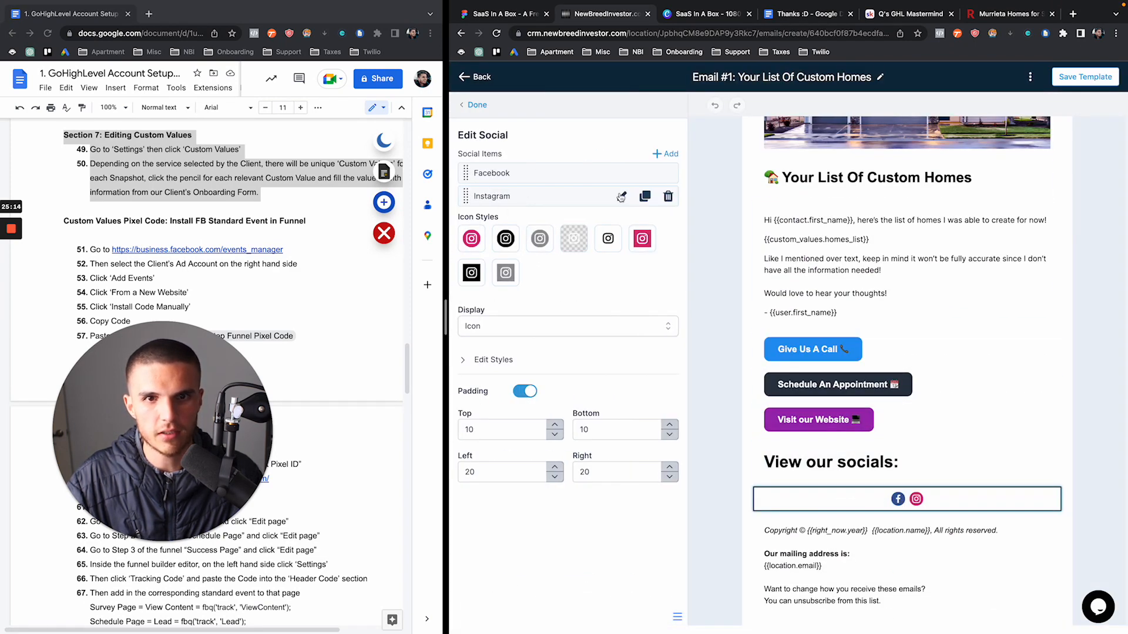
left_click(621, 196)
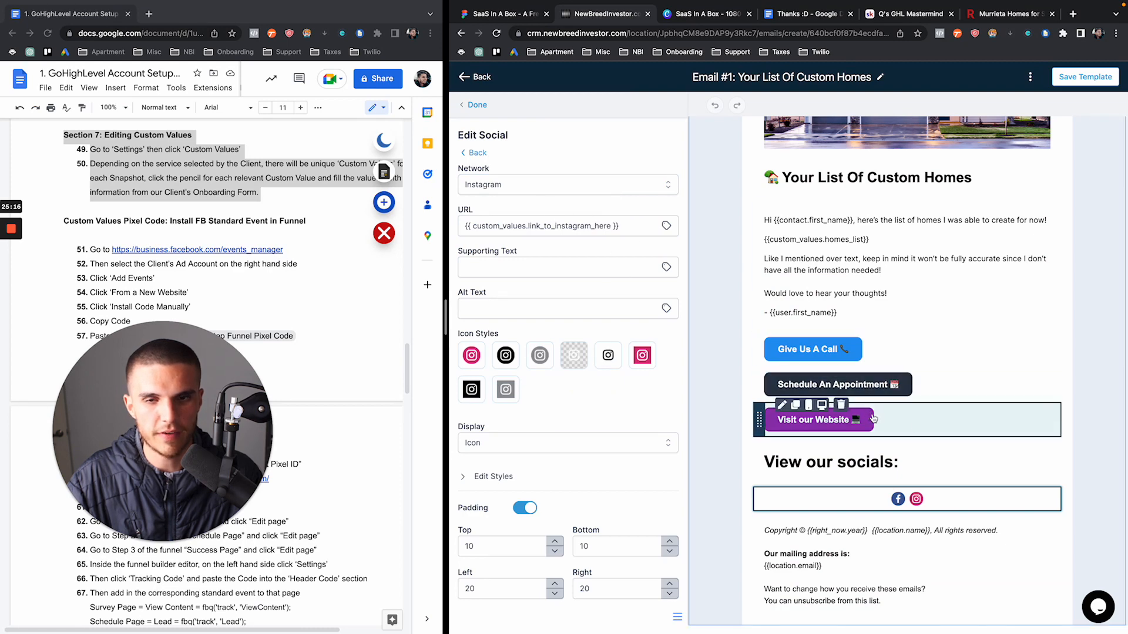
scroll(853, 402, "up", 3)
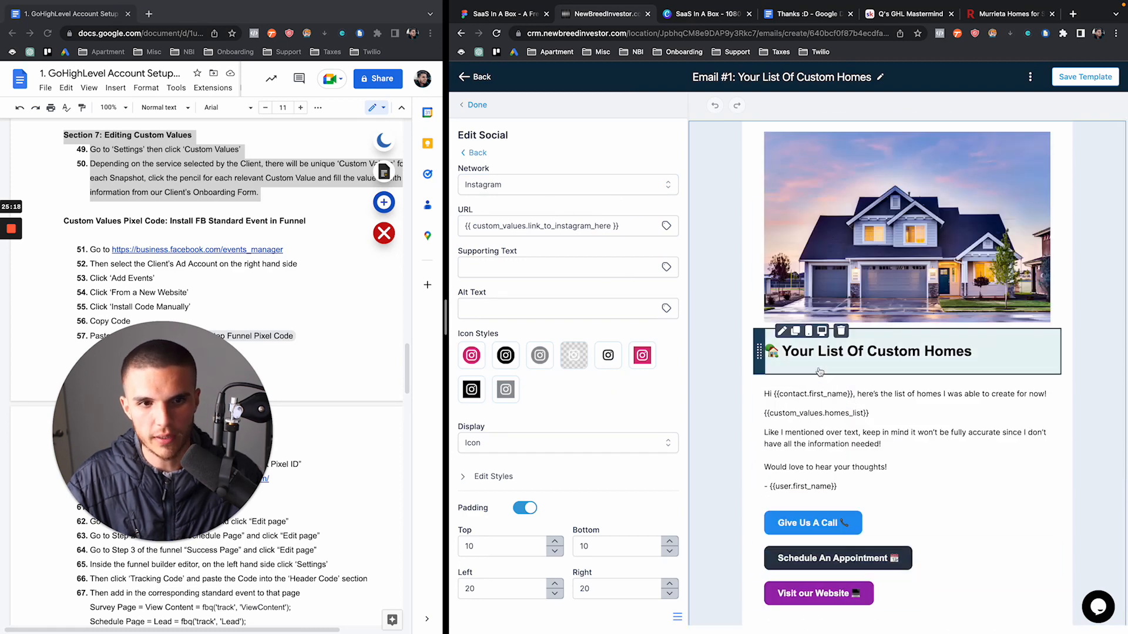
scroll(809, 424, "down", 3)
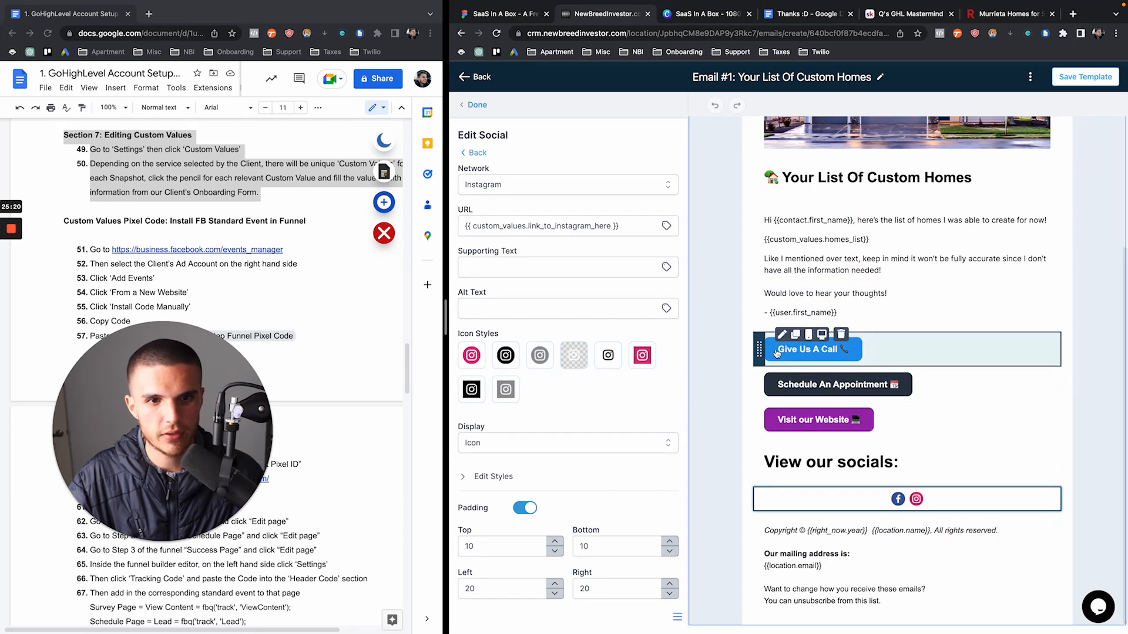
left_click(804, 349)
left_click(799, 384)
left_click(787, 418)
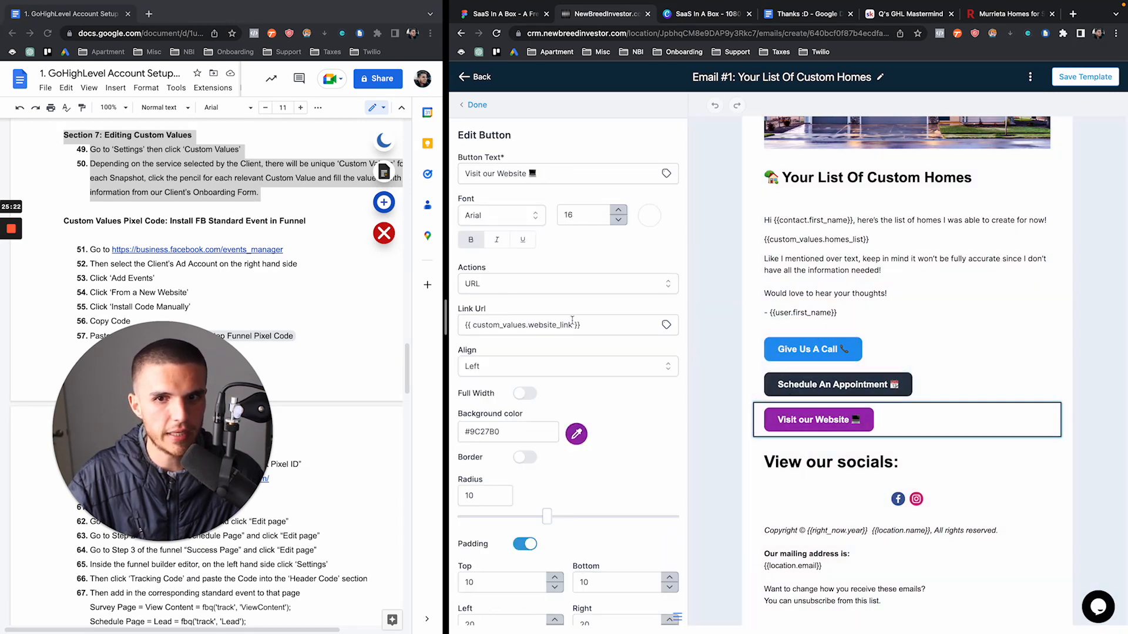
left_click(474, 105)
left_click(478, 81)
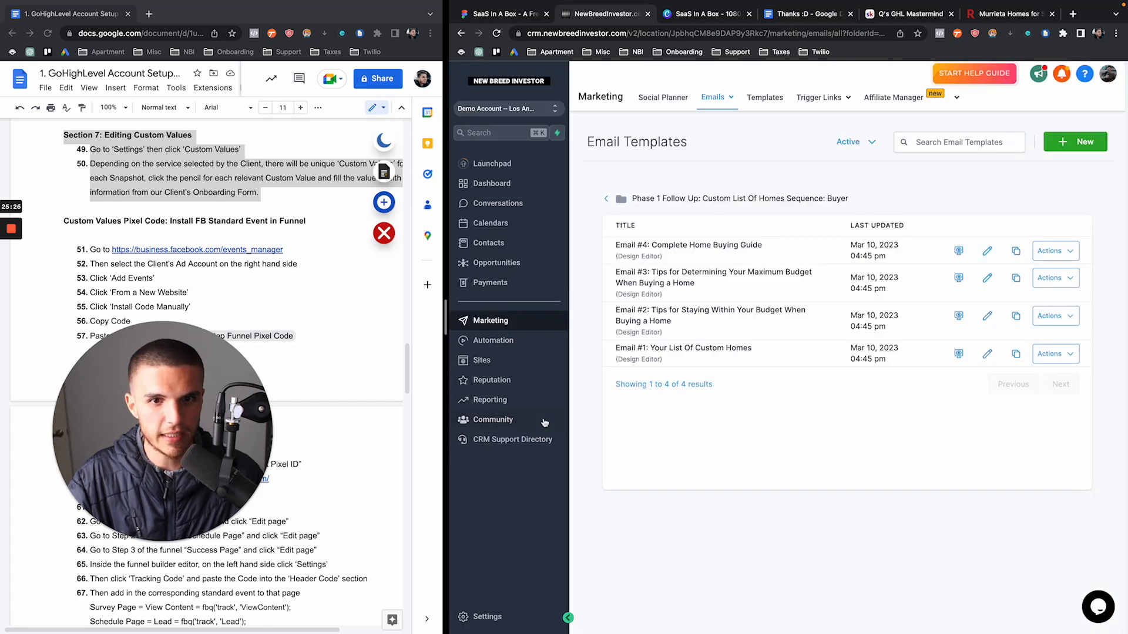
left_click(487, 617)
Open the Custom Values list and select 'Lead' in the Pixel Page 2 name
left_click(484, 407)
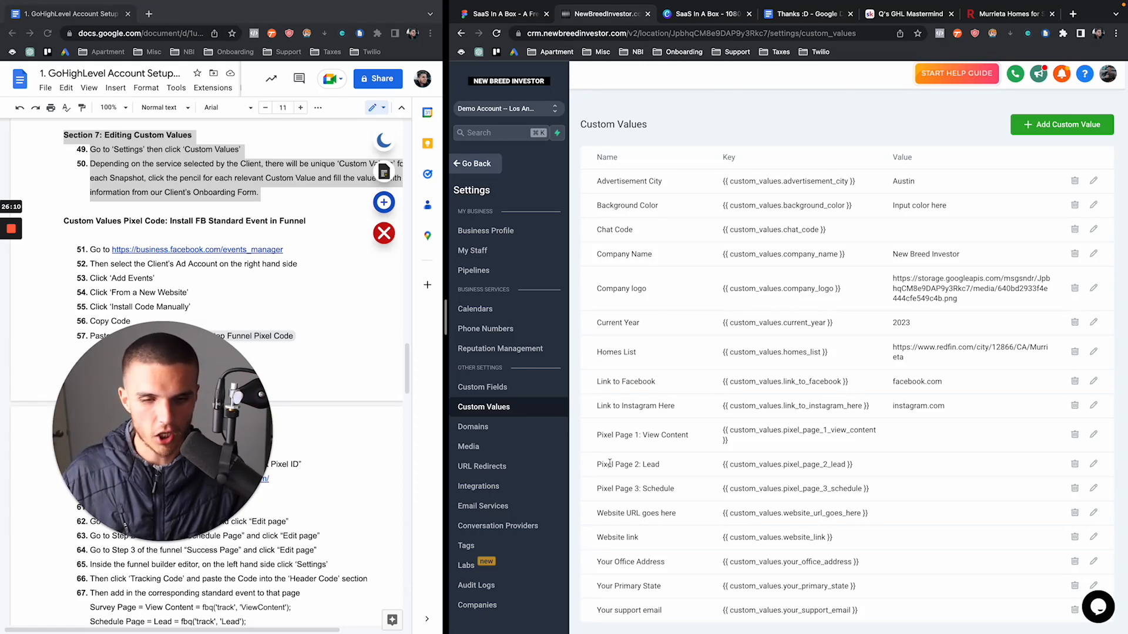
left_click_drag(663, 464, 643, 461)
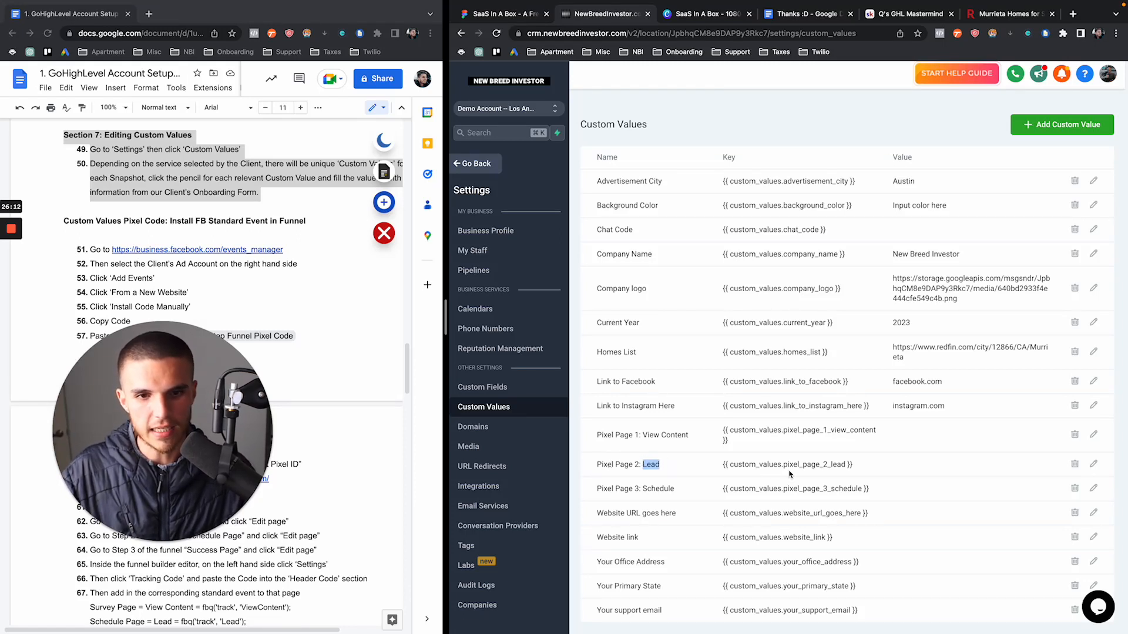
Open the 3 Step Funnel Pixel Code document in a new tab, widen it, and start a search
left_click_drag(853, 464, 731, 466)
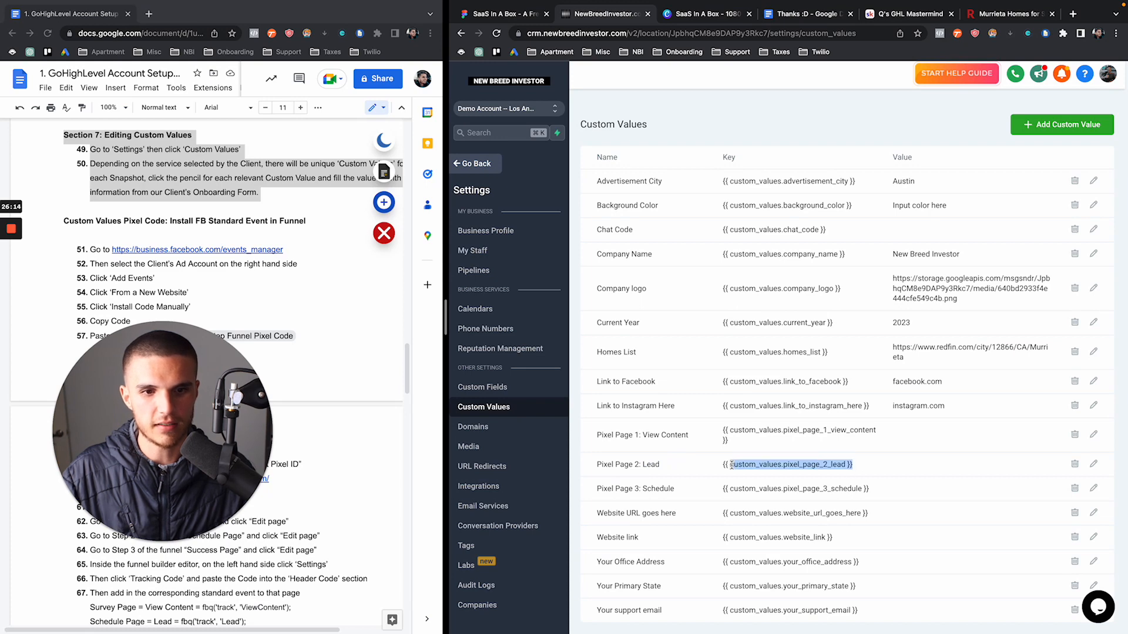
left_click_drag(170, 433, 614, 433)
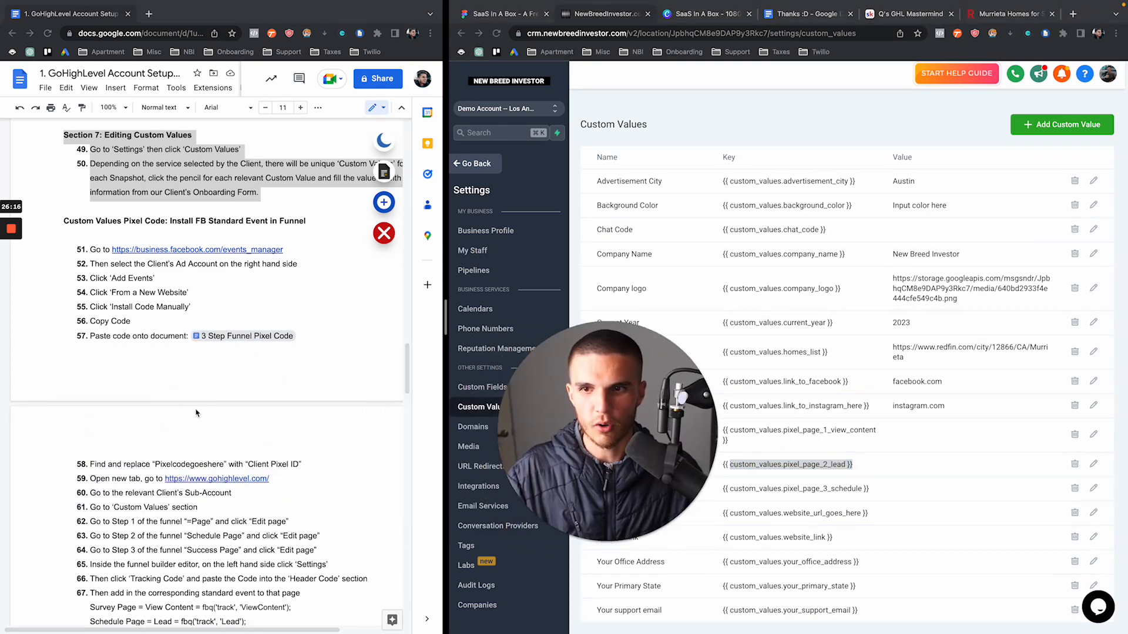
left_click(245, 337)
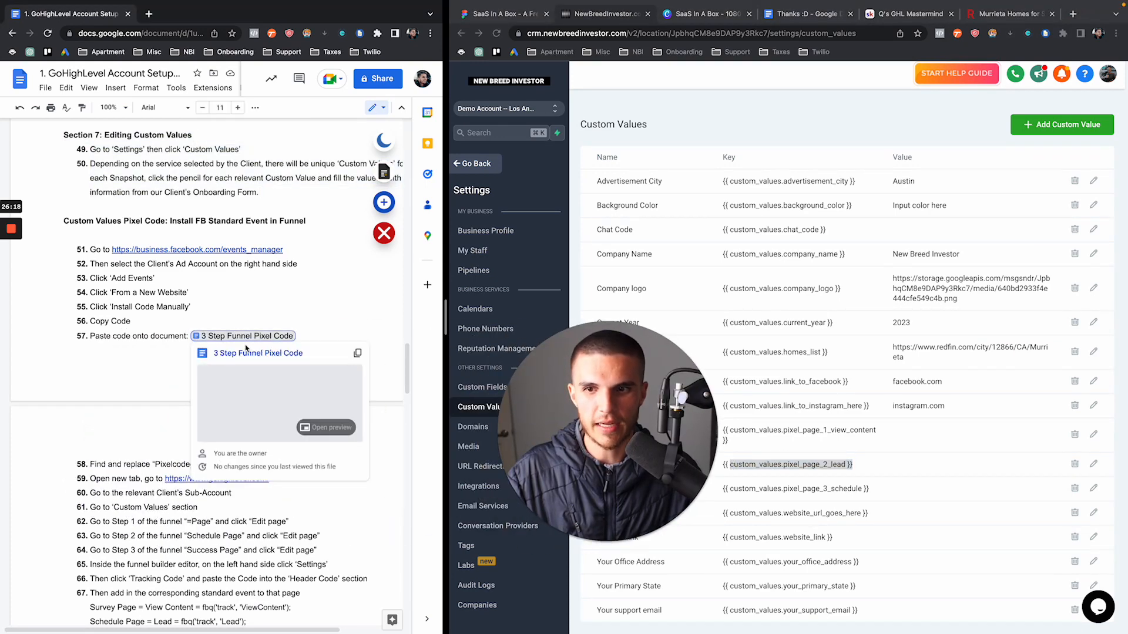
left_click(244, 353)
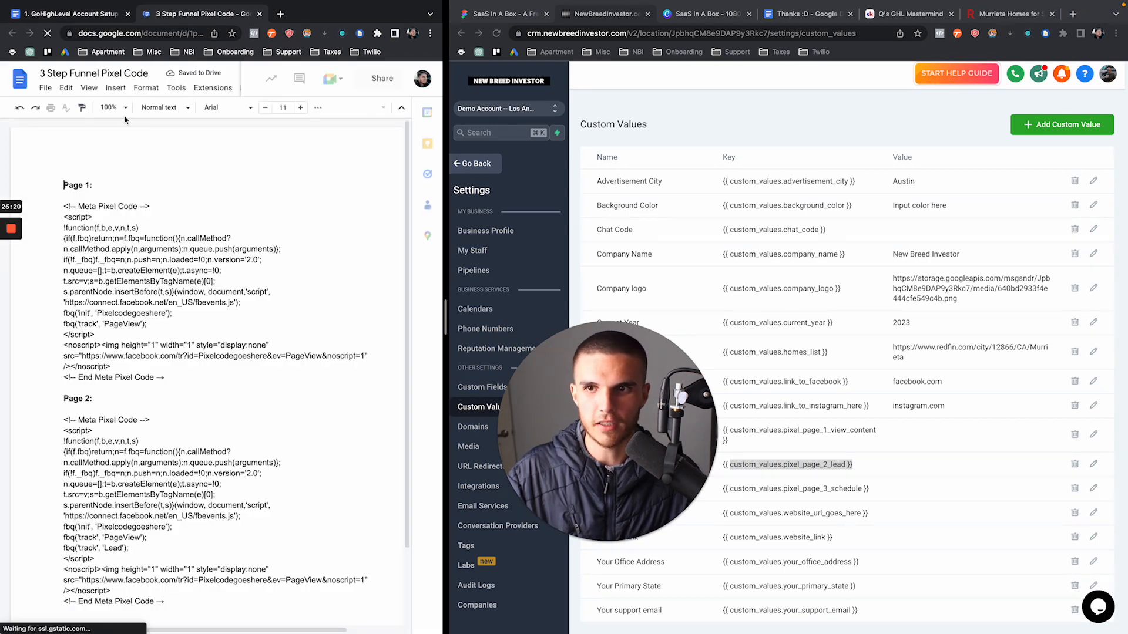
left_click(80, 16)
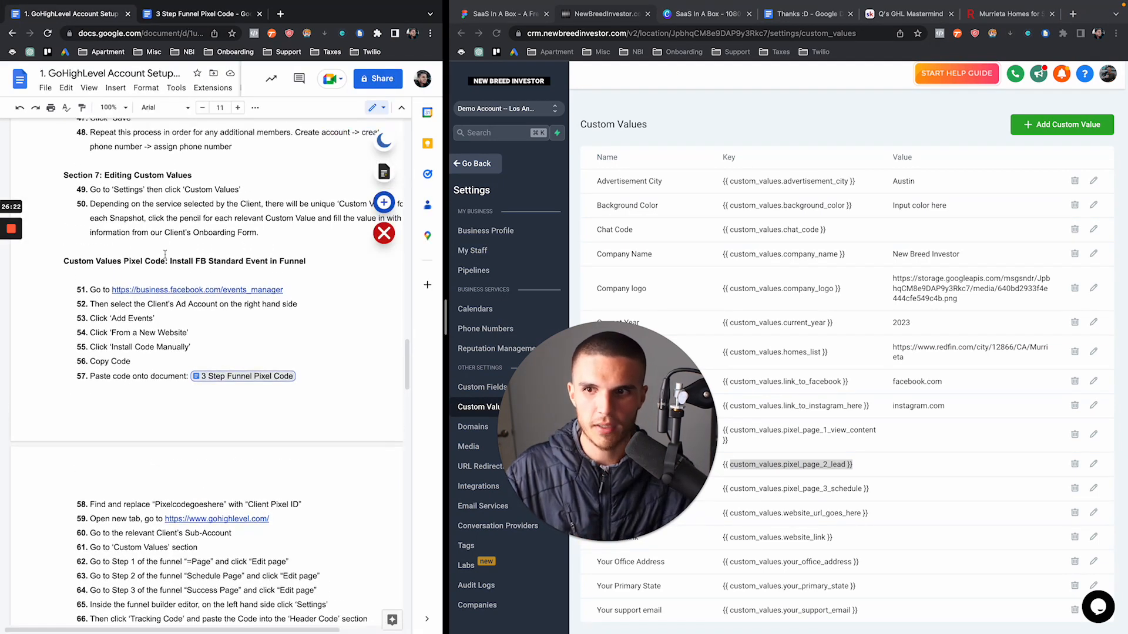
left_click(194, 15)
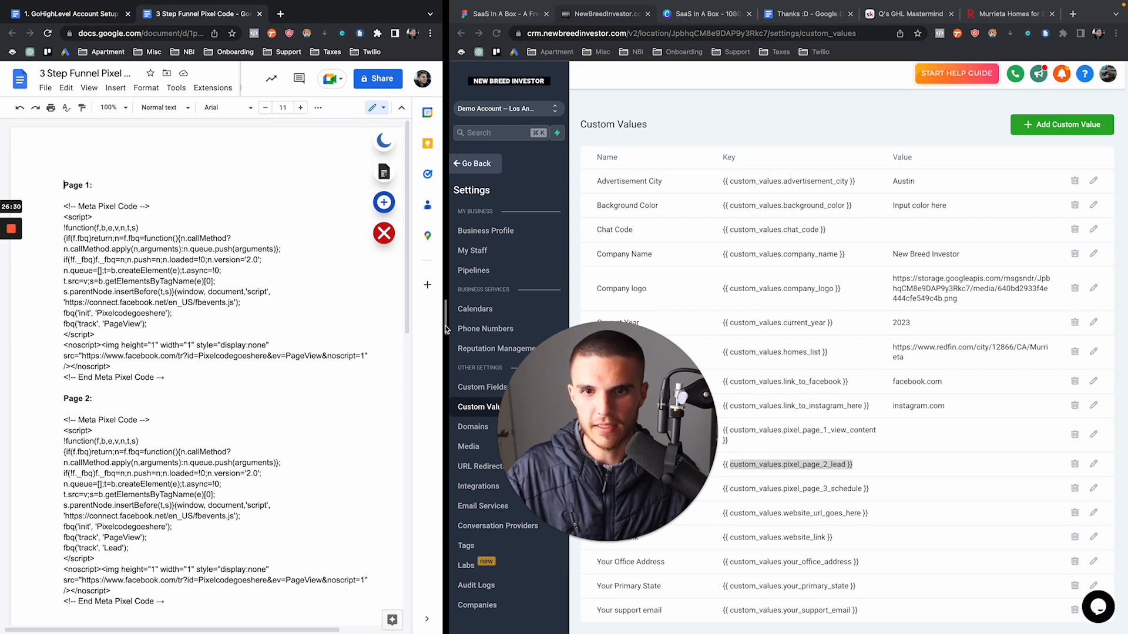
left_click_drag(446, 329, 503, 335)
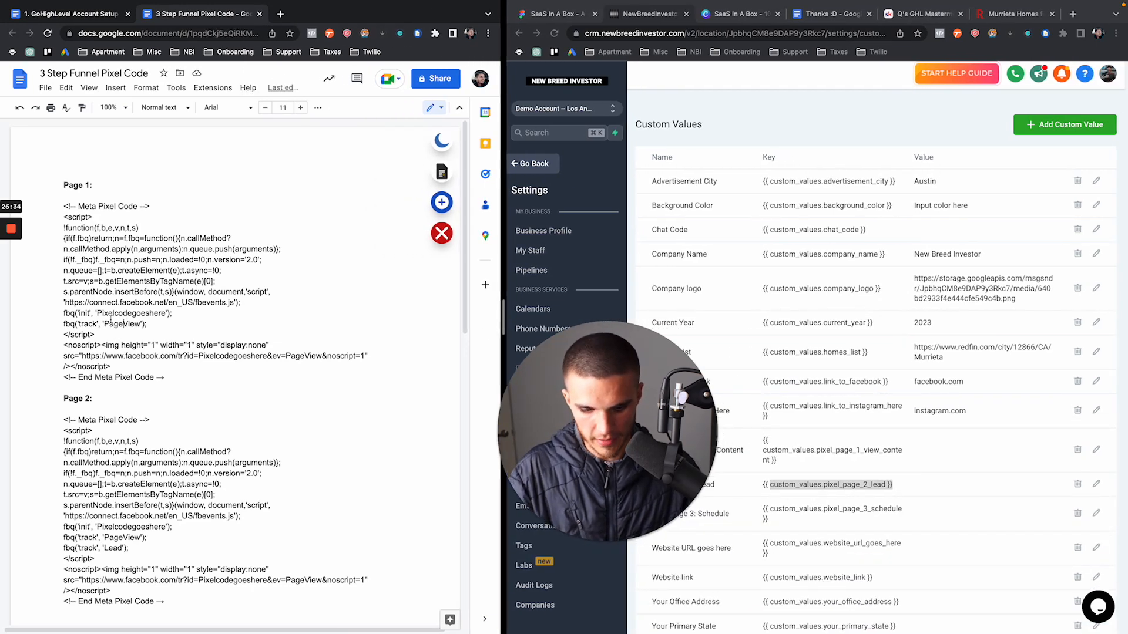
key("super+f")
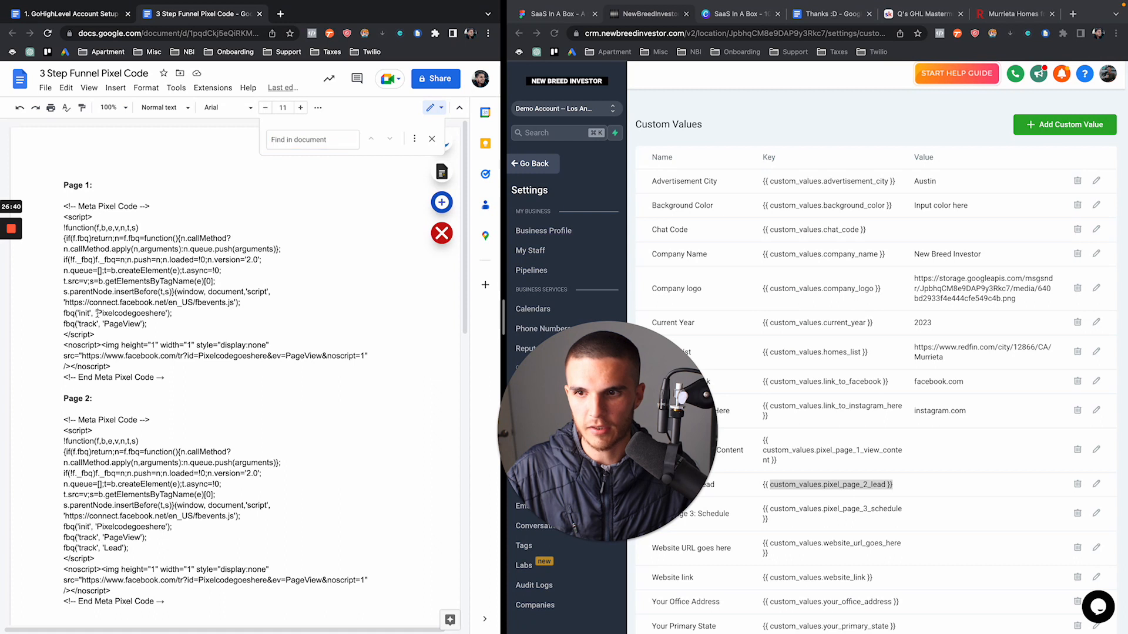
Find Pixelcodegoeshere in Find and replace with an empty replacement field, then start a new browser tab
left_click_drag(98, 313, 159, 314)
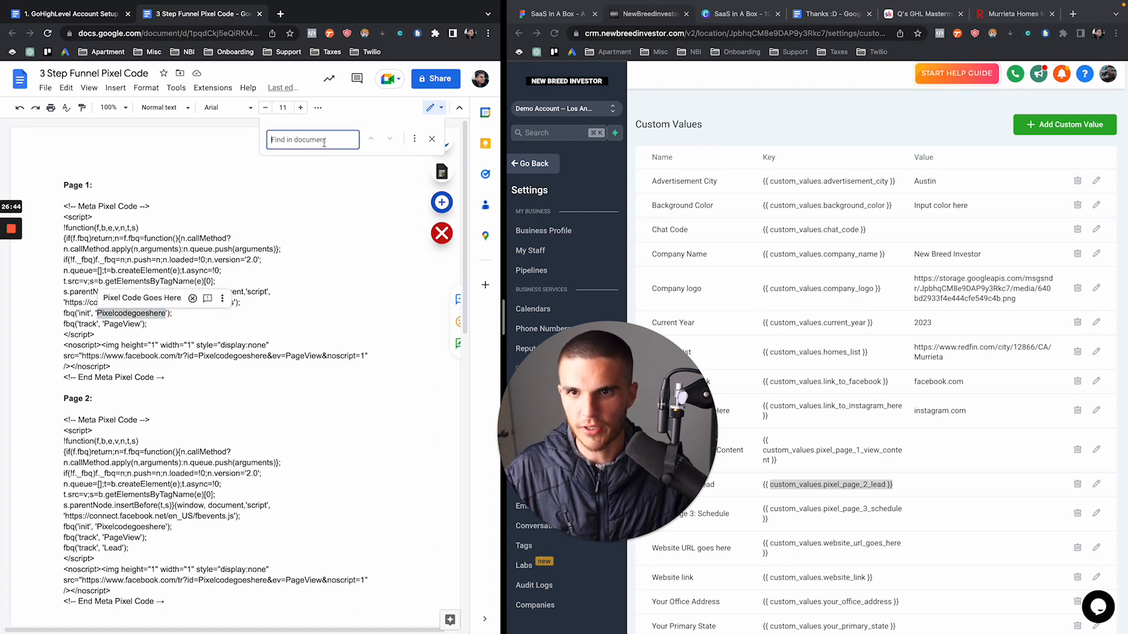
type("Pixelcodegoeshere")
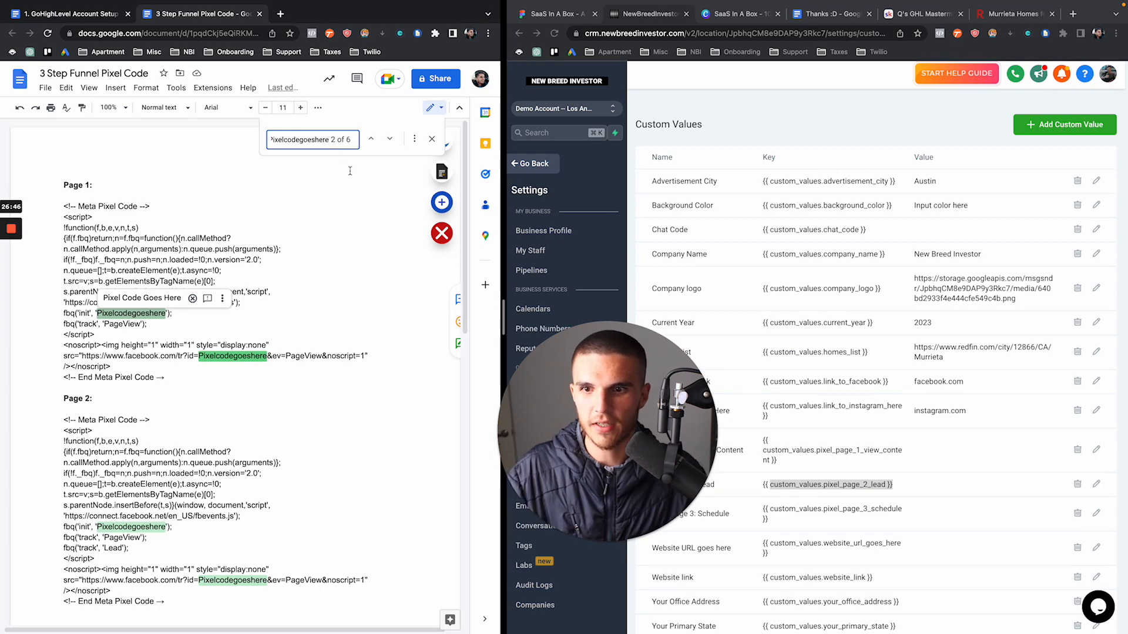
left_click(414, 139)
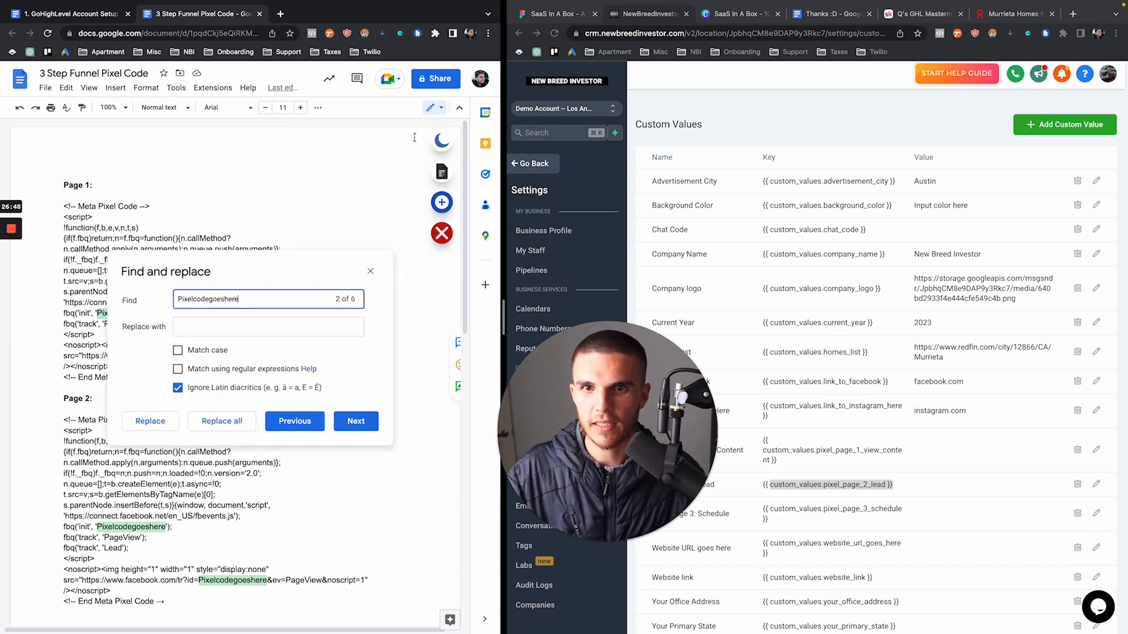
left_click(196, 328)
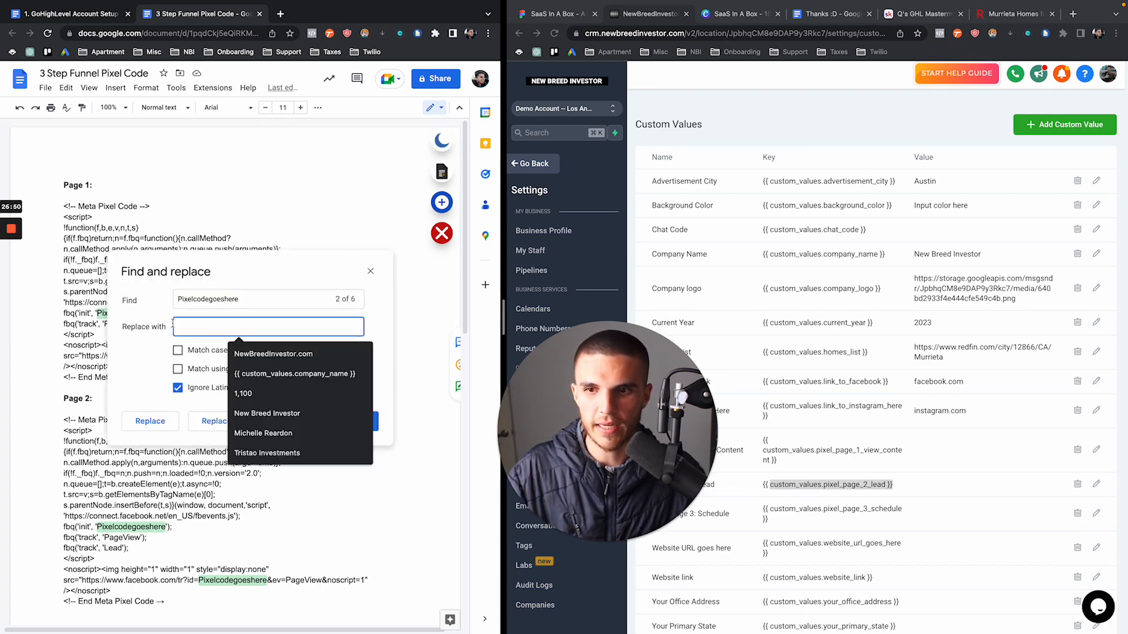
left_click(174, 326)
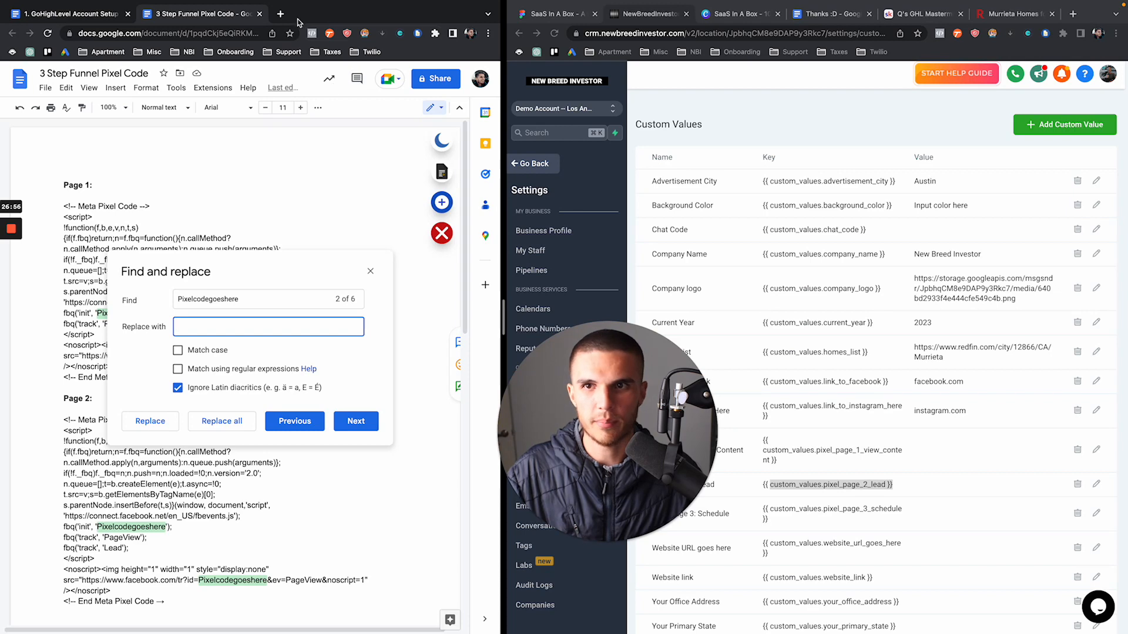
left_click(1074, 14)
Search Google for 'facebook pixel id sample' and read Meta's Get Started pixel guide
type("faceb")
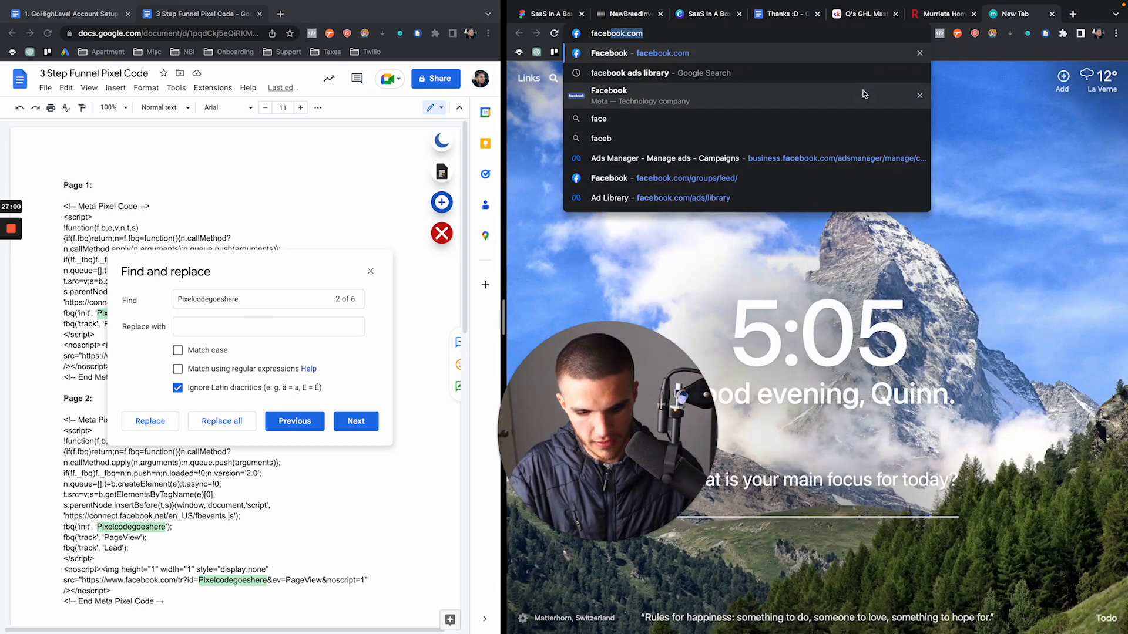
type("ook pixel id s")
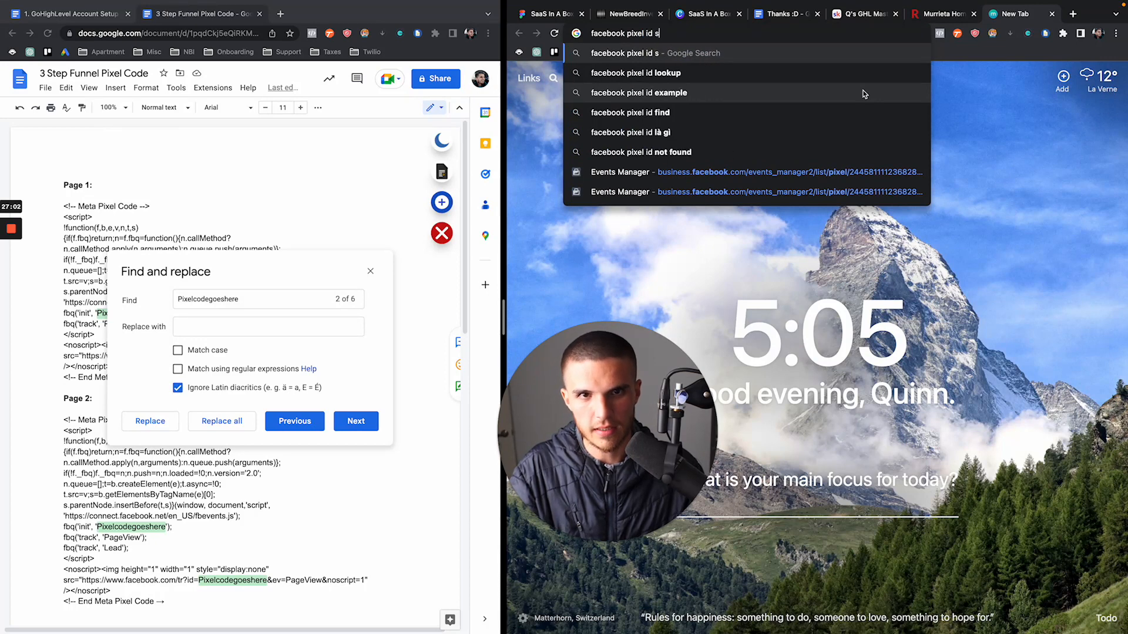
type("ample")
key("Return")
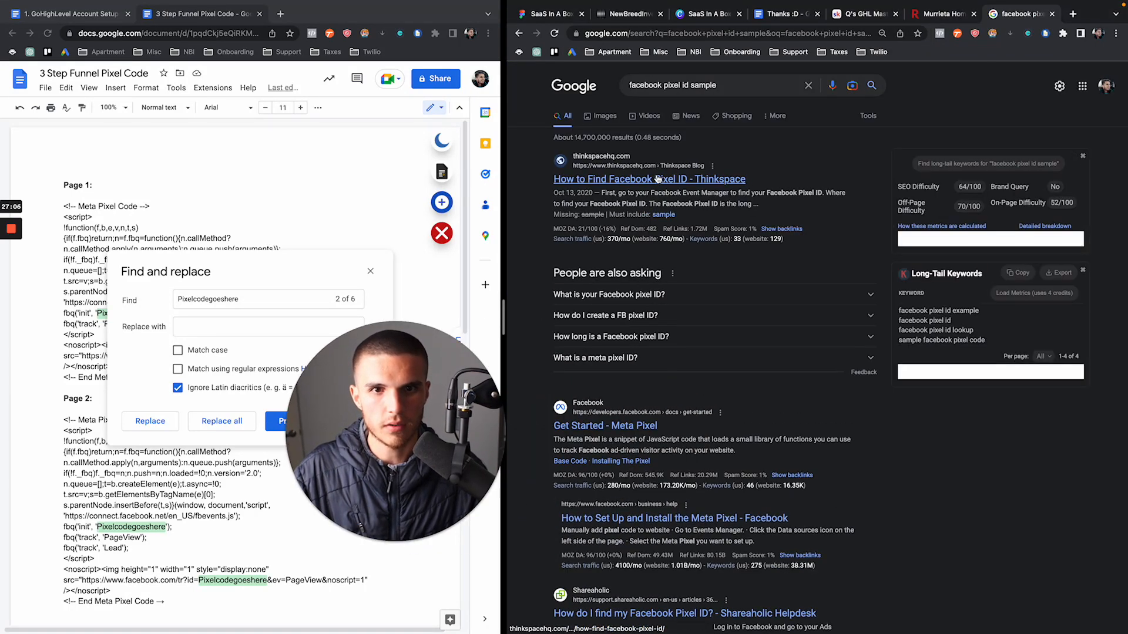
left_click(599, 428)
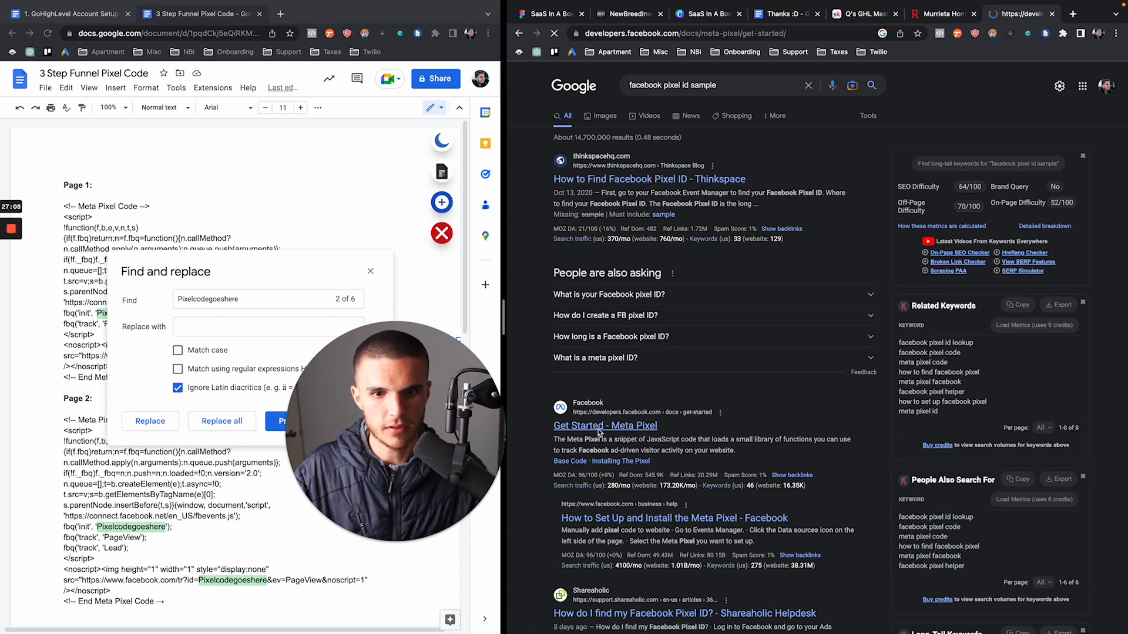
scroll(681, 343, "down", 6)
scroll(684, 349, "down", 2)
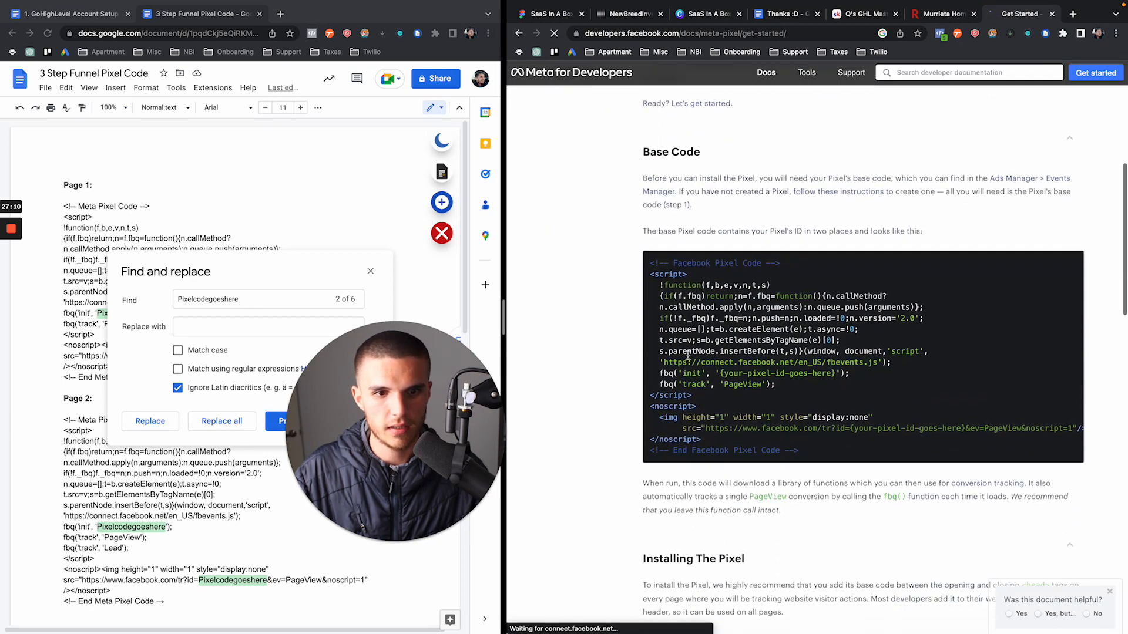
left_click_drag(726, 391, 852, 392)
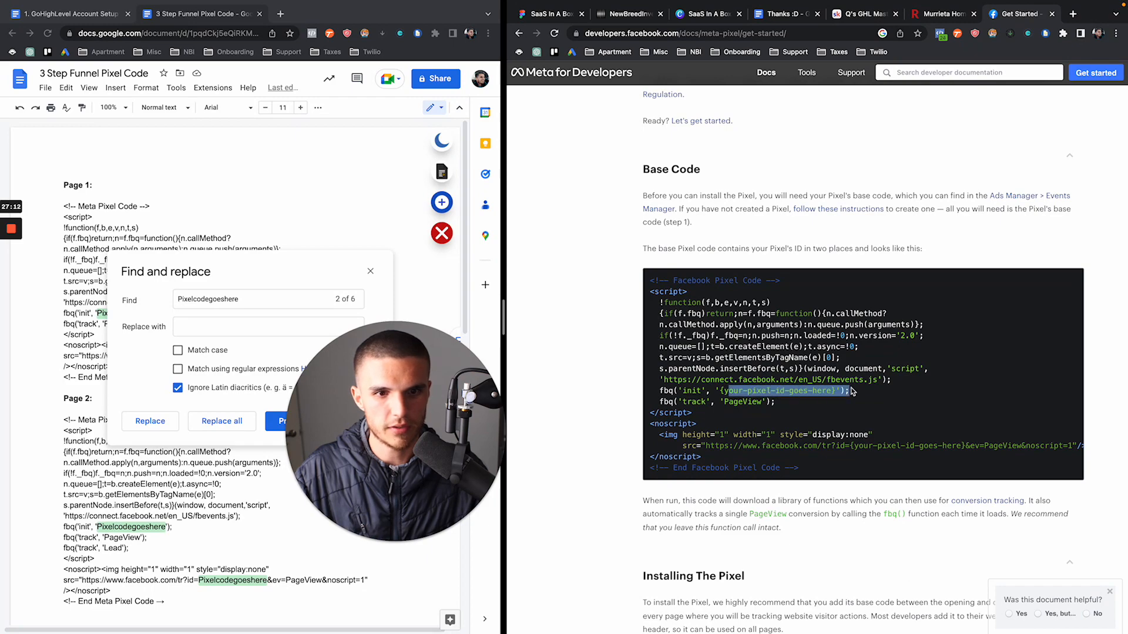
scroll(852, 392, "down", 2)
scroll(851, 392, "down", 5)
scroll(852, 391, "down", 15)
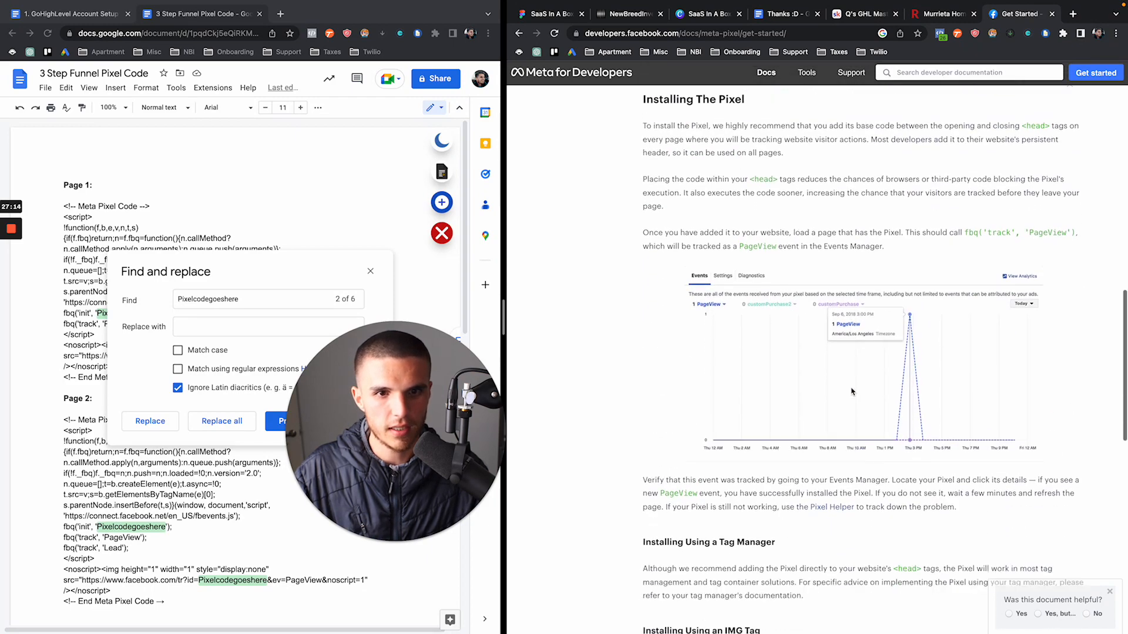
scroll(851, 391, "up", 20)
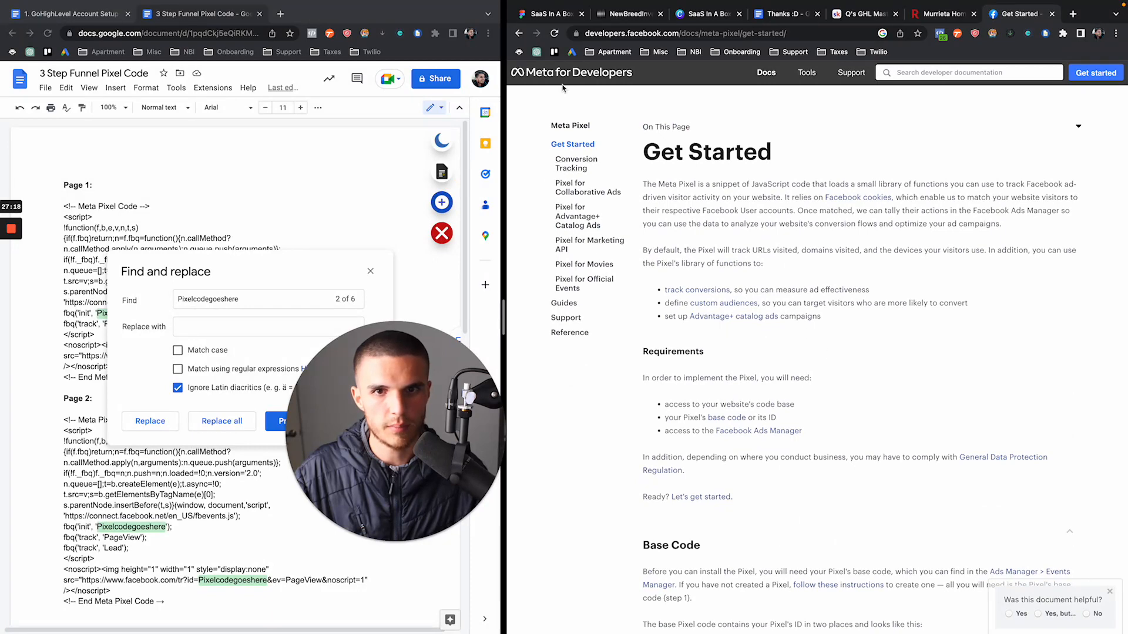
left_click(520, 34)
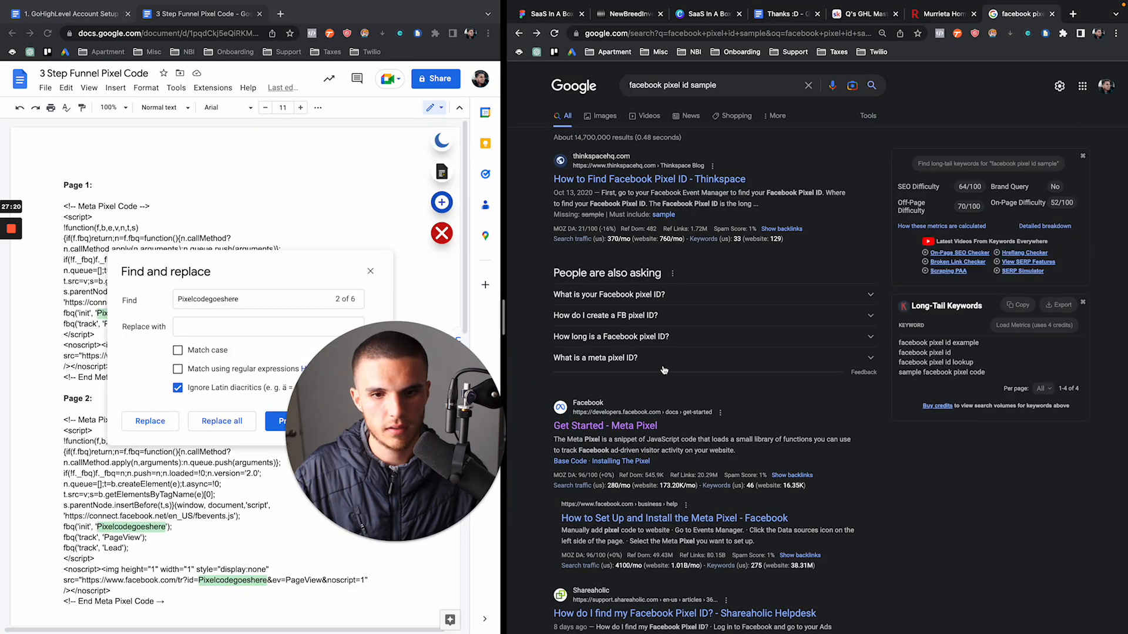
Highlight text in the search results and Docs' Replace with field, then focus the right browser window
scroll(663, 368, "down", 1)
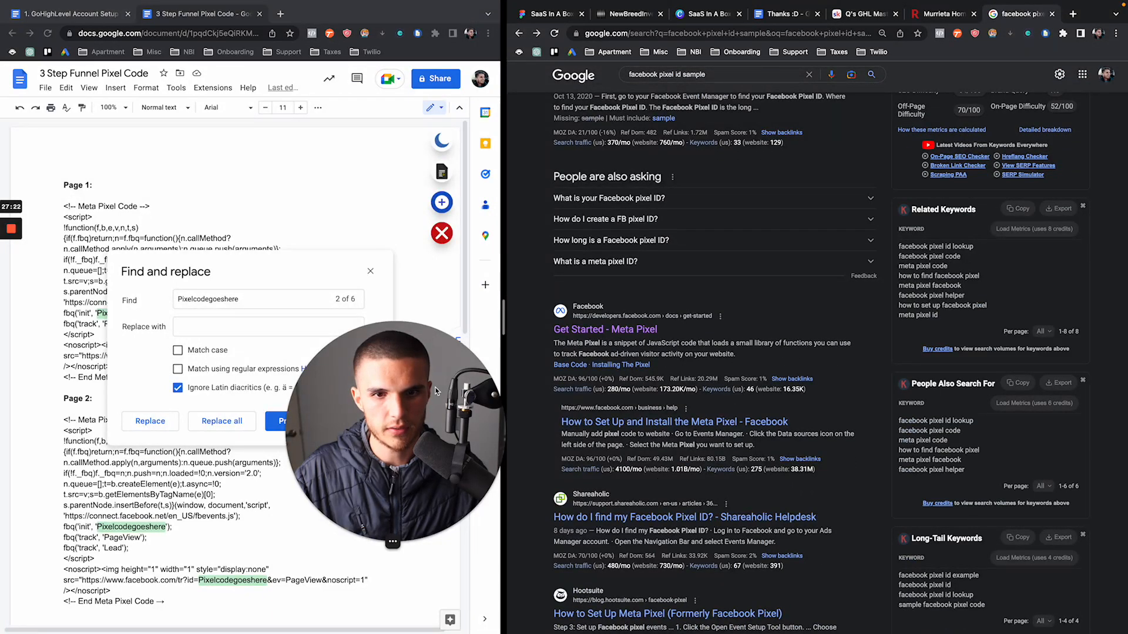
left_click_drag(436, 391, 672, 391)
left_click(214, 330)
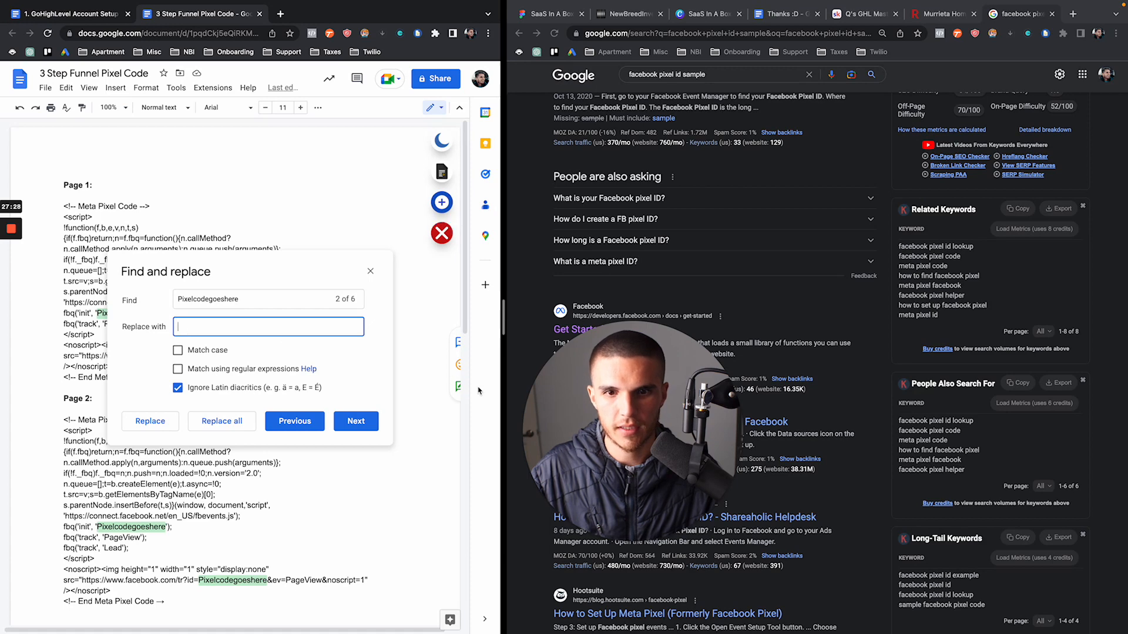
left_click_drag(628, 438, 375, 449)
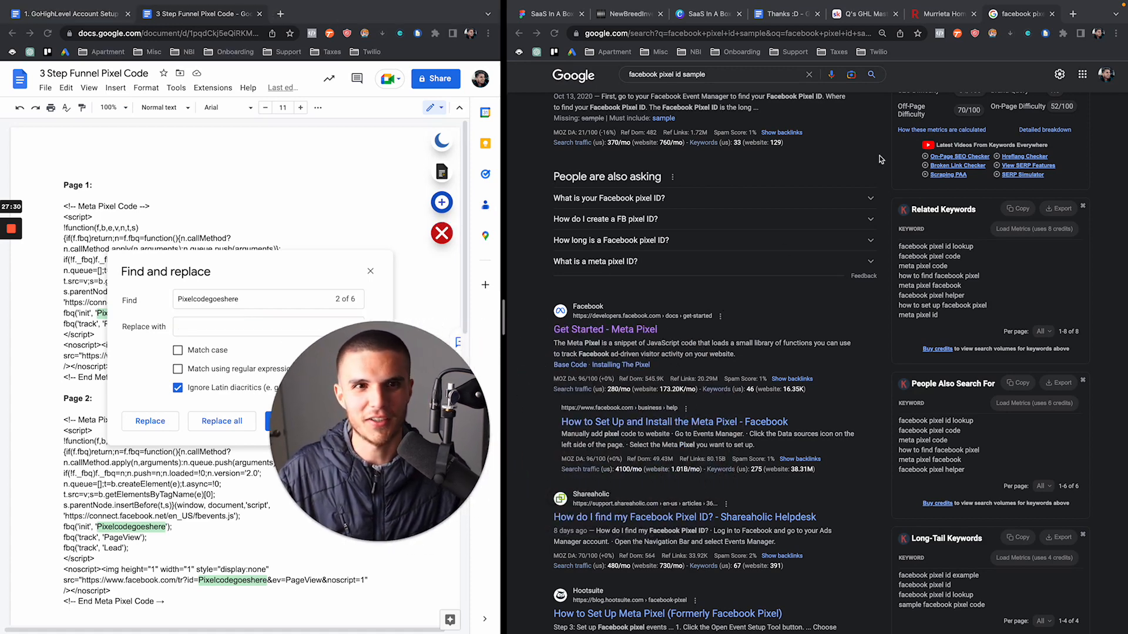
left_click(551, 148)
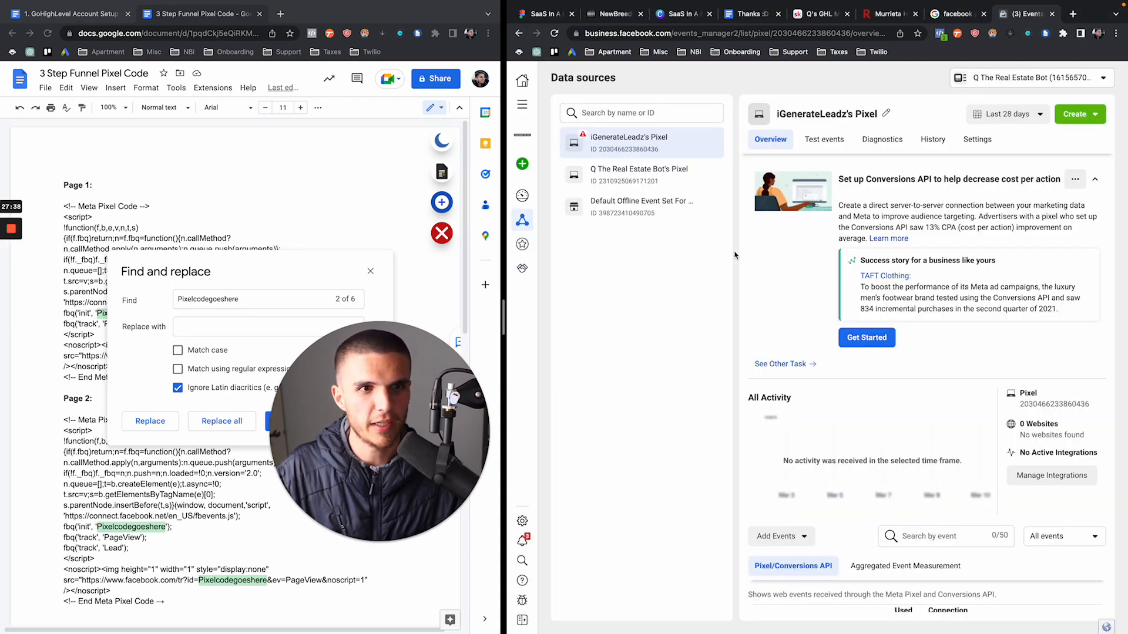
Copy the pixel ID from Meta Events Manager and paste it into Docs' Replace with field
scroll(735, 255, "down", 1)
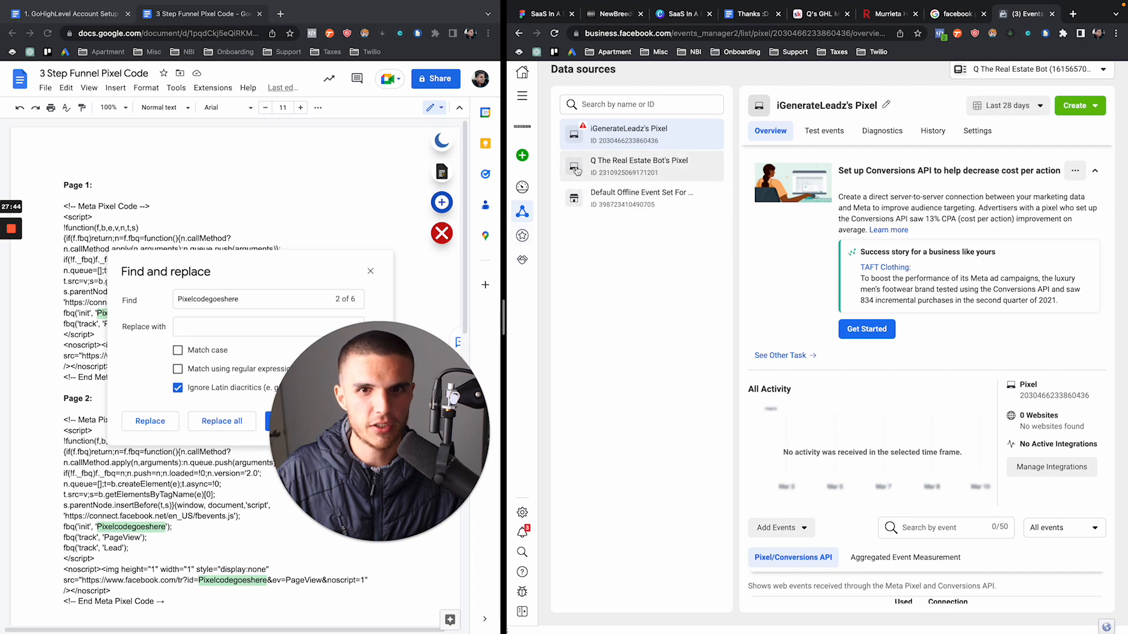
left_click(524, 100)
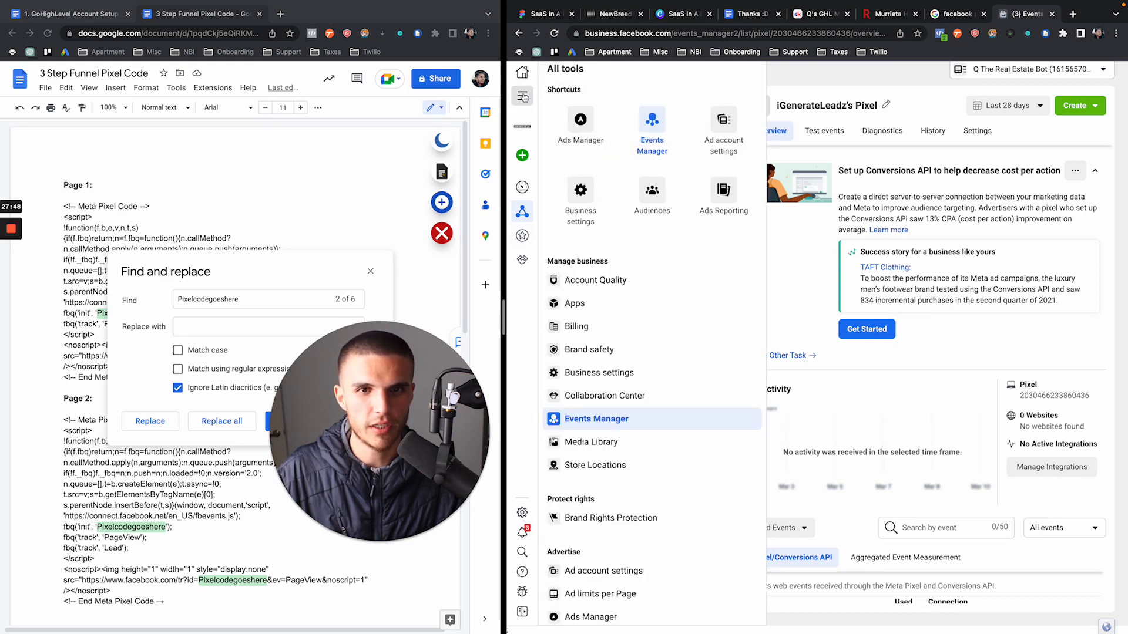
left_click(524, 98)
mouse_move(530, 219)
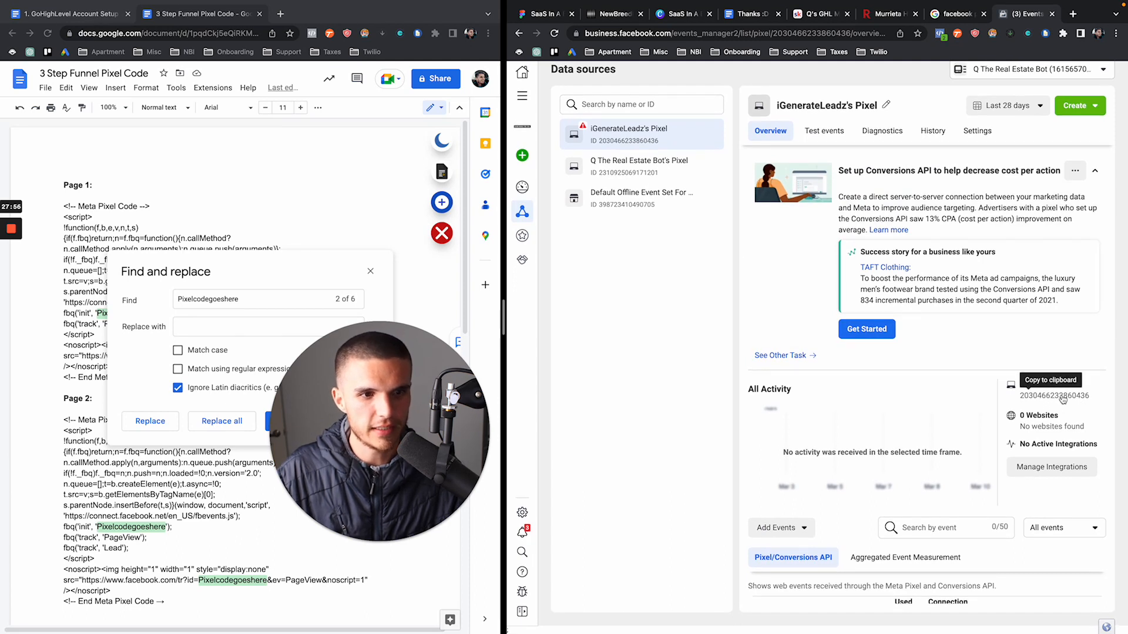
left_click_drag(338, 395, 695, 396)
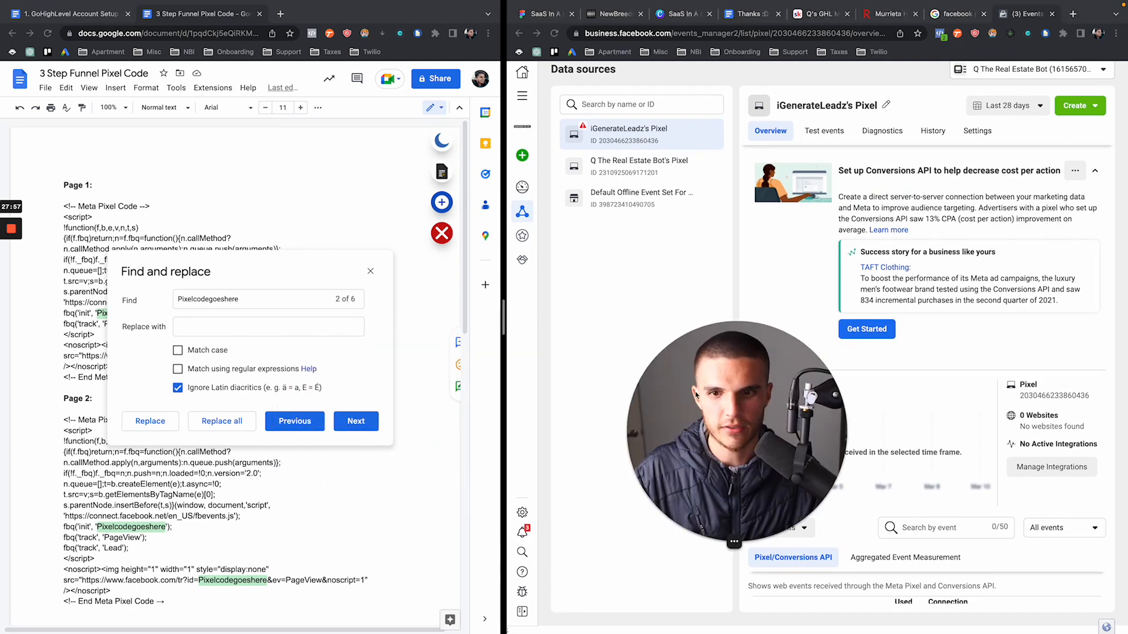
left_click(226, 328)
key("ctrl+v")
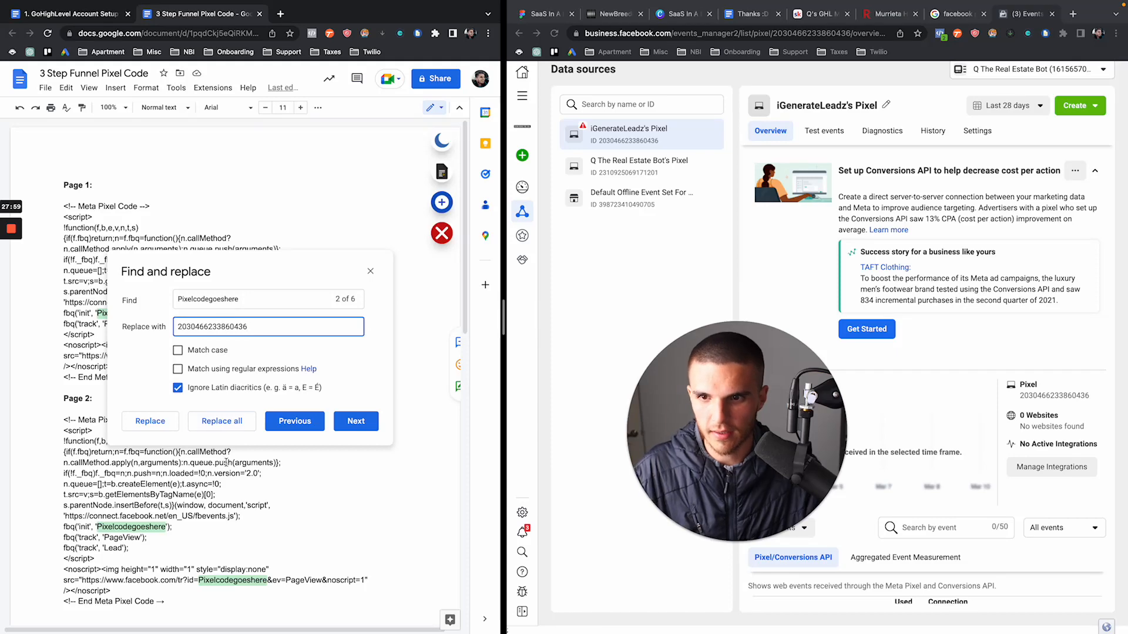
Replace all Pixelcodegoeshere placeholders with the pixel ID and select Page 1's Meta Pixel code block
left_click(222, 421)
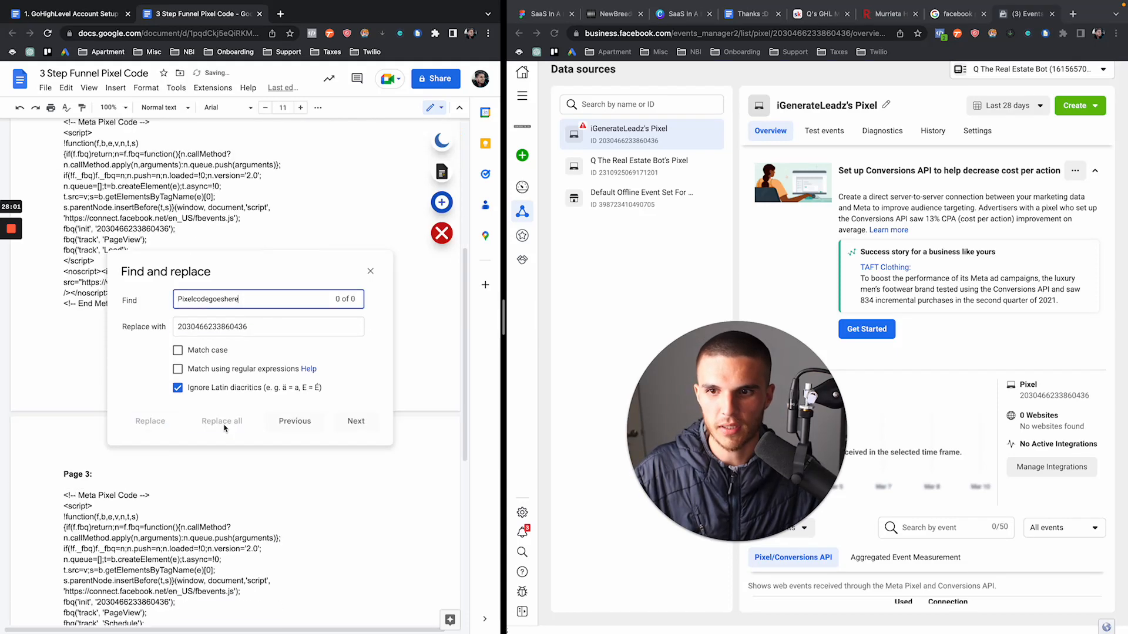
left_click(371, 272)
scroll(214, 259, "up", 10)
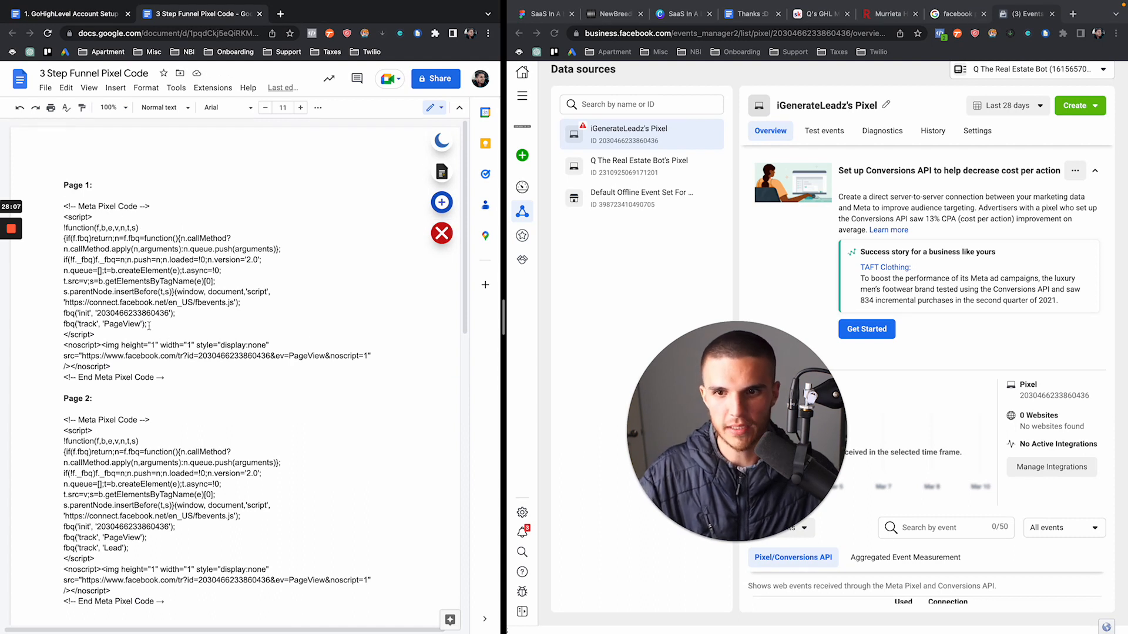
left_click(155, 376)
left_click_drag(154, 374, 57, 204)
key("super+c")
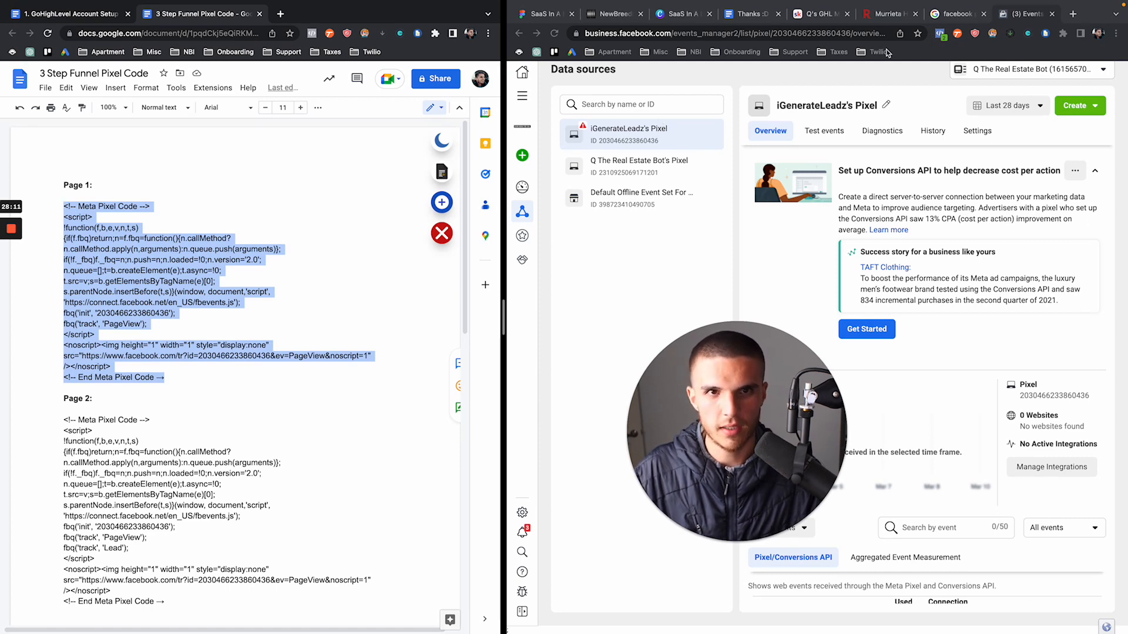
Close the Events Manager and Facebook tabs and return to the Custom Values tab
left_click(1050, 14)
left_click(1051, 14)
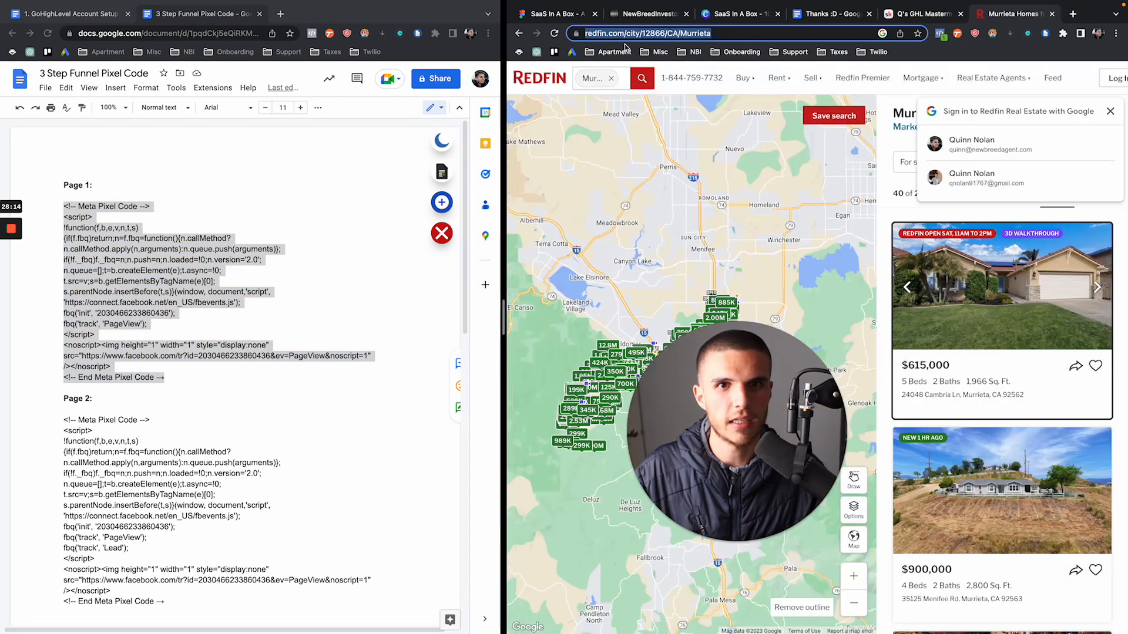
left_click(649, 14)
left_click_drag(754, 390, 304, 398)
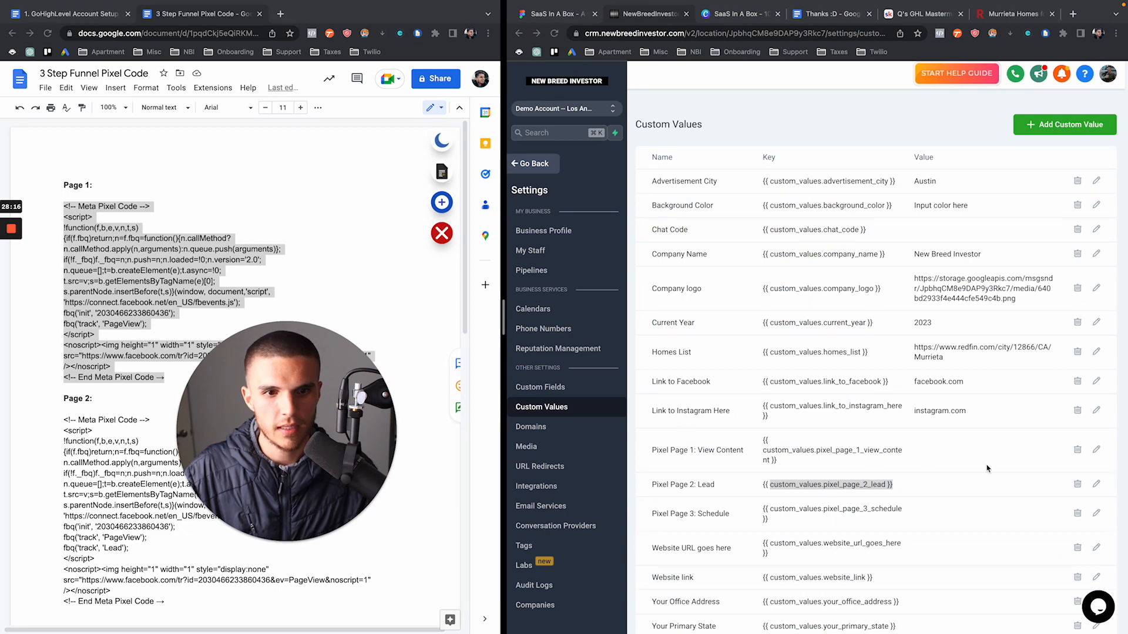
Paste the Page 1 pixel code into the Pixel Page 1 custom value and save it
left_click(1096, 453)
left_click(1096, 451)
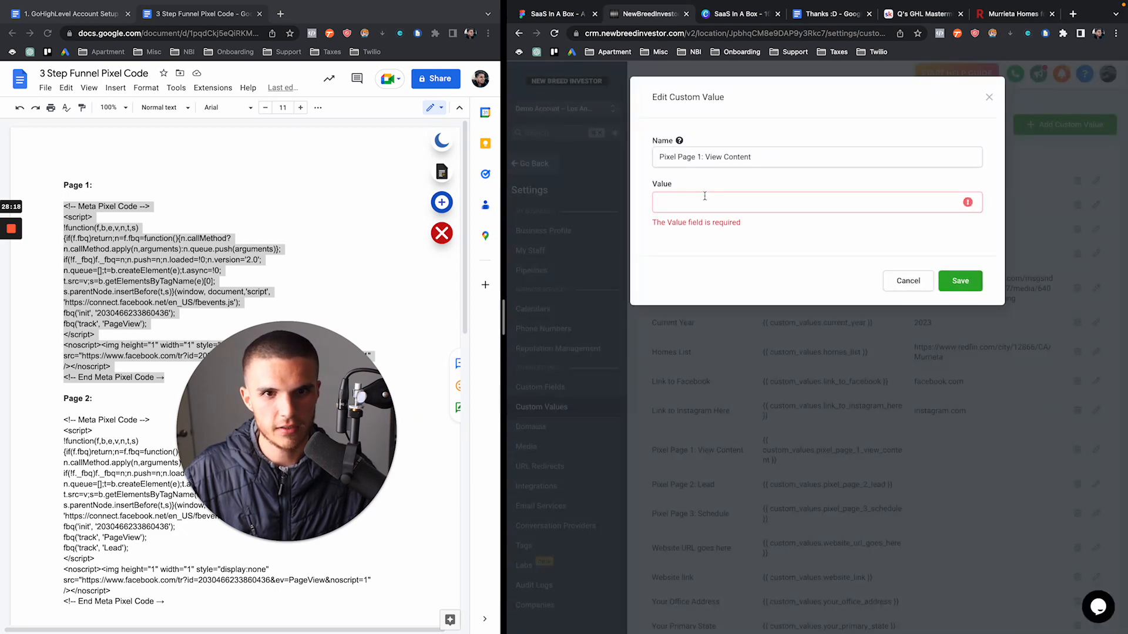
left_click(703, 197)
key("super+v")
left_click(952, 263)
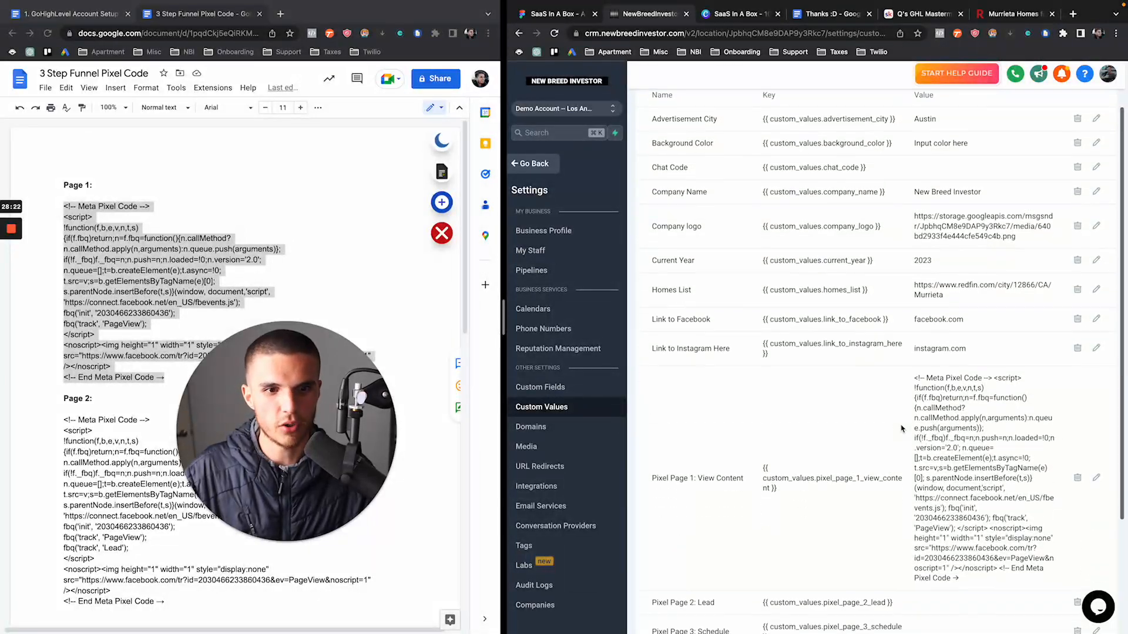
Preview the Buyer/Seller Funnel's Survey Page and confirm one Meta pixel fires a PageView event
scroll(787, 392, "down", 2)
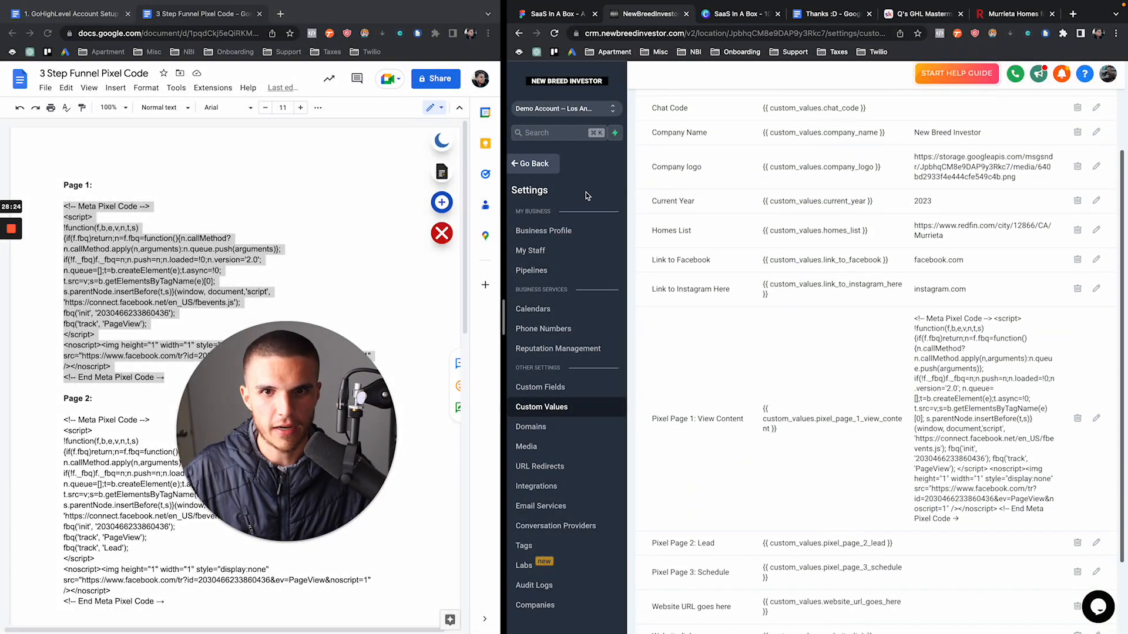
left_click(534, 164)
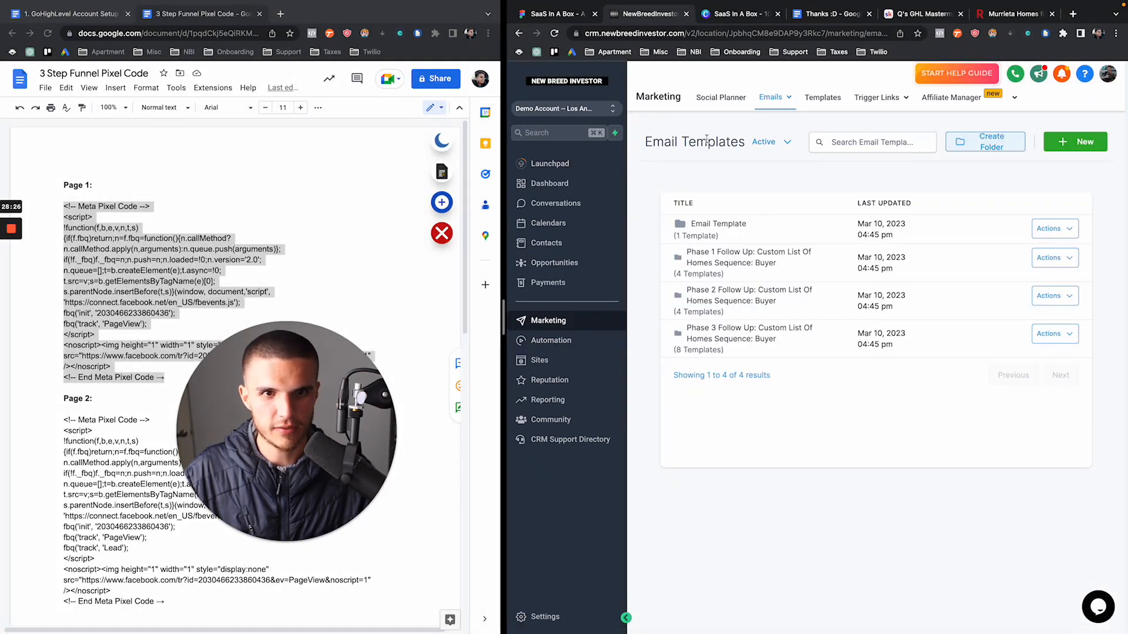
left_click(539, 360)
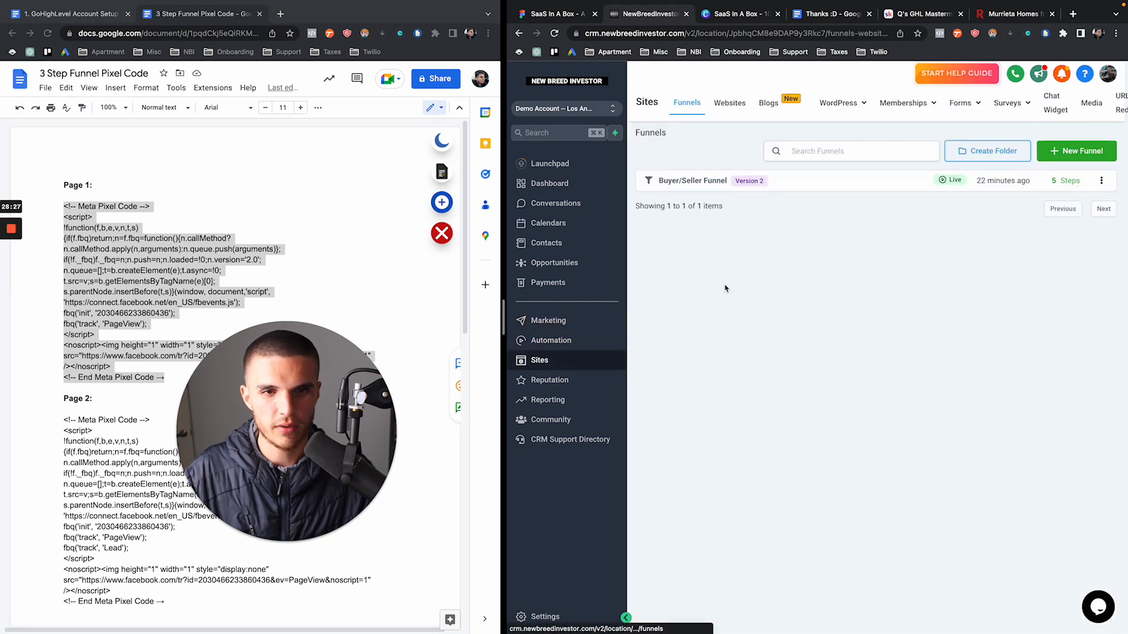
left_click(705, 182)
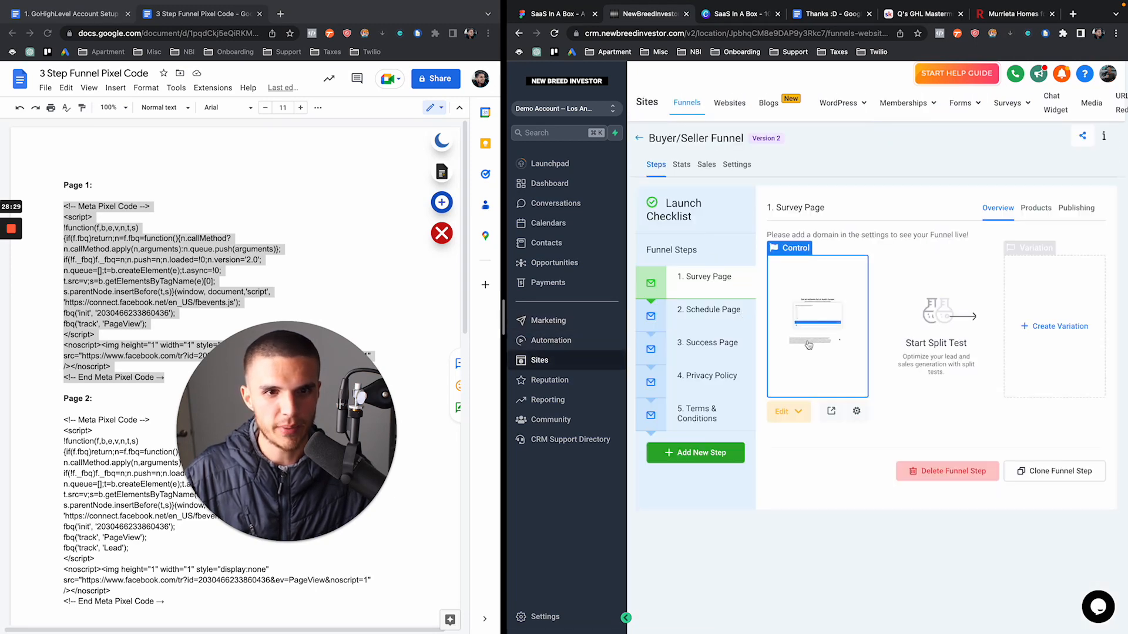
left_click(831, 411)
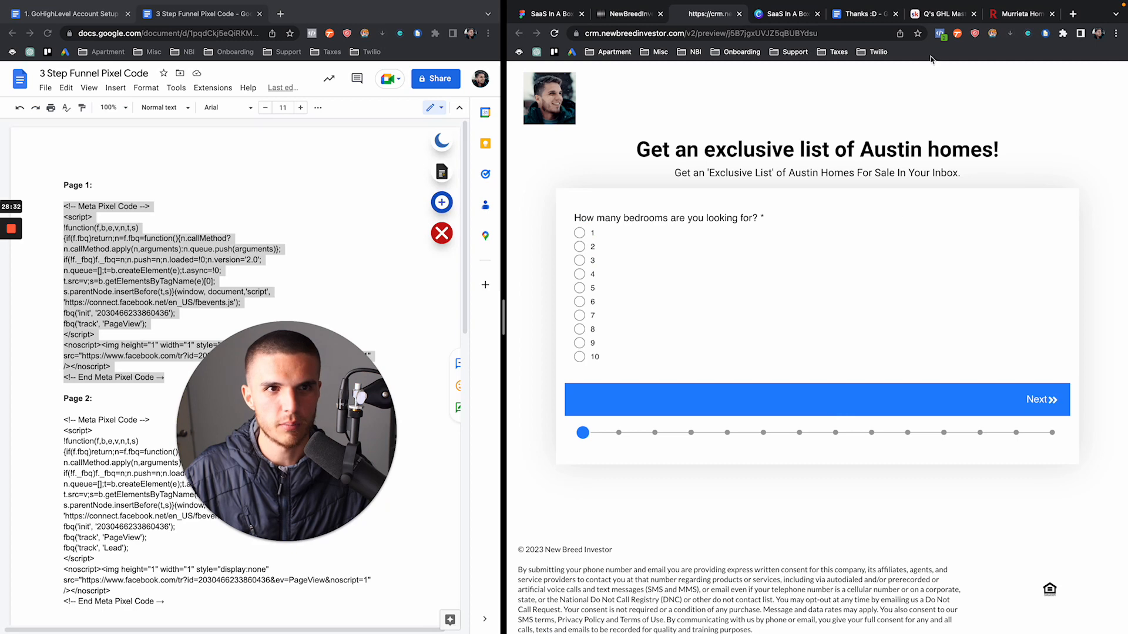
left_click(939, 33)
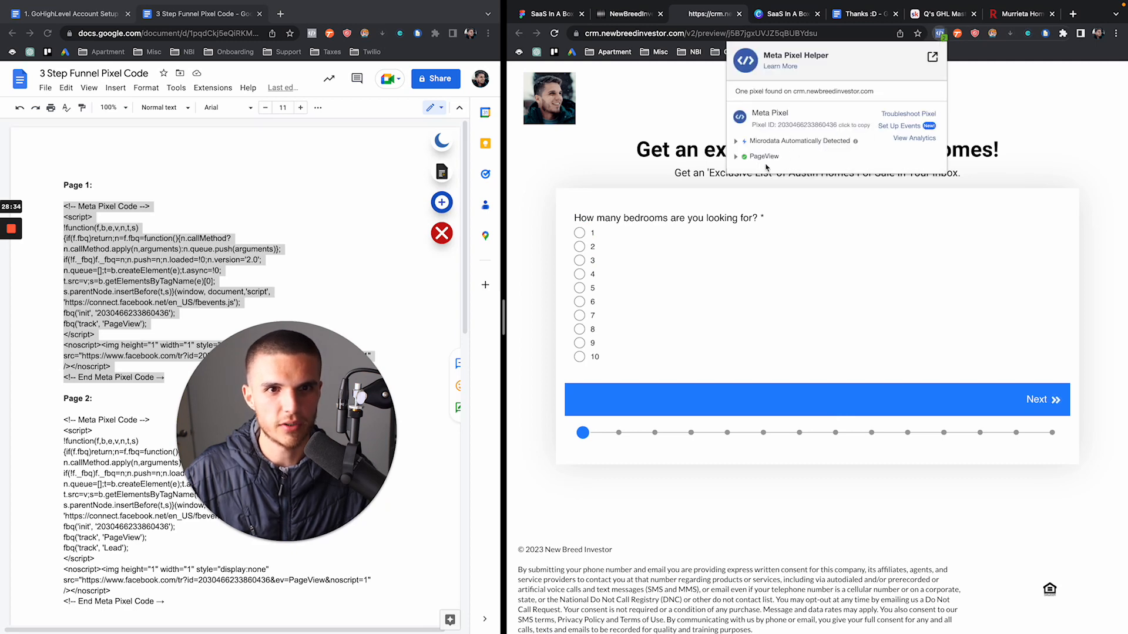
Open a preview of the funnel's Schedule Page step
left_click(640, 21)
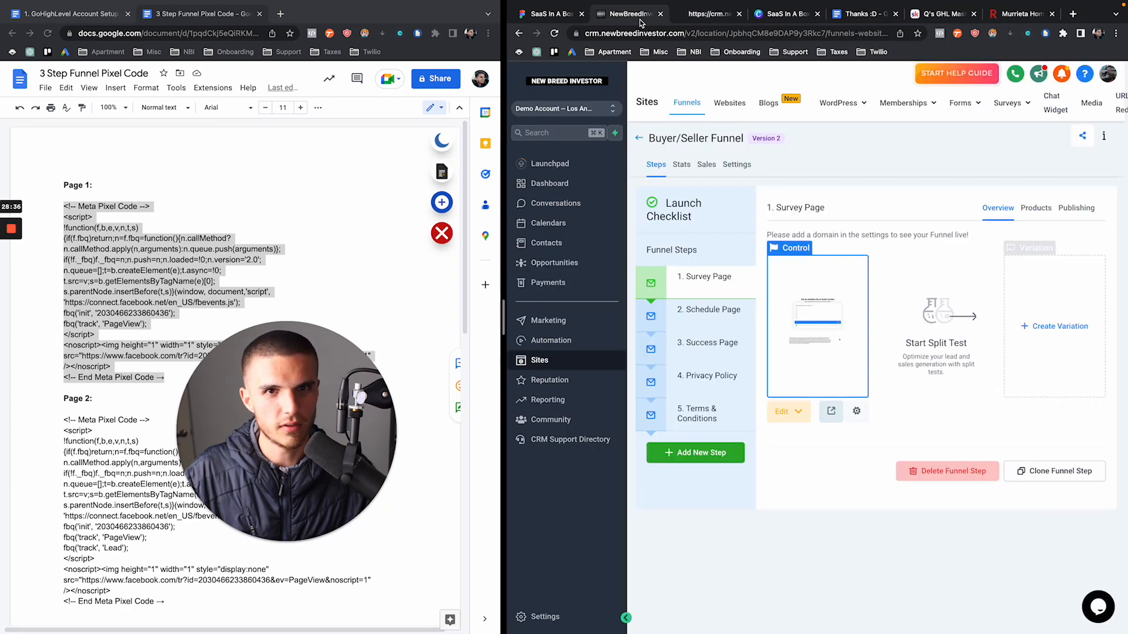
left_click(673, 329)
left_click(830, 411)
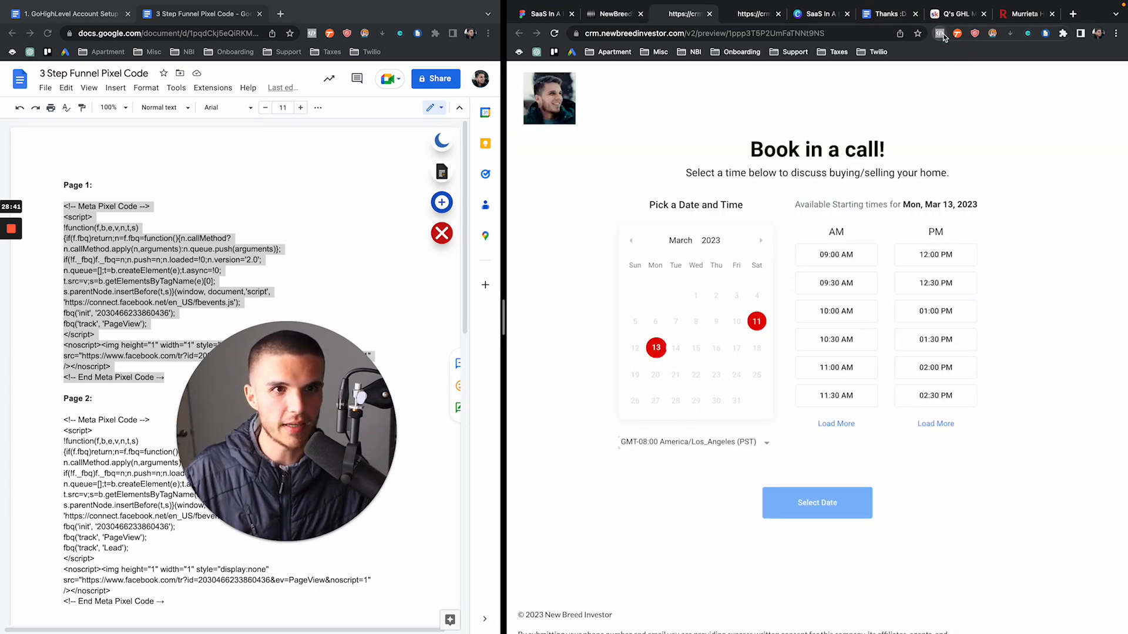
Go to Settings > Custom Values and select the Page 2 pixel code in the document
left_click(611, 13)
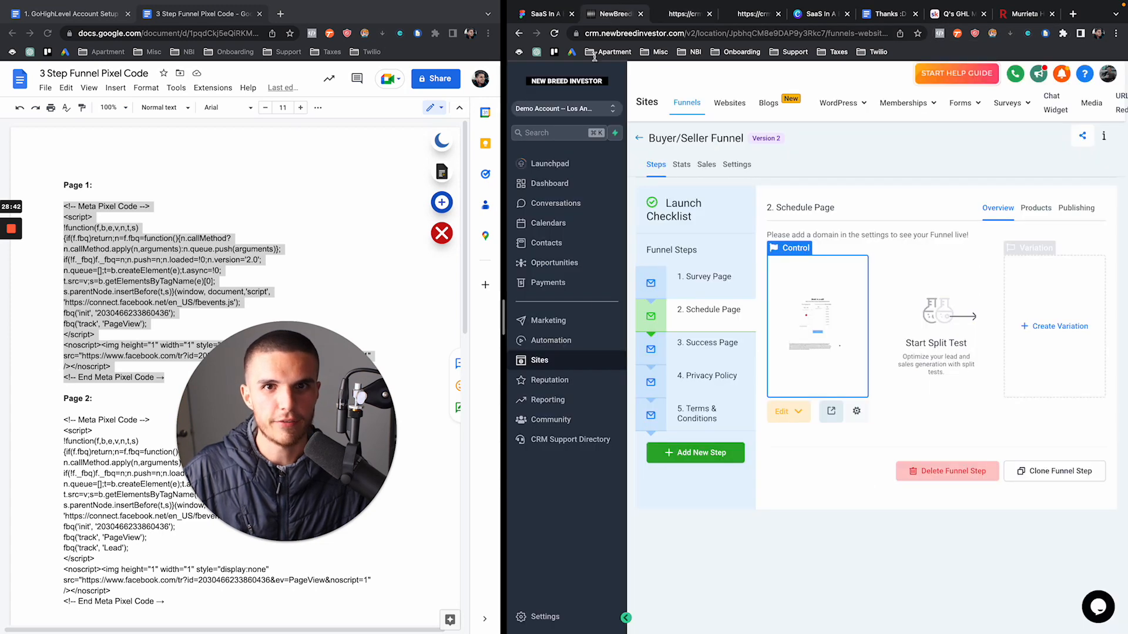
left_click(544, 617)
left_click(541, 406)
left_click_drag(320, 432, 543, 432)
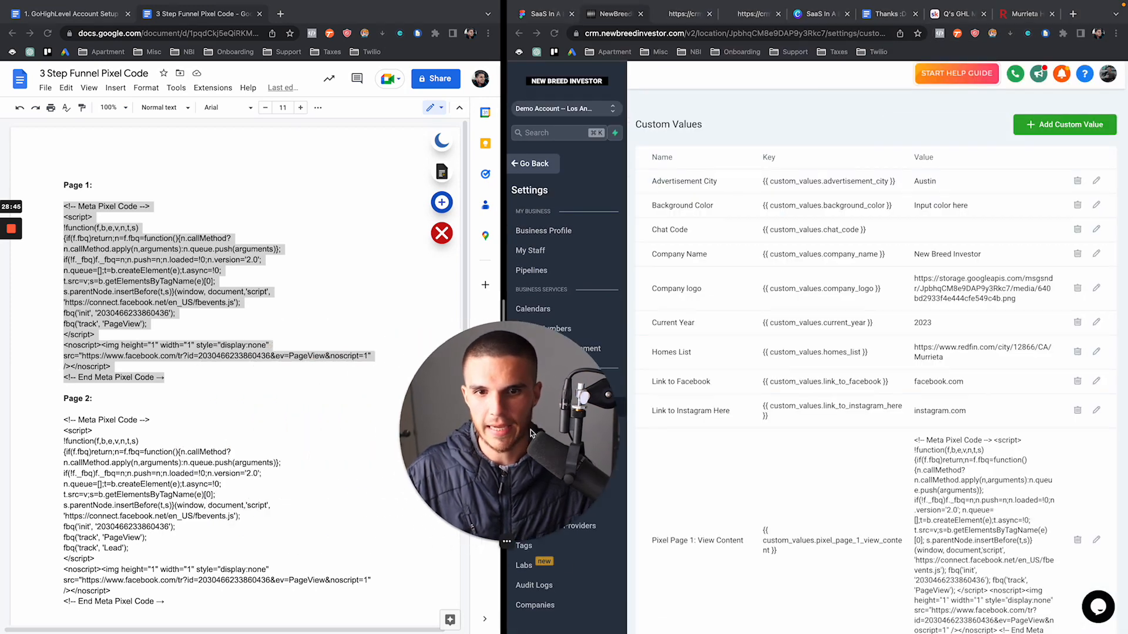
scroll(294, 415, "down", 2)
left_click(180, 498)
left_click_drag(179, 498, 62, 322)
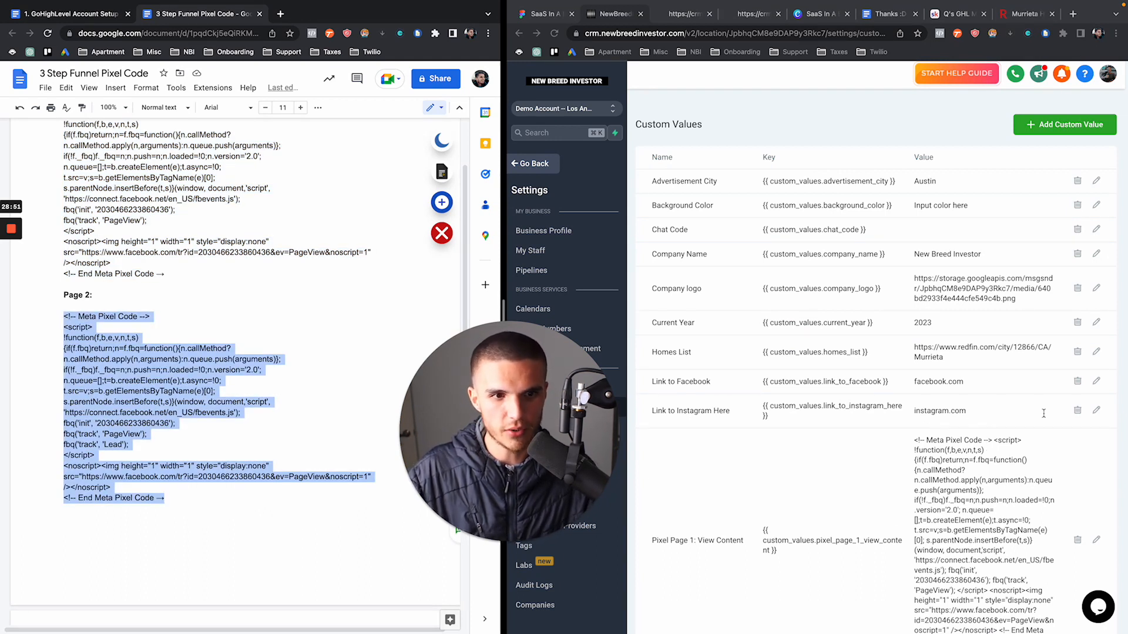
Paste the Page 2 code into the Pixel Page 2: Lead value and save it
scroll(1043, 413, "down", 5)
left_click(1096, 505)
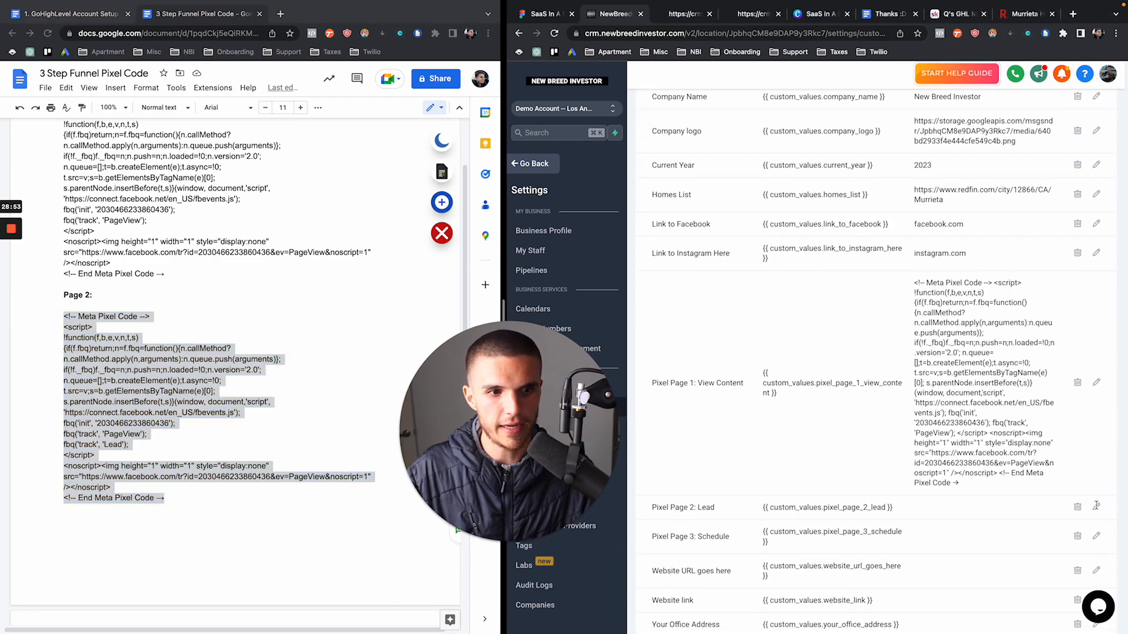
left_click(1096, 507)
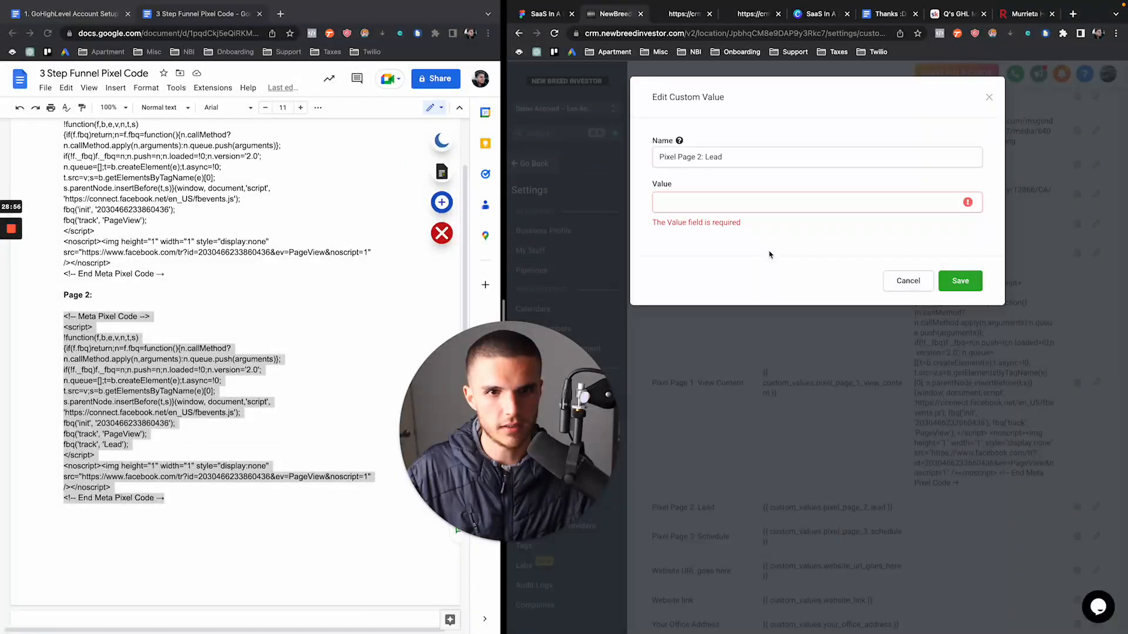
left_click(728, 193)
key("ctrl+v")
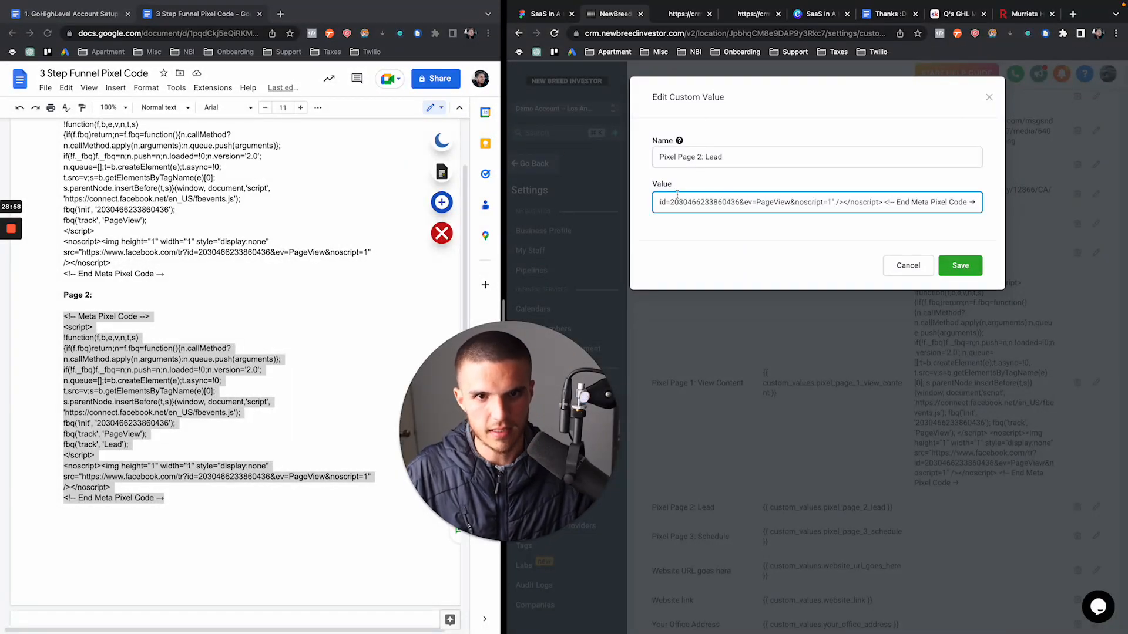
left_click(942, 274)
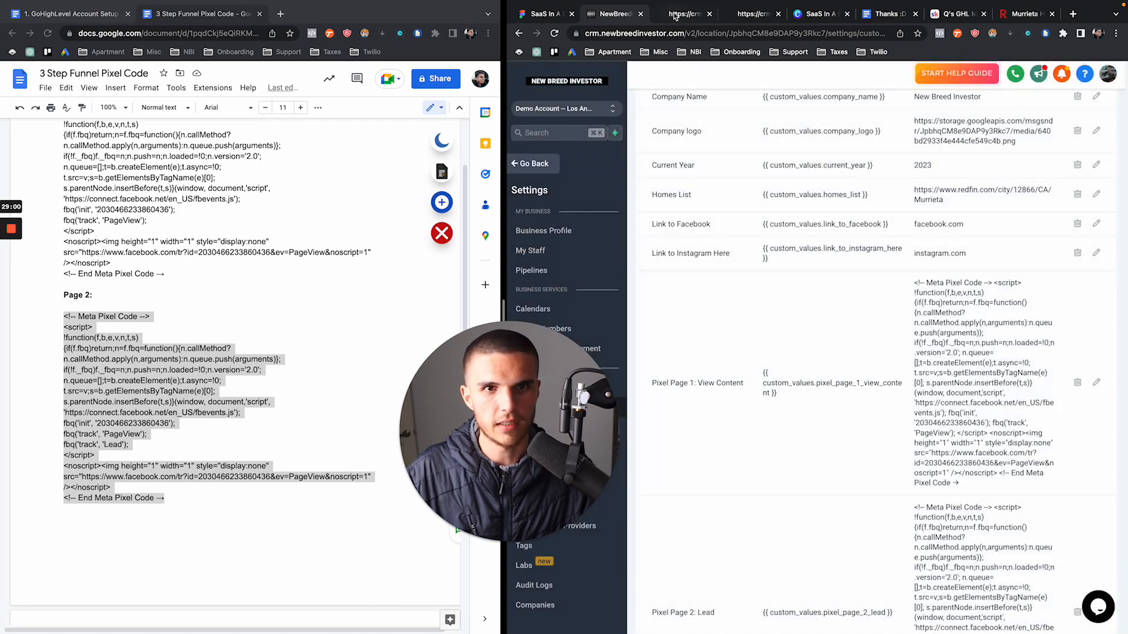
Reload the Schedule Page preview and confirm the pixel now fires Lead and PageView events
left_click(674, 15)
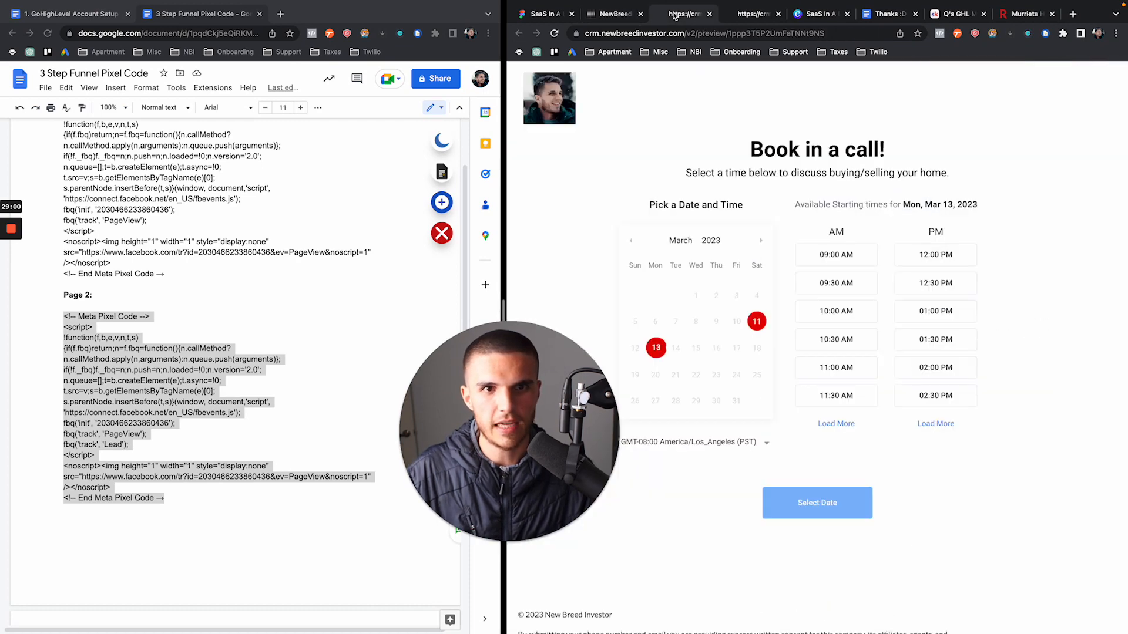
left_click(939, 35)
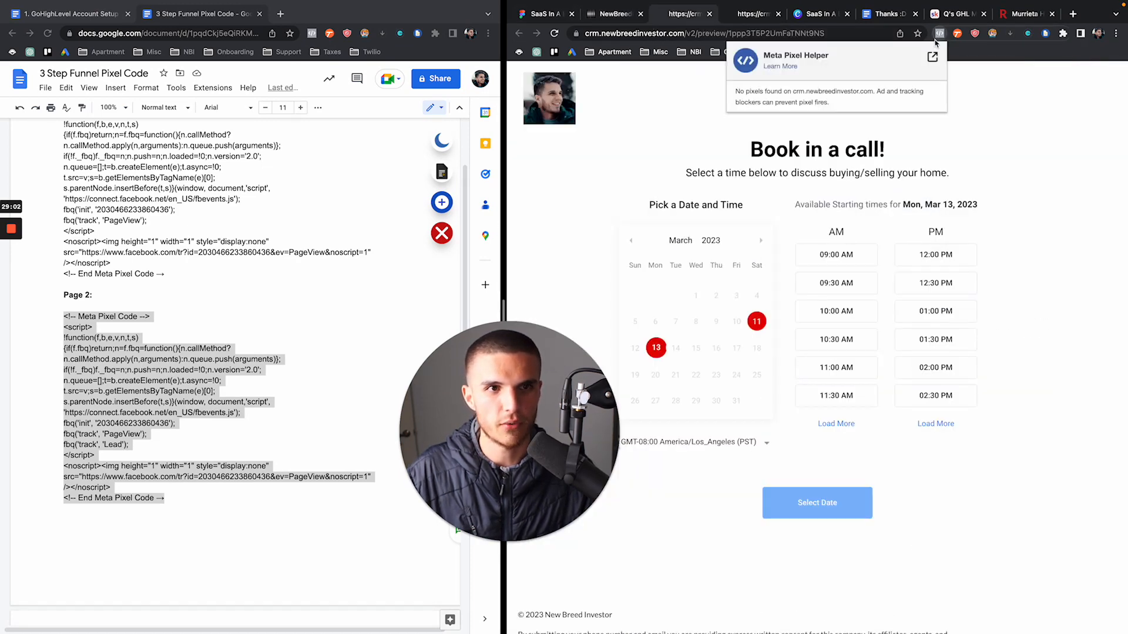
left_click(559, 37)
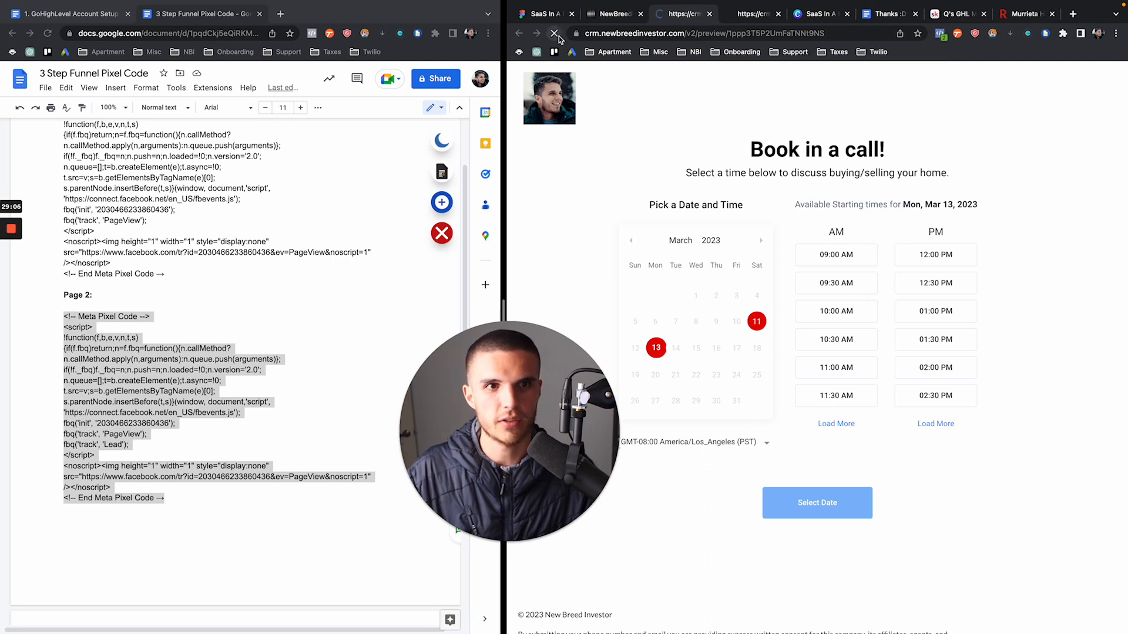
left_click(939, 34)
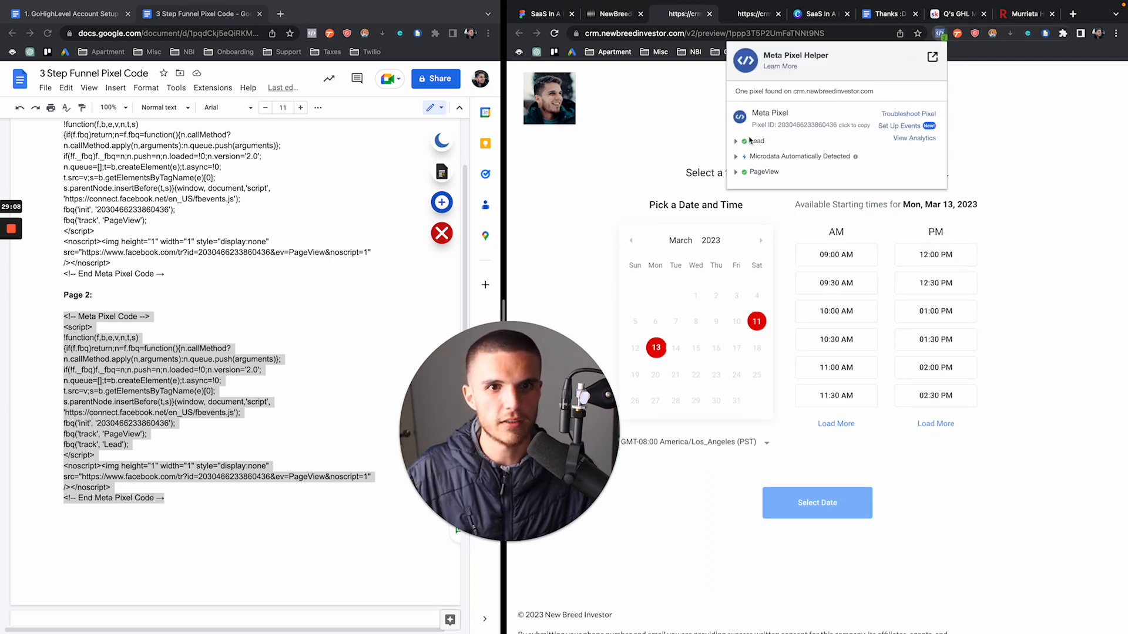
left_click(939, 36)
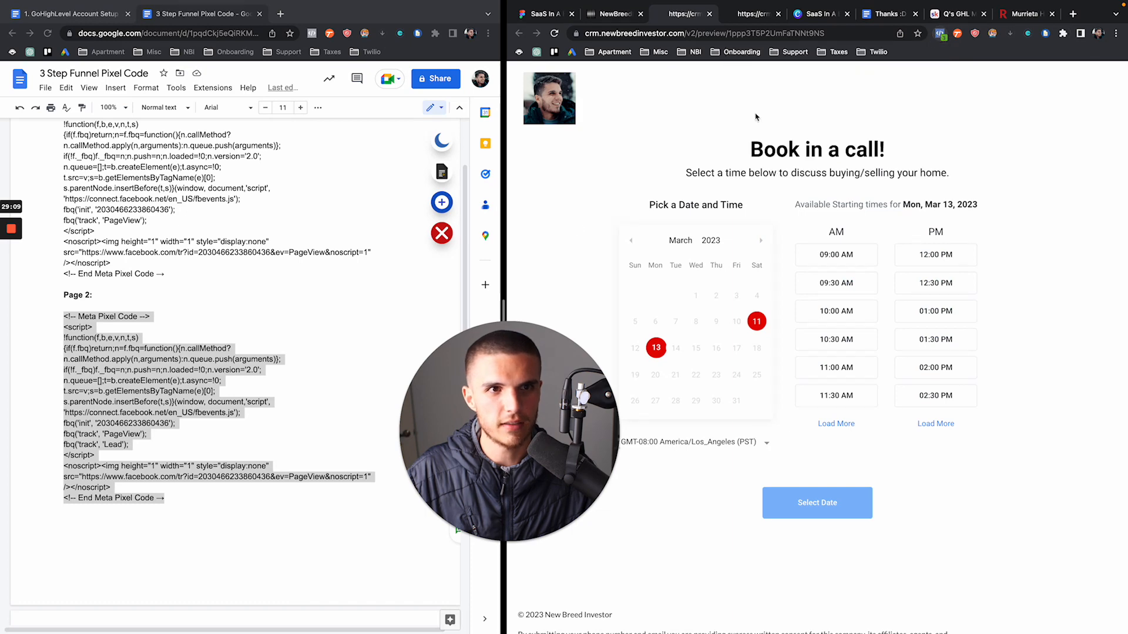
left_click(201, 418)
scroll(201, 419, "down", 1)
scroll(201, 419, "down", 2)
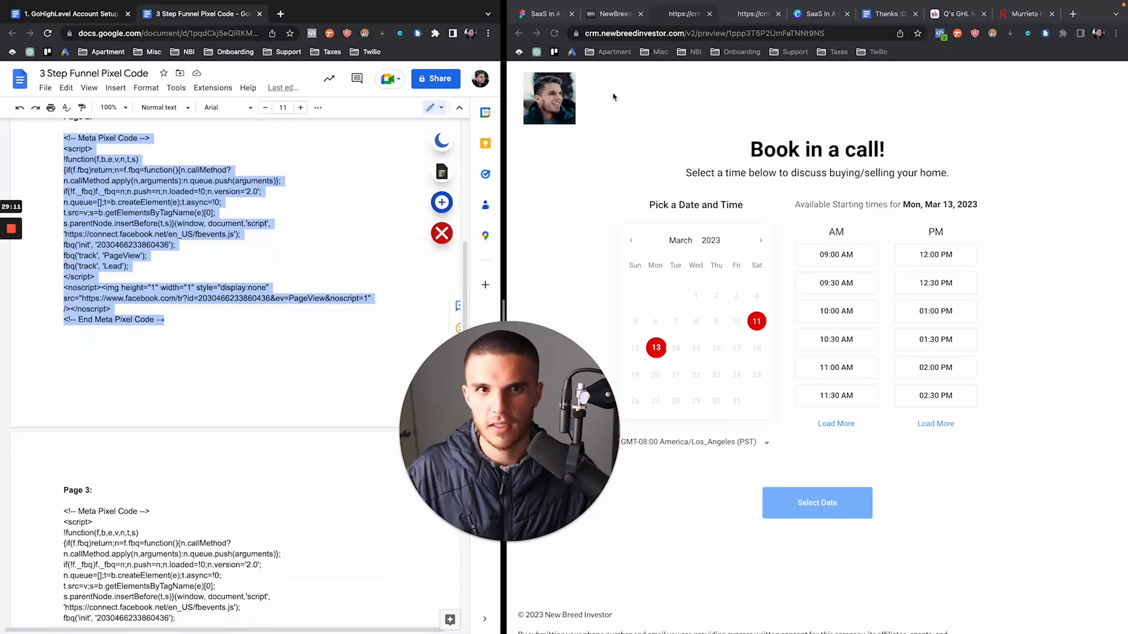
left_click(710, 16)
Copy the Page 3 pixel code into the Pixel Page 3: Schedule value and save it
left_click(710, 16)
scroll(761, 352, "down", 5)
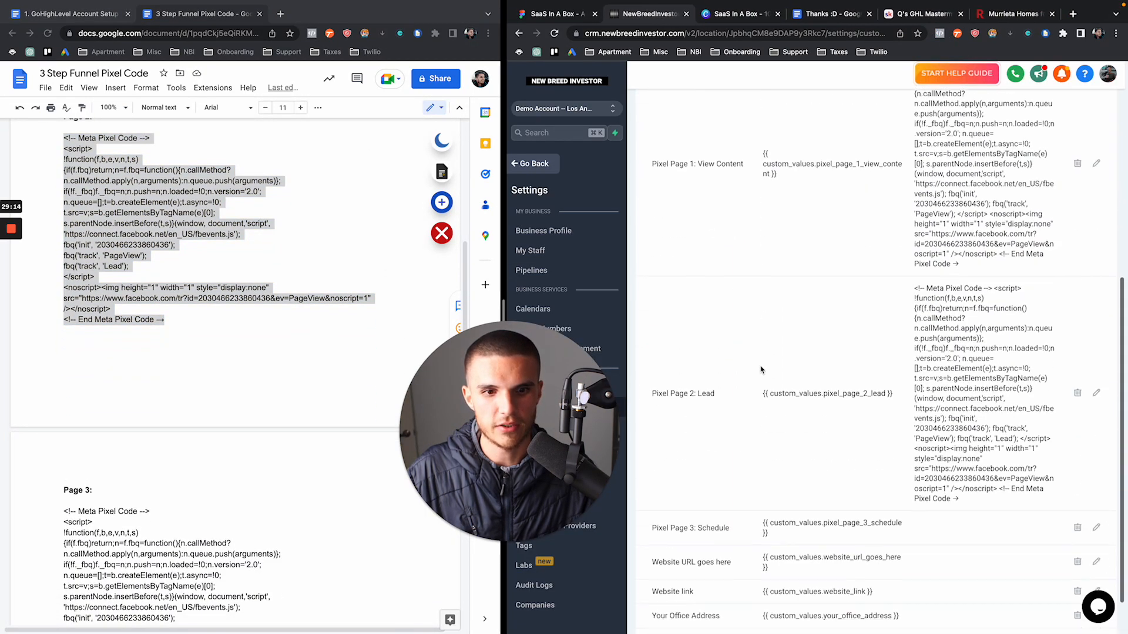
scroll(126, 523, "down", 3)
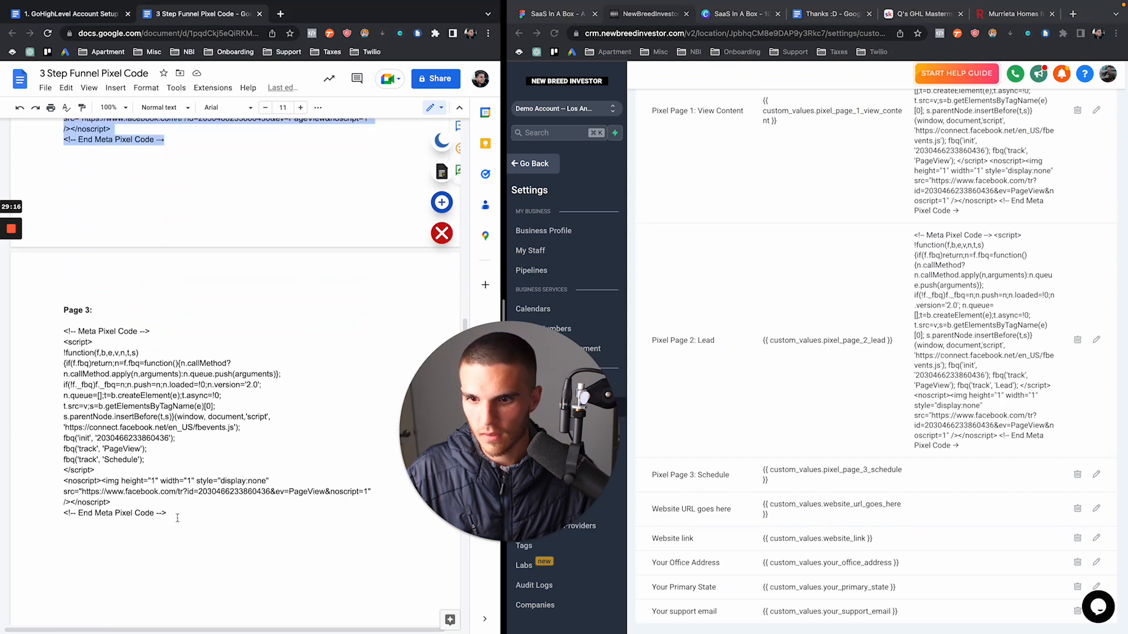
left_click_drag(167, 513, 59, 335)
key("ctrl+c")
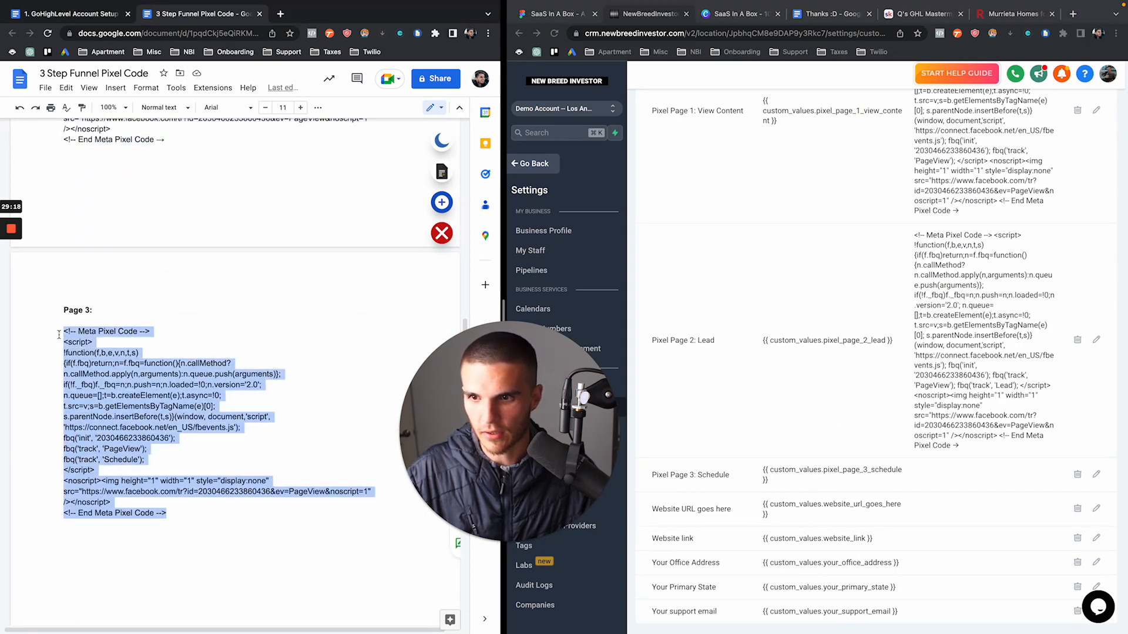
left_click(1095, 475)
left_click(721, 196)
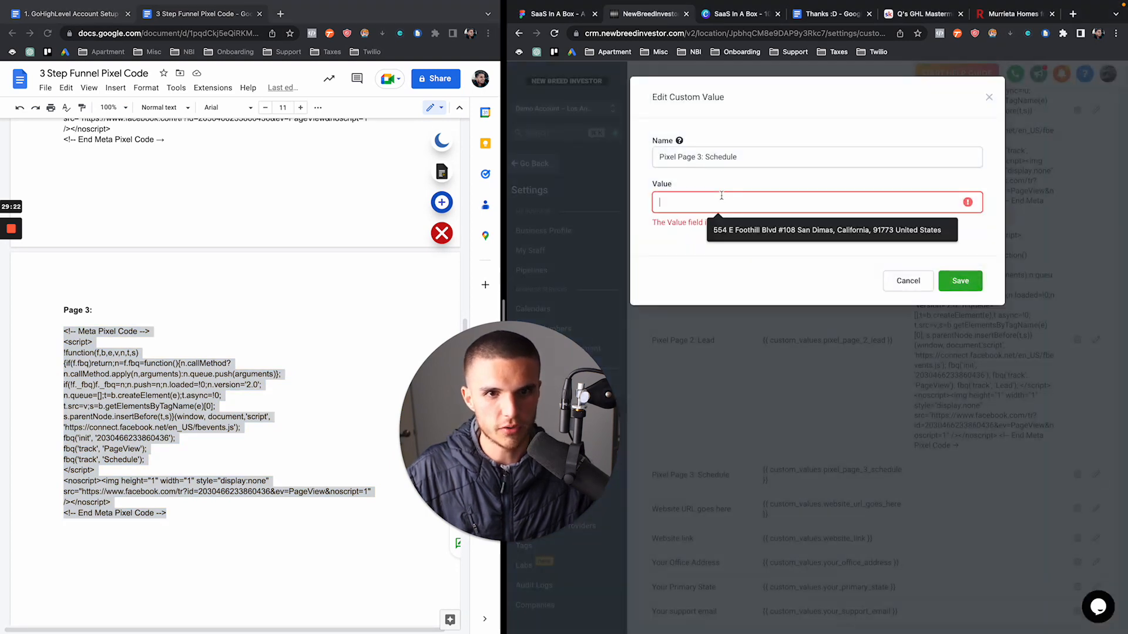
key("ctrl+v")
left_click(960, 265)
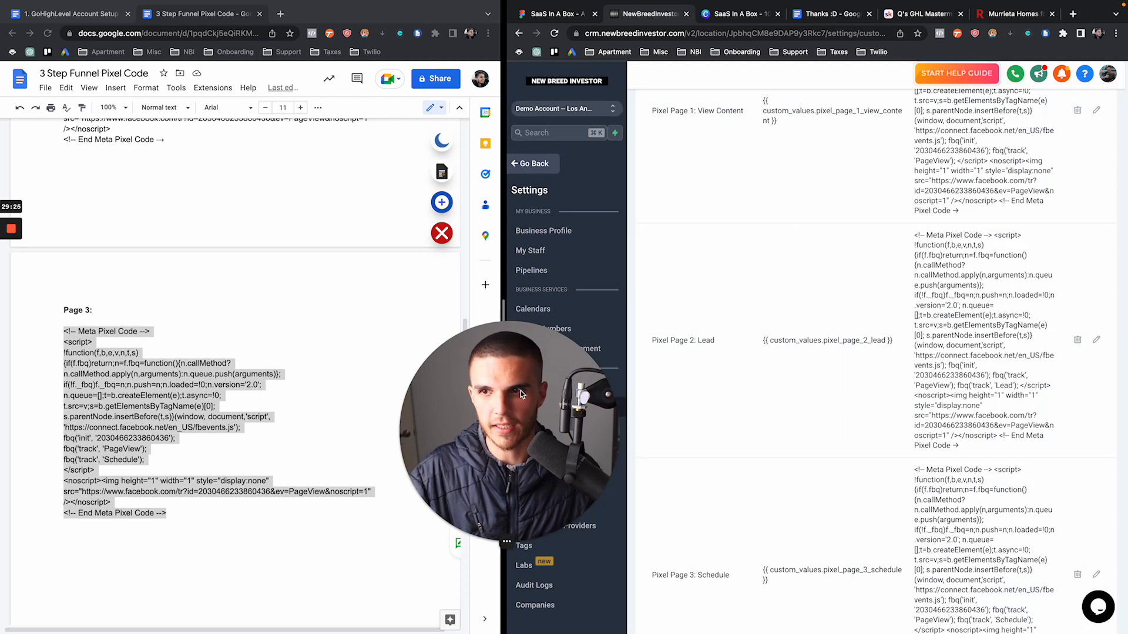
Review the filled pixel values and close the 3 Step Funnel Pixel Code document
left_click_drag(520, 390, 376, 392)
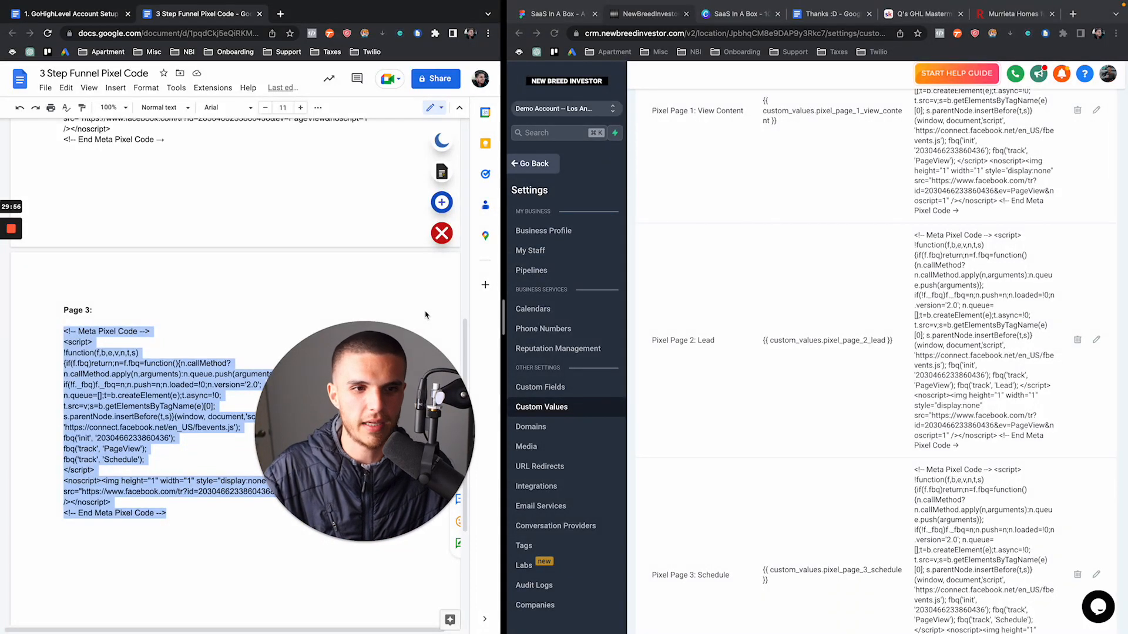
left_click(720, 403)
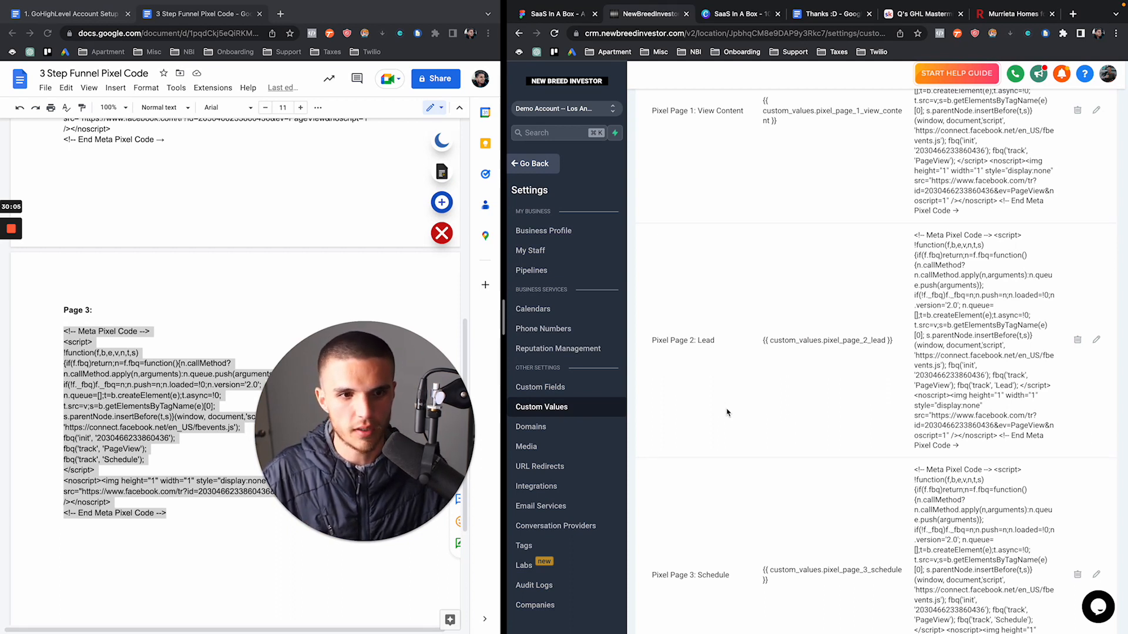
scroll(723, 408, "down", 3)
scroll(726, 412, "down", 1)
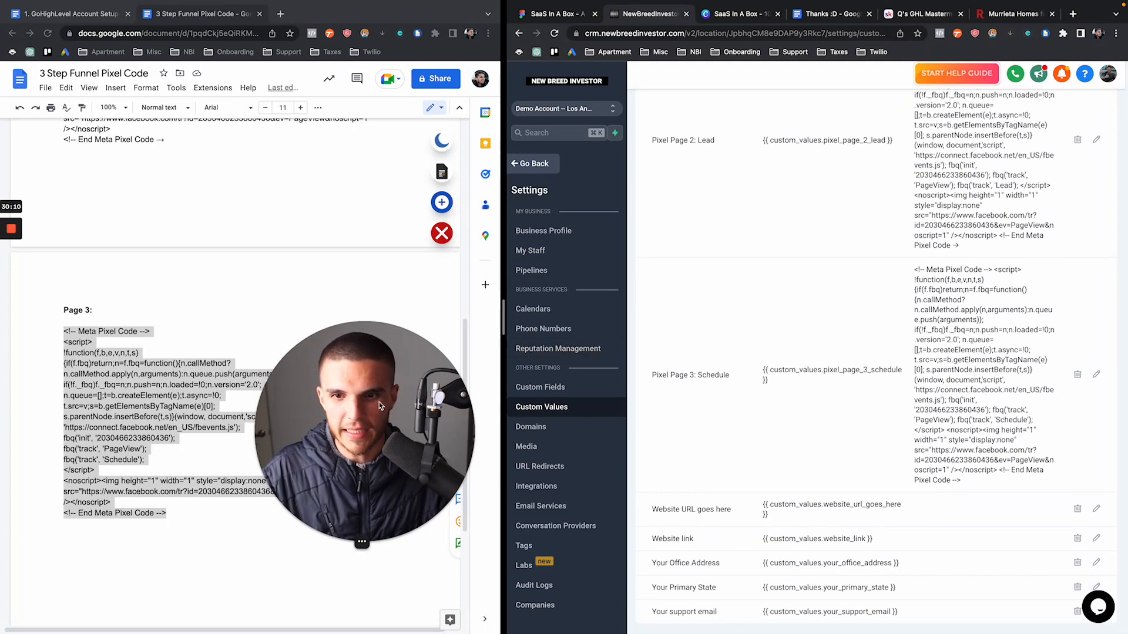
left_click(259, 13)
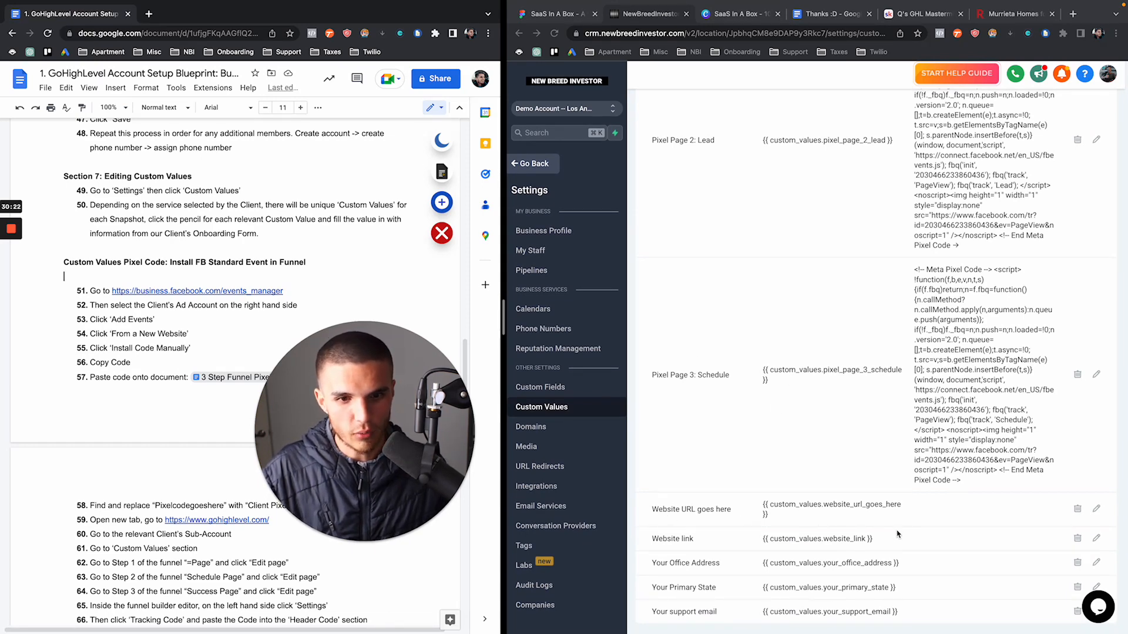
Set the Website URL goes here value to yourclientswebsite.com
left_click(1096, 508)
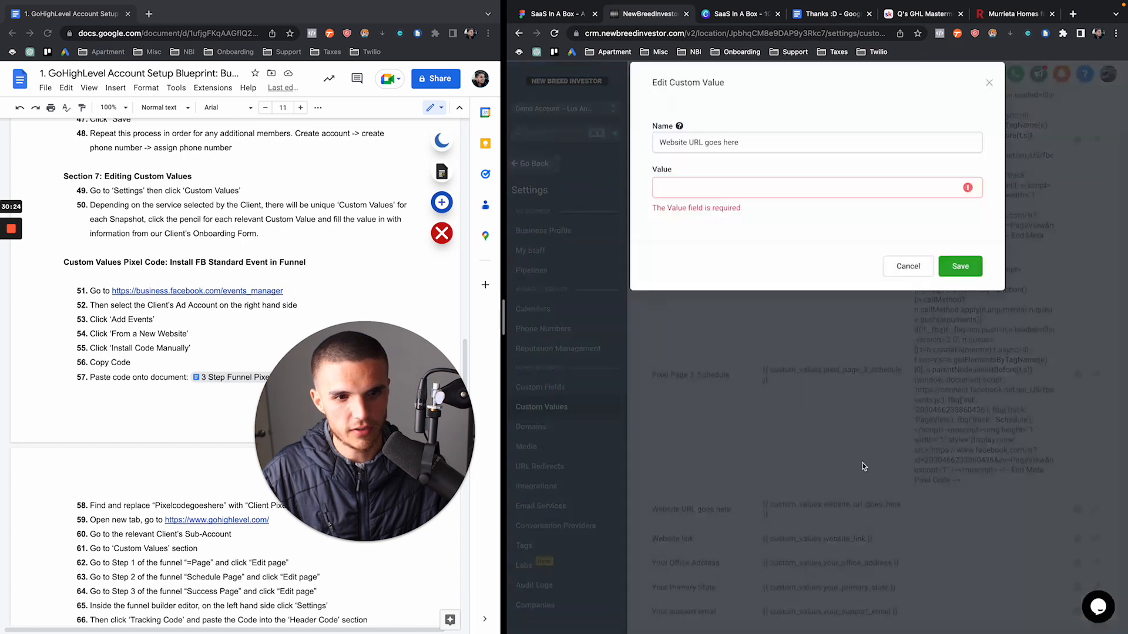
left_click(724, 211)
type("your")
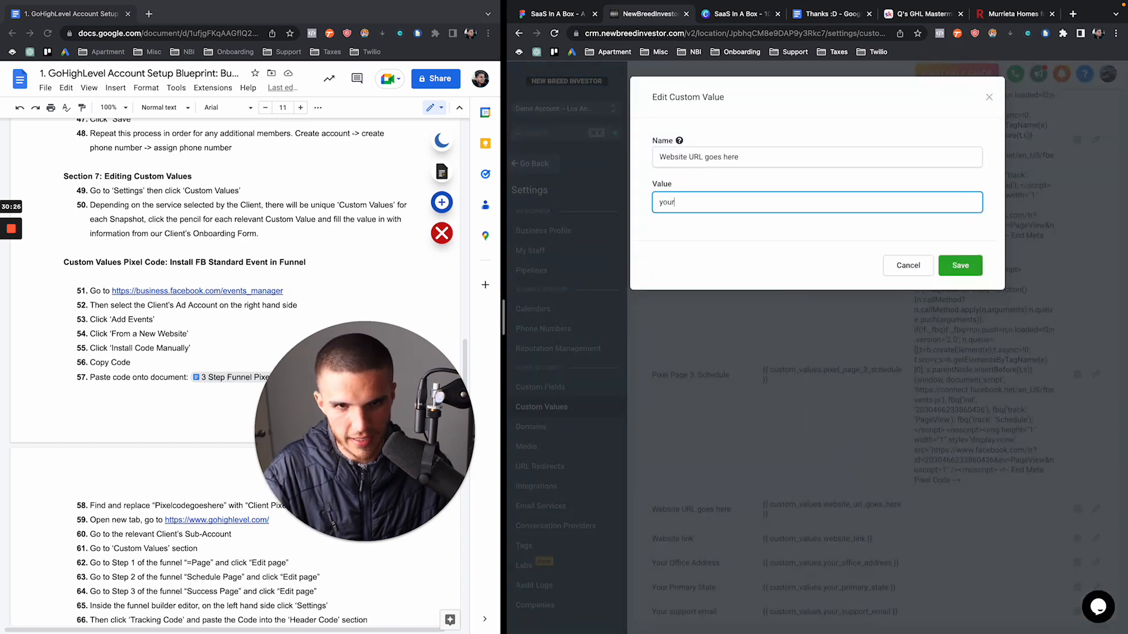
type("clientsweb")
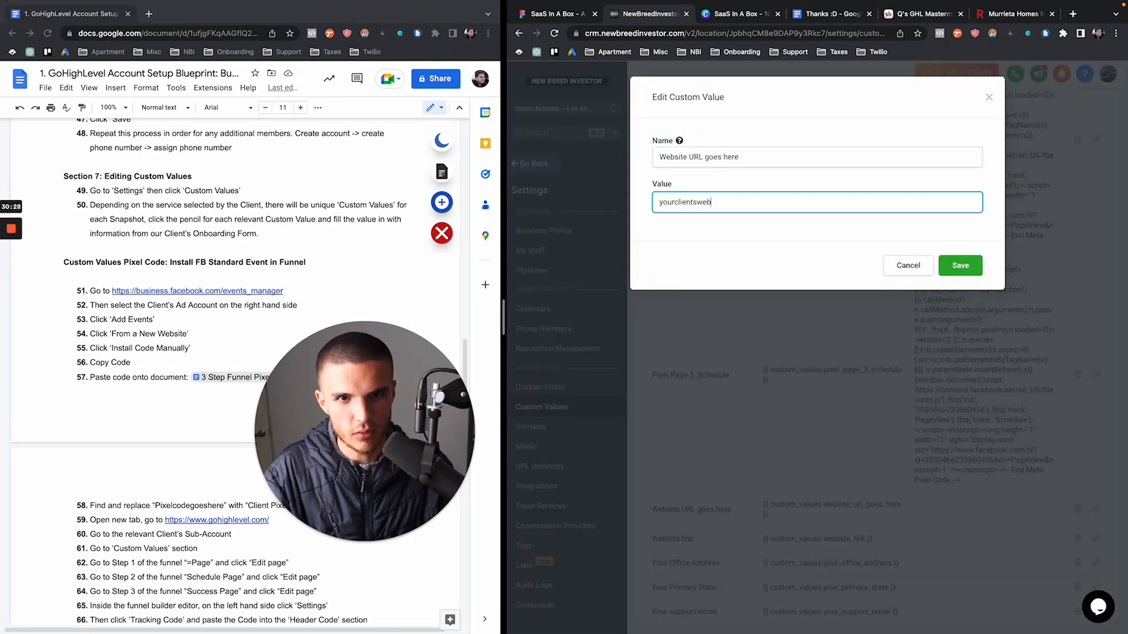
type("site.com")
left_click(958, 265)
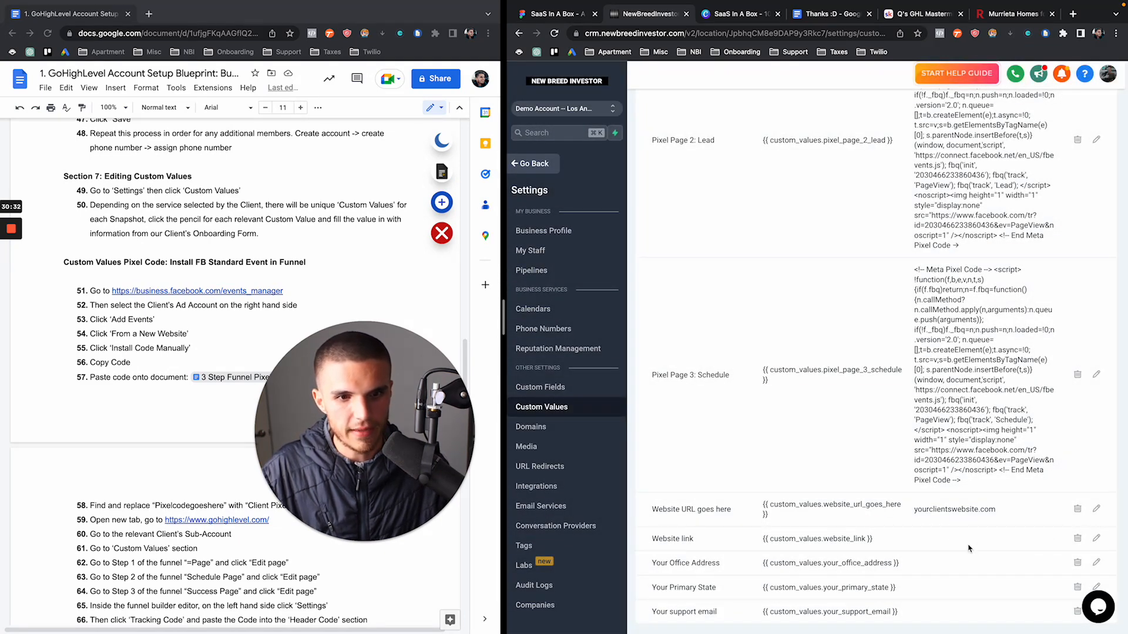
Paste yourclientswebsite.com into the Website link custom value and save it
left_click(1096, 540)
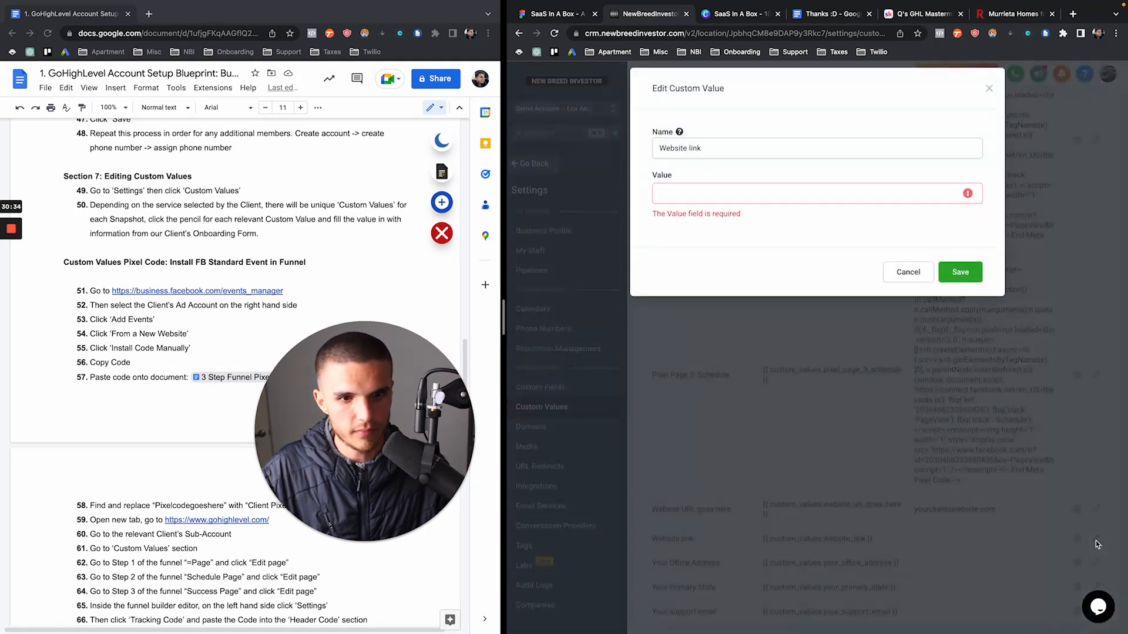
left_click(890, 277)
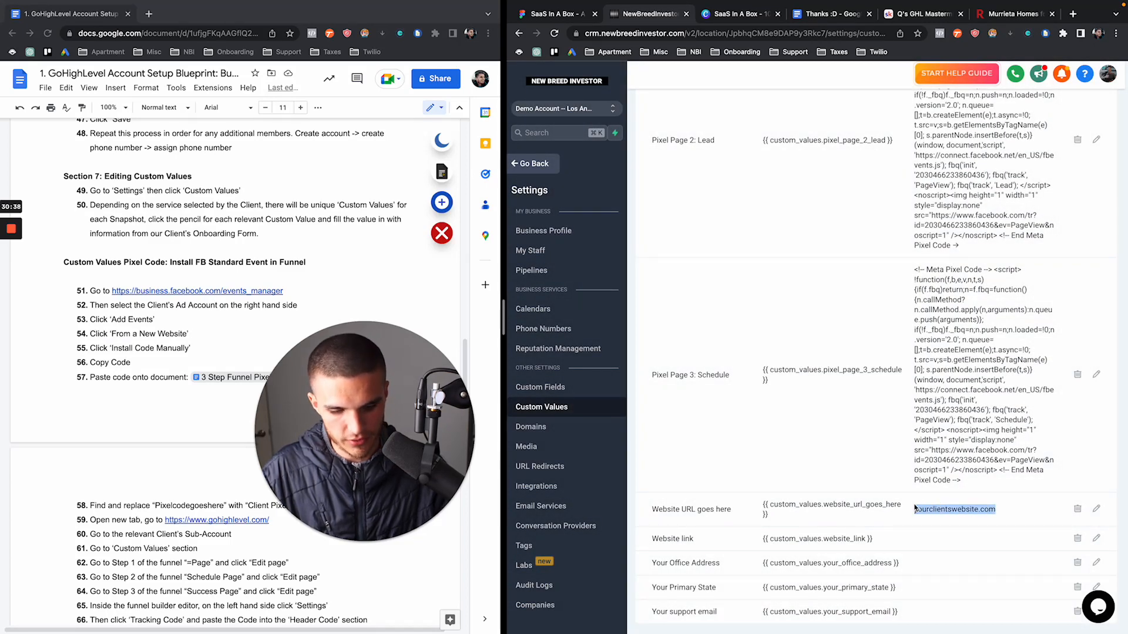
left_click(1096, 539)
left_click(741, 206)
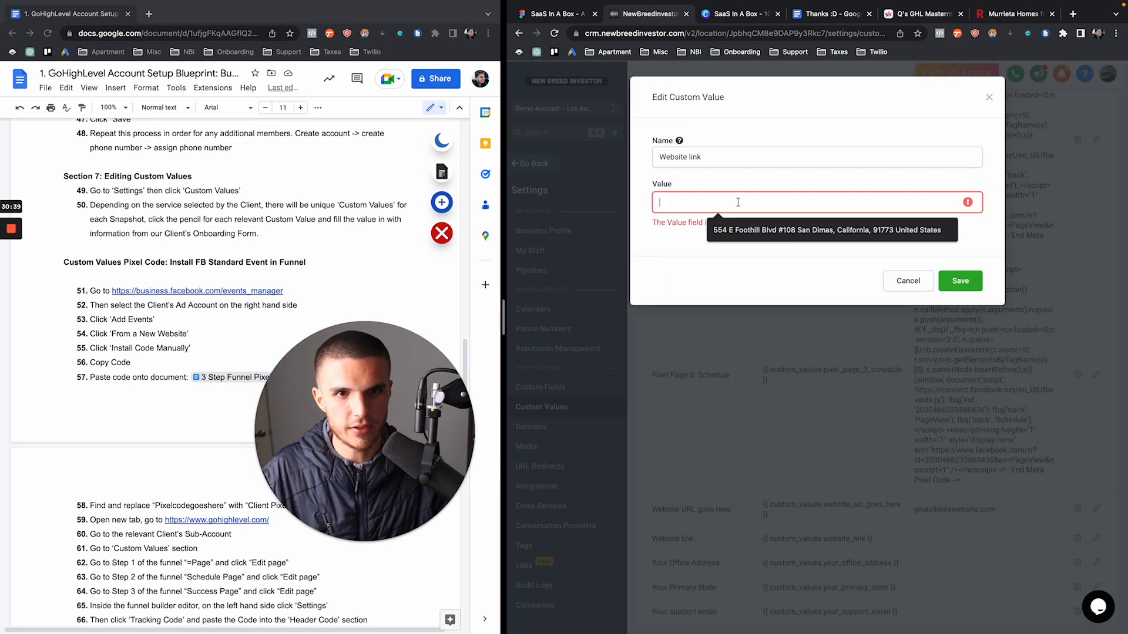
type("yourclientswebsite.com")
left_click(957, 266)
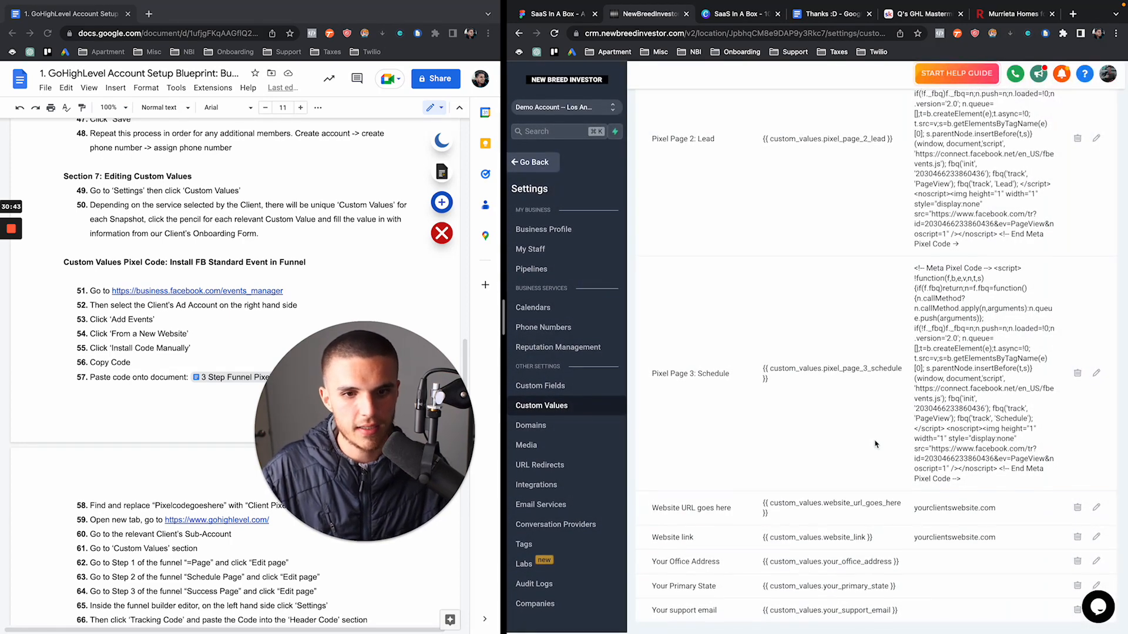
left_click_drag(934, 541, 1006, 539)
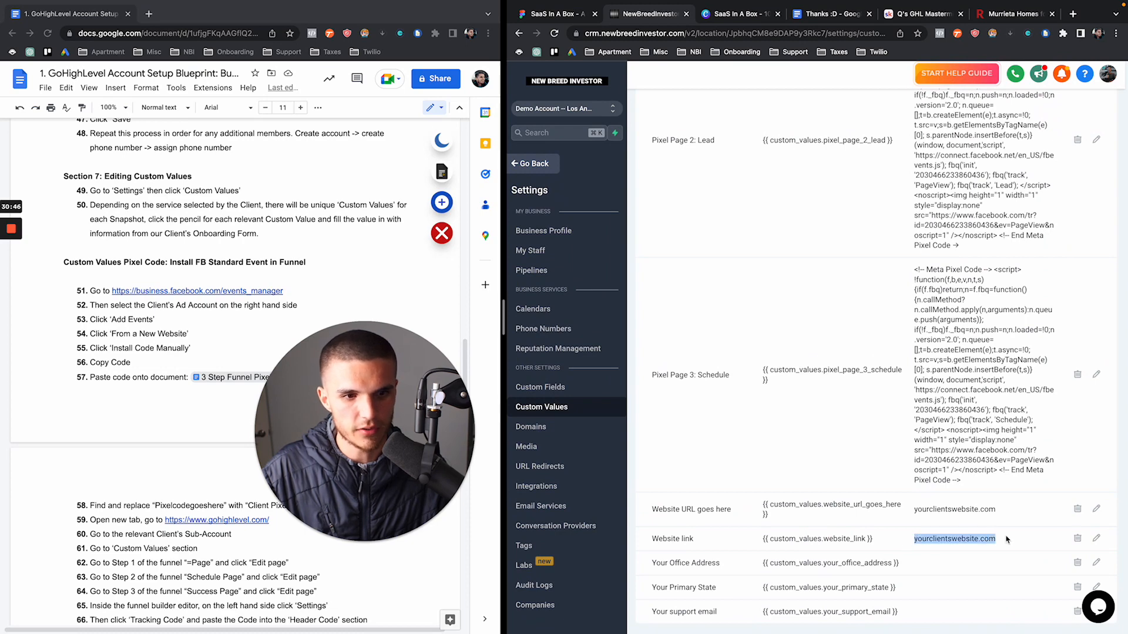
left_click_drag(916, 511, 1017, 513)
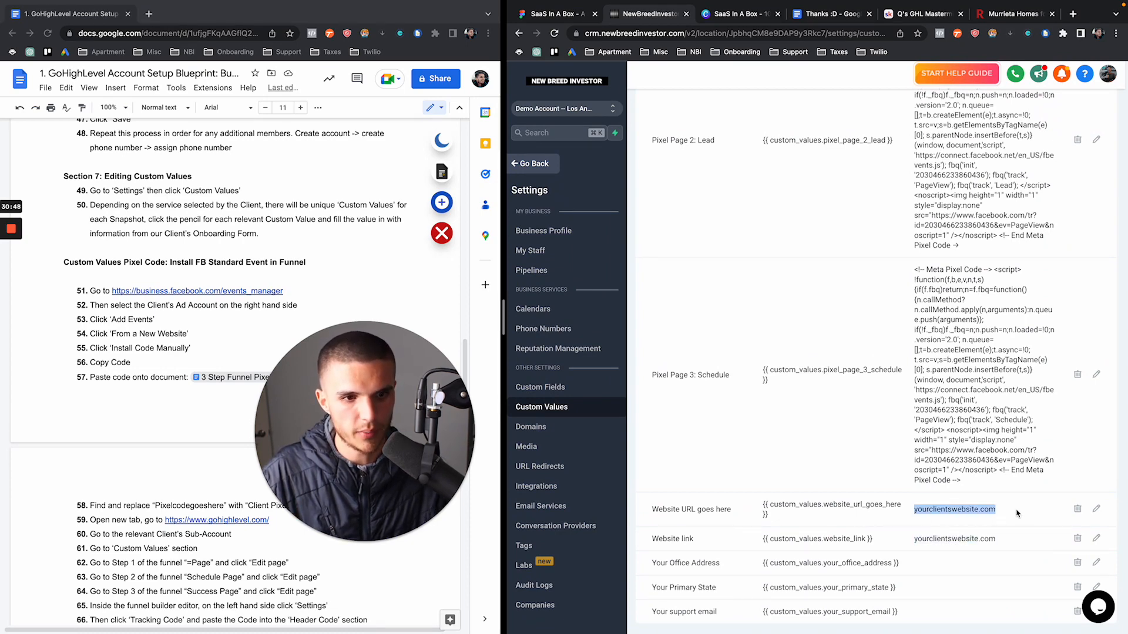
Set Your Office Address to 123 Abc St and Your Primary State to California
left_click(1097, 563)
left_click(663, 201)
type("123 Abc St")
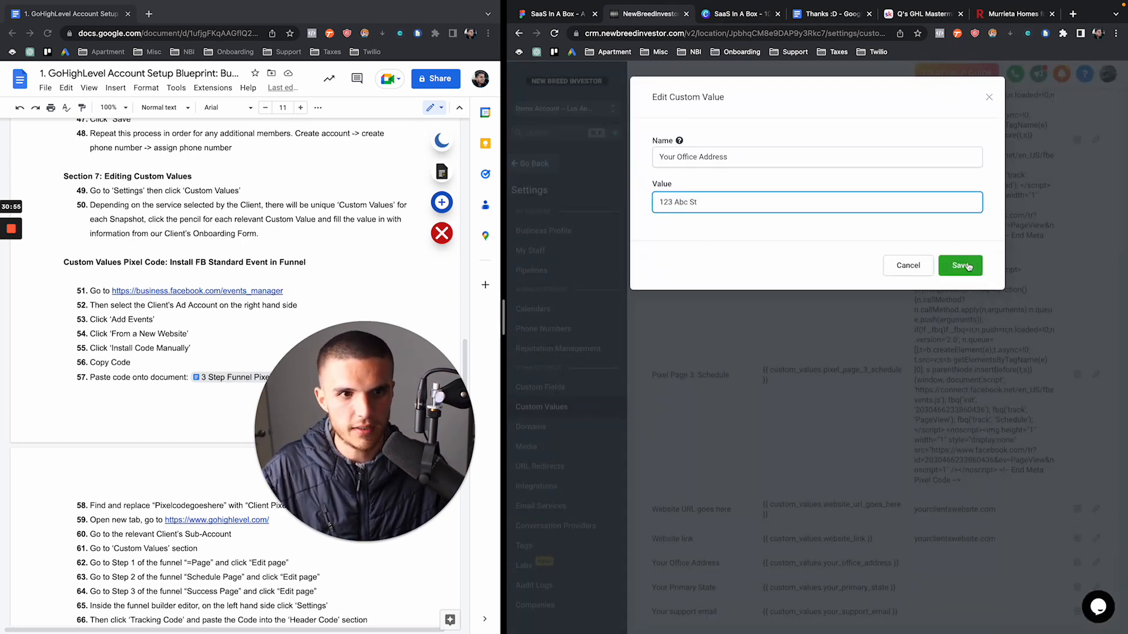
left_click(960, 266)
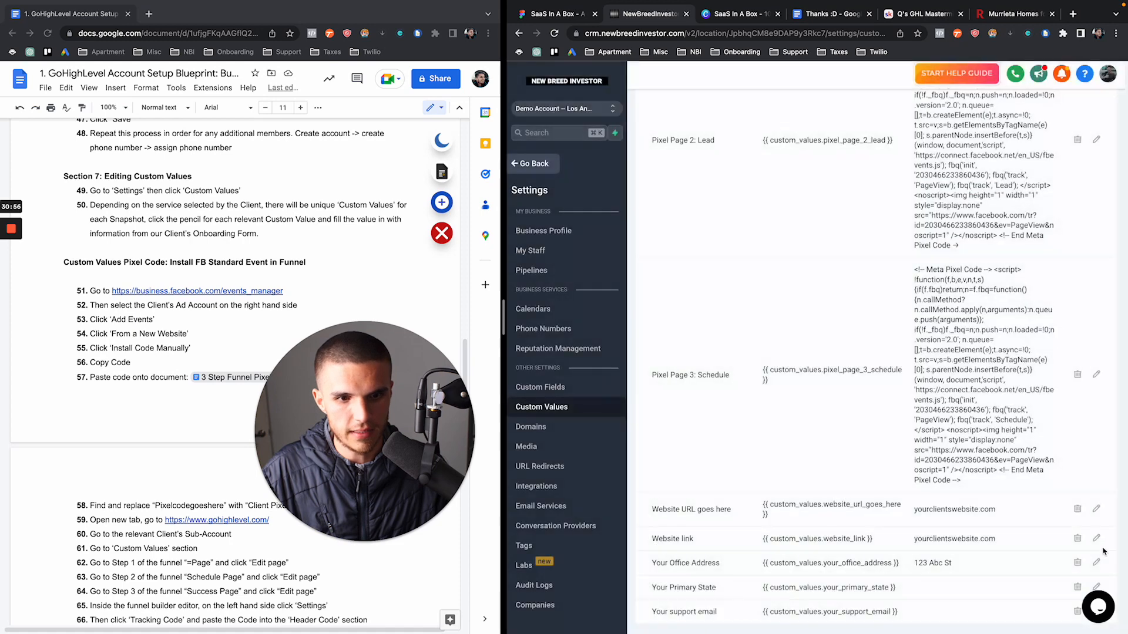
left_click(1096, 587)
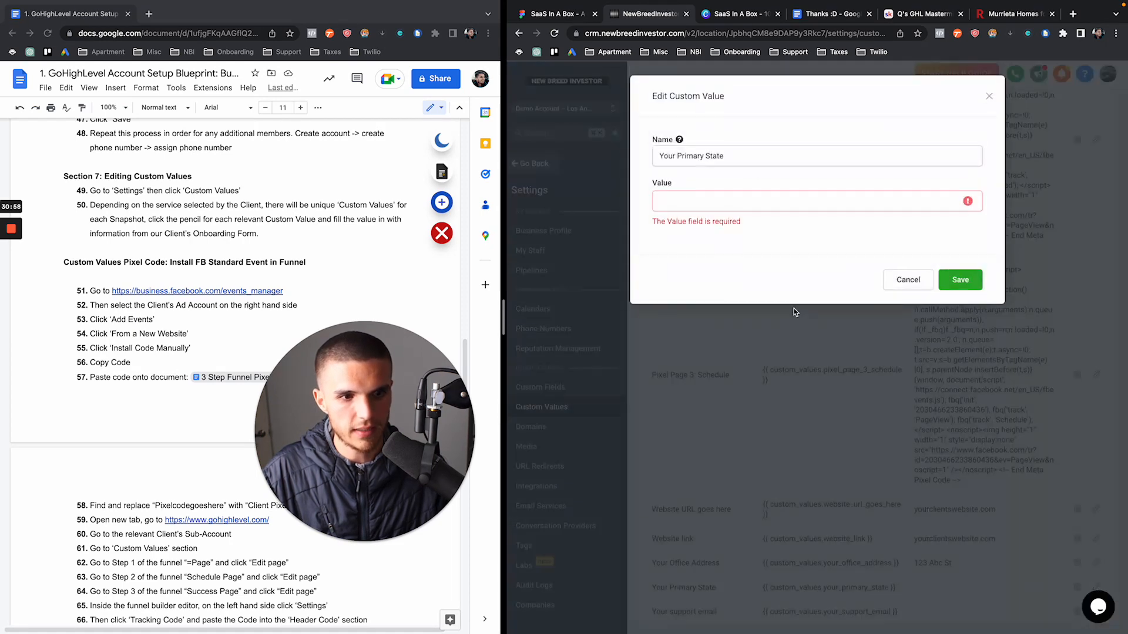
left_click(677, 203)
type("California")
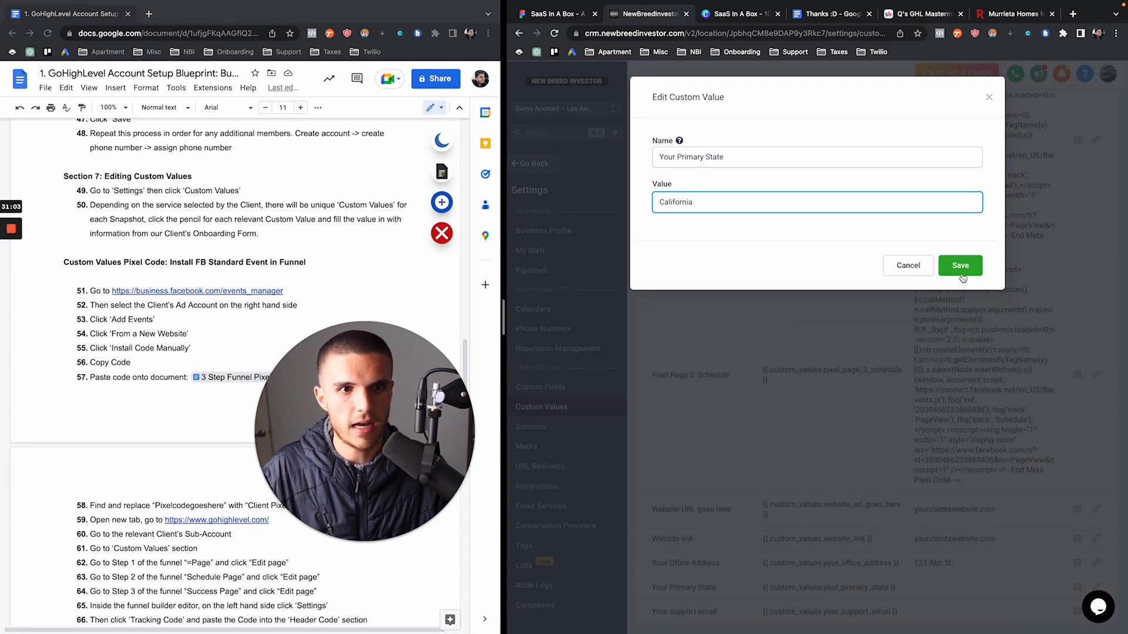
left_click(962, 276)
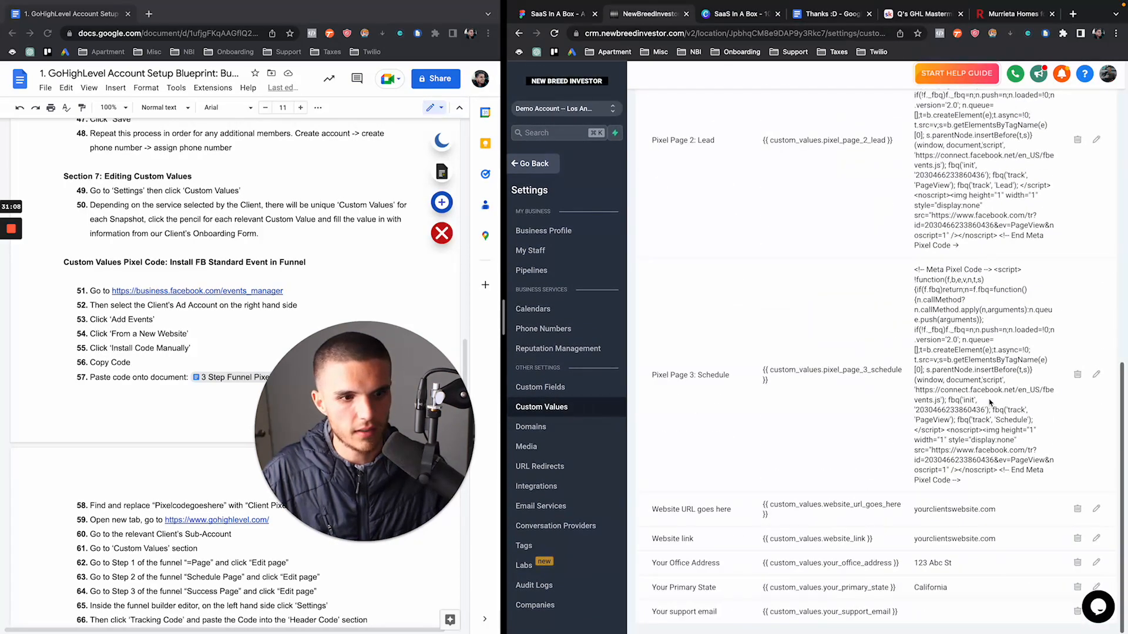
left_click_drag(504, 320, 279, 320)
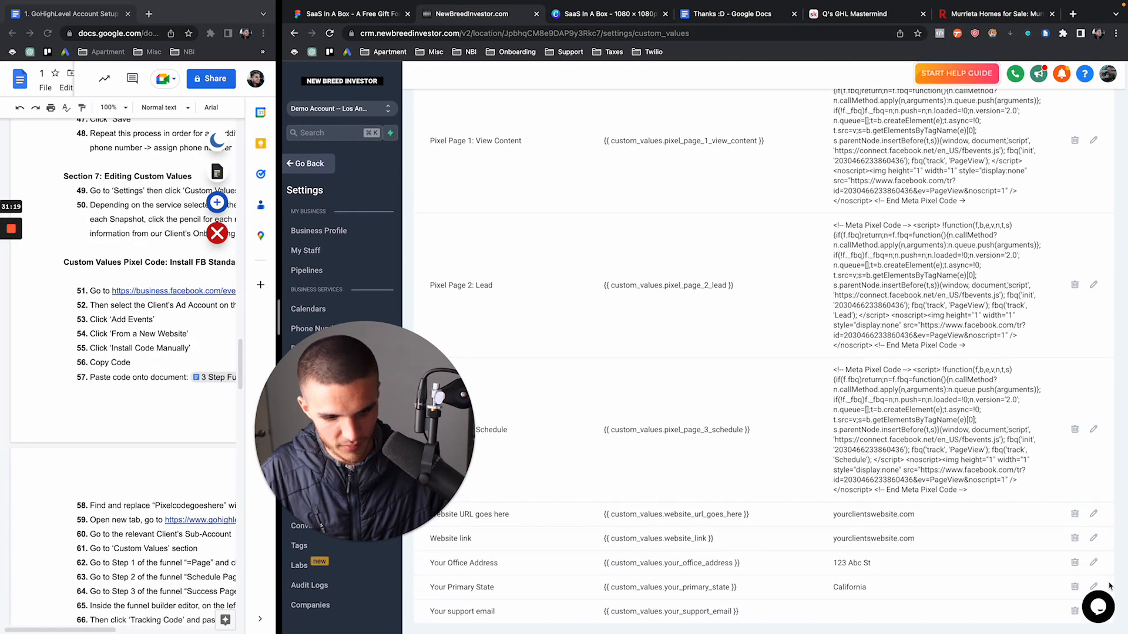
Zoom in, save a placeholder support address in Your support email, then zoom back out
key("super+plus")
key("super+plus")
key("super+plus")
scroll(979, 453, "down", 15)
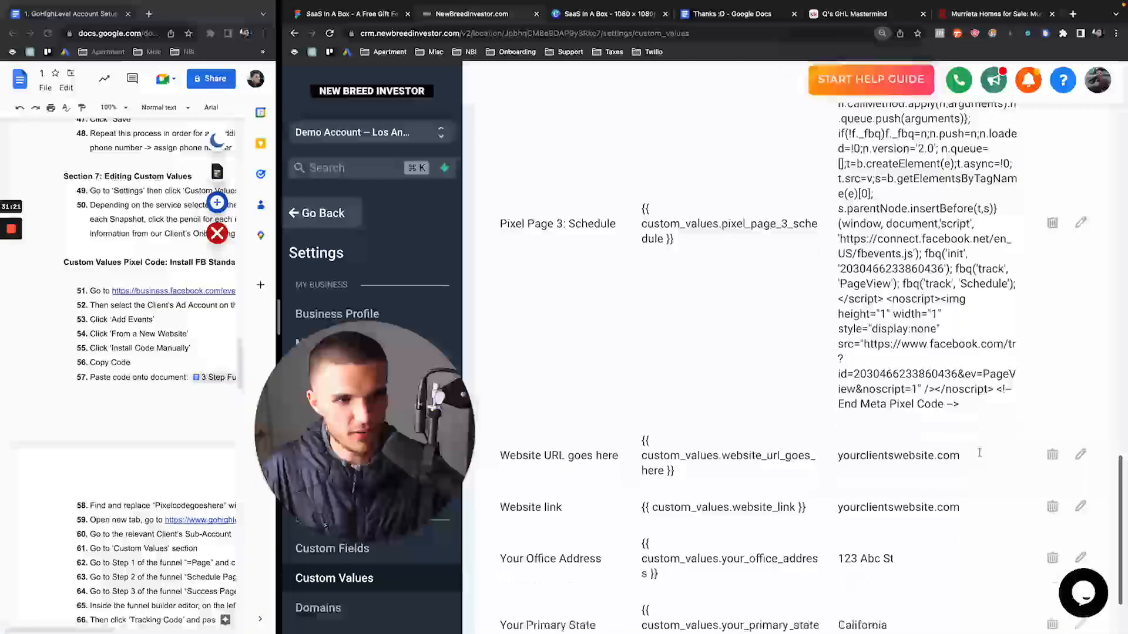
scroll(979, 452, "down", 3)
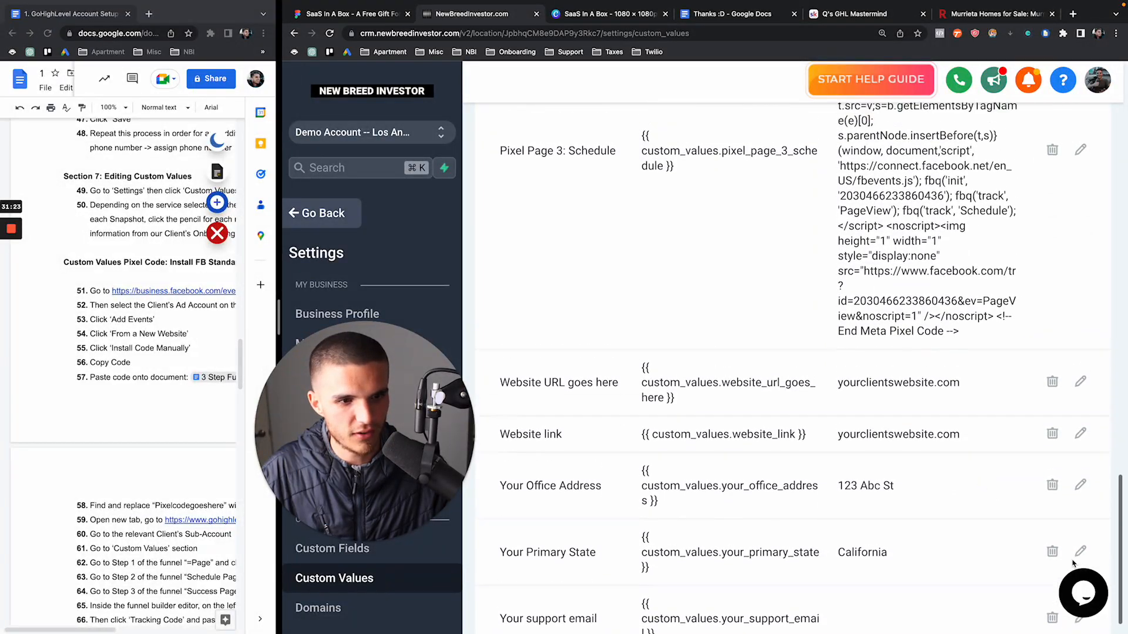
left_click(1078, 621)
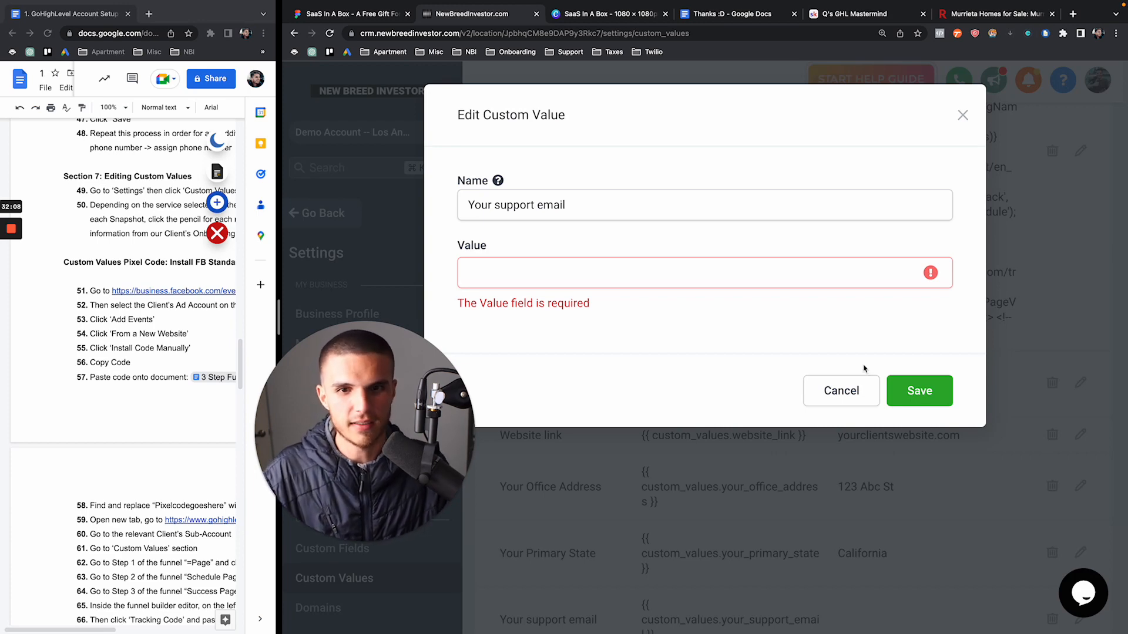
left_click(528, 280)
type("support@yourdomain.com")
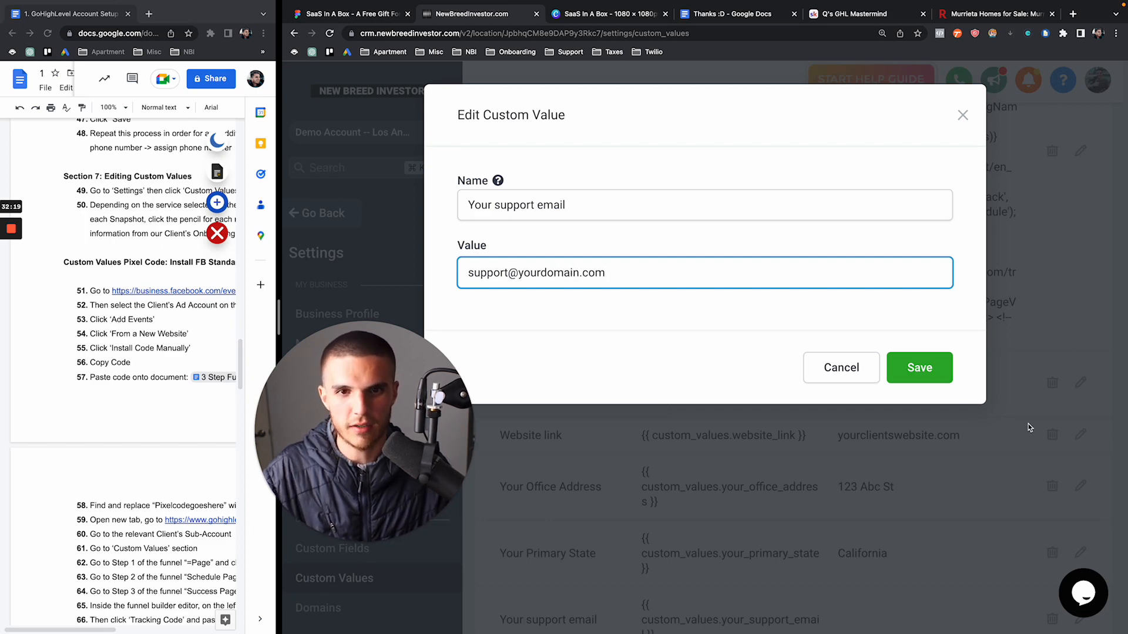
left_click(924, 371)
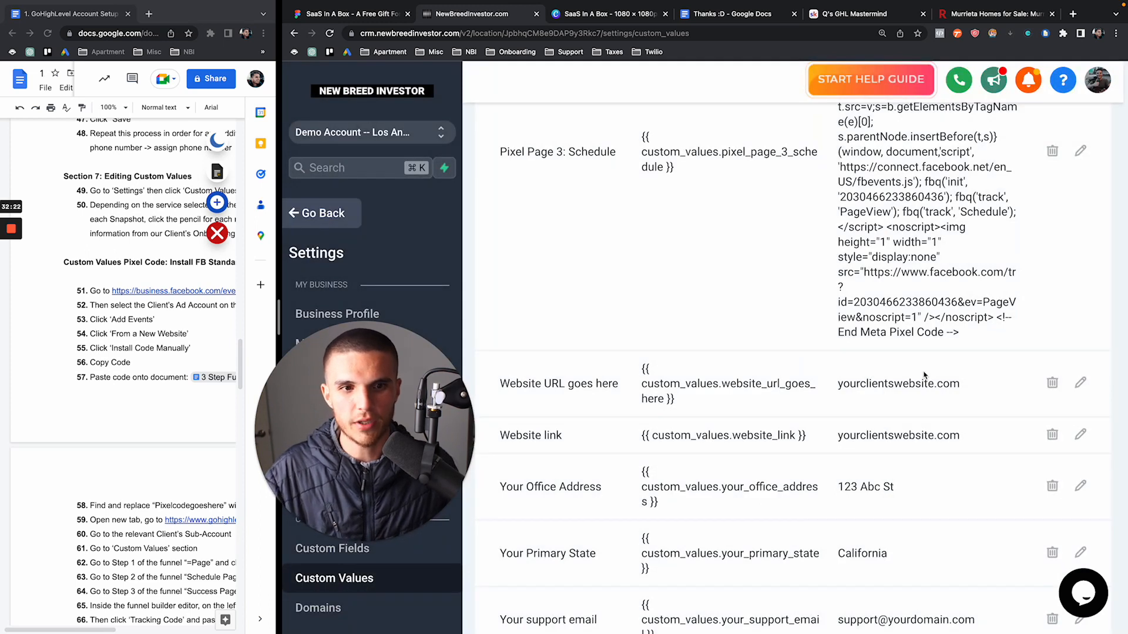
scroll(880, 446, "down", 1)
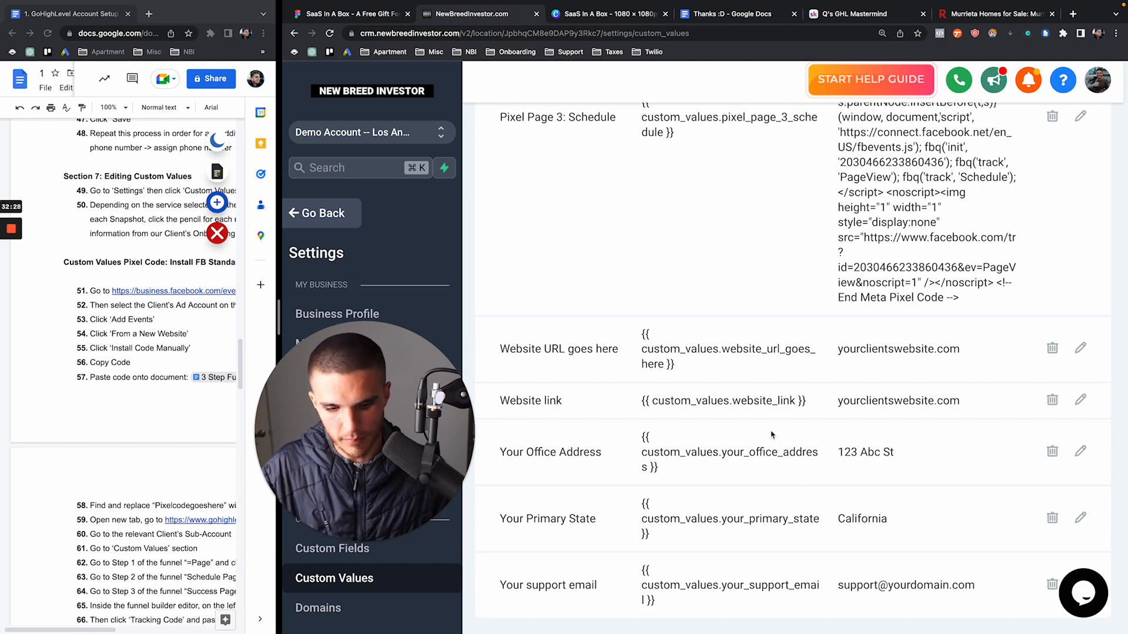
key("ctrl+minus")
key("ctrl+minus")
key("ctrl+minus")
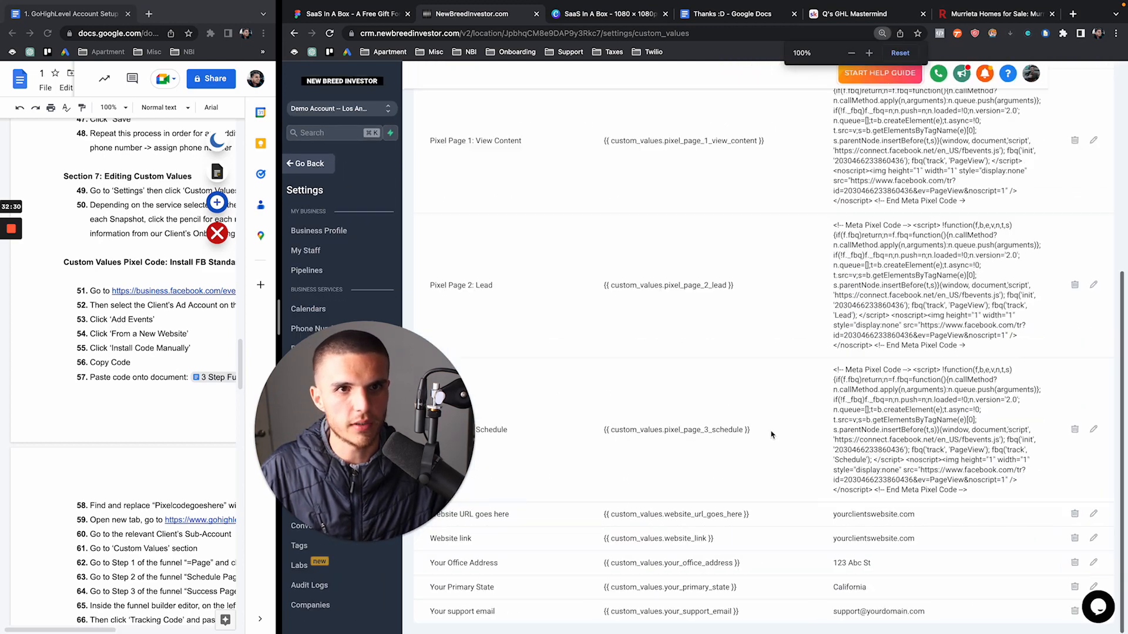
scroll(771, 435, "up", 8)
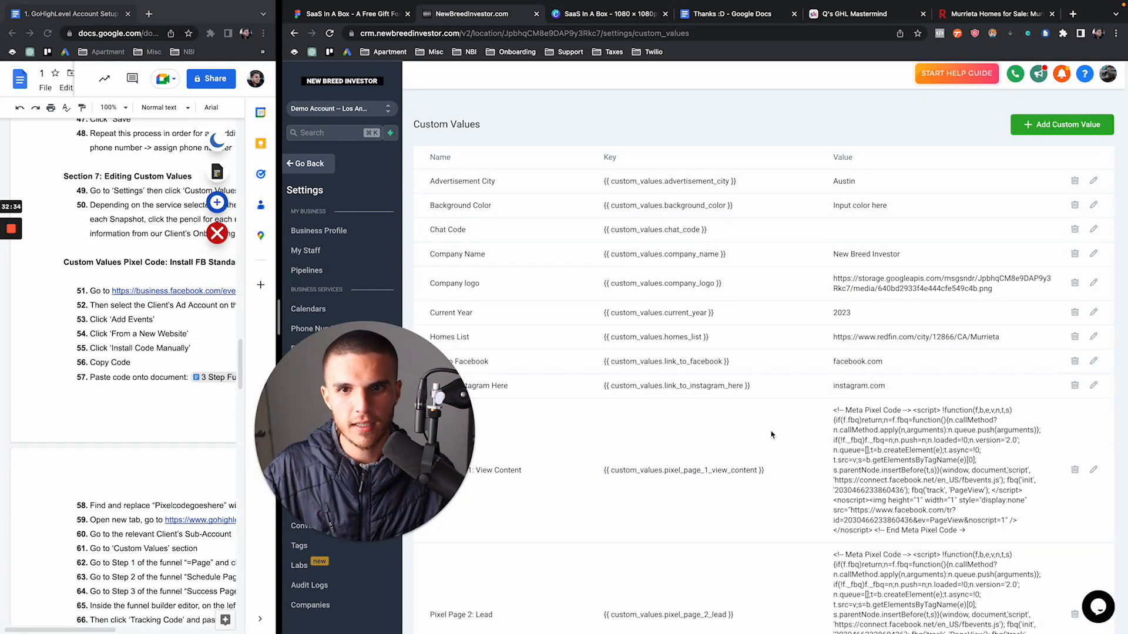
scroll(723, 330, "down", 5)
scroll(722, 330, "up", 5)
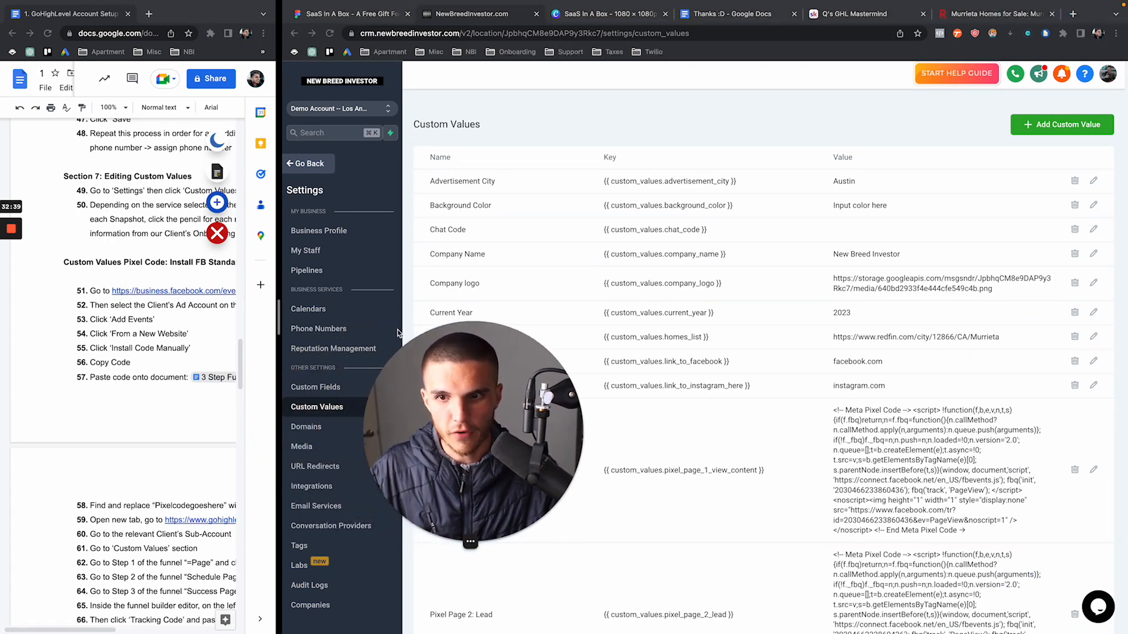
scroll(267, 326, "down", 2)
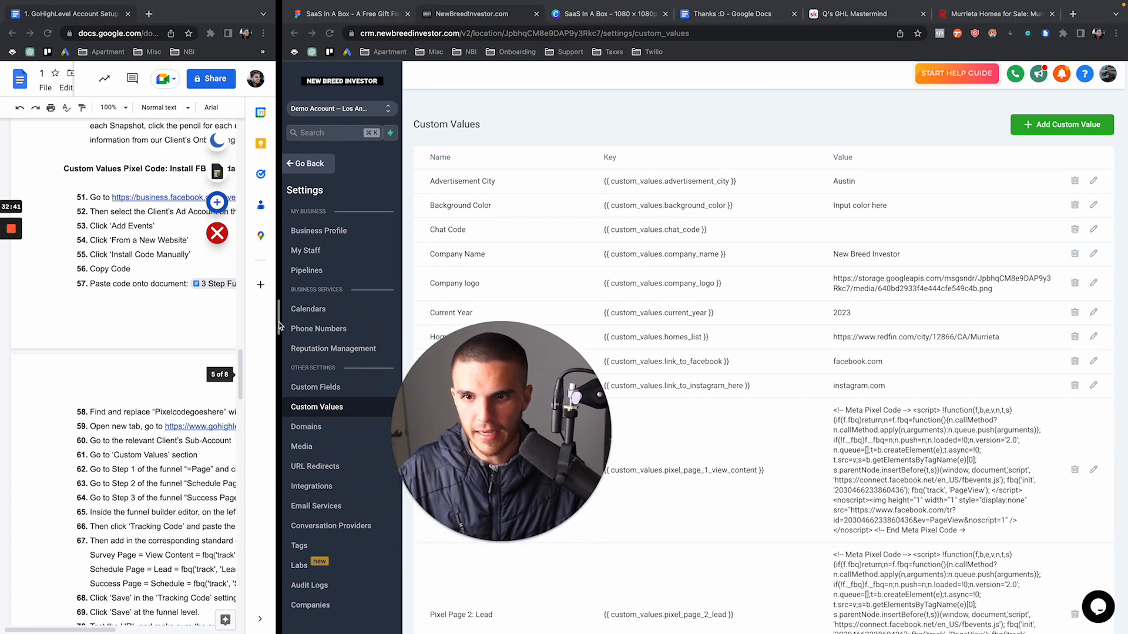
left_click_drag(279, 324, 466, 323)
scroll(223, 401, "down", 5)
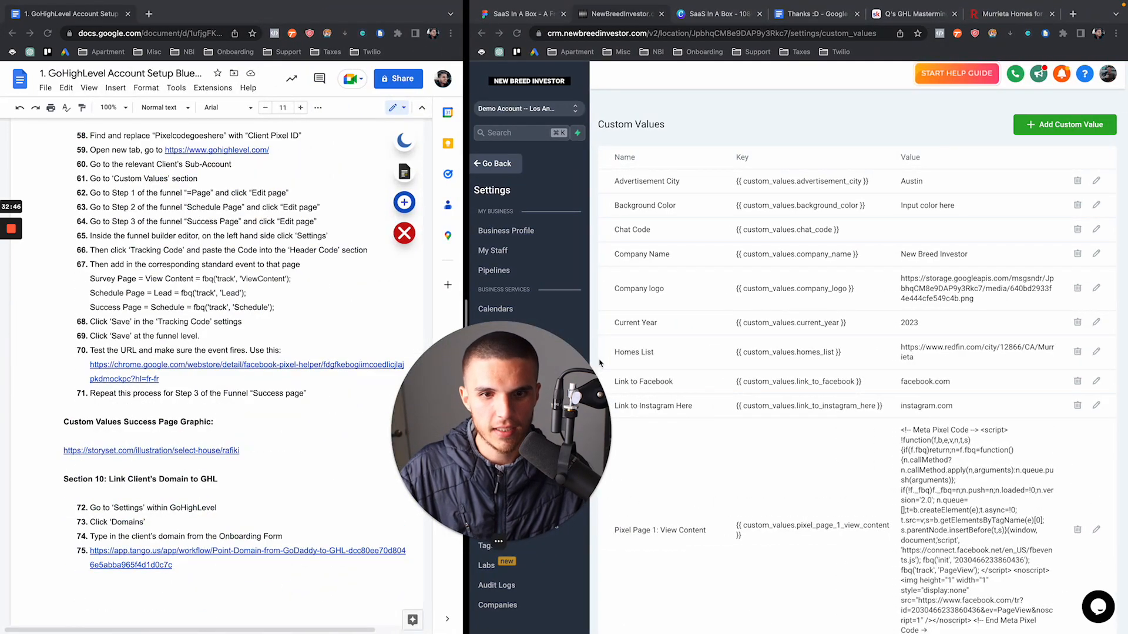
scroll(699, 336, "down", 7)
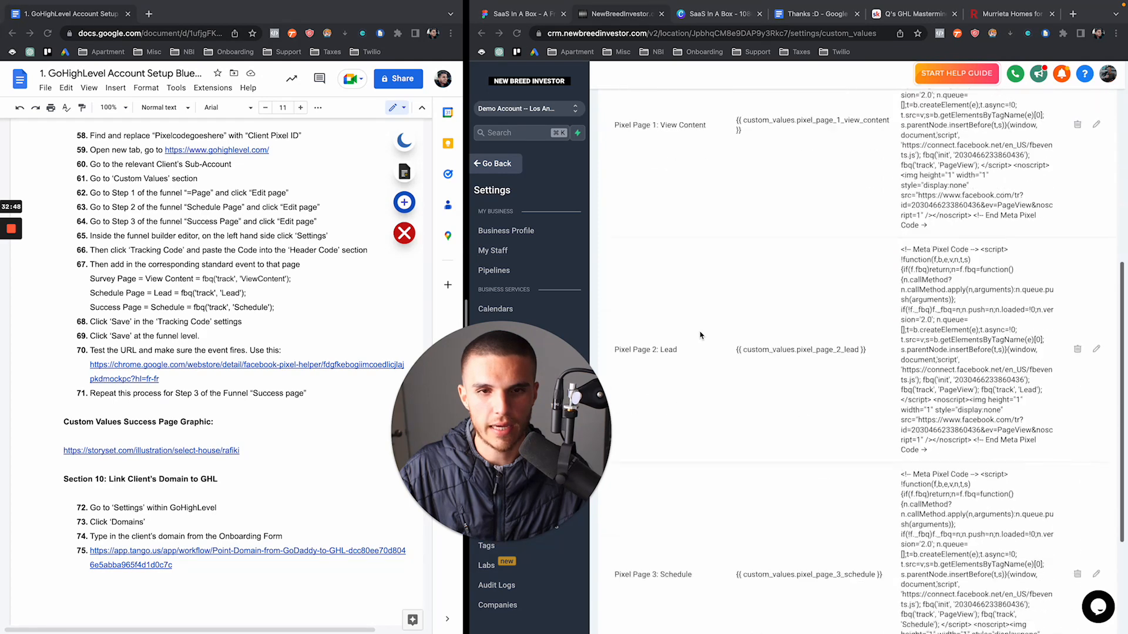
scroll(700, 335, "down", 3)
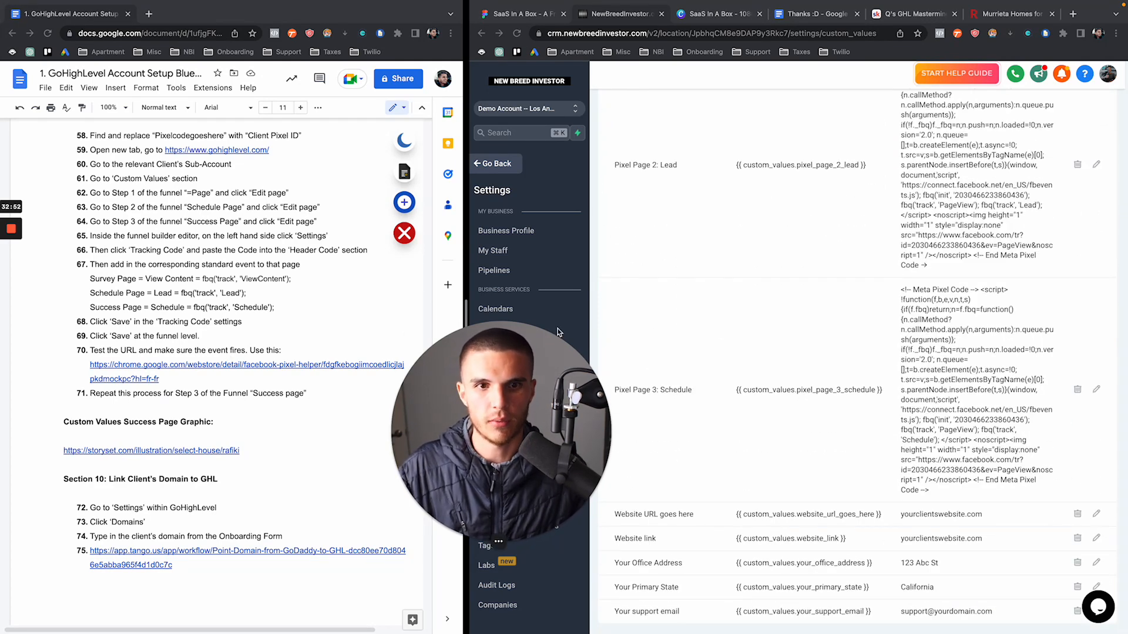
scroll(691, 318, "up", 10)
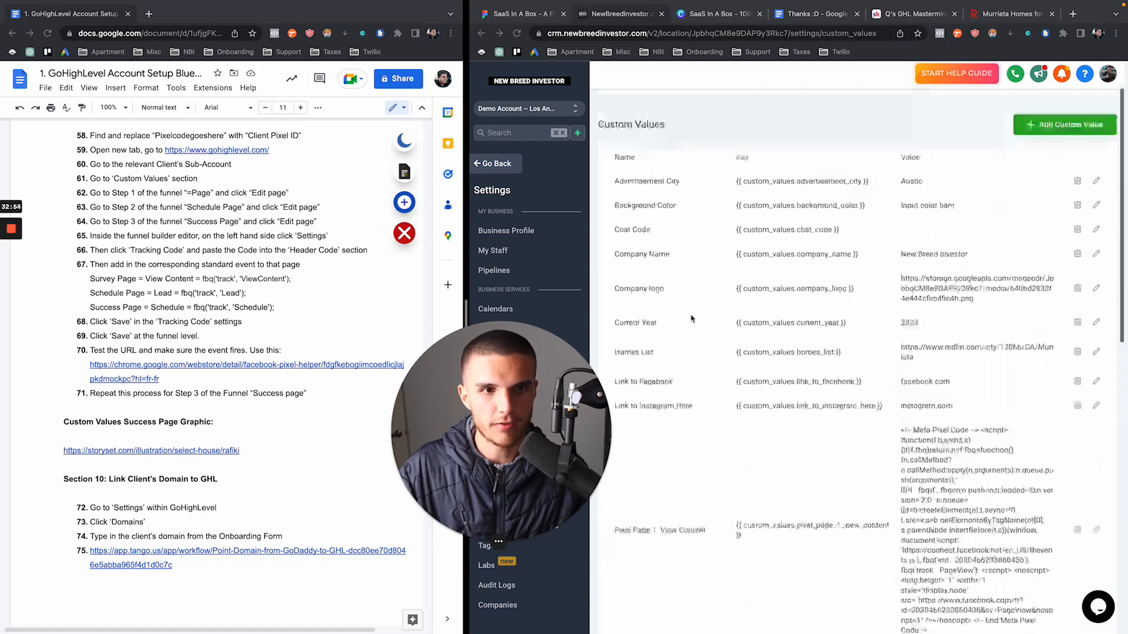
scroll(257, 344, "down", 3)
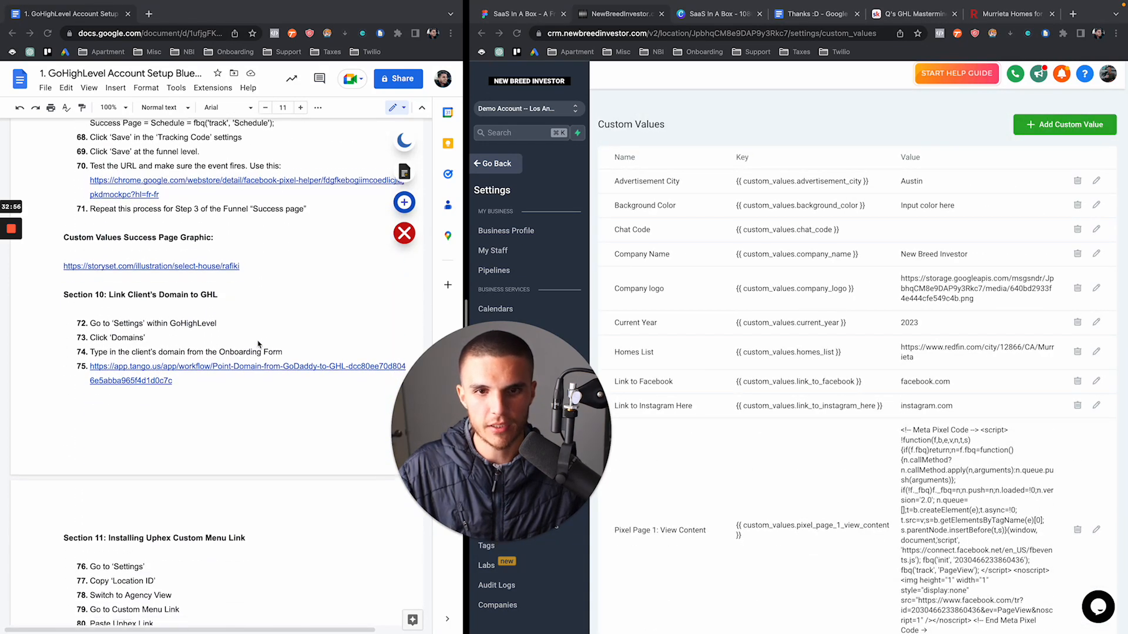
Follow Section 10's step 75 link to open the 'Point Domain from GoDaddy to GHL' Tango guide
scroll(258, 344, "down", 2)
left_click(61, 184)
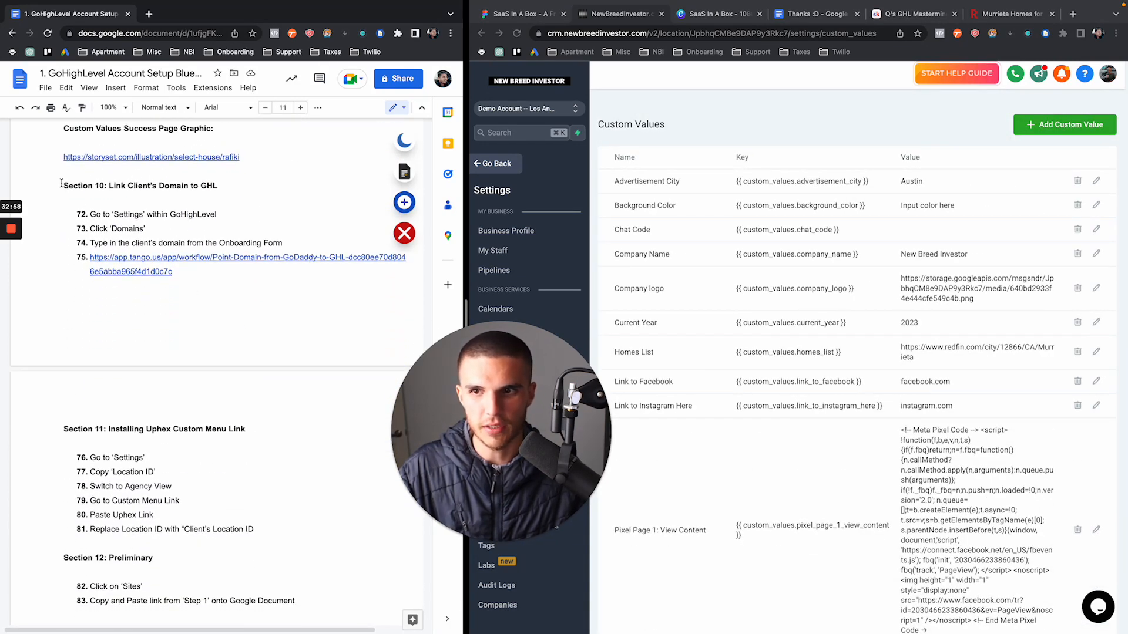
left_click_drag(61, 183, 237, 274)
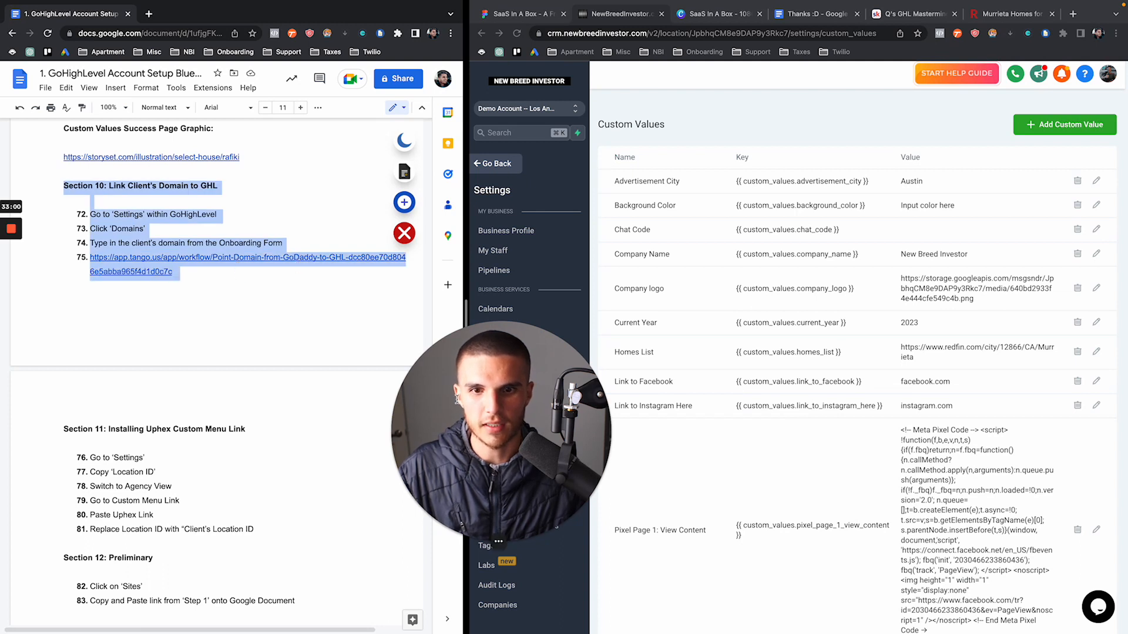
left_click_drag(458, 400, 108, 403)
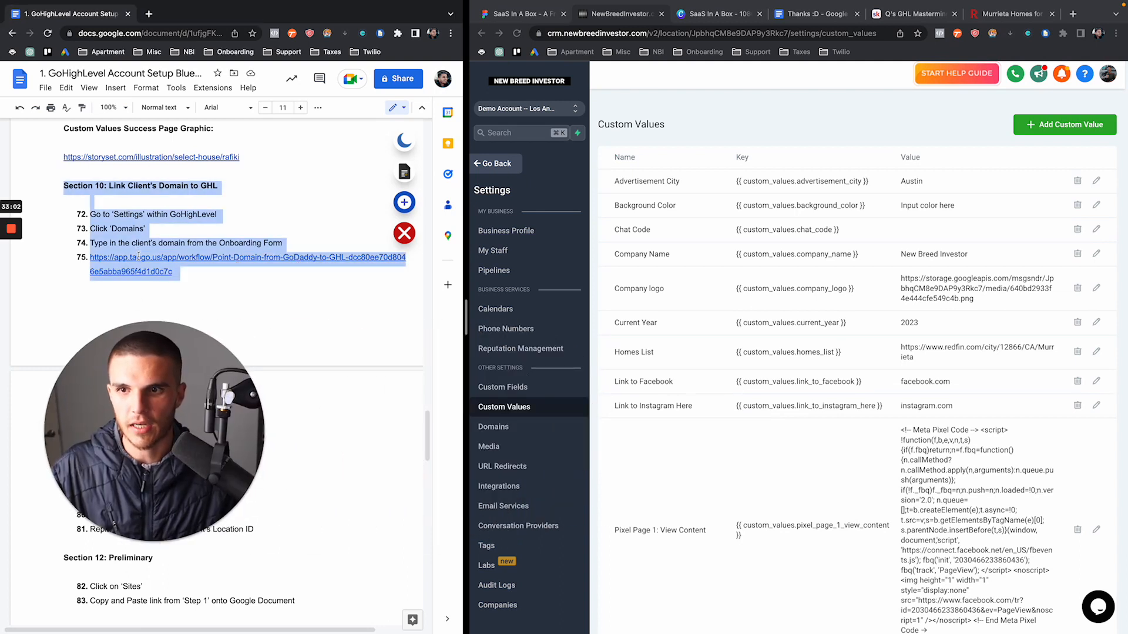
left_click(139, 257)
left_click(168, 289)
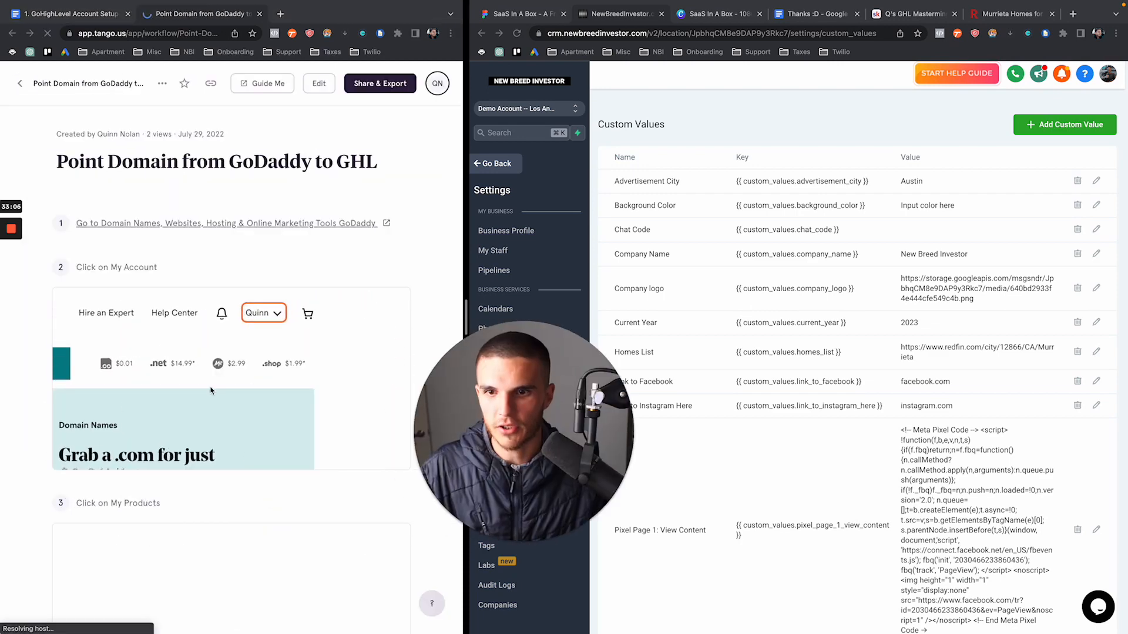
scroll(211, 391, "down", 3)
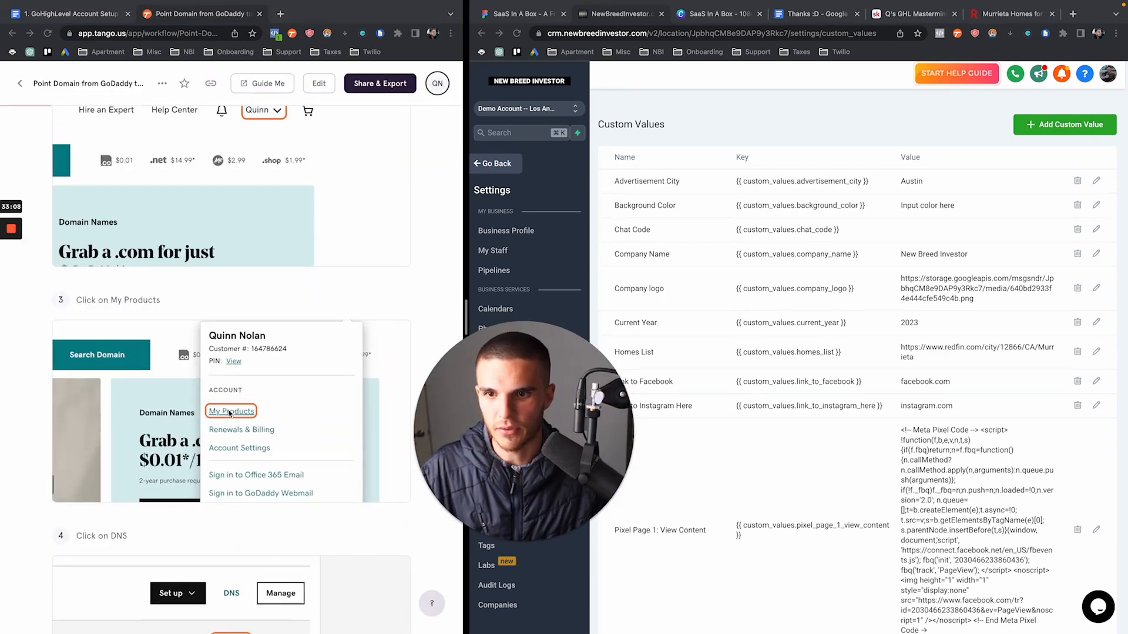
scroll(230, 413, "down", 6)
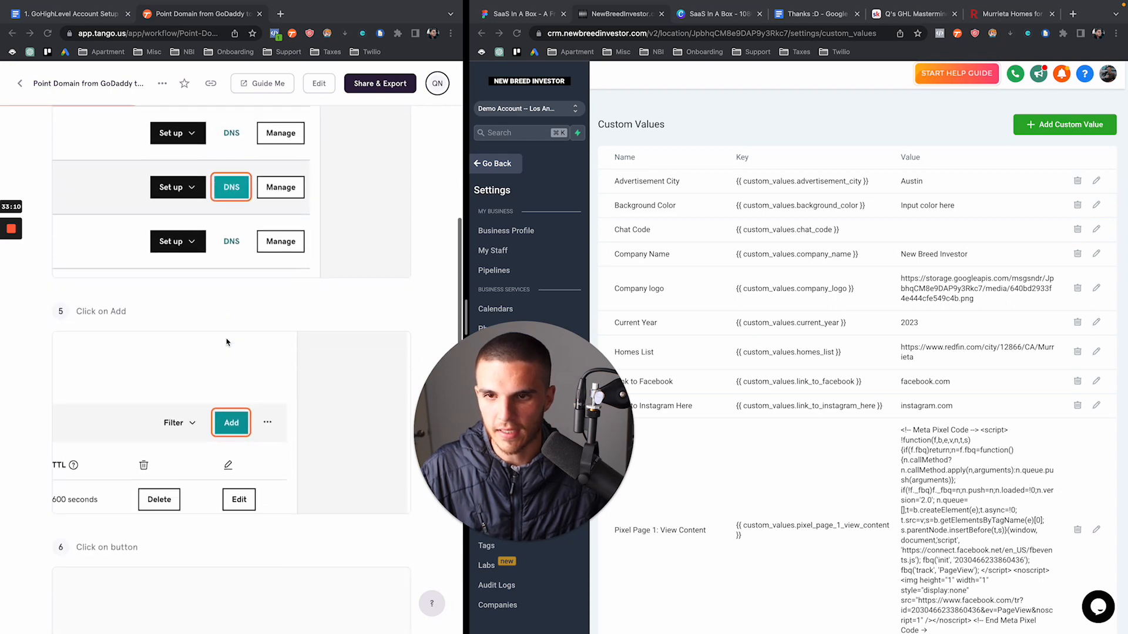
scroll(219, 263, "down", 4)
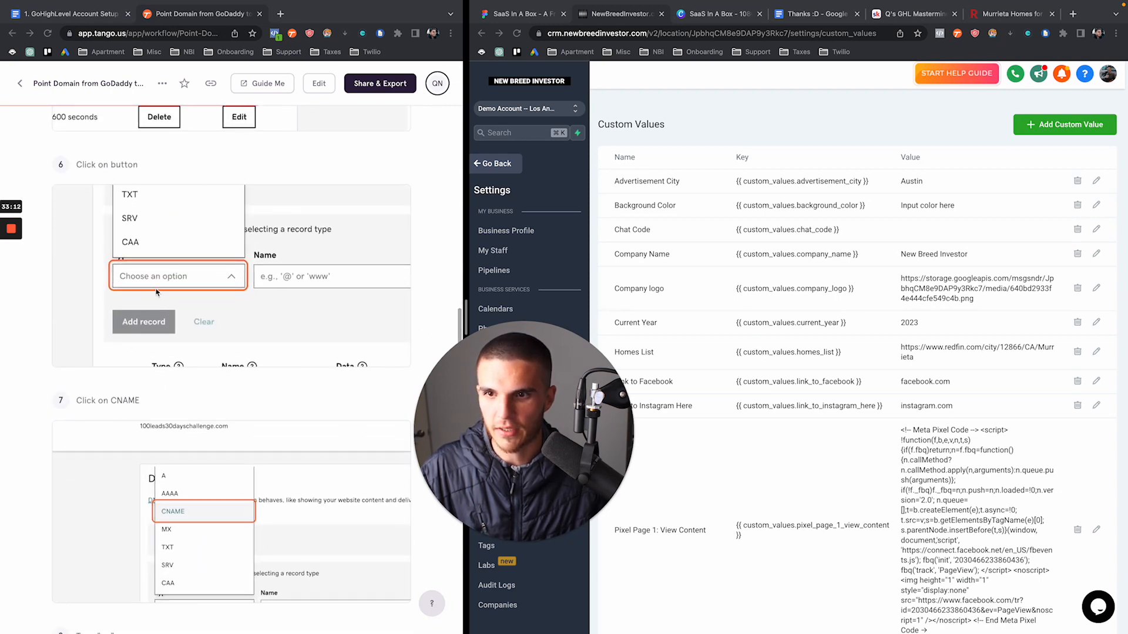
scroll(189, 505, "down", 6)
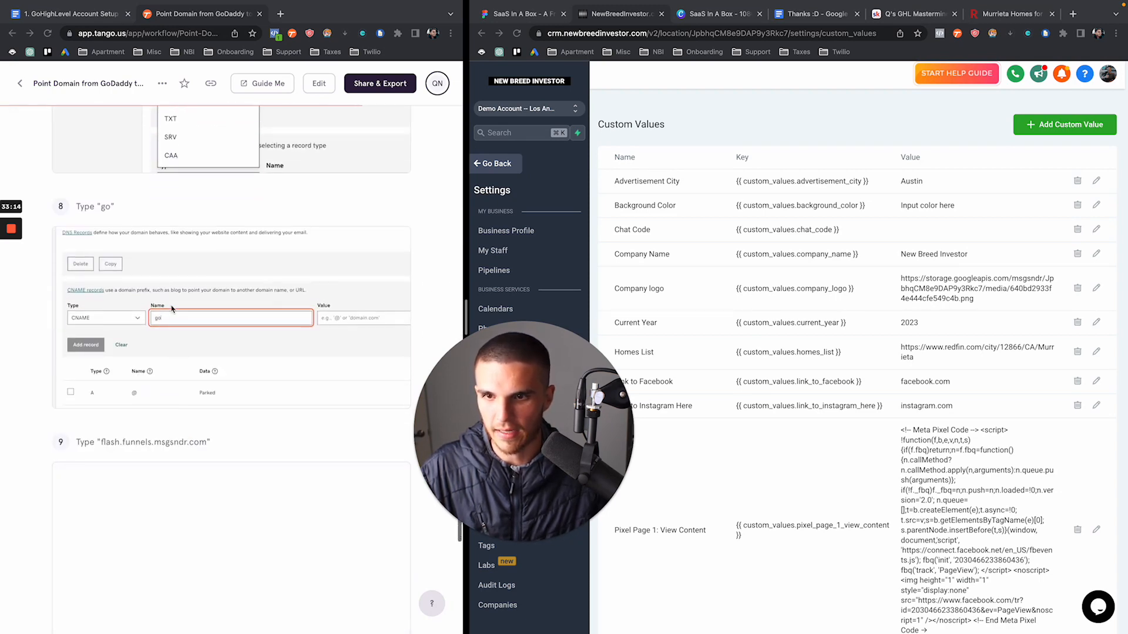
scroll(176, 306, "down", 6)
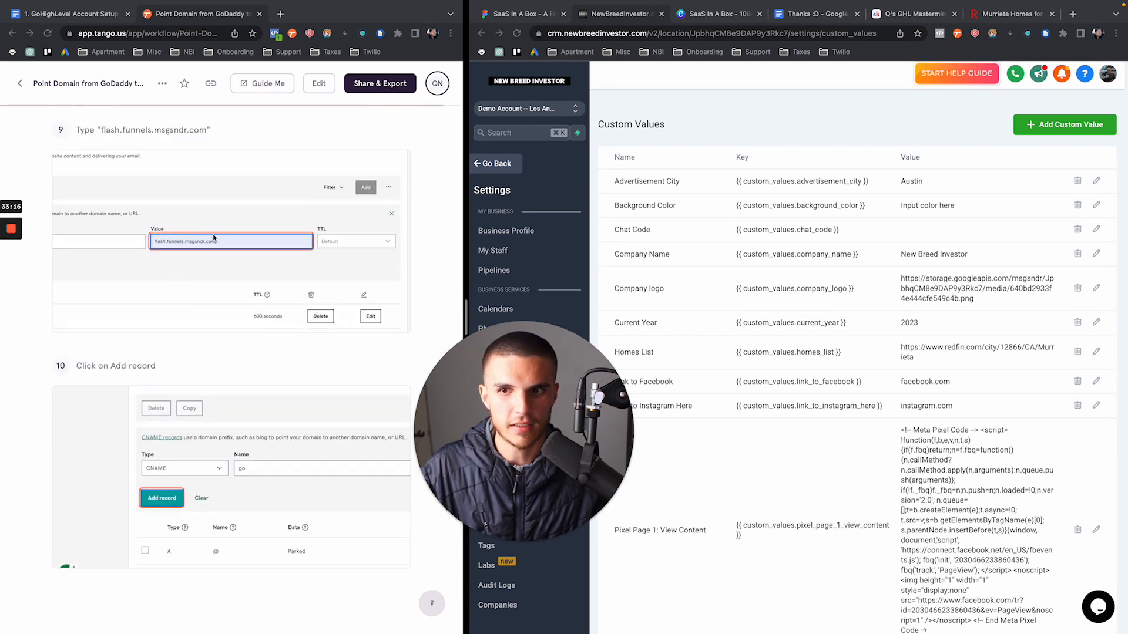
scroll(176, 265, "down", 1)
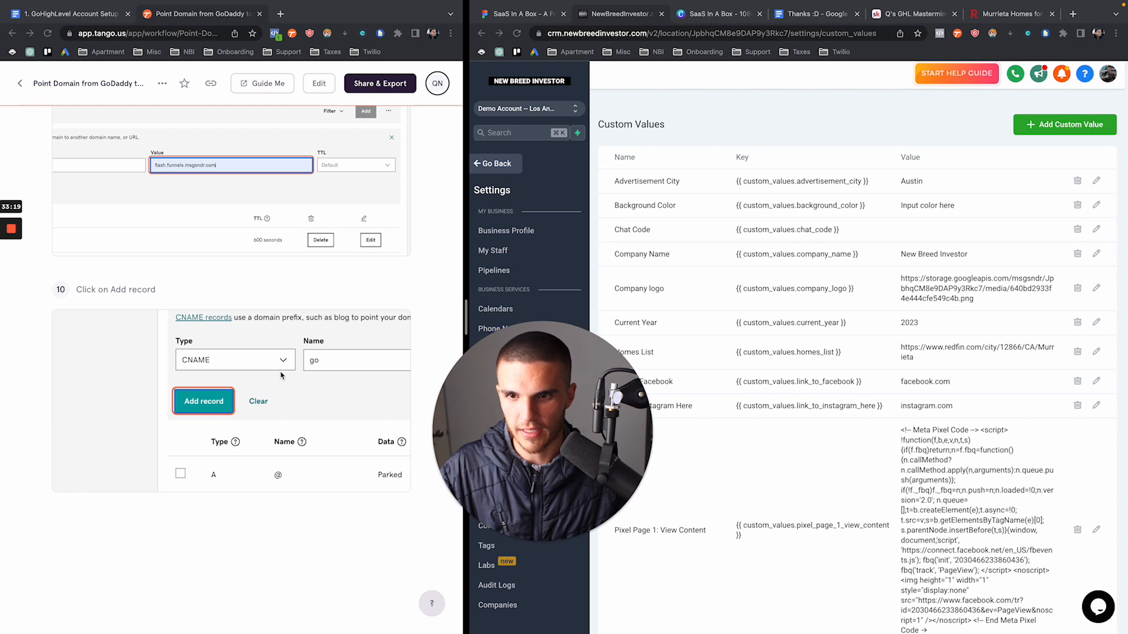
scroll(280, 375, "up", 15)
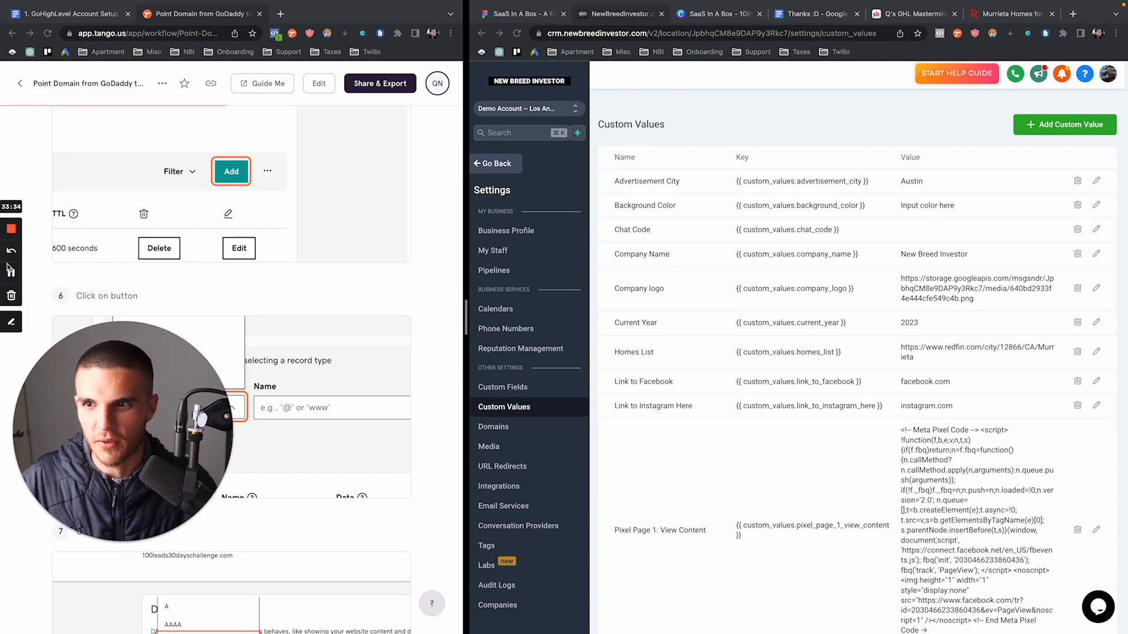
left_click(8, 273)
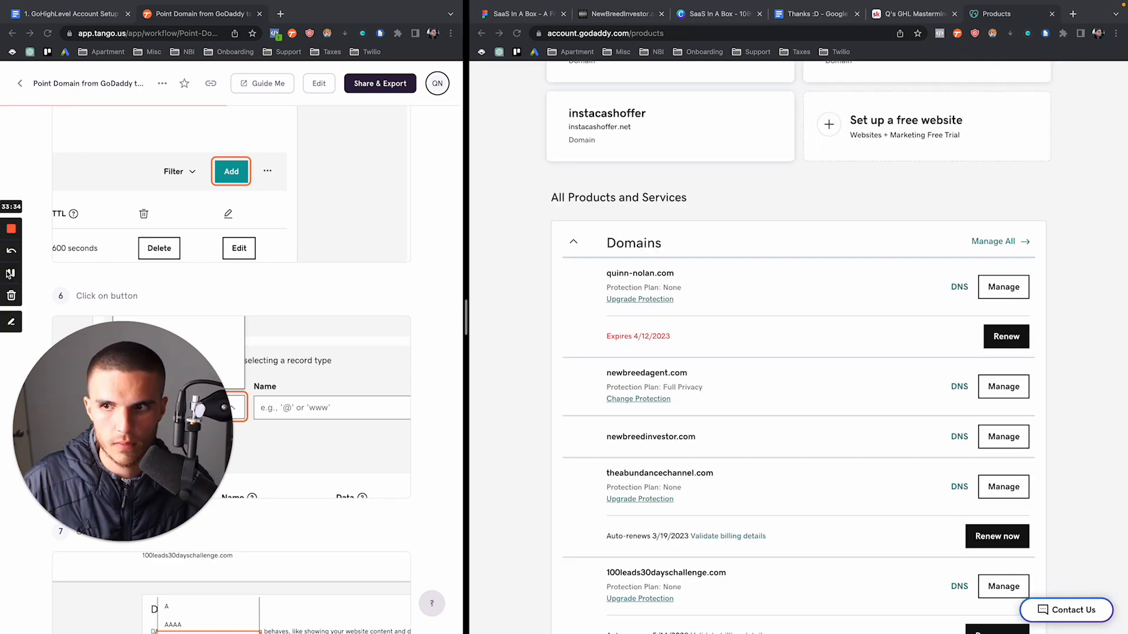
Open the first listed domain's dashboard and its Manage Domain settings
left_click(506, 316)
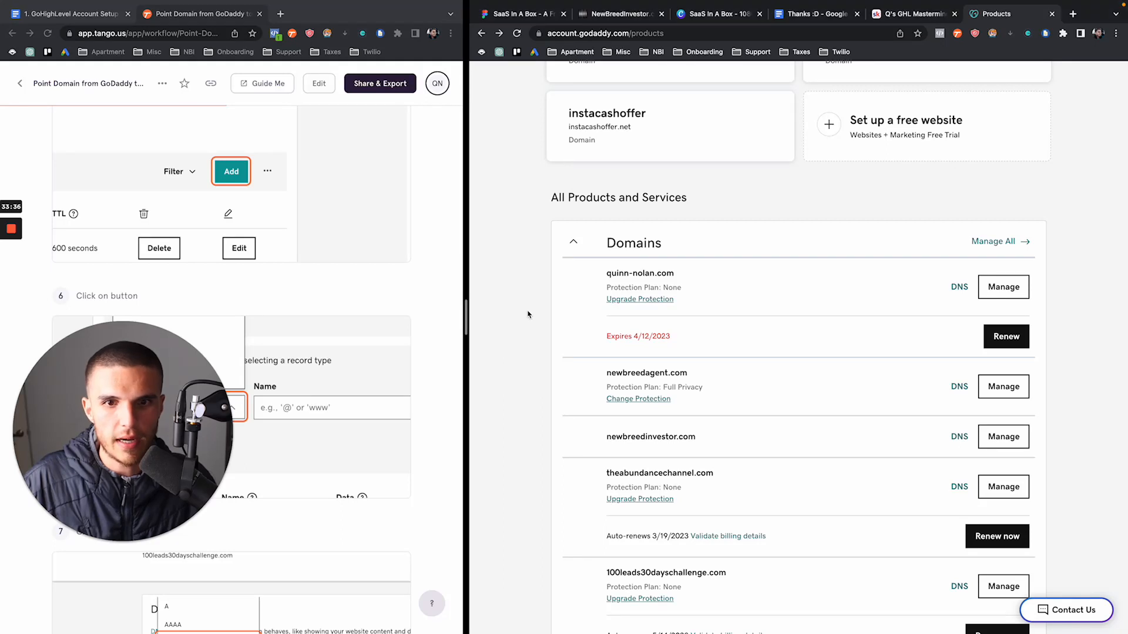
left_click(997, 292)
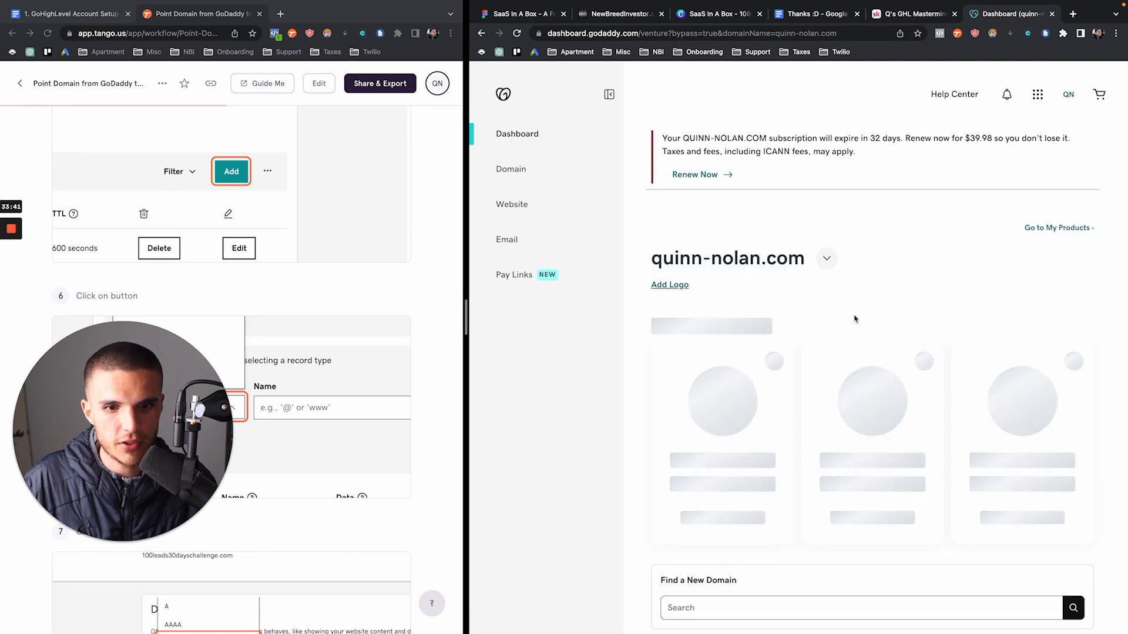
scroll(855, 319, "down", 8)
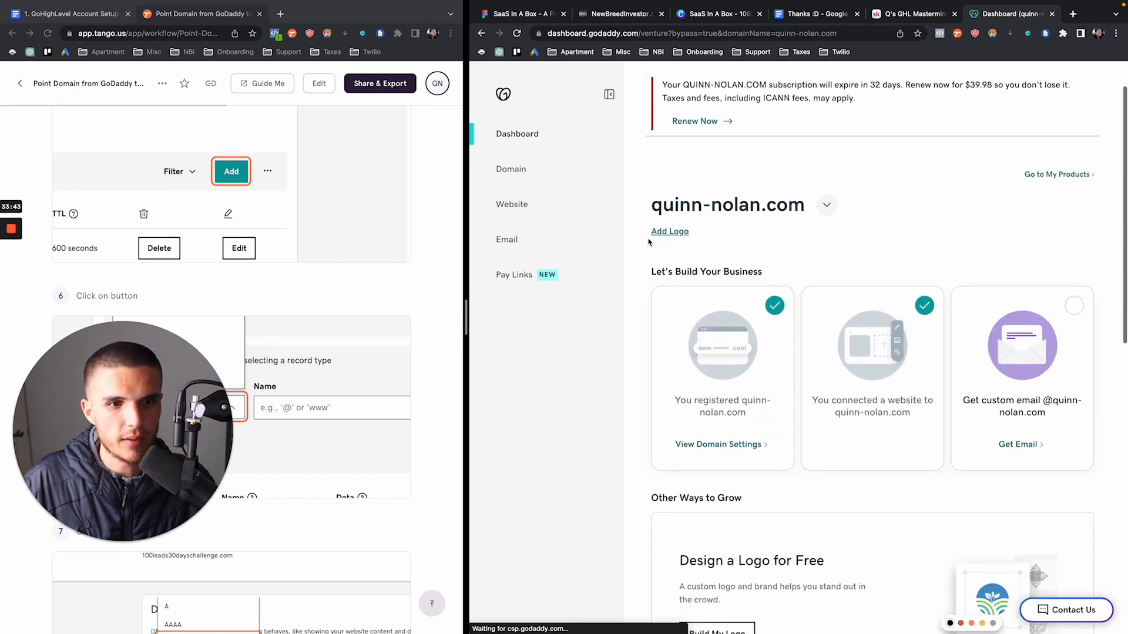
scroll(648, 242, "down", 5)
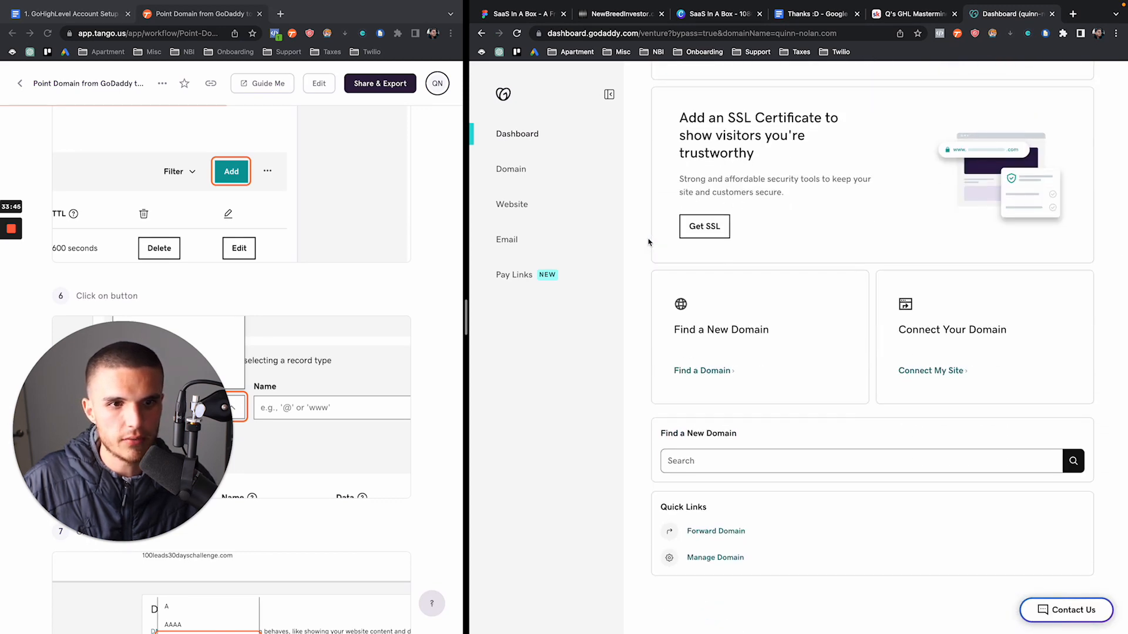
left_click(721, 524)
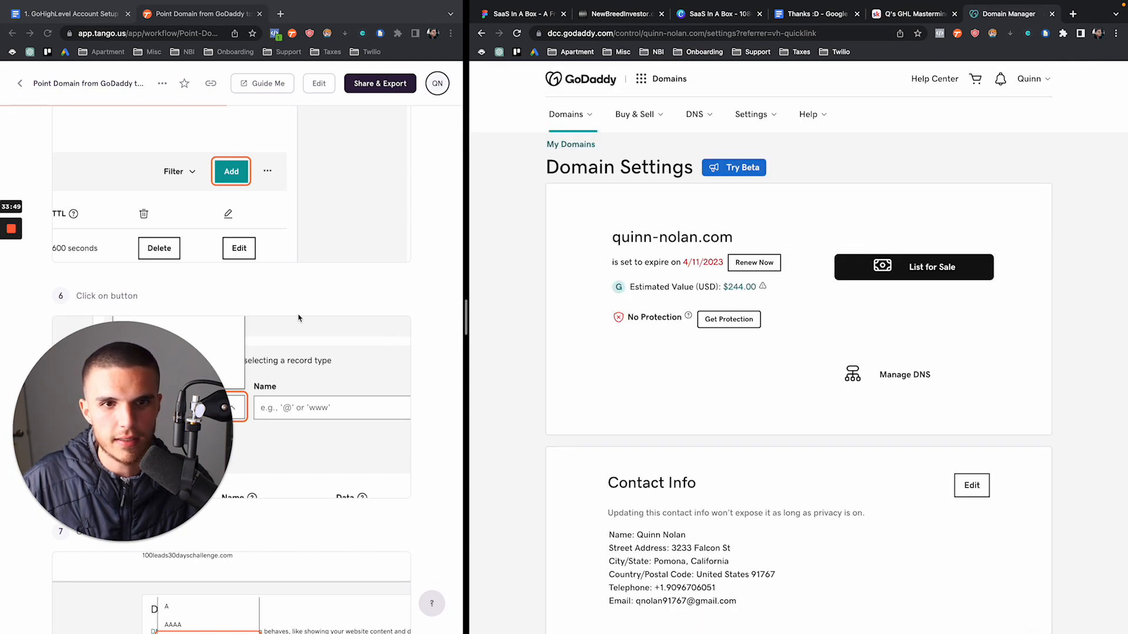
scroll(300, 317, "up", 10)
scroll(298, 318, "up", 4)
scroll(298, 318, "down", 7)
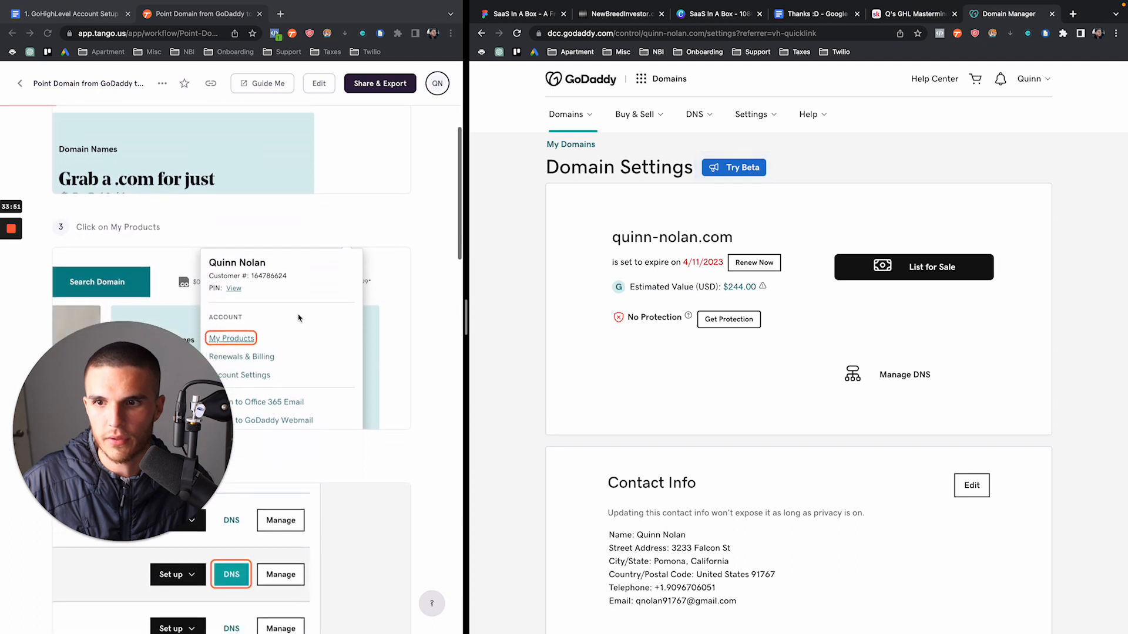
scroll(298, 318, "down", 8)
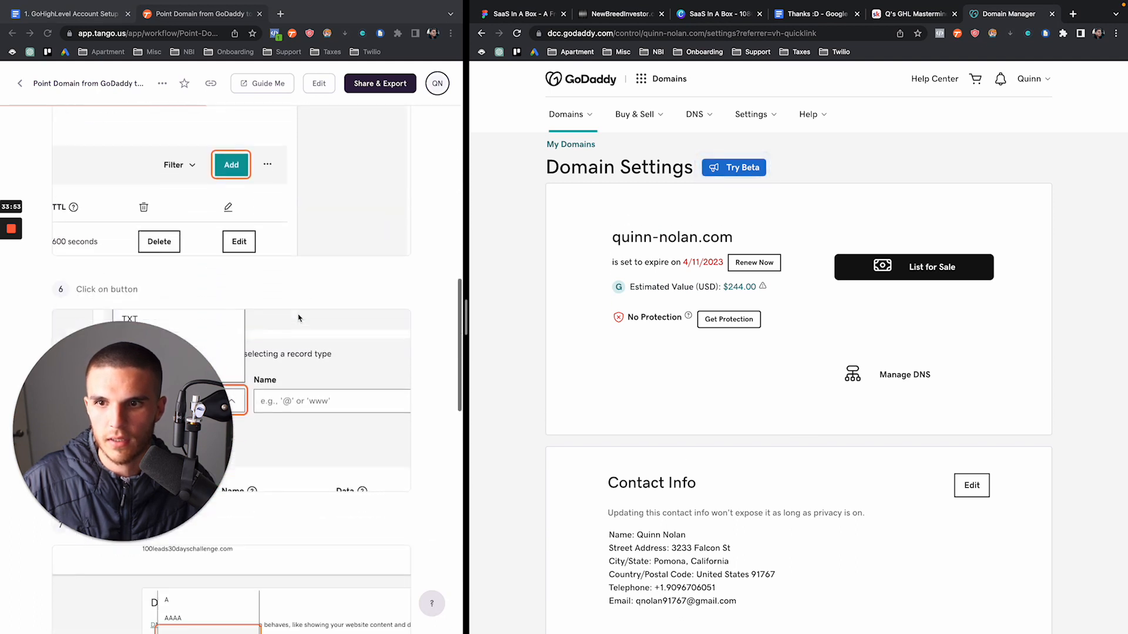
scroll(298, 318, "up", 1)
scroll(298, 318, "up", 3)
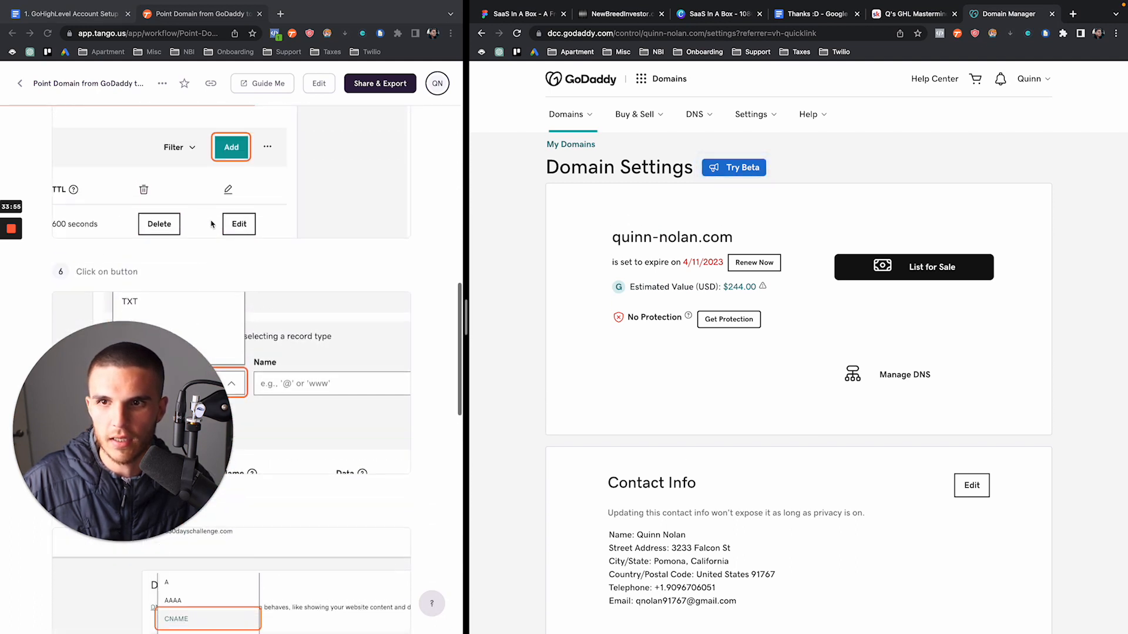
scroll(808, 338, "down", 8)
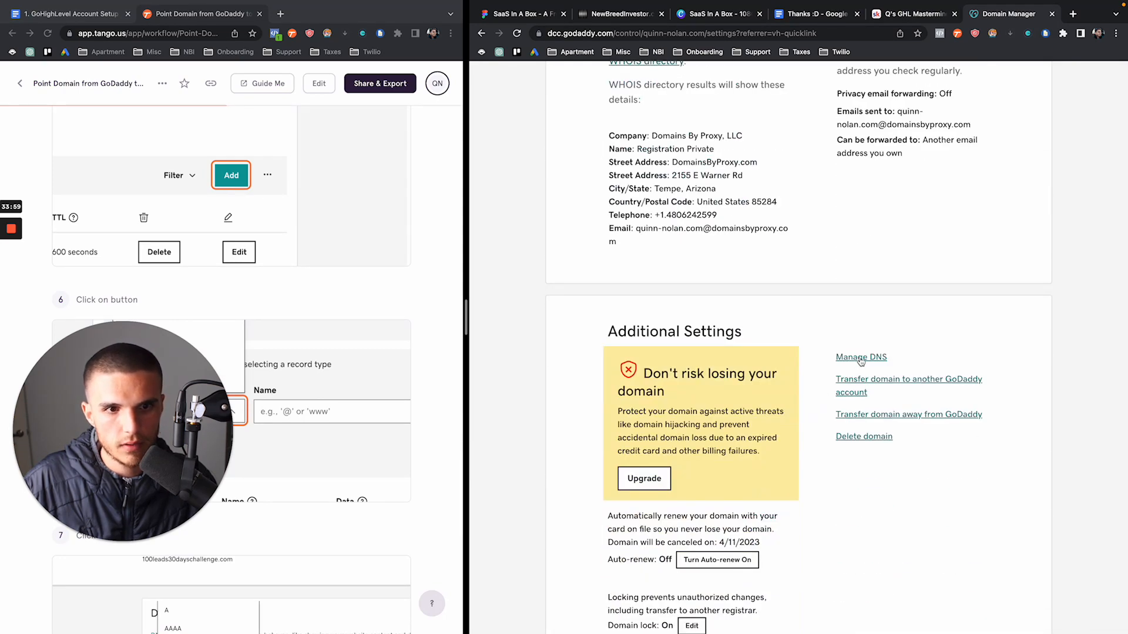
Open Manage DNS, which reports records unavailable due to custom Bluehost nameservers
left_click(861, 358)
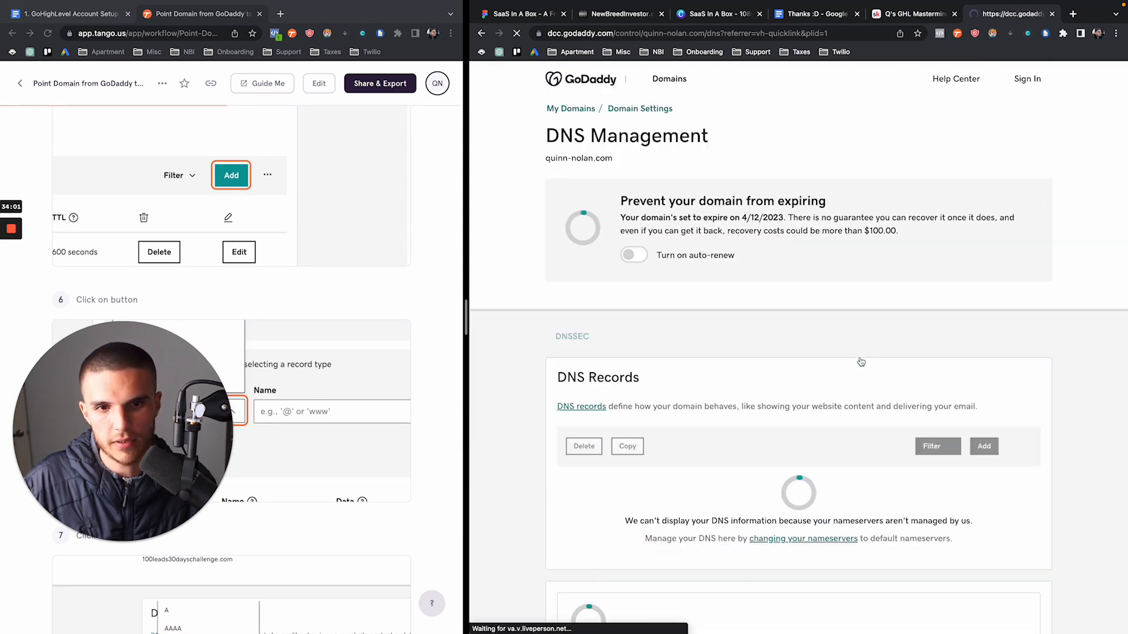
scroll(821, 400, "down", 3)
scroll(821, 400, "down", 1)
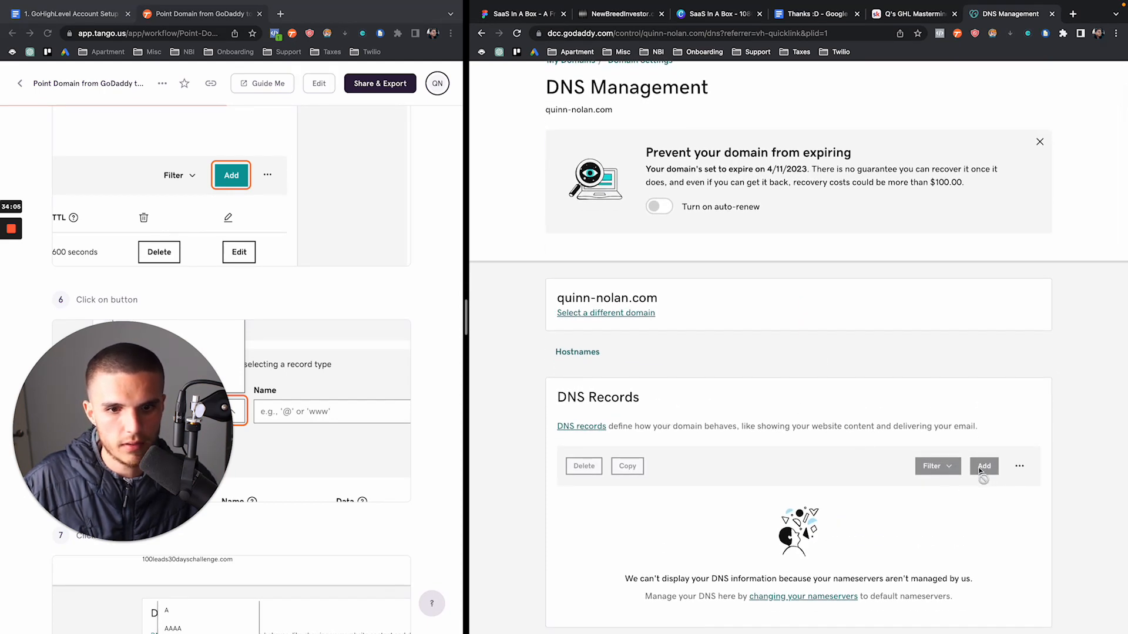
scroll(976, 473, "down", 10)
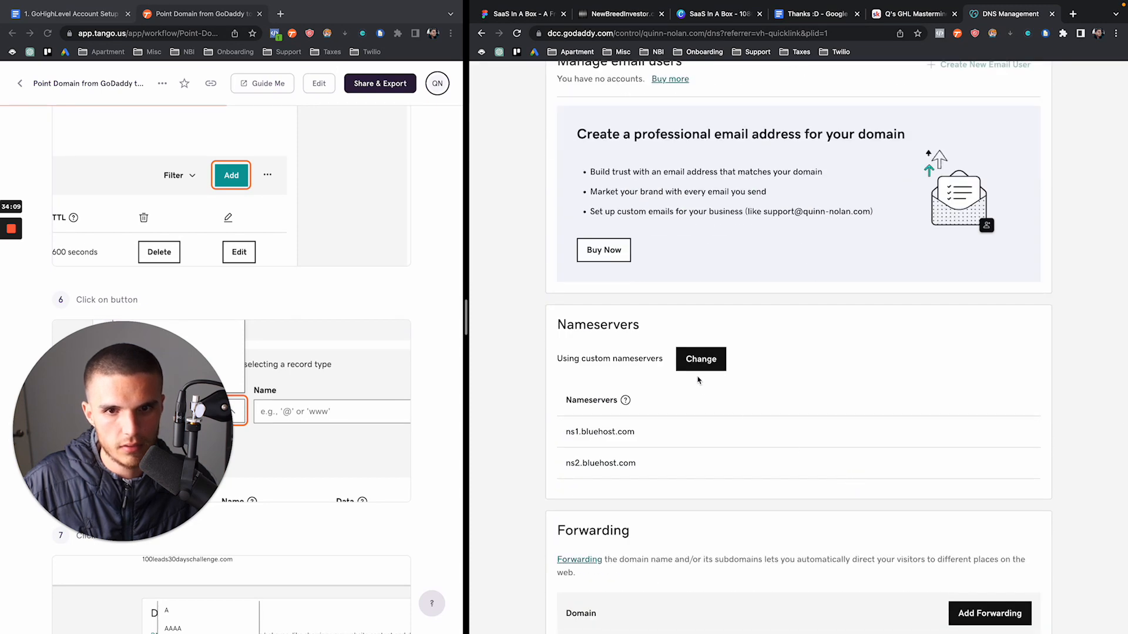
scroll(700, 365, "up", 10)
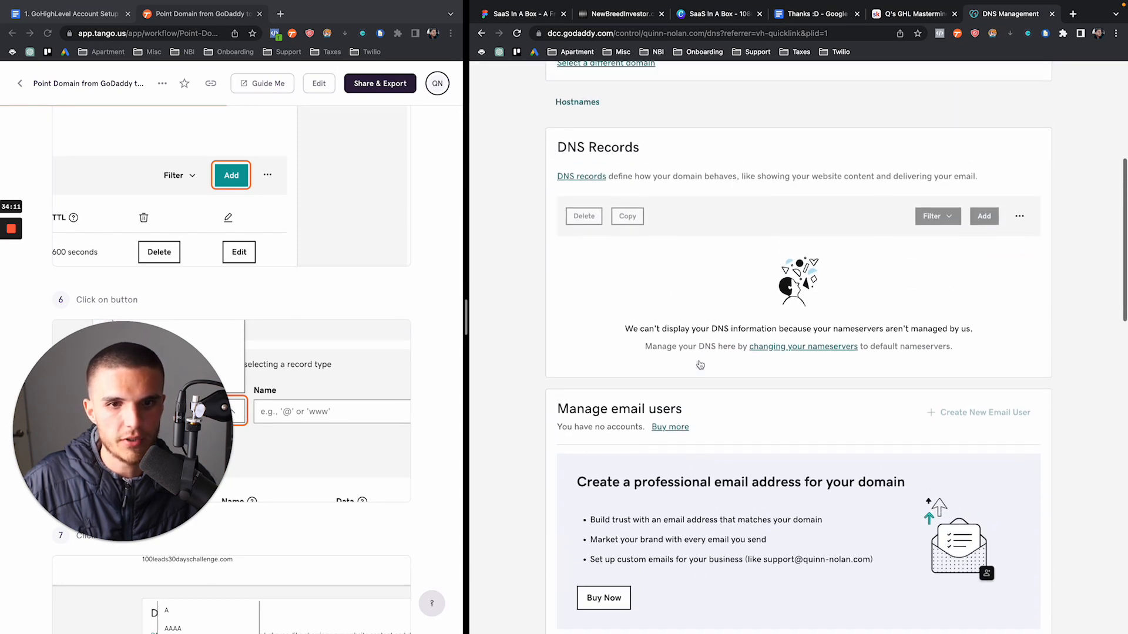
Highlight the quantumsysytems.com domain name on the GoDaddy dashboard
left_click(11, 272)
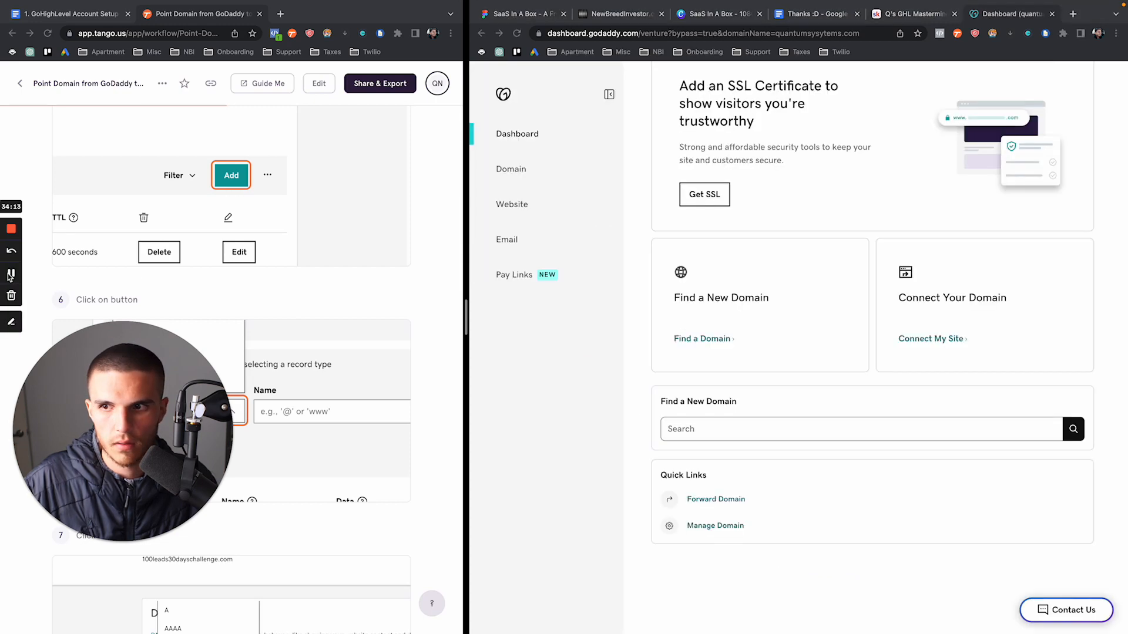
left_click(627, 305)
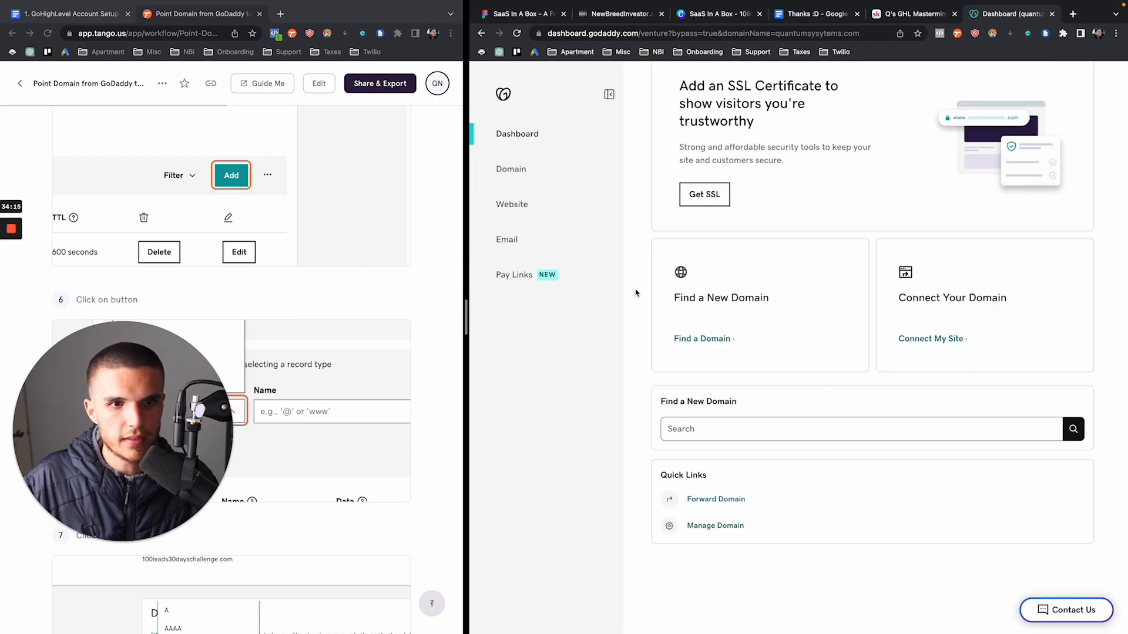
scroll(636, 297, "up", 10)
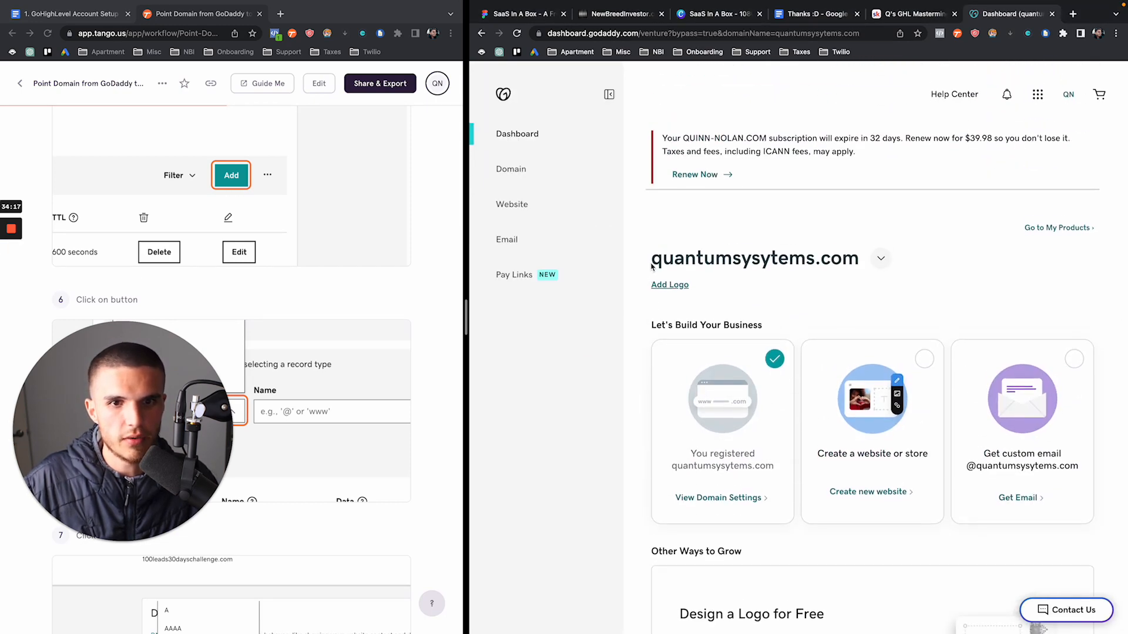
left_click_drag(650, 258, 856, 259)
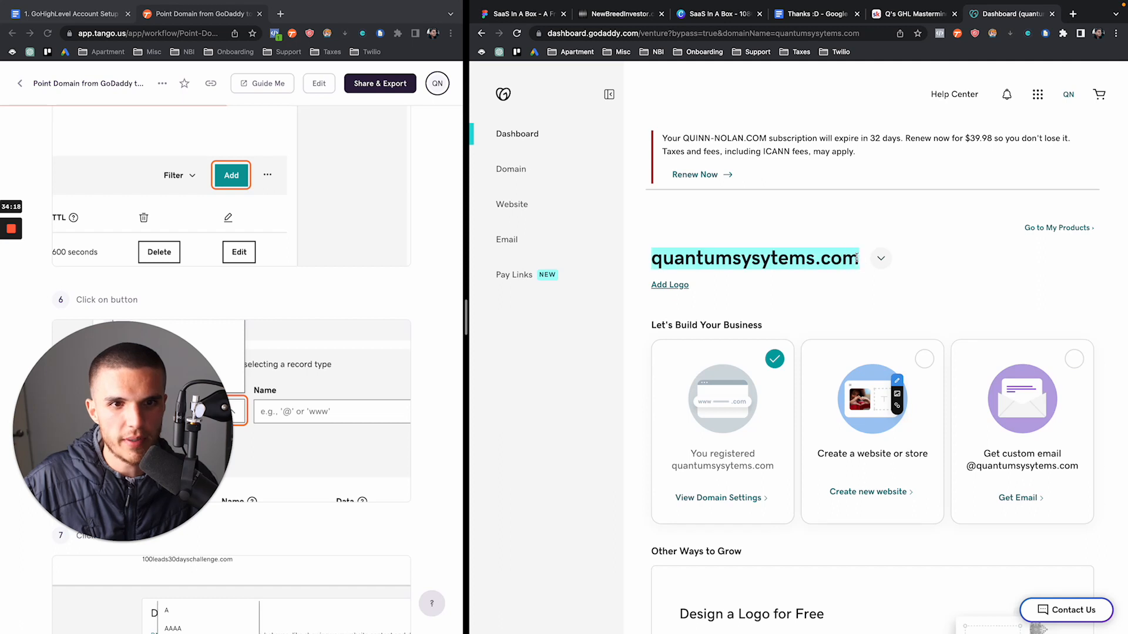
left_click(731, 258)
left_click_drag(736, 258, 796, 257)
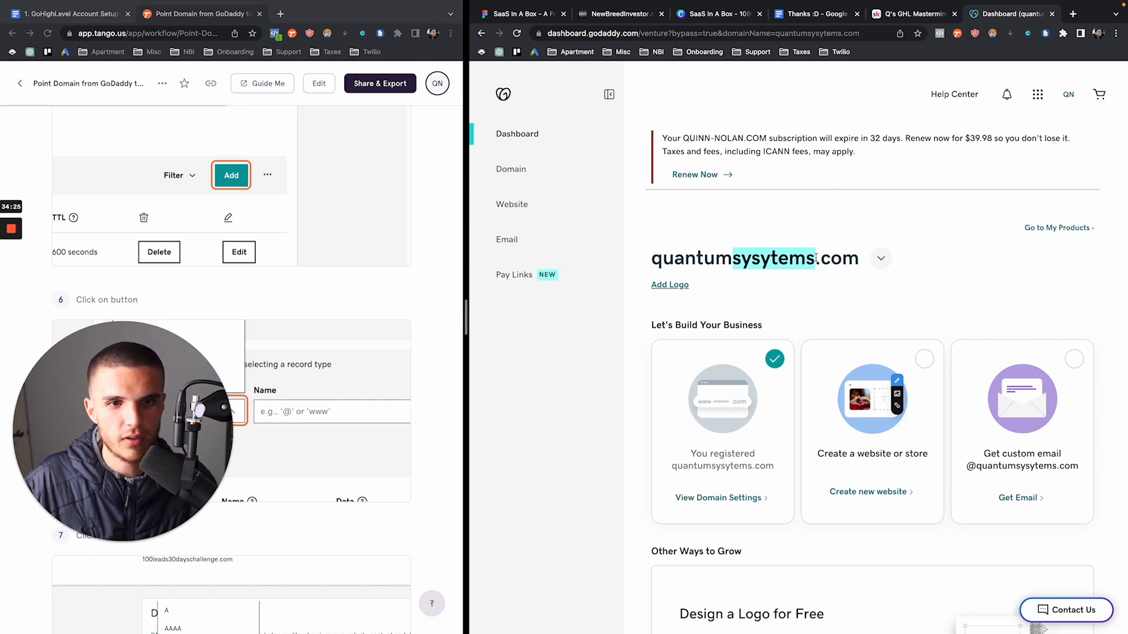
left_click(672, 266)
left_click_drag(651, 260, 866, 281)
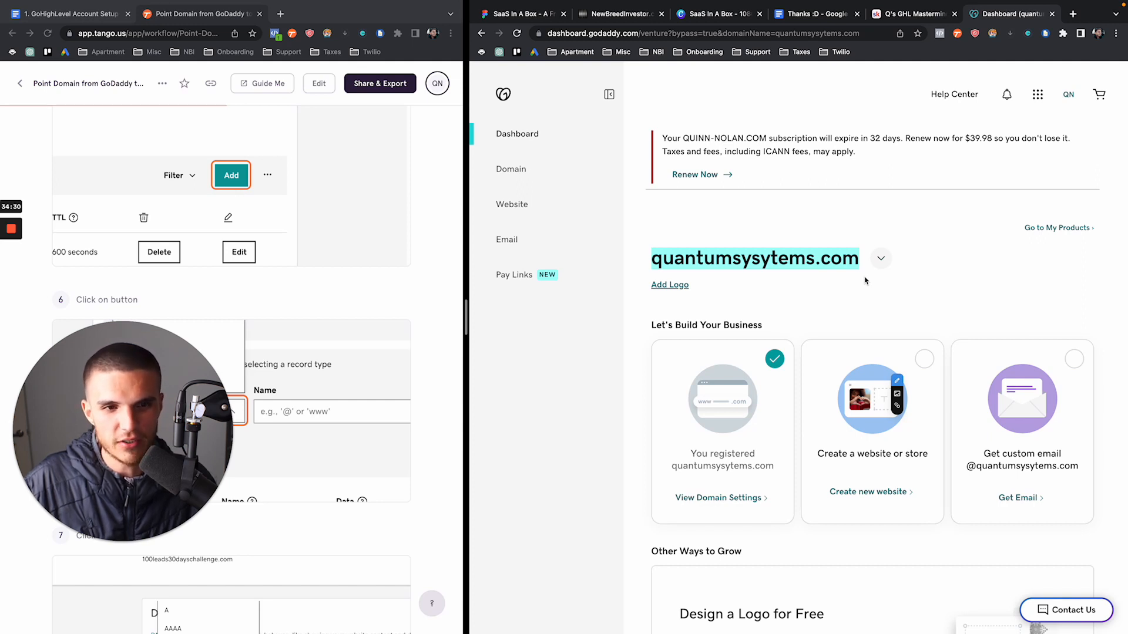
left_click(846, 256)
left_click_drag(854, 260, 674, 255)
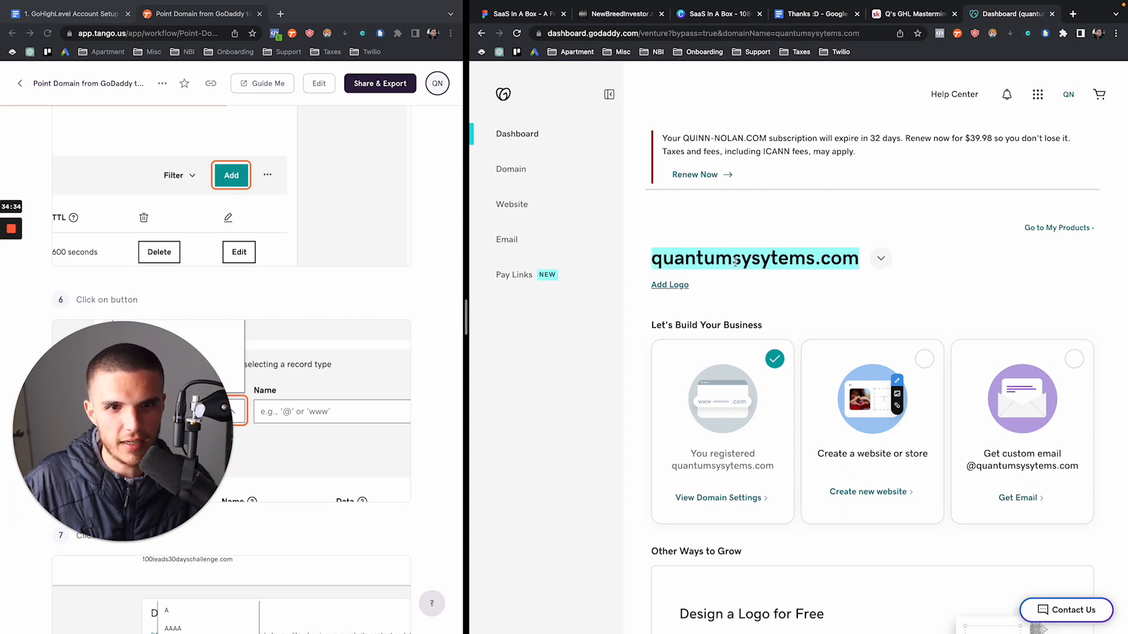
left_click(771, 260)
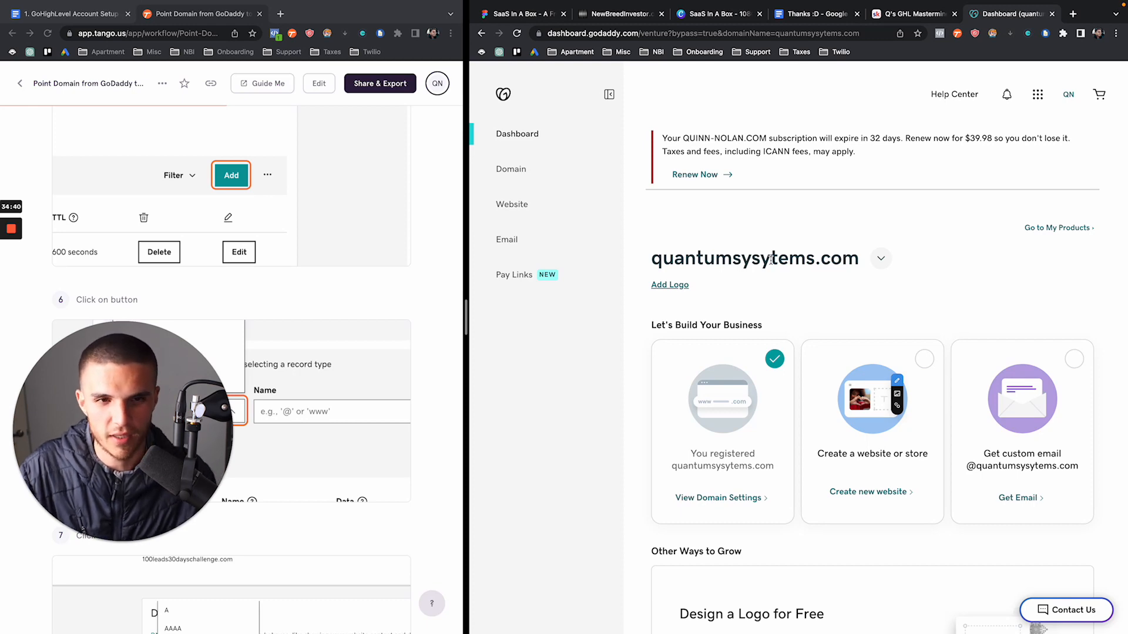
Open the domain's settings page and then its DNS management
scroll(770, 260, "down", 5)
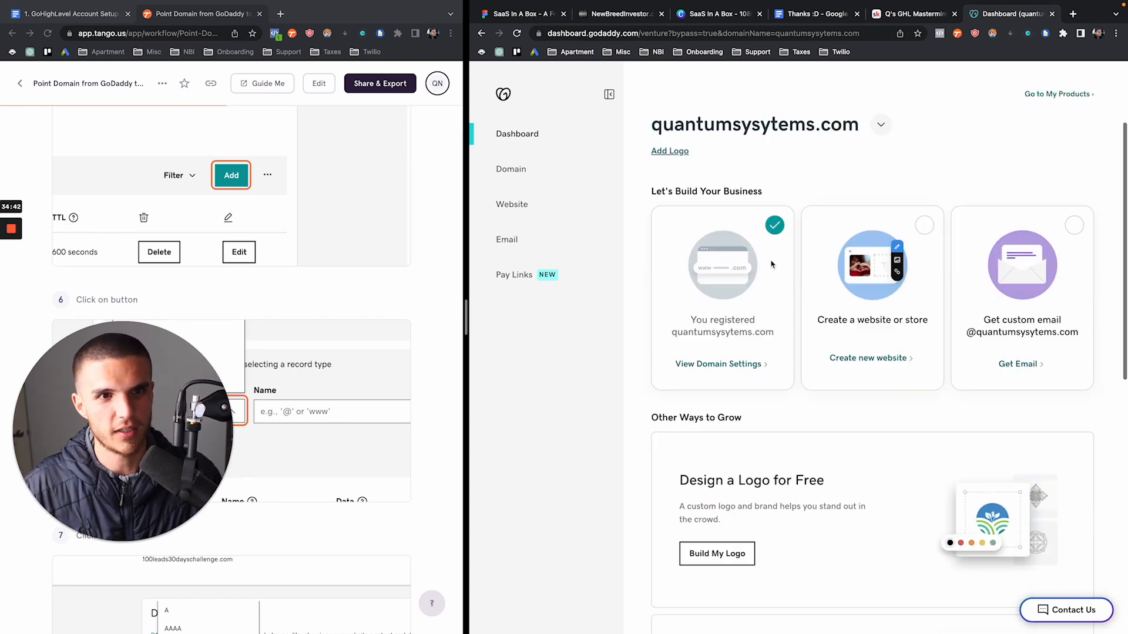
scroll(772, 264, "down", 6)
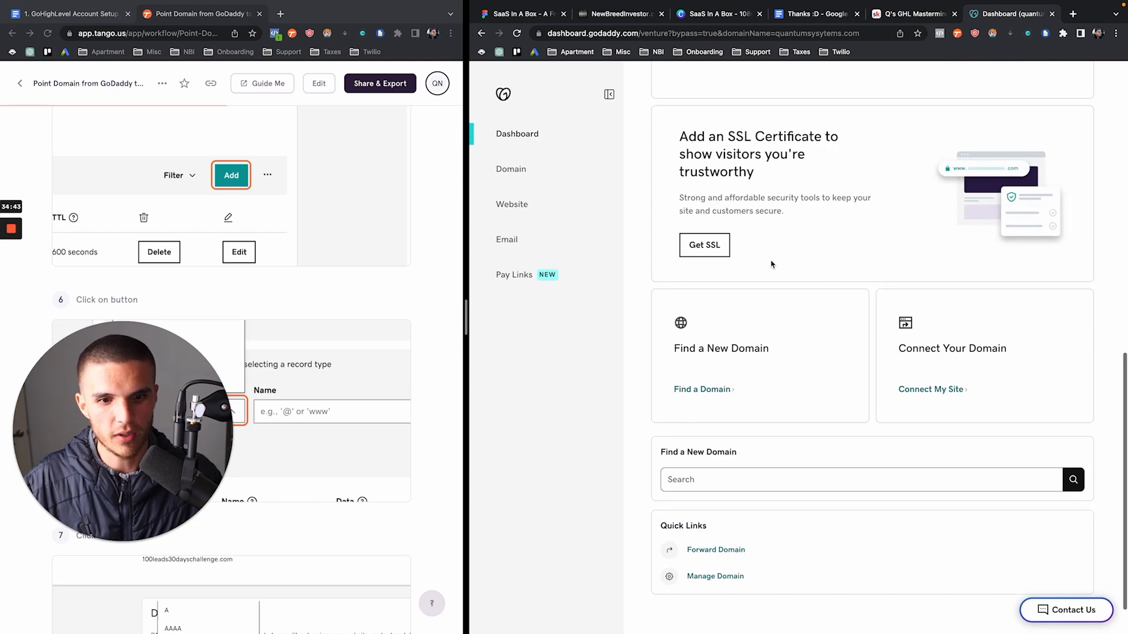
left_click(720, 577)
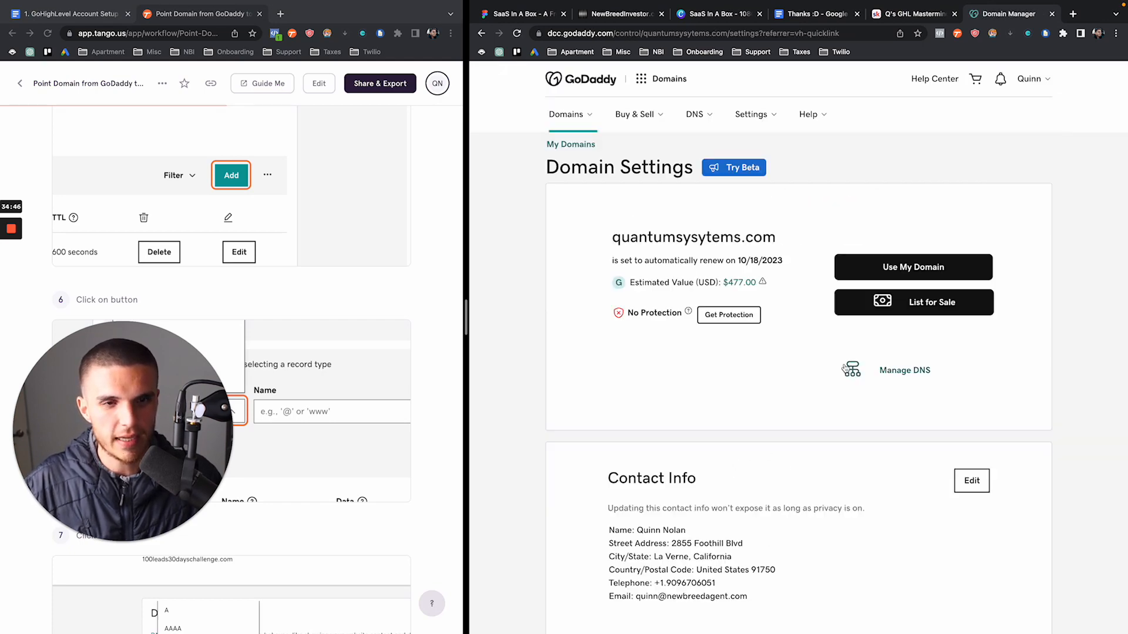
scroll(847, 369, "down", 12)
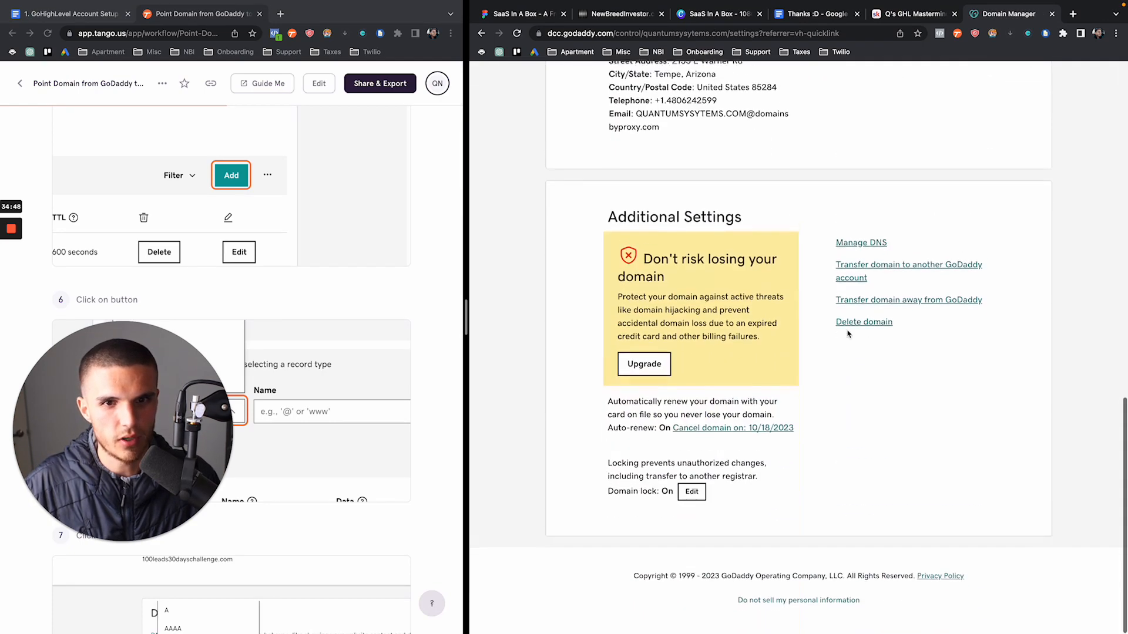
left_click(855, 259)
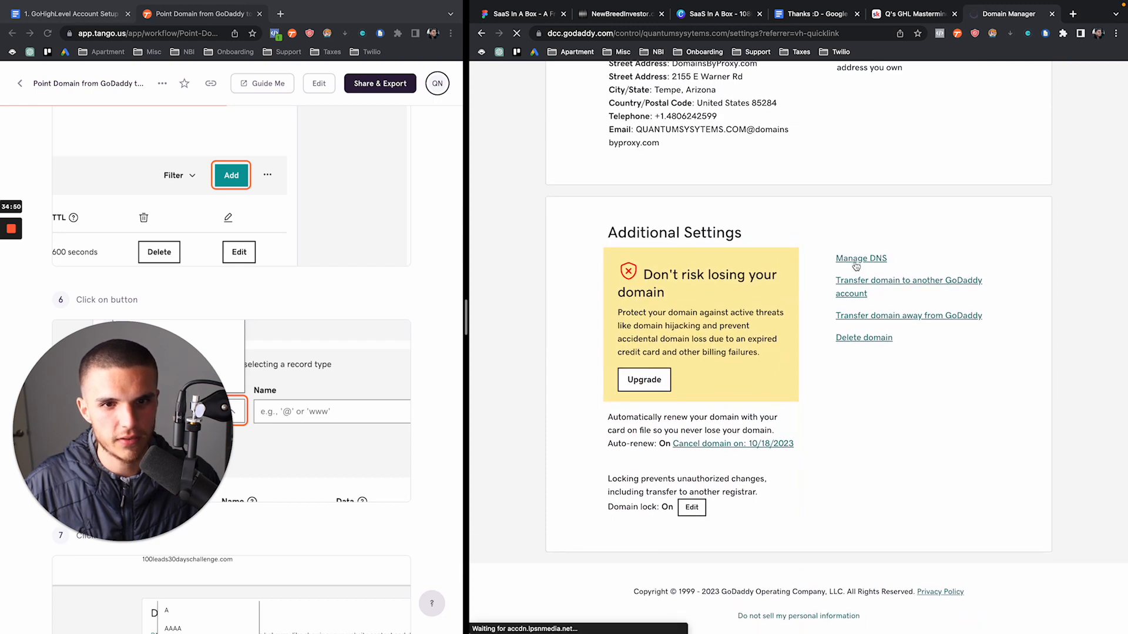
Check GoHighLevel's Domains settings, then start a new DNS record for quantumsysytems.com
scroll(855, 266, "down", 2)
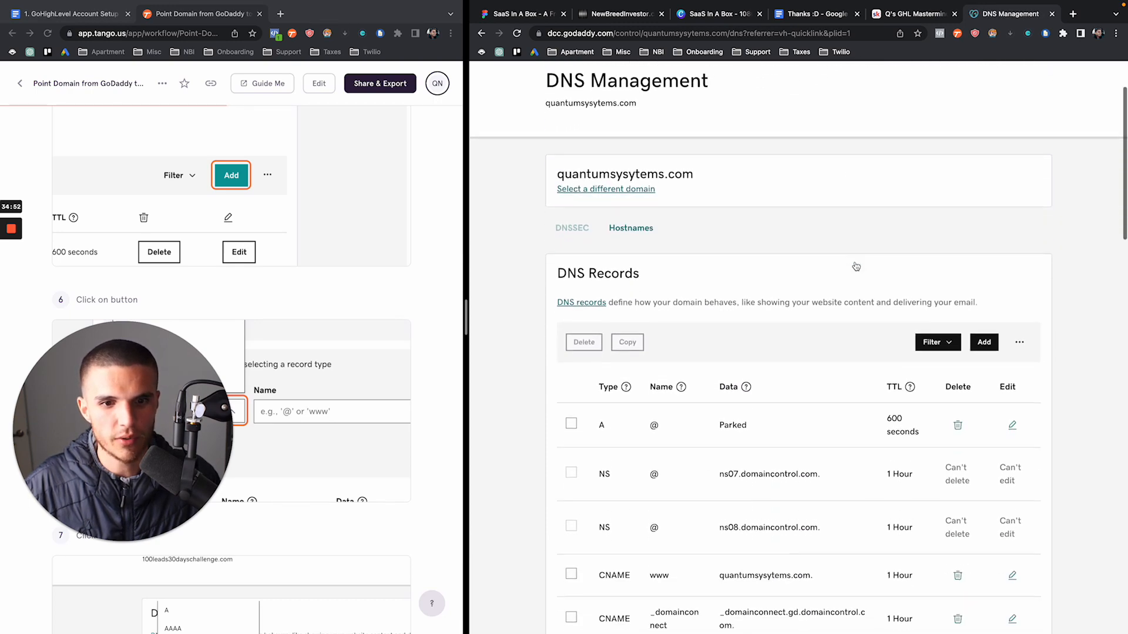
scroll(855, 266, "down", 2)
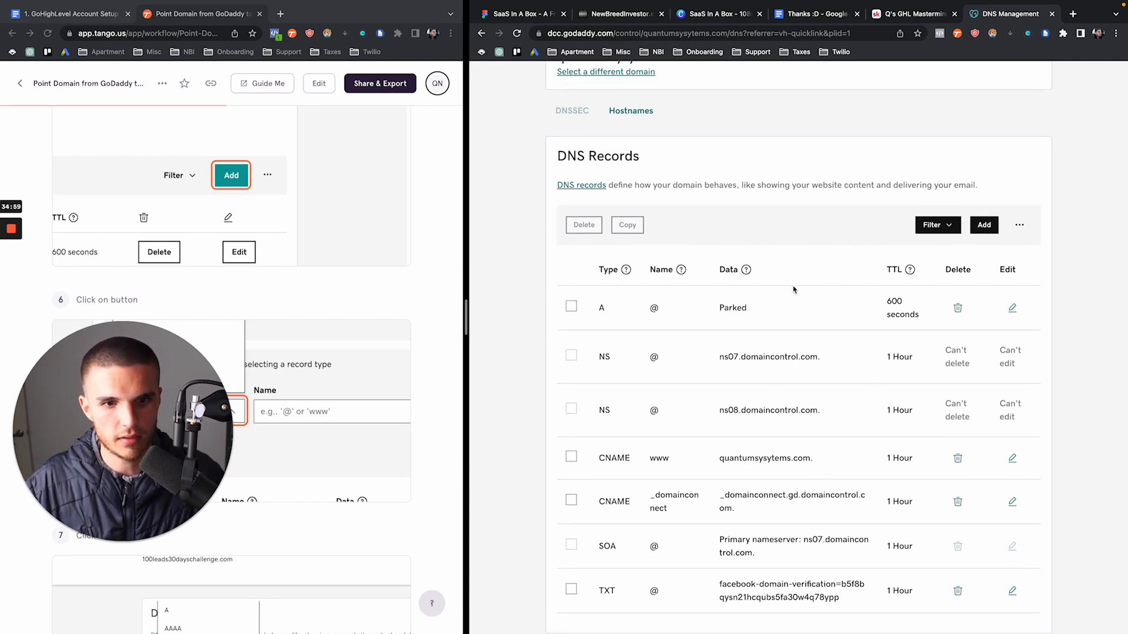
left_click(596, 21)
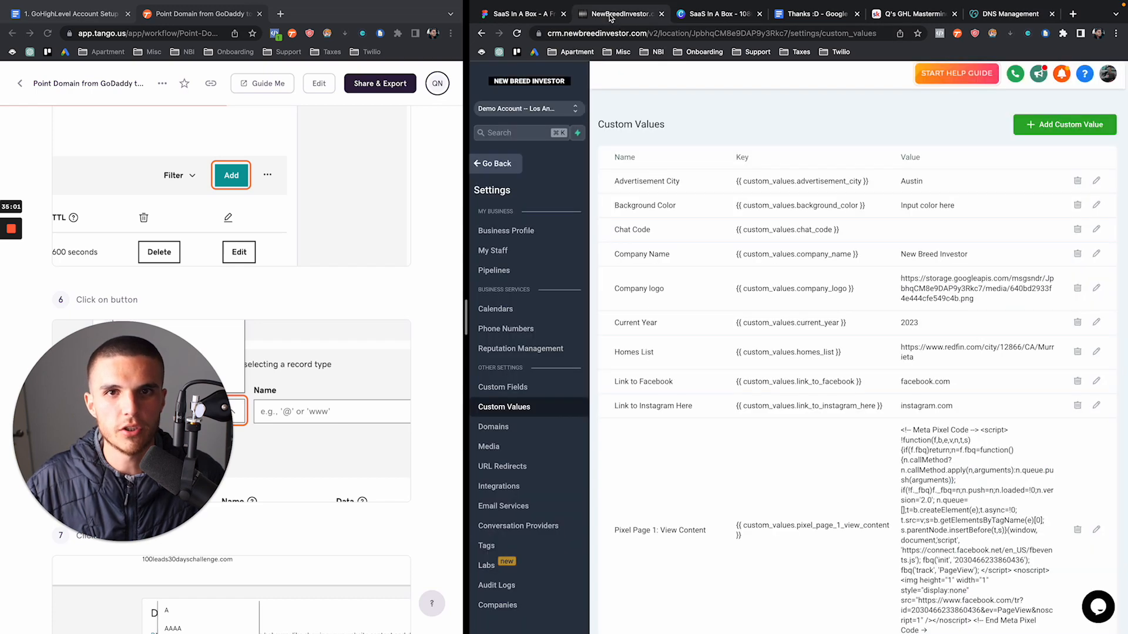
left_click(520, 427)
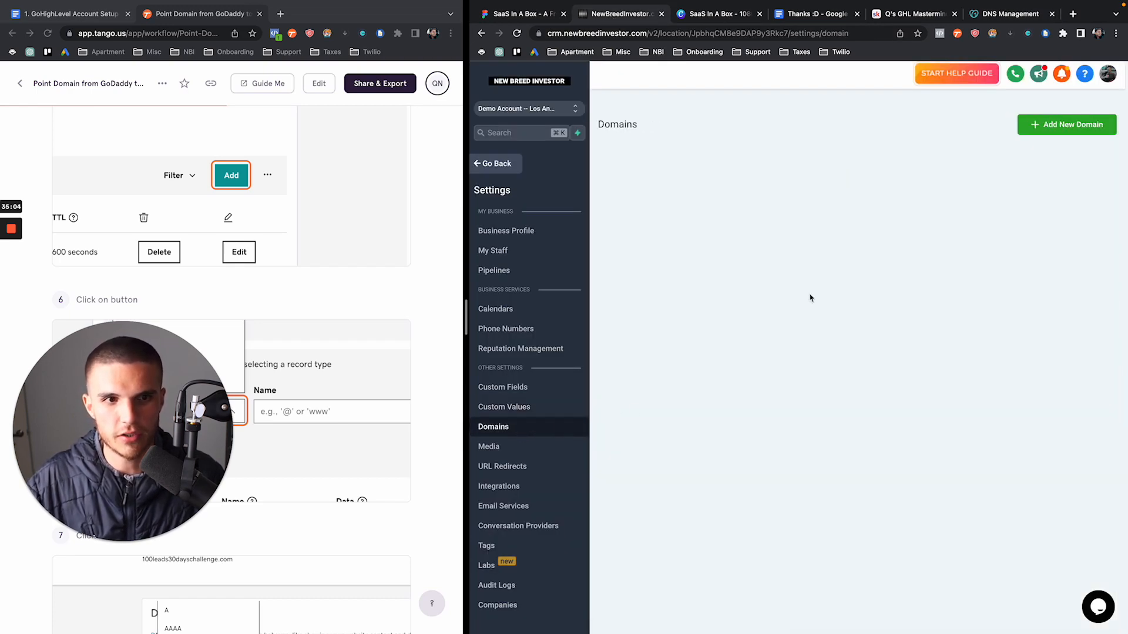
left_click(996, 11)
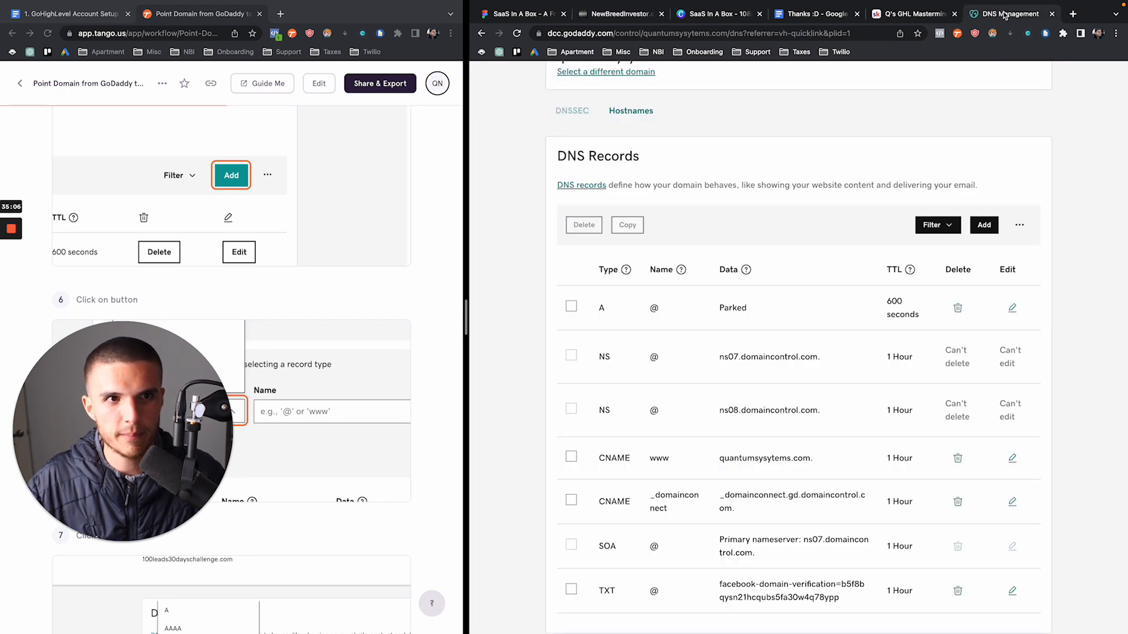
left_click(984, 225)
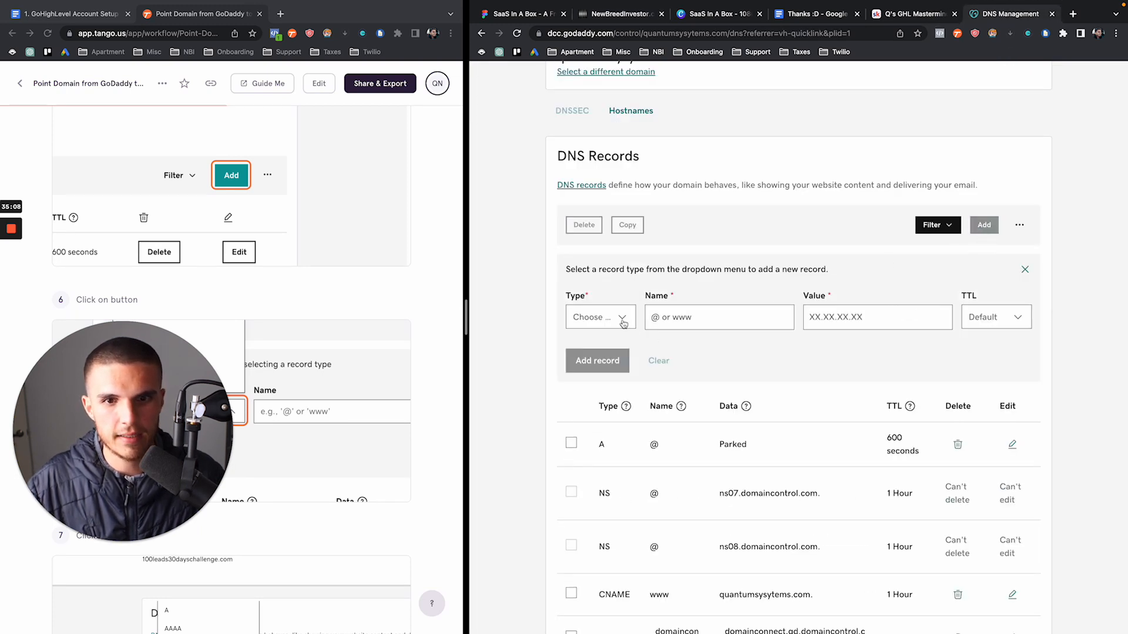
Set the new record's type to CNAME and its name to go
left_click(595, 318)
left_click(594, 393)
scroll(214, 251, "down", 10)
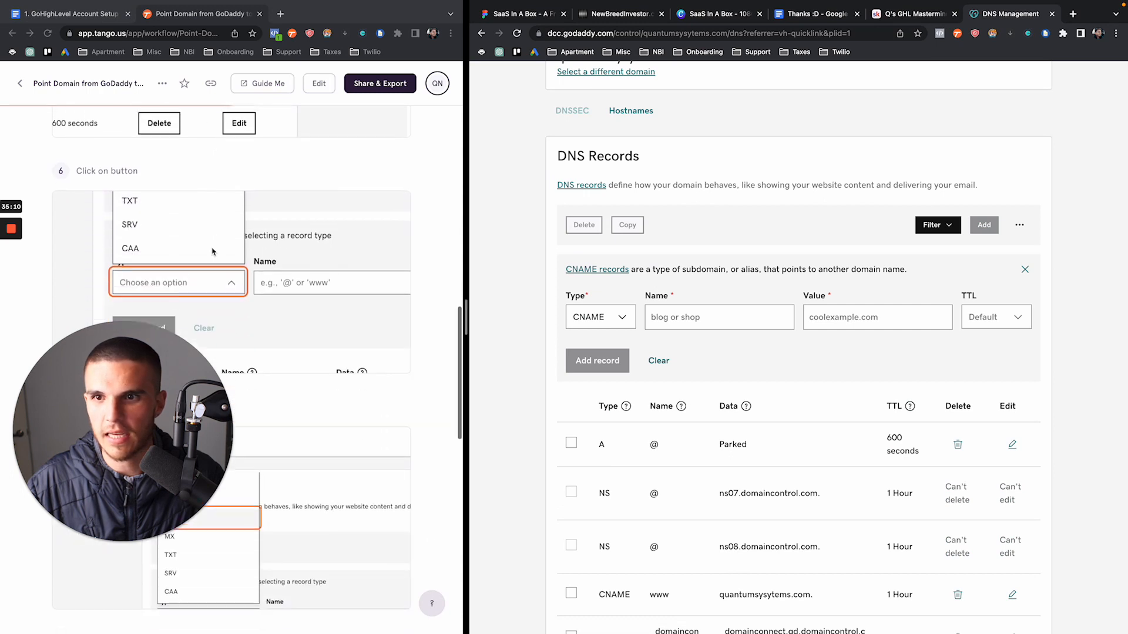
scroll(153, 275, "down", 3)
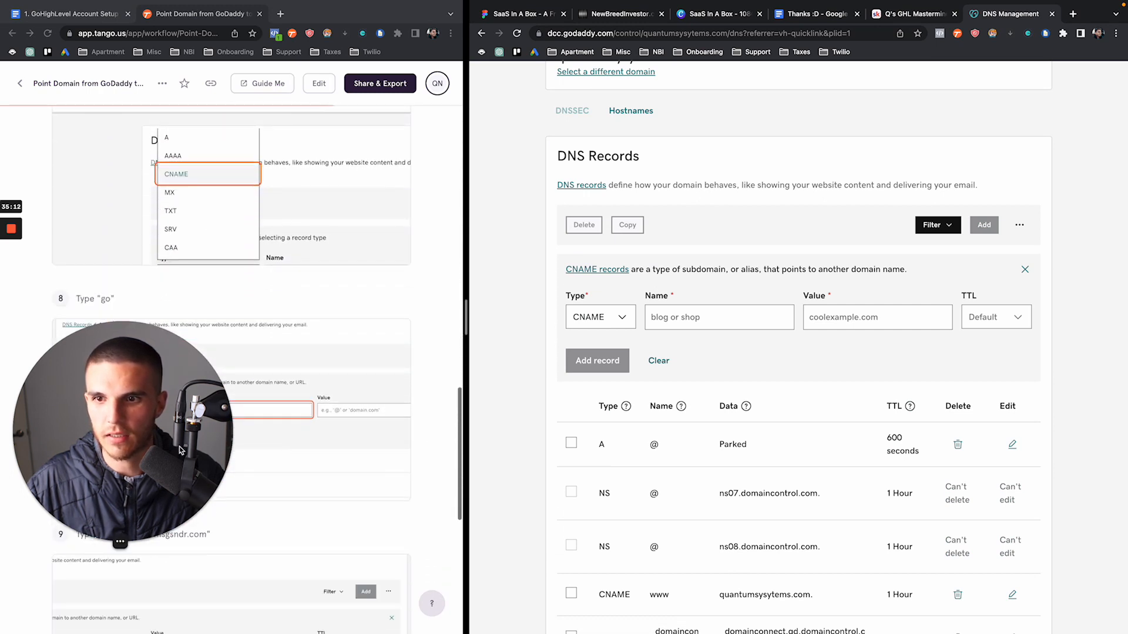
scroll(165, 322, "down", 1)
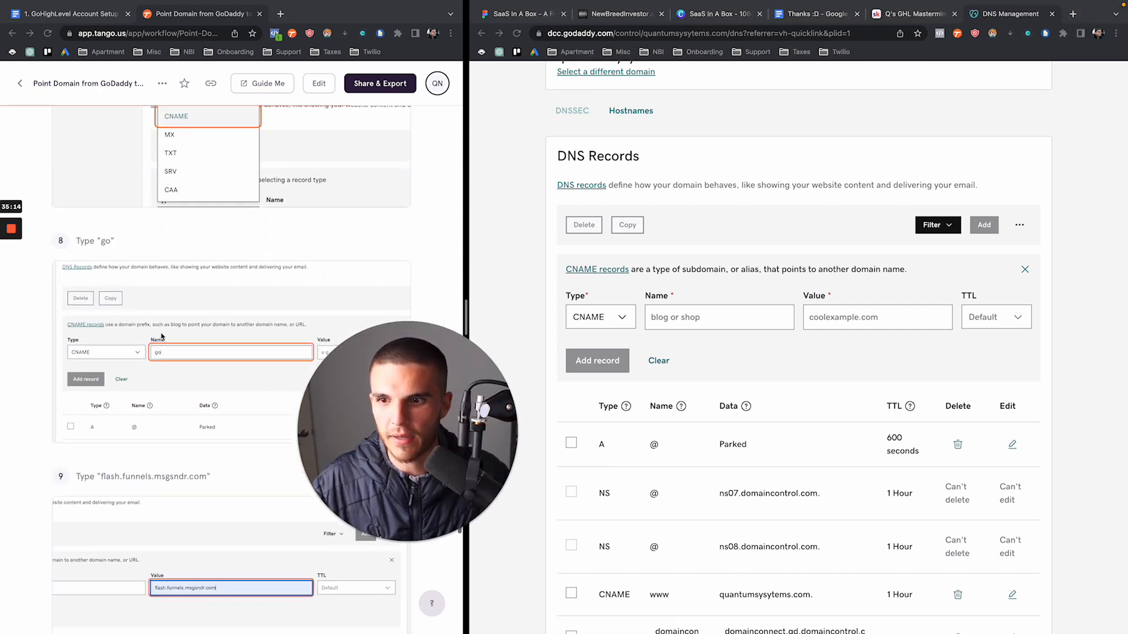
left_click(719, 315)
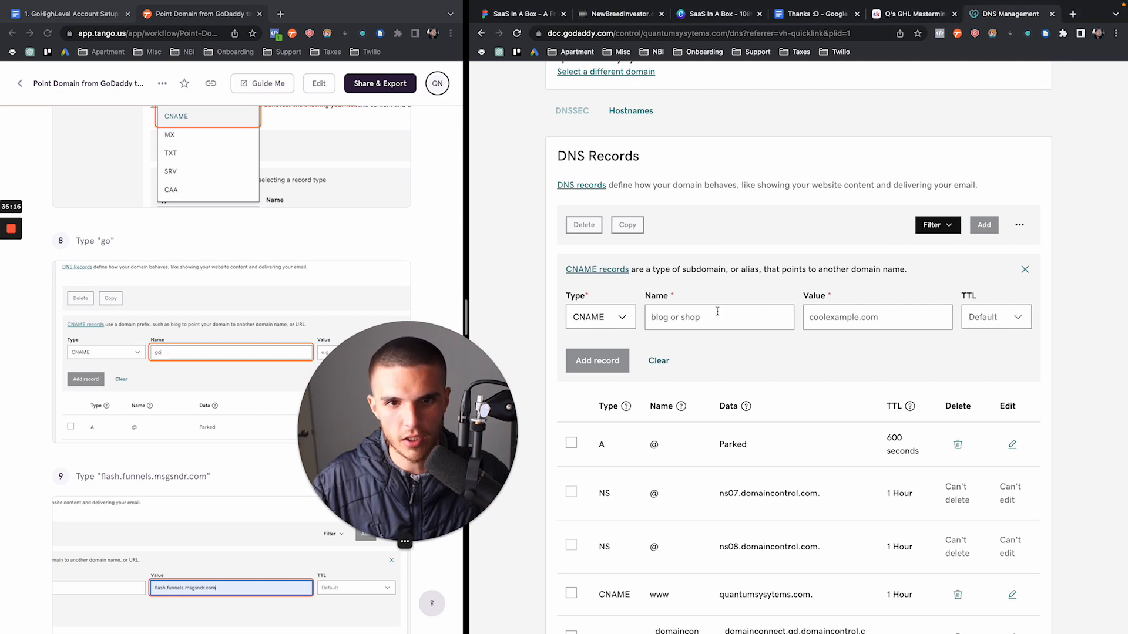
type("go")
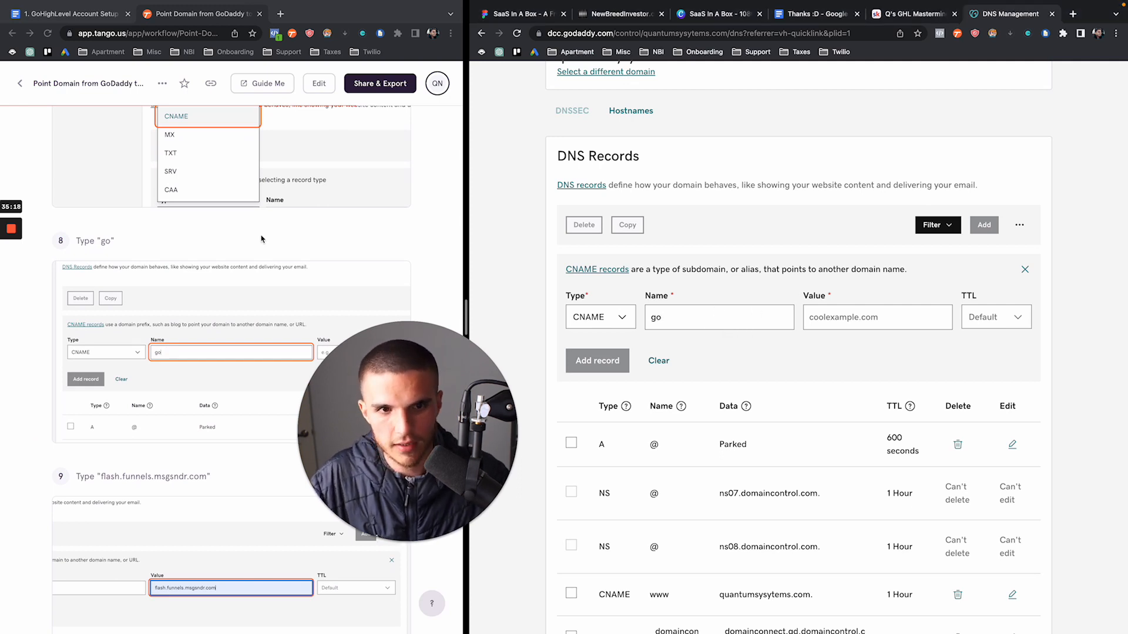
Paste flash.funnels.msgsndr.com as the record value and save the record
scroll(230, 276, "down", 6)
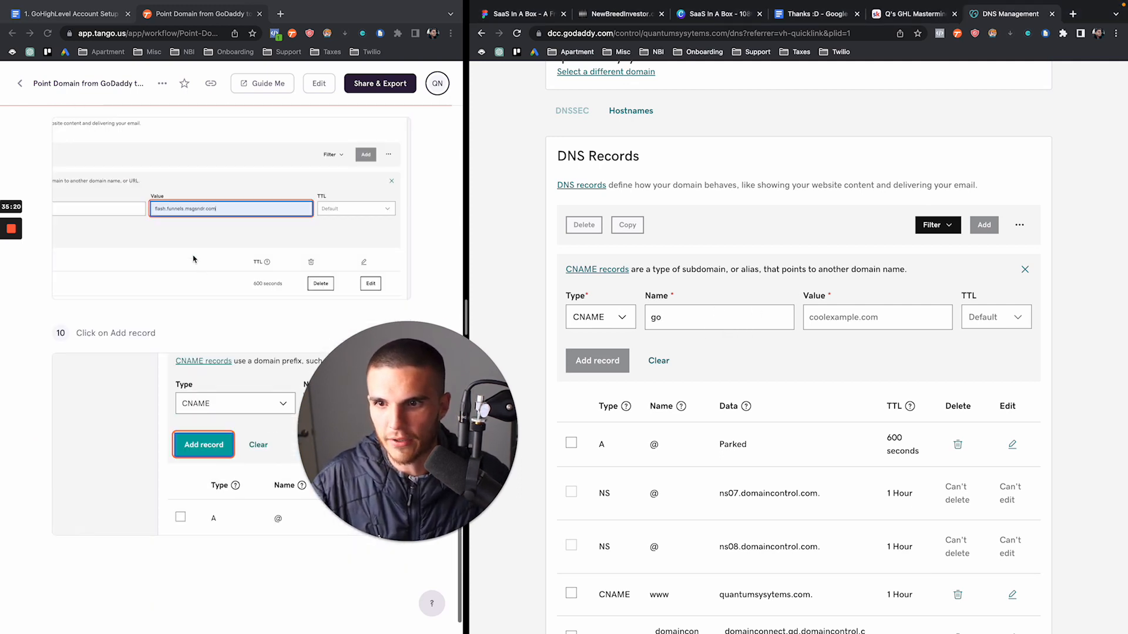
scroll(171, 213, "up", 1)
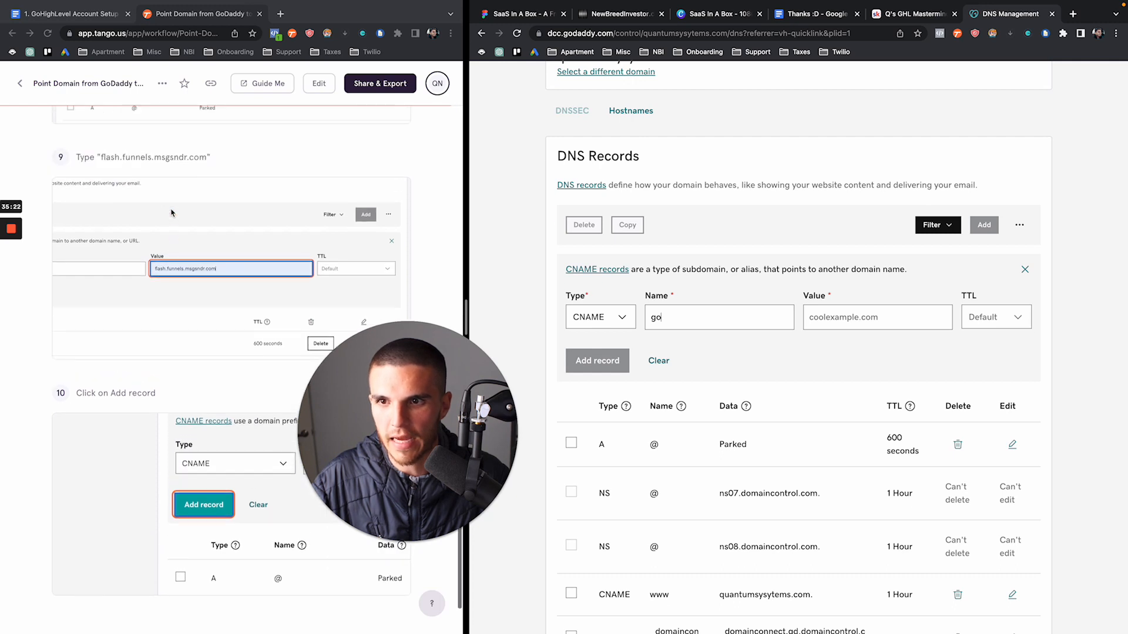
left_click(104, 160)
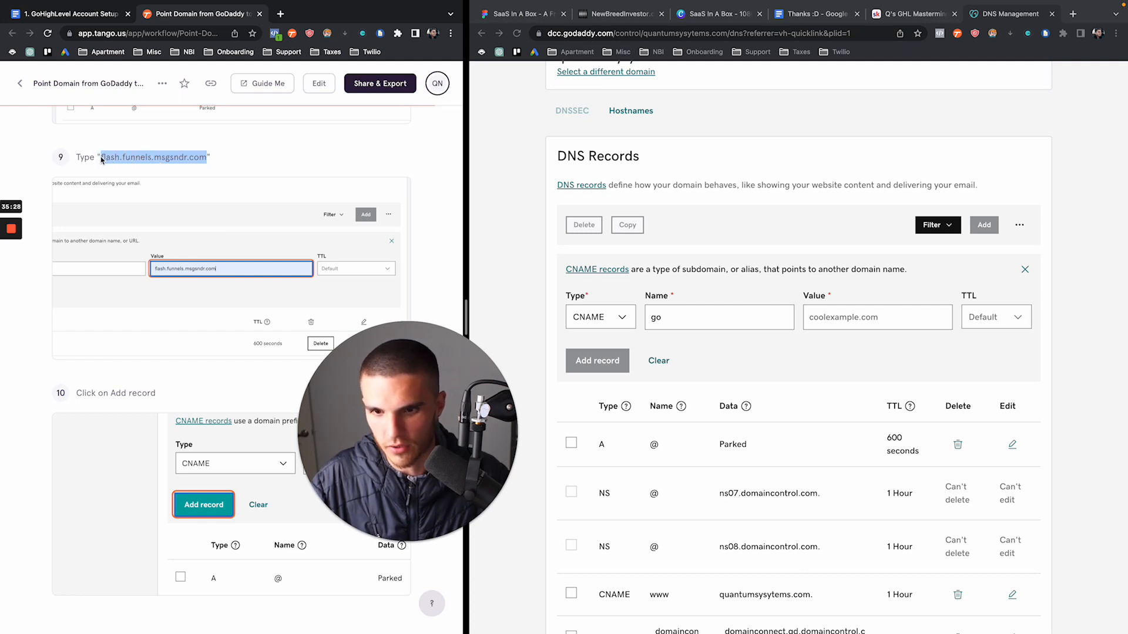
left_click(844, 314)
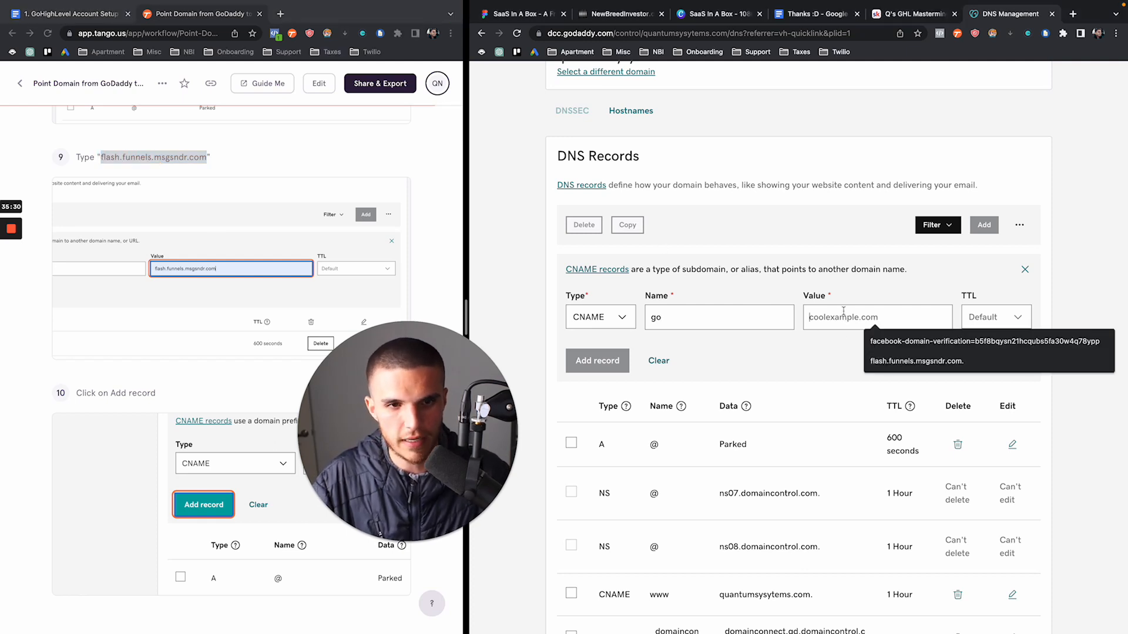
type("flash.funnels.msgsndr.com")
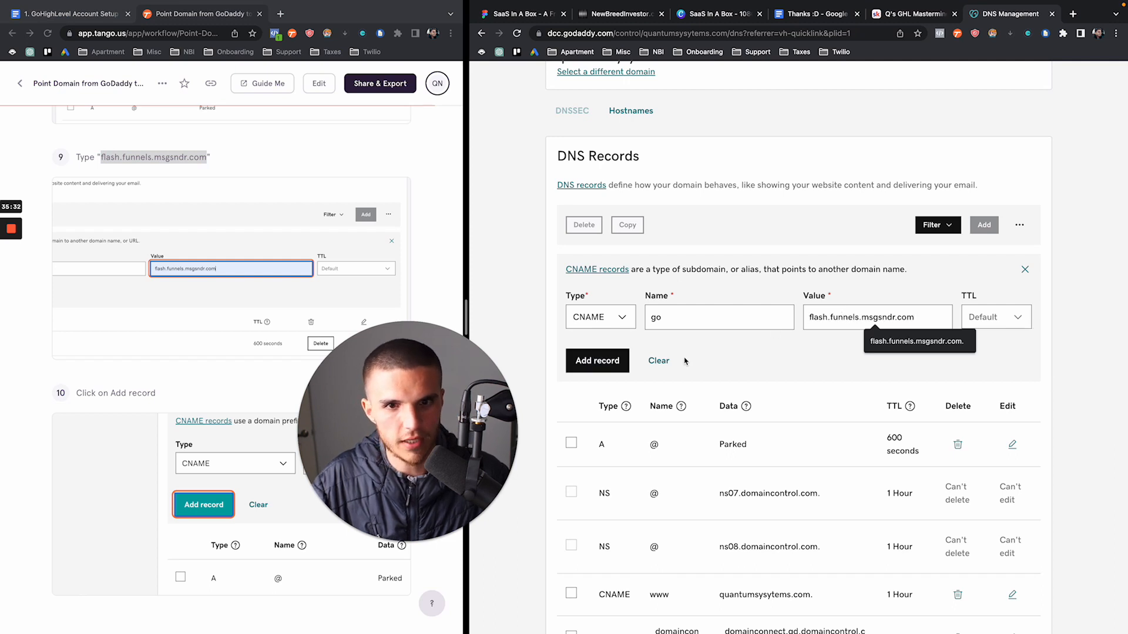
left_click(615, 361)
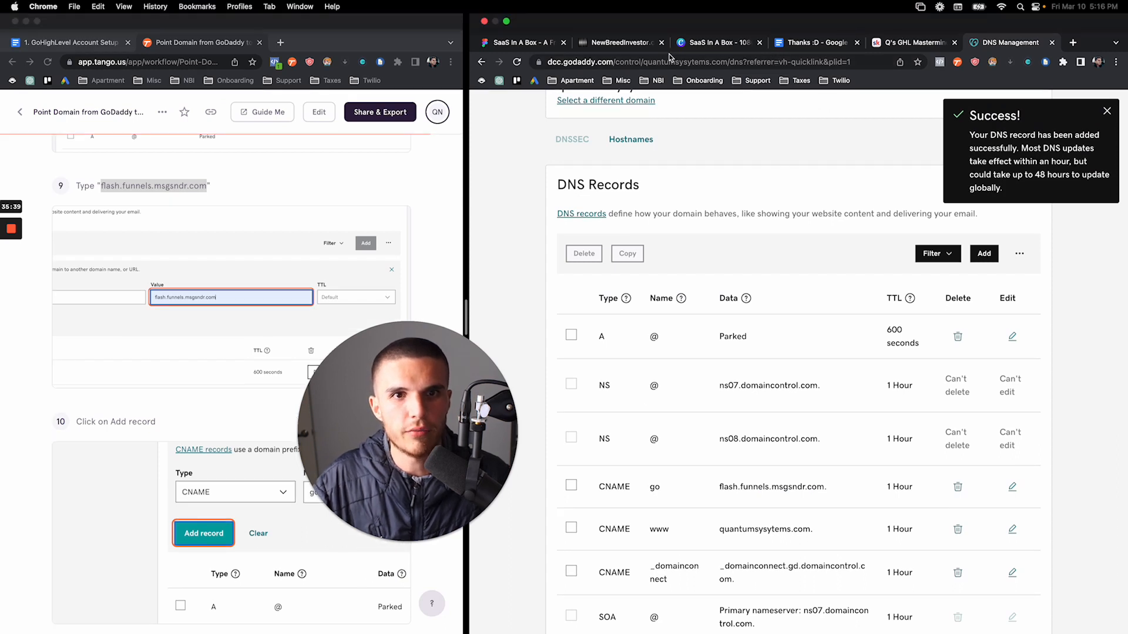
Return to GoHighLevel's domain settings and start adding a new domain
left_click(96, 44)
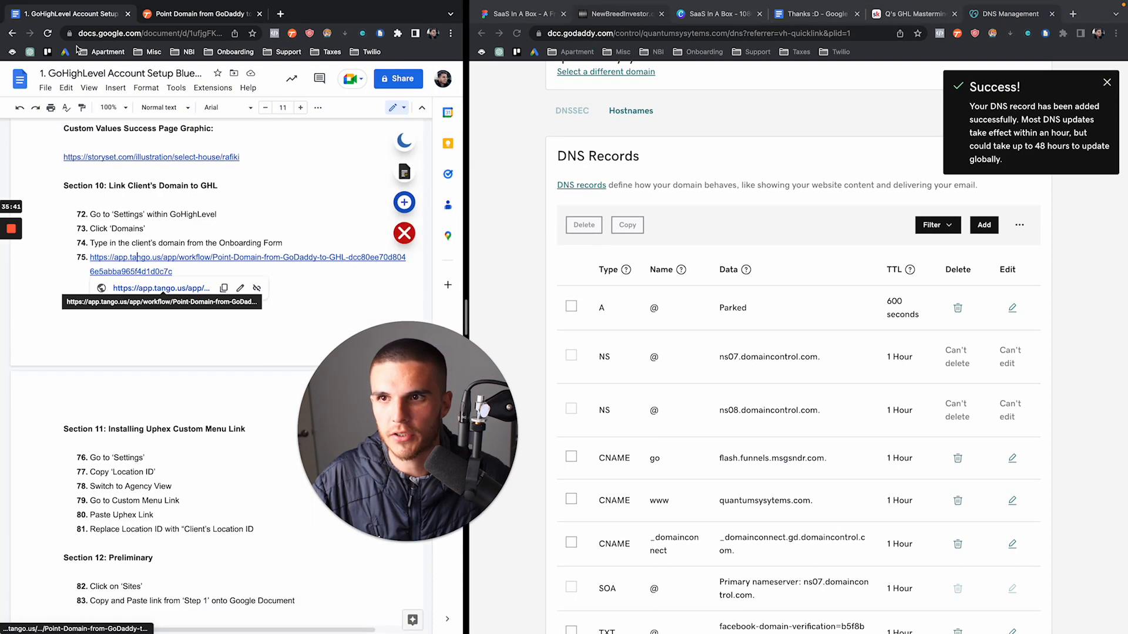
left_click(607, 7)
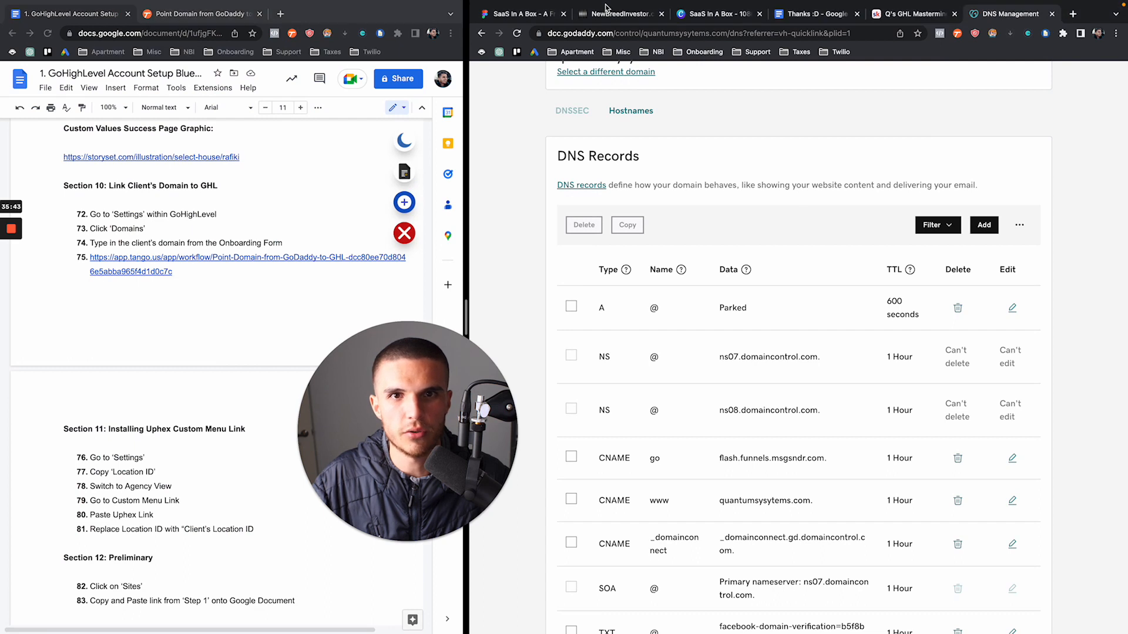
left_click(607, 12)
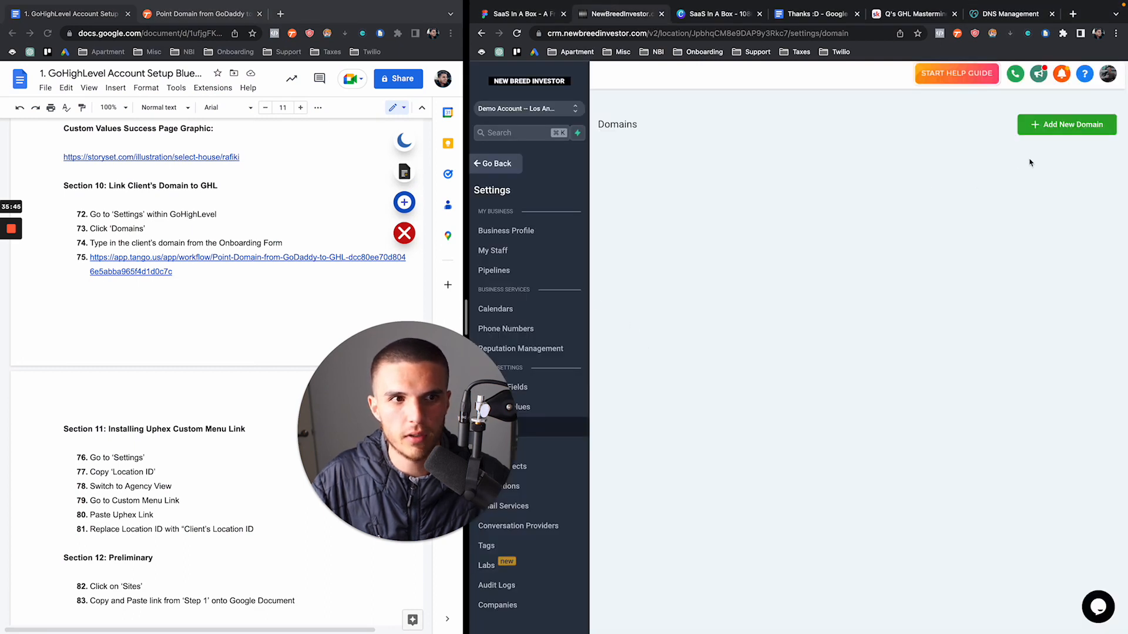
left_click(1051, 134)
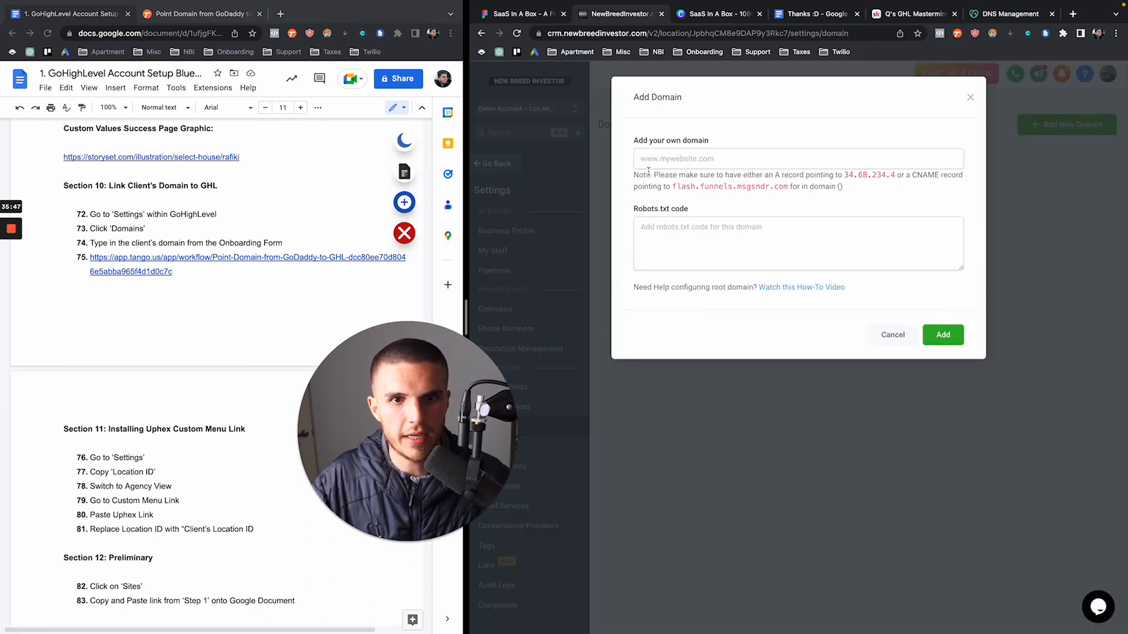
Enter go.quantumsysytems.com as the custom domain, copying the root domain from GoDaddy
left_click_drag(672, 187, 768, 188)
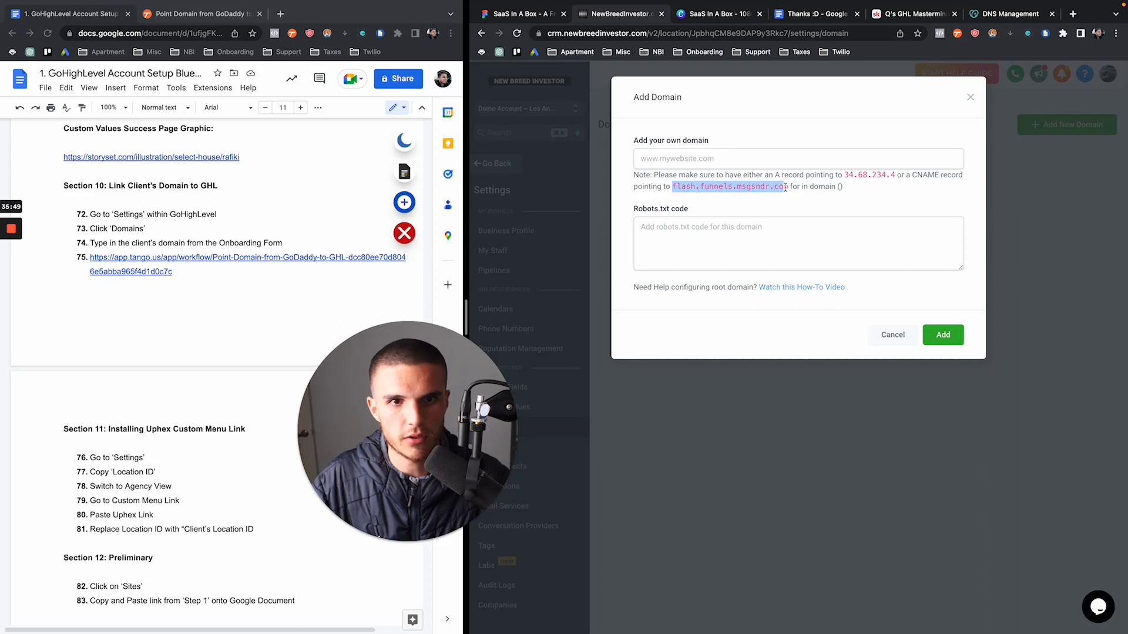
left_click(684, 154)
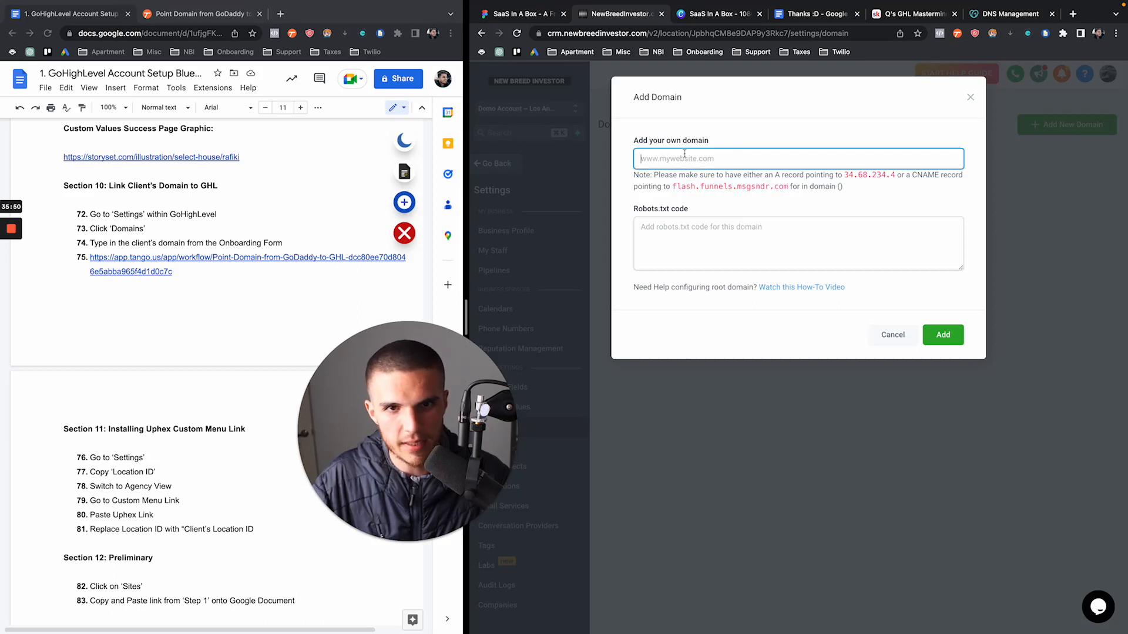
type("go.")
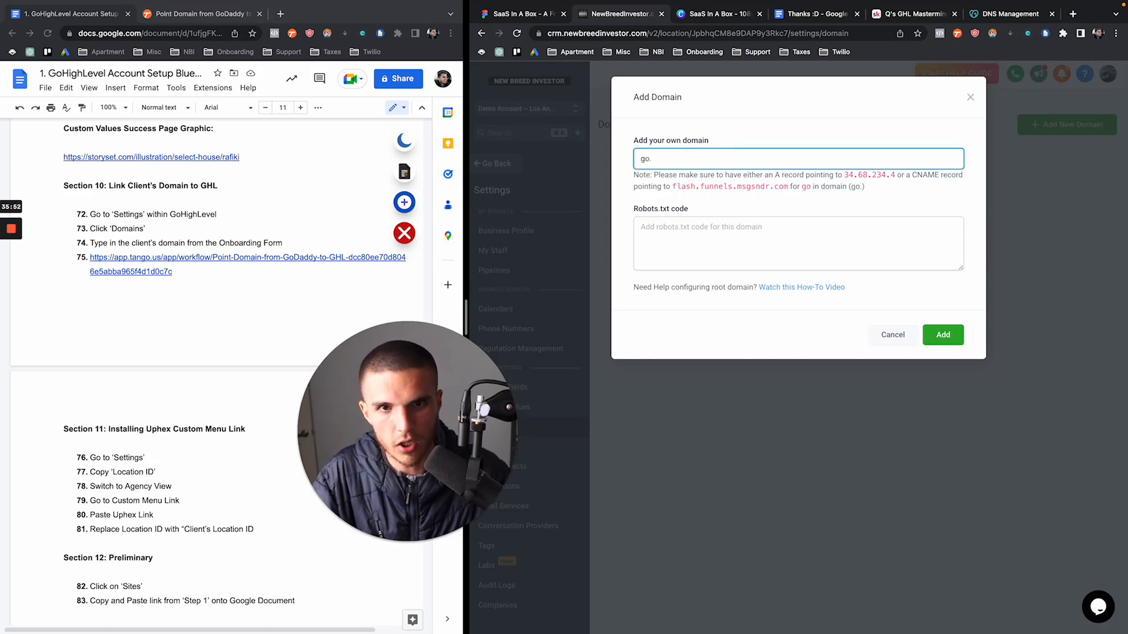
left_click(992, 14)
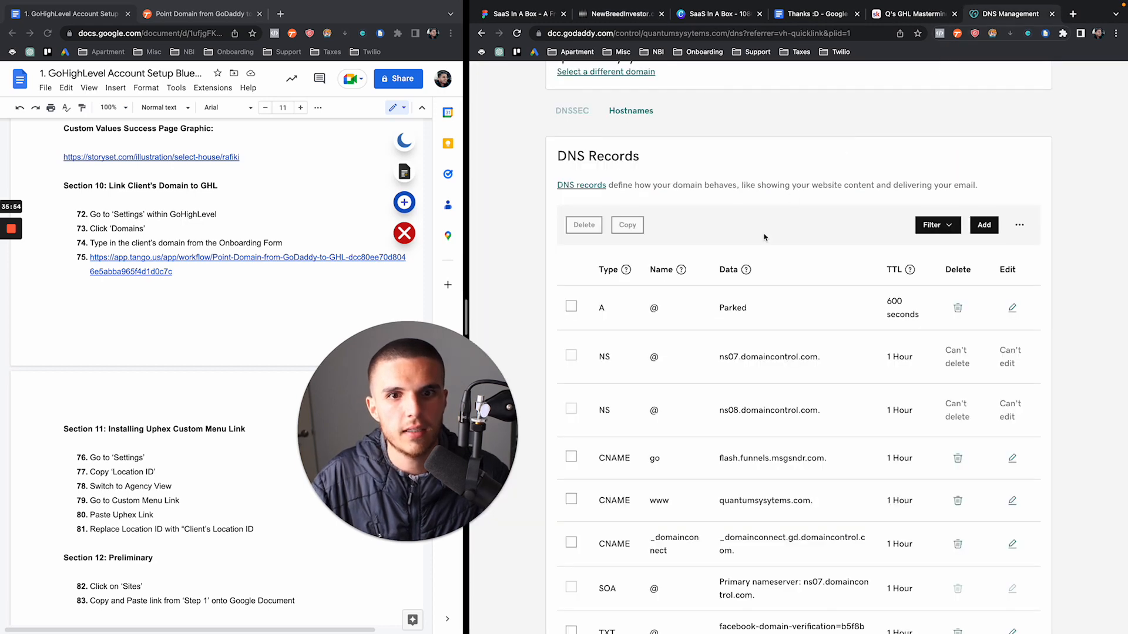
scroll(764, 237, "up", 4)
left_click_drag(557, 265, 715, 272)
key("super+c")
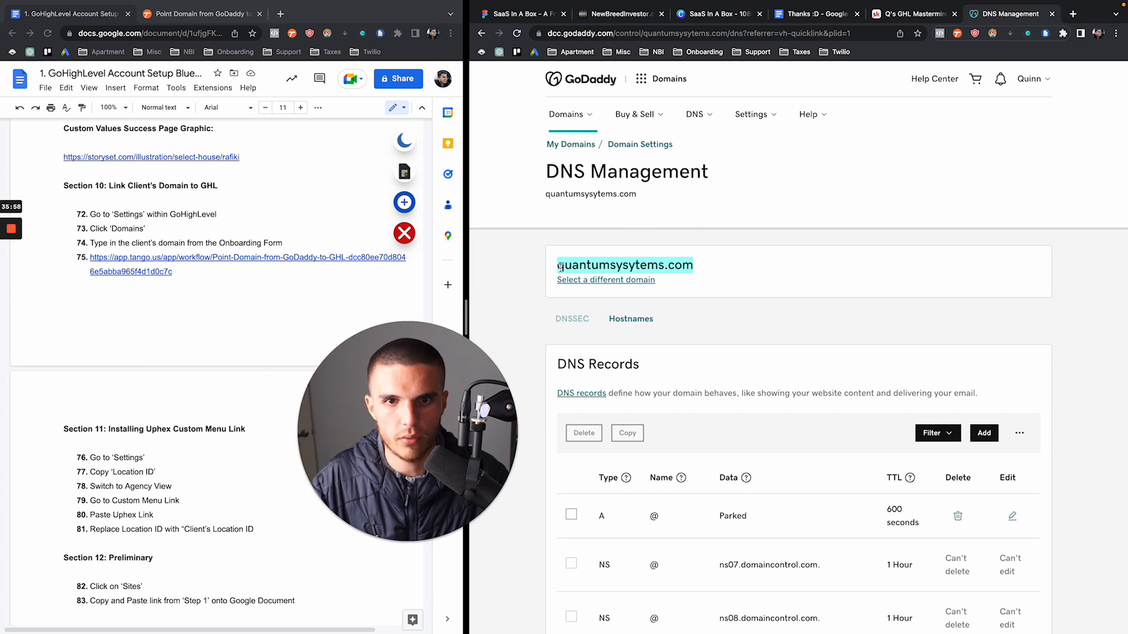
left_click(647, 15)
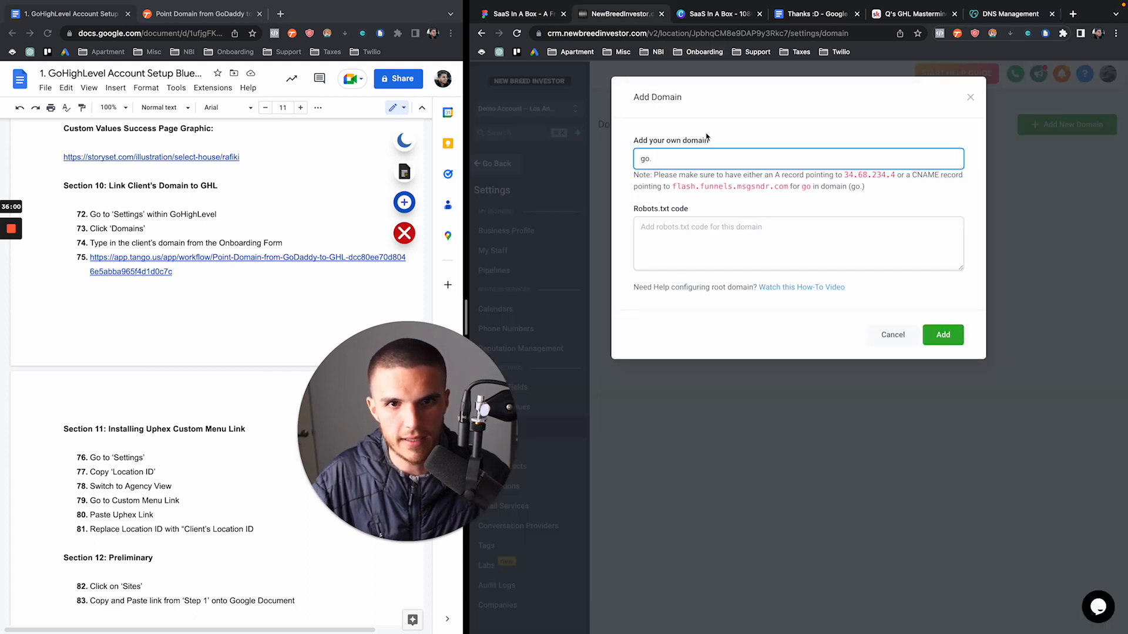
key("super+v")
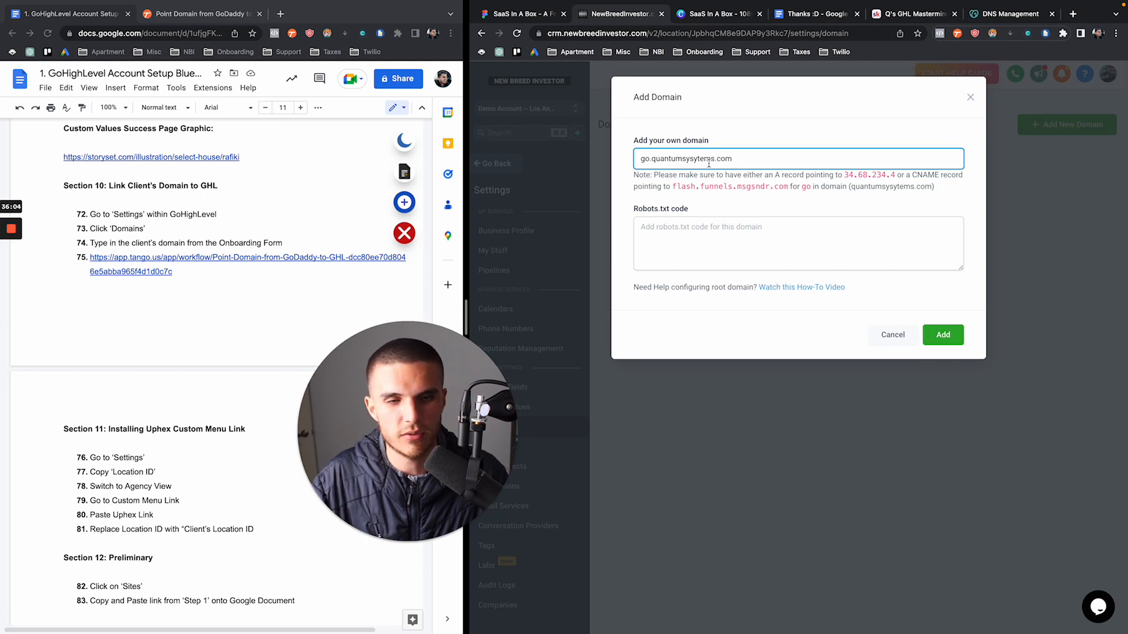
Add go.quantumsysytems.com and link it to Buyer/Seller Funnel, default step 1. Survey Page
left_click(946, 339)
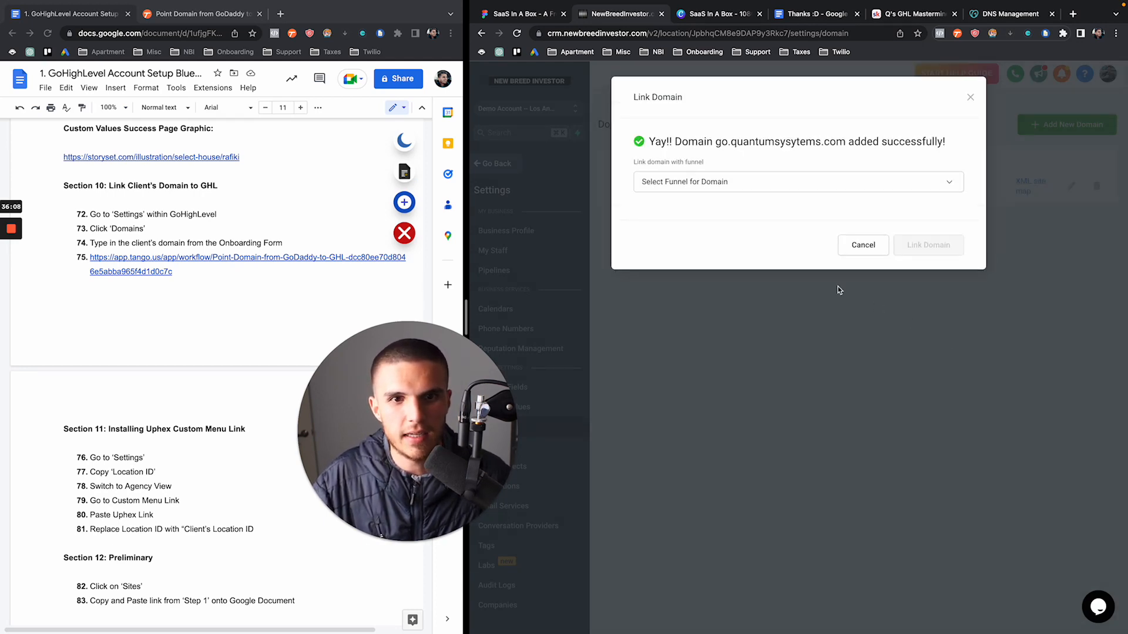
left_click(690, 177)
left_click(673, 207)
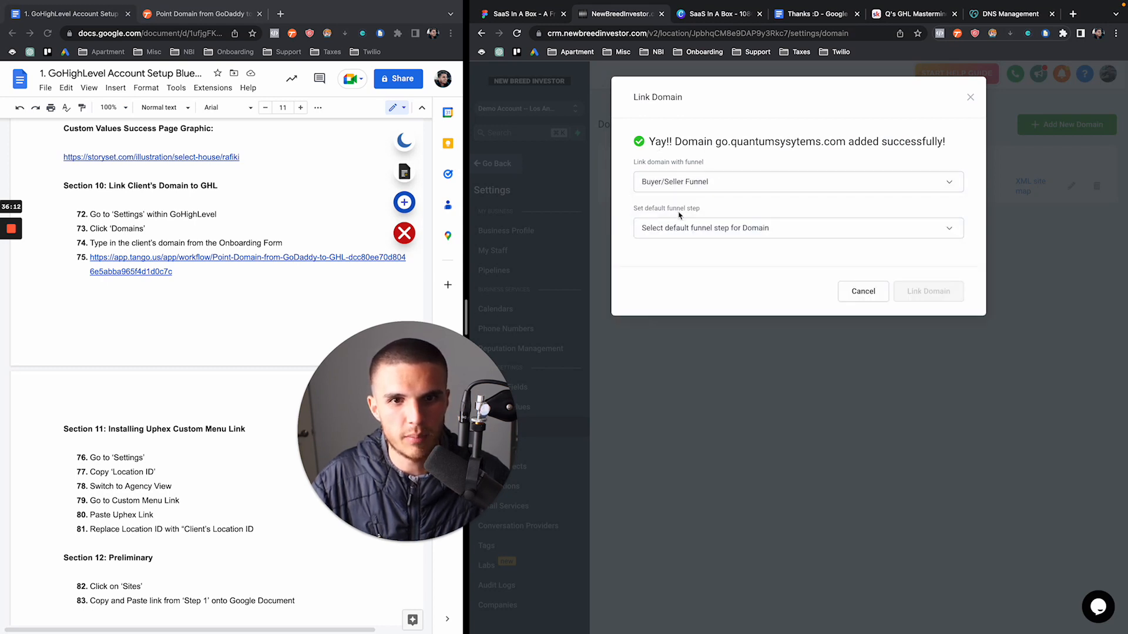
left_click(687, 234)
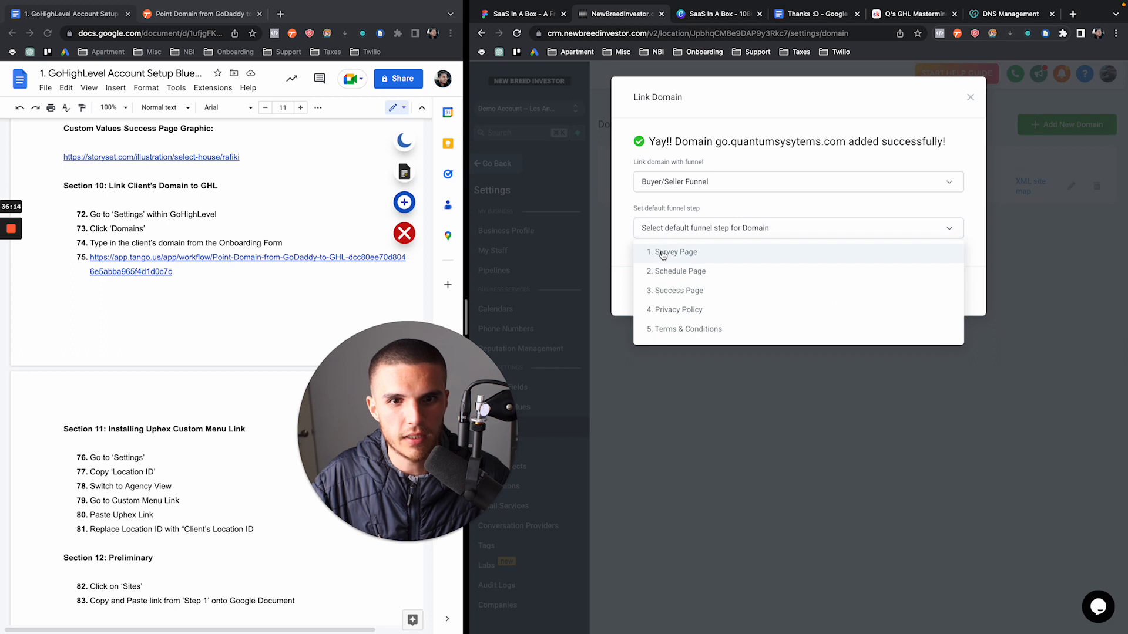
left_click(662, 254)
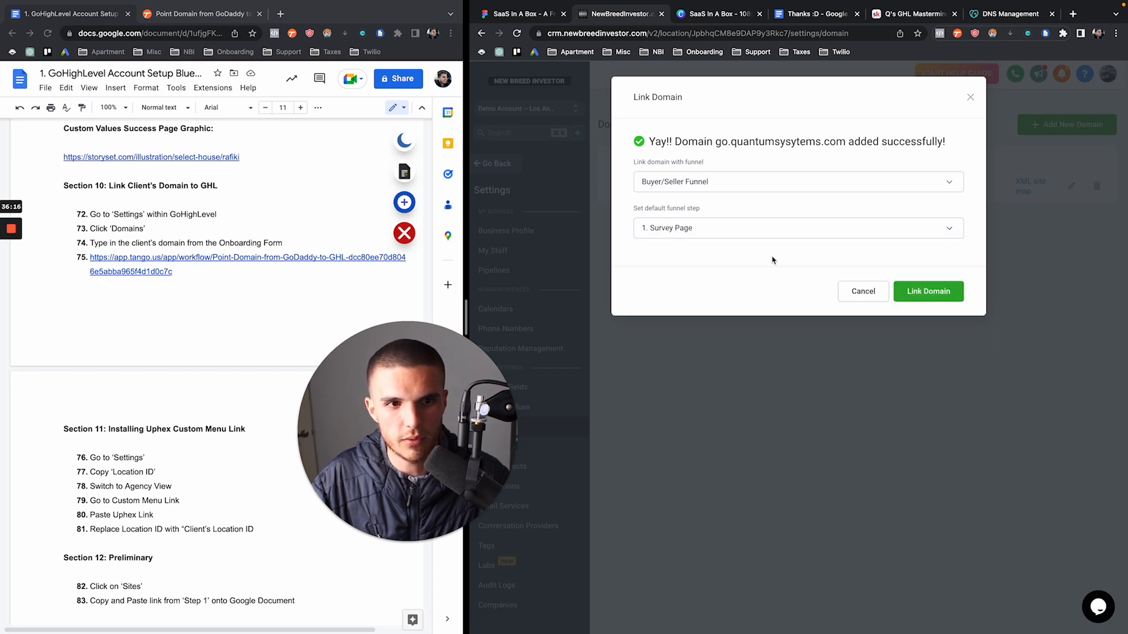
left_click(924, 302)
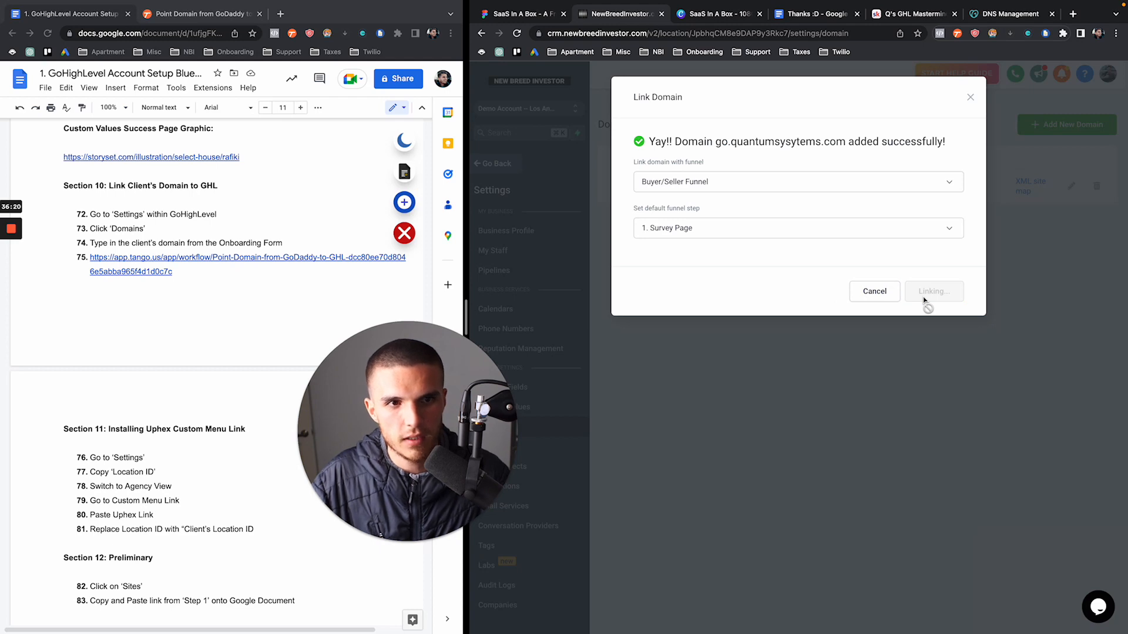
Load go.quantumsysytems.com in a new tab to confirm the Austin homes survey page is live
key("ctrl+t")
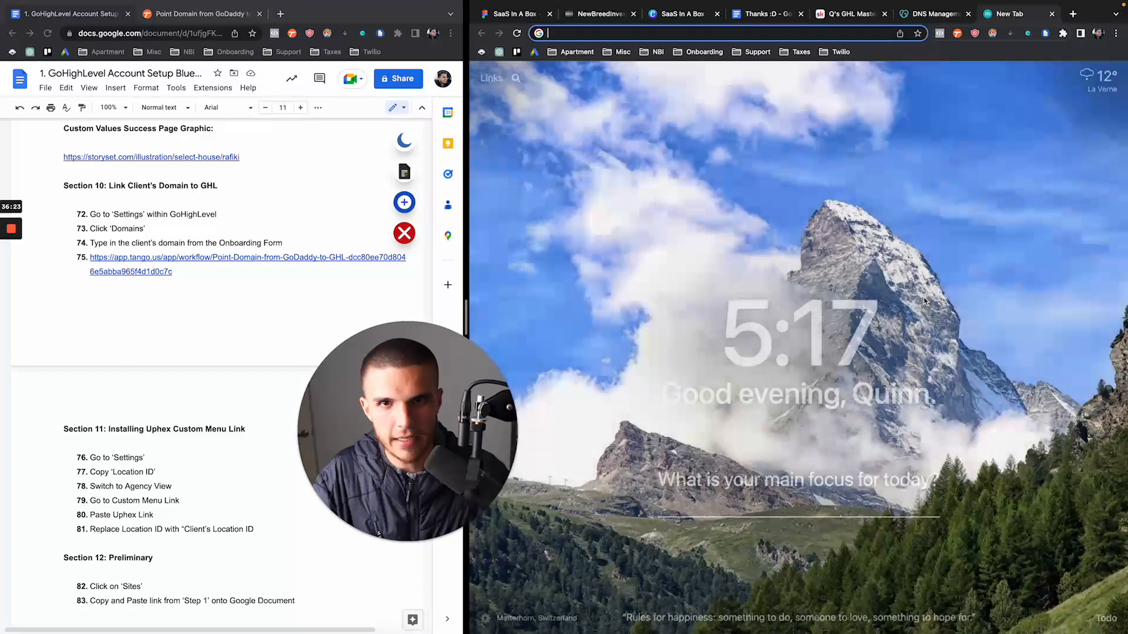
type("go.quantumsysytems.com")
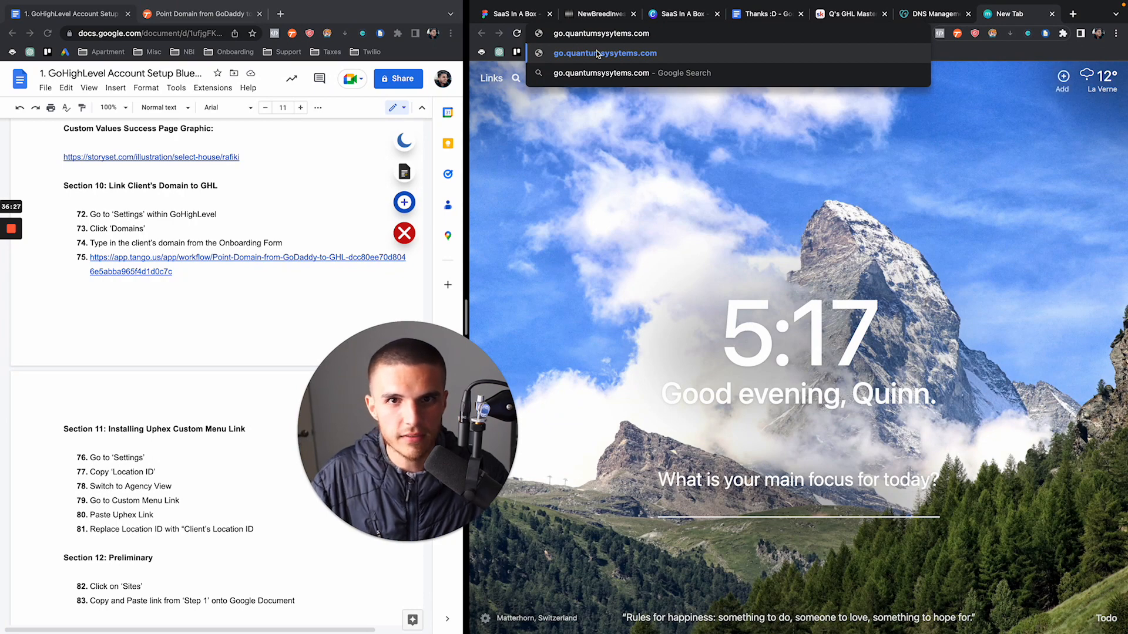
left_click(597, 59)
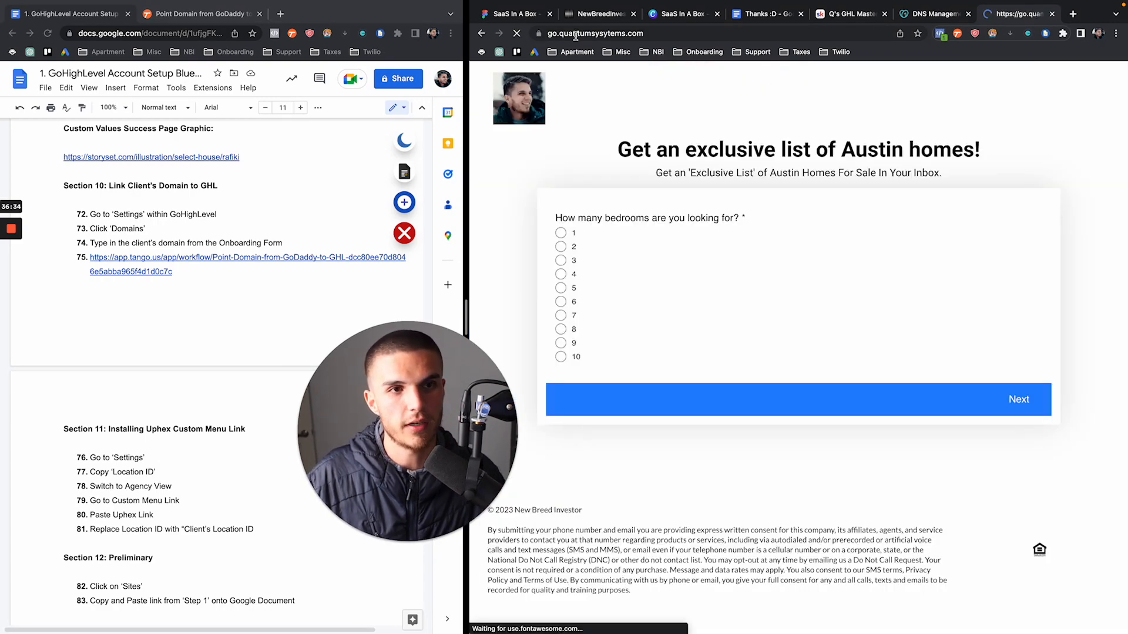
scroll(681, 203, "down", 1)
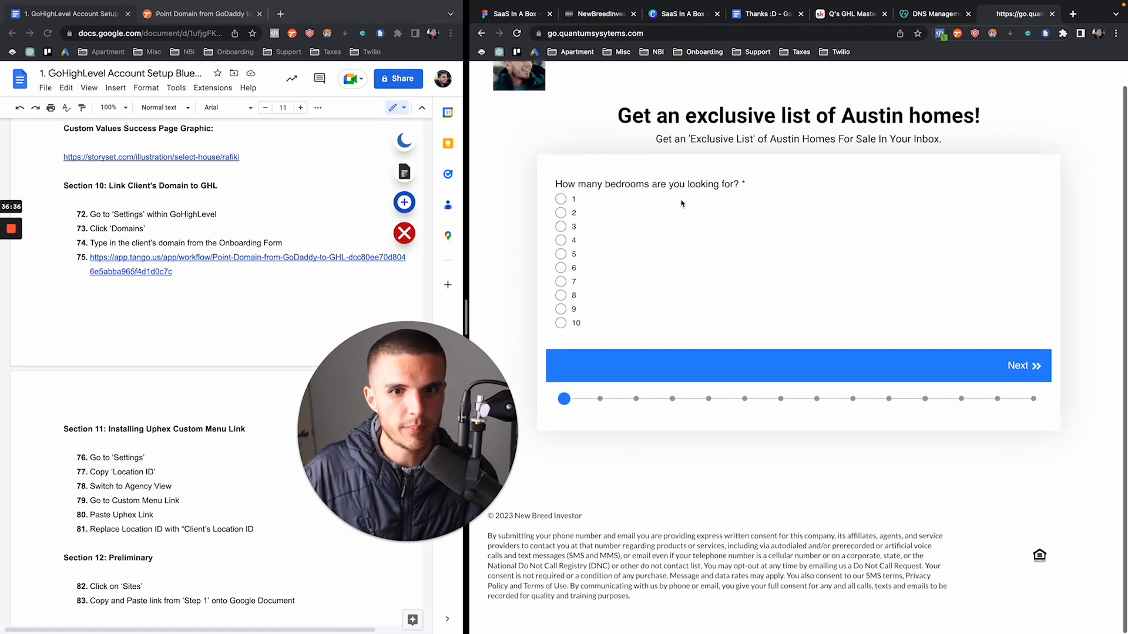
scroll(681, 203, "up", 2)
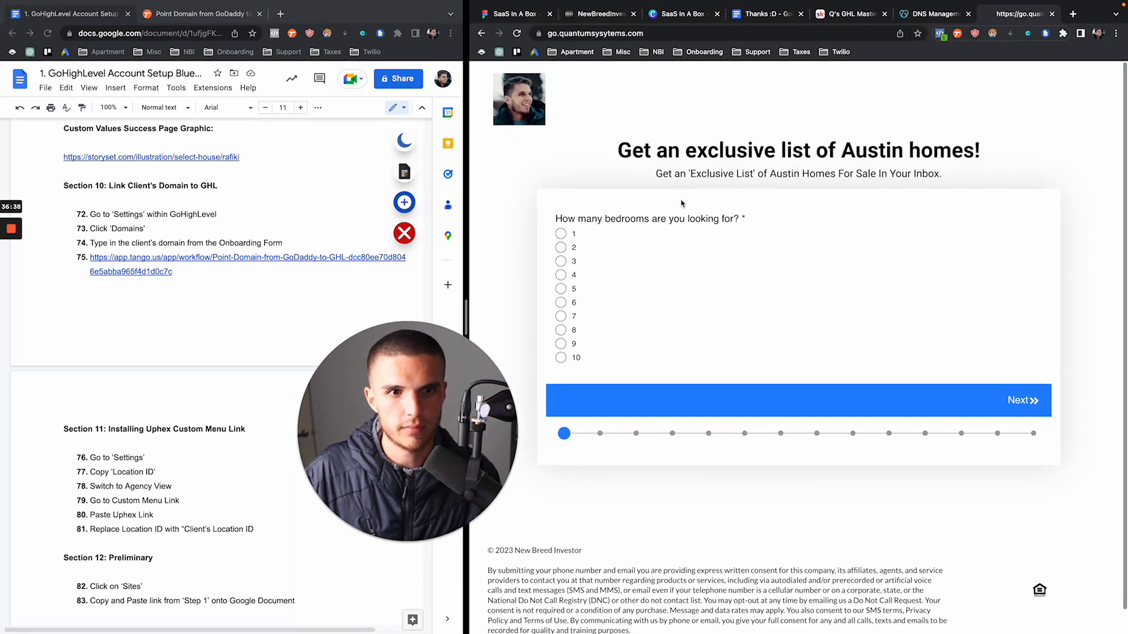
left_click(597, 21)
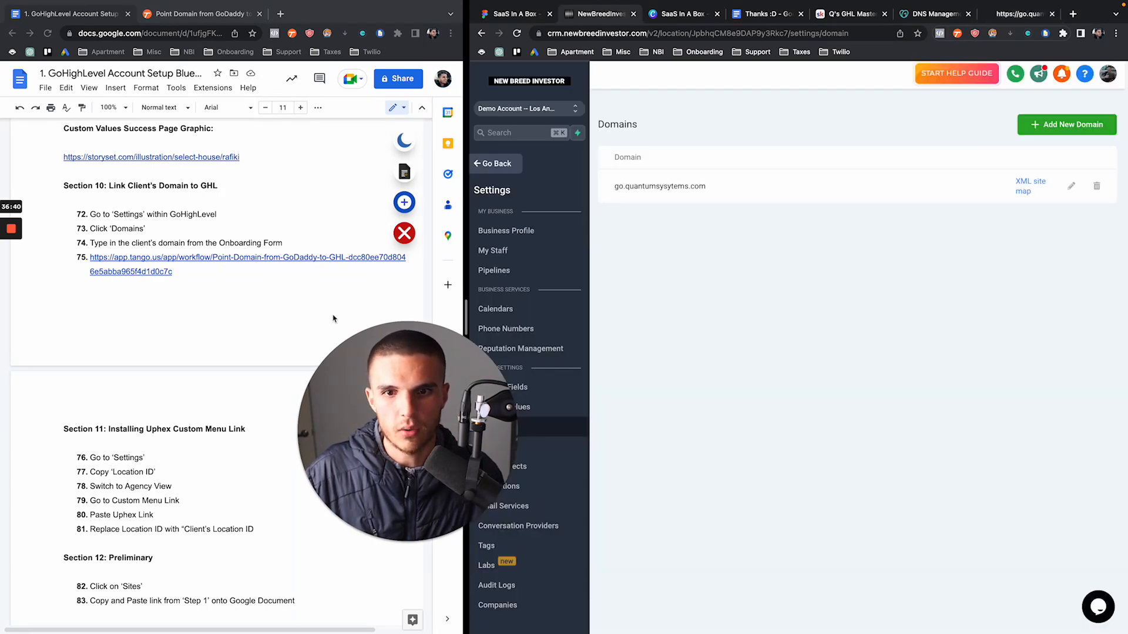
Scroll the domains list, then leave settings for the Sites Funnels listing
scroll(212, 381, "down", 1)
scroll(212, 382, "down", 5)
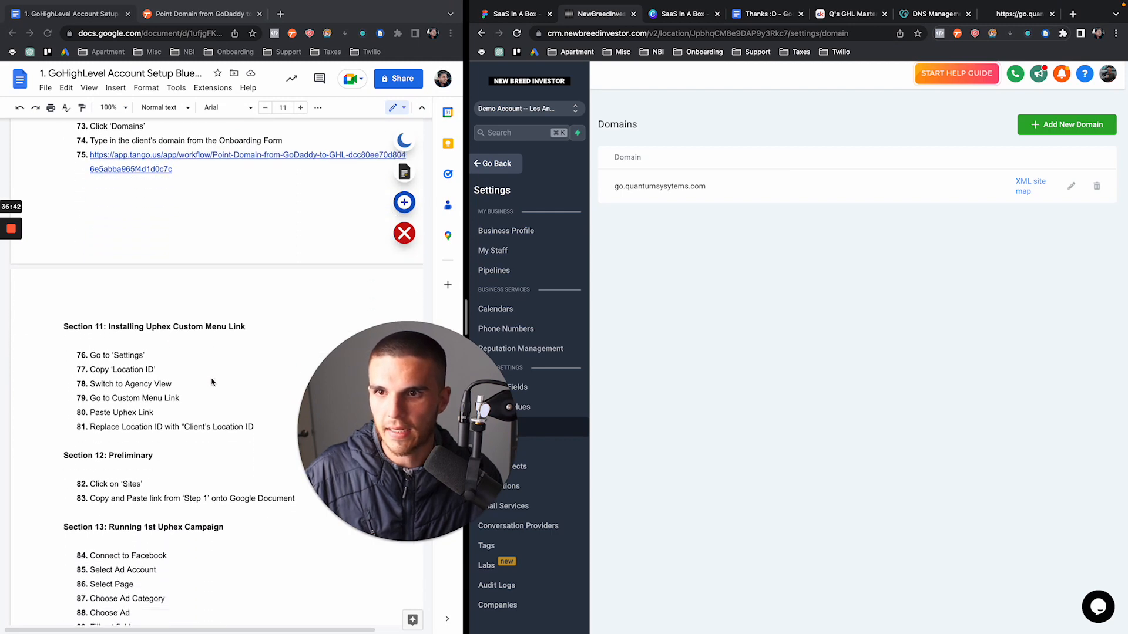
scroll(212, 381, "down", 1)
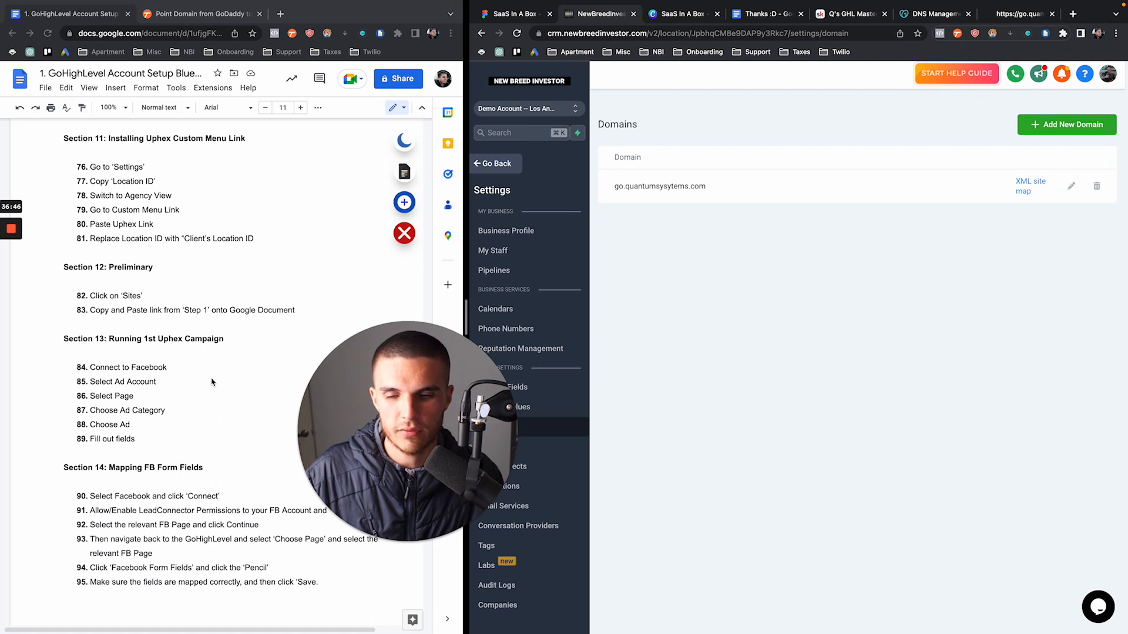
left_click(509, 163)
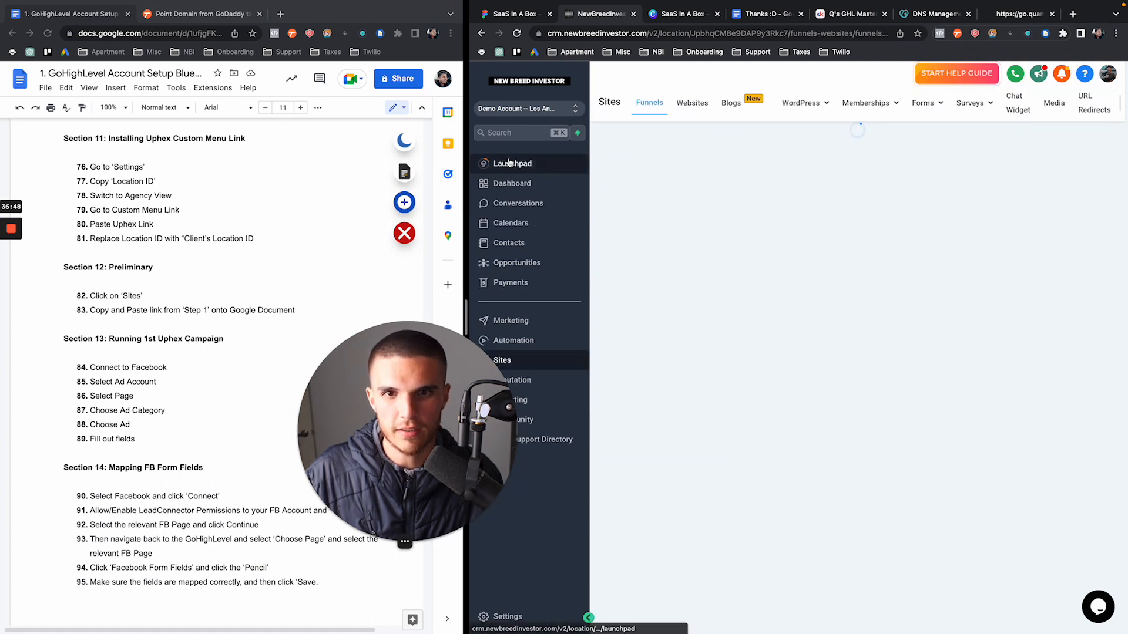
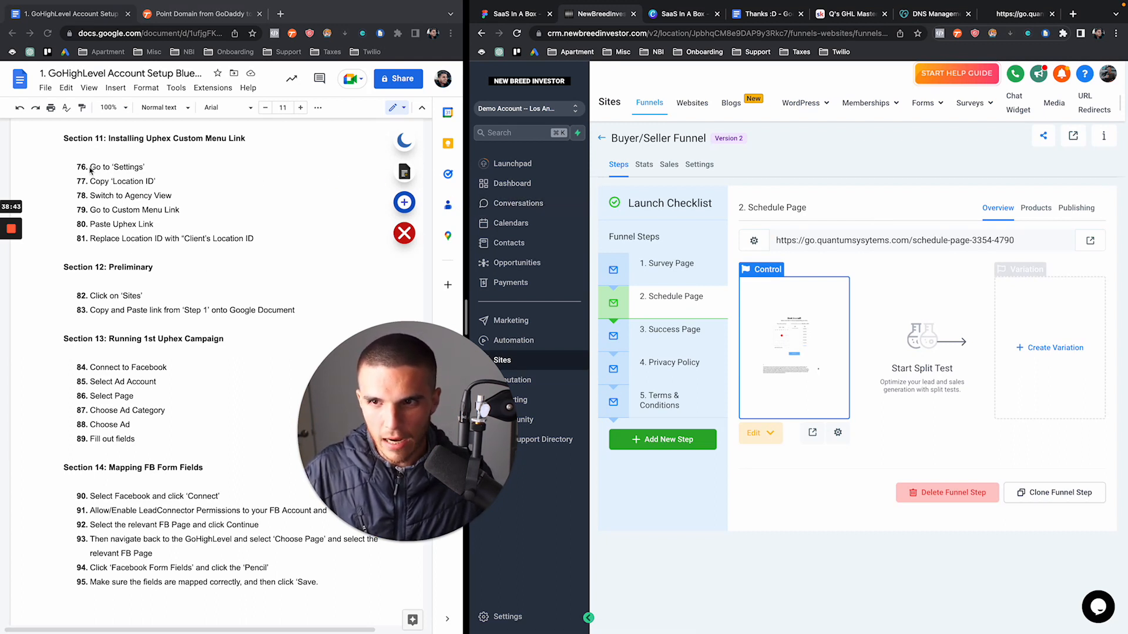
Open the sub-account's Settings > Custom Values list, showing Homes List, Company Name and Current Year
scroll(88, 170, "up", 3)
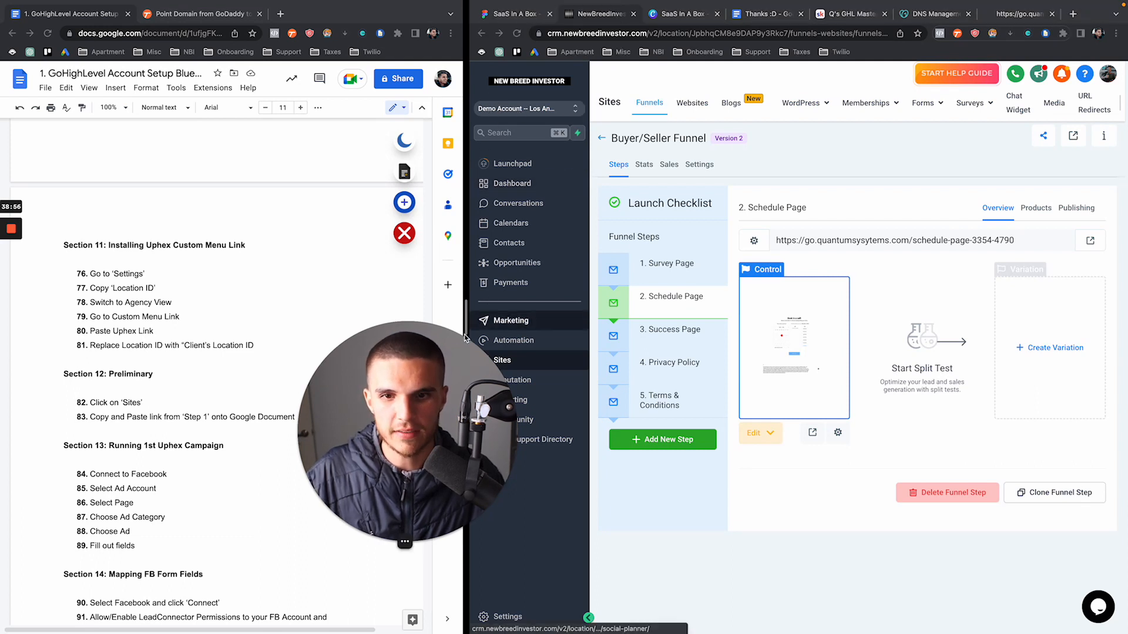
left_click_drag(489, 336, 339, 358)
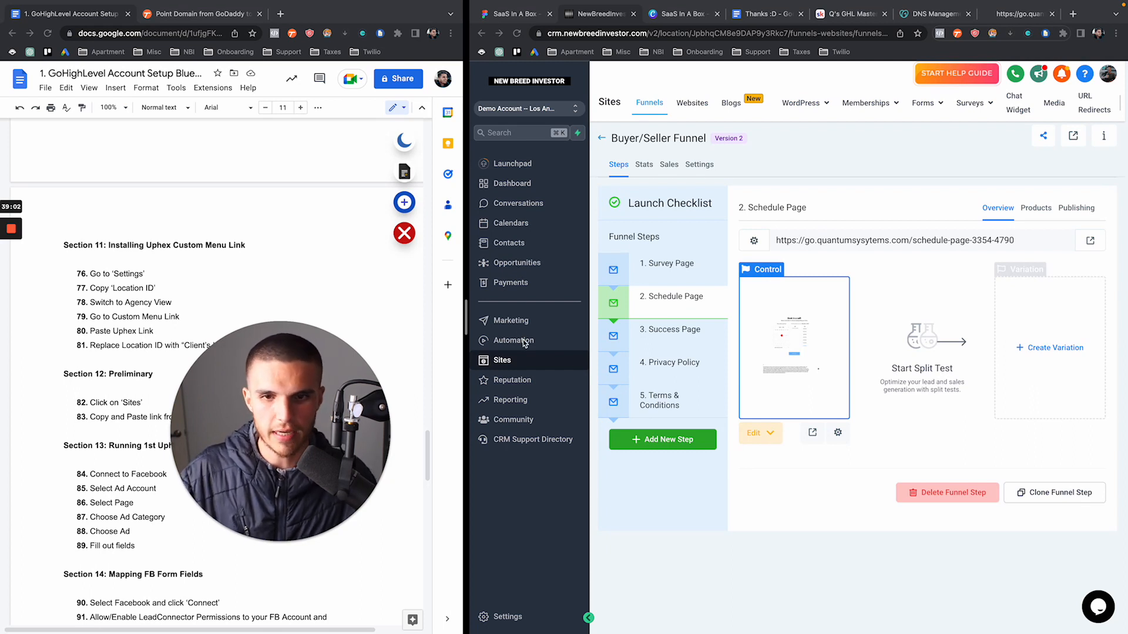
left_click(528, 362)
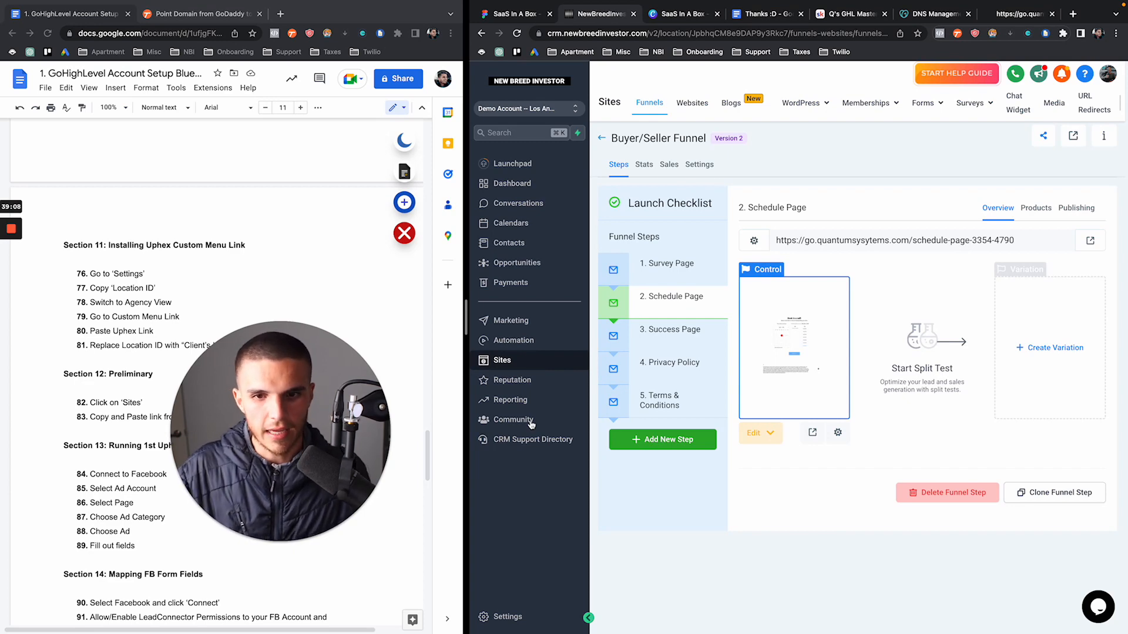
left_click(507, 615)
left_click(517, 407)
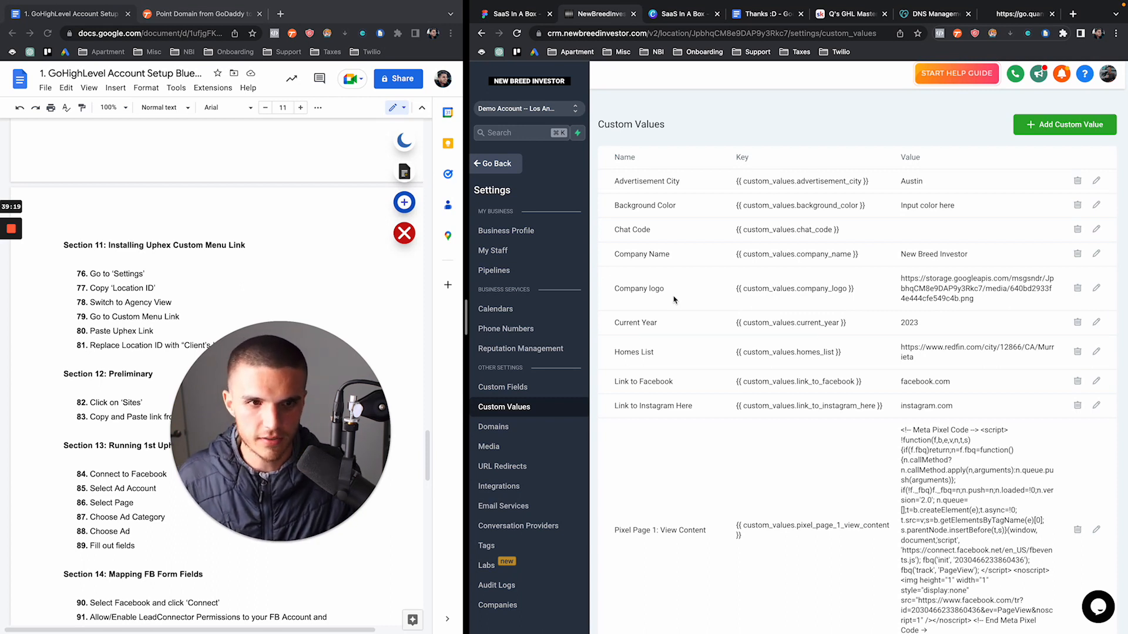
Highlight the Homes List value, review the pixel entries, and return to the Buyer/Seller Funnel
left_click_drag(896, 323, 919, 360)
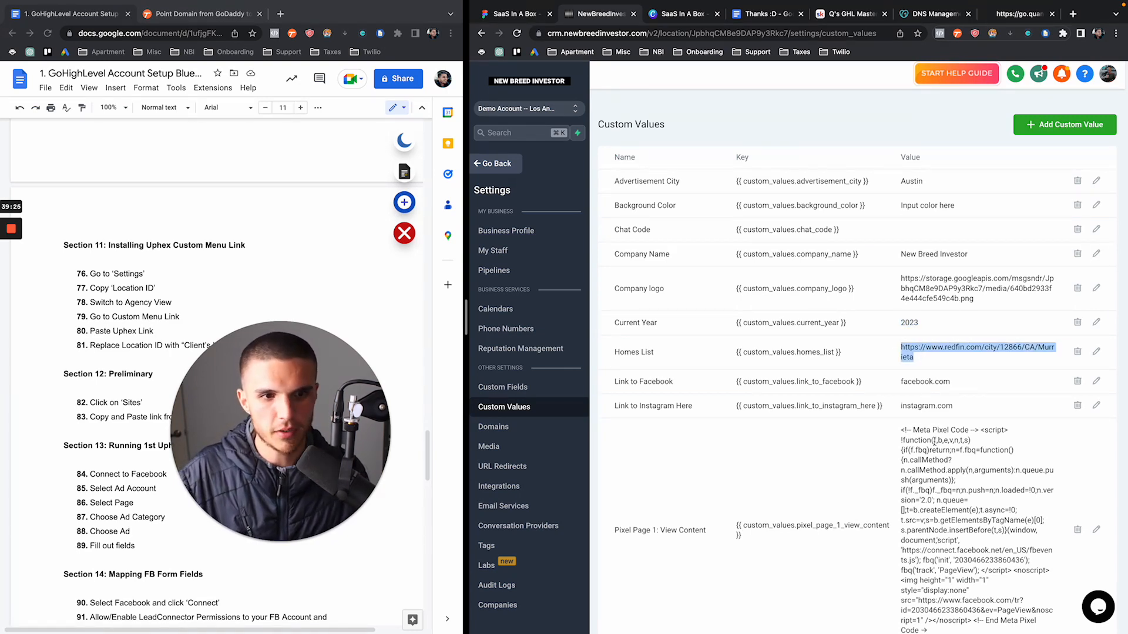
scroll(933, 442, "down", 8)
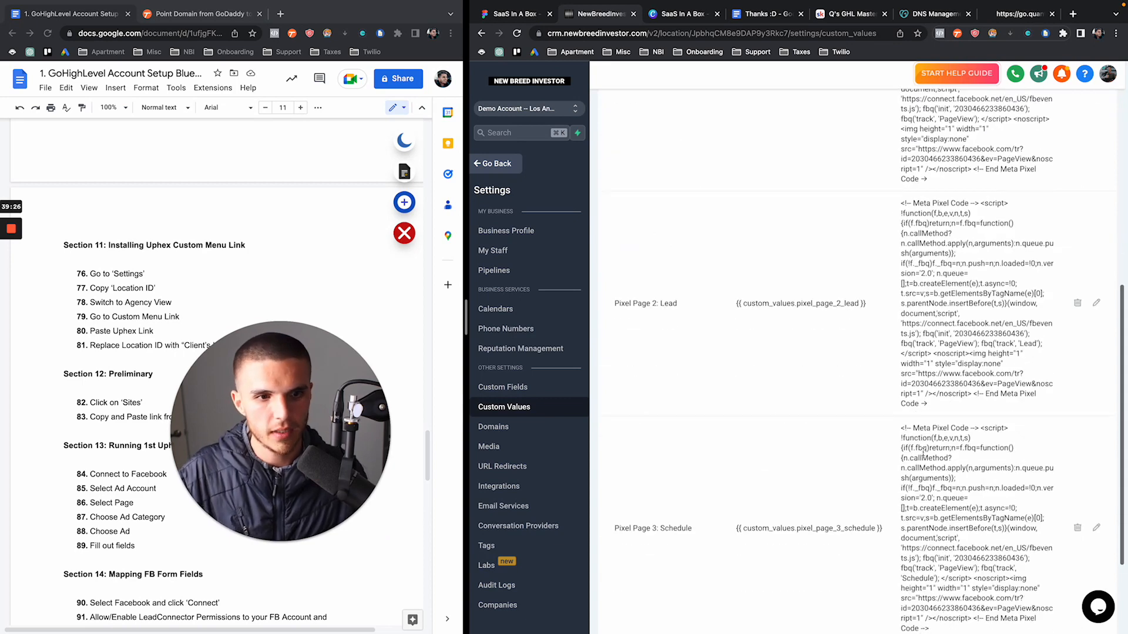
scroll(923, 451, "down", 3)
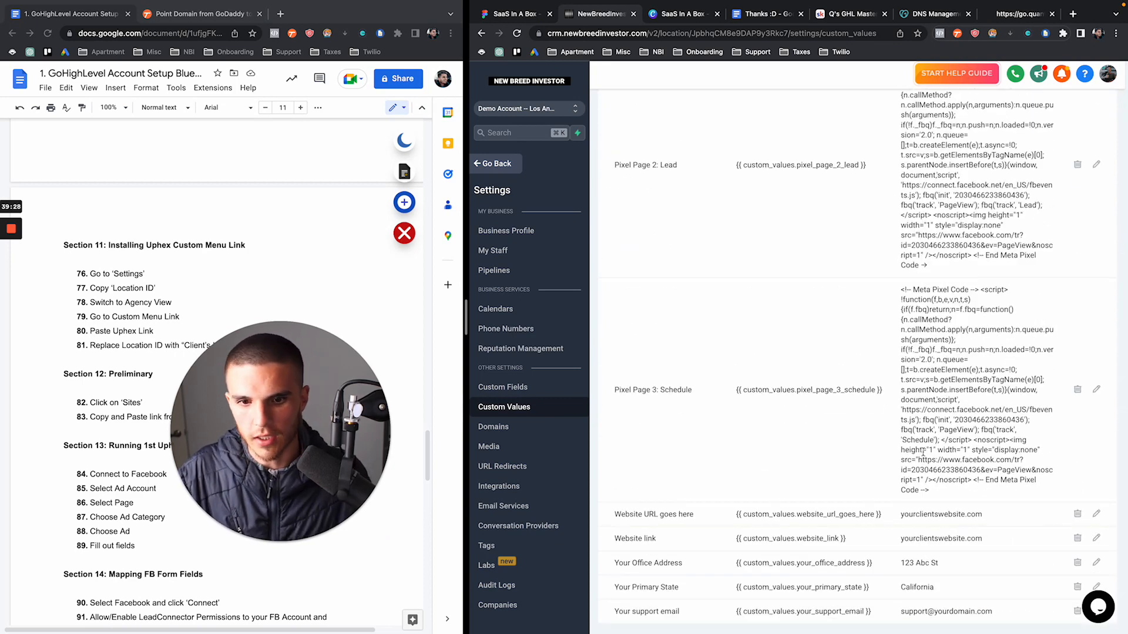
scroll(923, 453, "up", 10)
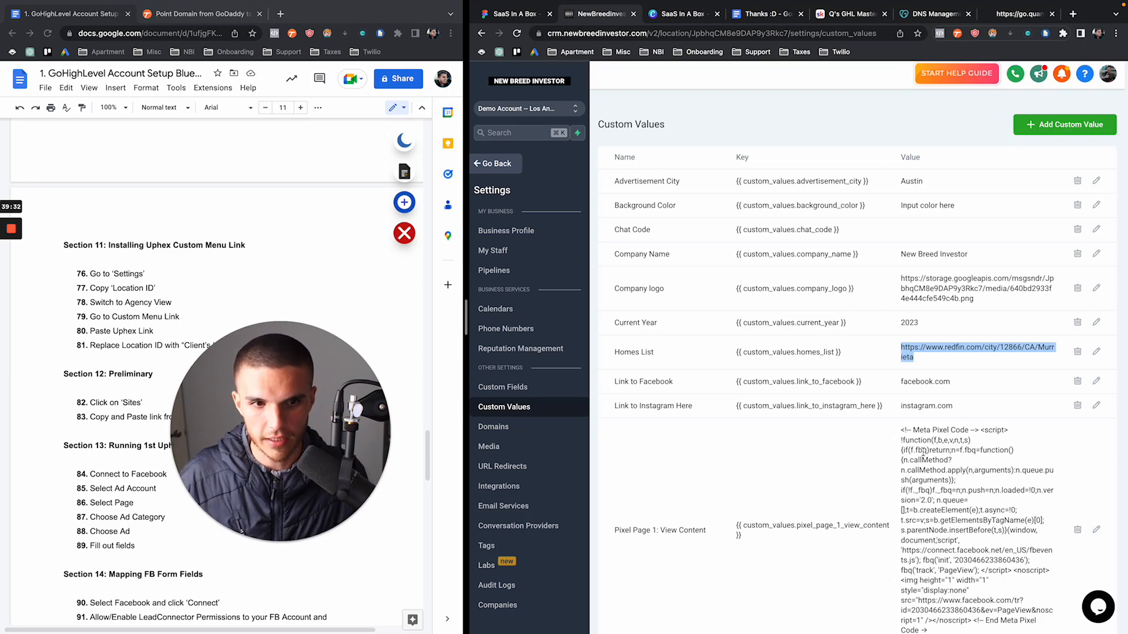
left_click(497, 165)
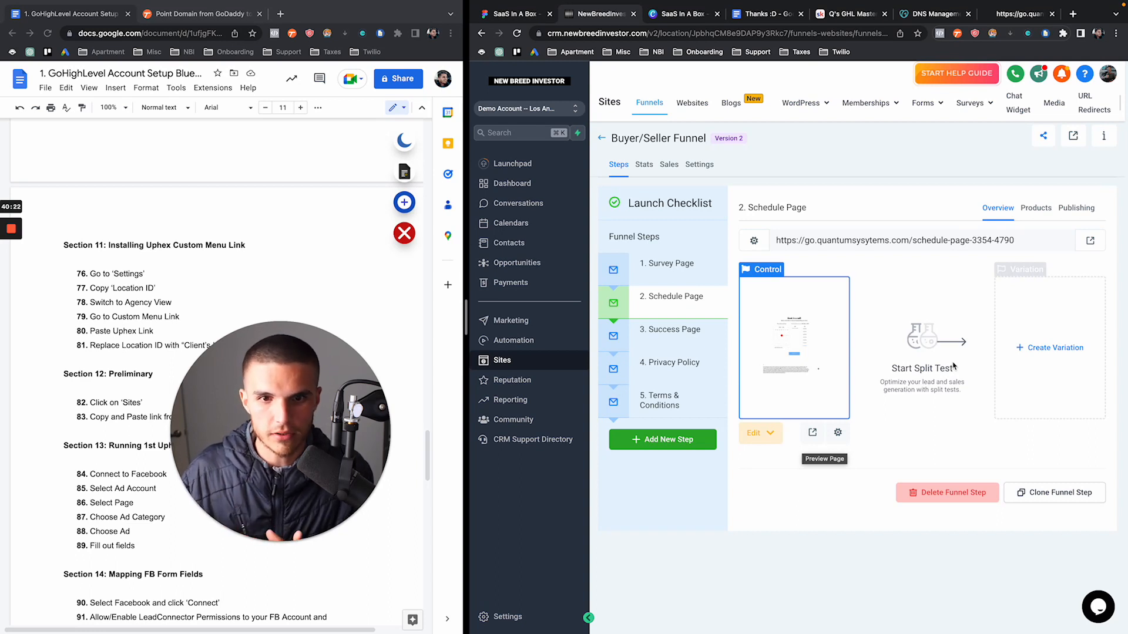
Highlight 'Custom Menu Link' in the setup checklist doc and open the Demo Account switcher
left_click(66, 247)
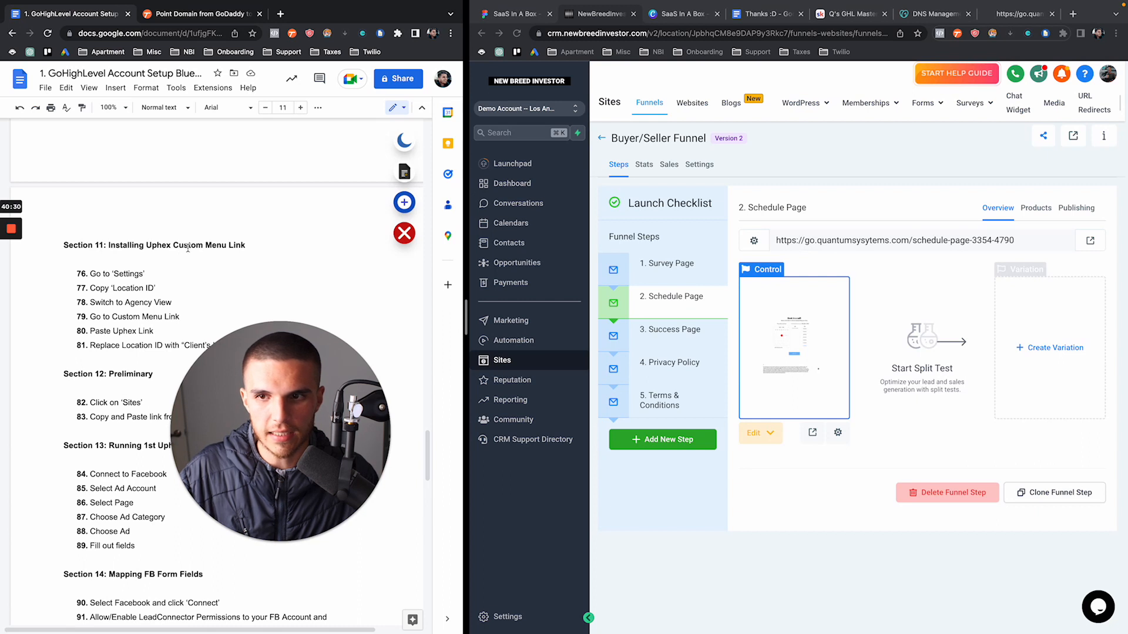
left_click_drag(173, 246, 246, 247)
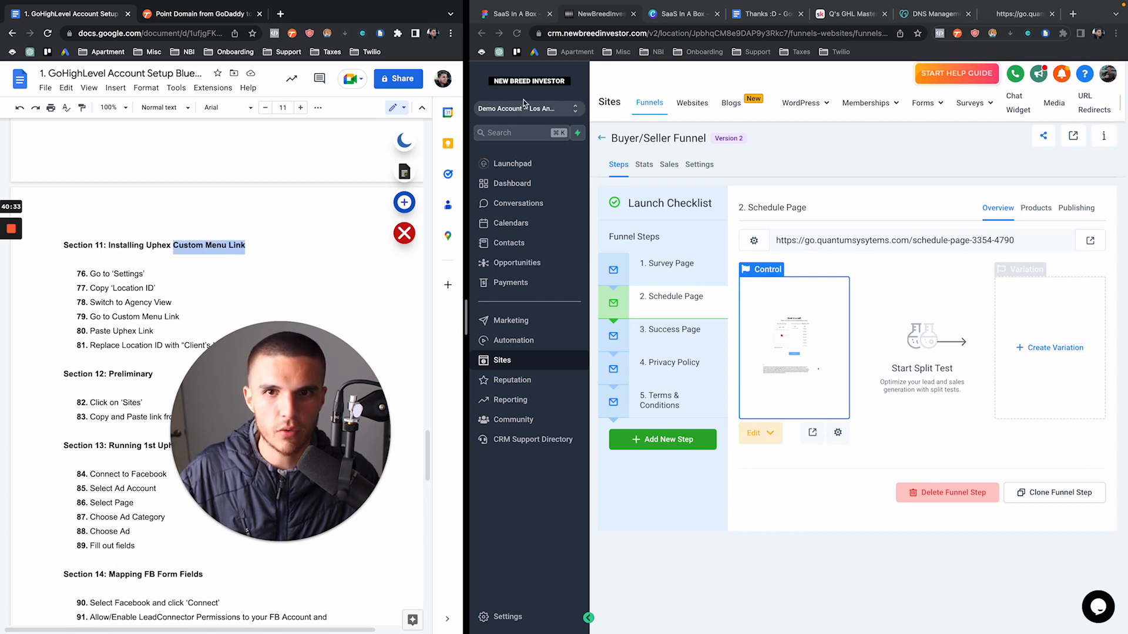
left_click(496, 85)
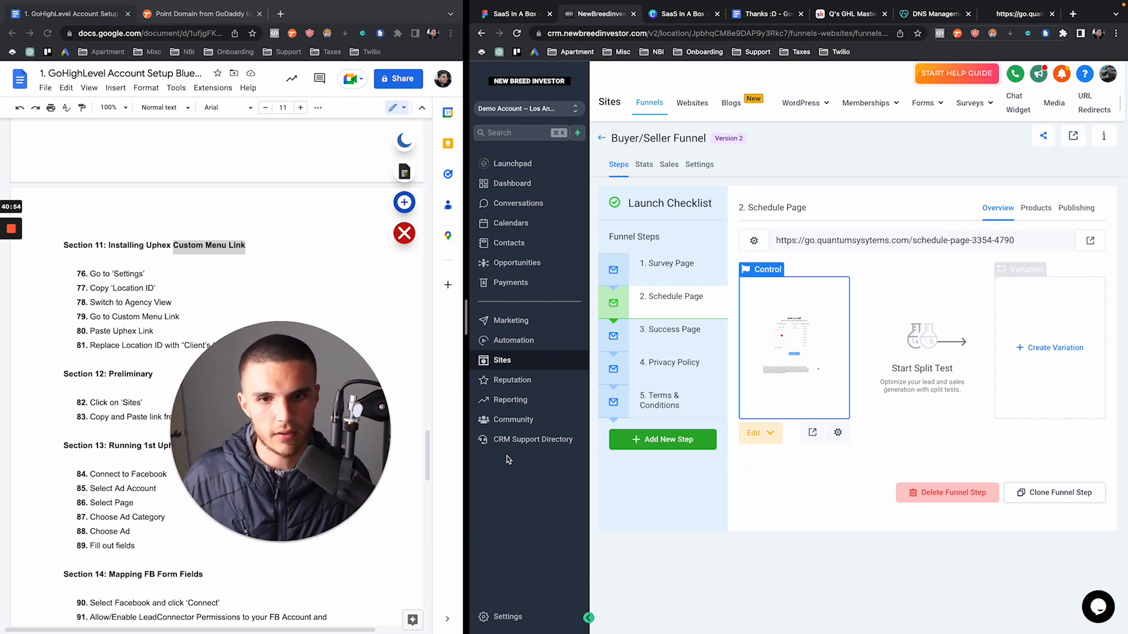
left_click_drag(300, 416, 465, 417)
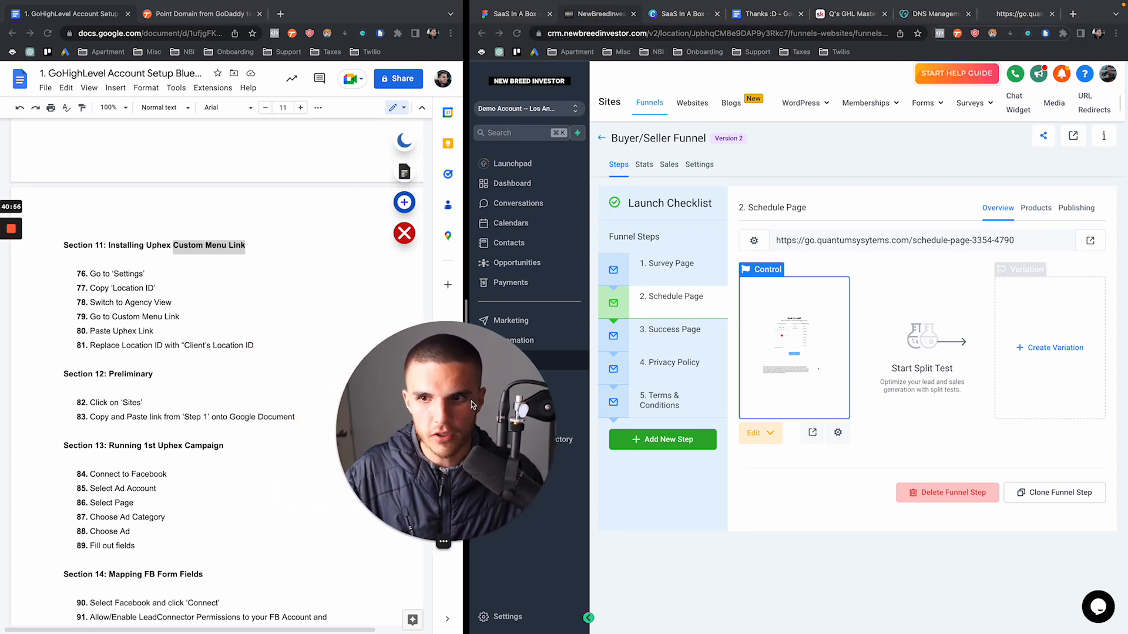
left_click_drag(174, 245, 246, 245)
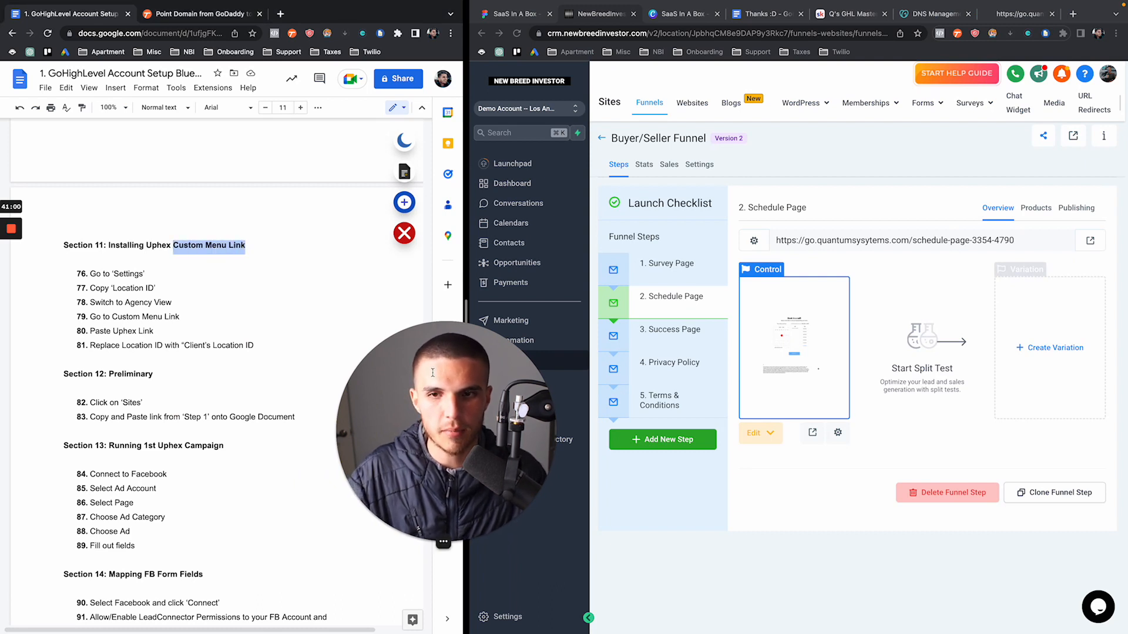
left_click_drag(437, 381, 348, 382)
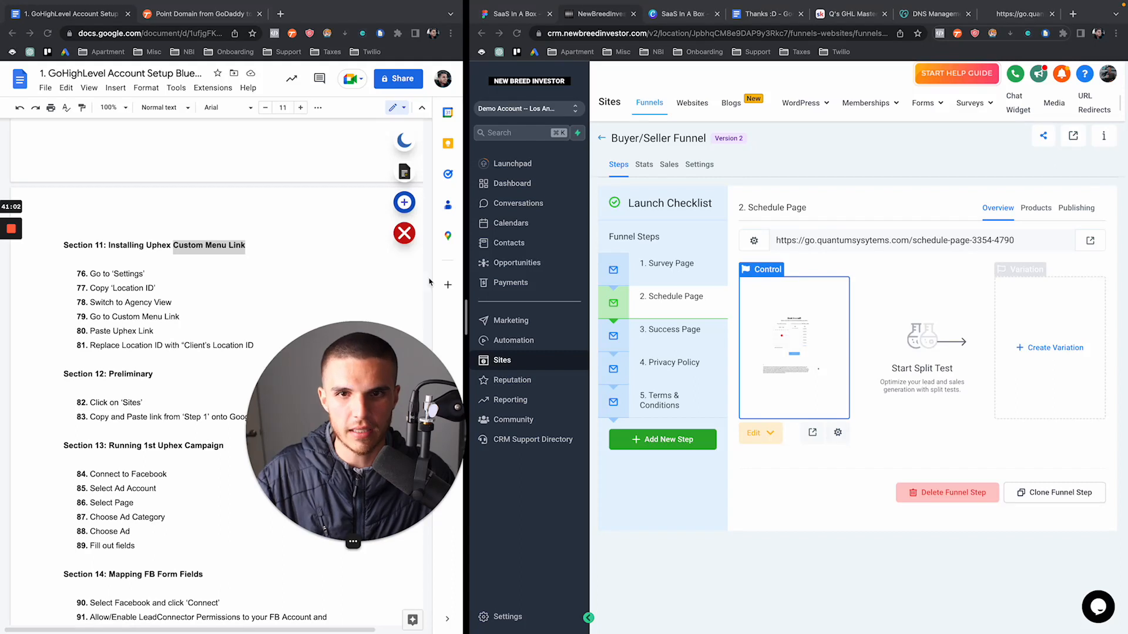
left_click(512, 111)
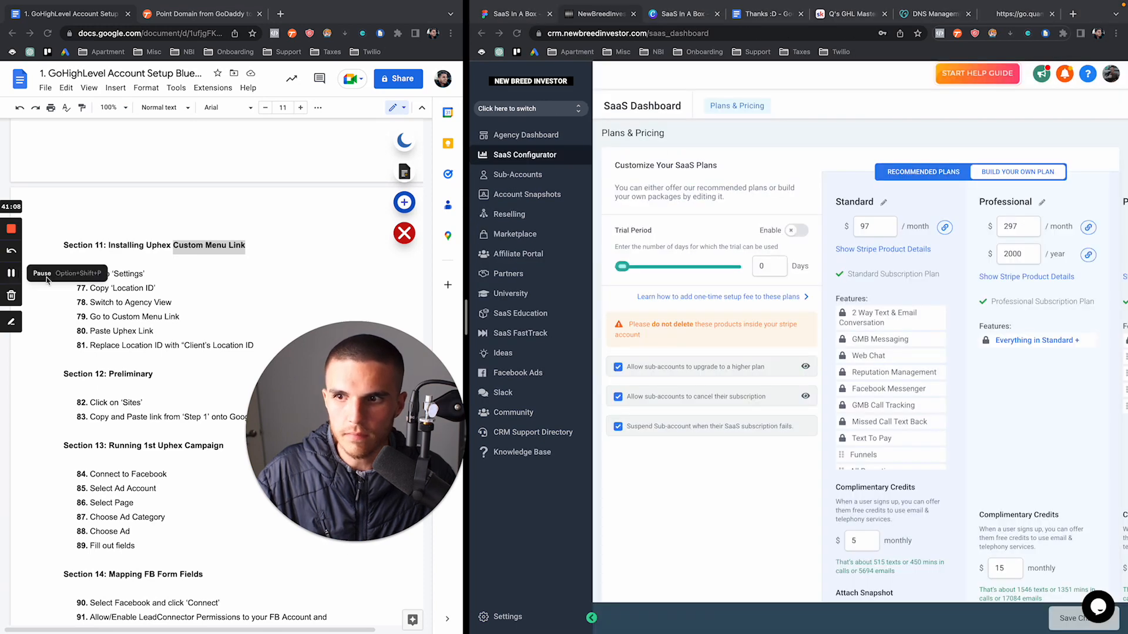
In Agency View, go to Settings > Custom Menu Link and start a new link
left_click(524, 512)
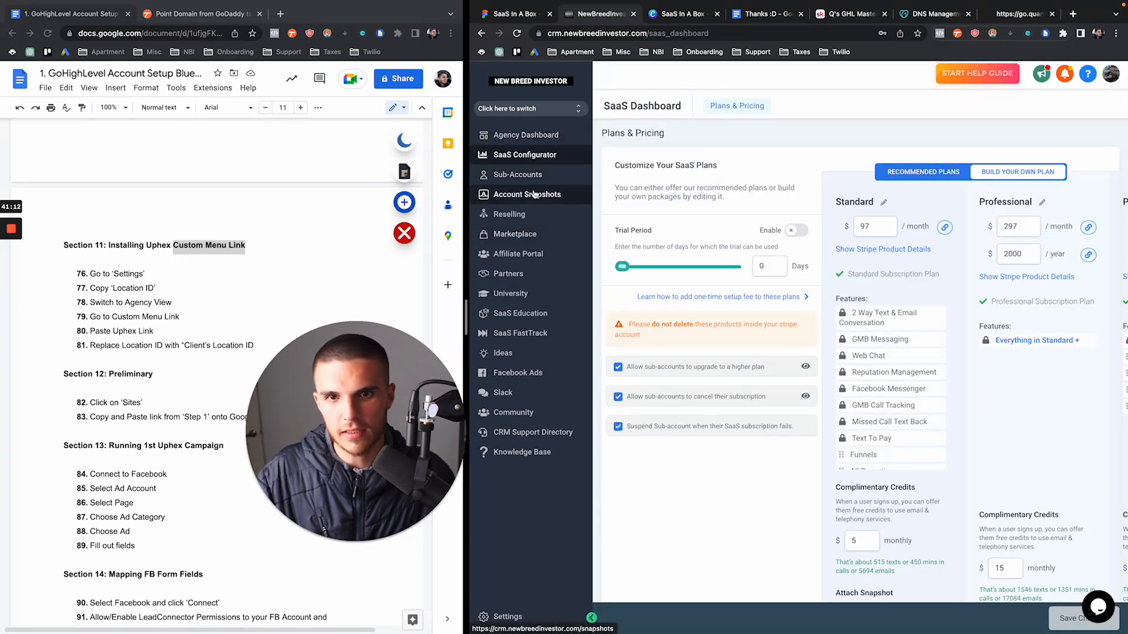
left_click(520, 621)
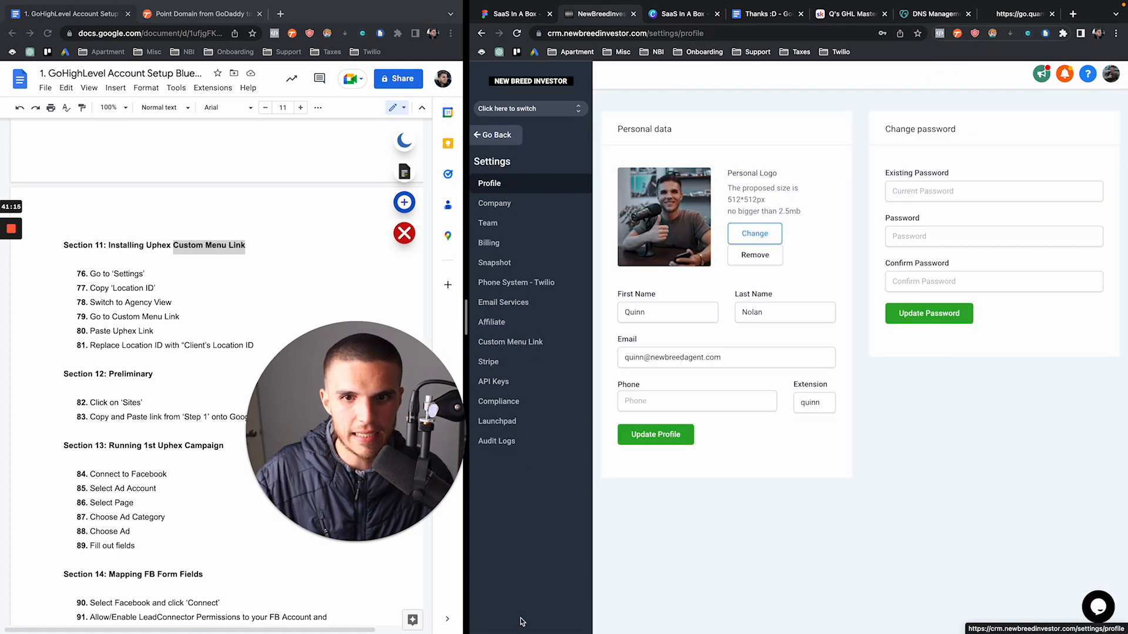
left_click(532, 342)
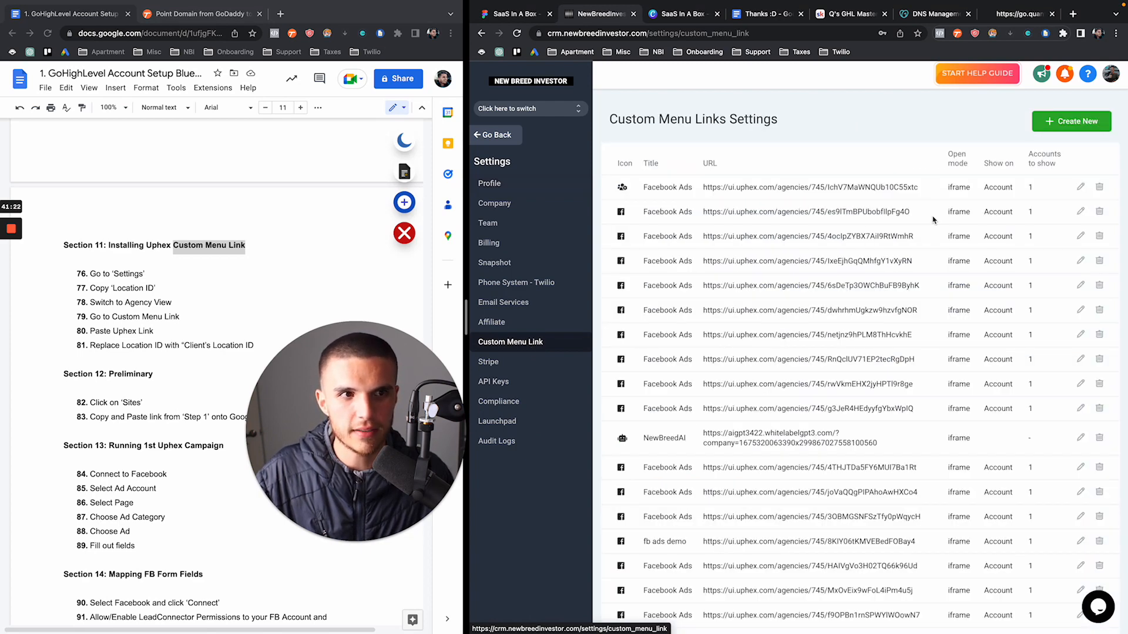
left_click(1051, 125)
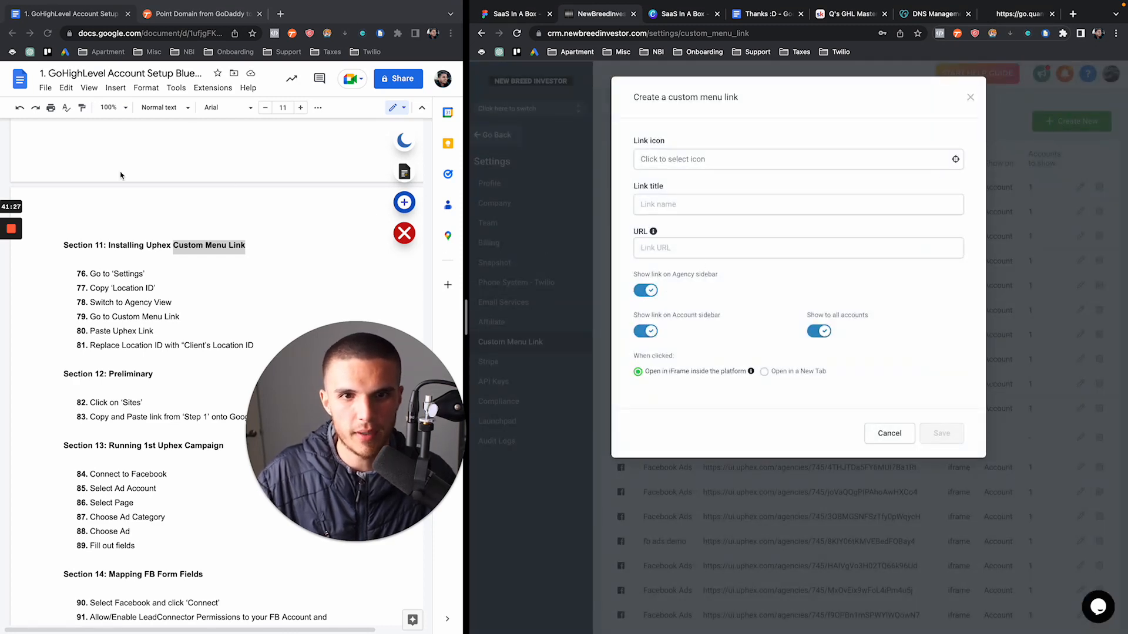
Select the Highlevel custom menu link URL in UpHex Preferences, then return to the create-link form
mouse_move(20, 254)
left_click(11, 274)
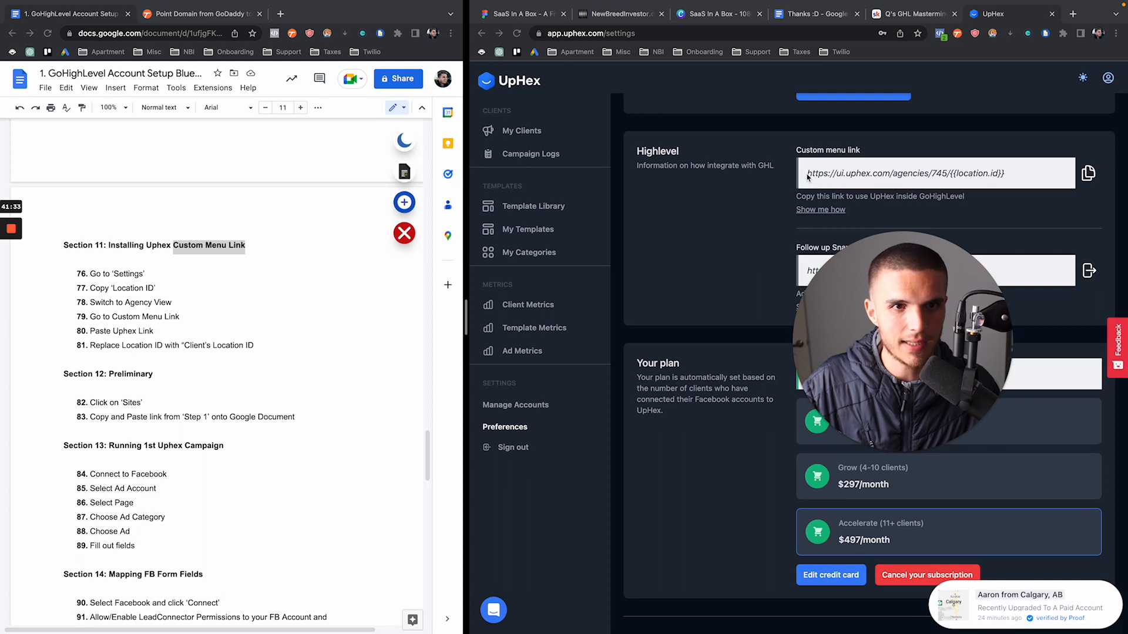
left_click(833, 175)
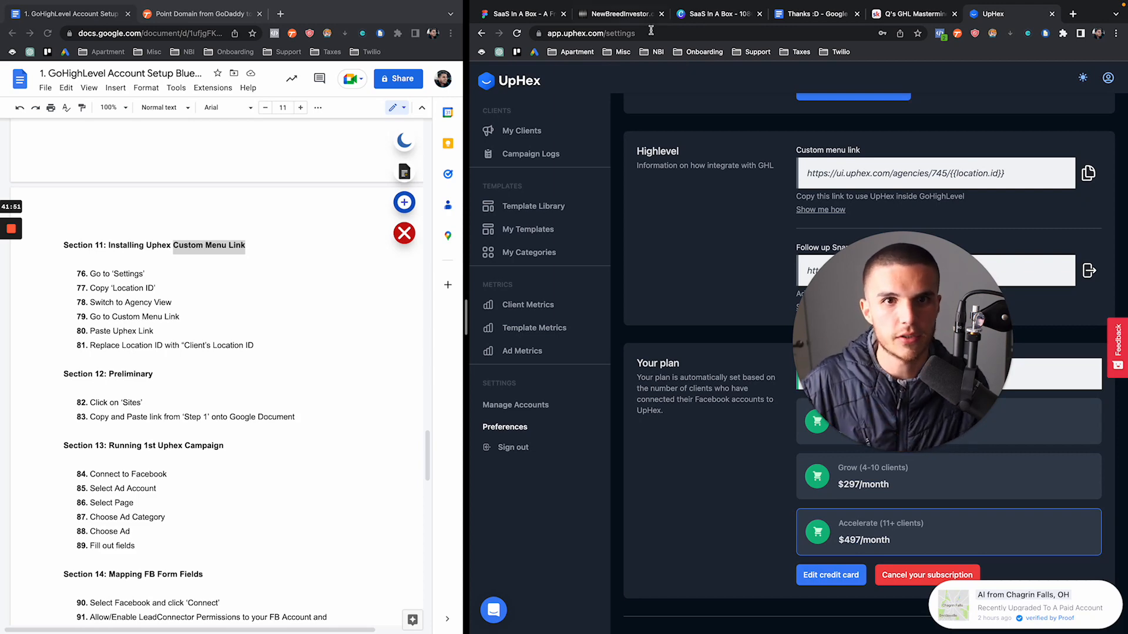
left_click(696, 17)
left_click(645, 19)
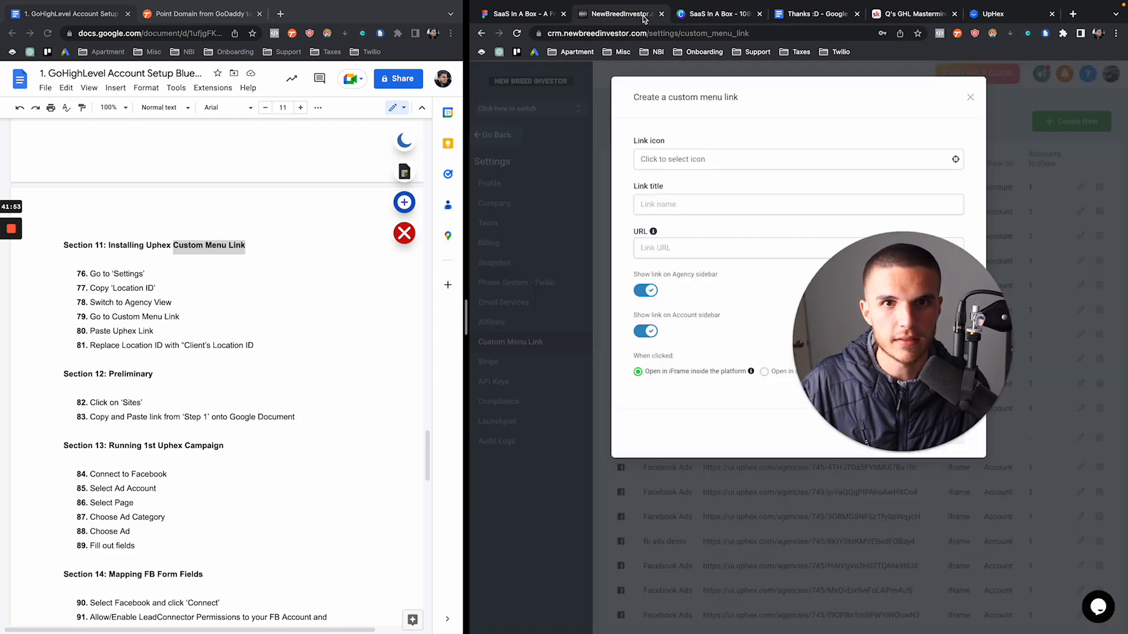
left_click(980, 18)
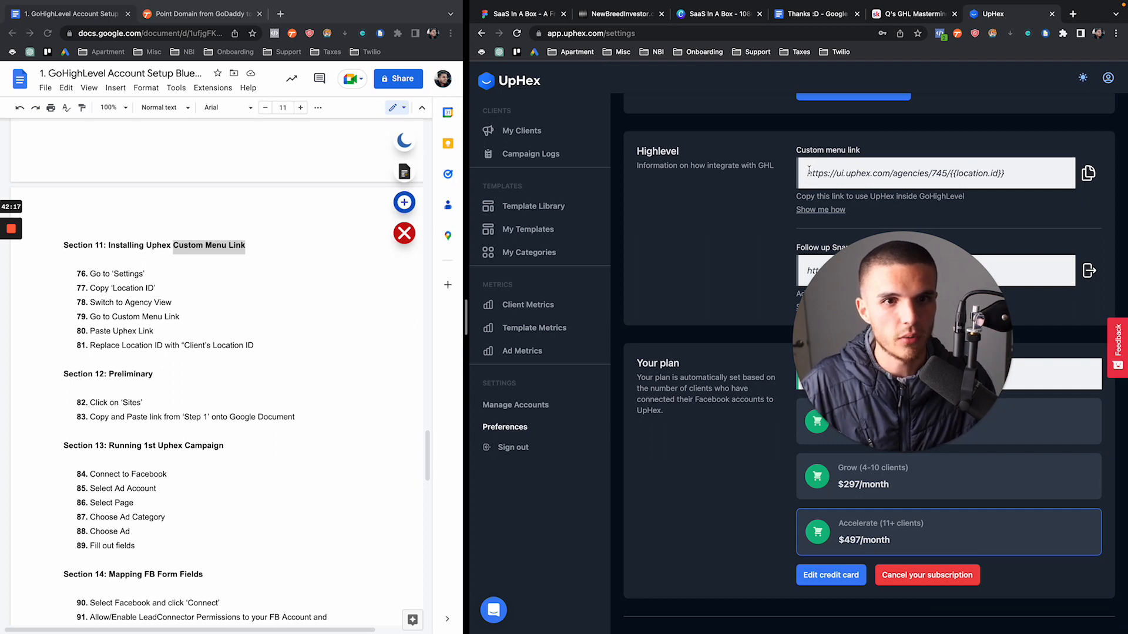
left_click_drag(809, 171, 1017, 179)
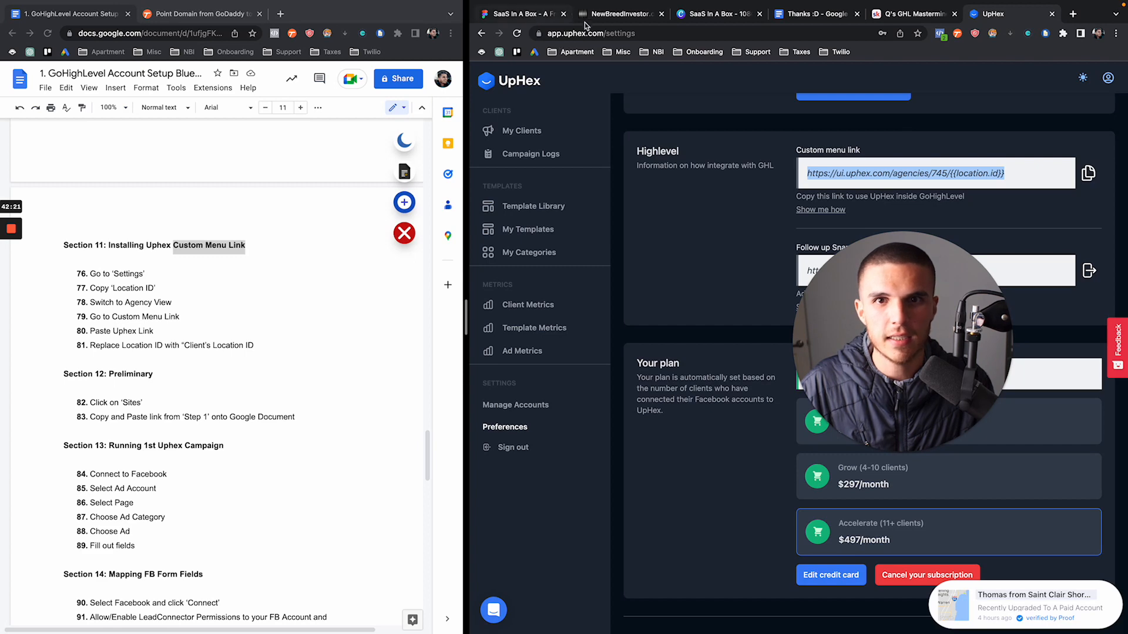
left_click(604, 18)
left_click_drag(864, 370, 957, 460)
Give the new menu link the facebook-square icon and the title Facebook Ads
left_click(662, 166)
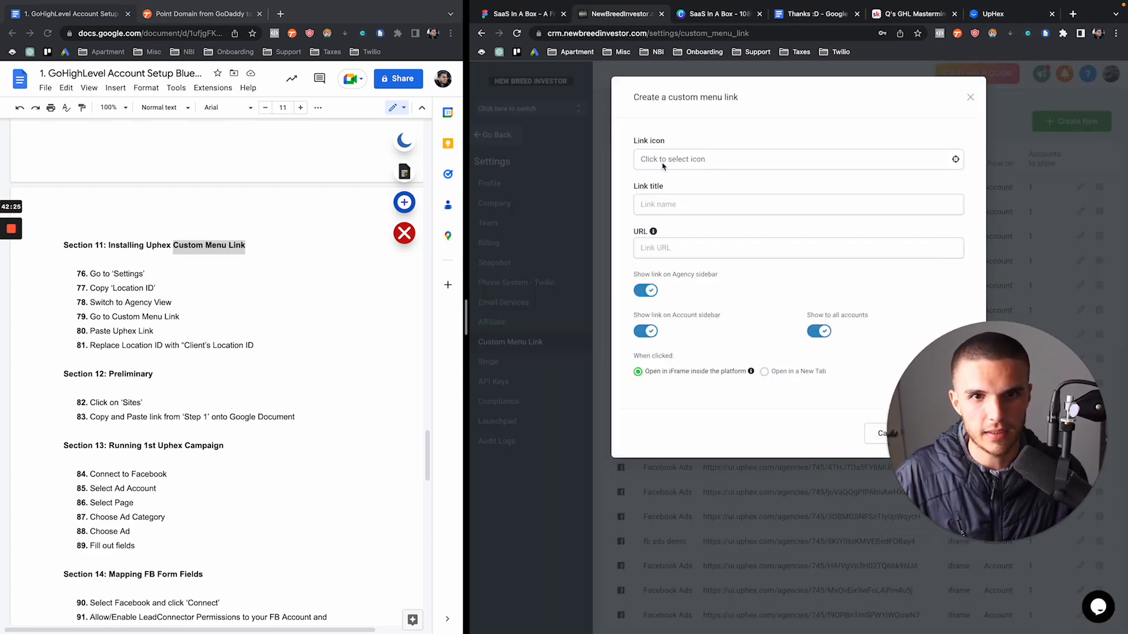
left_click(693, 160)
left_click(682, 160)
left_click(704, 183)
type("facebook")
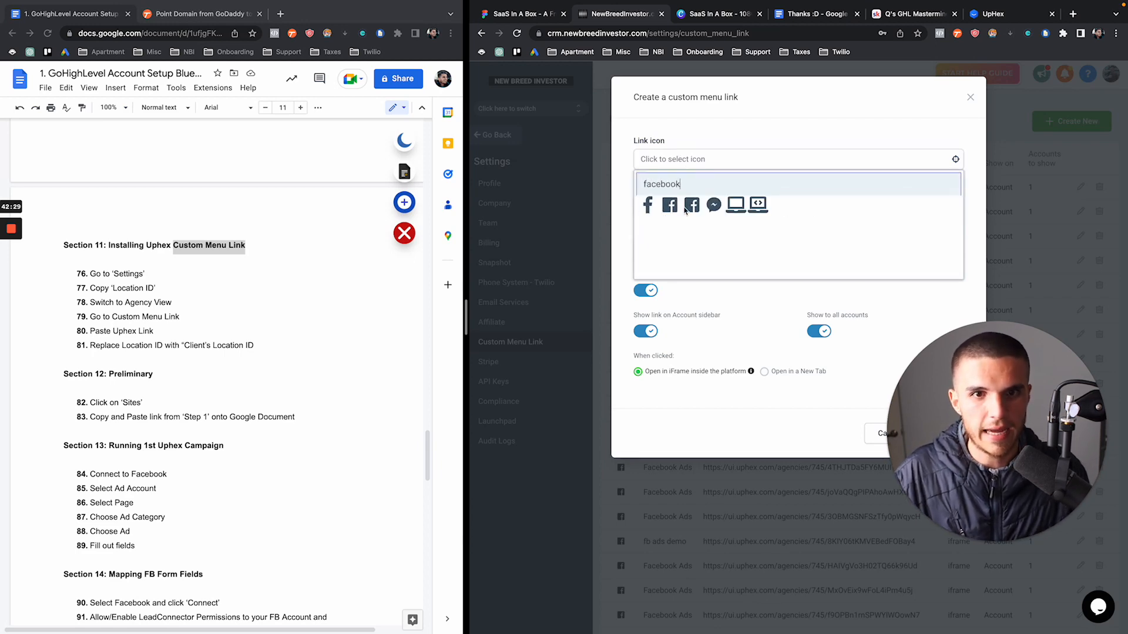
left_click(686, 209)
left_click(692, 212)
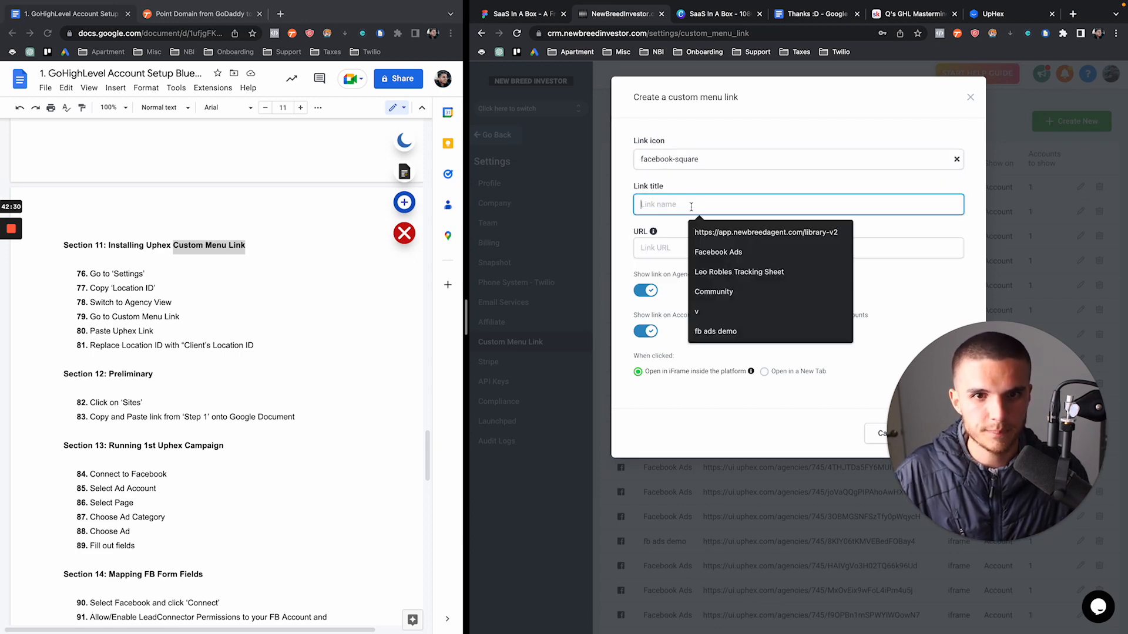
left_click(728, 252)
left_click(728, 254)
key("Down")
key("Down")
key("Down")
key("Down")
key("Down")
key("Down")
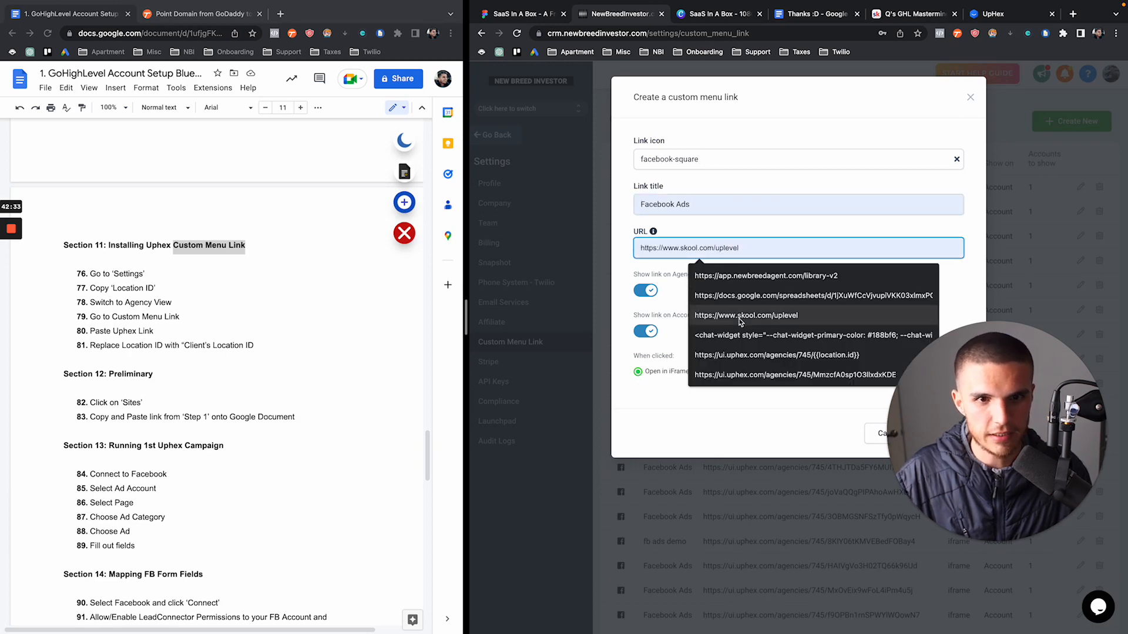
key("Return")
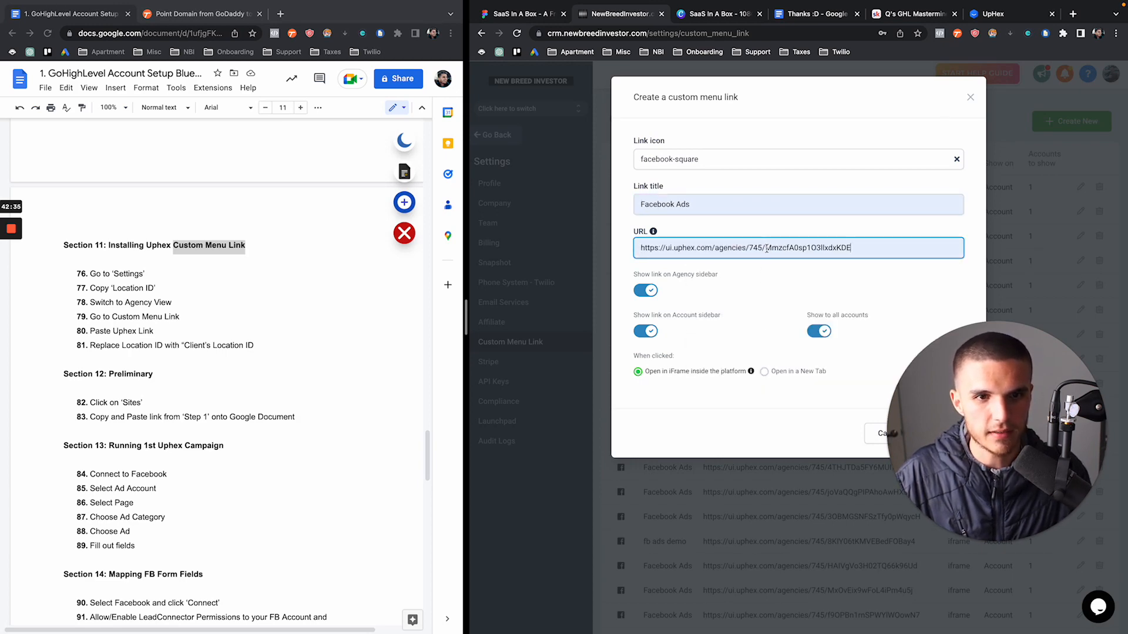
left_click_drag(766, 248, 851, 247)
key("BackSpace")
key("BackSpace")
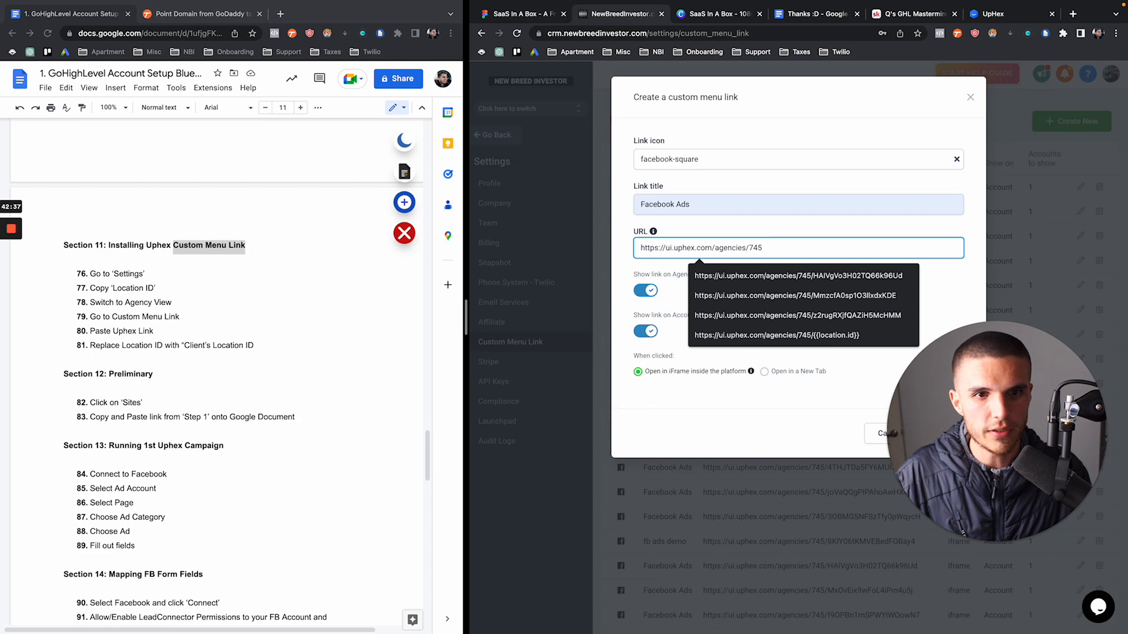
left_click_drag(932, 476, 566, 476)
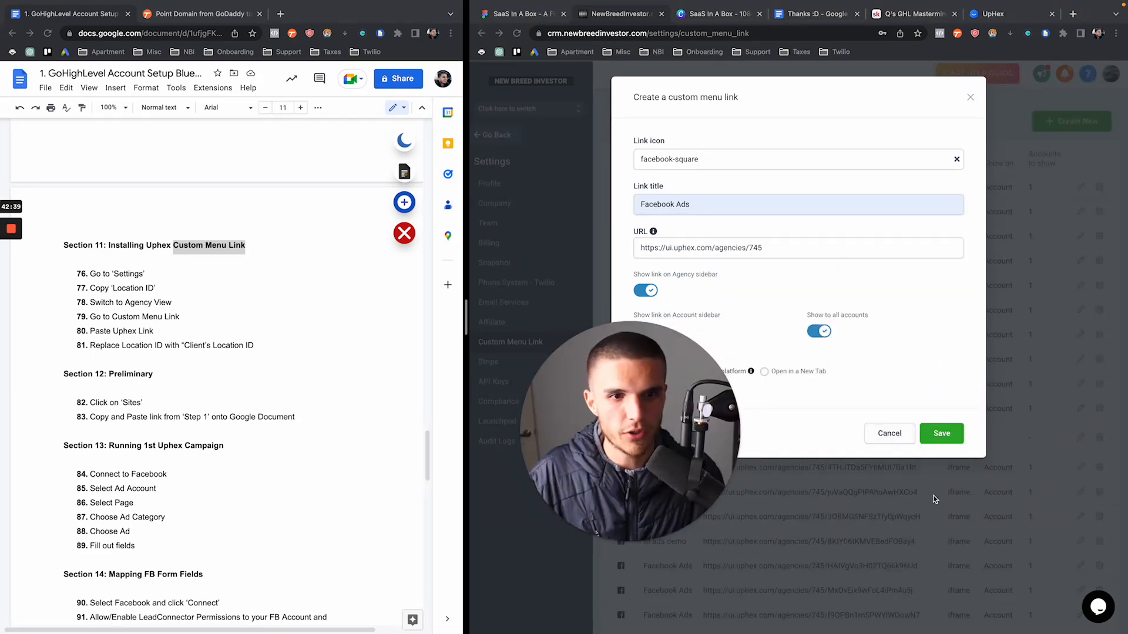
left_click(772, 249)
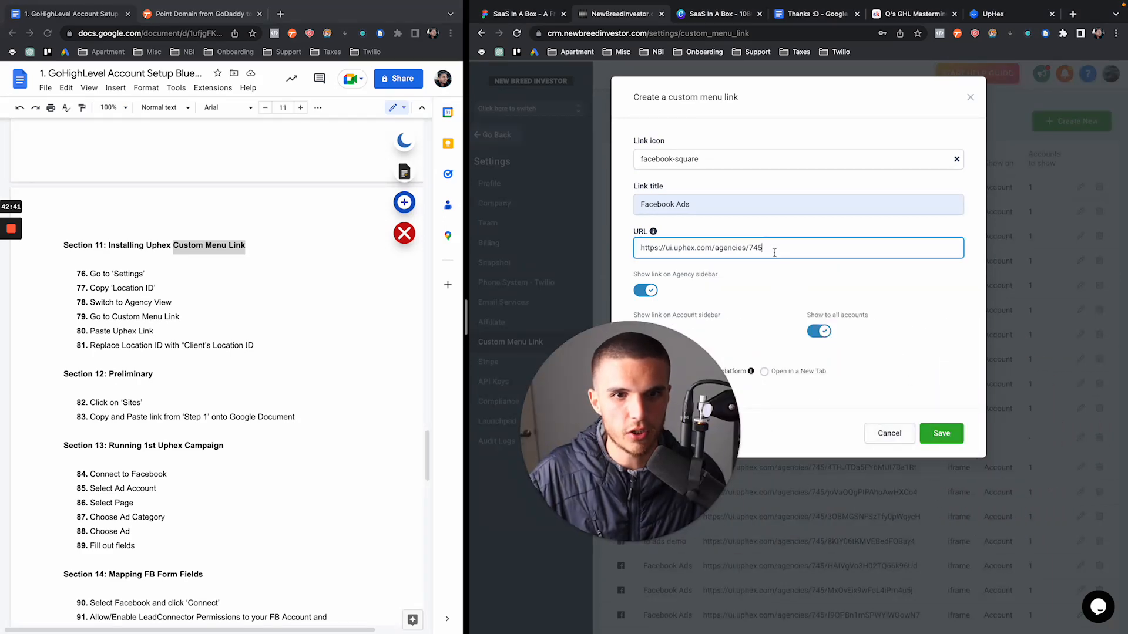
type("/")
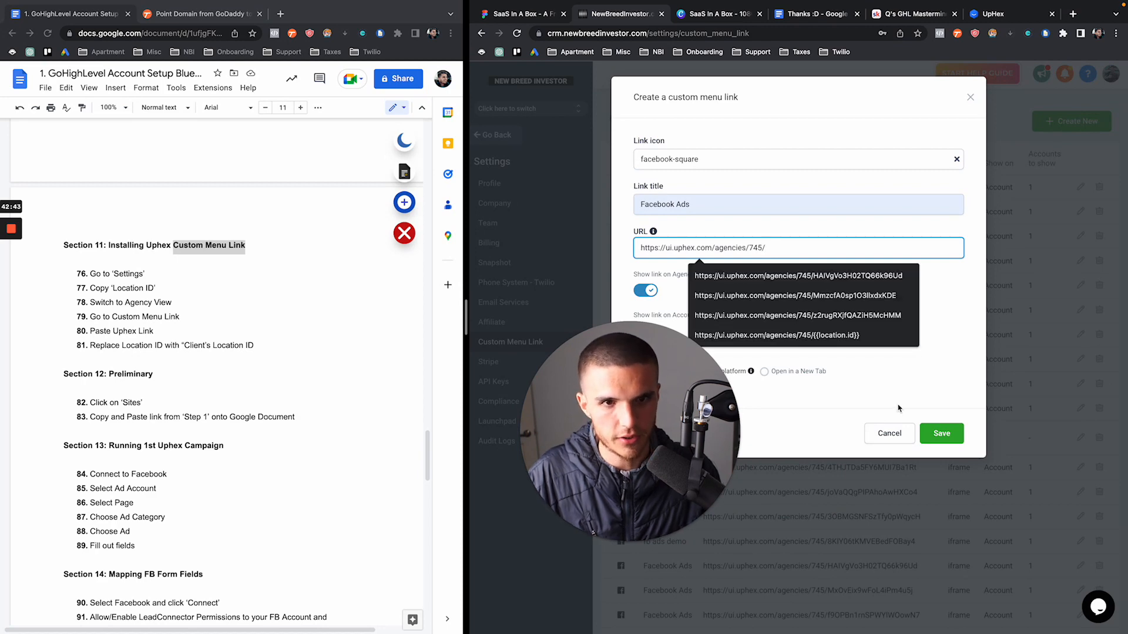
type("locationid")
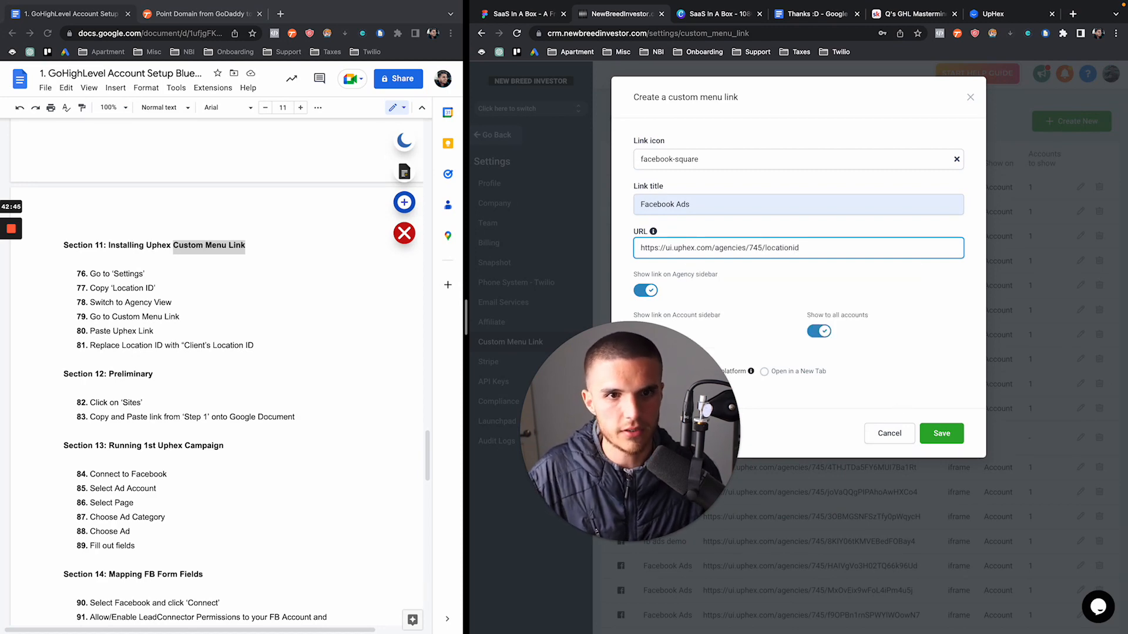
left_click(941, 434)
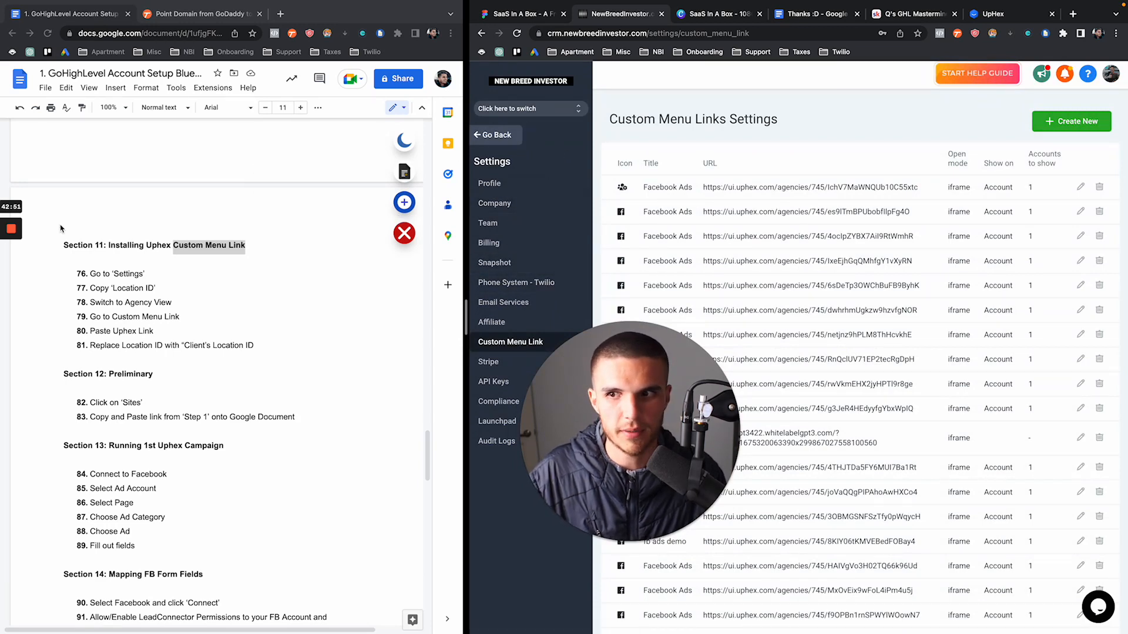
Check the Settings and Location ID checklist steps, then copy the Location ID from Business Profile
left_click(11, 273)
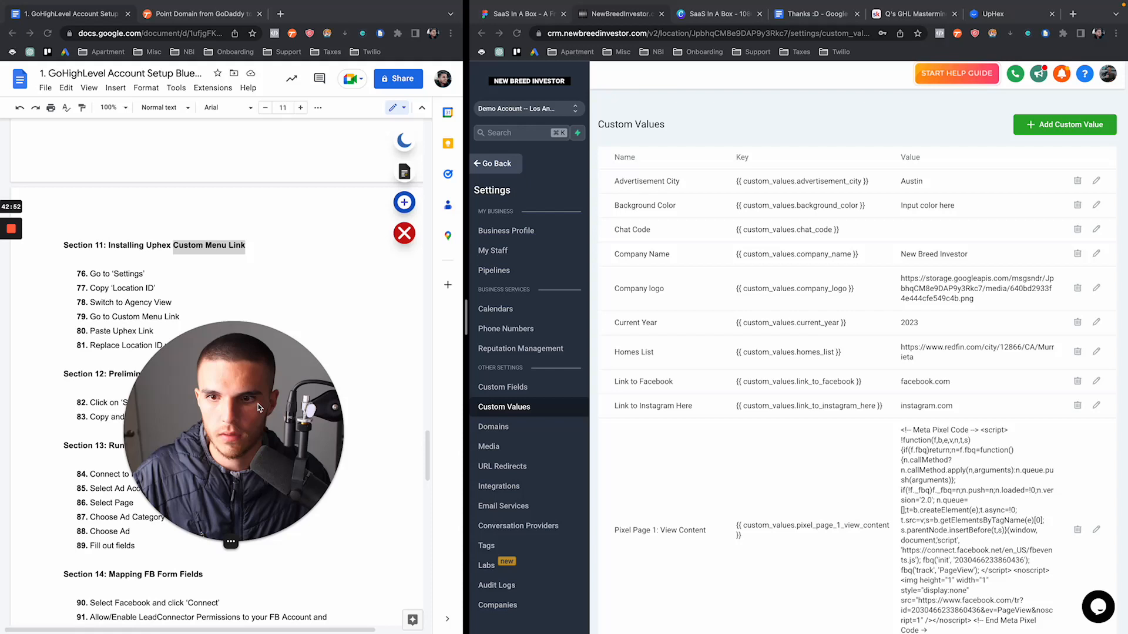
left_click_drag(258, 407, 405, 417)
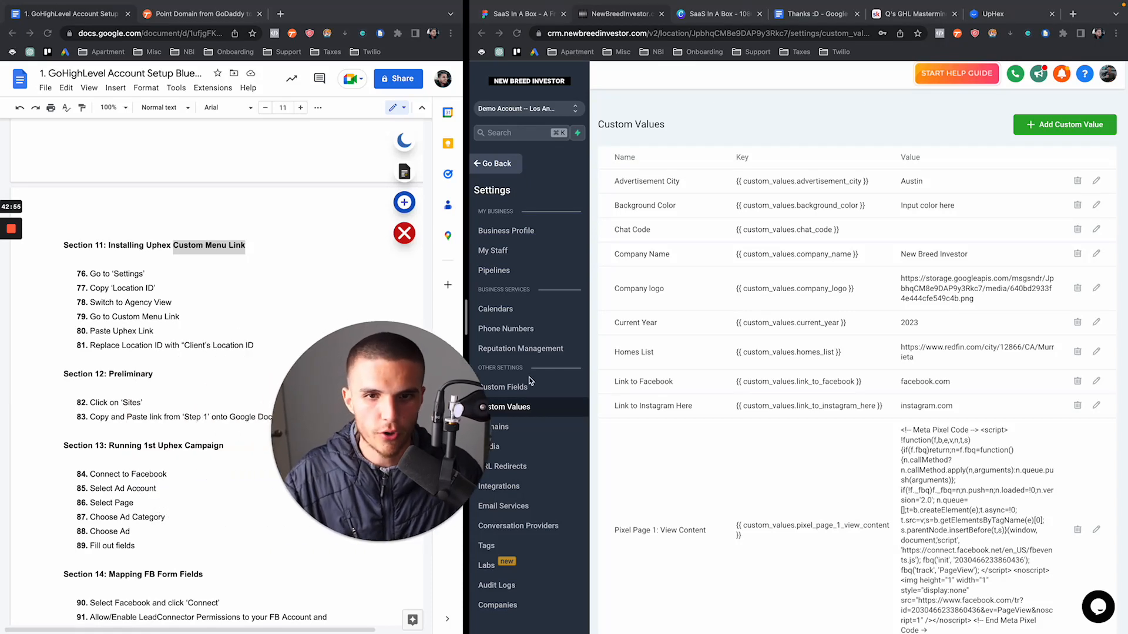
left_click(158, 301)
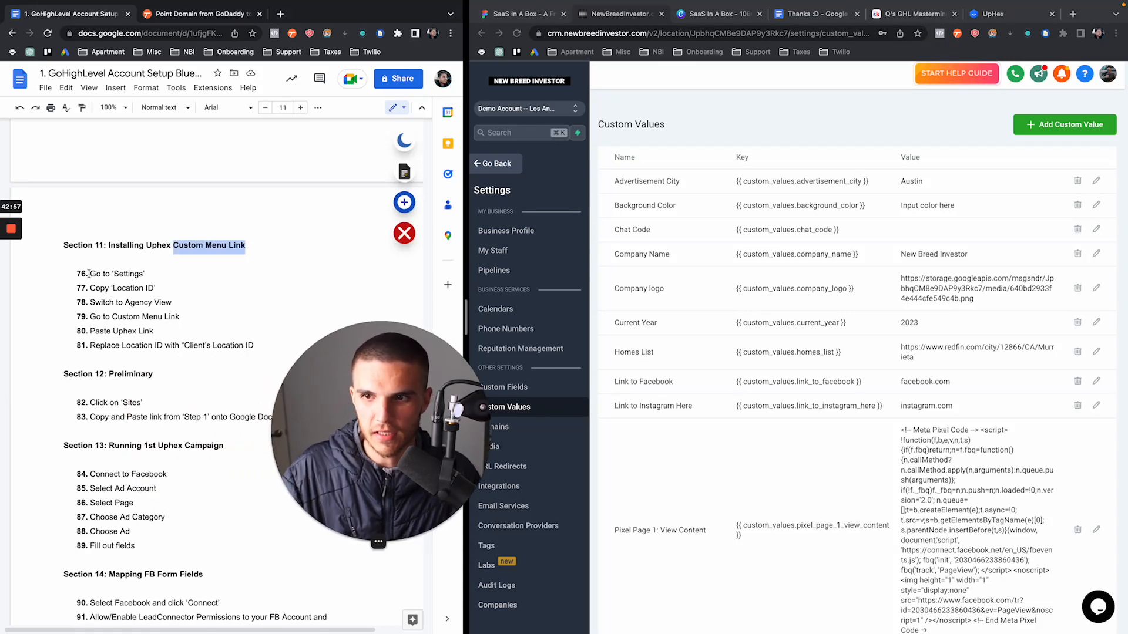
left_click_drag(89, 274, 163, 290)
left_click(162, 290)
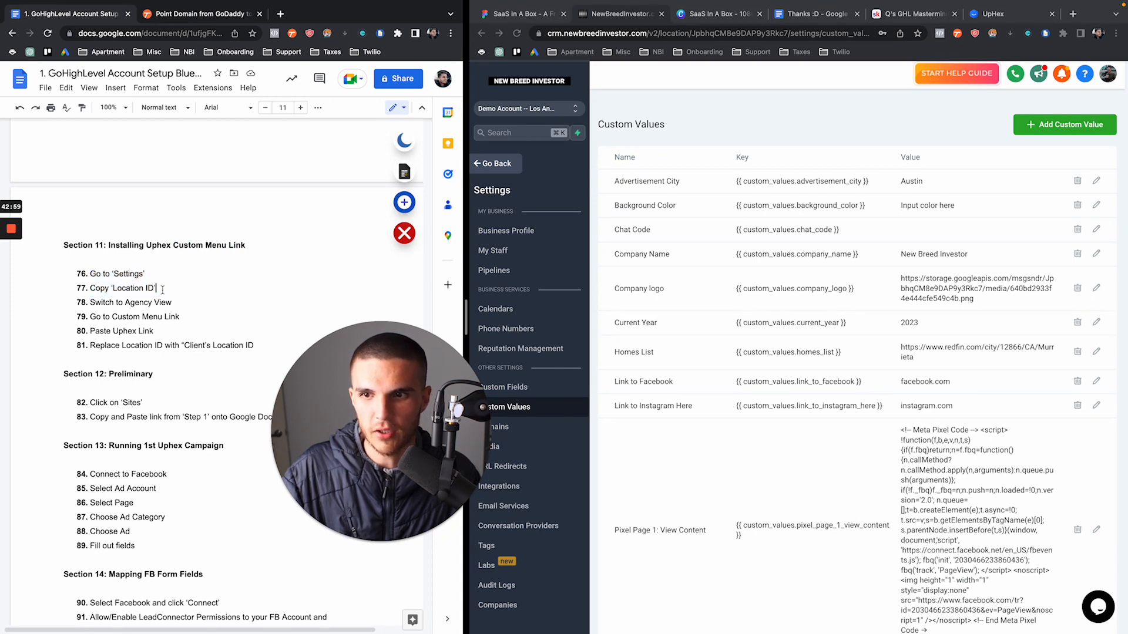
left_click(506, 230)
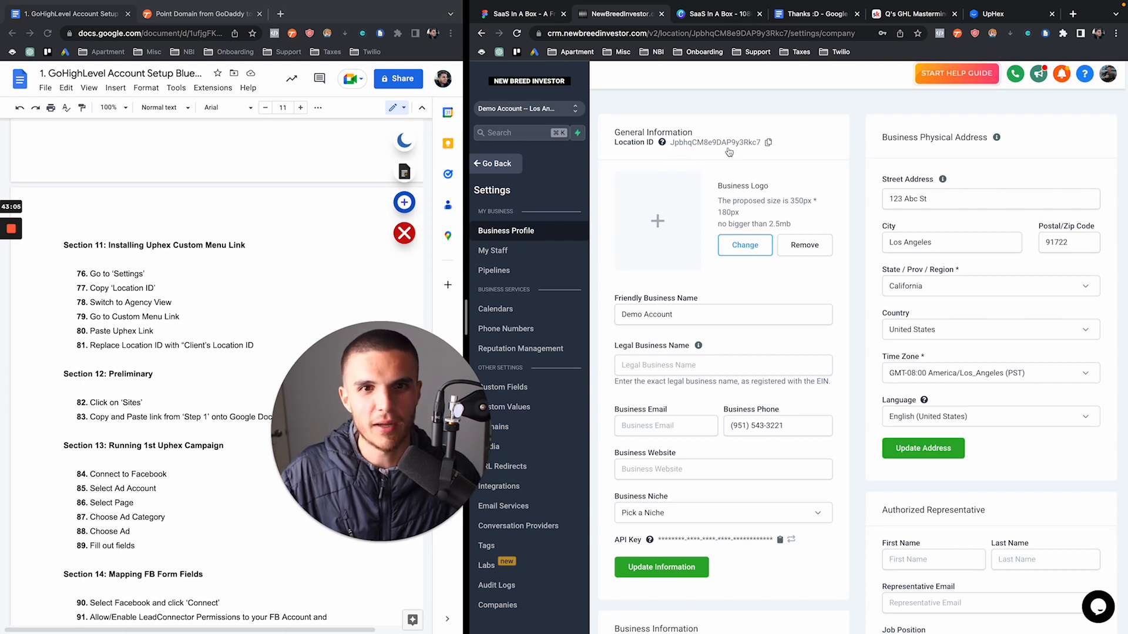
left_click(768, 142)
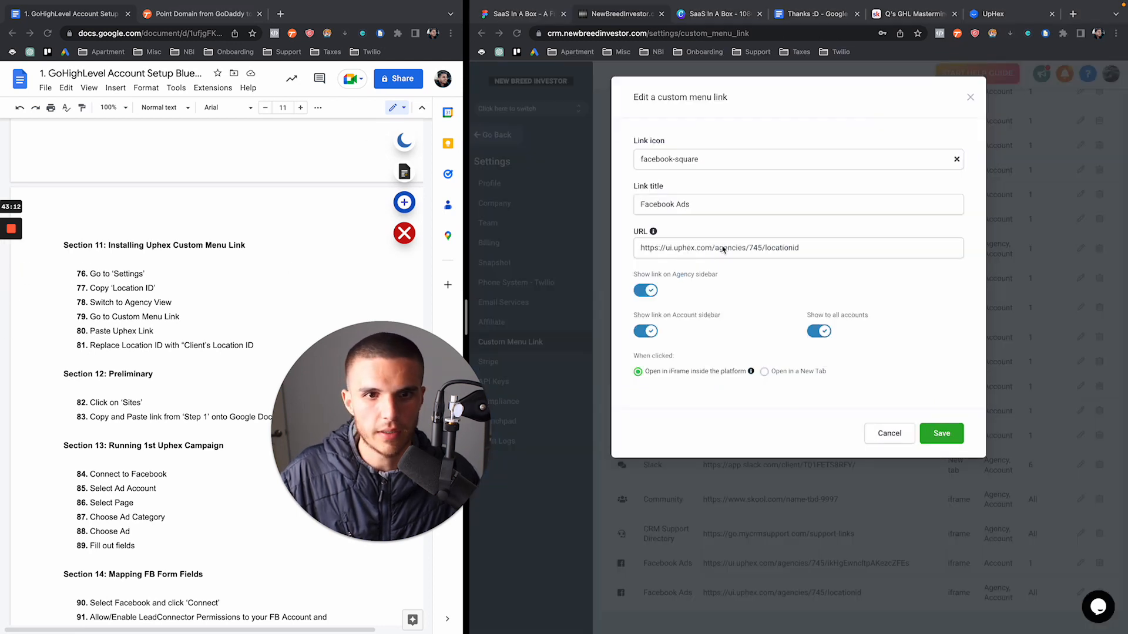
Replace the locationid placeholder in the Facebook Ads link URL with the copied Location ID
left_click(770, 252)
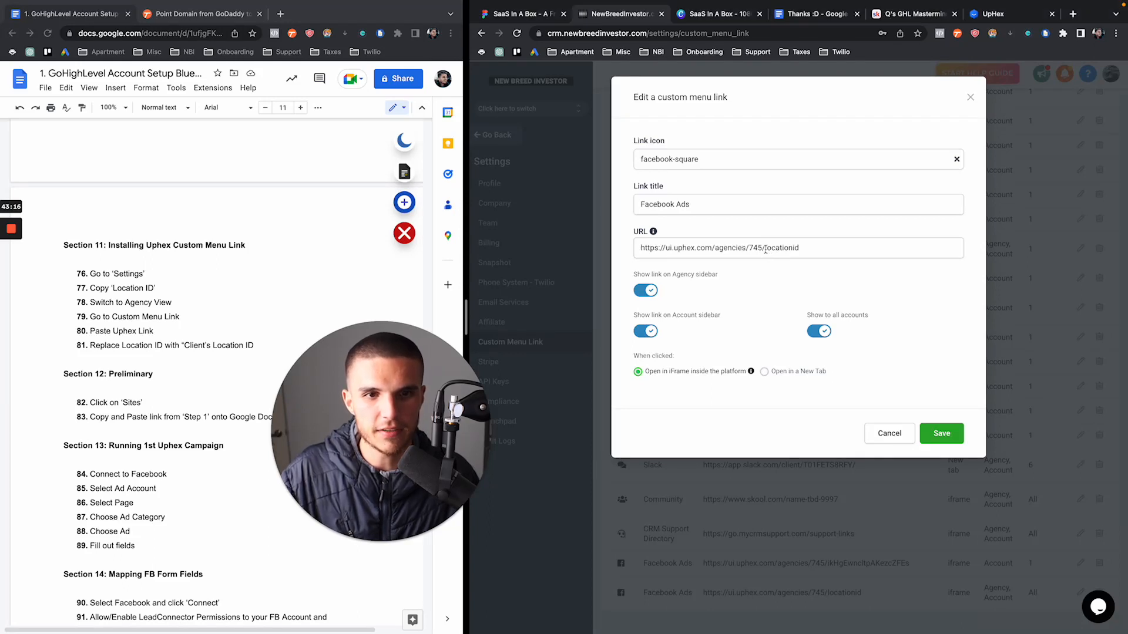
double_click(766, 247)
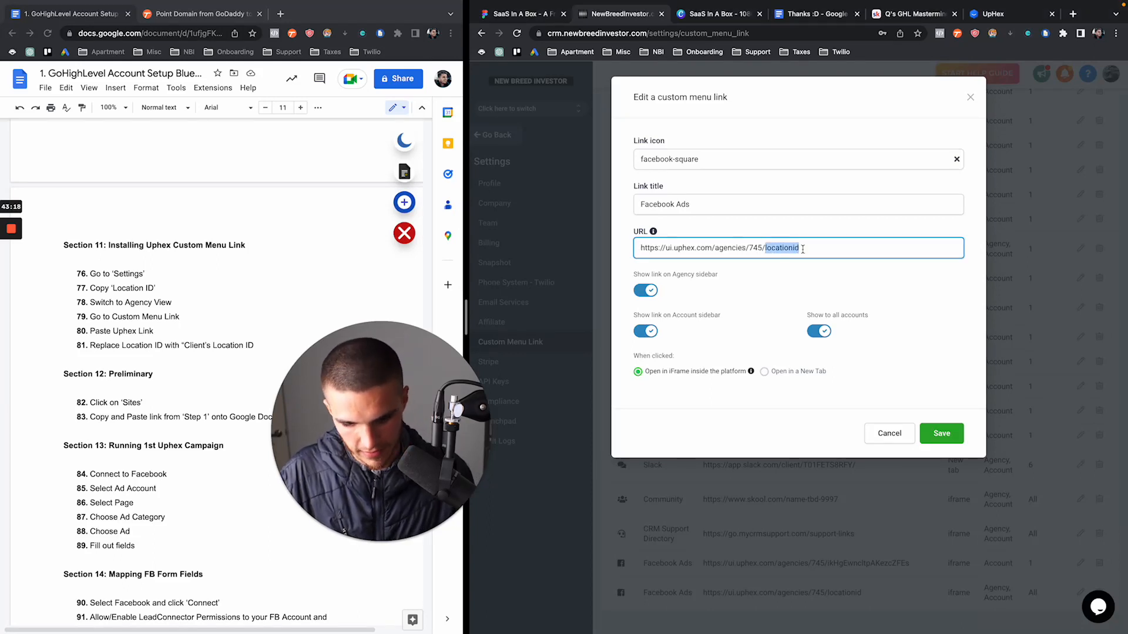
key("ctrl+v")
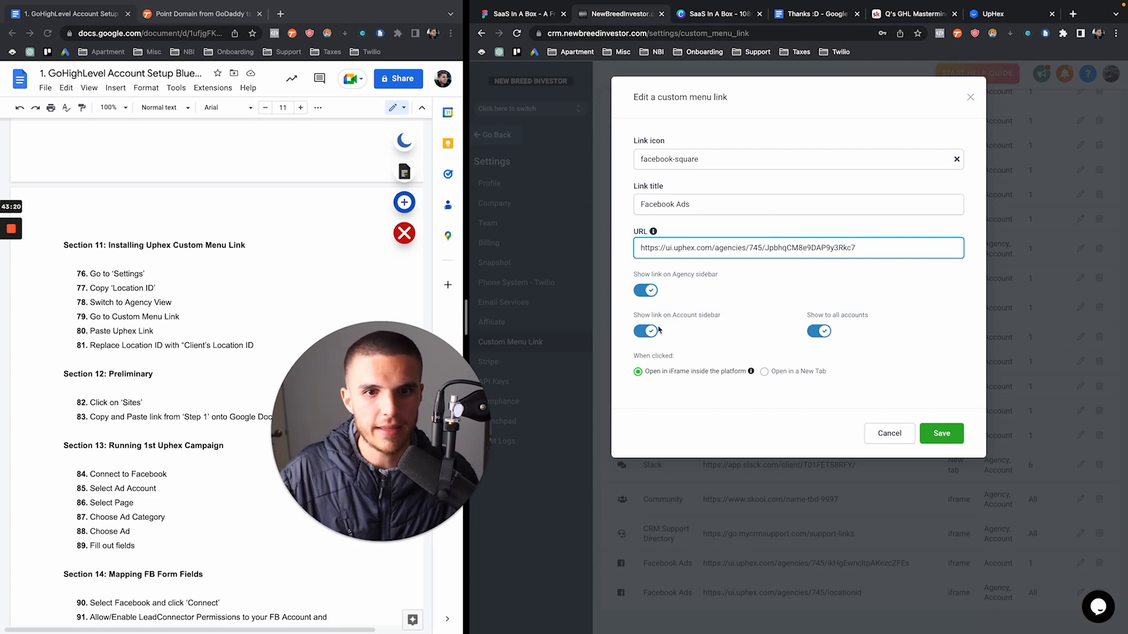
Hide the link from the agency sidebar, restrict it to Demo Account, and save it
left_click(652, 292)
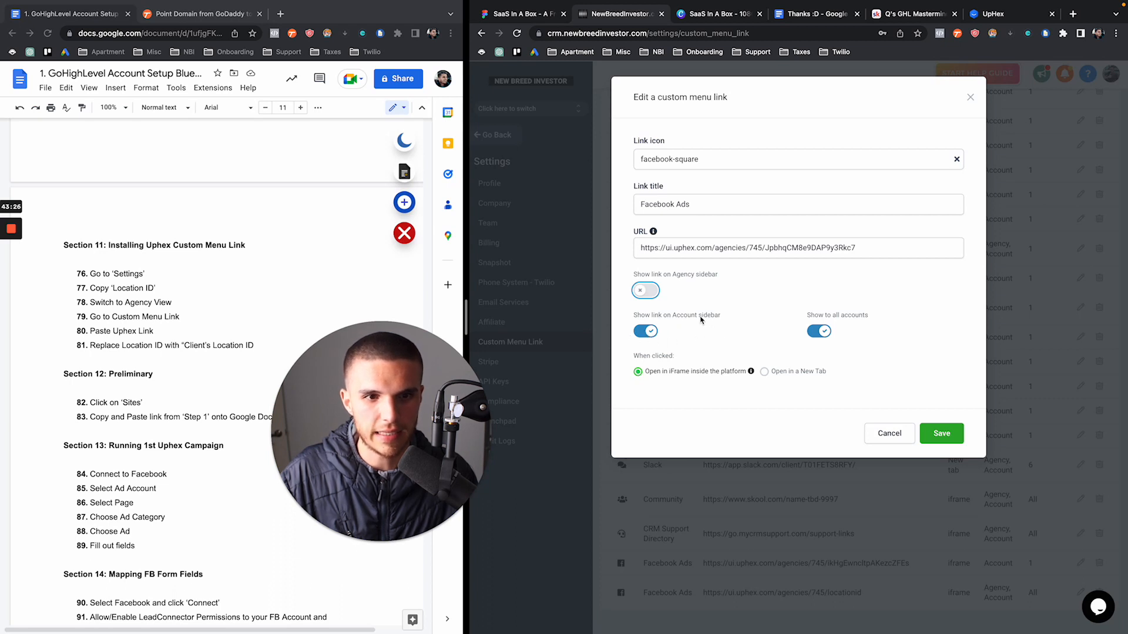
left_click(818, 330)
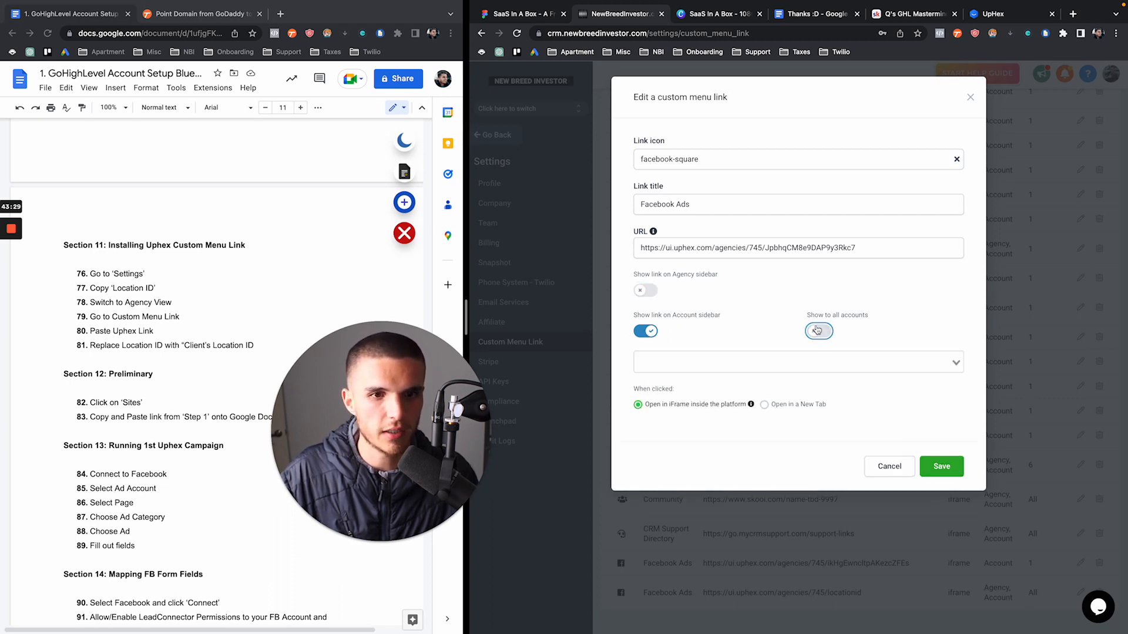
left_click(764, 359)
type("de")
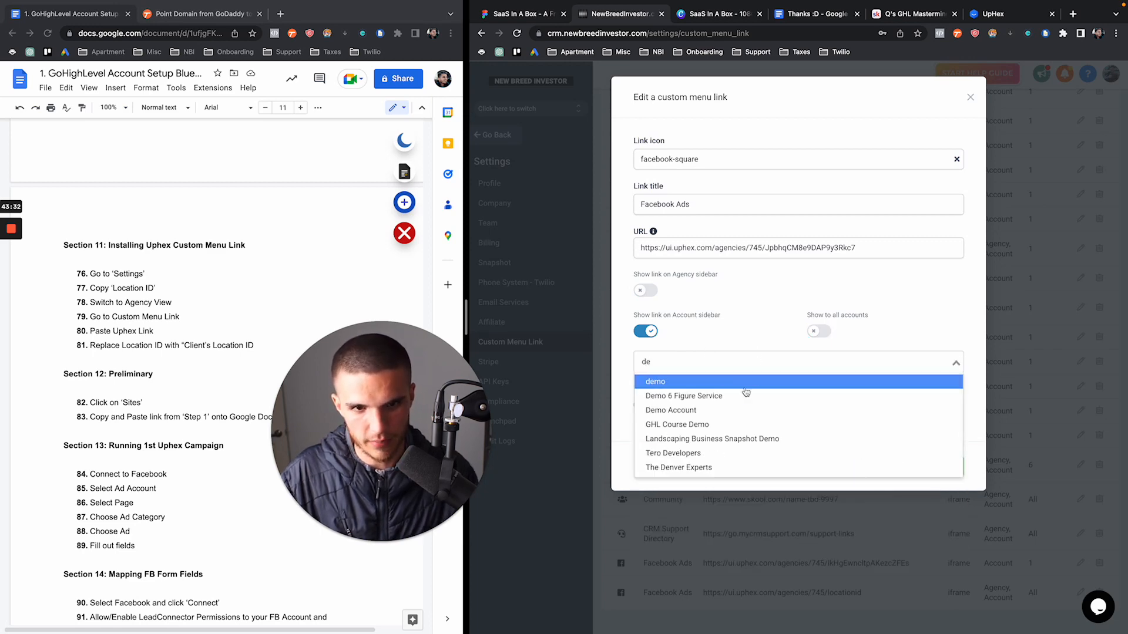
left_click(738, 412)
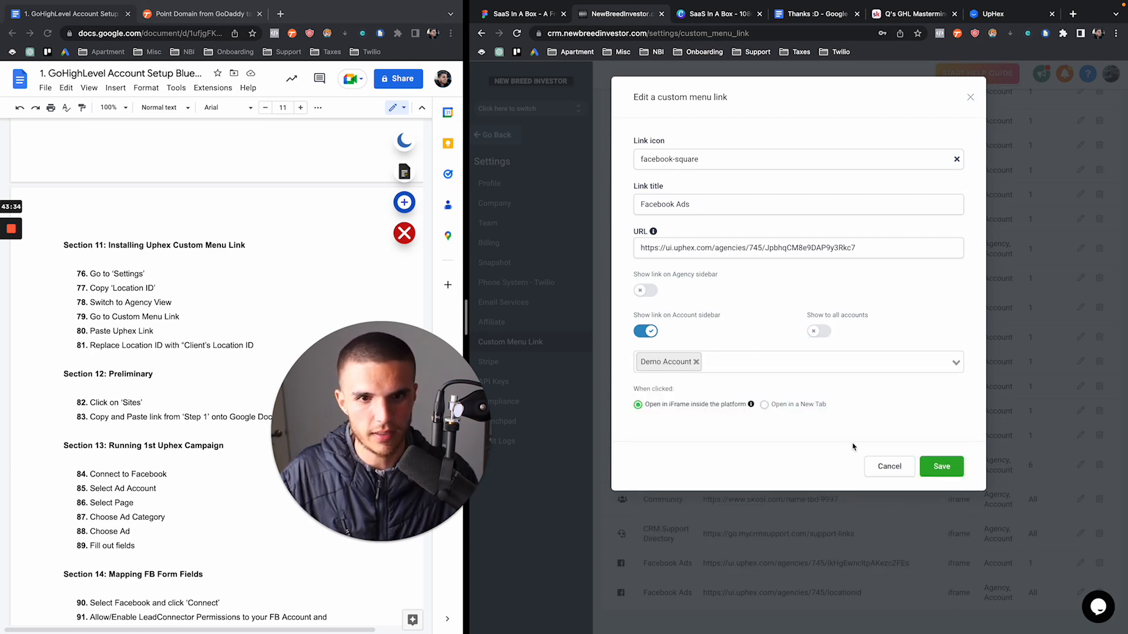
left_click(940, 467)
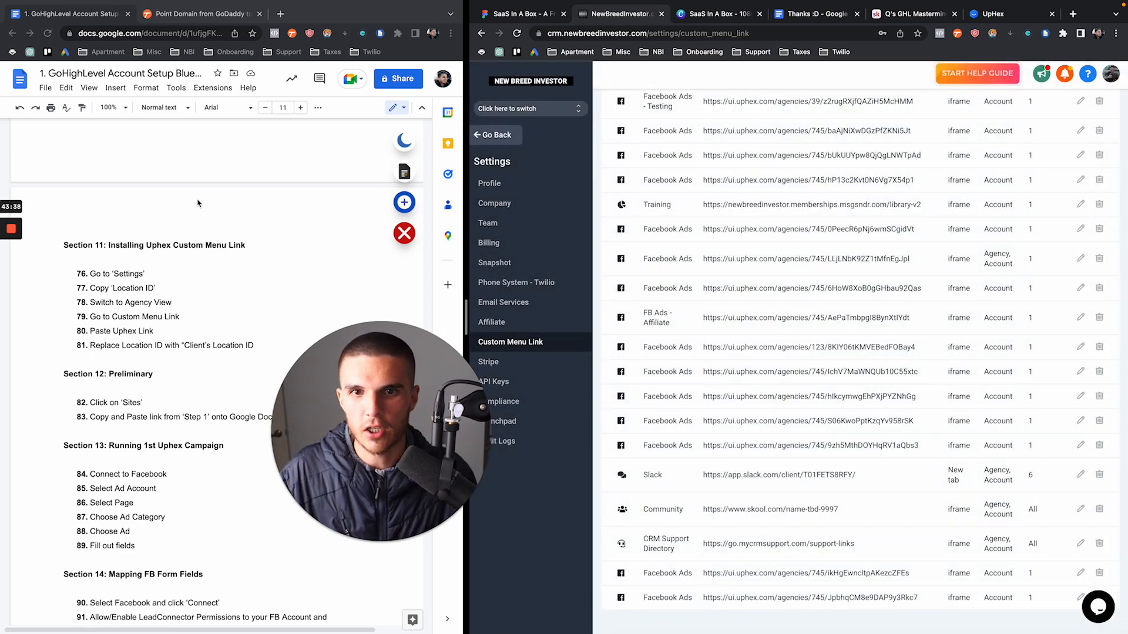
left_click(10, 268)
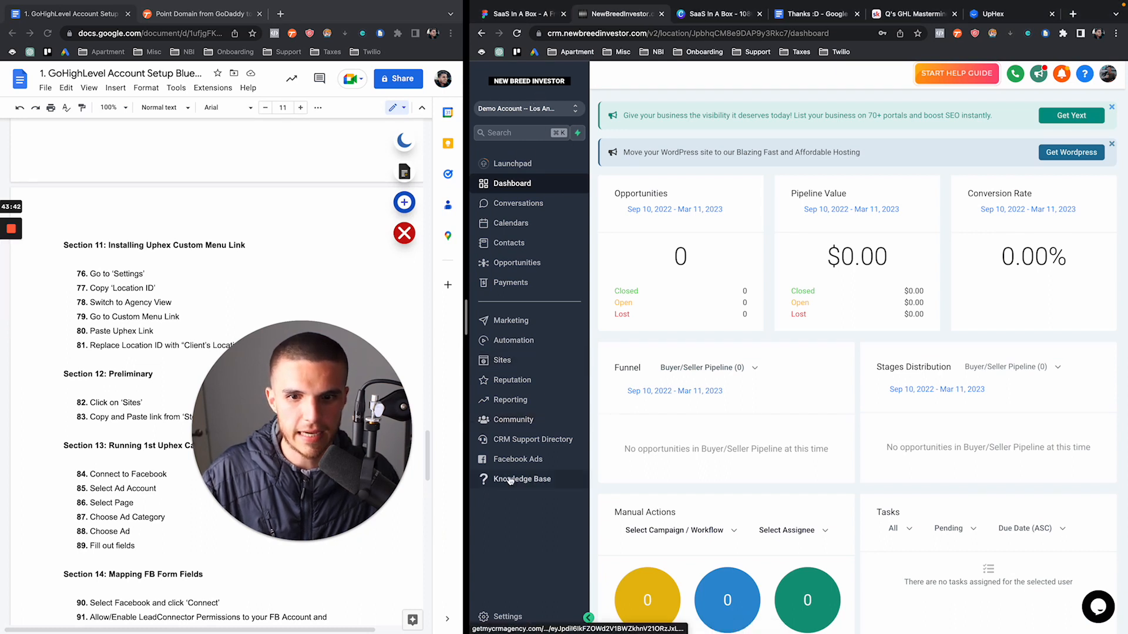
Open the Facebook Ads menu link in Demo Account to reach UpHex's Facebook Authorization sign-in
left_click(528, 466)
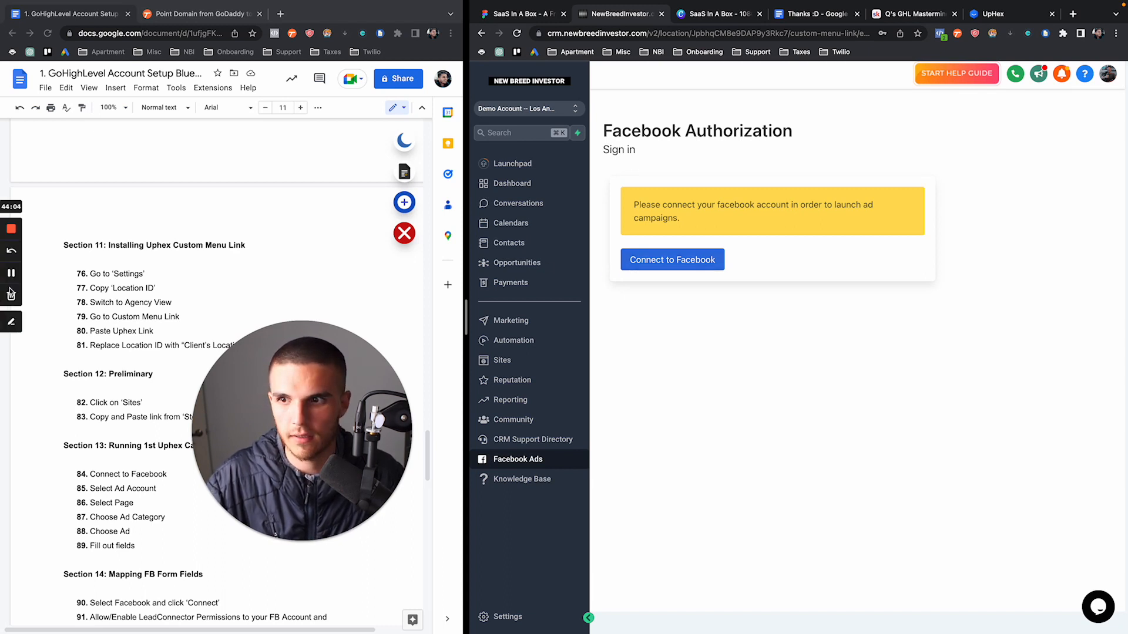
left_click(11, 276)
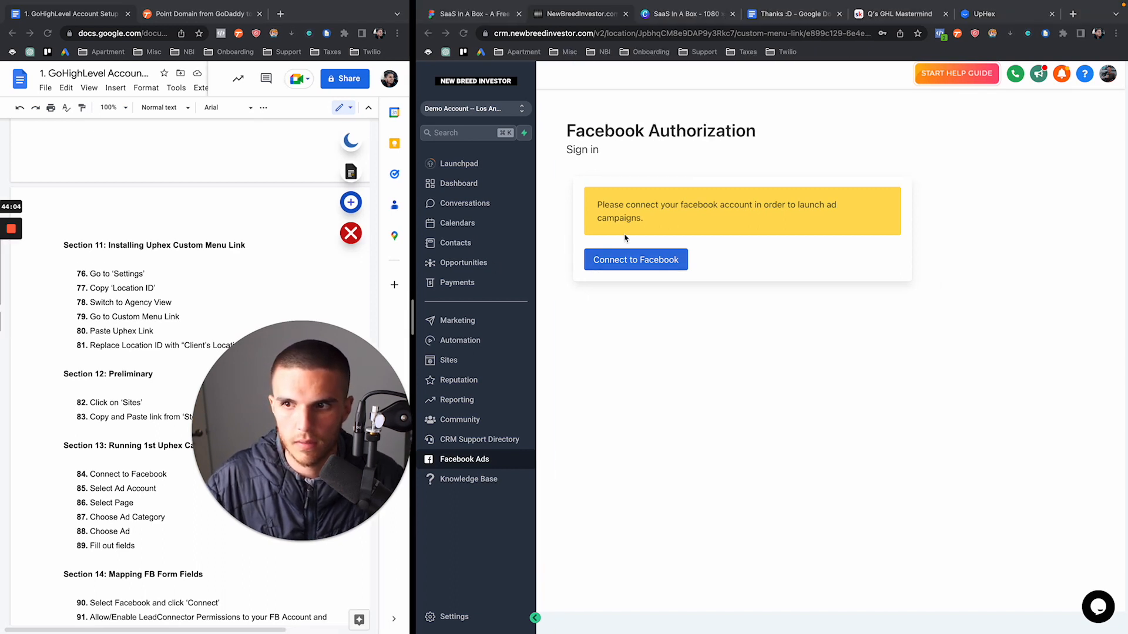
left_click(618, 217)
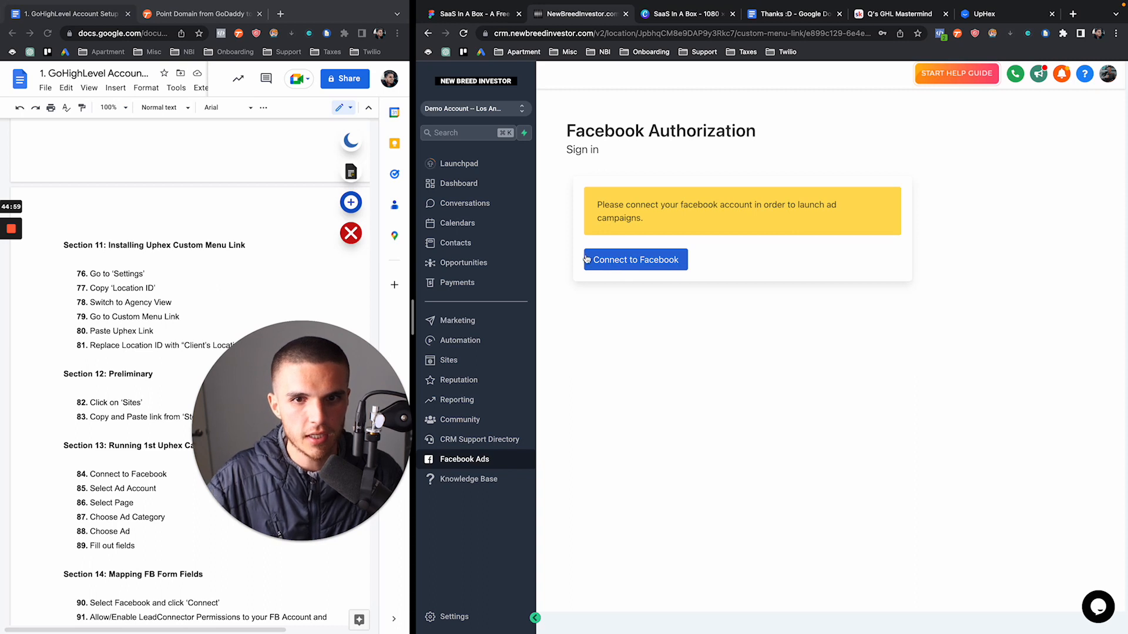
Reconnect Facebook using the saved account password, then save the default ad account and page
left_click(616, 258)
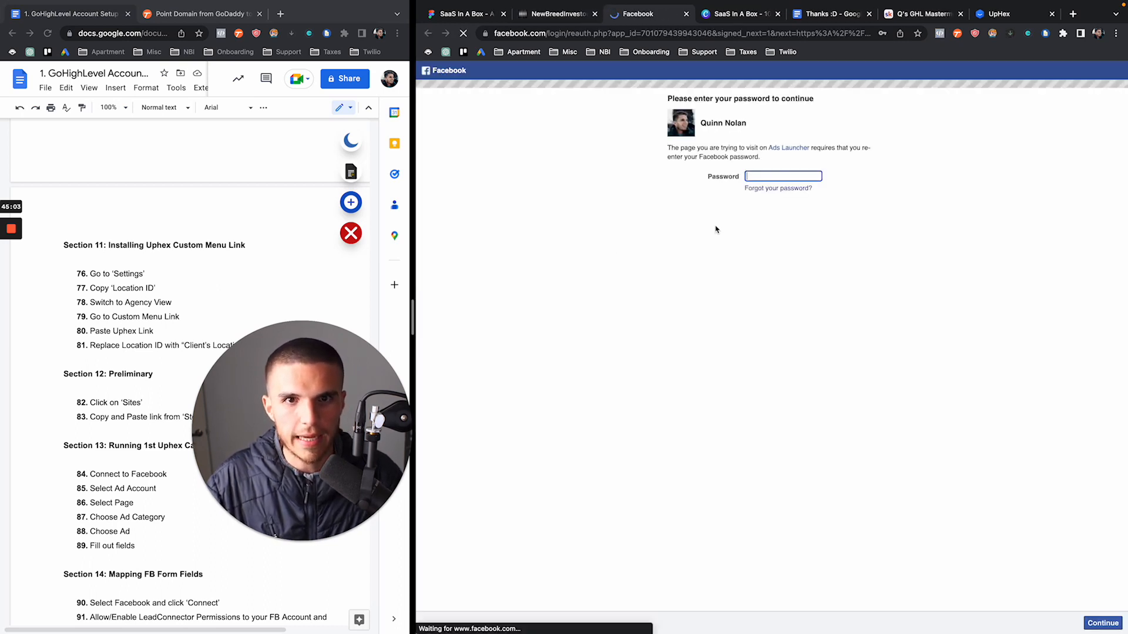
left_click(767, 172)
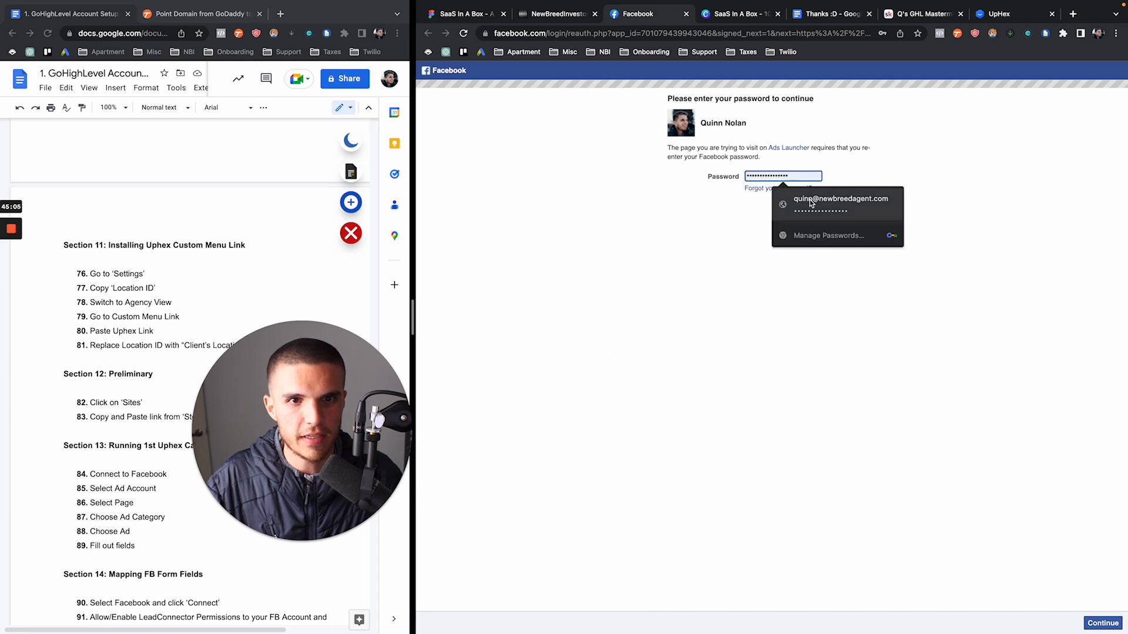
left_click(812, 203)
left_click(1099, 622)
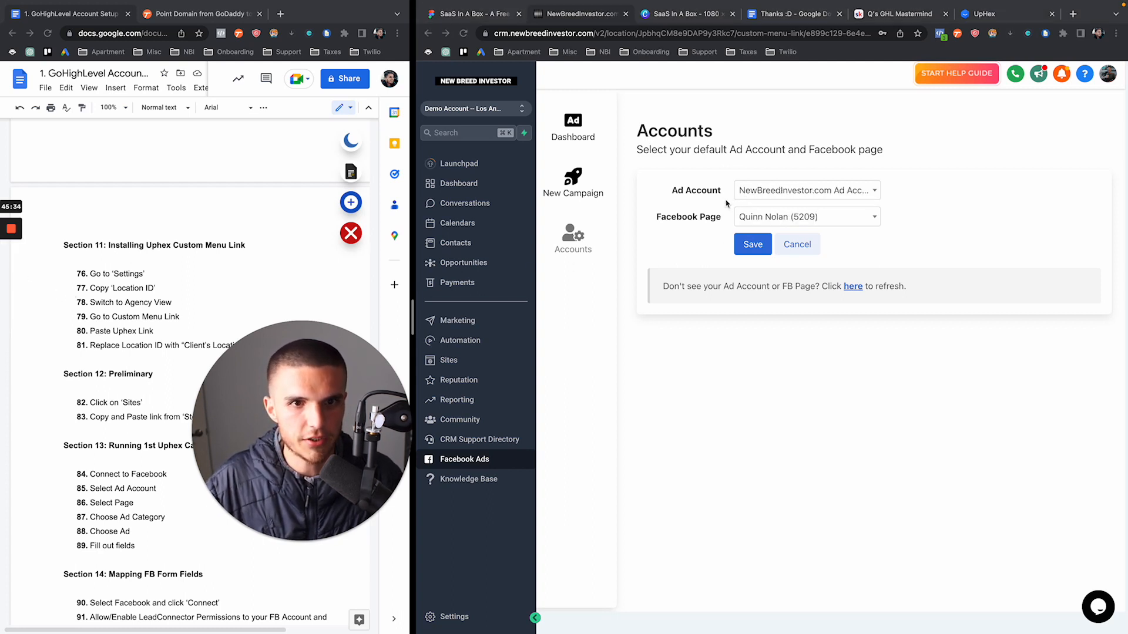
left_click(757, 247)
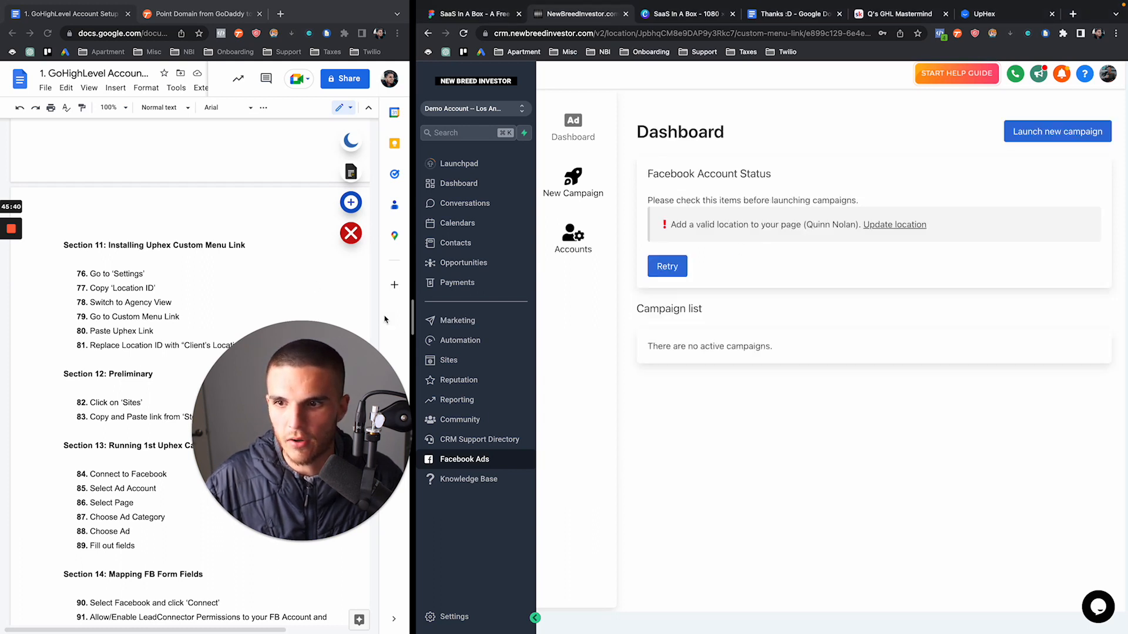
left_click_drag(414, 321, 532, 320)
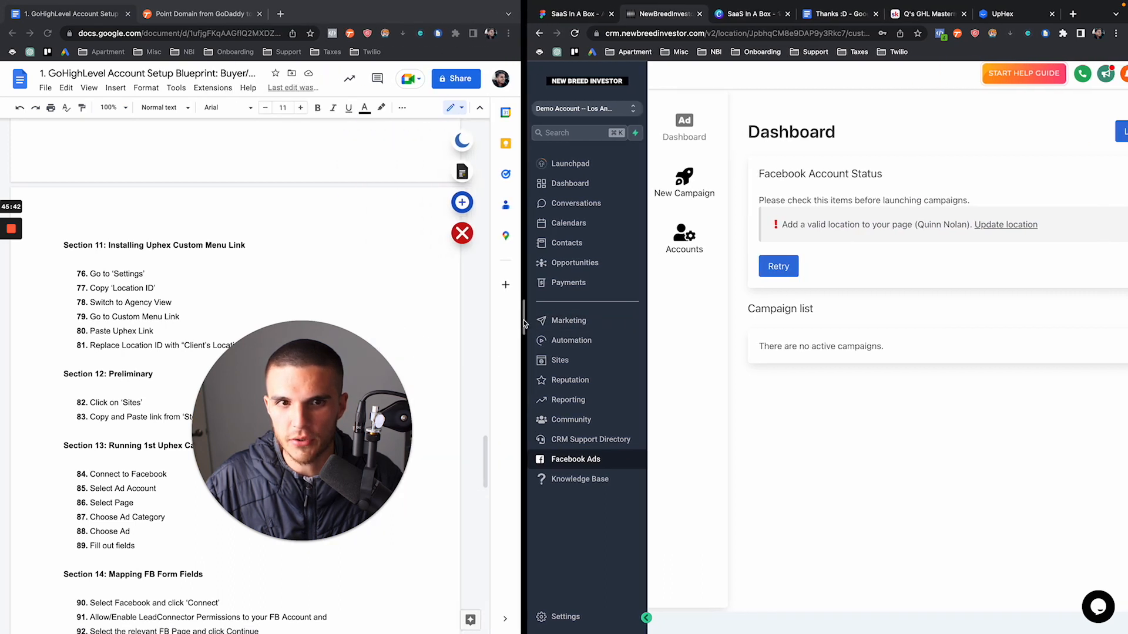
left_click_drag(333, 404, 465, 405)
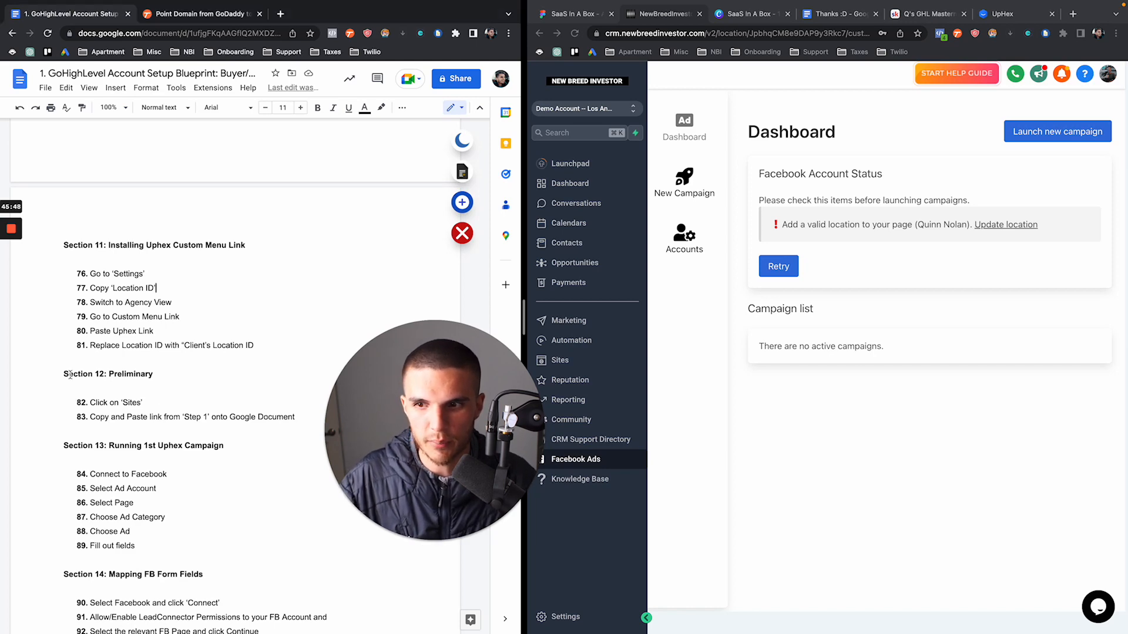
left_click_drag(63, 374, 154, 375)
scroll(154, 375, "down", 5)
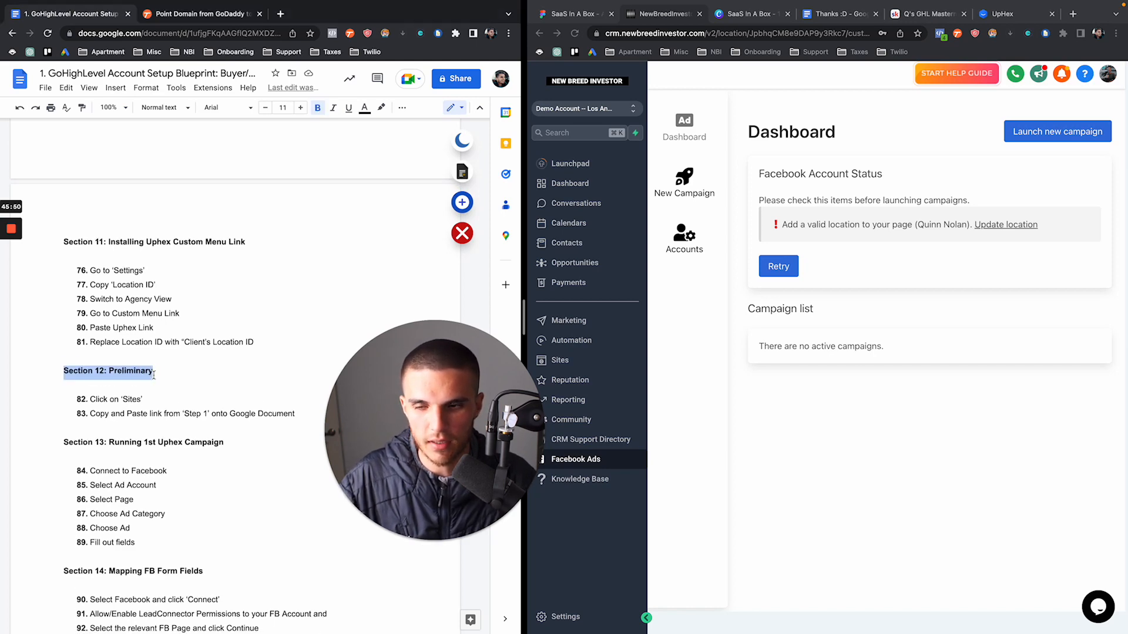
left_click_drag(400, 407, 357, 407)
left_click(758, 315)
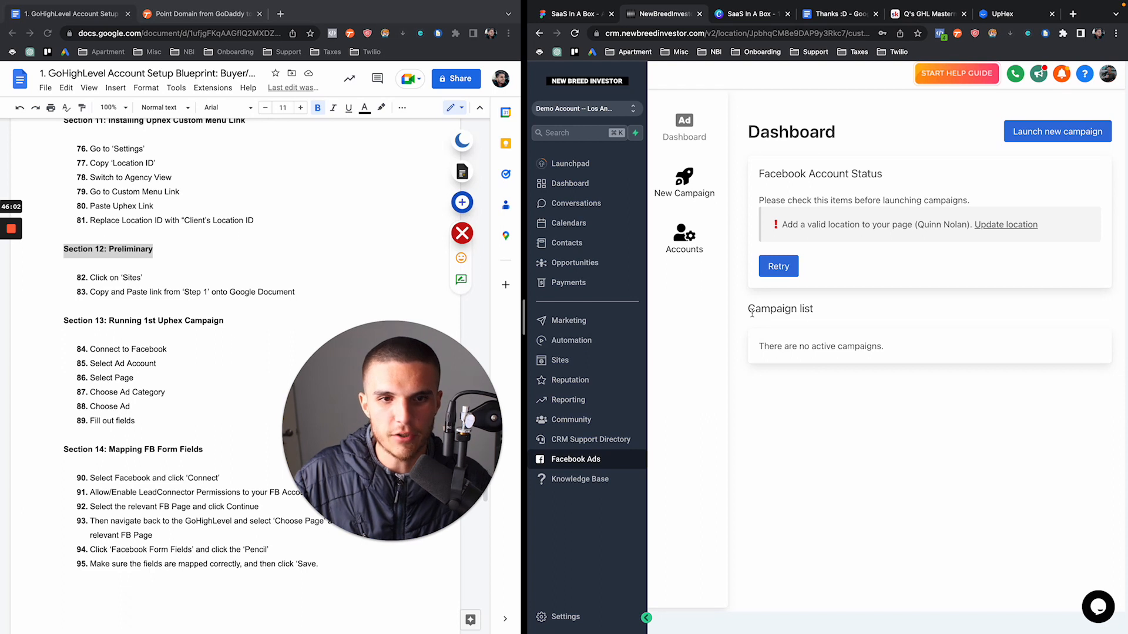
Open the Buyer/Seller Funnel's survey page live in a new tab and copy its URL
left_click(567, 360)
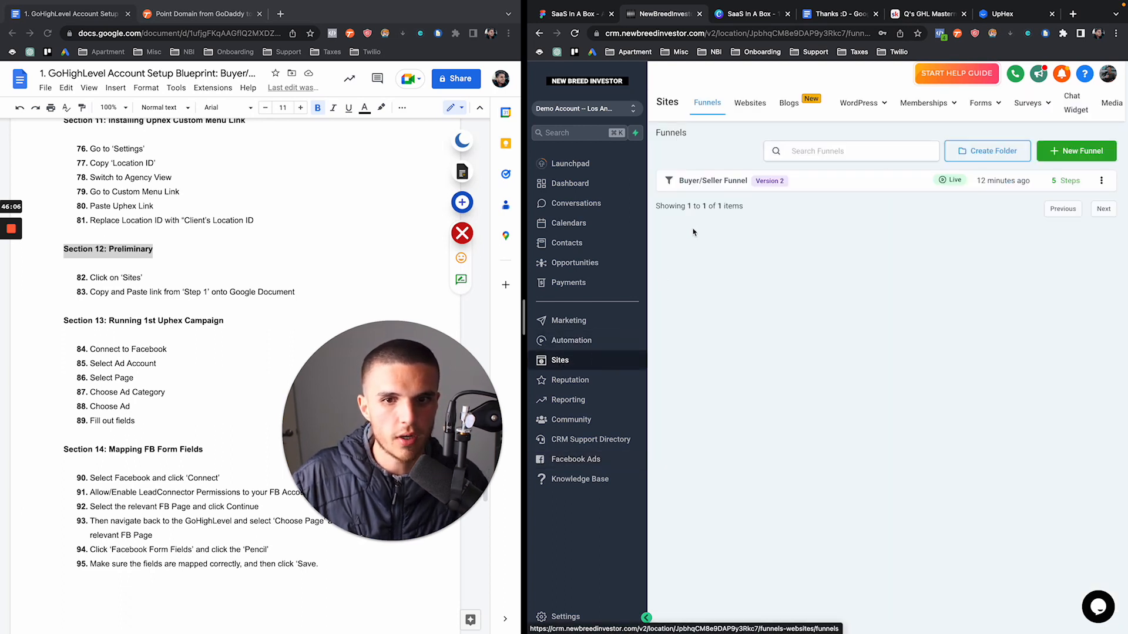
left_click(703, 187)
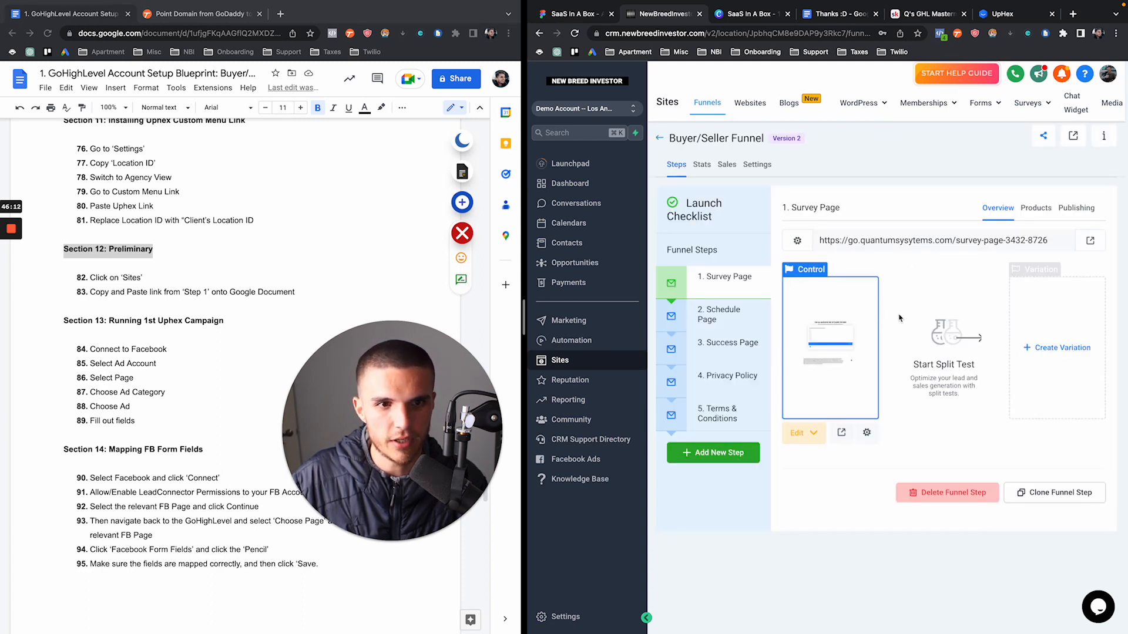
left_click(1090, 241)
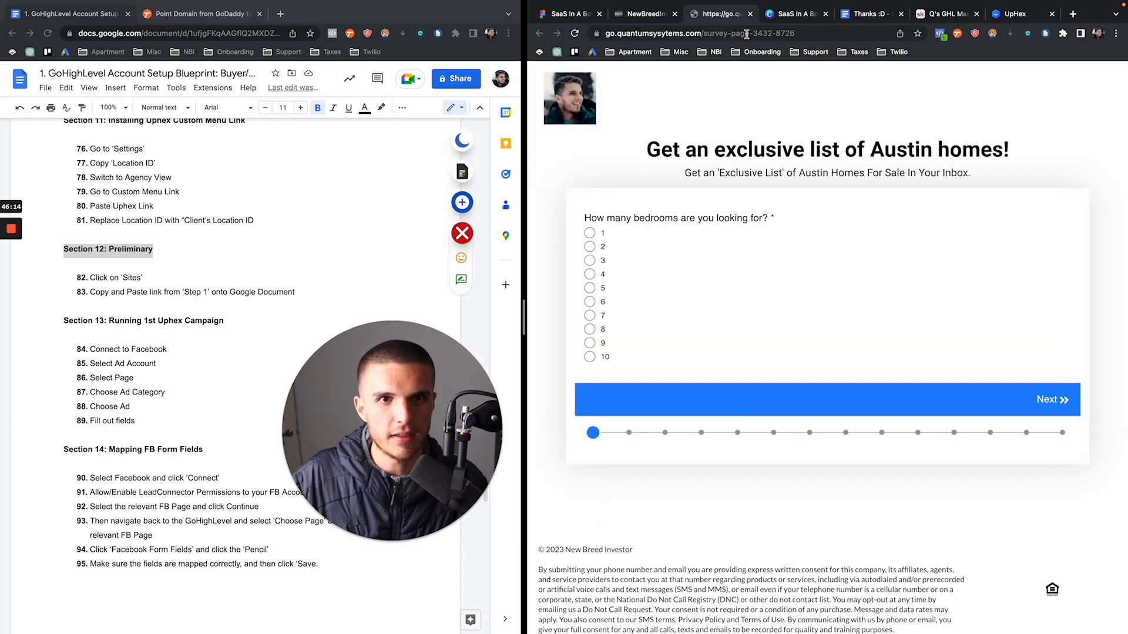
left_click(746, 34)
key("super+c")
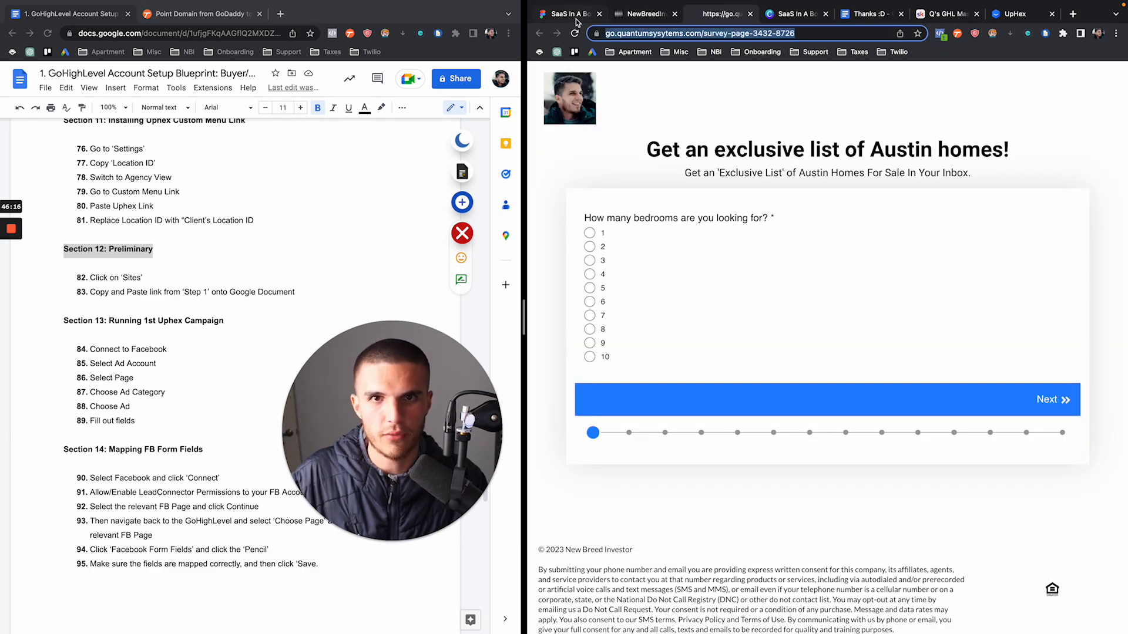
Paste the survey page URL as new item 84 after step 83 in the setup document
left_click(299, 292)
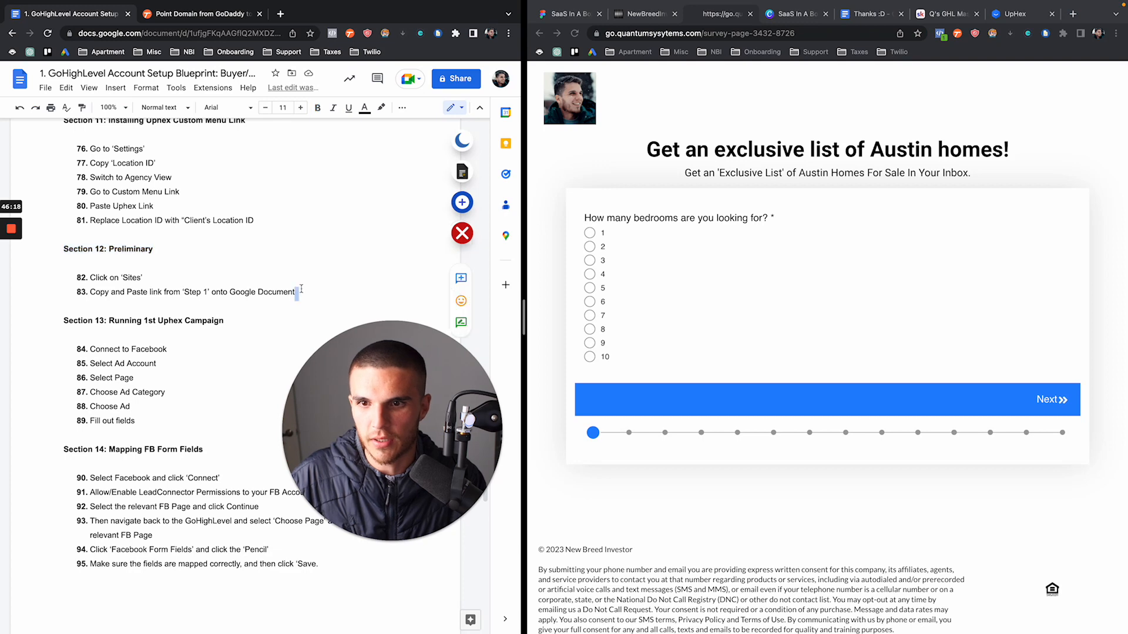
key("Return")
key("super+v")
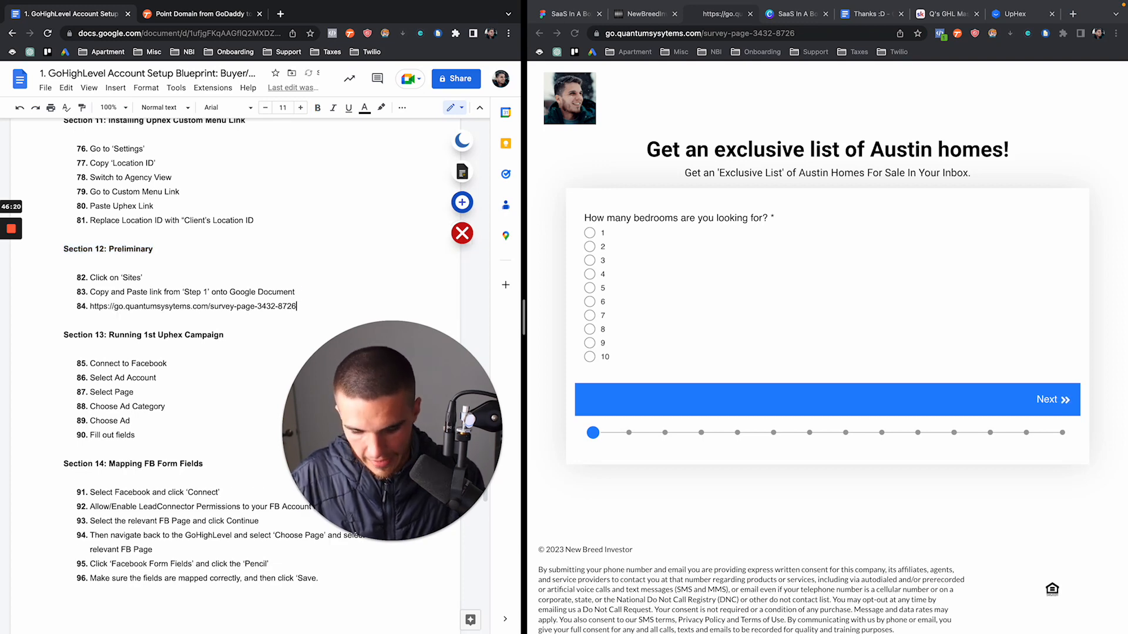
left_click(643, 16)
left_click(590, 15)
left_click(636, 18)
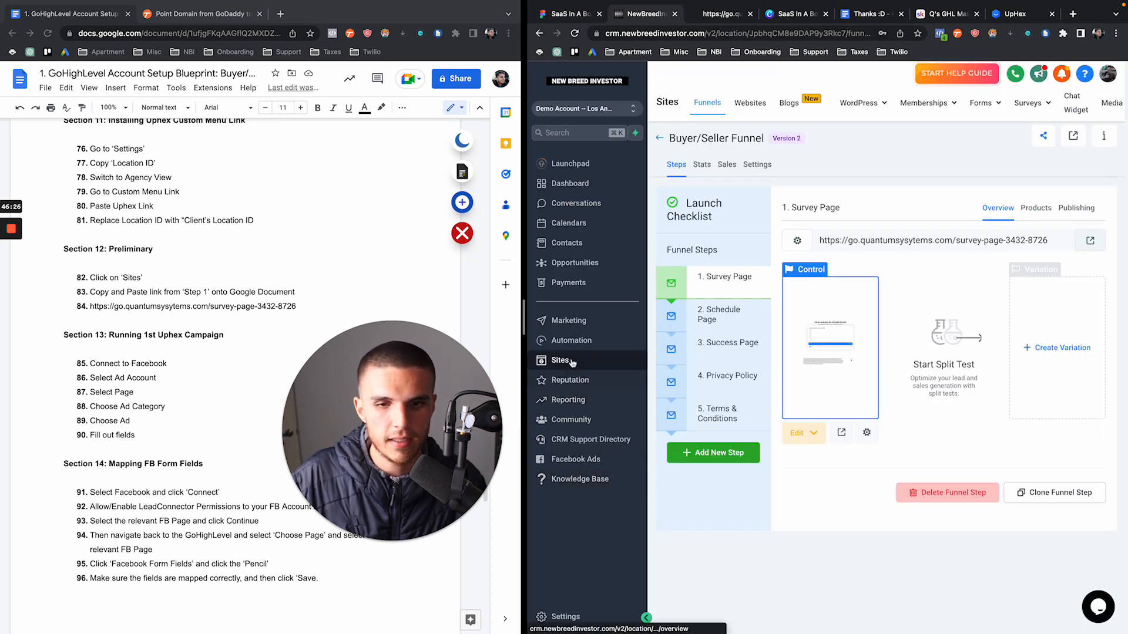
Start a new Facebook campaign from Facebook Ads and widen the GoHighLevel window
left_click(571, 459)
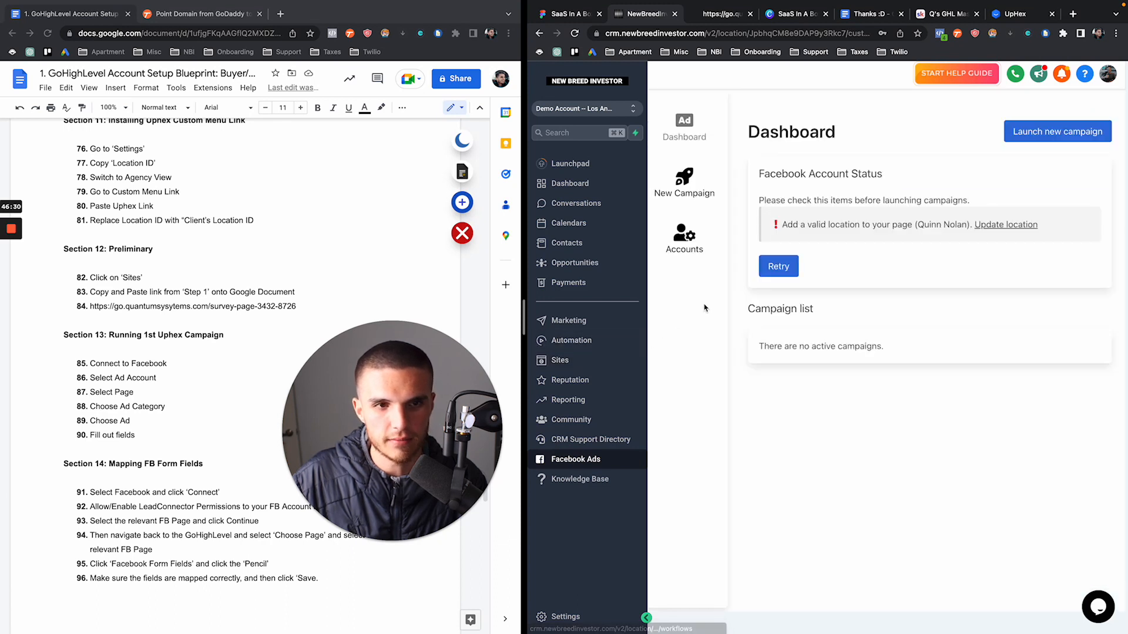
left_click(681, 183)
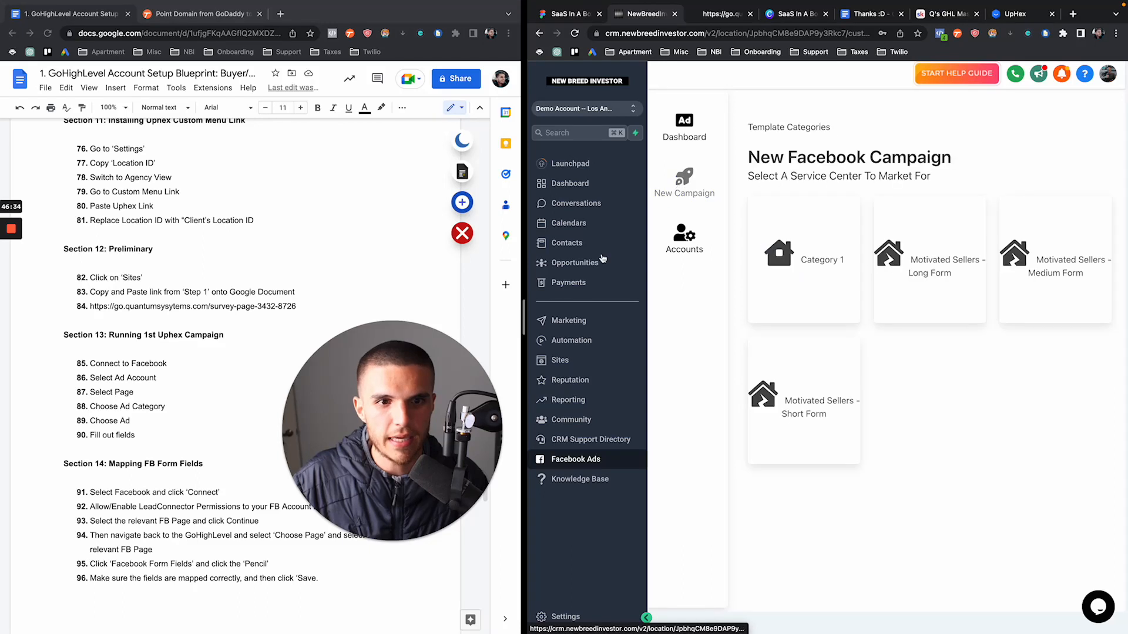
left_click_drag(526, 310, 321, 309)
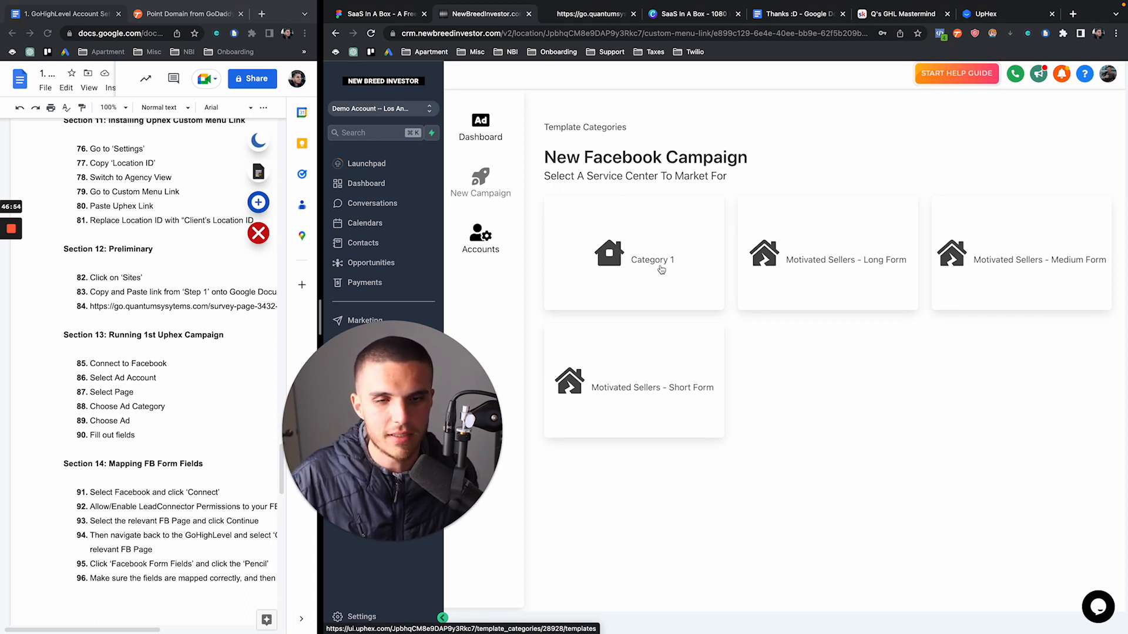
Glance at the Canva homes ad, open Category 1 templates, then return to the template categories
left_click(677, 14)
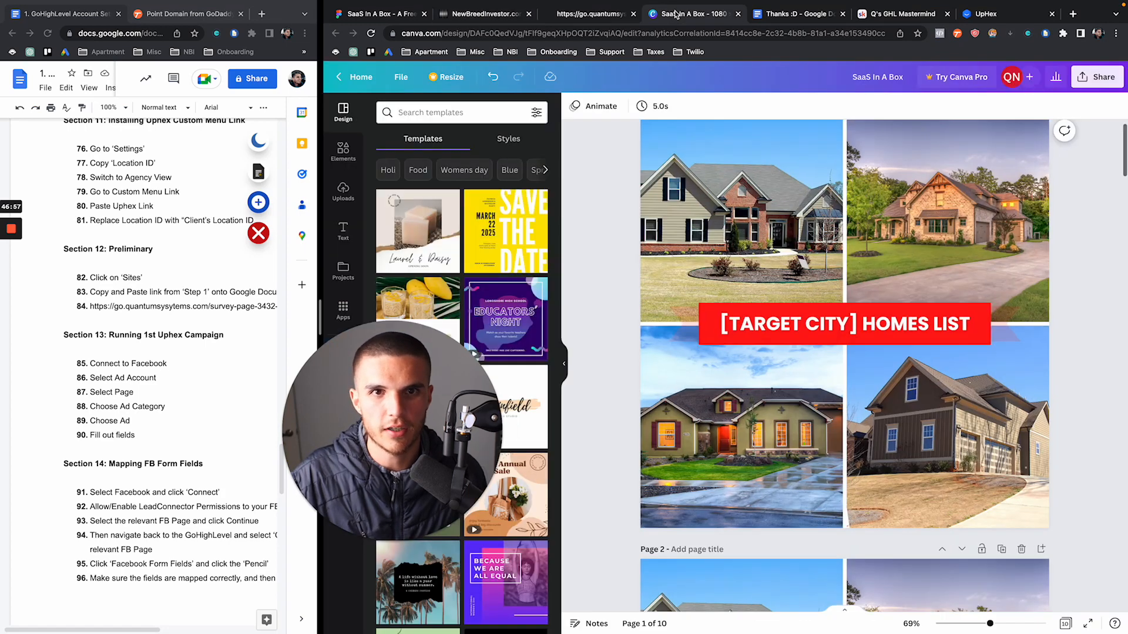
left_click(492, 18)
left_click(645, 265)
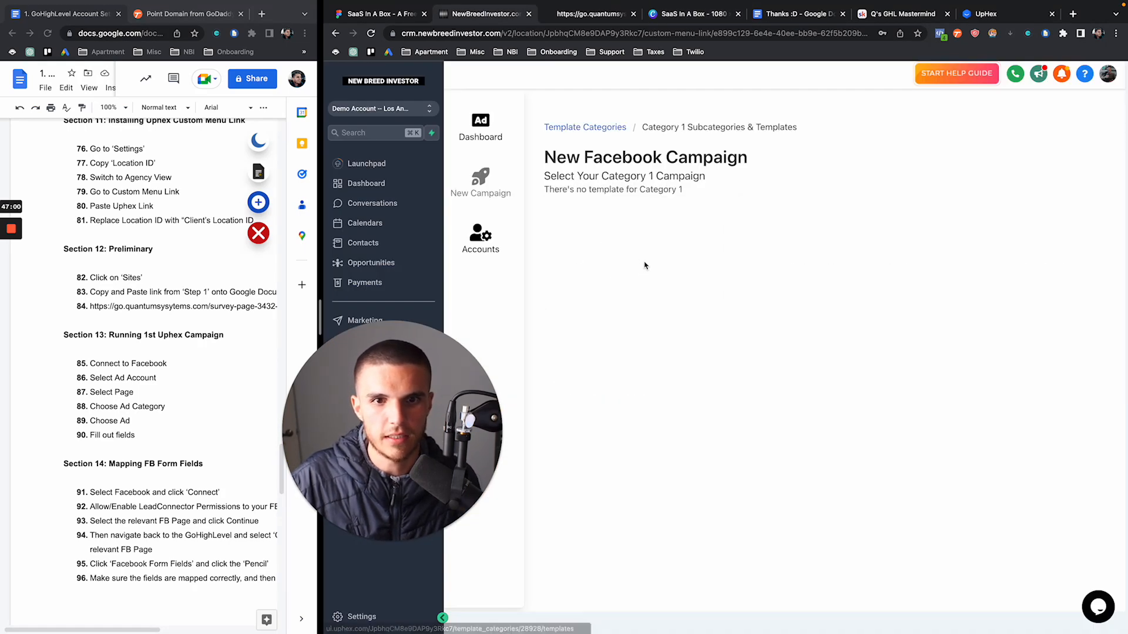
left_click(587, 128)
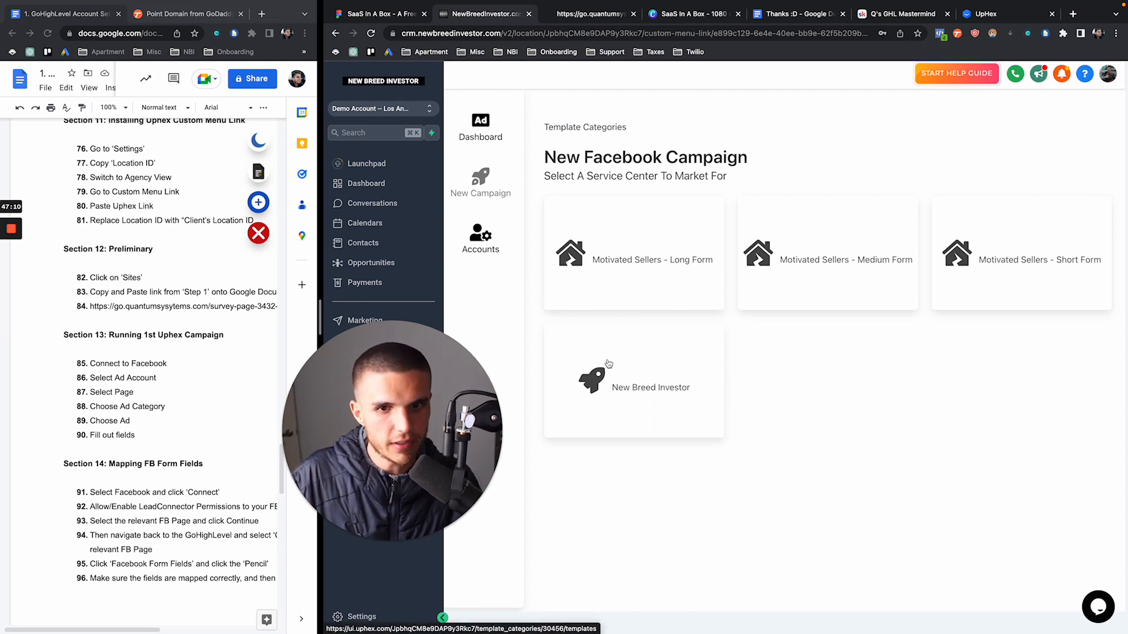
Open the New Breed Investor category and browse the Homes List Short and Medium Form templates
left_click(626, 396)
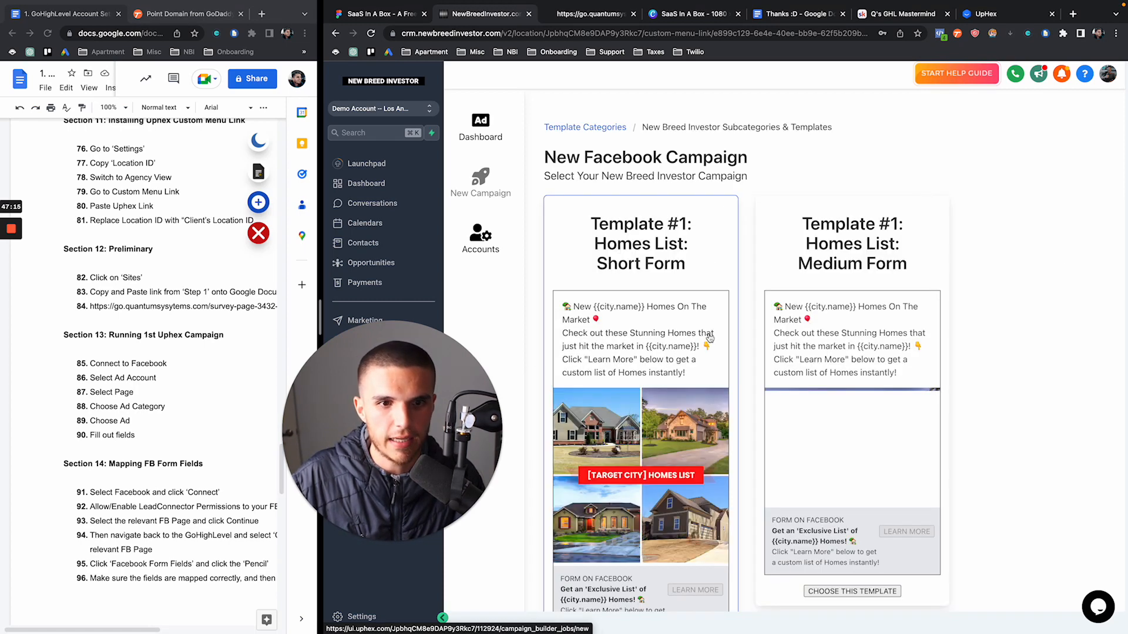
scroll(709, 339, "down", 1)
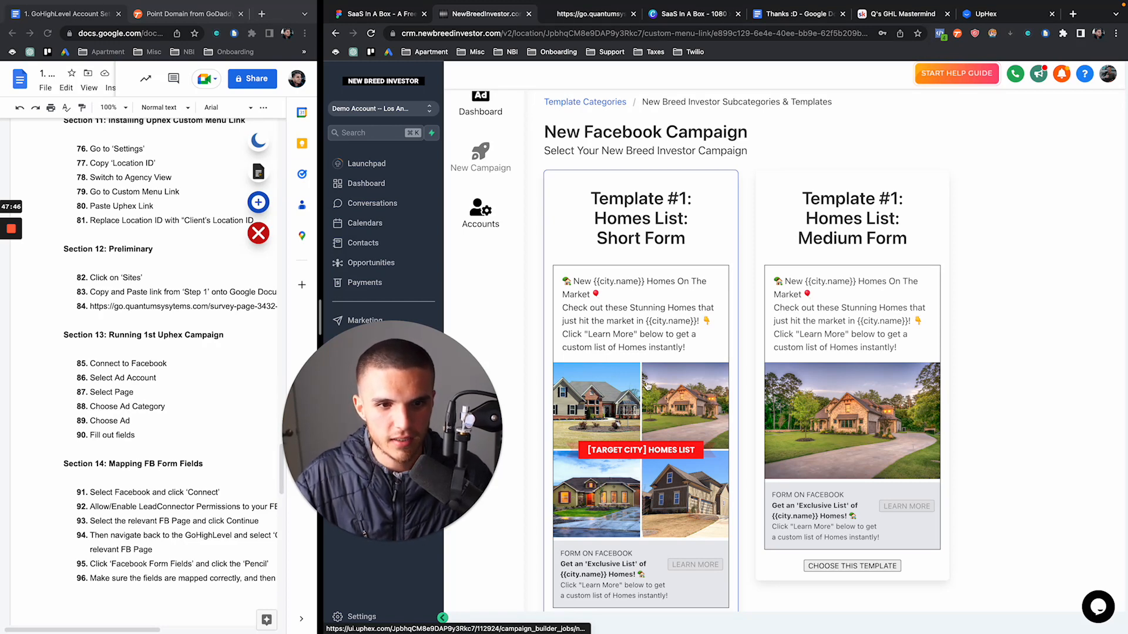
scroll(649, 381, "down", 1)
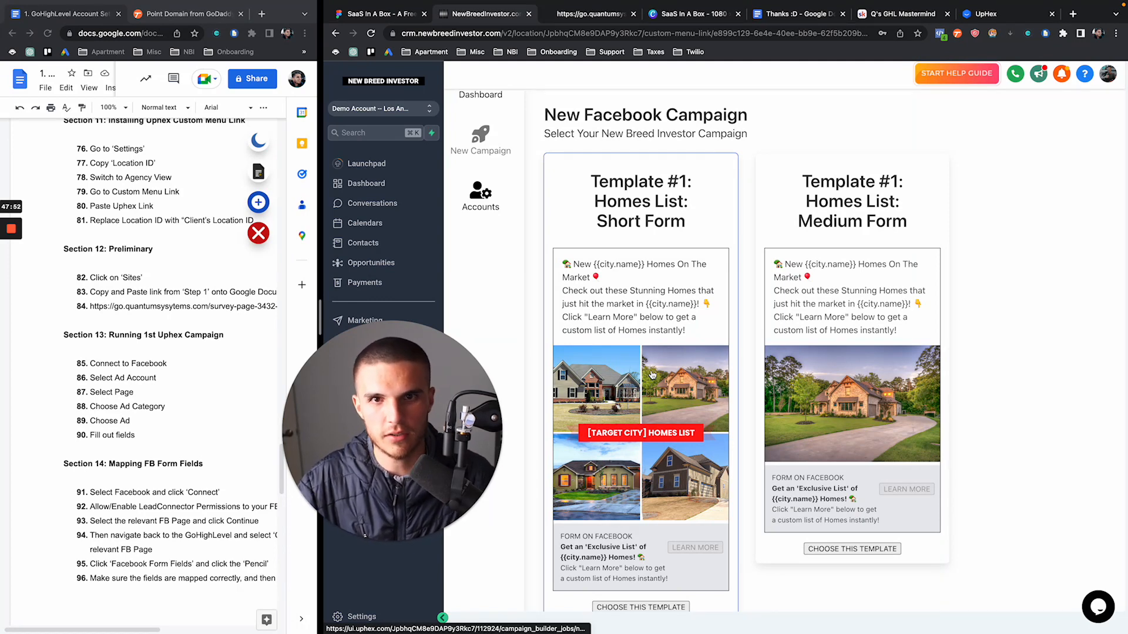
scroll(651, 375, "down", 2)
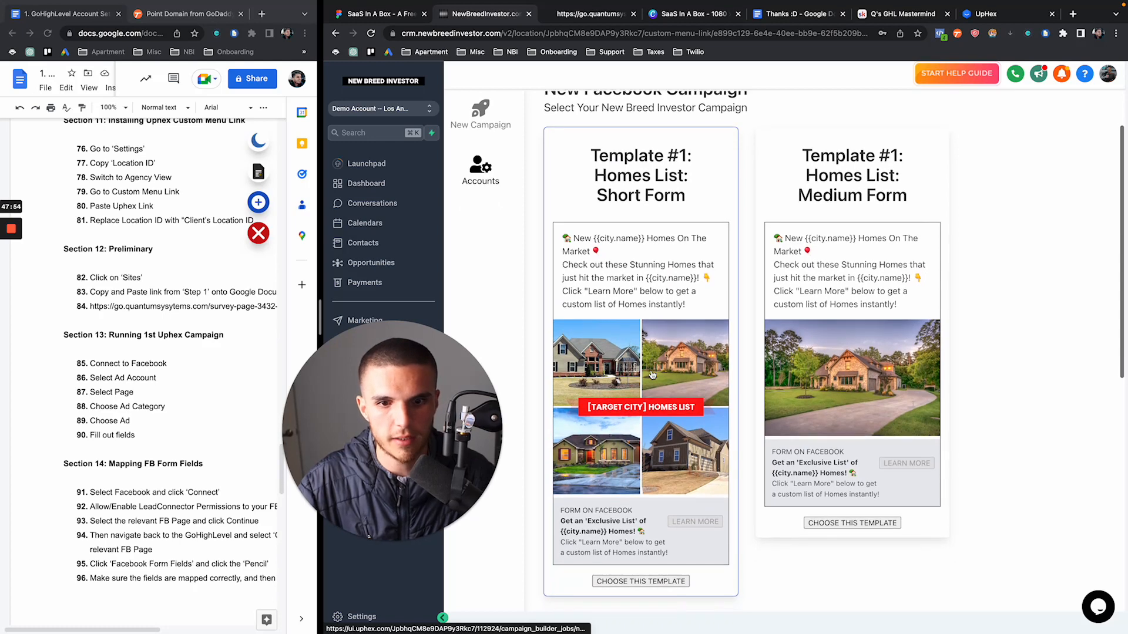
scroll(650, 351, "up", 3)
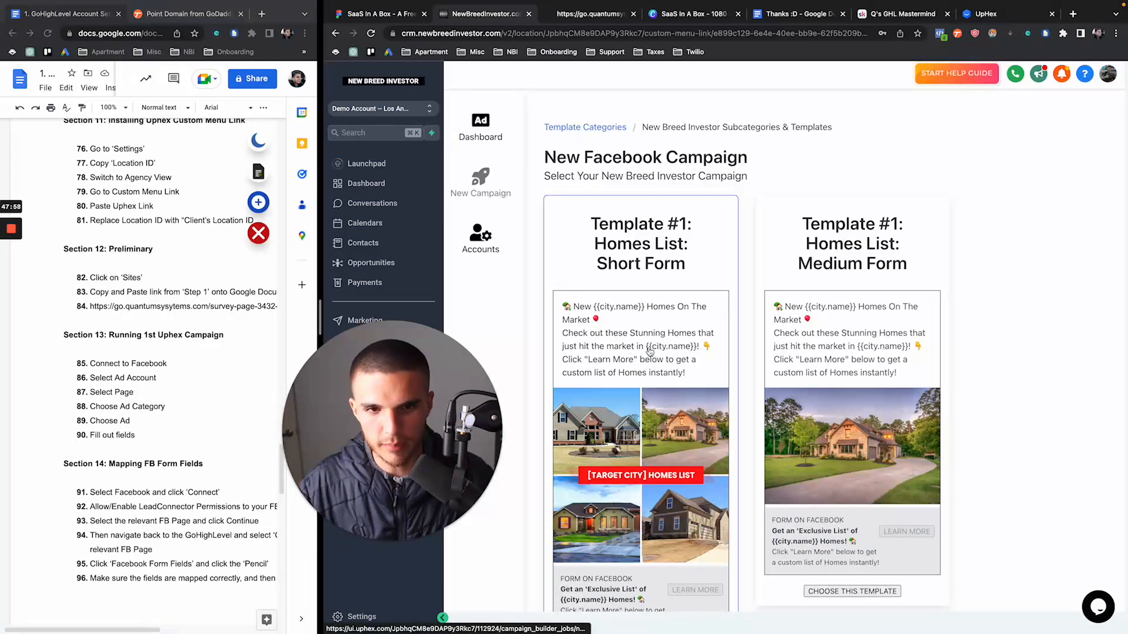
On the Figma funnel board, select the five homes ad images to review them
left_click(403, 16)
scroll(676, 240, "down", 2)
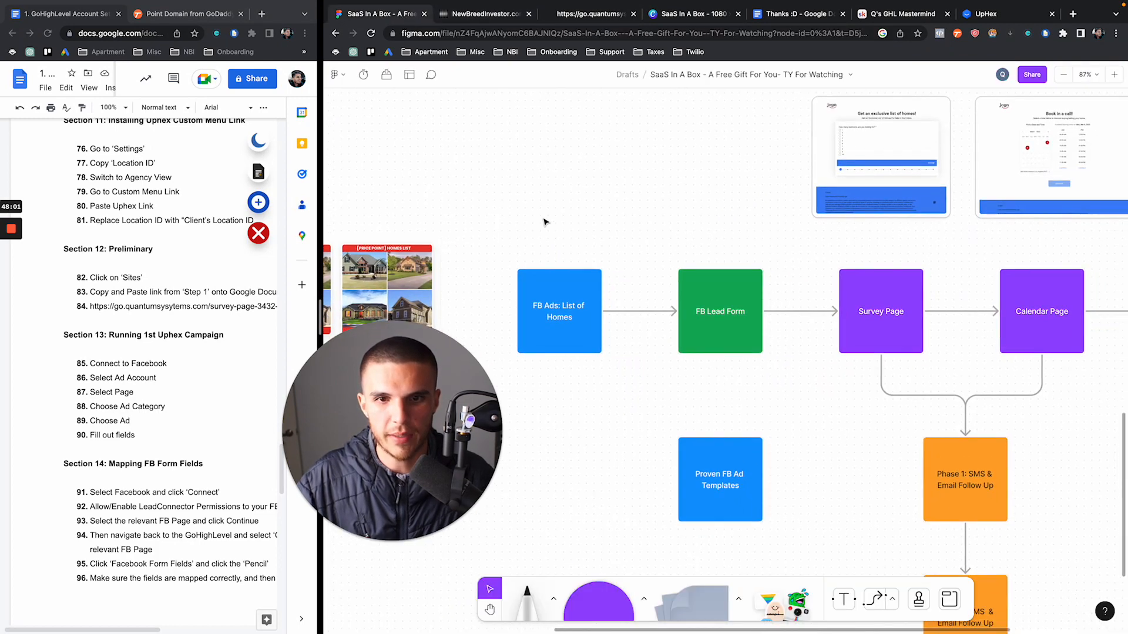
left_click_drag(518, 211, 599, 361)
scroll(605, 364, "left", 9)
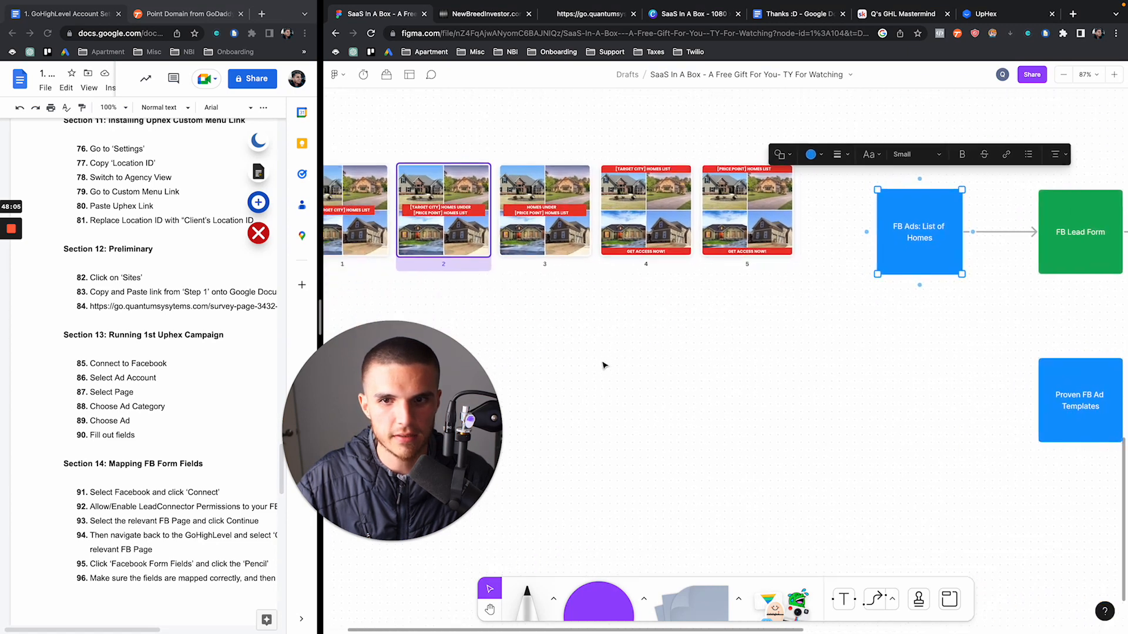
left_click_drag(929, 300, 963, 284)
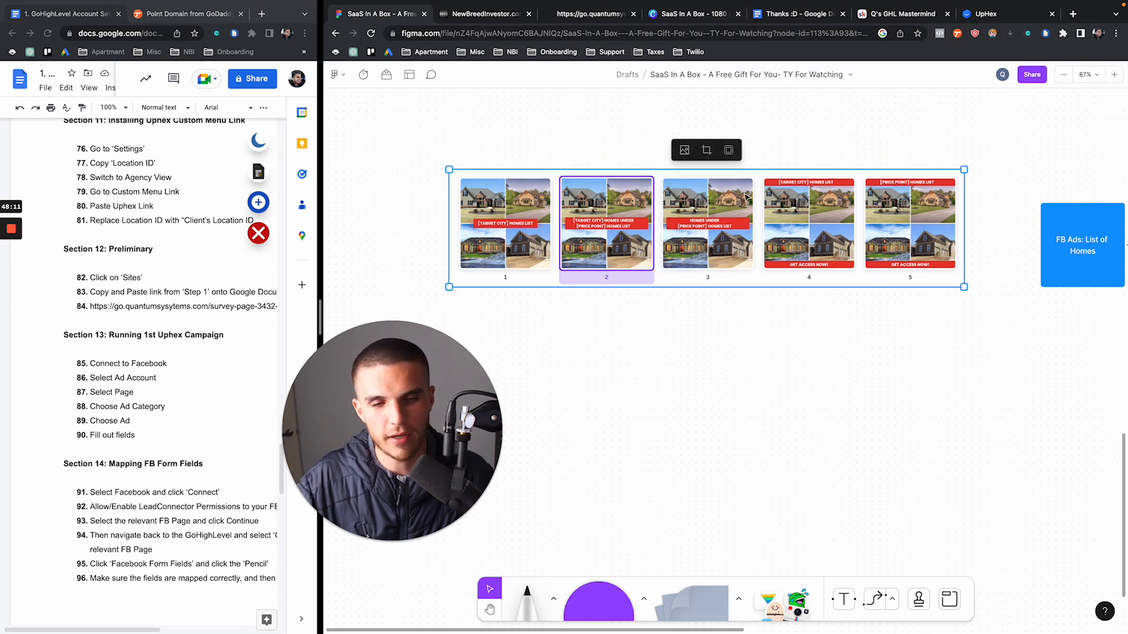
left_click(893, 343)
scroll(893, 343, "right", 10)
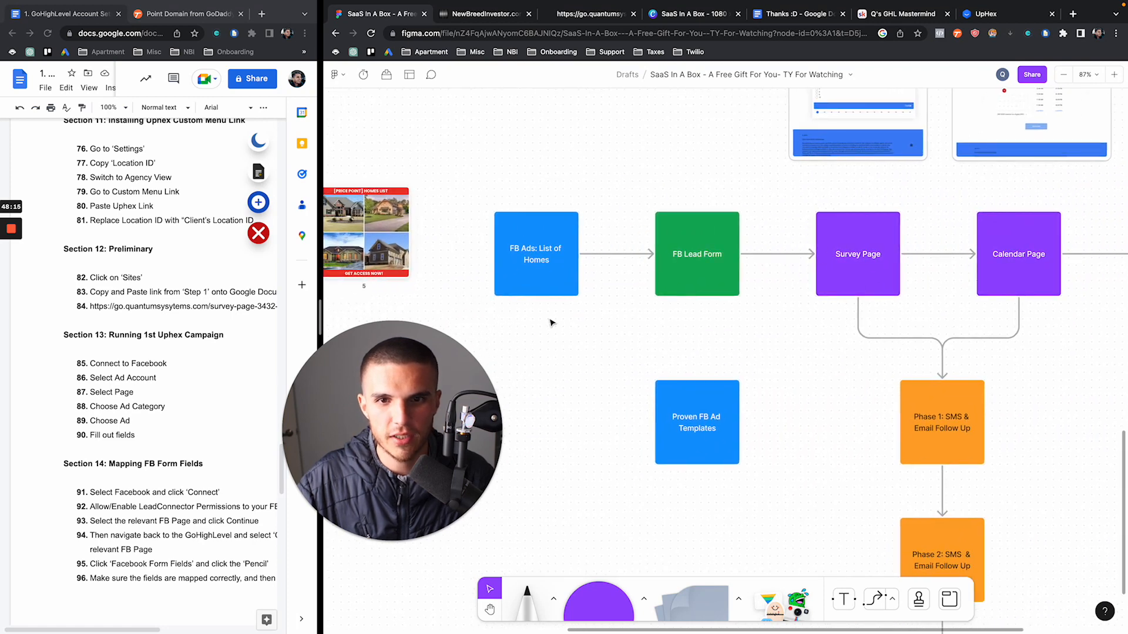
Select the FB Ads: List of Homes and FB Lead Form boxes in the flowchart
left_click(538, 220)
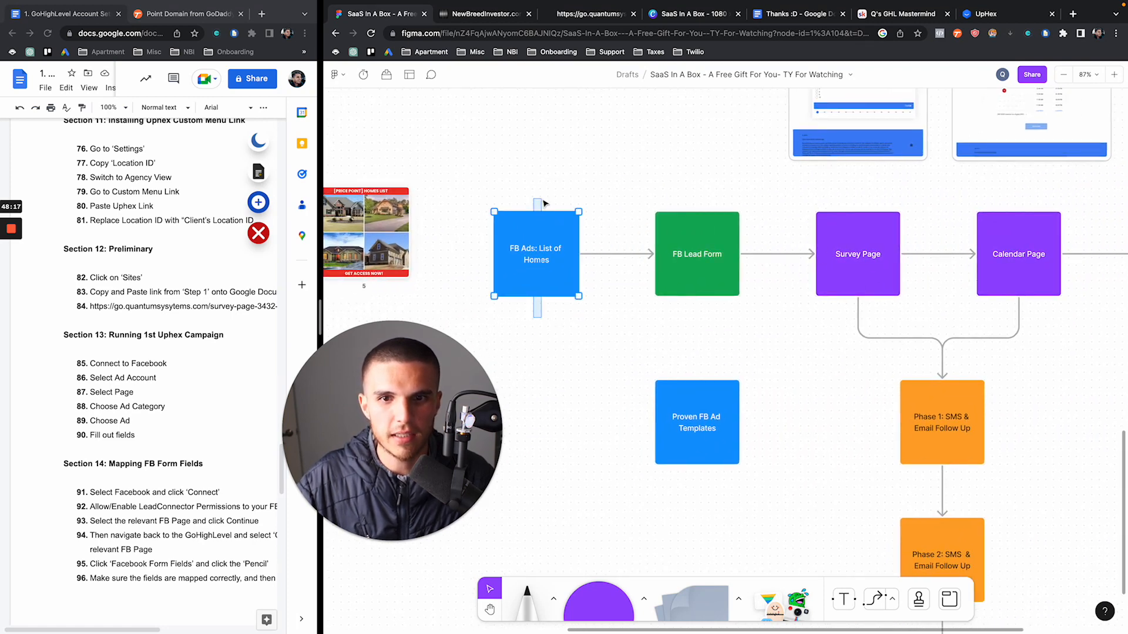
left_click_drag(543, 201, 542, 200)
left_click(556, 379)
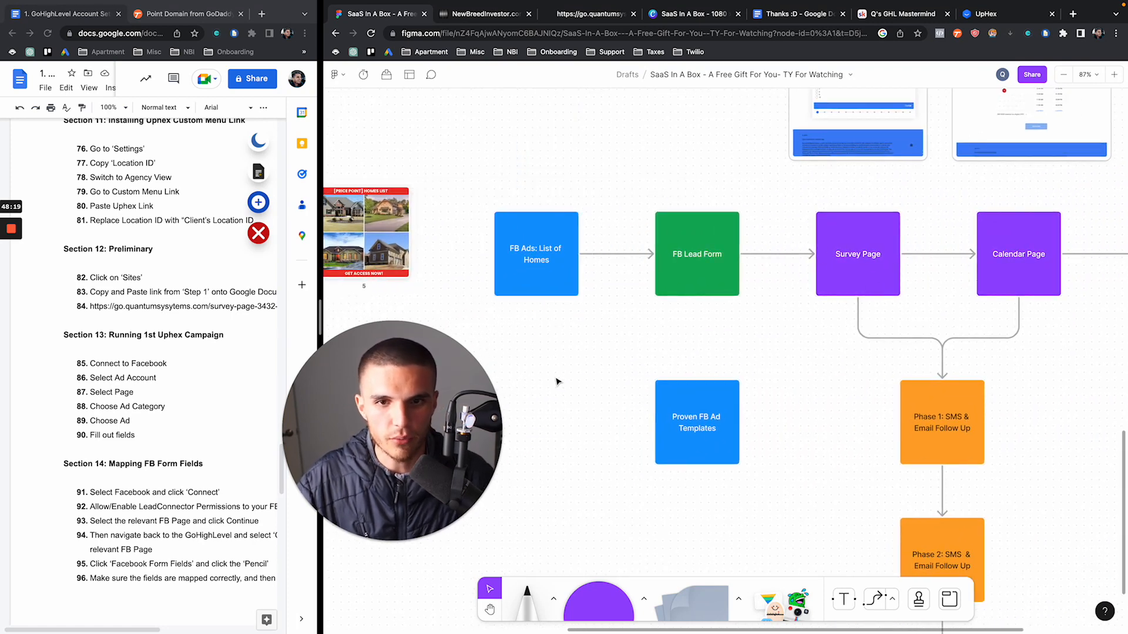
left_click(547, 276)
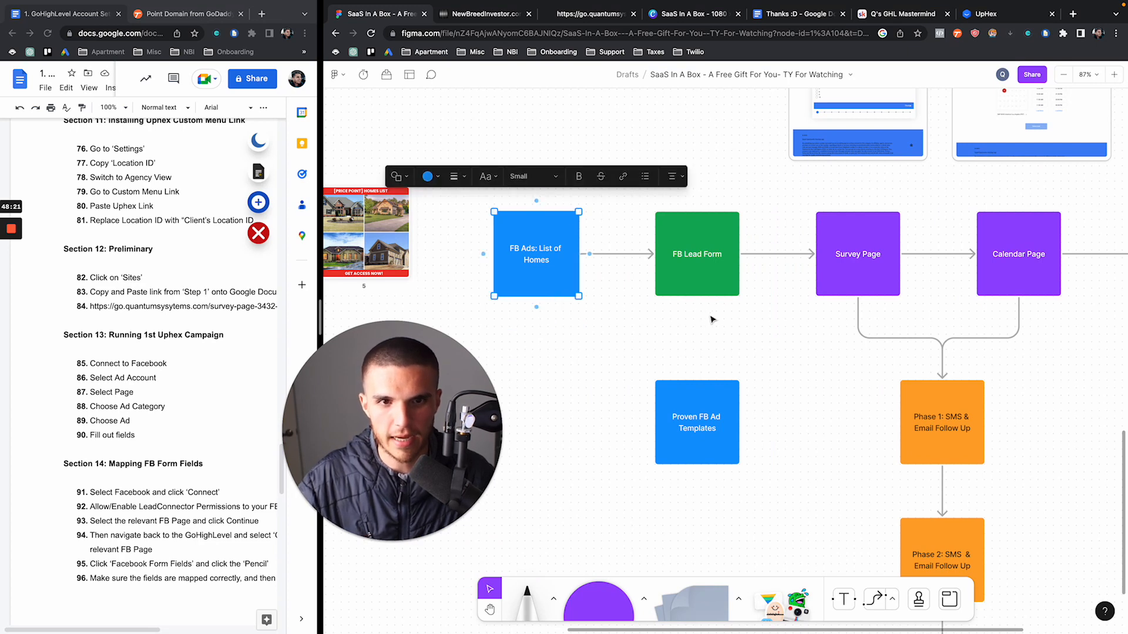
left_click(704, 340)
left_click(705, 270)
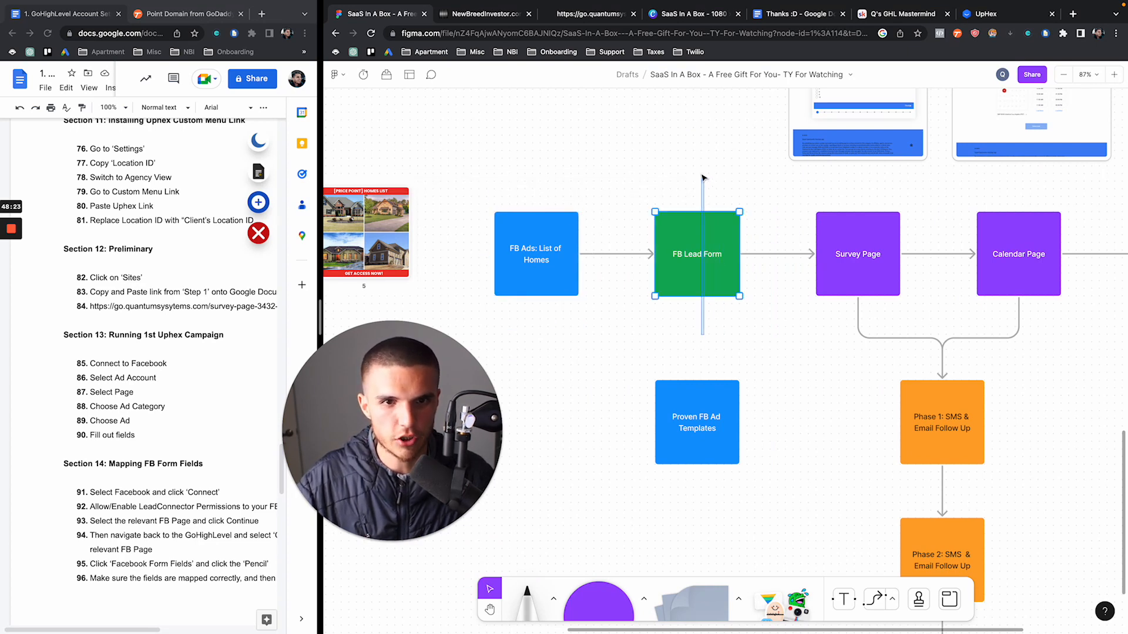
left_click_drag(697, 175, 697, 176)
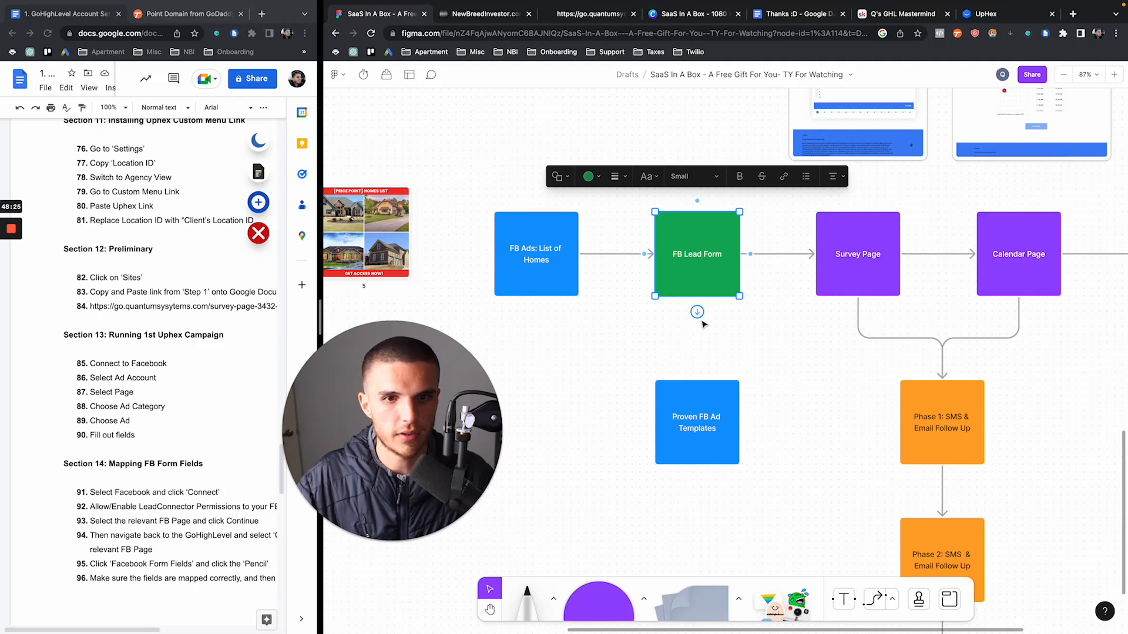
Add a text note listing the lead fields below FB Lead Form and size it Small
left_click(702, 355)
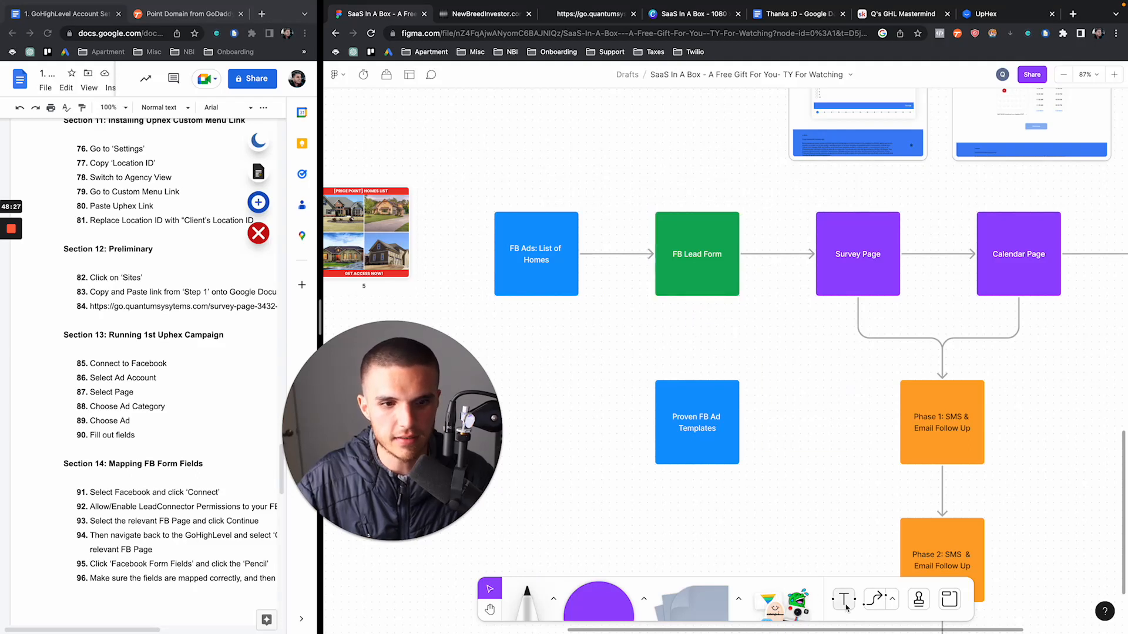
left_click(844, 599)
left_click(662, 318)
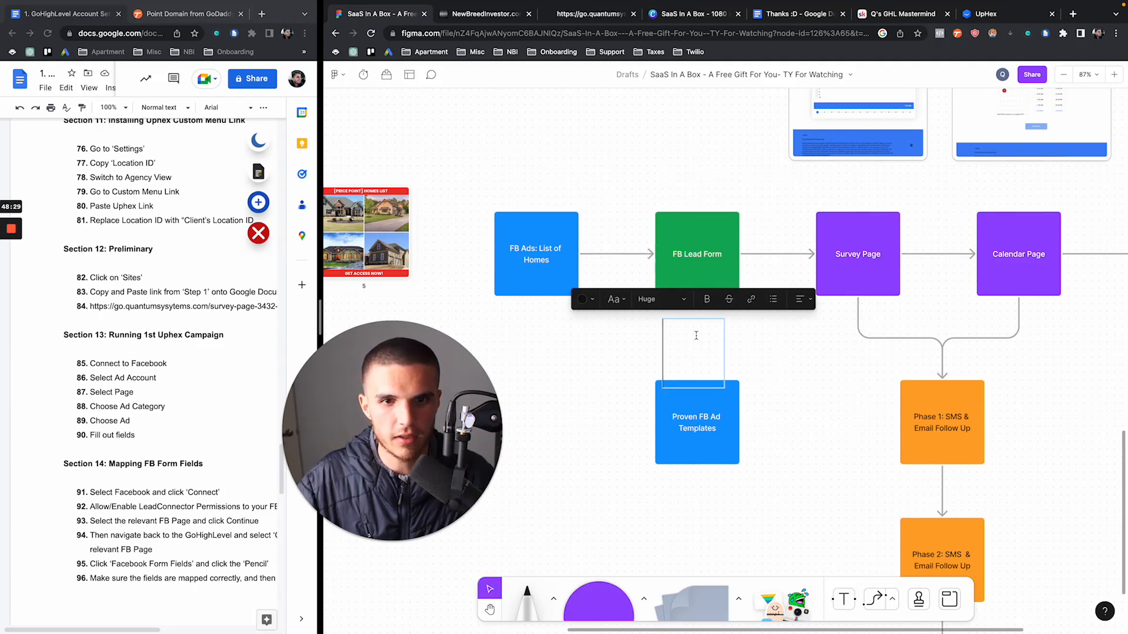
type("Name ")
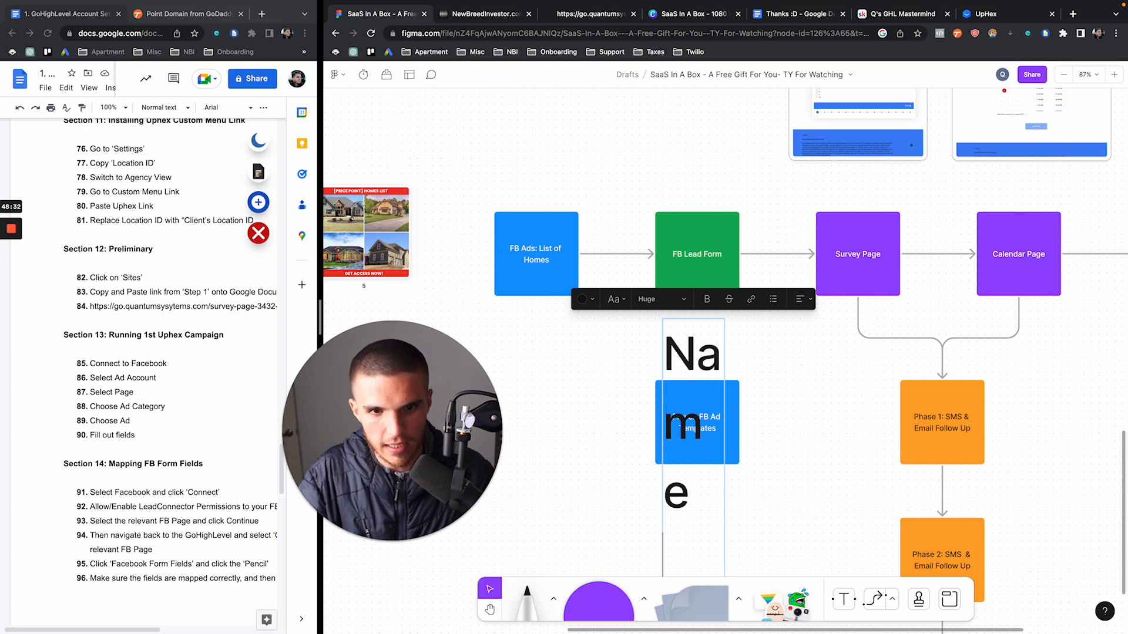
type("Em")
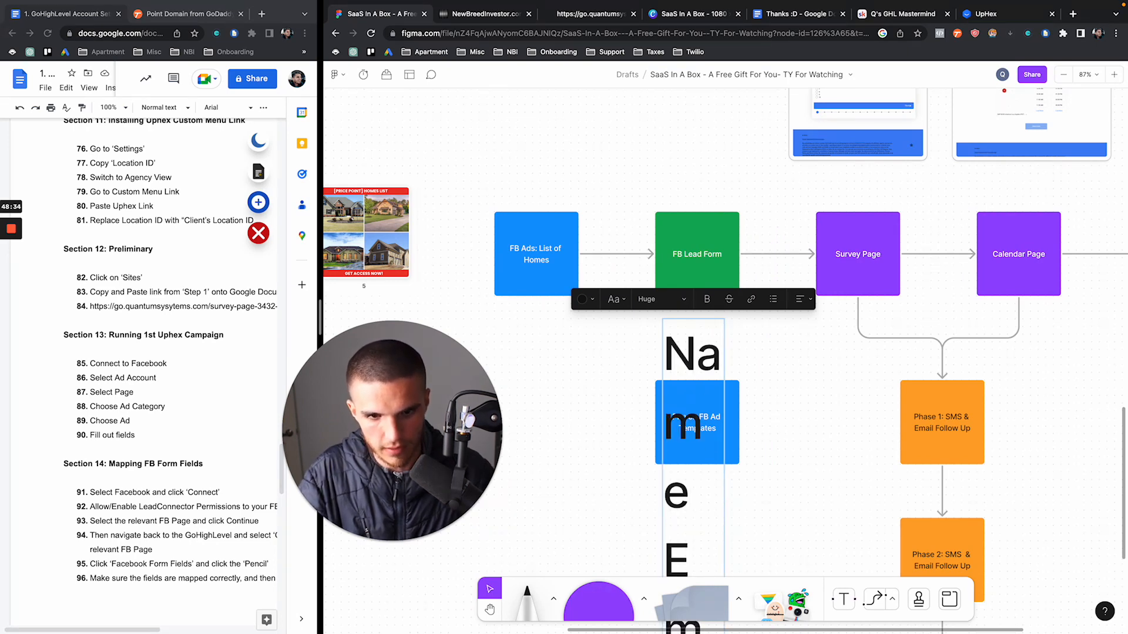
left_click(661, 299)
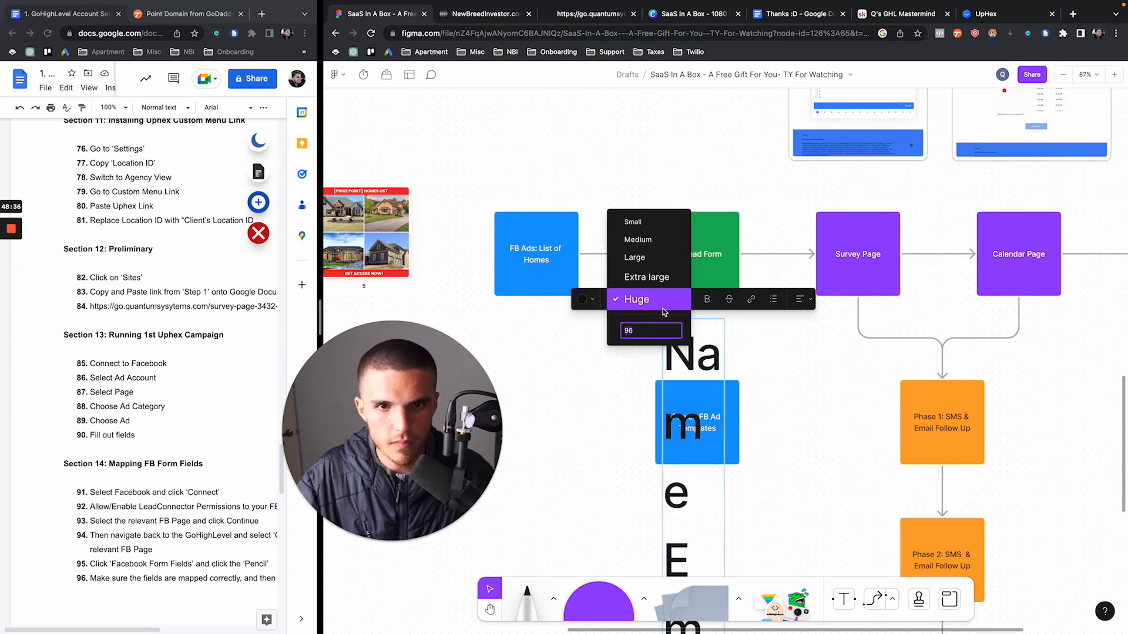
left_click(658, 248)
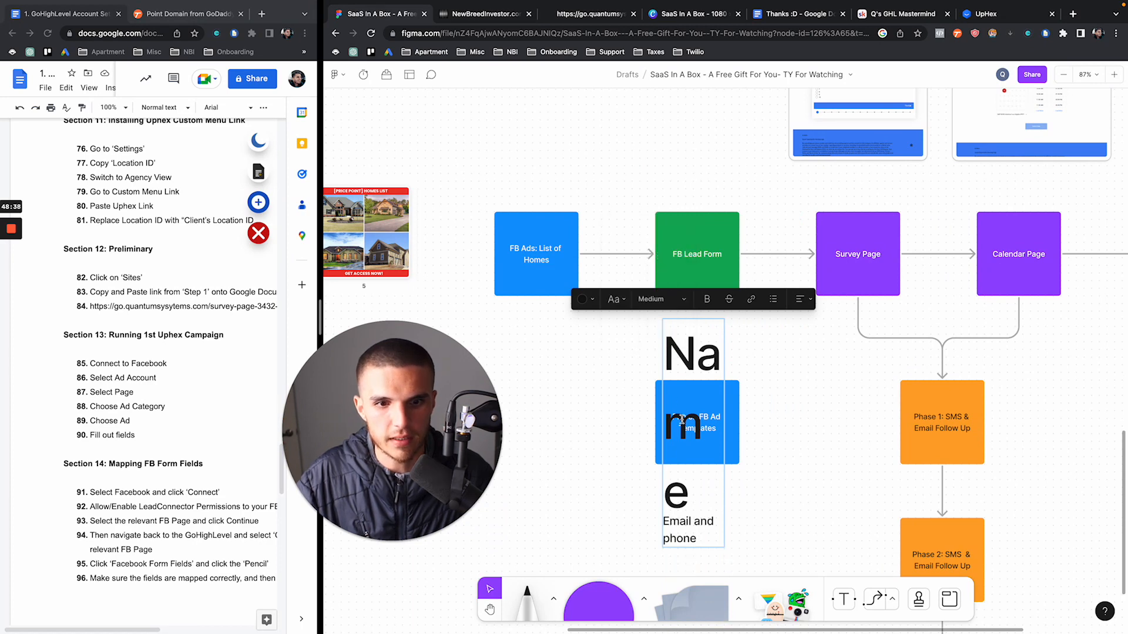
key("super+a")
left_click(658, 300)
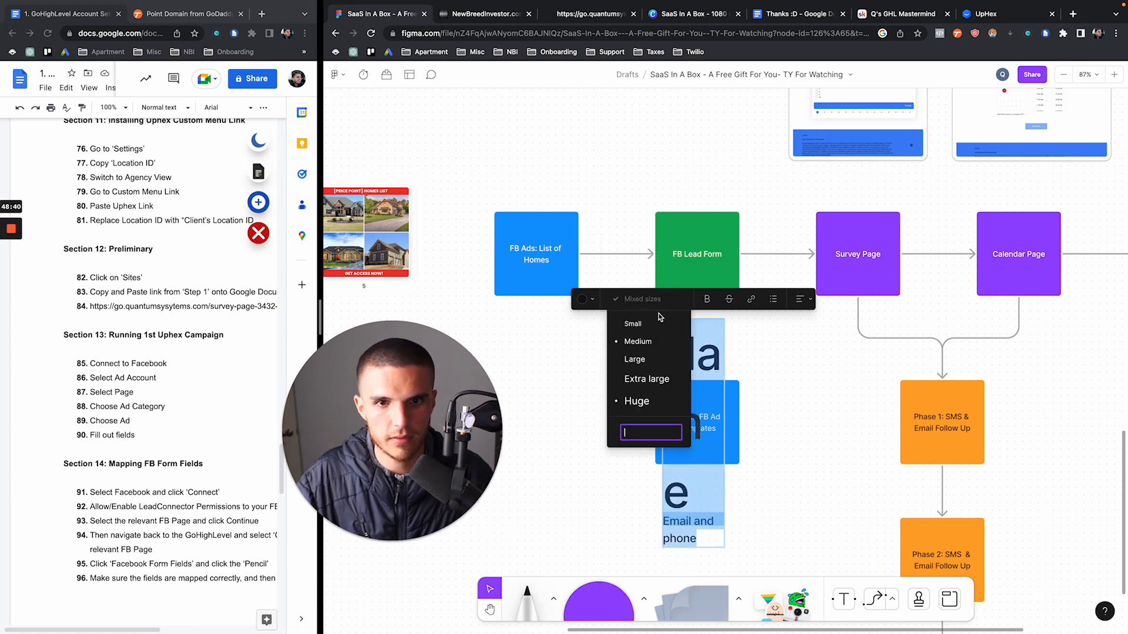
left_click(659, 322)
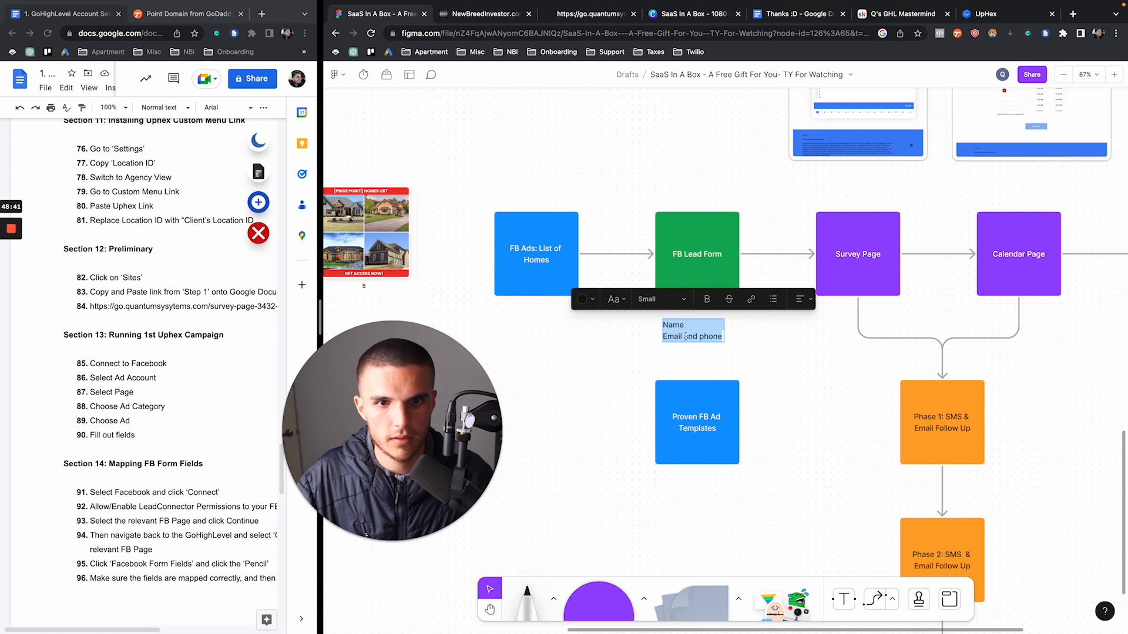
Remove 'and' so the note reads Name, Email, Phone on separate lines
left_click(686, 336)
double_click(685, 336)
key("BackSpace")
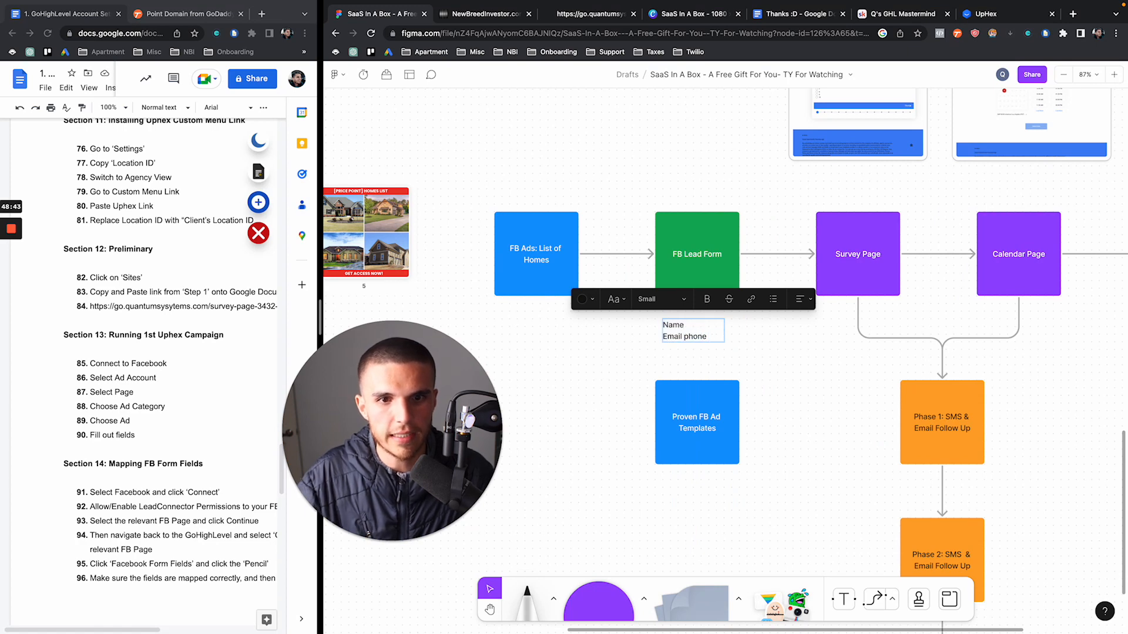
key("Delete")
key("Return")
type("P")
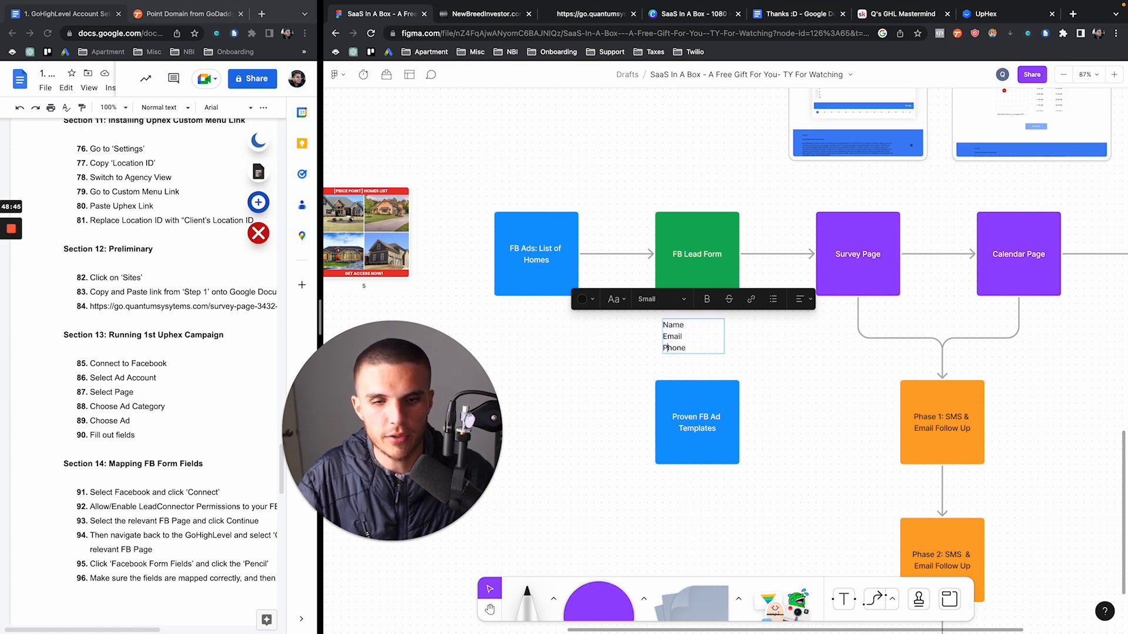
left_click(547, 170)
Select FB Lead Form together with its new note to check the layout
left_click_drag(517, 161, 558, 280)
left_click_drag(693, 142, 680, 330)
left_click(623, 342)
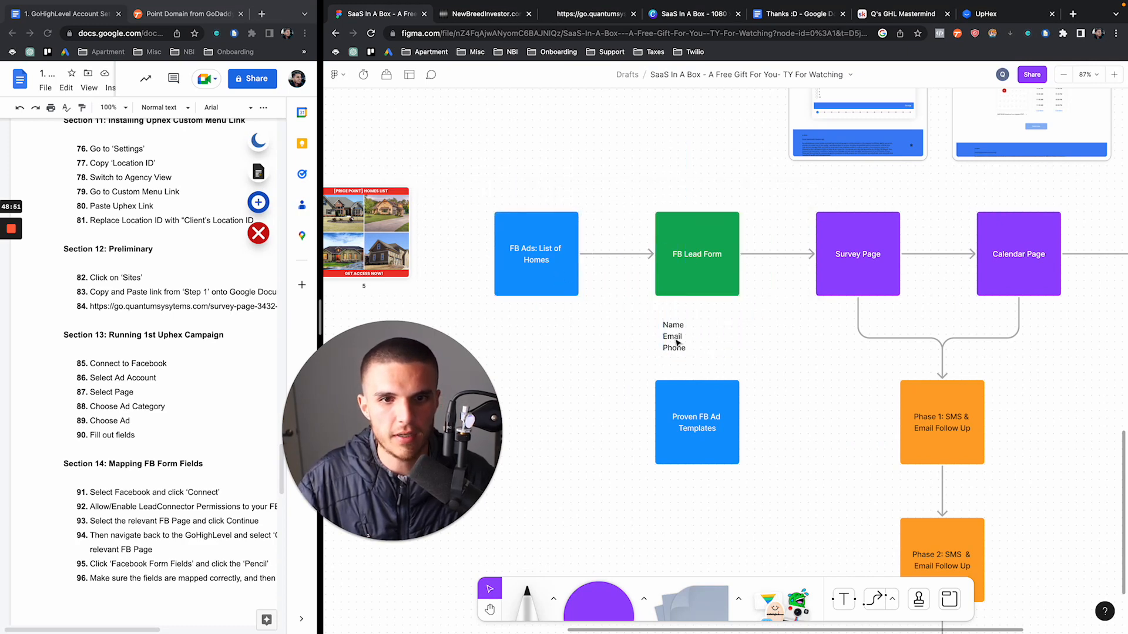
scroll(677, 342, "up", 1)
scroll(678, 342, "right", 1)
scroll(677, 342, "up", 1)
scroll(677, 342, "right", 1)
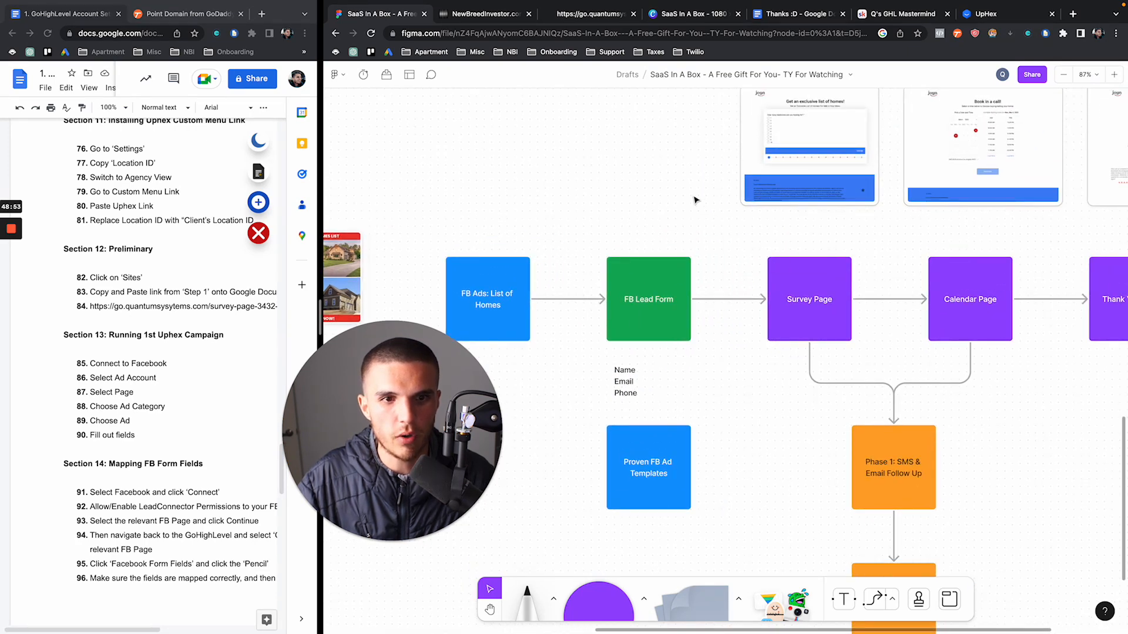
Check the setup checklist, then return to the flowchart and reselect the FB Lead Form box
left_click(222, 304)
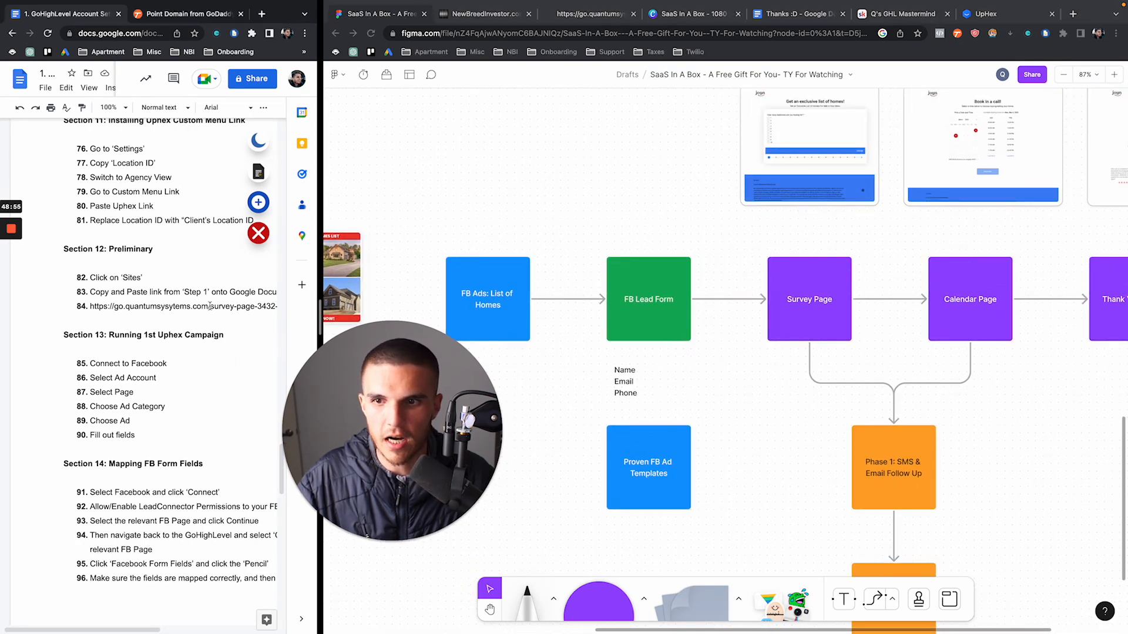
scroll(696, 293, "right", 1)
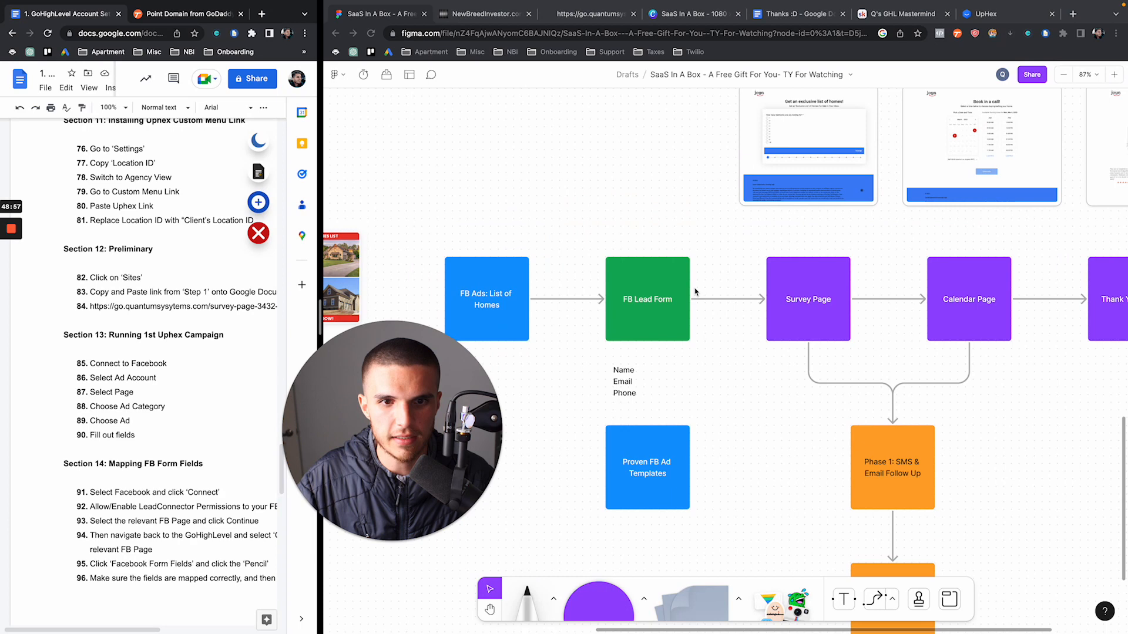
left_click(599, 213)
left_click(618, 264)
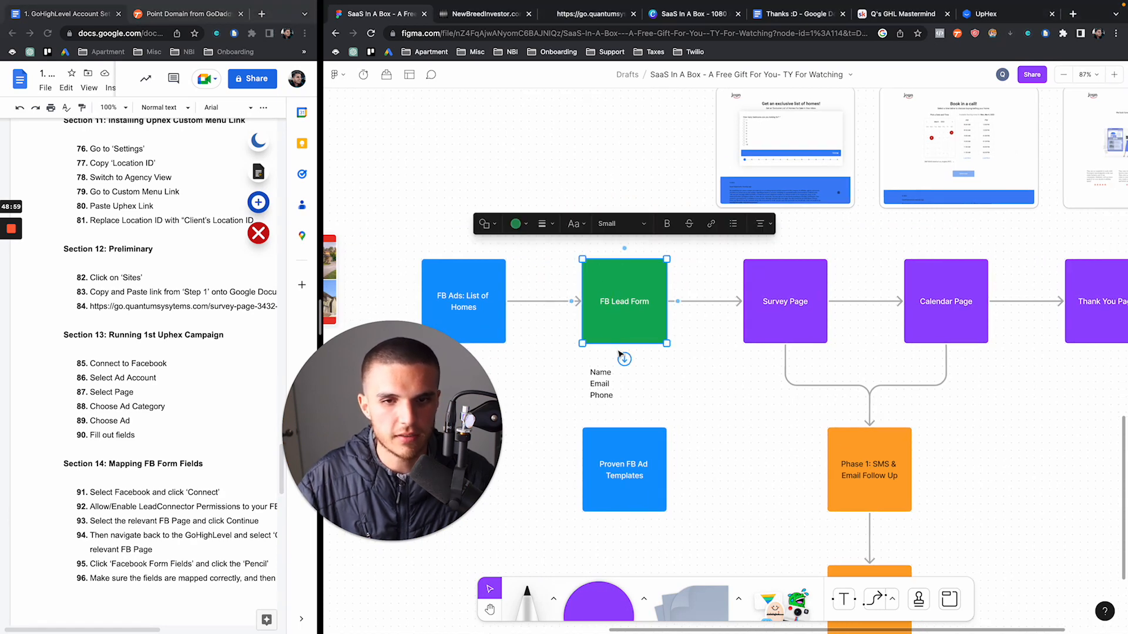
left_click(638, 179)
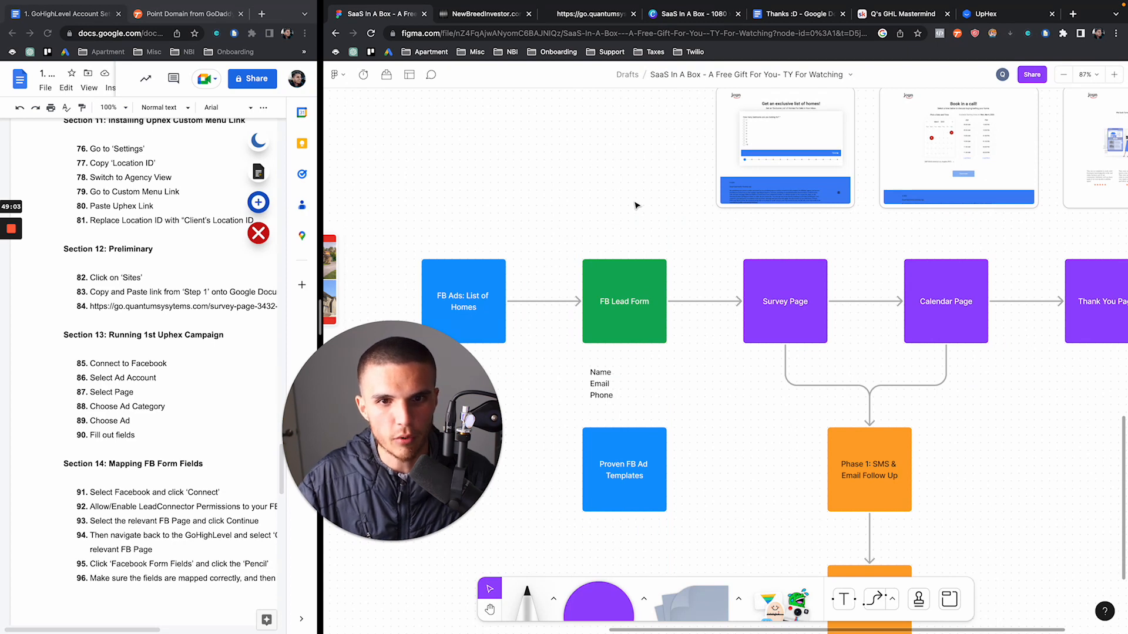
scroll(636, 194, "up", 3)
scroll(637, 194, "right", 2)
left_click_drag(635, 203, 821, 238)
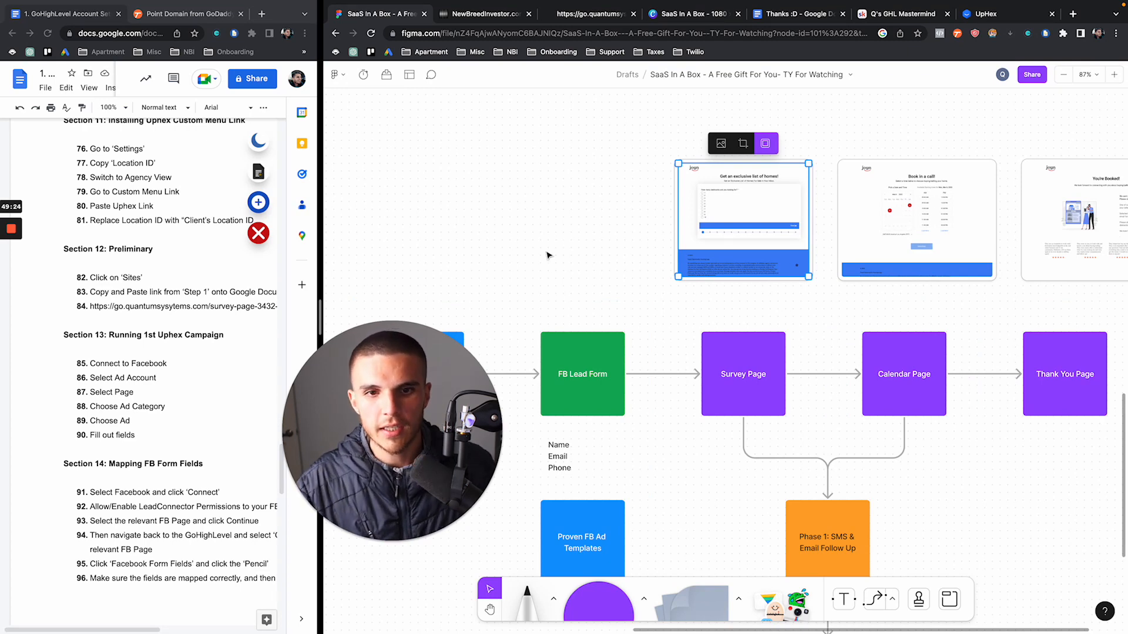
left_click_drag(541, 266, 605, 463)
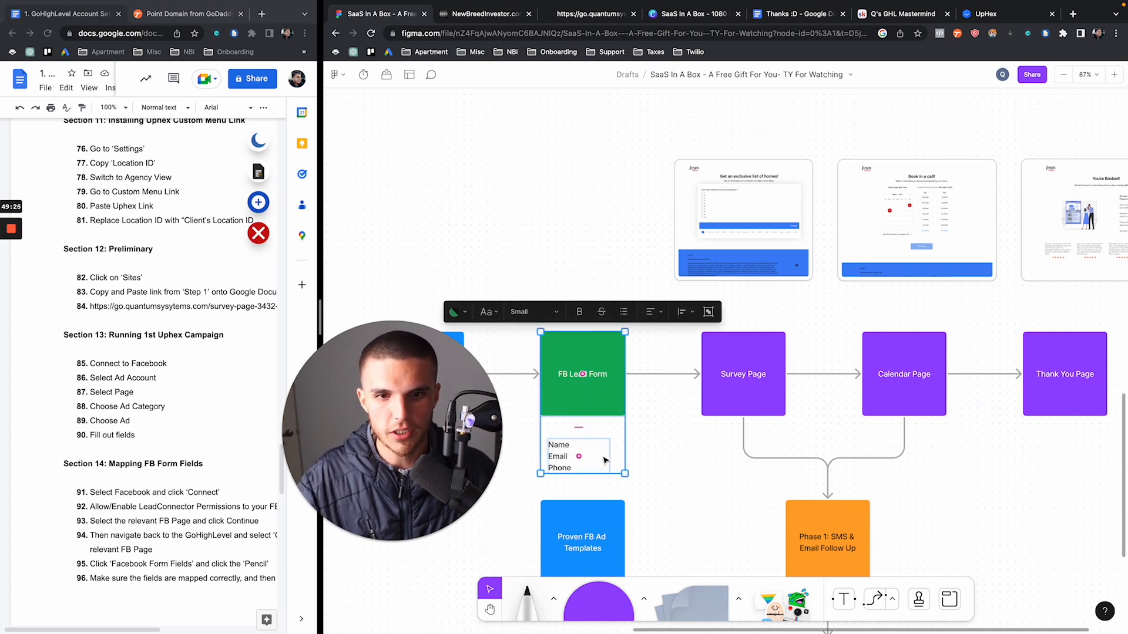
left_click(579, 196)
left_click_drag(580, 196, 743, 226)
left_click_drag(94, 307, 268, 312)
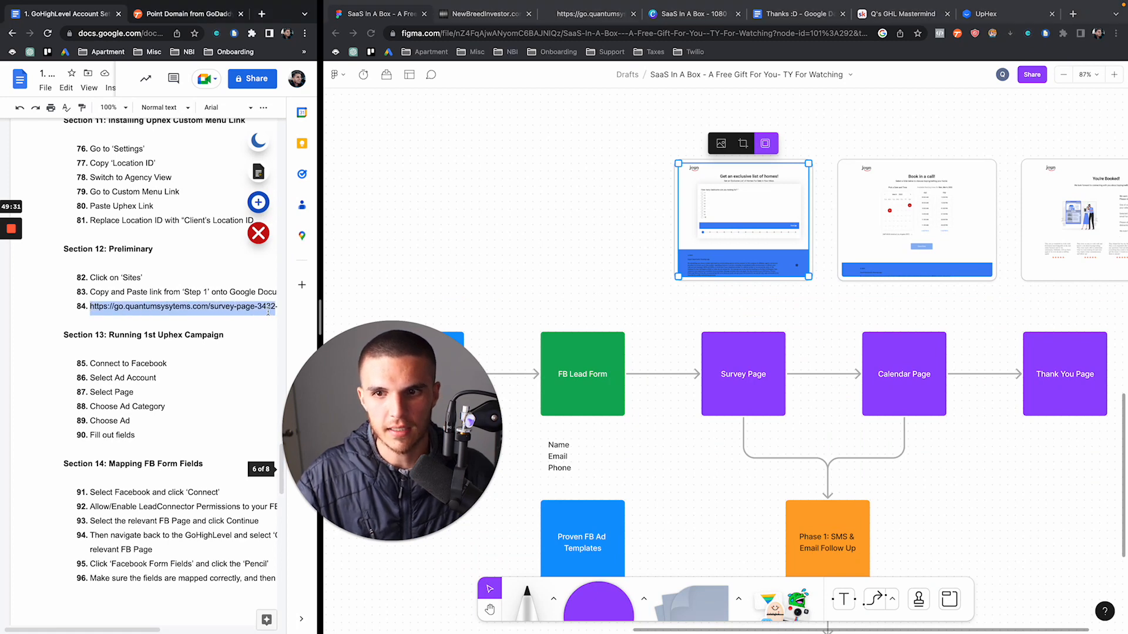
left_click(611, 234)
scroll(611, 234, "right", 5)
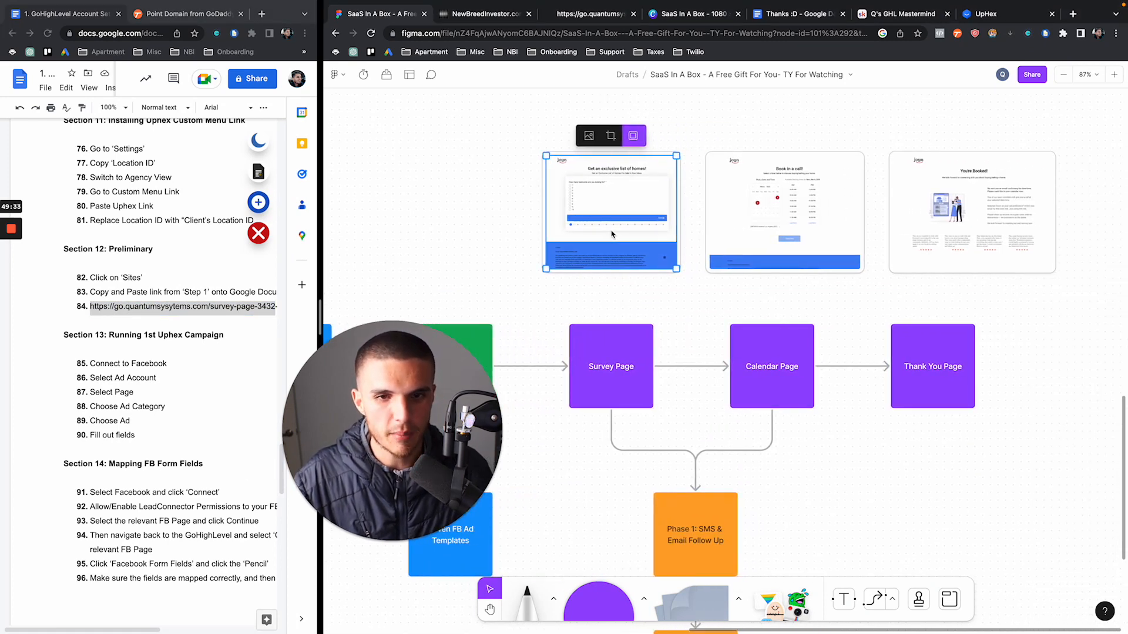
scroll(611, 234, "down", 1)
left_click(476, 201)
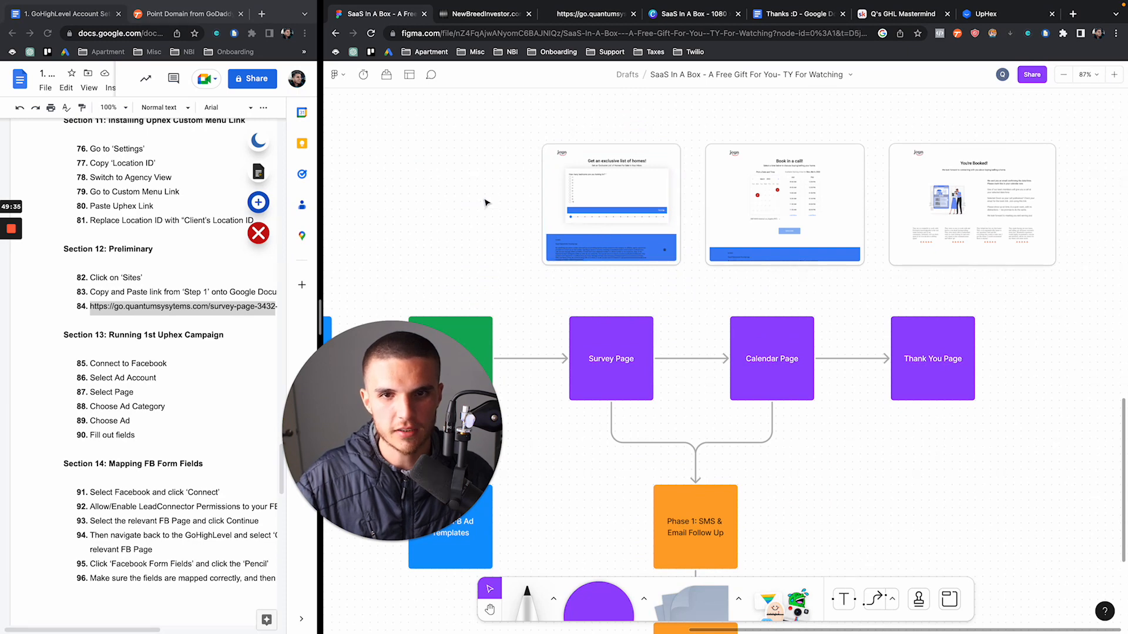
left_click(615, 207)
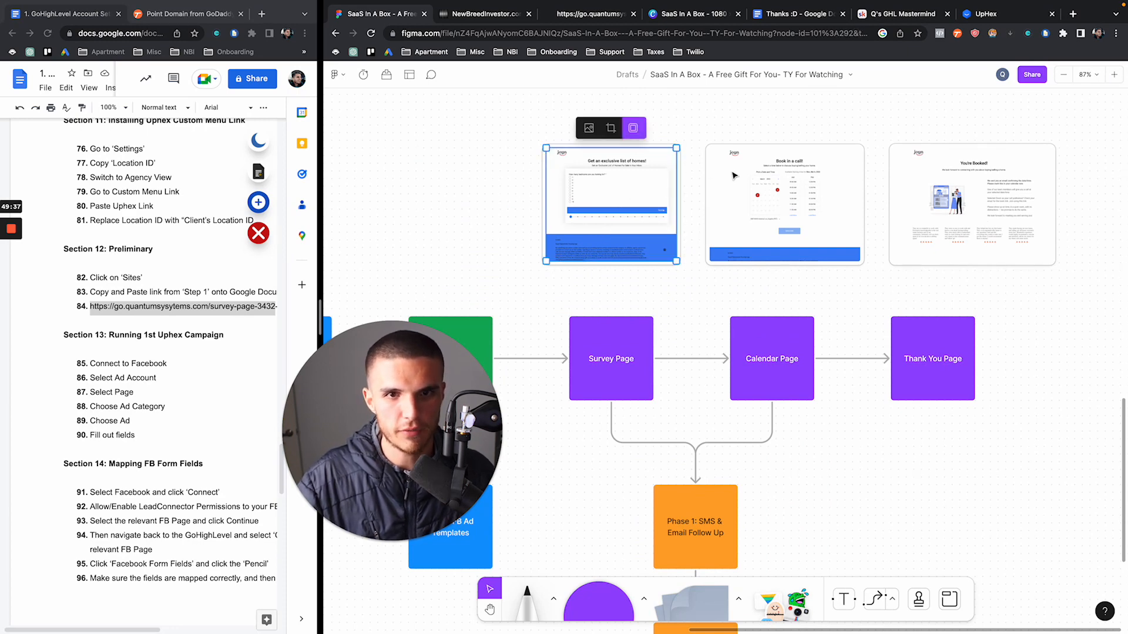
left_click(766, 195)
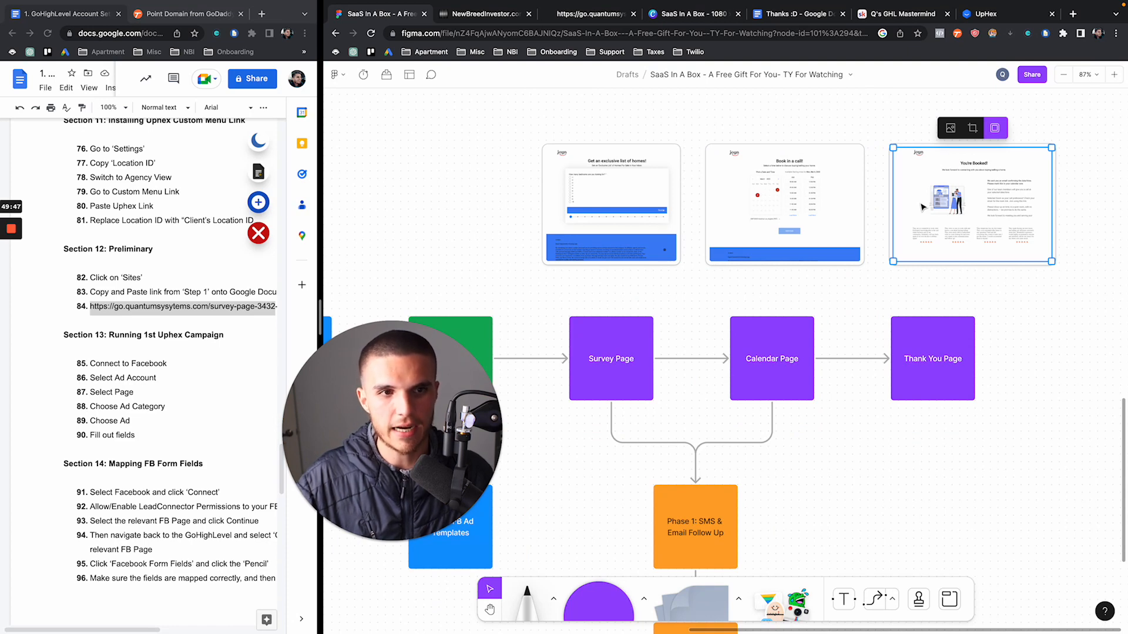
scroll(922, 207, "down", 5)
scroll(922, 206, "left", 3)
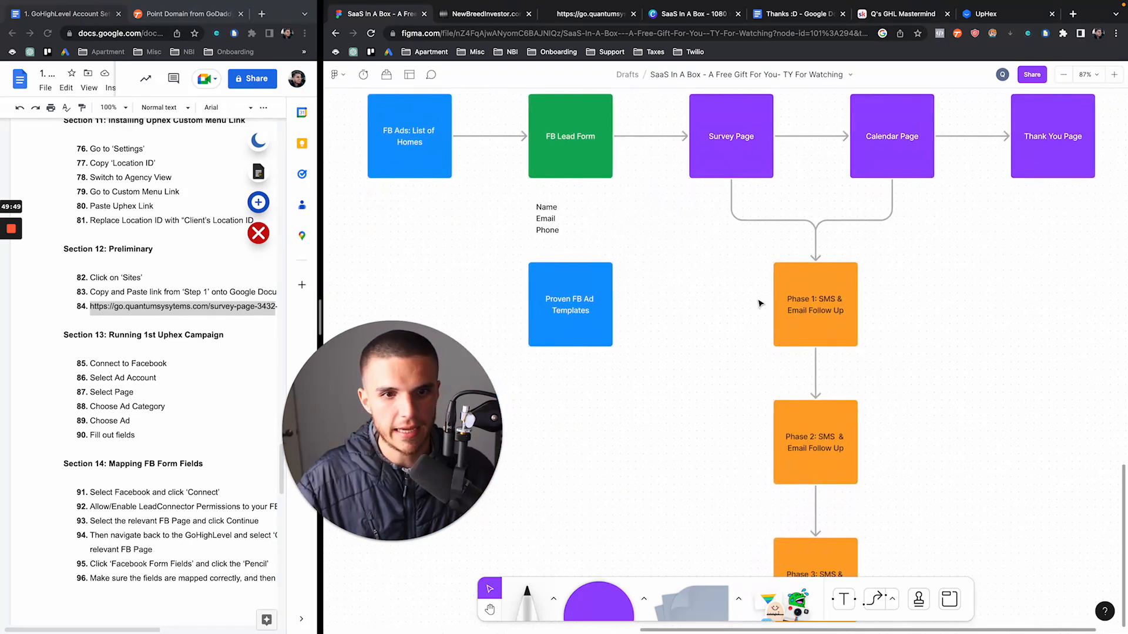
left_click_drag(739, 258, 853, 509)
scroll(728, 387, "up", 4)
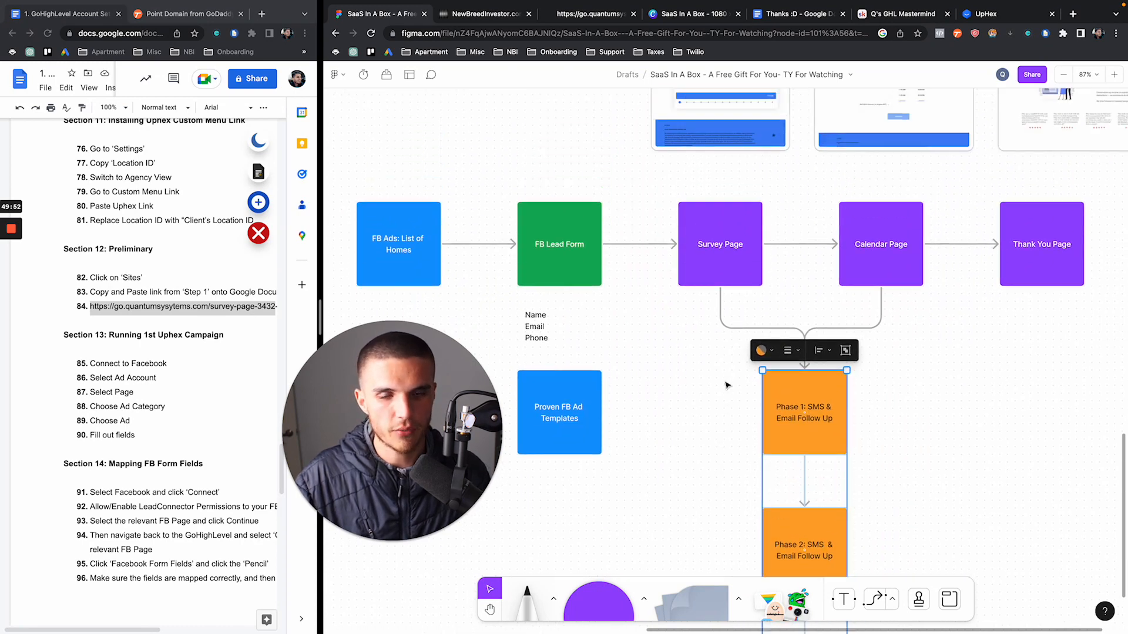
scroll(726, 384, "left", 4)
scroll(727, 385, "down", 1)
scroll(727, 385, "left", 1)
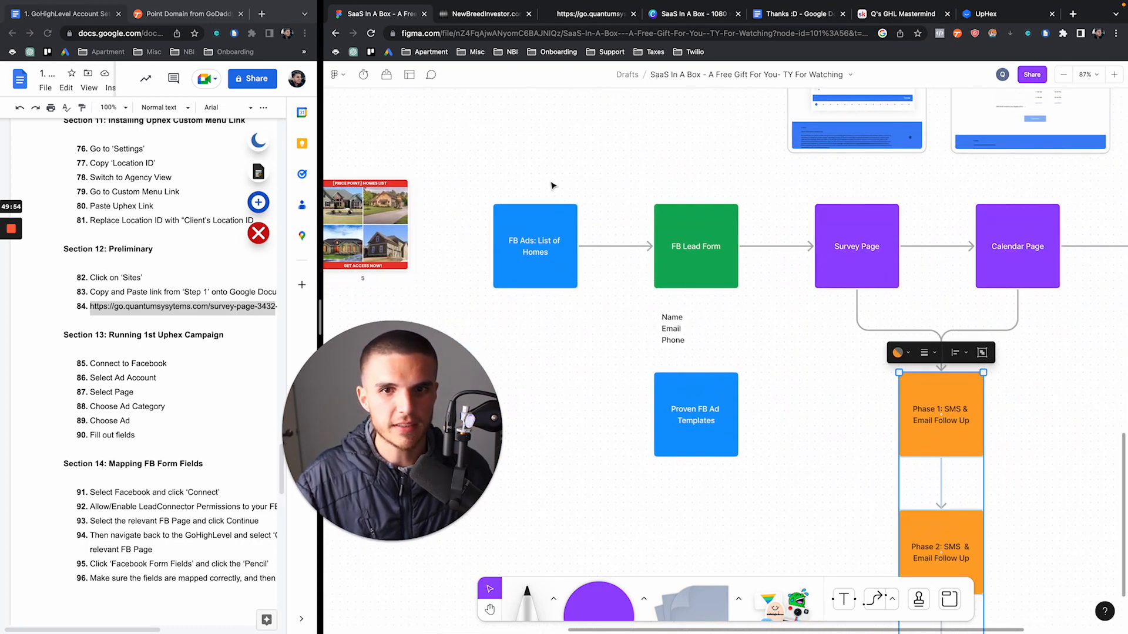
left_click(488, 14)
scroll(639, 263, "down", 2)
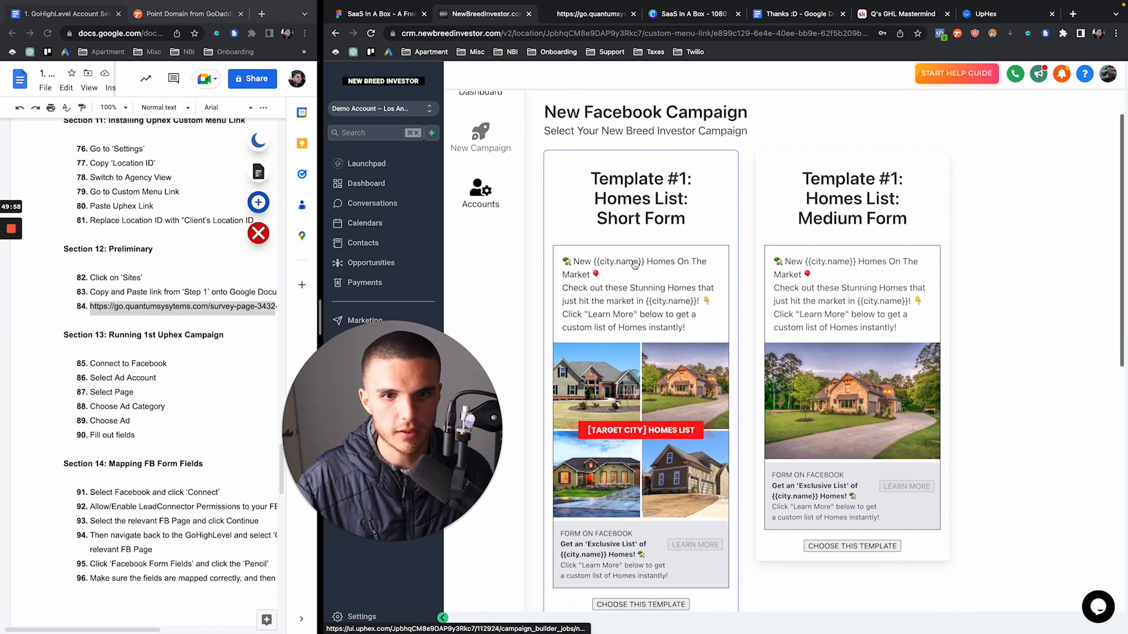
left_click(590, 13)
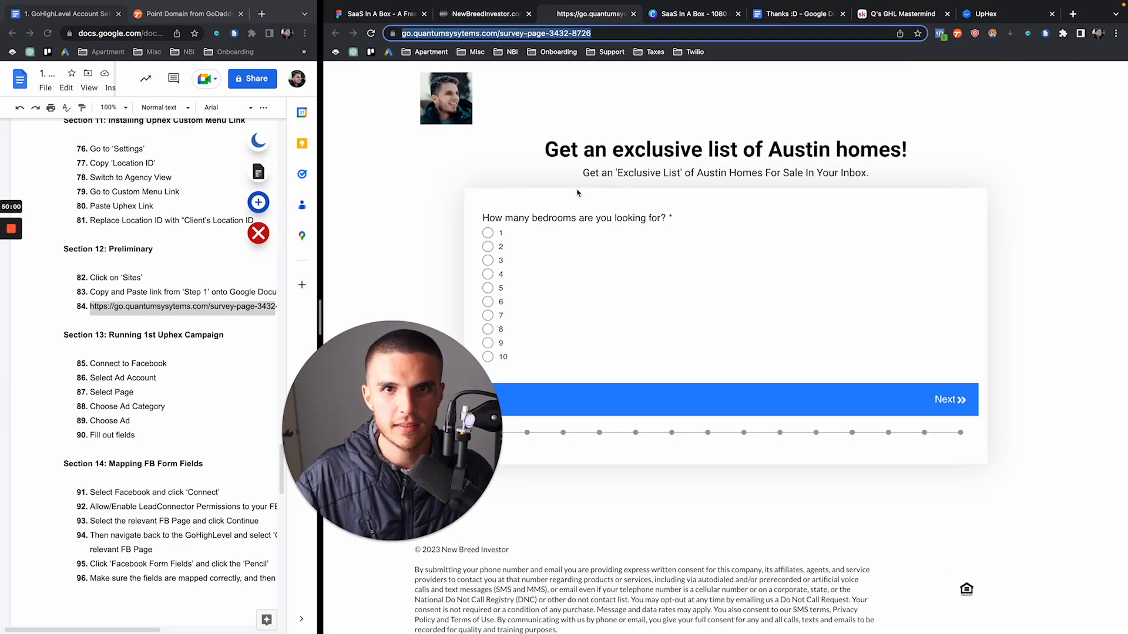
left_click(374, 9)
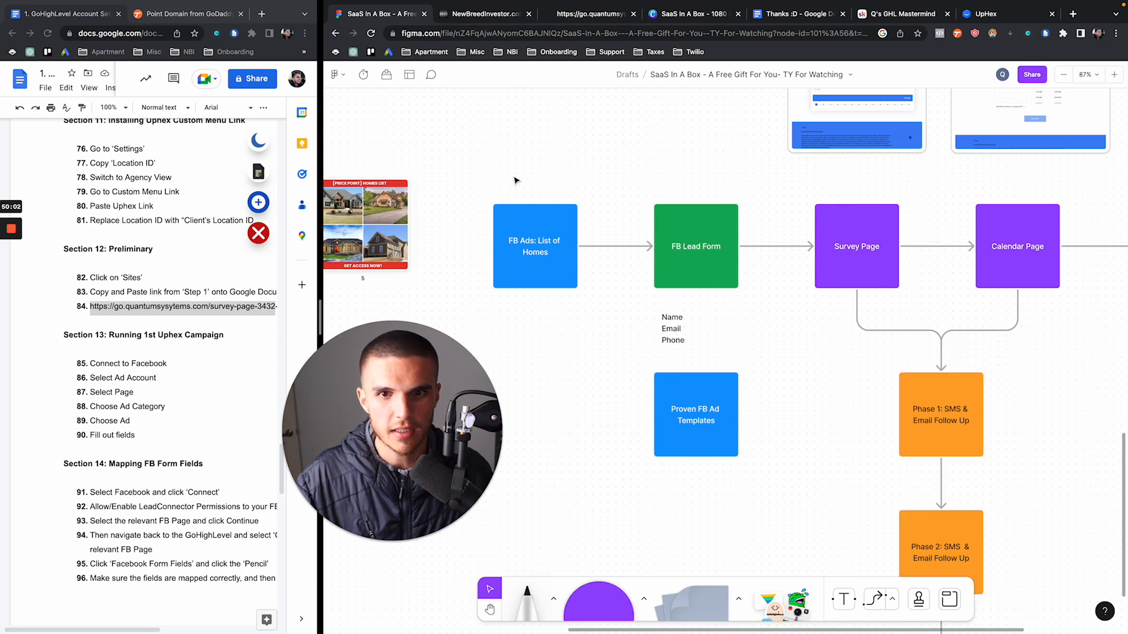
left_click_drag(515, 178, 561, 333)
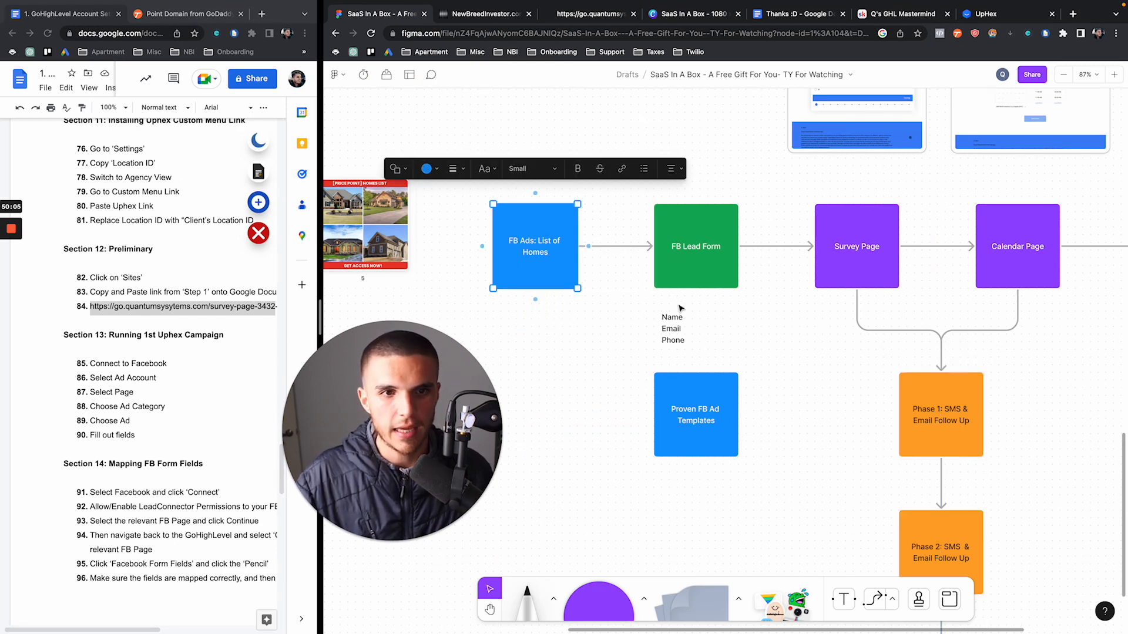
scroll(680, 308, "up", 1)
left_click(676, 193)
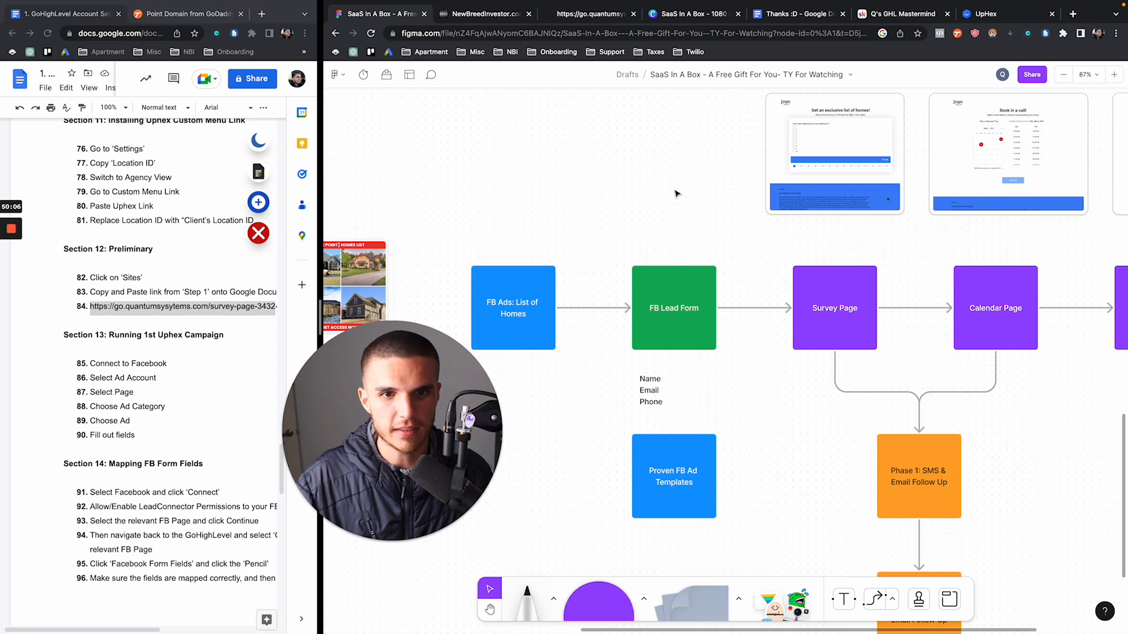
Choose the Template #1: Homes List: Short Form template on the New Breed Investor page
left_click(510, 14)
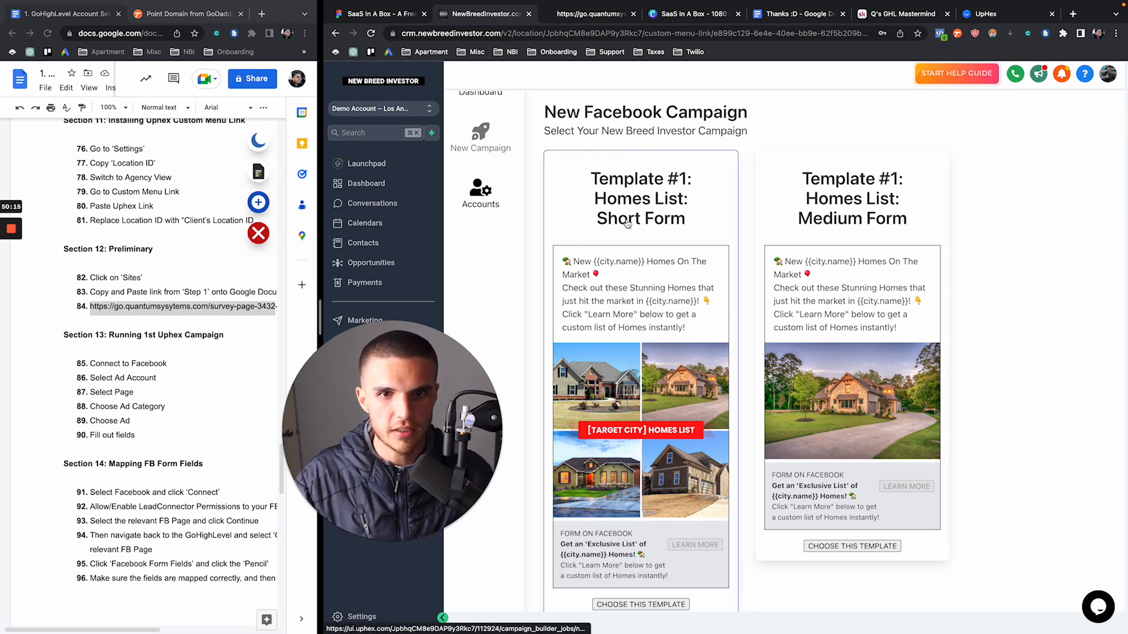
scroll(627, 229, "down", 3)
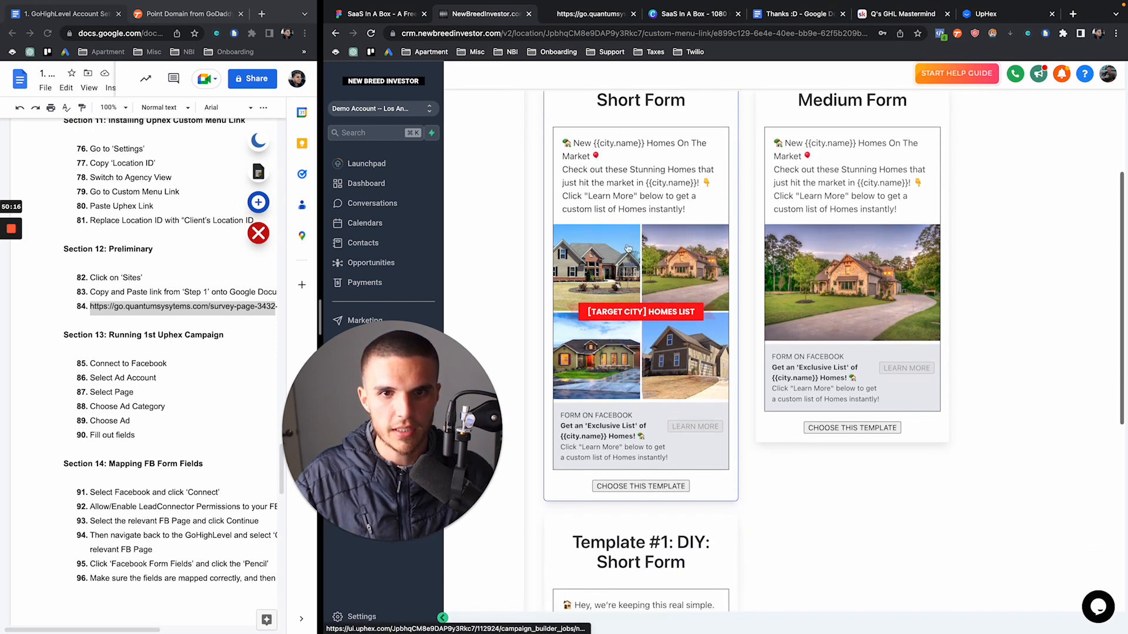
left_click(631, 486)
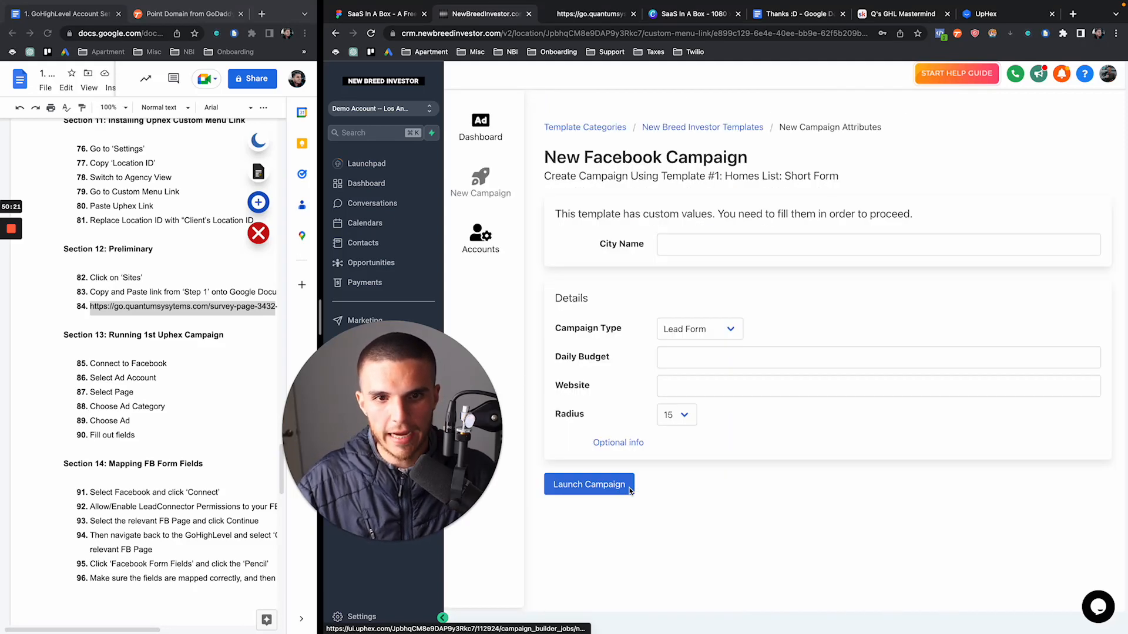
Enter Austin as the City Name and 20 as the Daily Budget
left_click(673, 244)
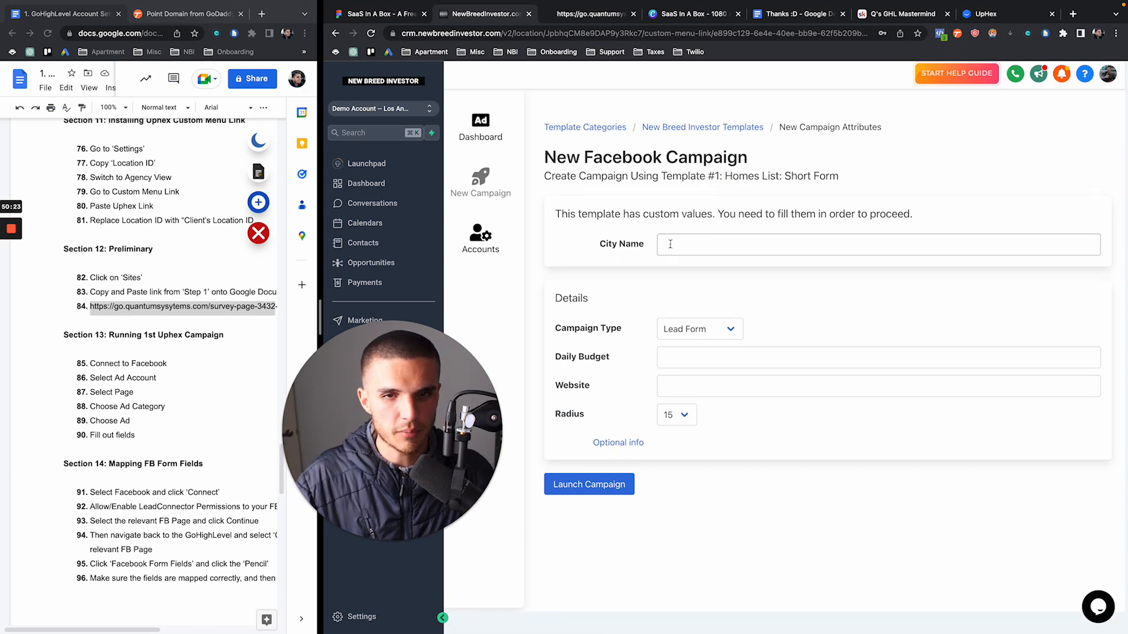
left_click(670, 245)
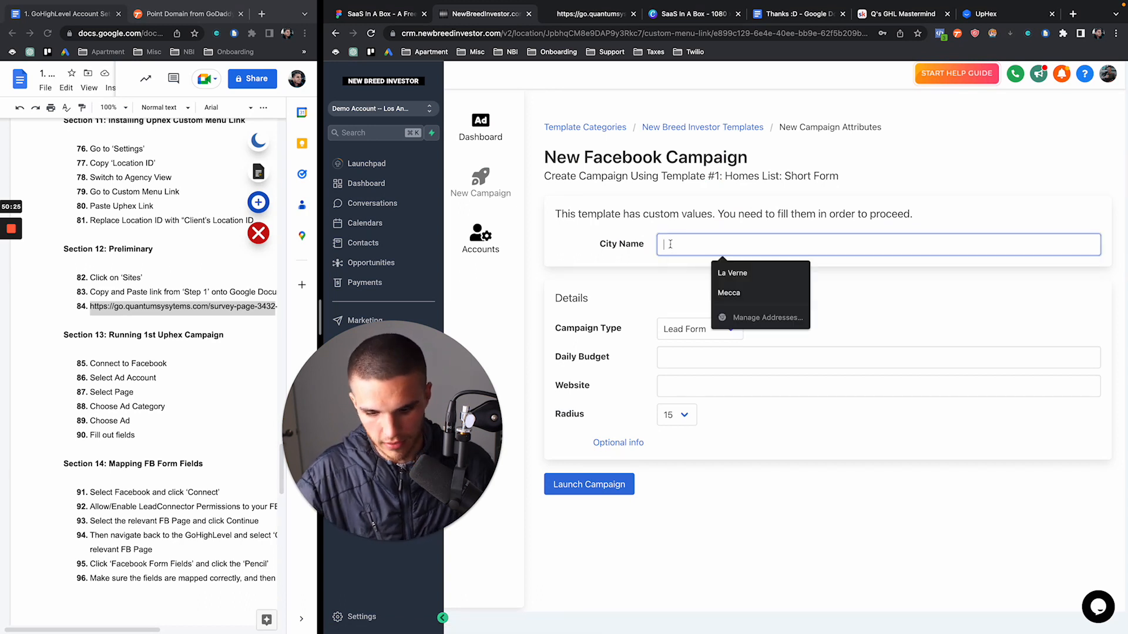
type("AUST")
key("super+a")
type("Austin")
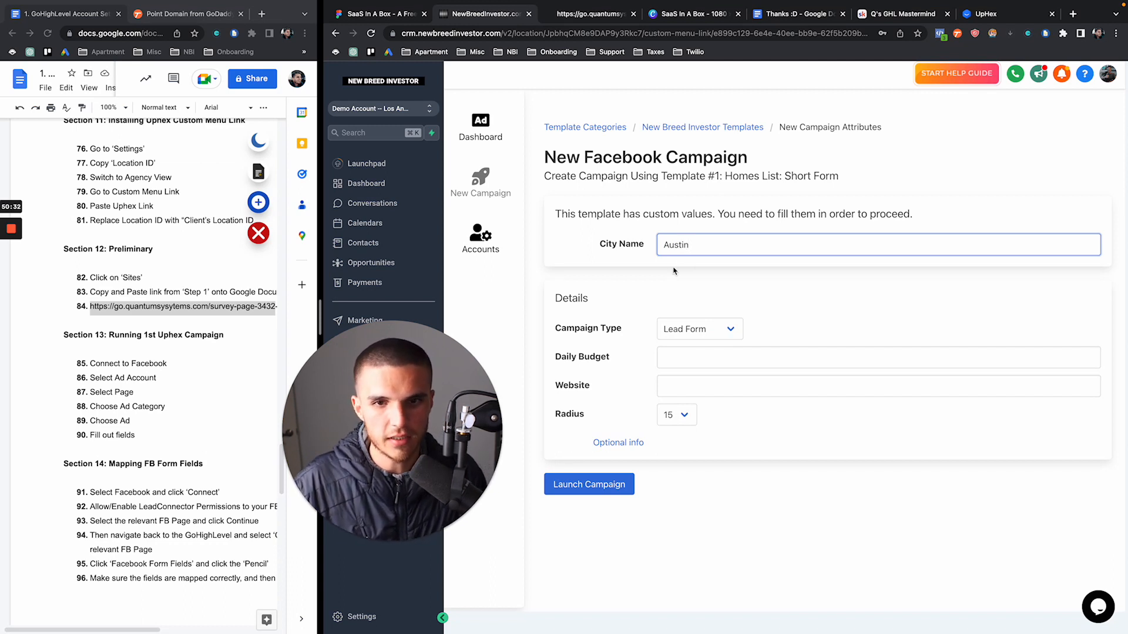
left_click(680, 362)
type("20")
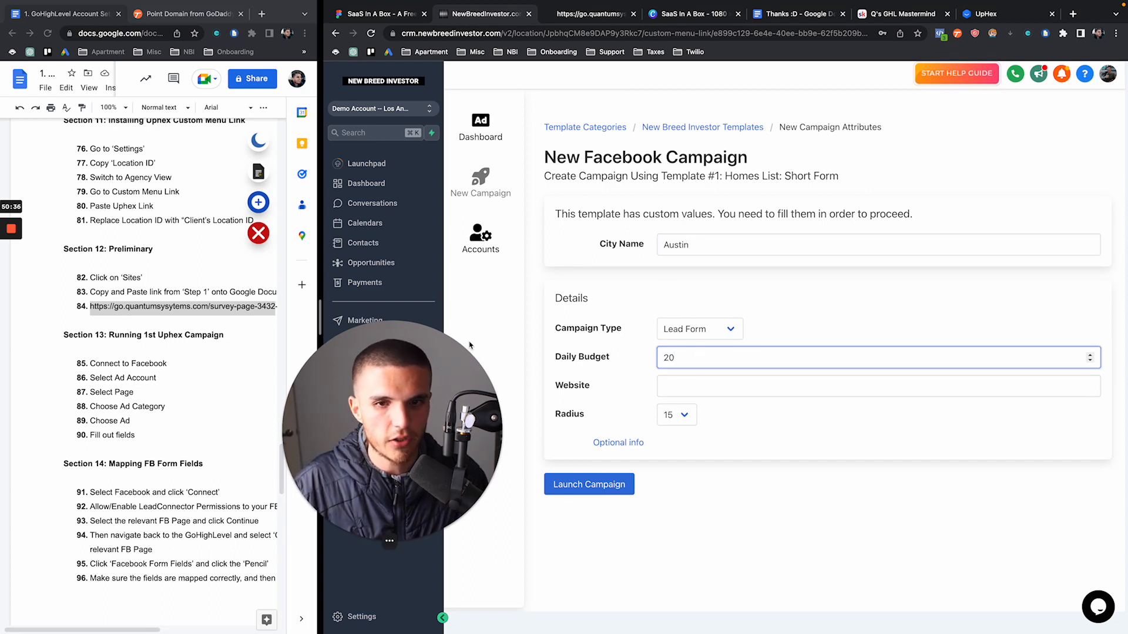
Paste the survey page URL from the notes as Website and reveal the optional sections
left_click_drag(320, 315, 470, 316)
left_click_drag(298, 308, 102, 306)
key("super+c")
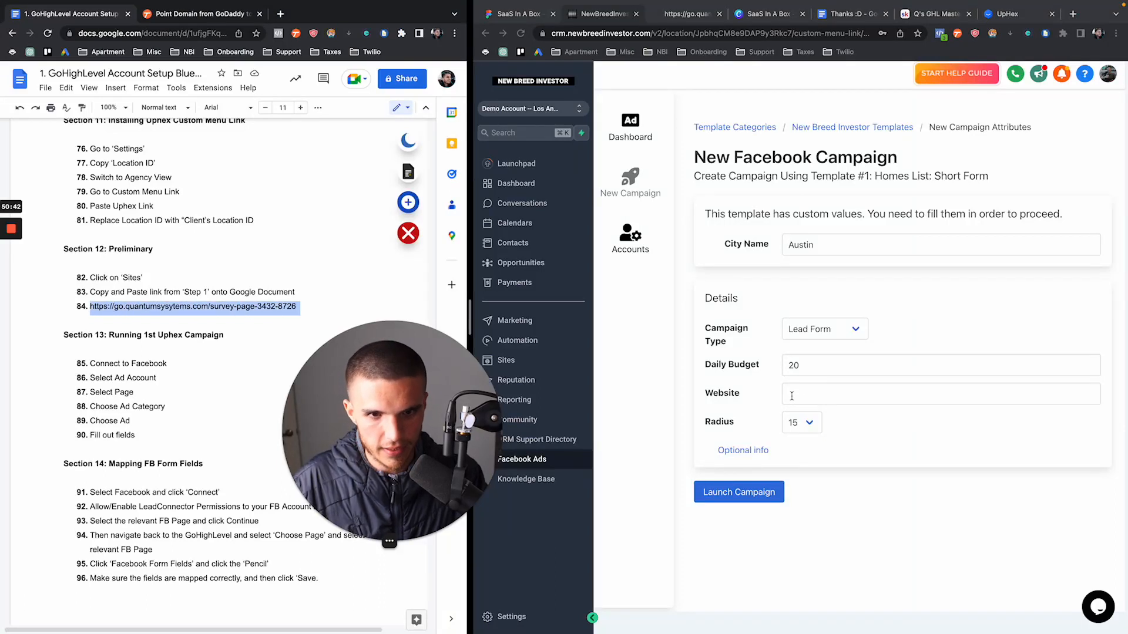
left_click(818, 395)
left_click(820, 400)
key("super+v")
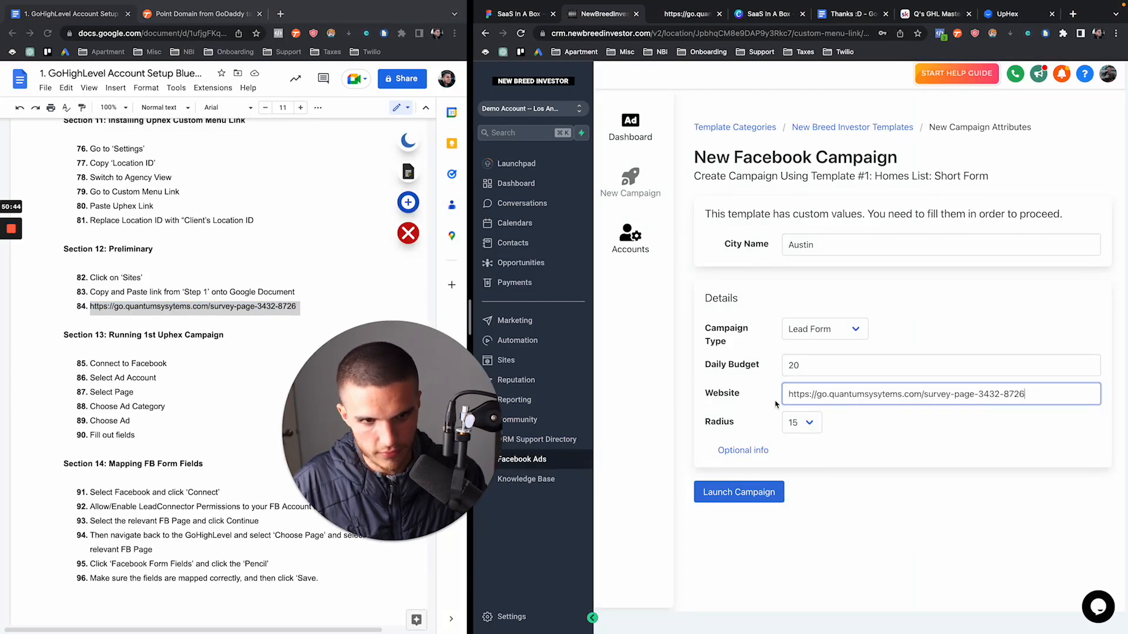
left_click(757, 452)
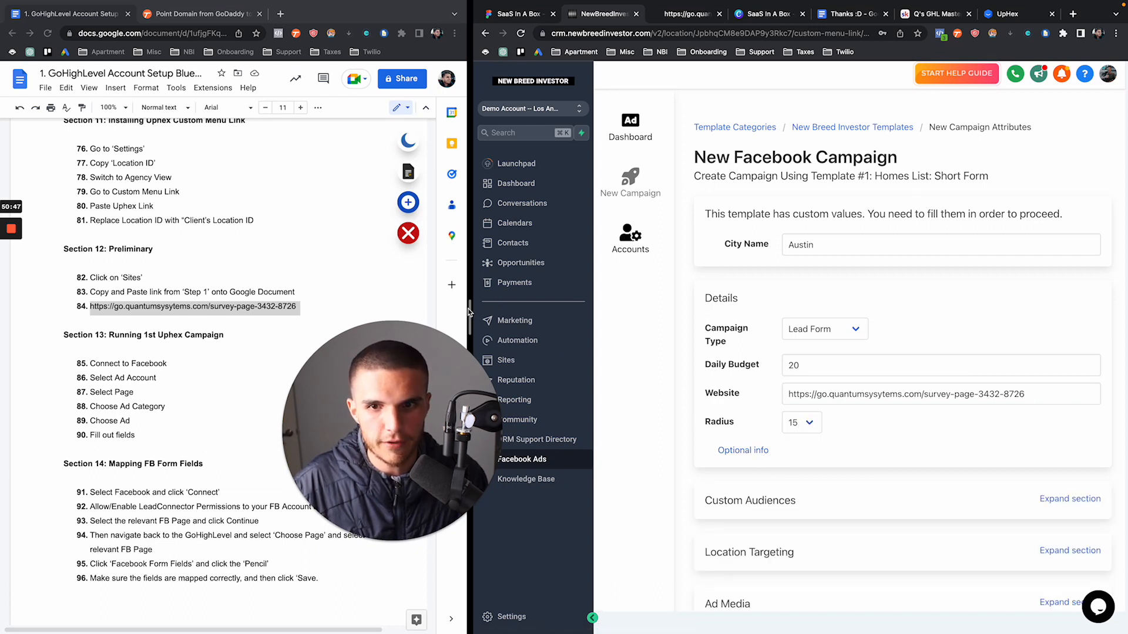
Set the campaign's targeting radius to 25
left_click_drag(463, 311, 416, 311)
scroll(788, 418, "down", 1)
scroll(788, 419, "down", 3)
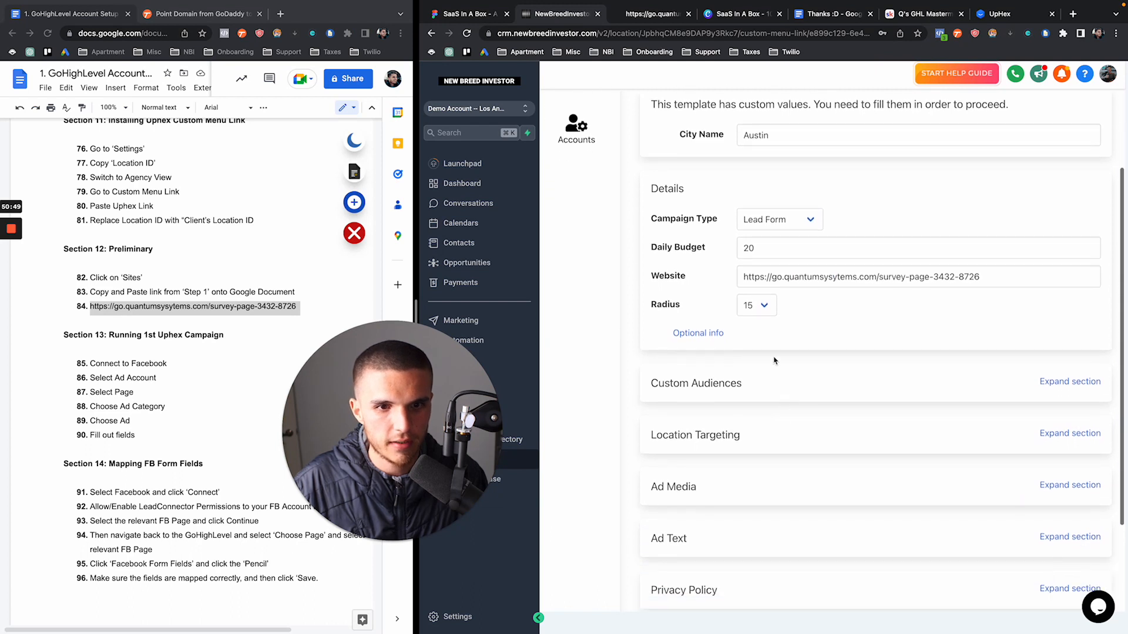
left_click(765, 308)
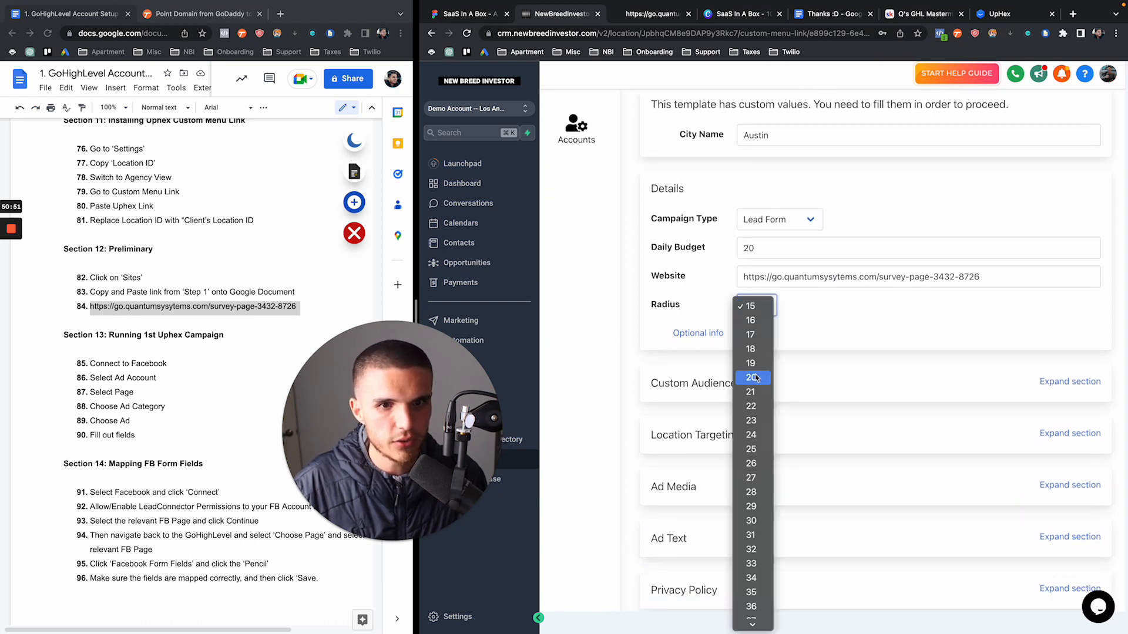
left_click(754, 450)
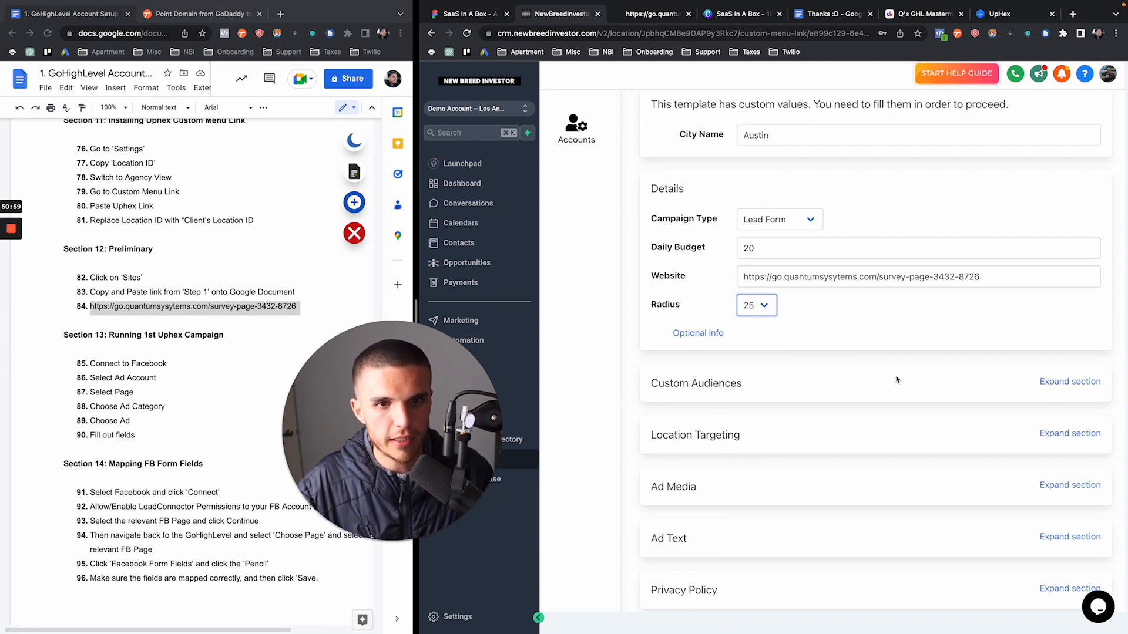
Set Location Targeting to Cities and add Austin - Texas as the target city
scroll(896, 379, "down", 3)
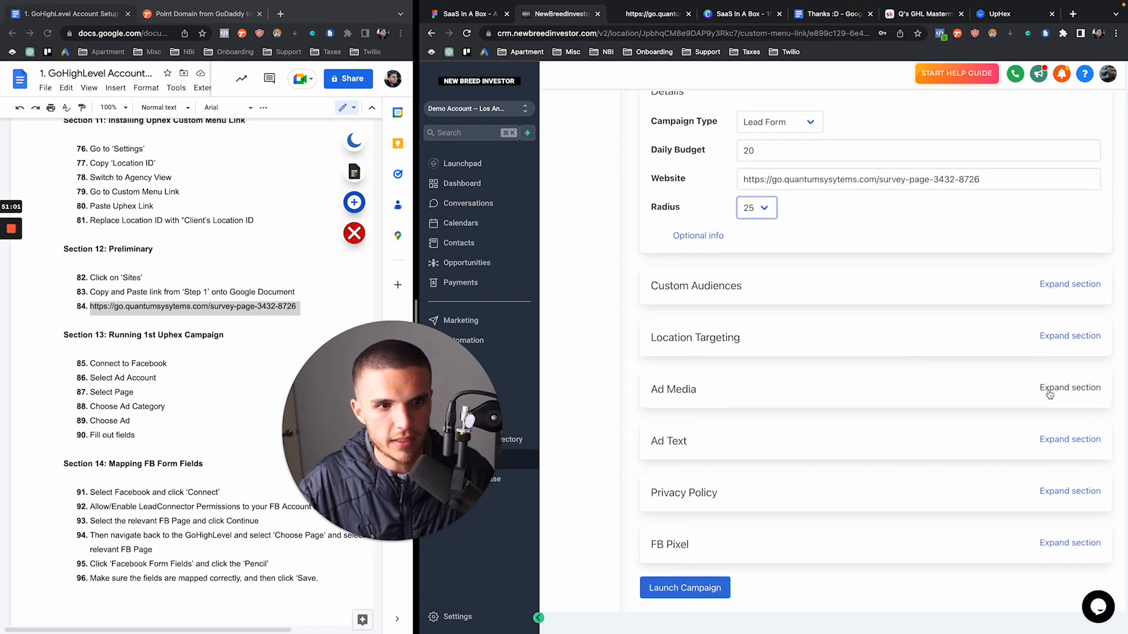
left_click(1066, 342)
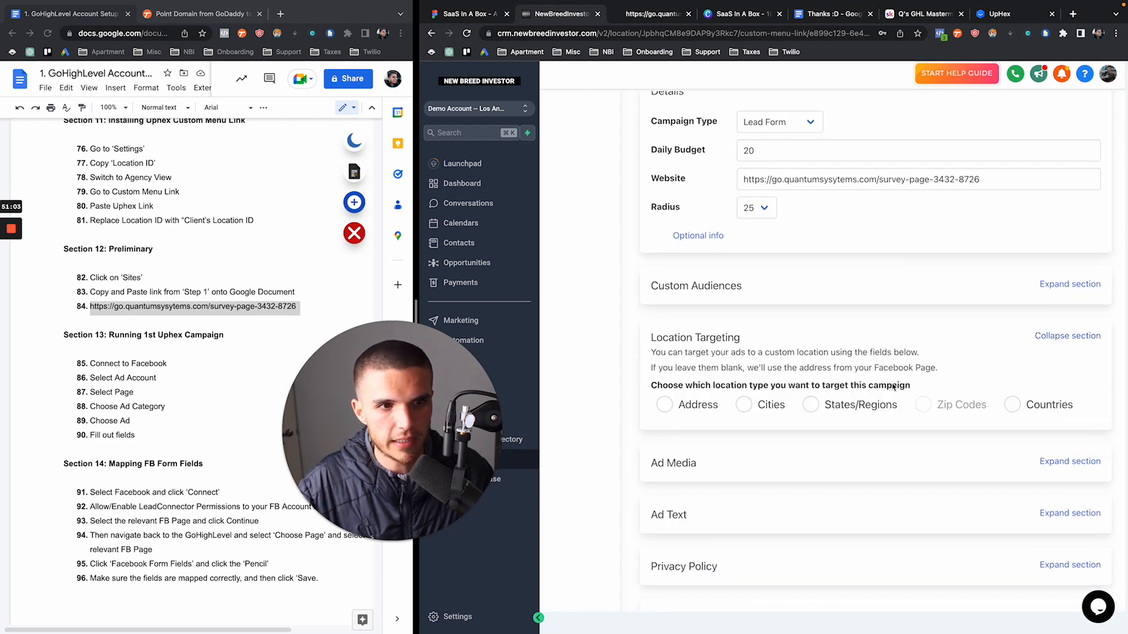
left_click(745, 405)
left_click(761, 449)
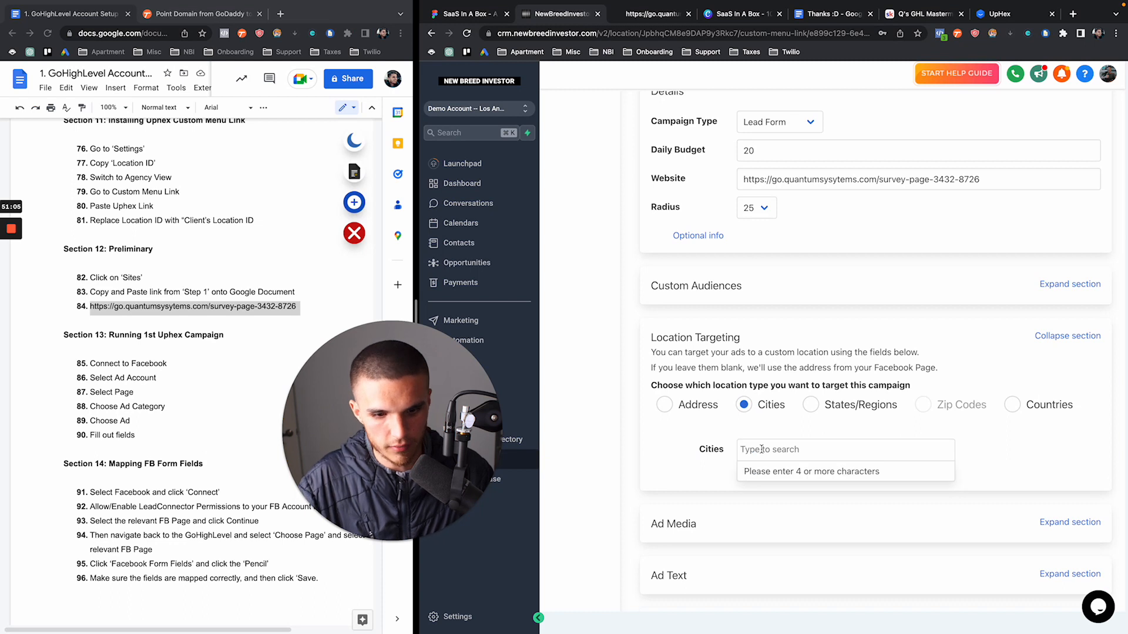
type("austin - texas")
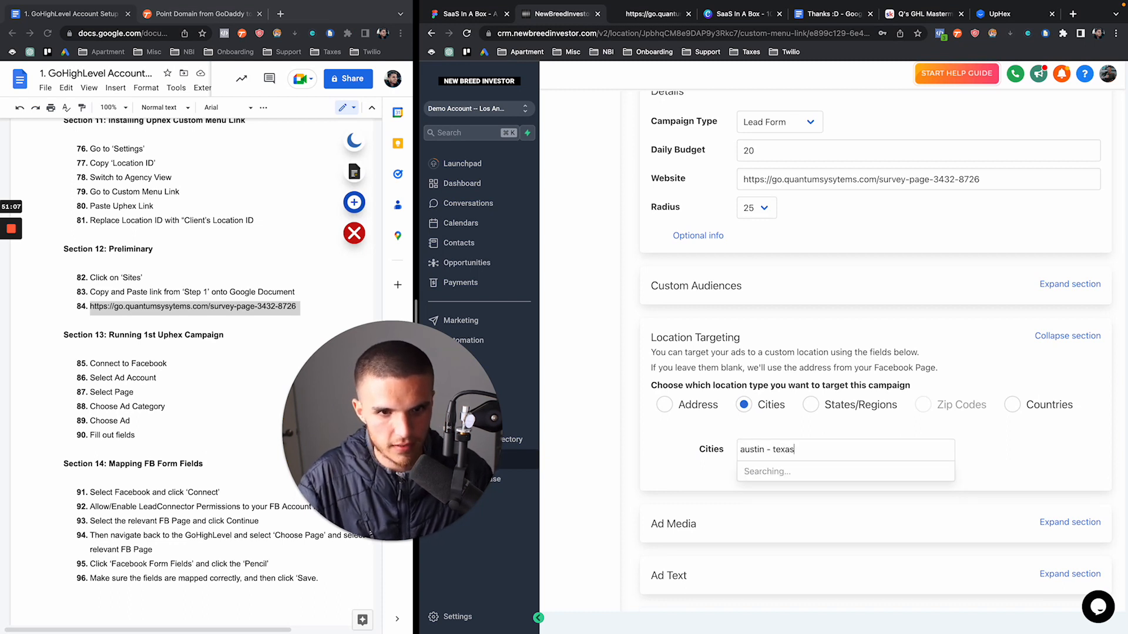
left_click(763, 470)
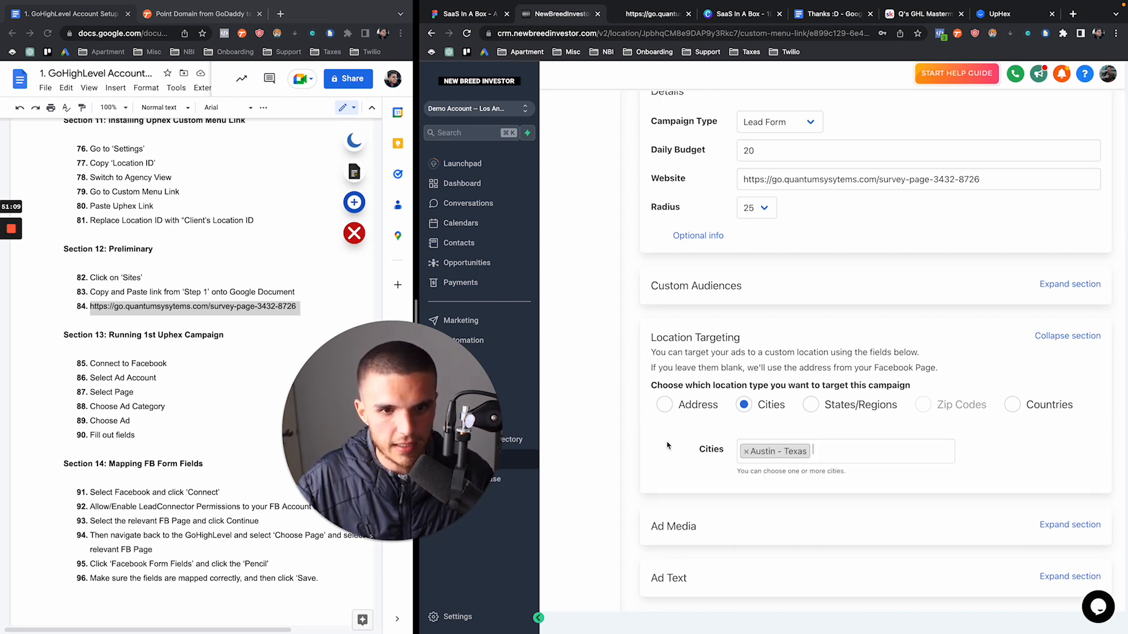
scroll(668, 446, "down", 2)
scroll(666, 445, "down", 1)
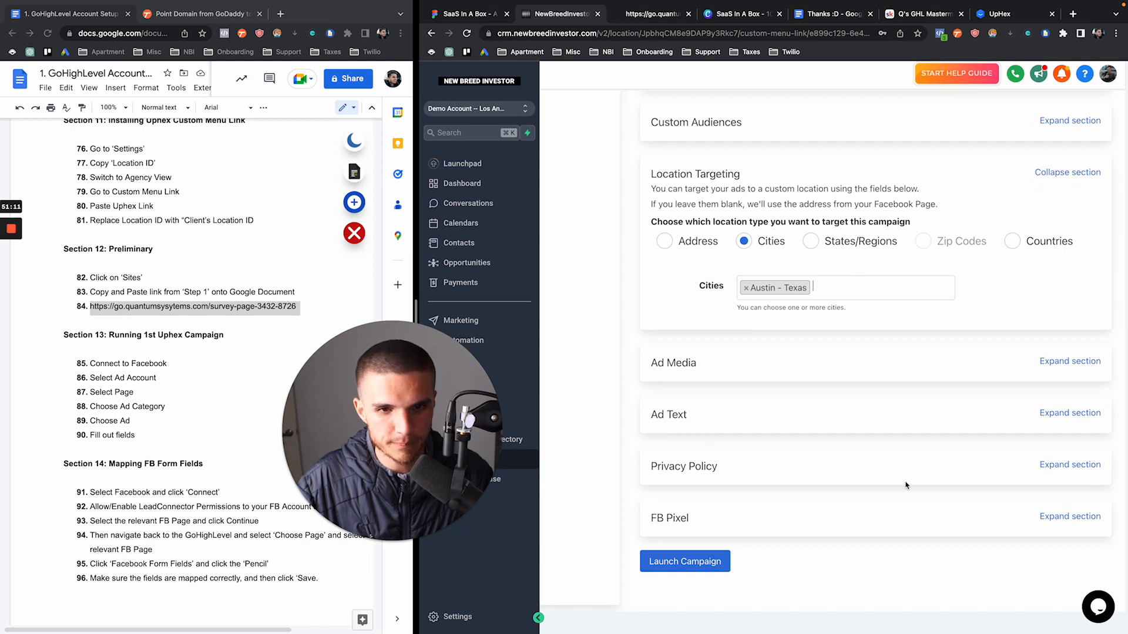
Select the New Breed Investor Master Shared #1 Meta pixel under FB Pixel
left_click(1065, 517)
left_click(861, 555)
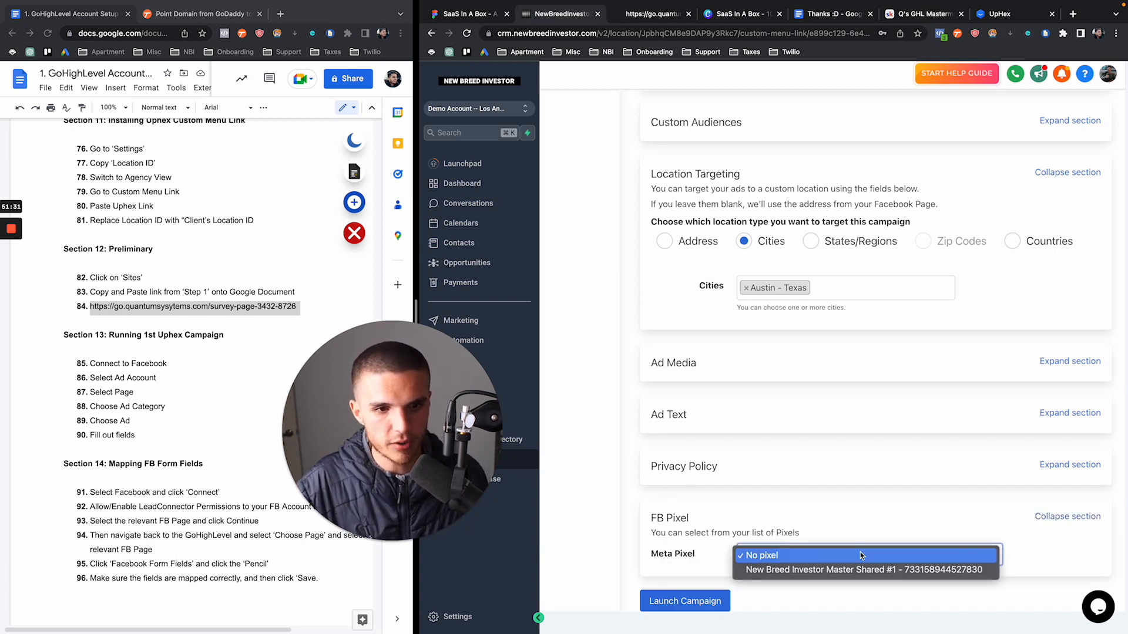
left_click(832, 572)
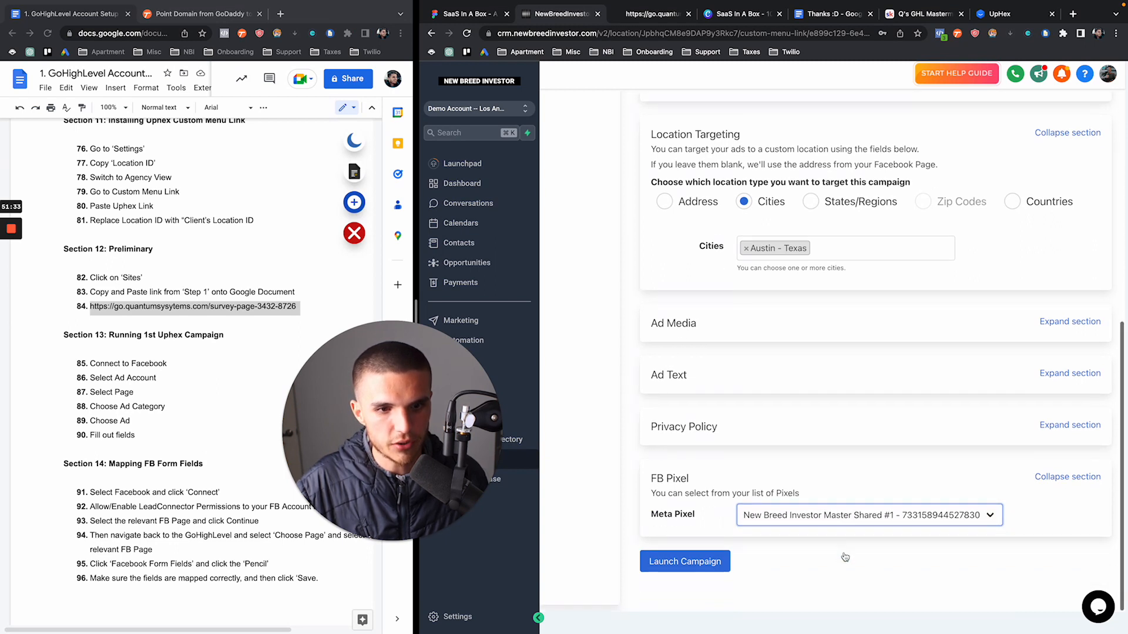
Launch the Facebook campaign and check the Ads Manager campaigns list
scroll(845, 558, "down", 1)
left_click(687, 563)
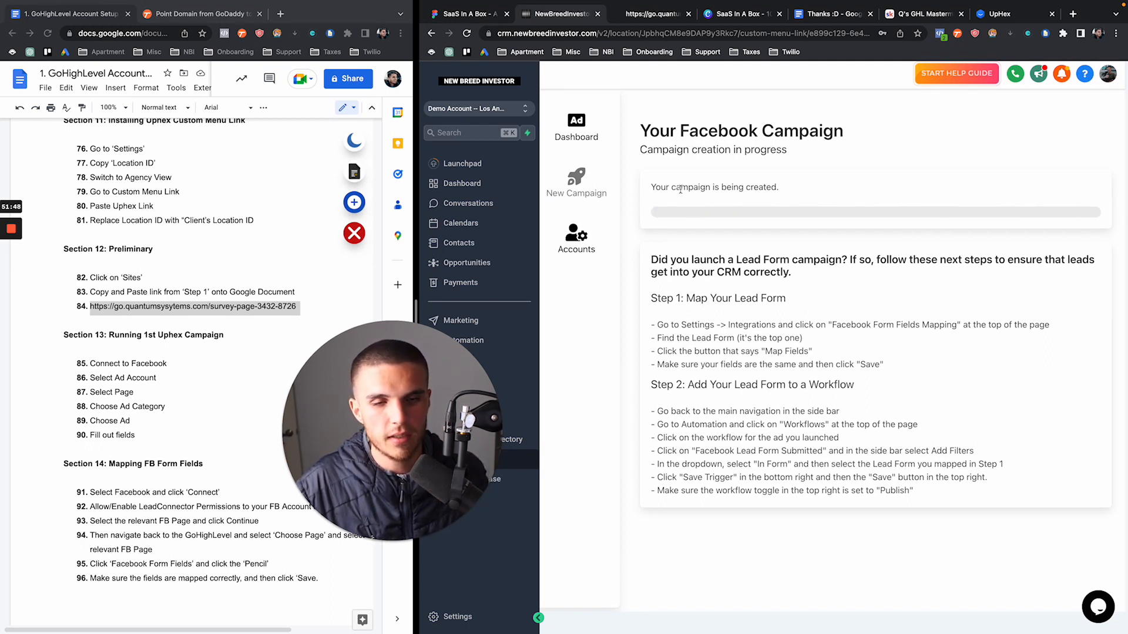
mouse_move(1060, 7)
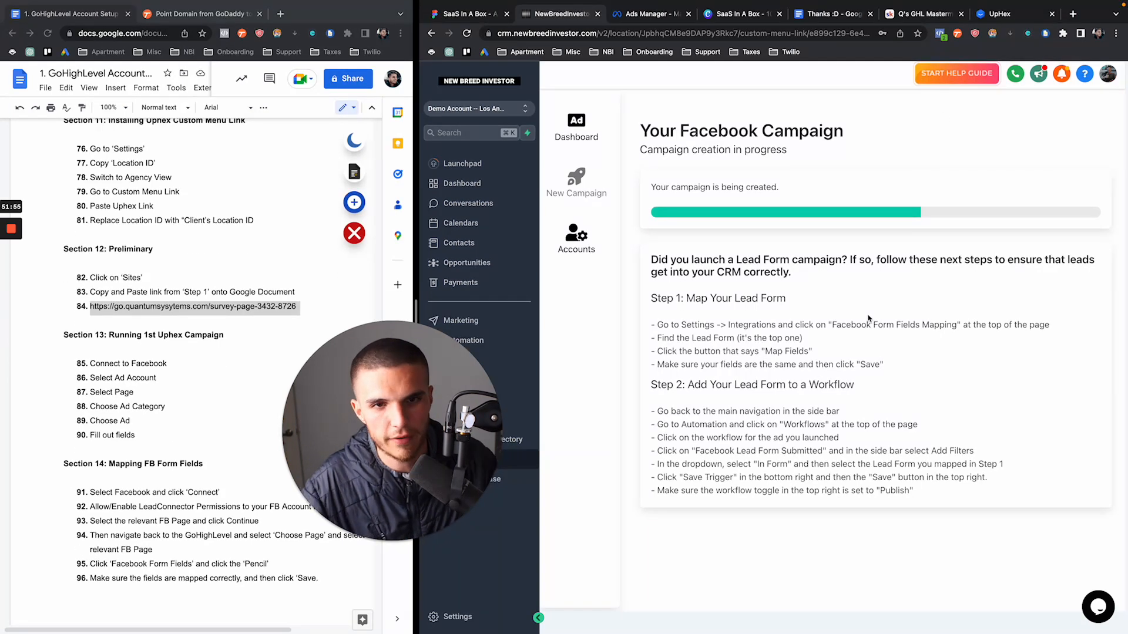
left_click(651, 14)
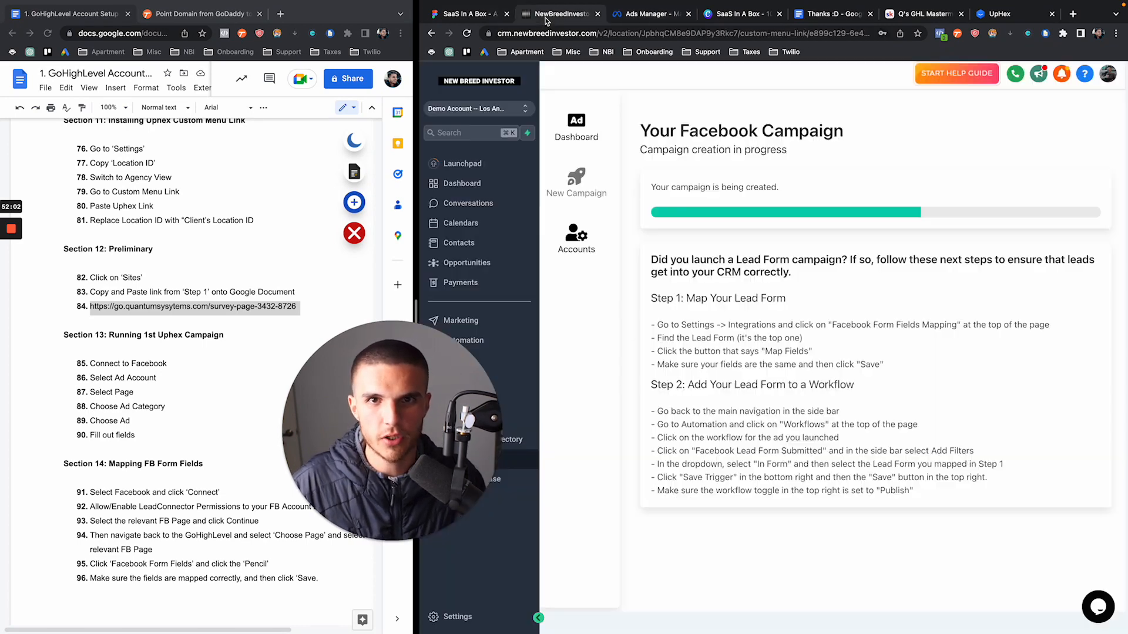
Check campaign creation progress, then reload Ads Manager to list the Homes List: Short Form campaign
left_click(540, 17)
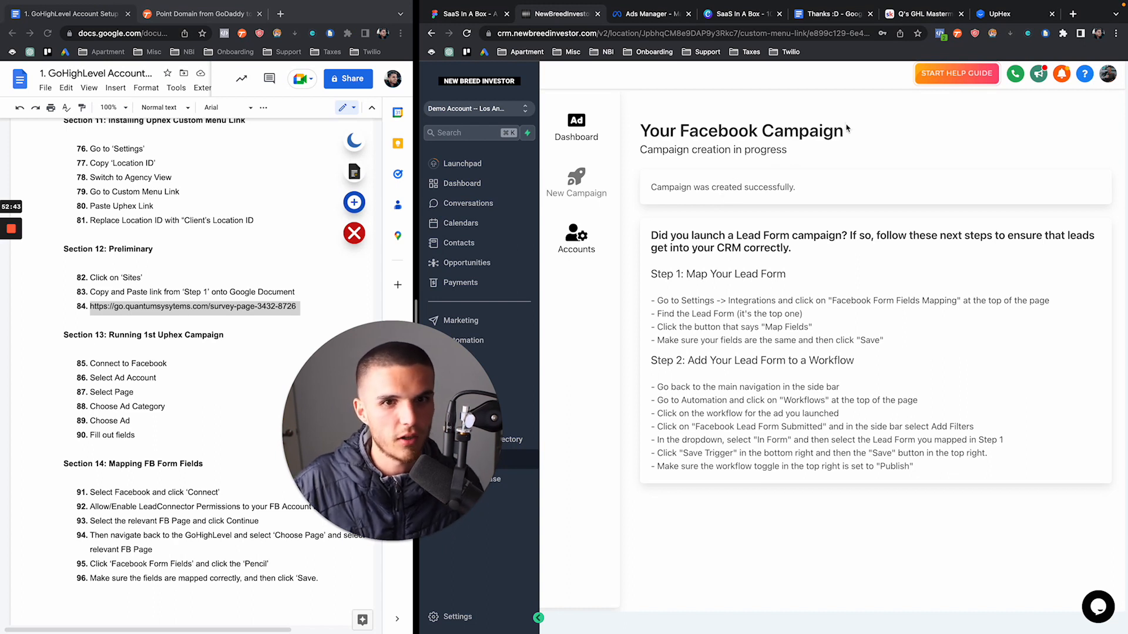
mouse_move(1102, 19)
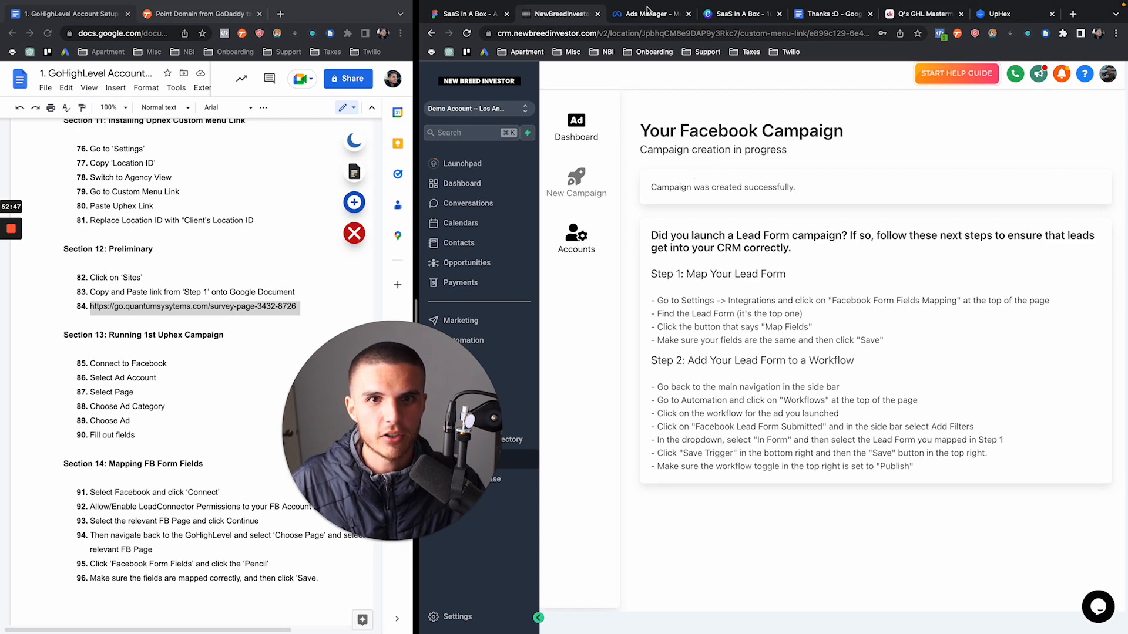
left_click(649, 12)
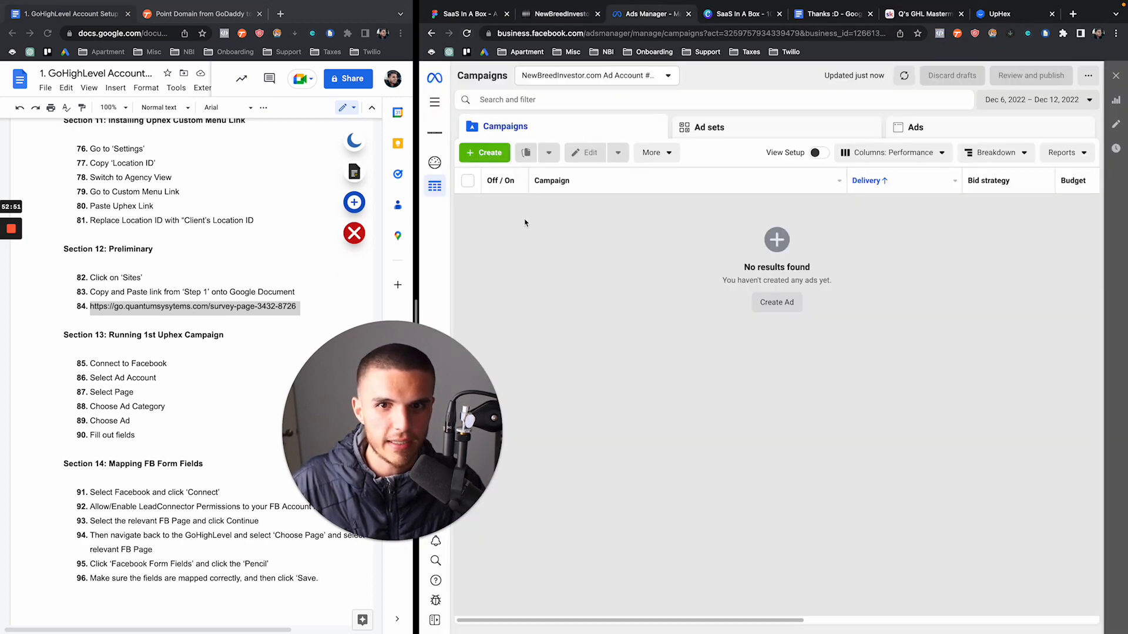
left_click(467, 34)
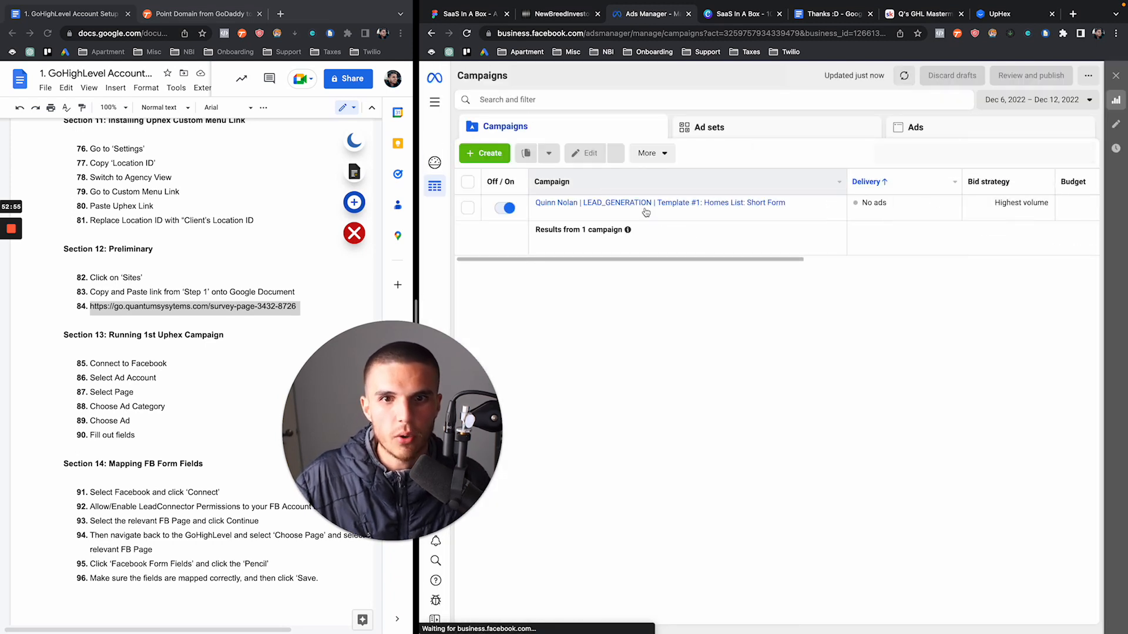
mouse_move(628, 216)
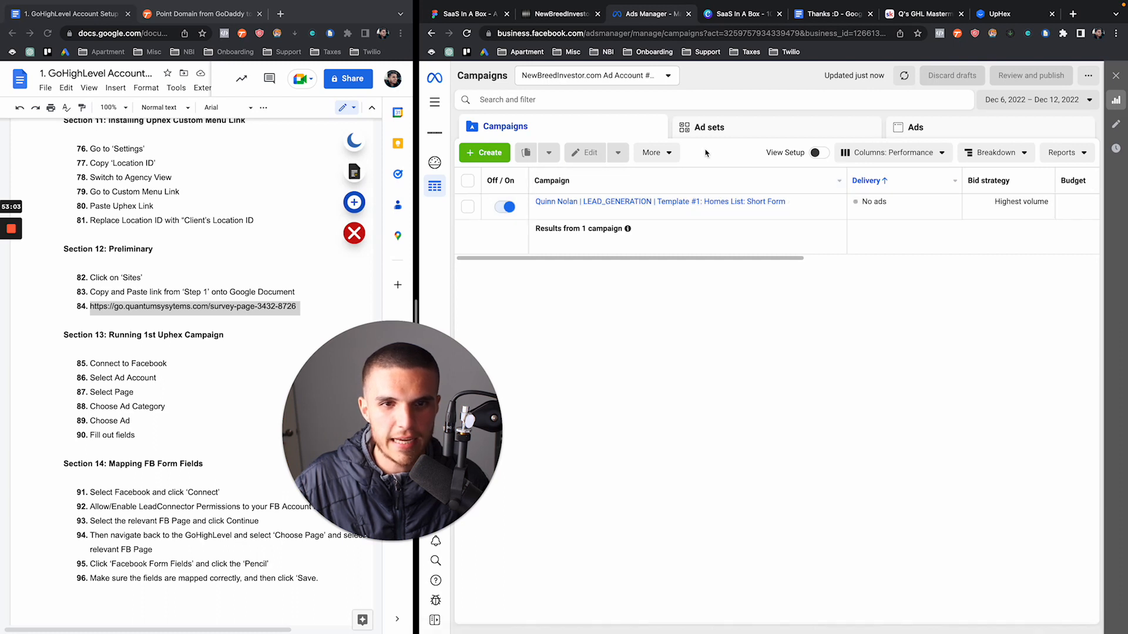
Review the campaign settings and the Custom Location ad set settings in edit mode
left_click(597, 212)
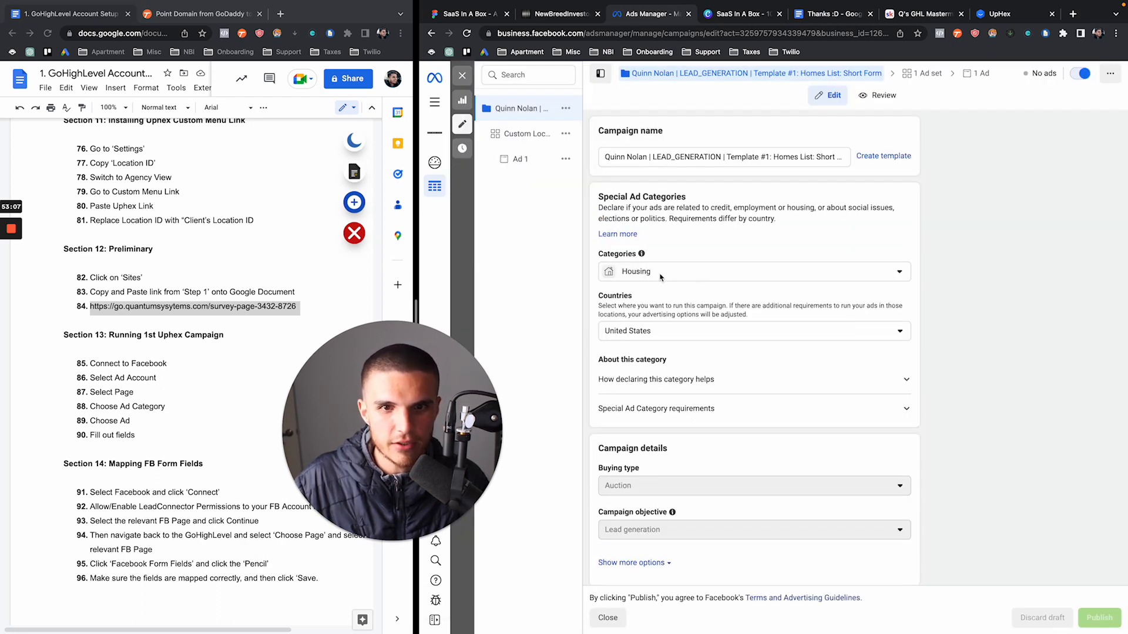
scroll(694, 283, "down", 3)
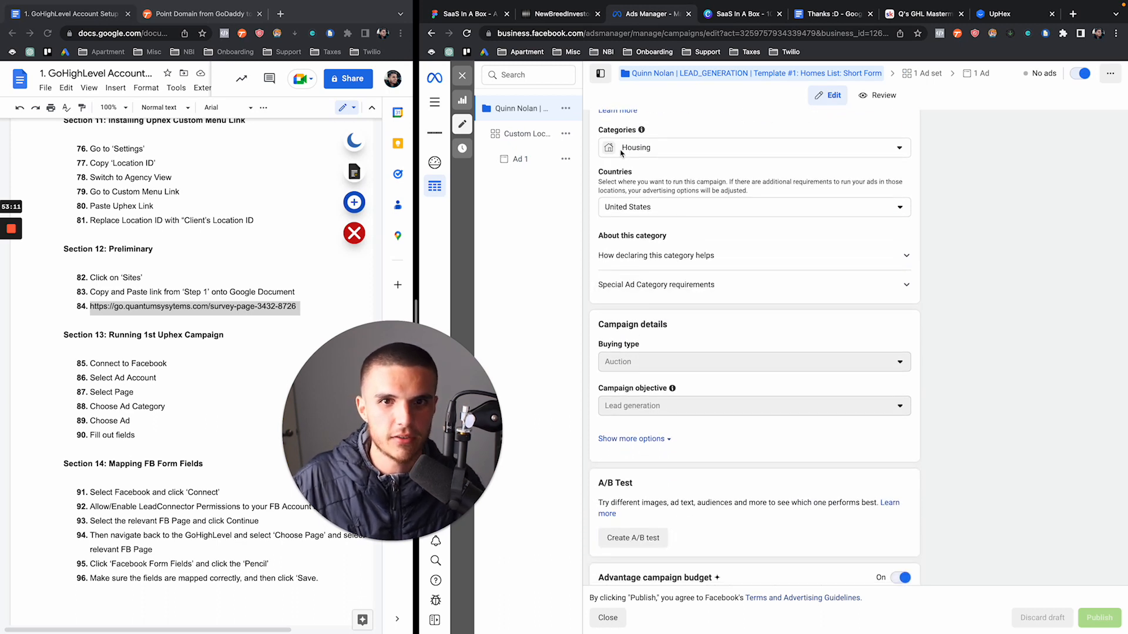
scroll(663, 216, "down", 3)
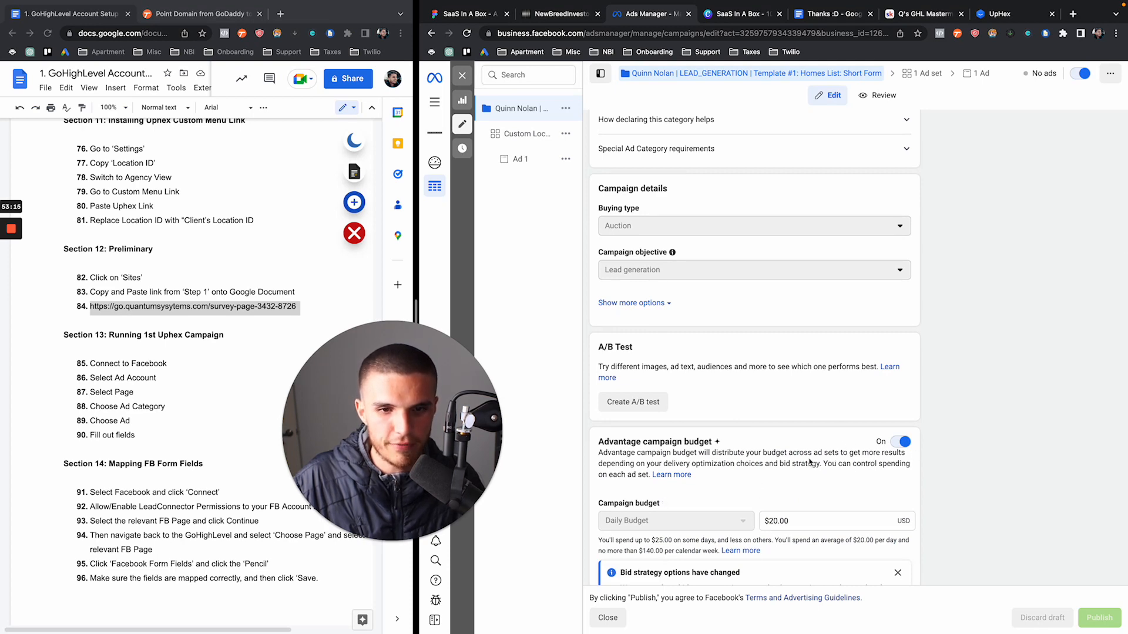
scroll(809, 462, "down", 1)
scroll(783, 500, "down", 2)
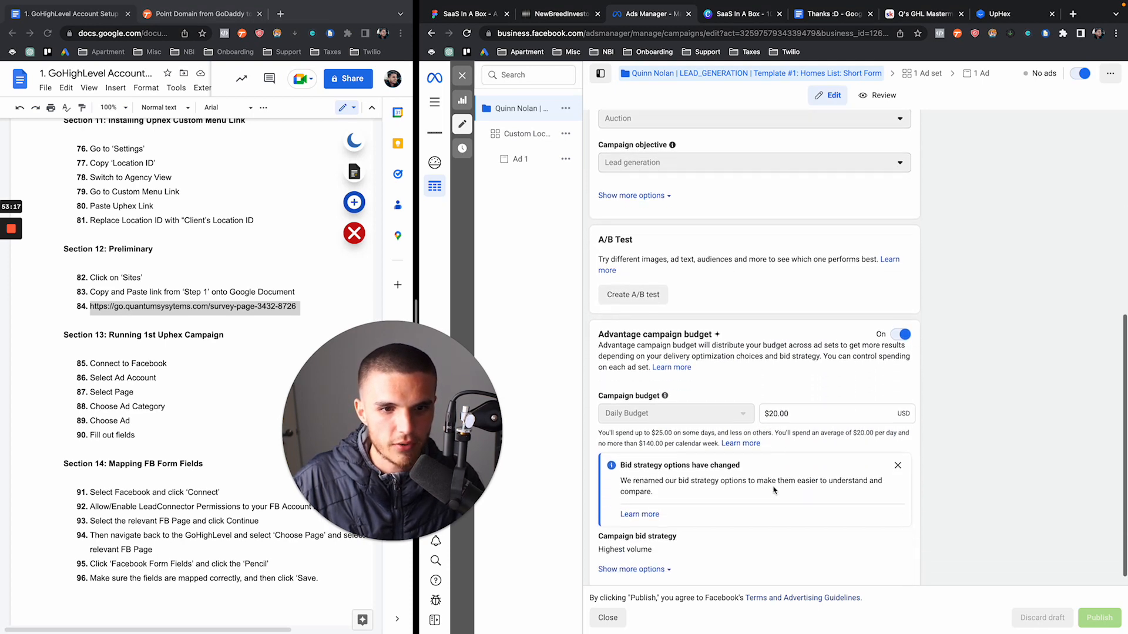
scroll(777, 426, "up", 6)
left_click(516, 134)
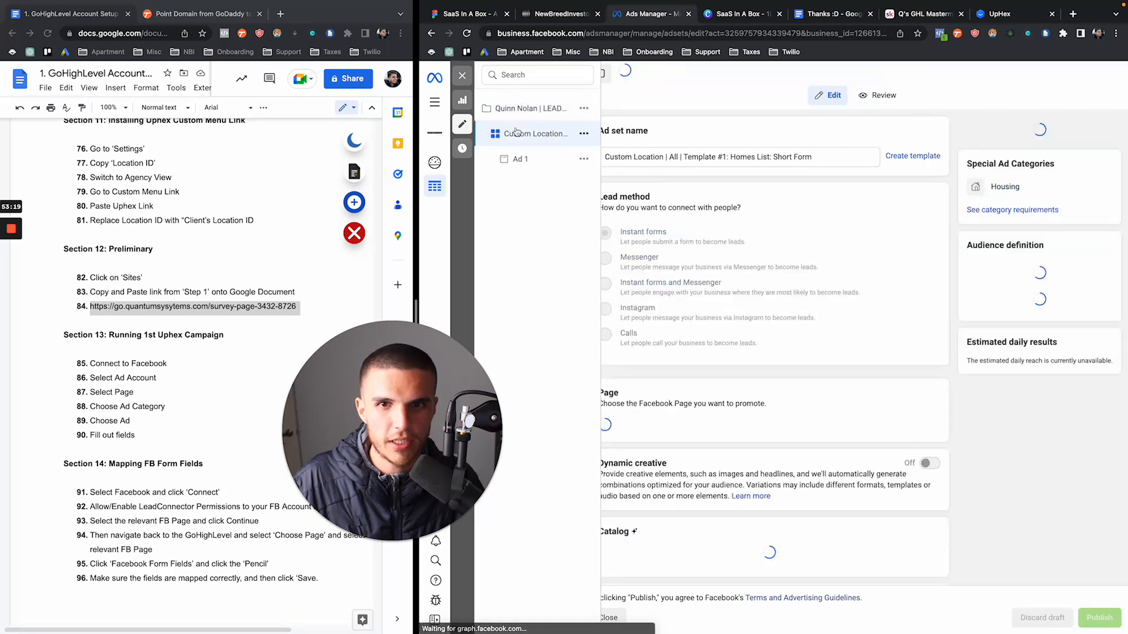
scroll(695, 271, "down", 3)
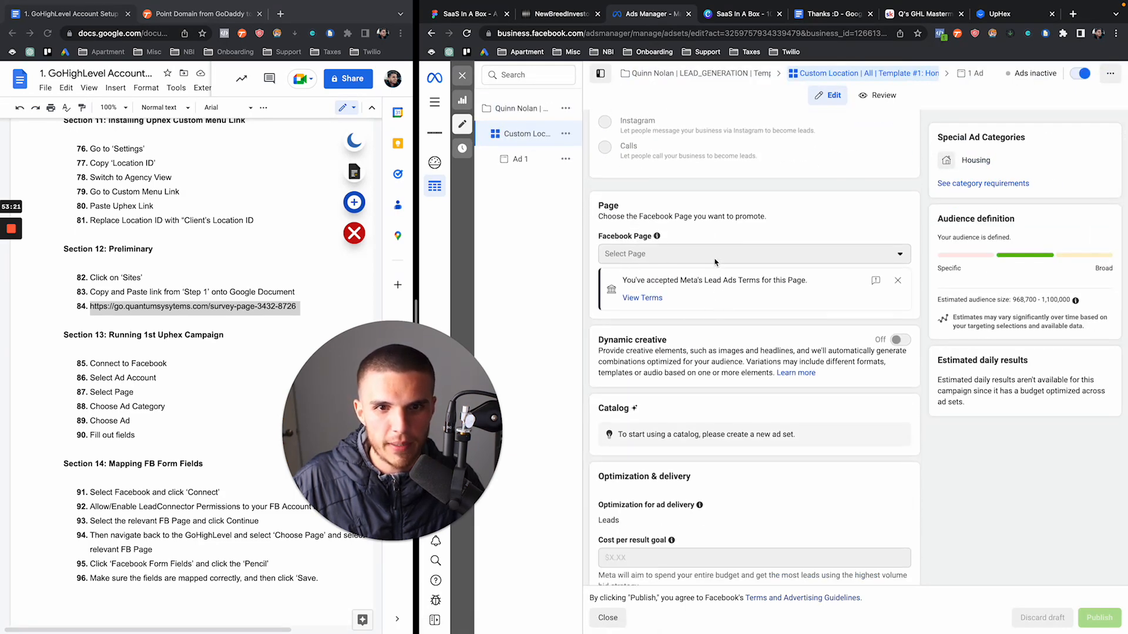
scroll(715, 262, "down", 12)
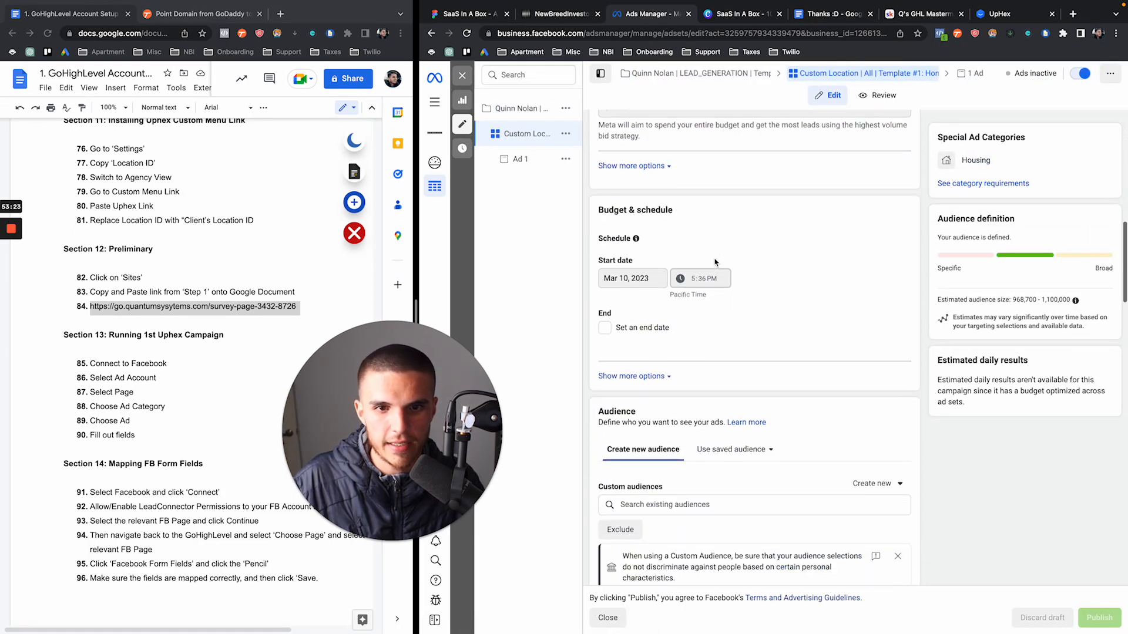
scroll(715, 262, "down", 1)
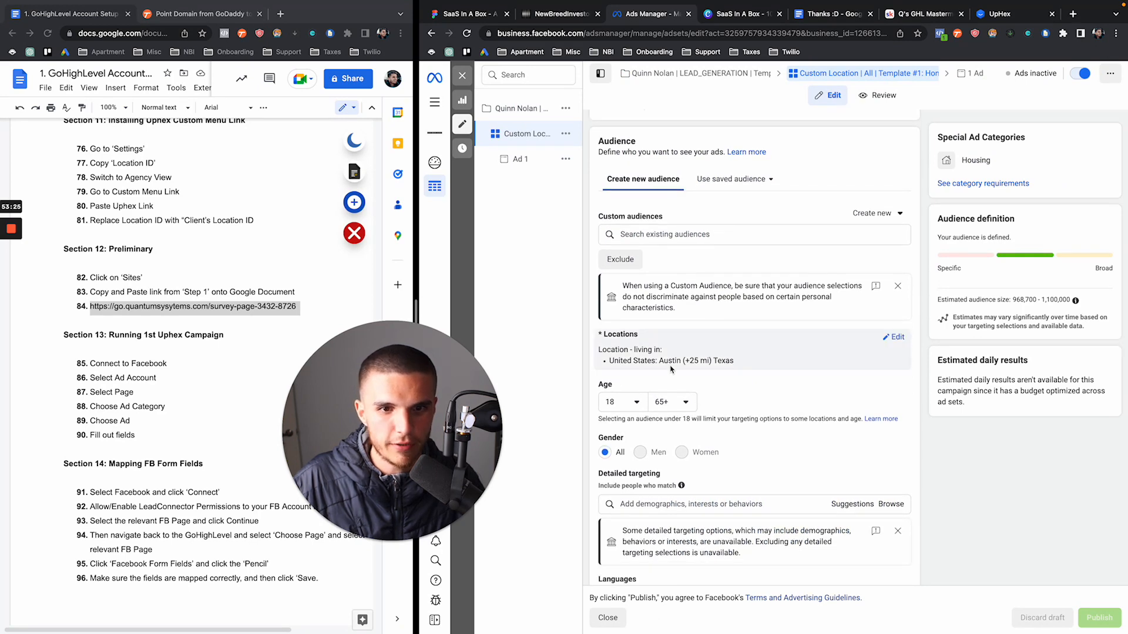
scroll(742, 367, "down", 7)
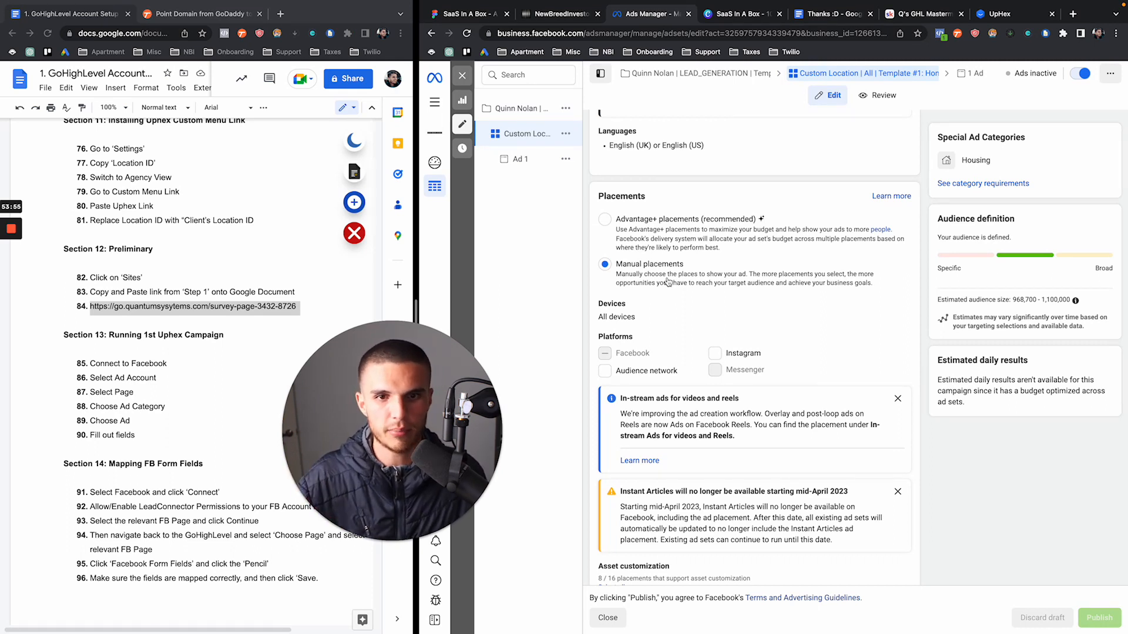
Open Ad 1 and expand its preview to show the full Austin homes caption
left_click(502, 160)
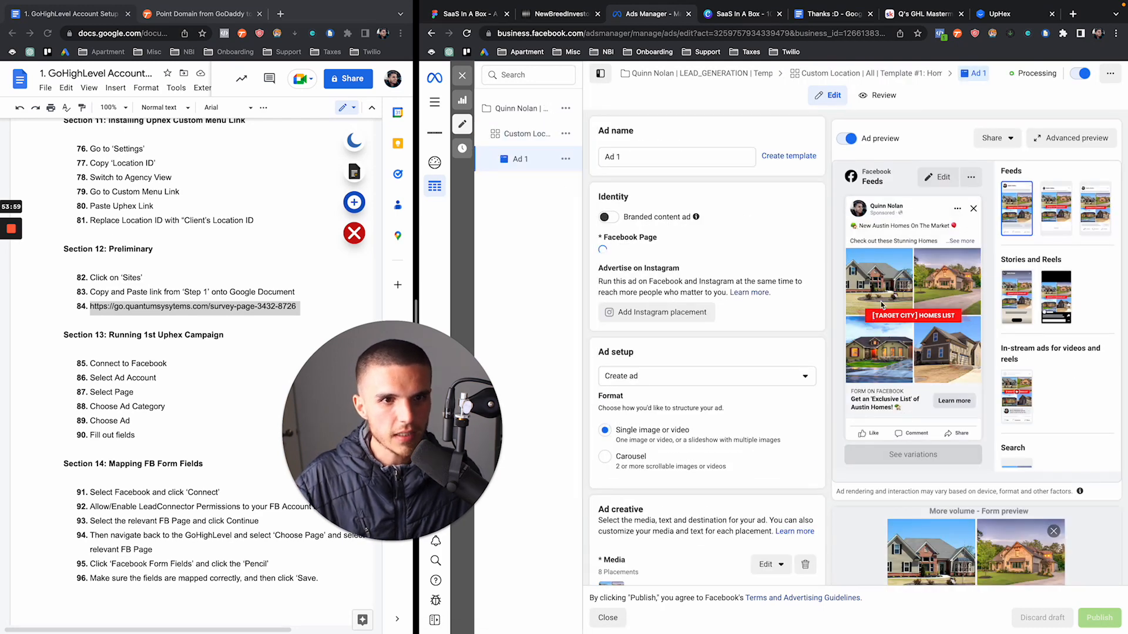
left_click(962, 241)
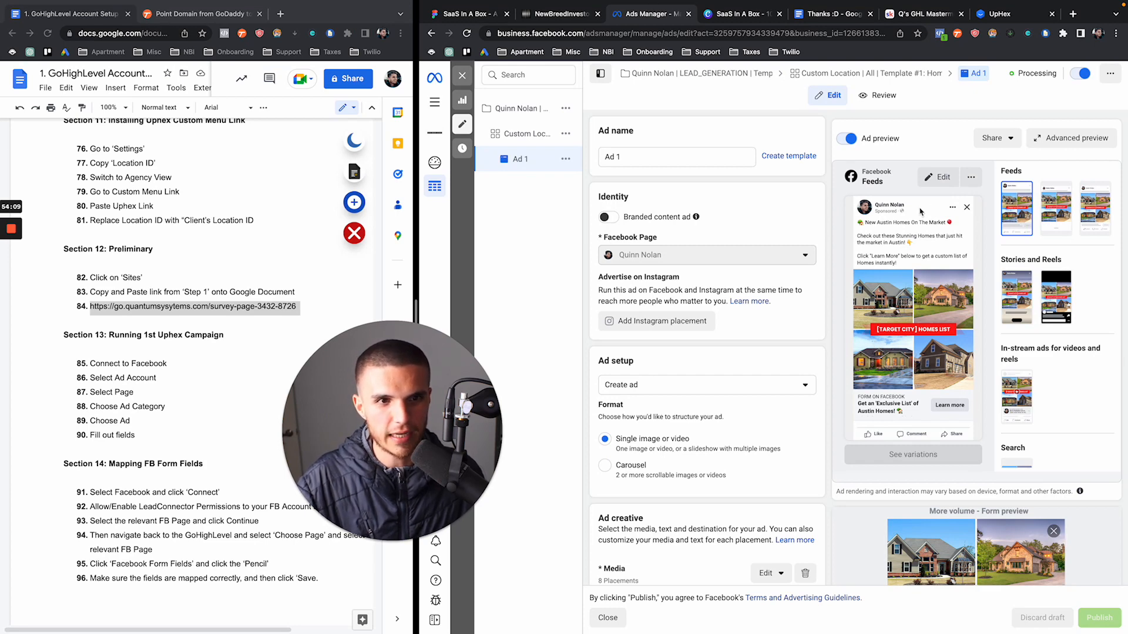
left_click(1073, 13)
Search YouTube for 'quinn nolan 100 leads' and open the 100 Leads in 30 Days video muted
type("youtube.com")
key("Return")
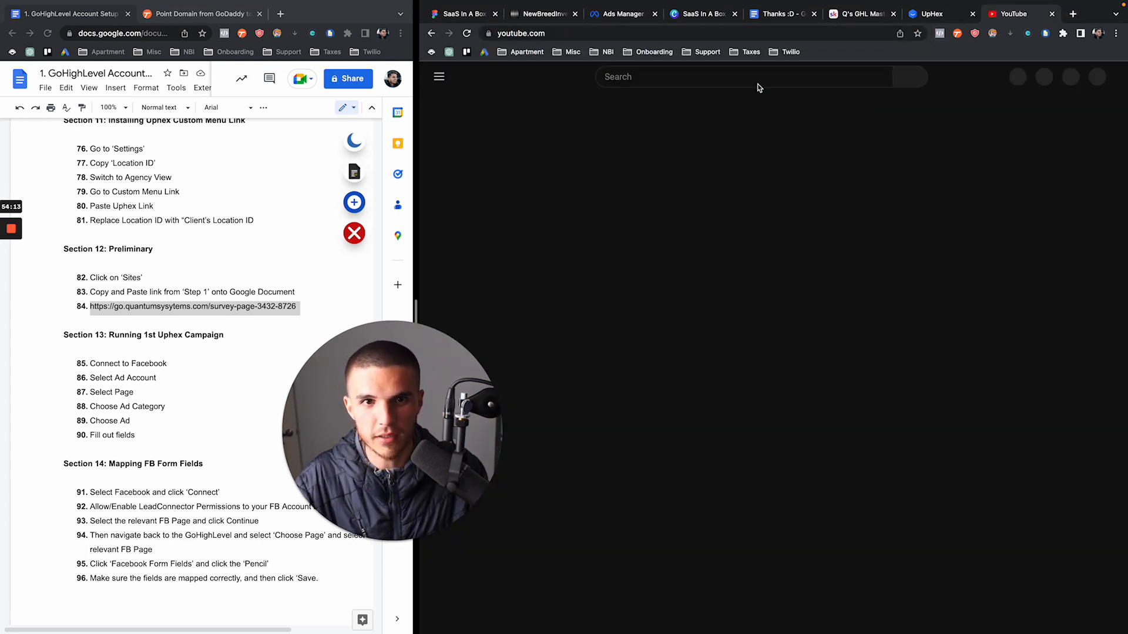
left_click(752, 77)
type("quinn nol")
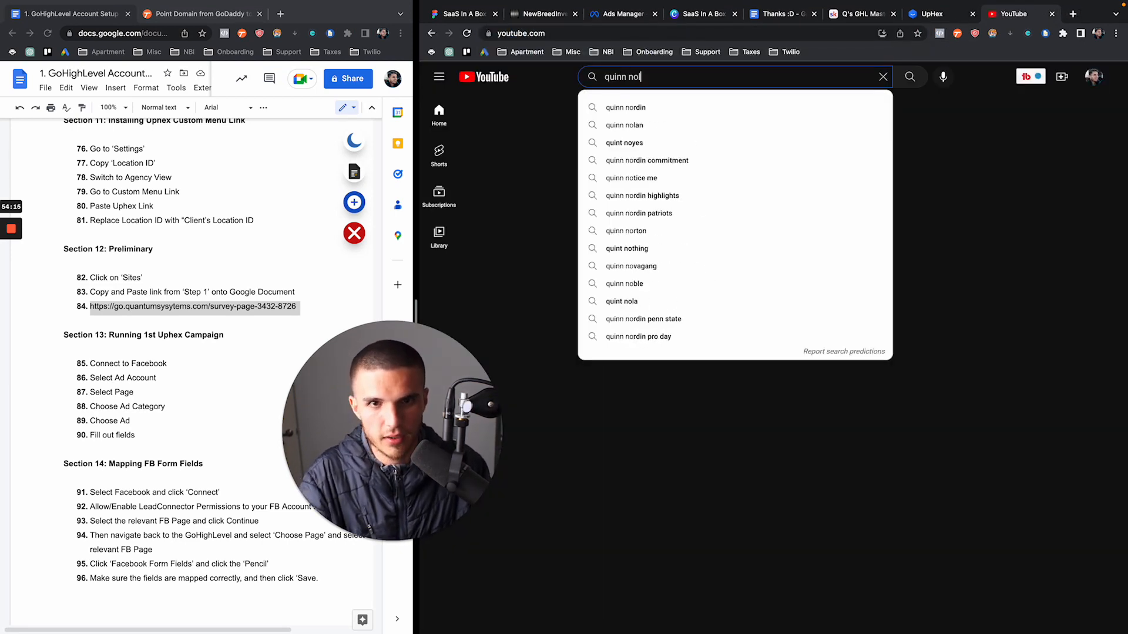
type("an 100 leads")
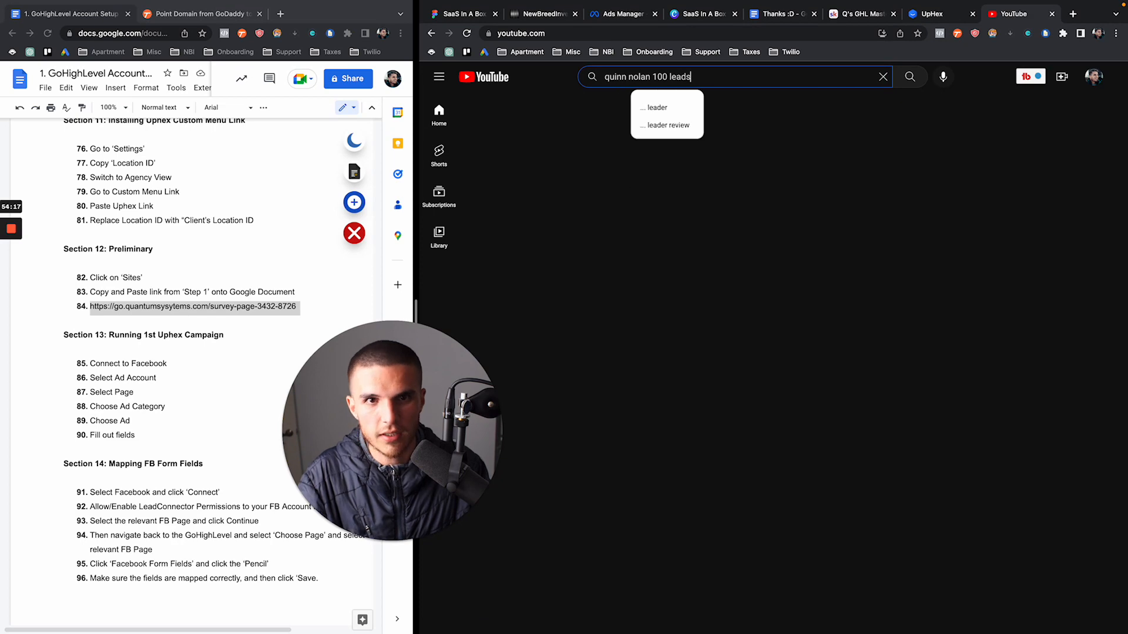
key("Return")
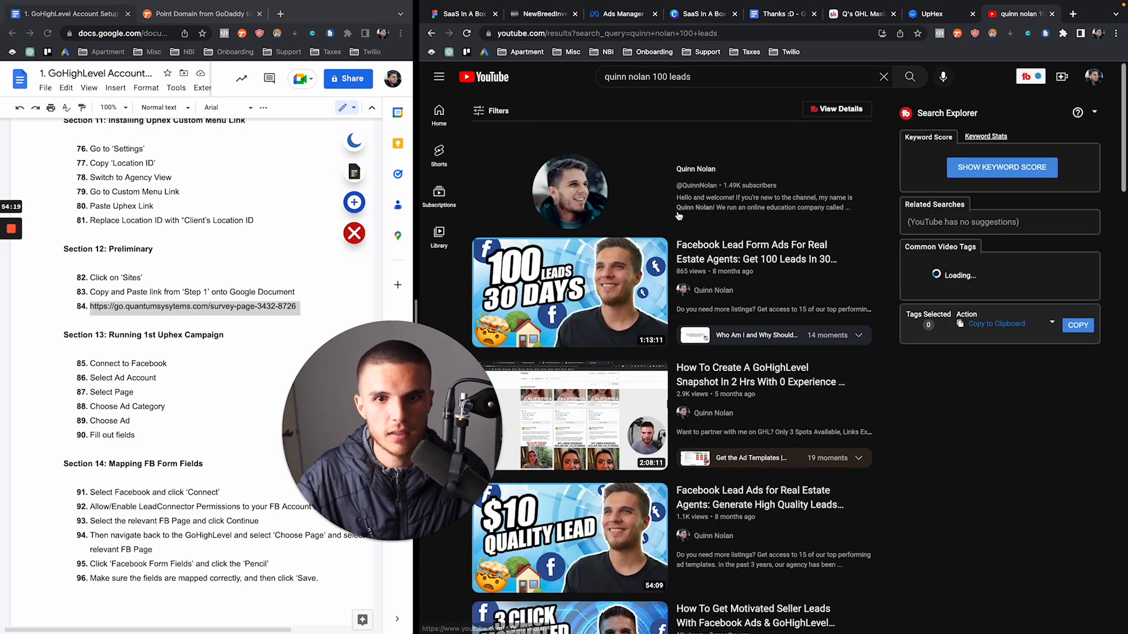
scroll(591, 290, "down", 2)
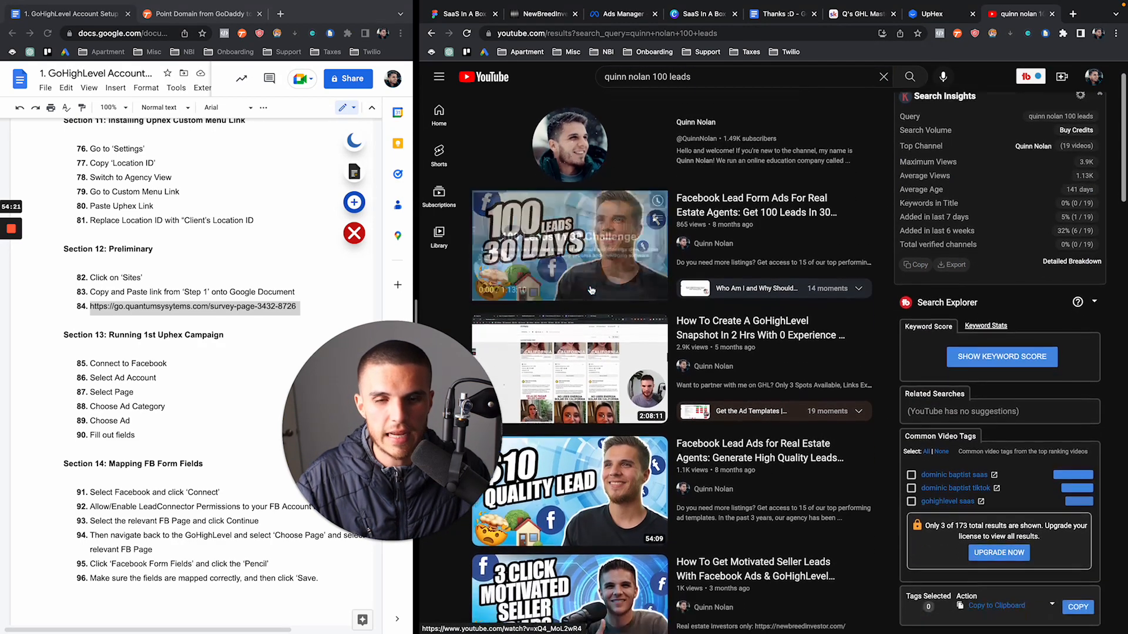
left_click(590, 254)
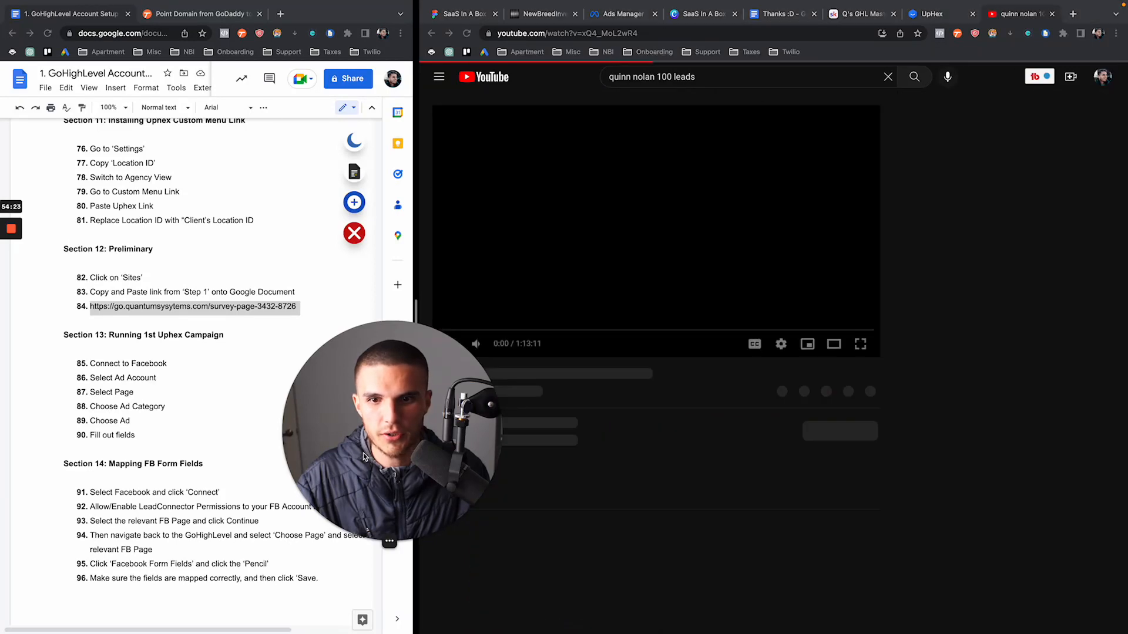
left_click(475, 339)
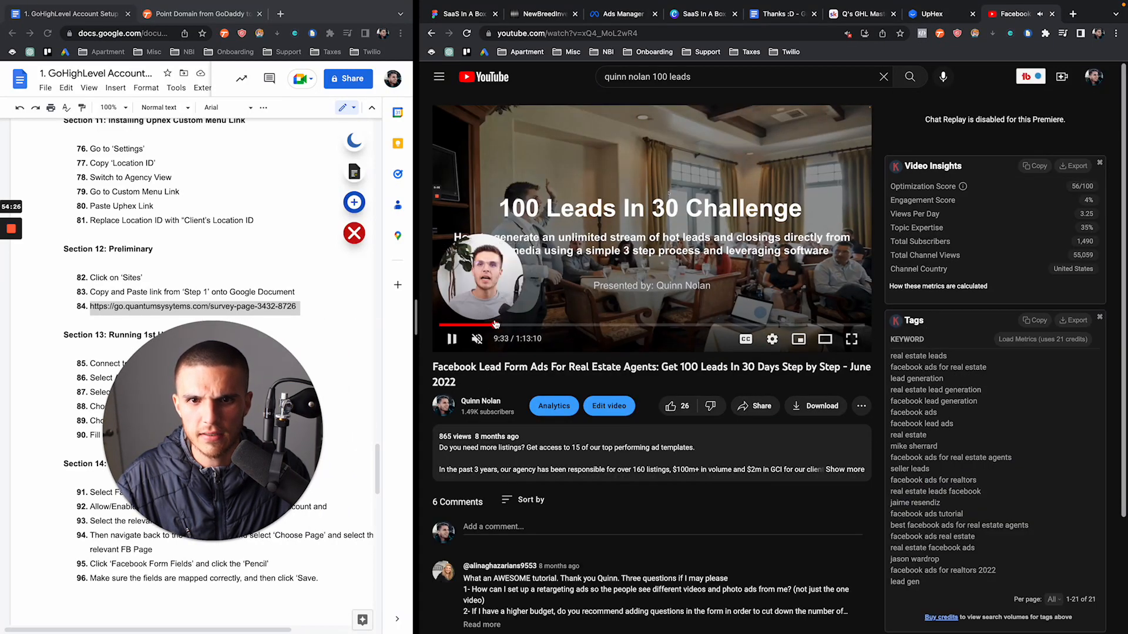
Skip the 100 Leads video ahead past 14:23 and 16 minutes to about 28:01
left_click(495, 325)
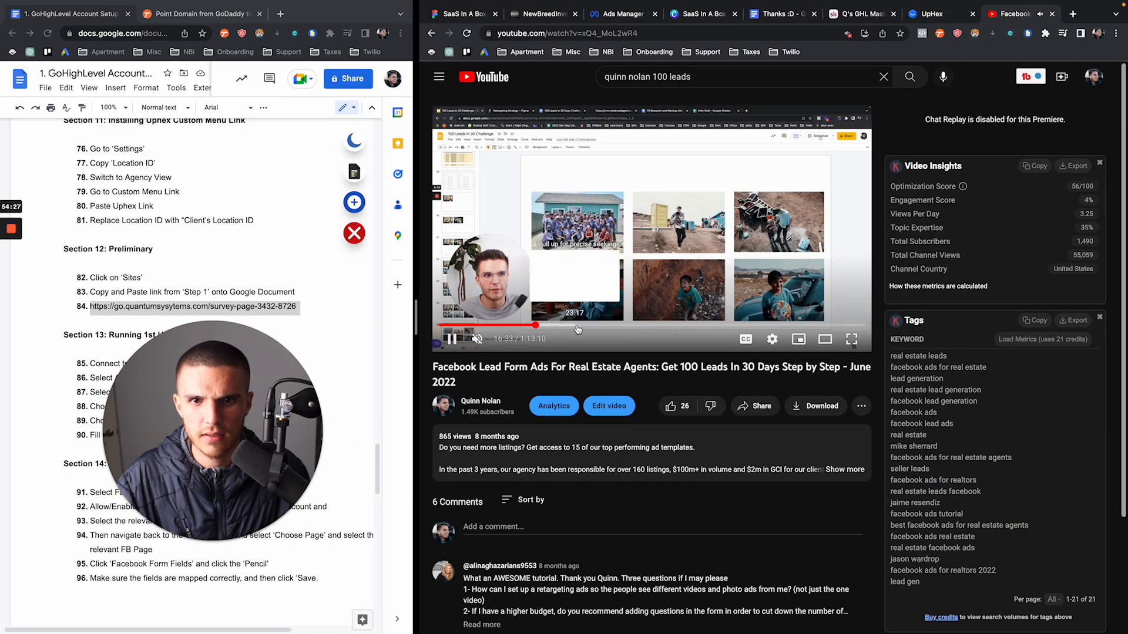
left_click(522, 325)
scroll(570, 280, "up", 5)
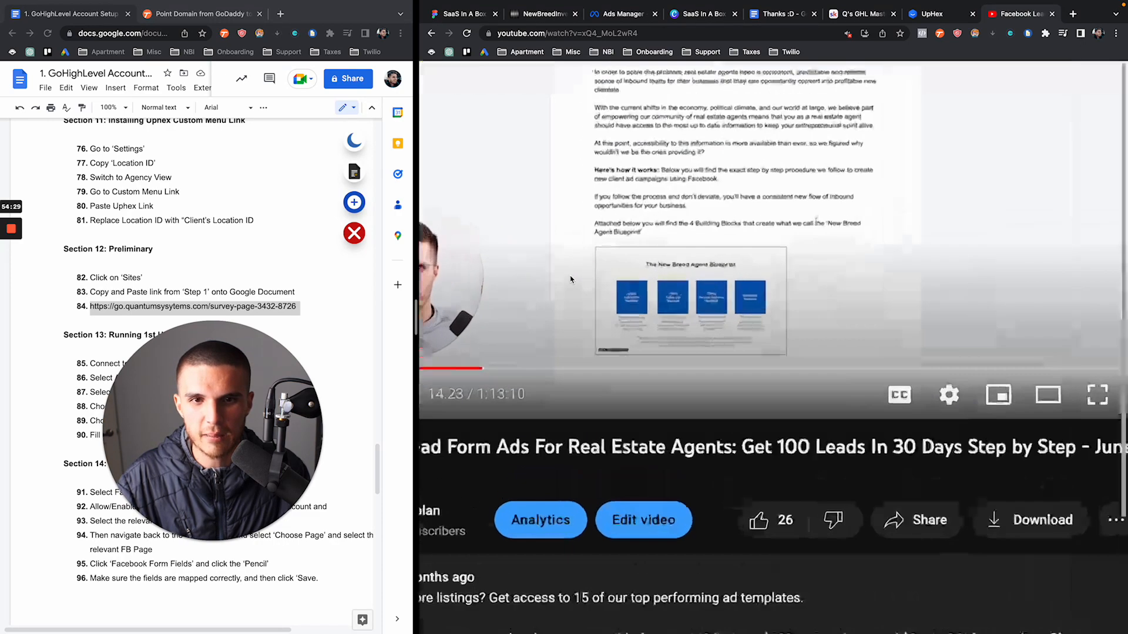
scroll(559, 323, "down", 3)
scroll(560, 324, "down", 3)
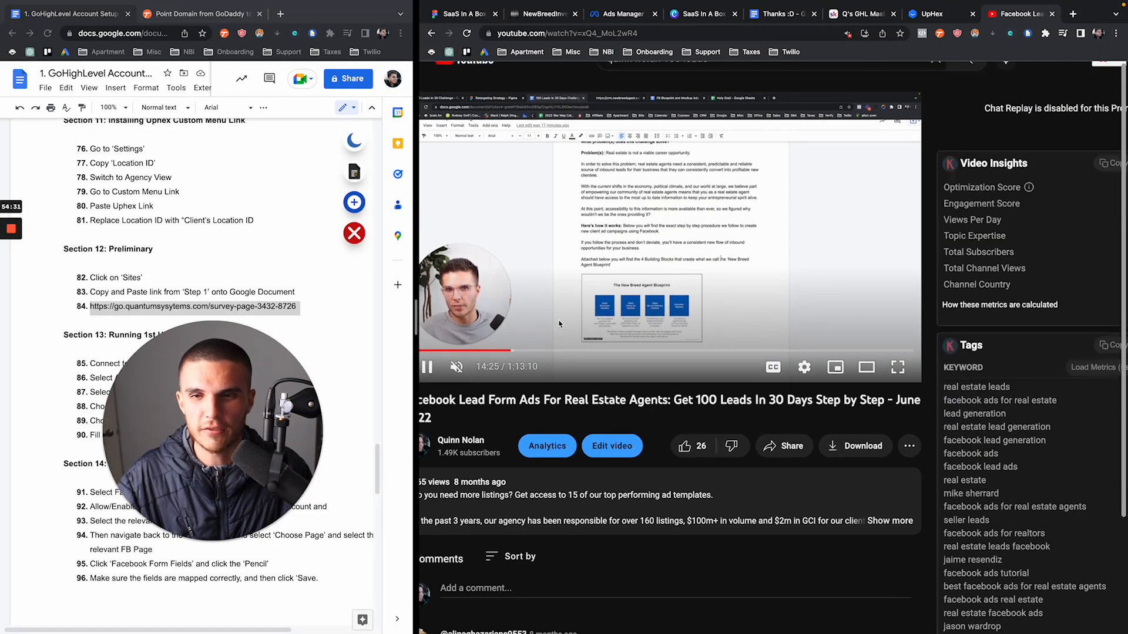
scroll(559, 324, "left", 1)
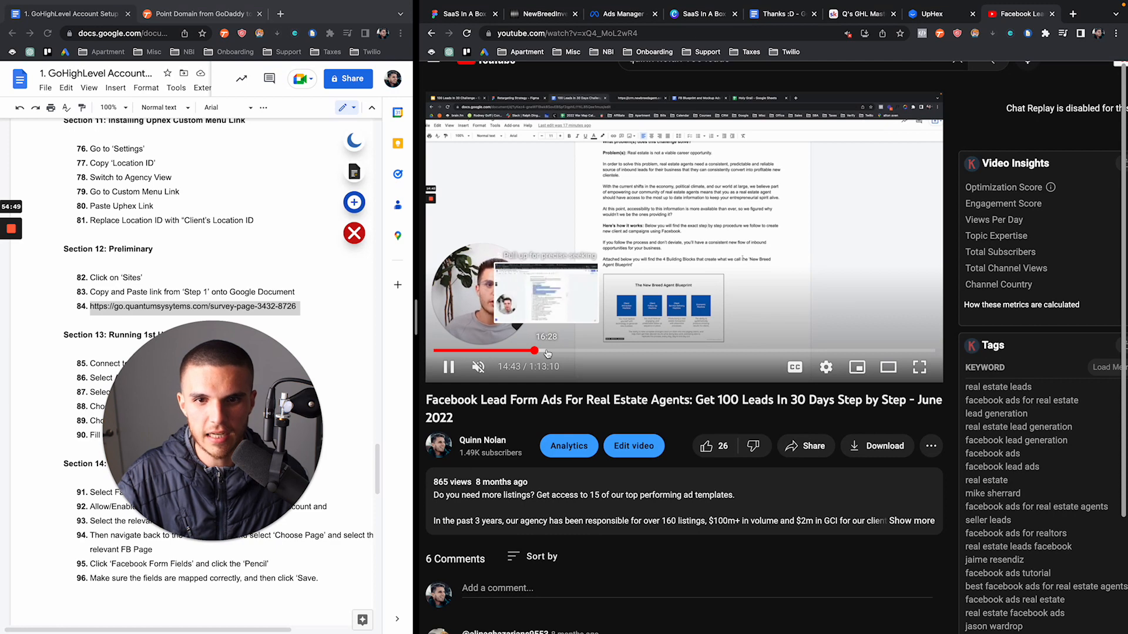
left_click(545, 351)
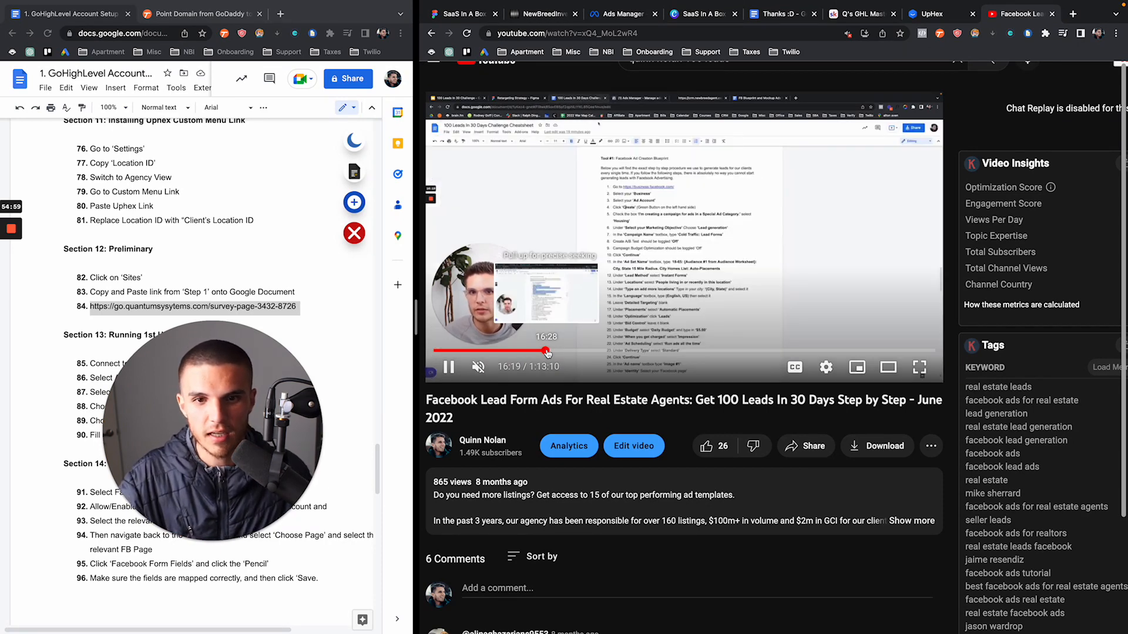
scroll(666, 281, "up", 2)
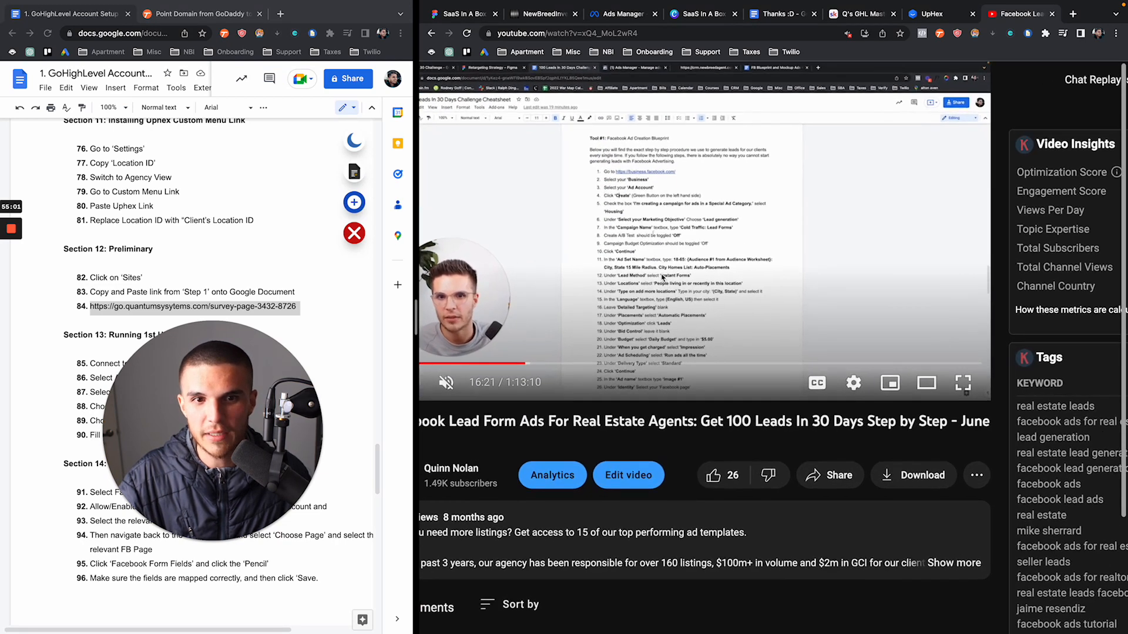
scroll(672, 270, "left", 1)
left_click_drag(617, 367, 637, 365)
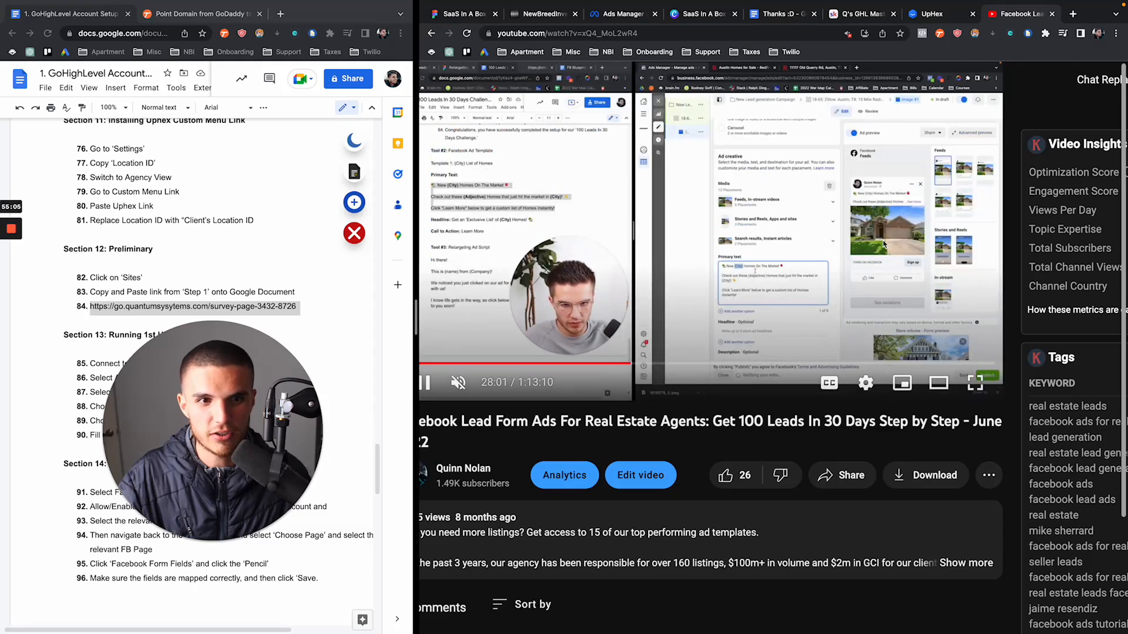
scroll(890, 207, "up", 3)
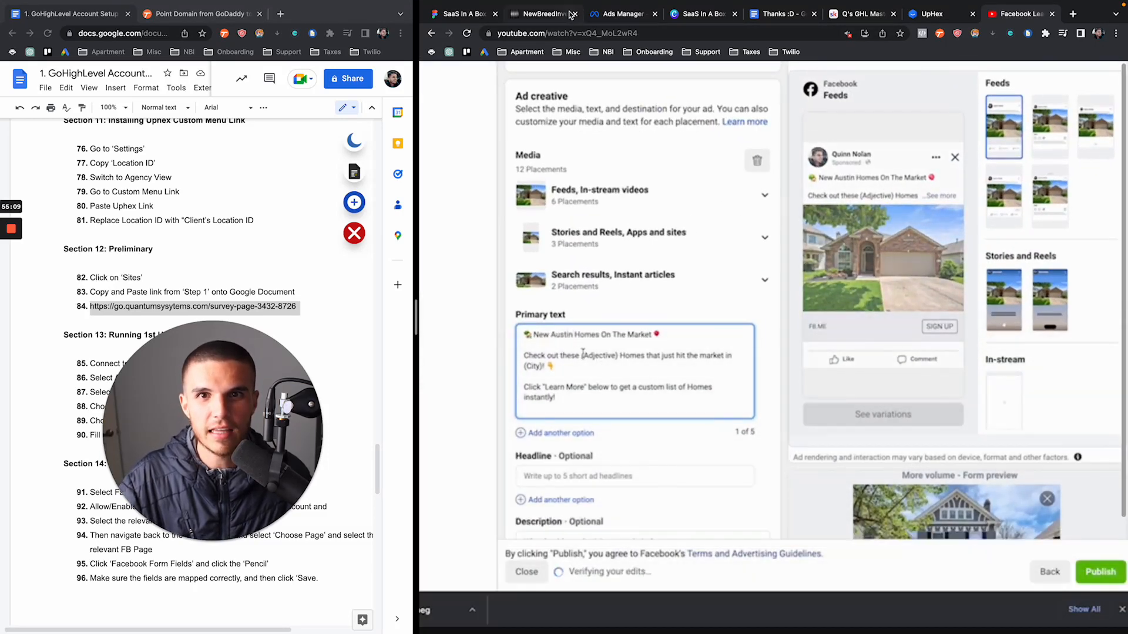
Check the campaign and ad editor tabs, then skip the tutorial ahead to the form questions section
left_click(562, 20)
left_click(620, 16)
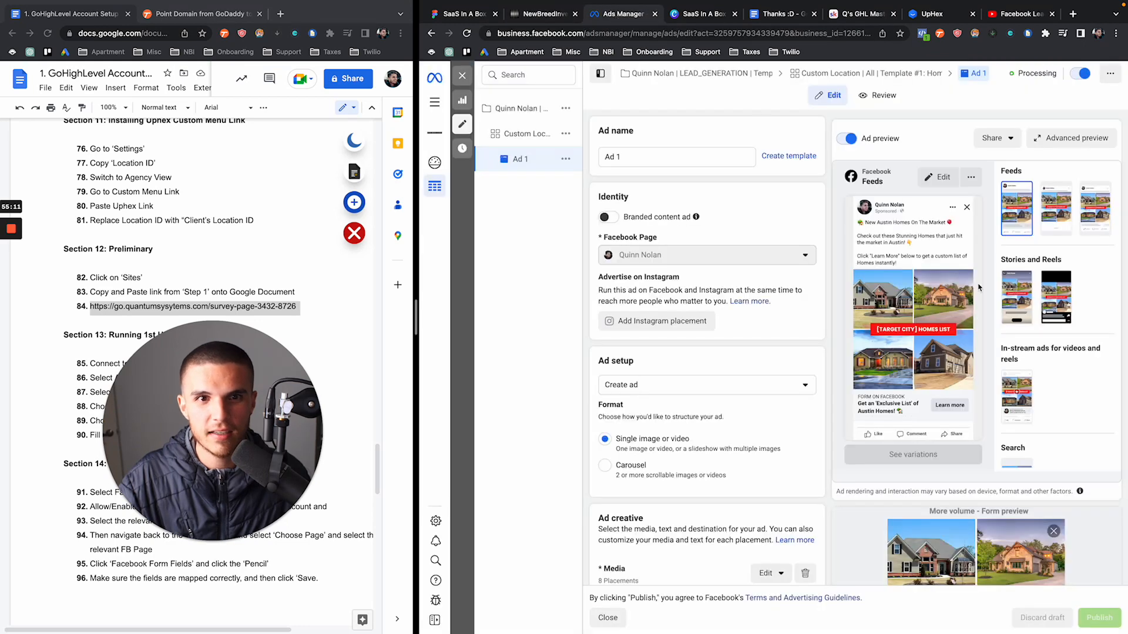
left_click(1013, 14)
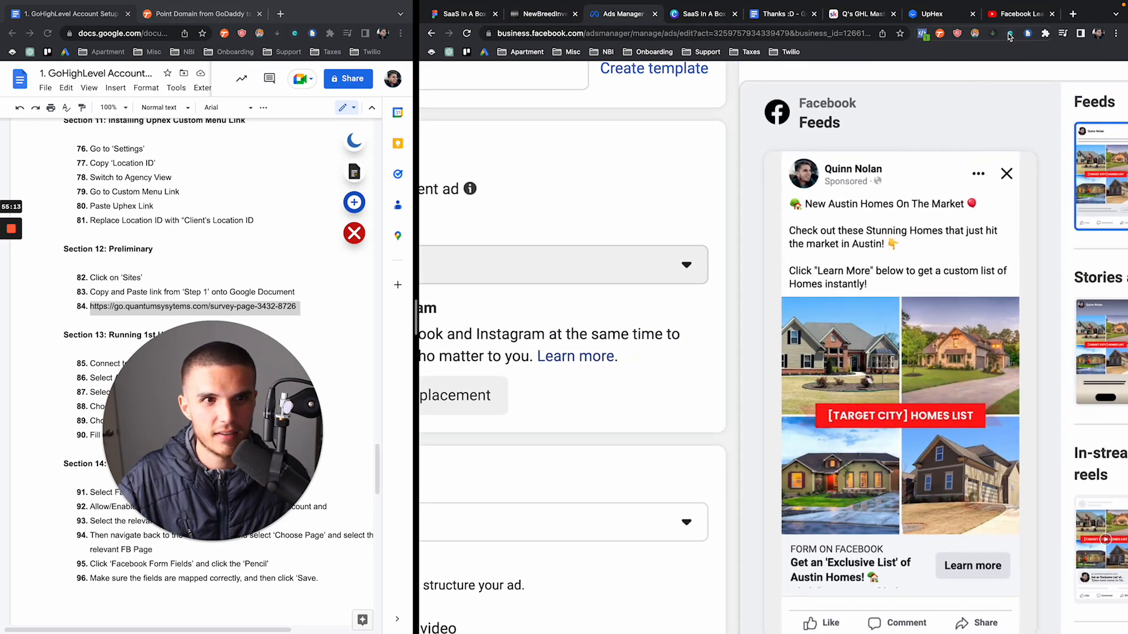
scroll(768, 342, "down", 5)
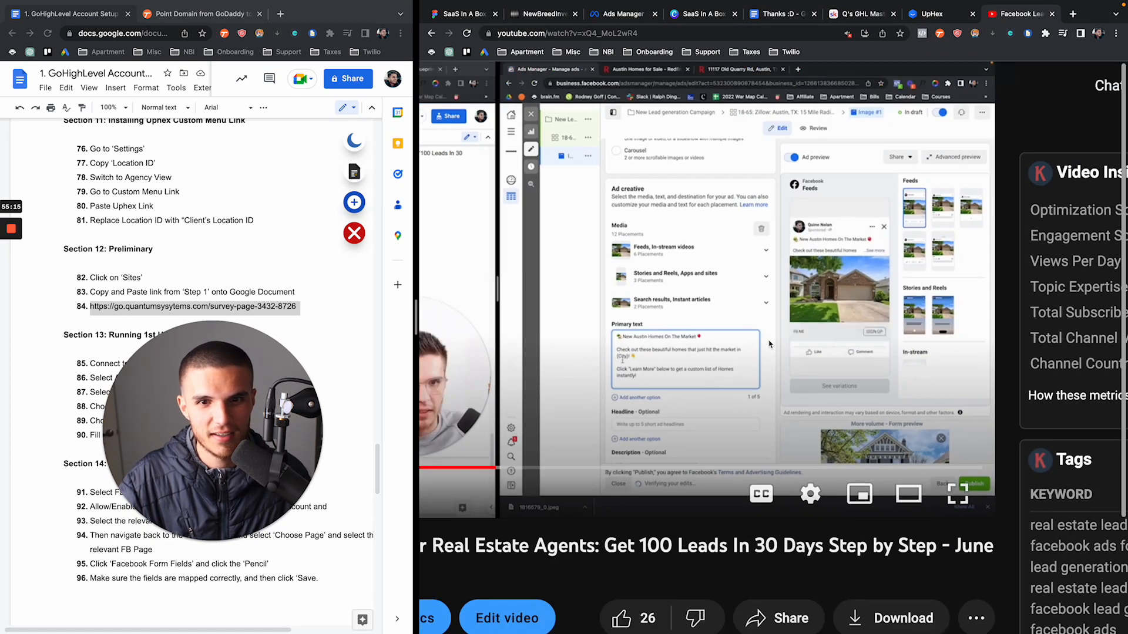
left_click(503, 469)
left_click(512, 468)
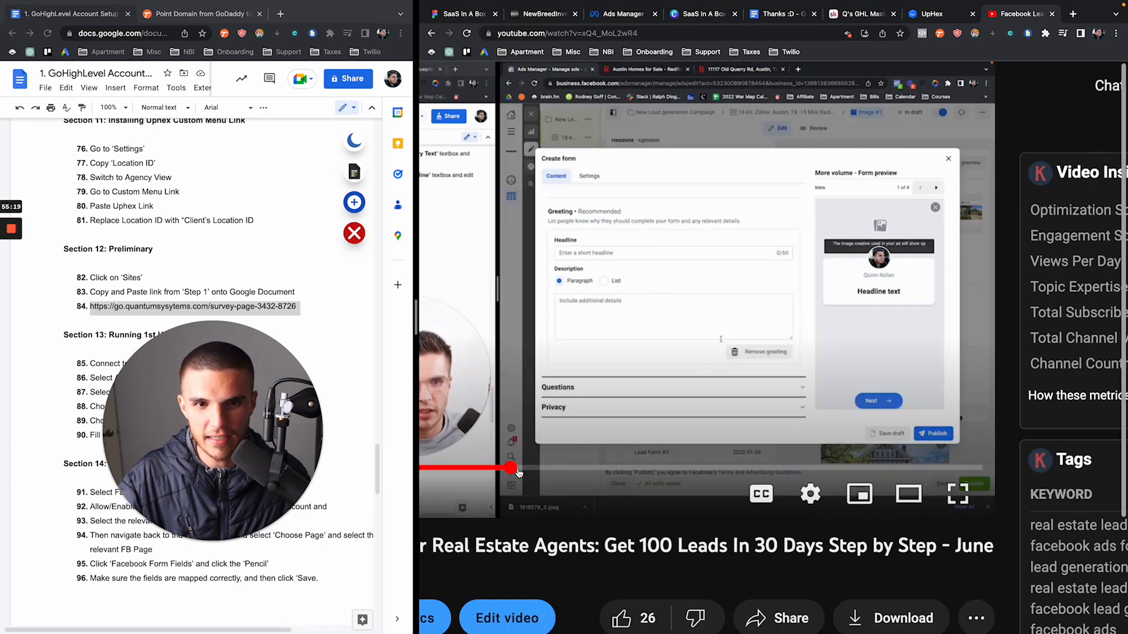
left_click(531, 469)
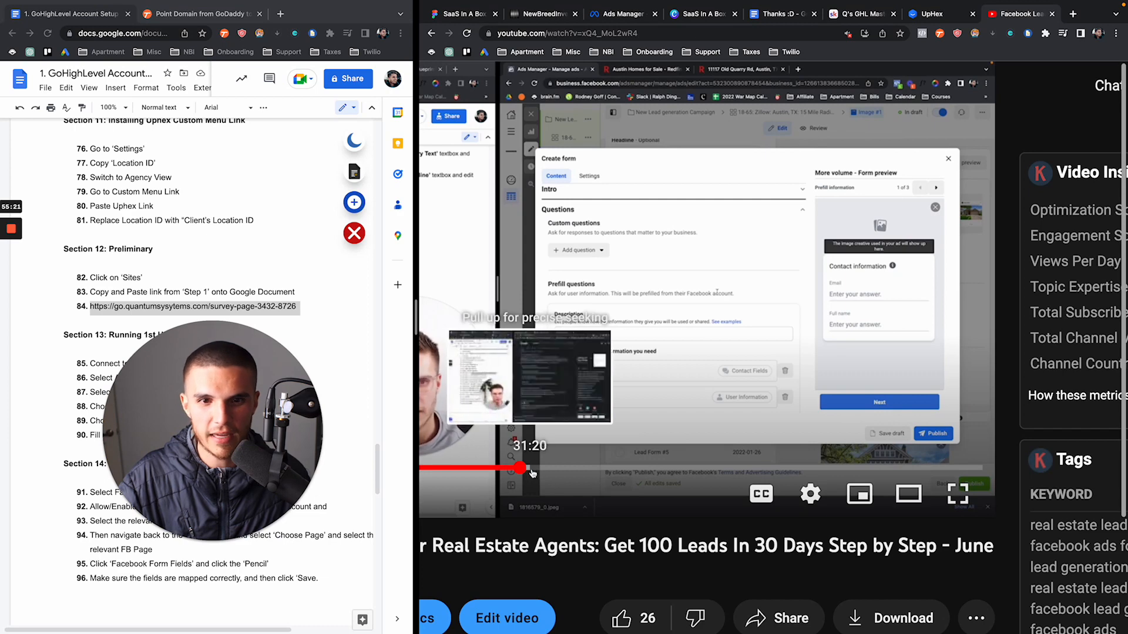
Advance the tutorial to 40:02, pause it, and return to the GoHighLevel campaign page
left_click_drag(546, 473, 592, 471)
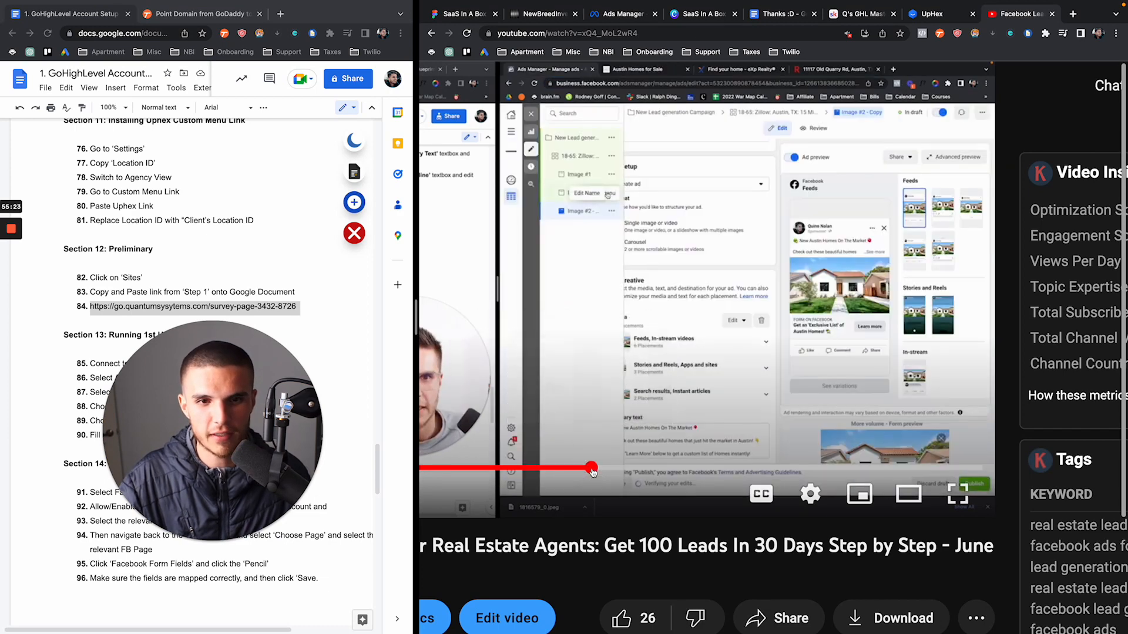
scroll(712, 382, "down", 5)
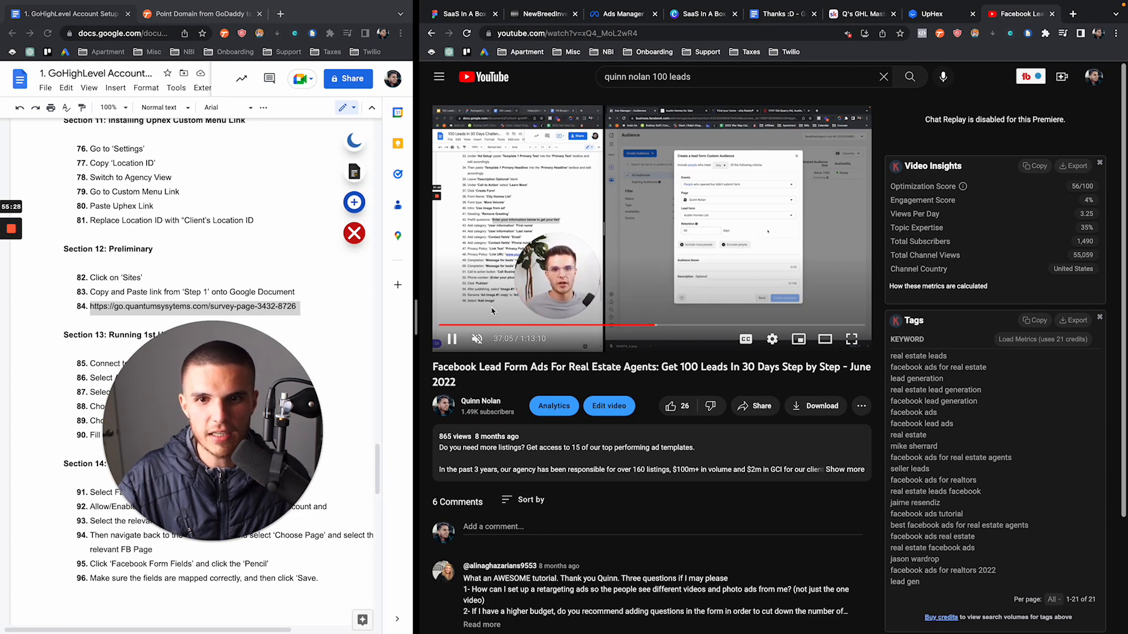
left_click(673, 324)
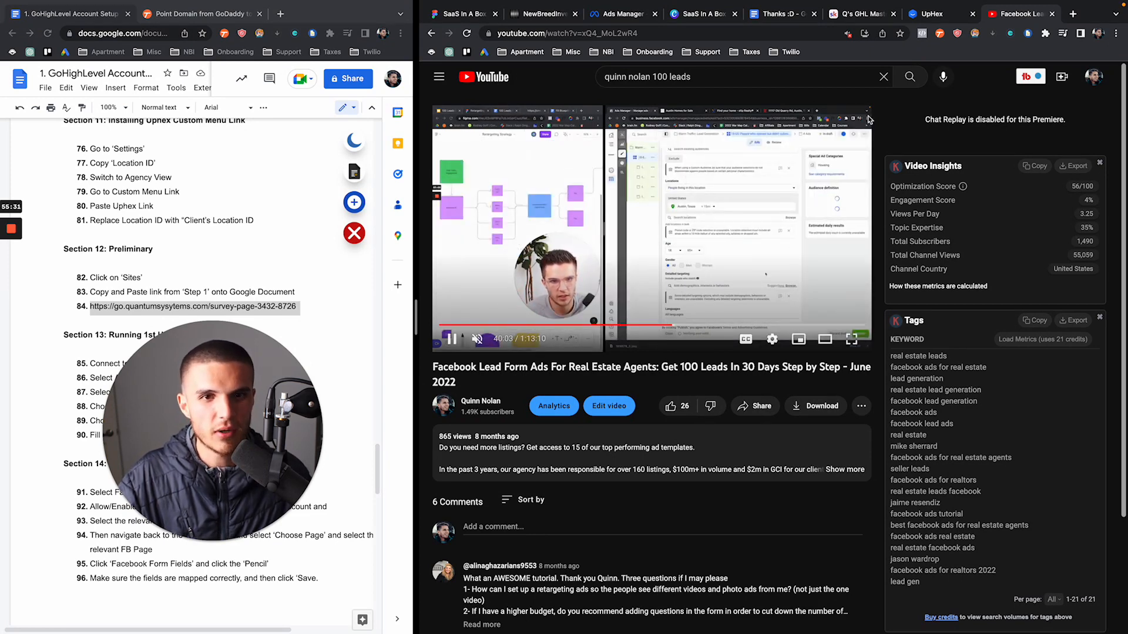
left_click(726, 168)
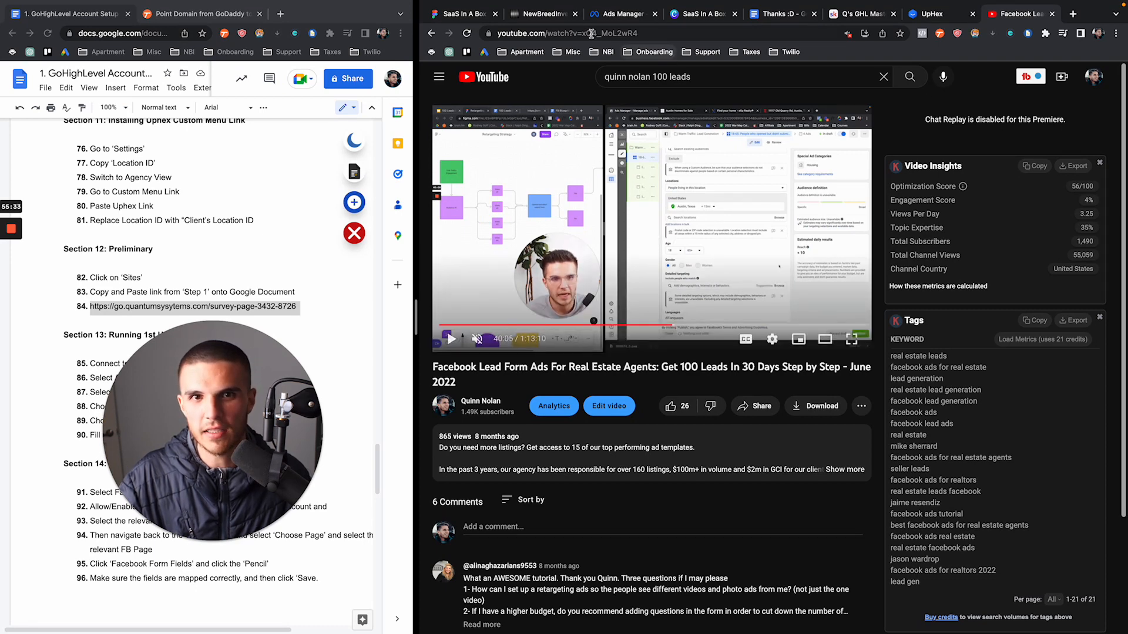
left_click(544, 13)
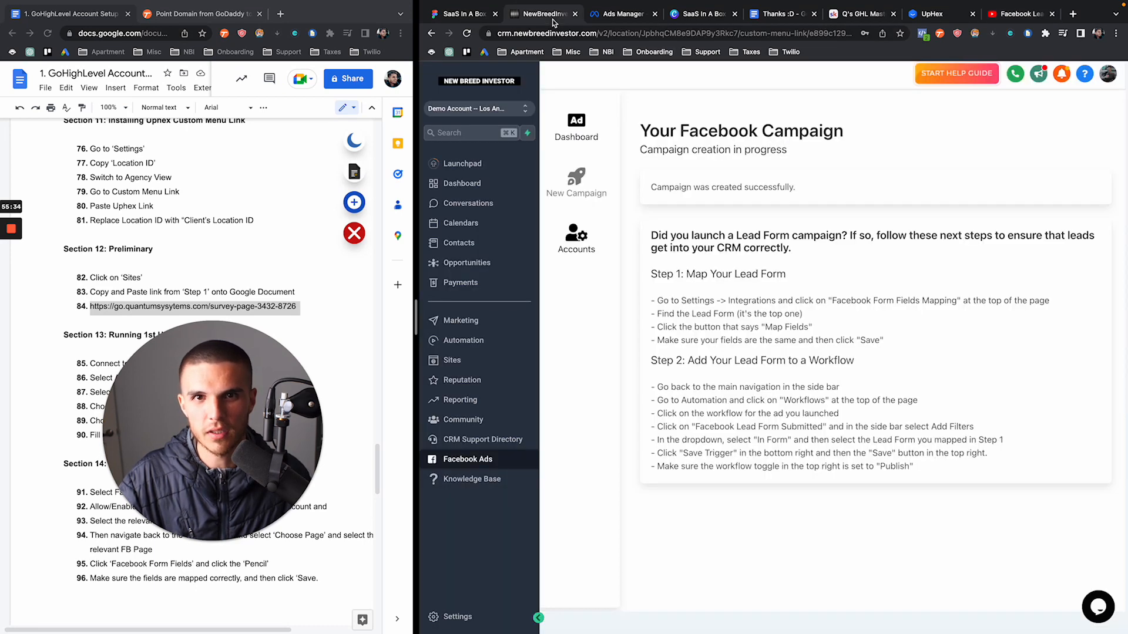
Close the tutorial and highlight the campaign-created success message on the GoHighLevel page
left_click(1050, 15)
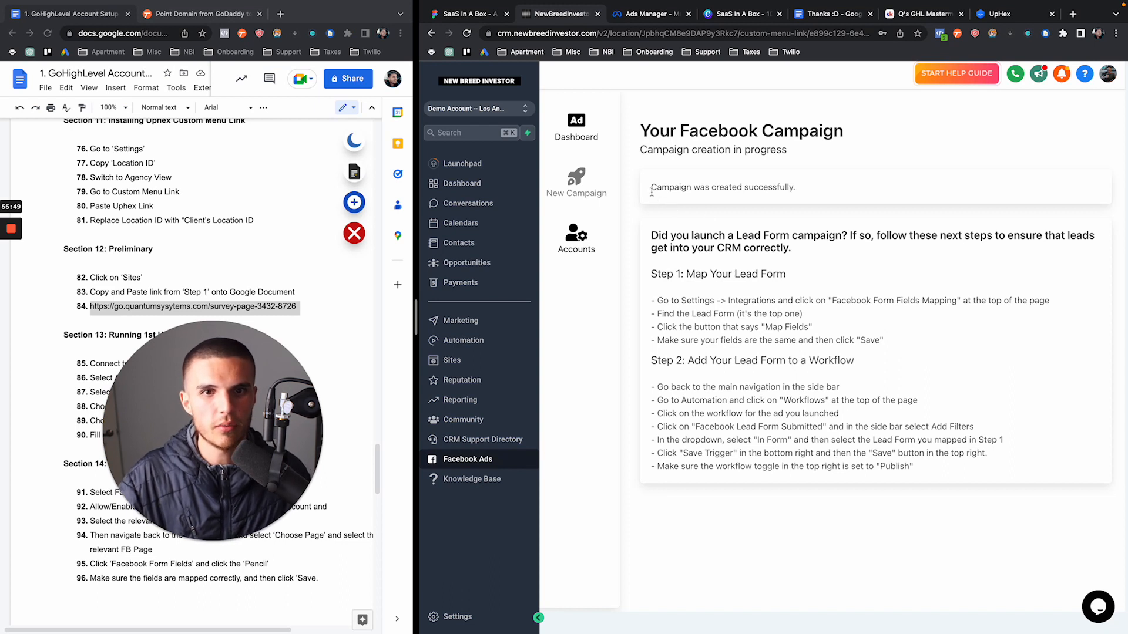
left_click_drag(651, 191, 773, 189)
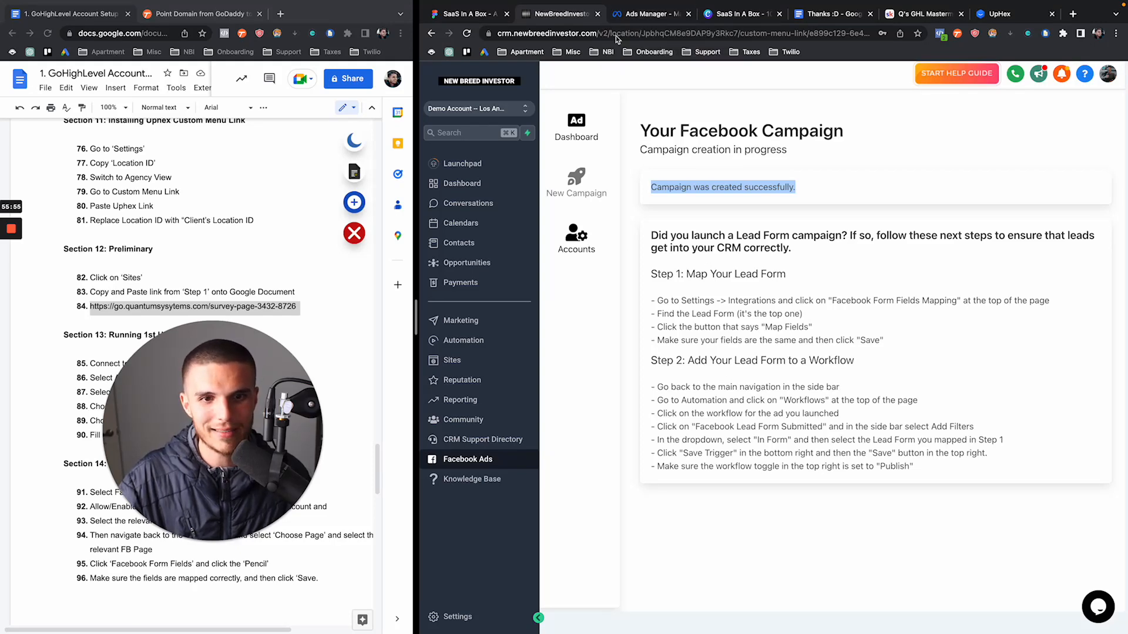
left_click(643, 44)
left_click(583, 44)
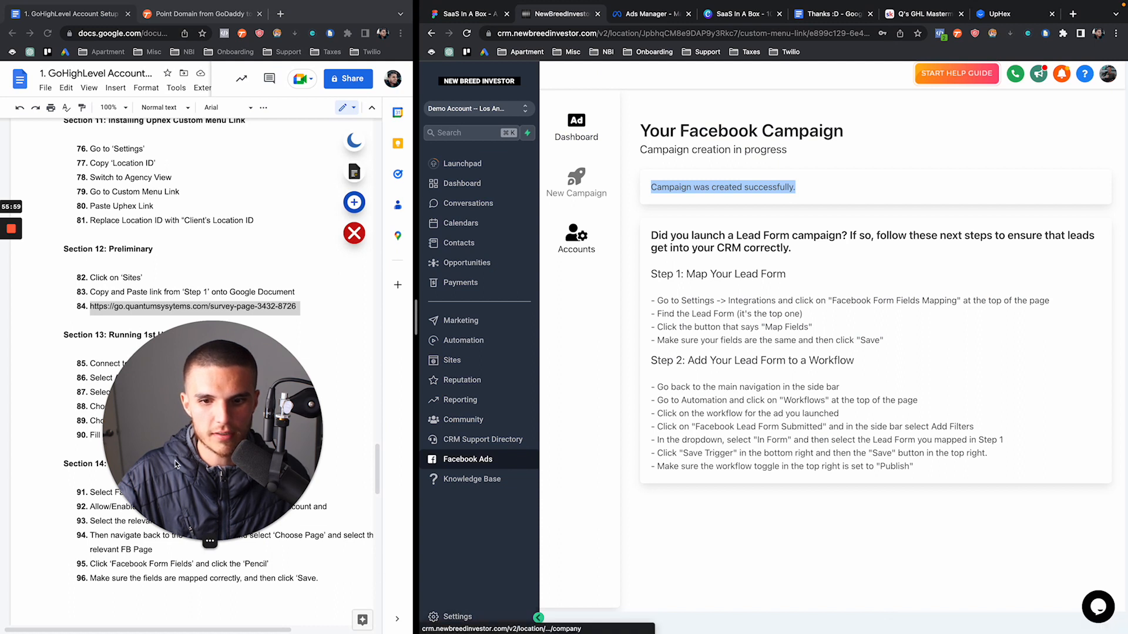
Highlight the checklist's Section 13 campaign steps and Section 14 form mapping steps
left_click_drag(171, 445, 203, 234)
scroll(74, 402, "down", 1)
scroll(74, 402, "down", 1)
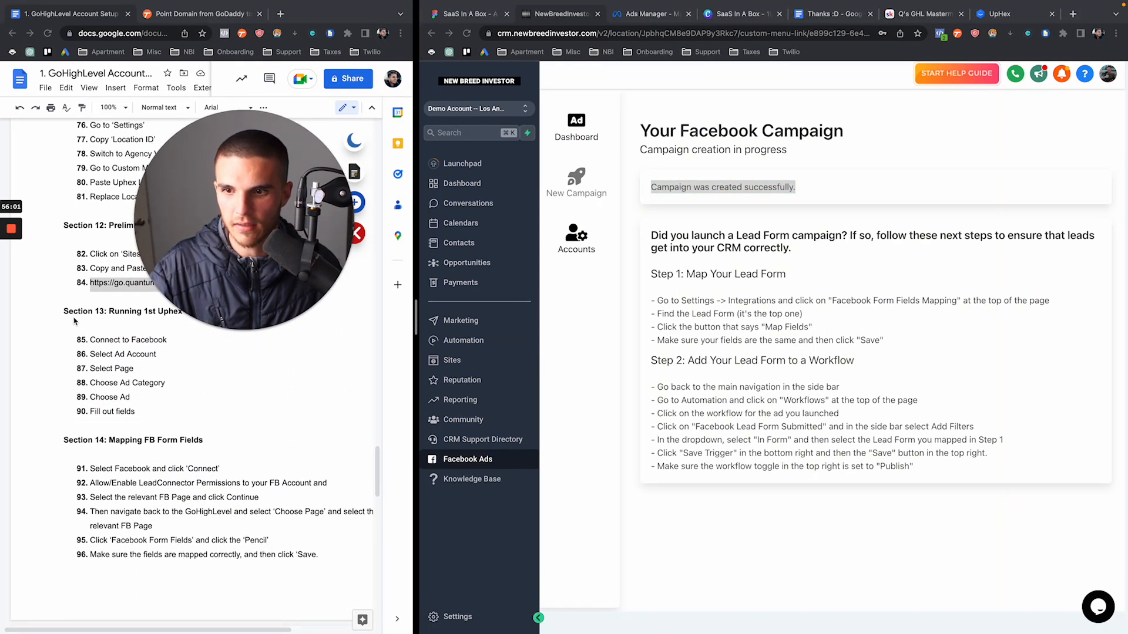
left_click_drag(189, 273, 378, 271)
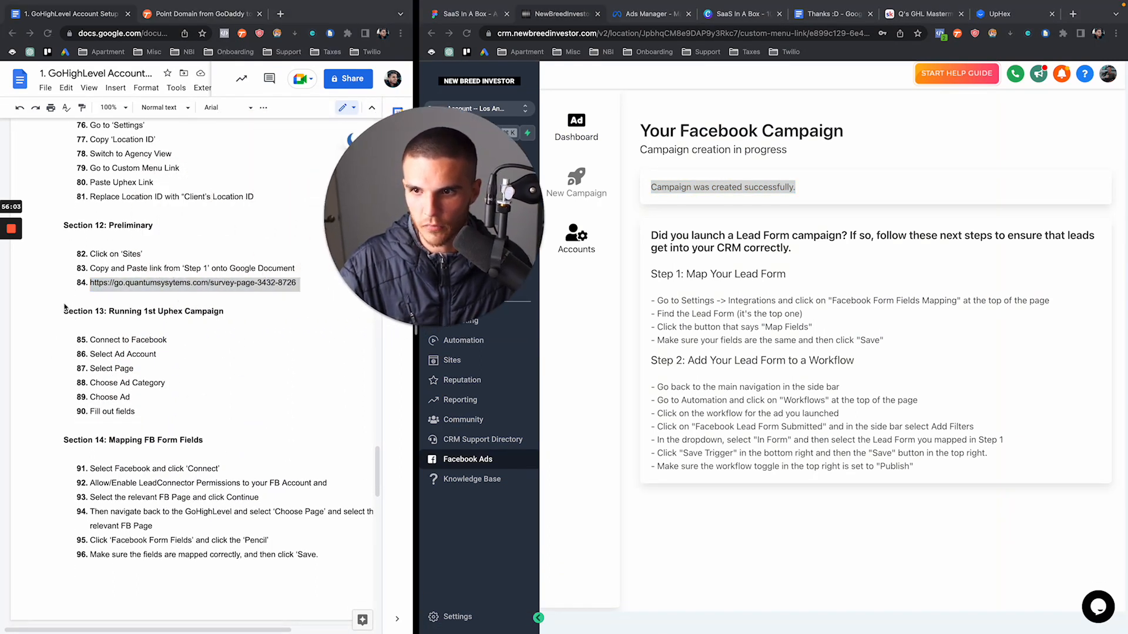
left_click_drag(64, 311, 193, 407)
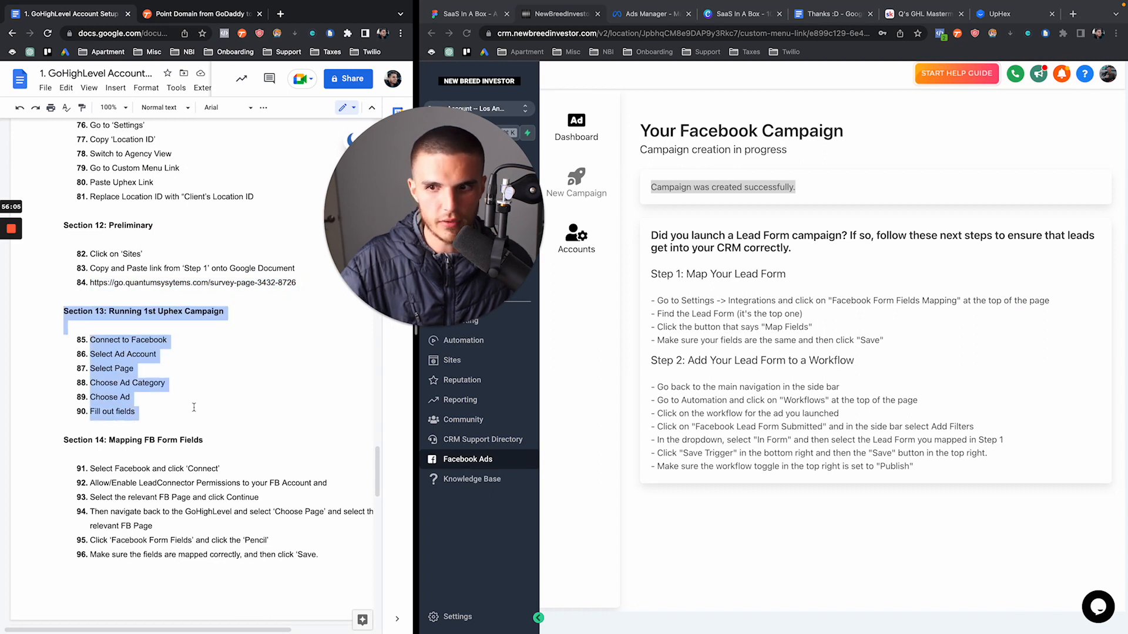
scroll(193, 407, "down", 3)
left_click(59, 277)
left_click_drag(60, 277, 322, 394)
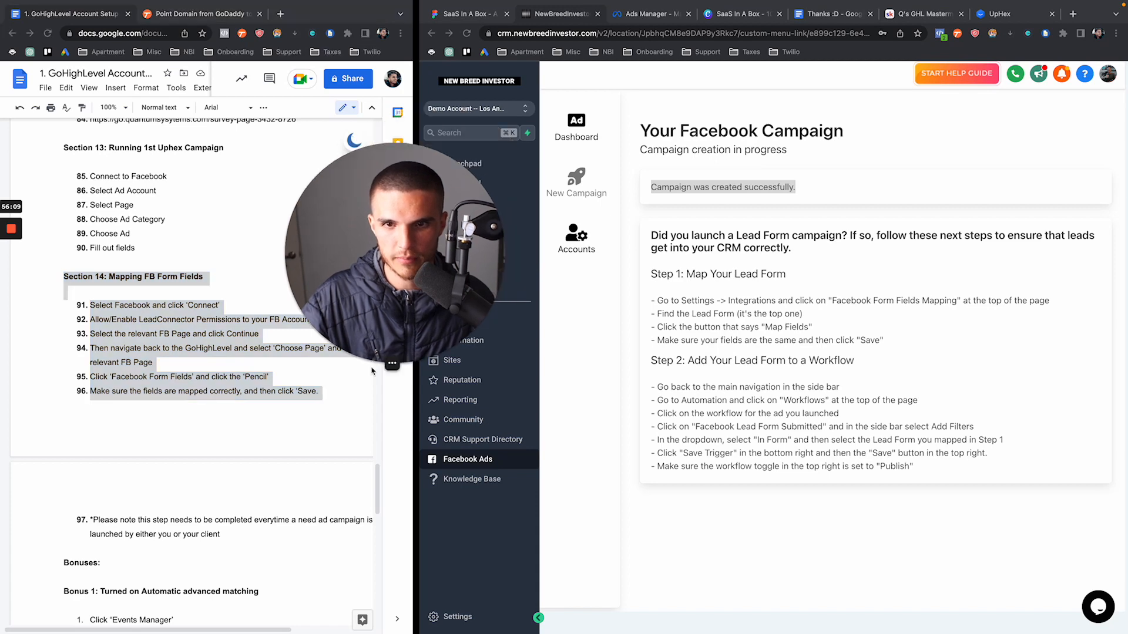
left_click(465, 623)
In Settings > Integrations, connect the chosen Facebook and Instagram page to the location
left_click(457, 616)
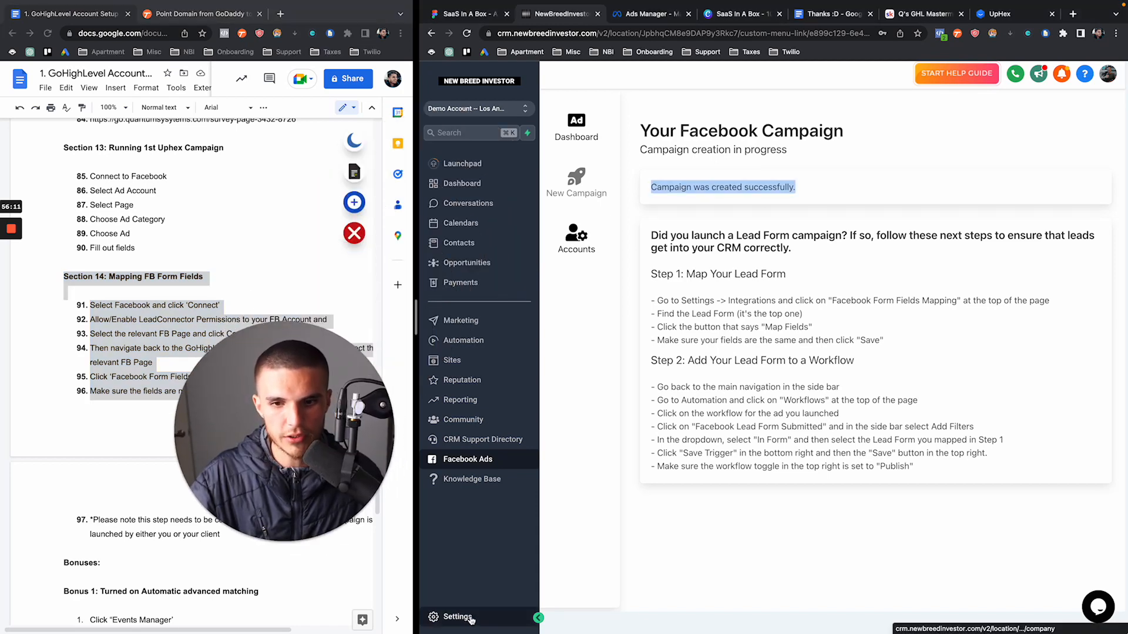
left_click_drag(327, 465, 247, 209)
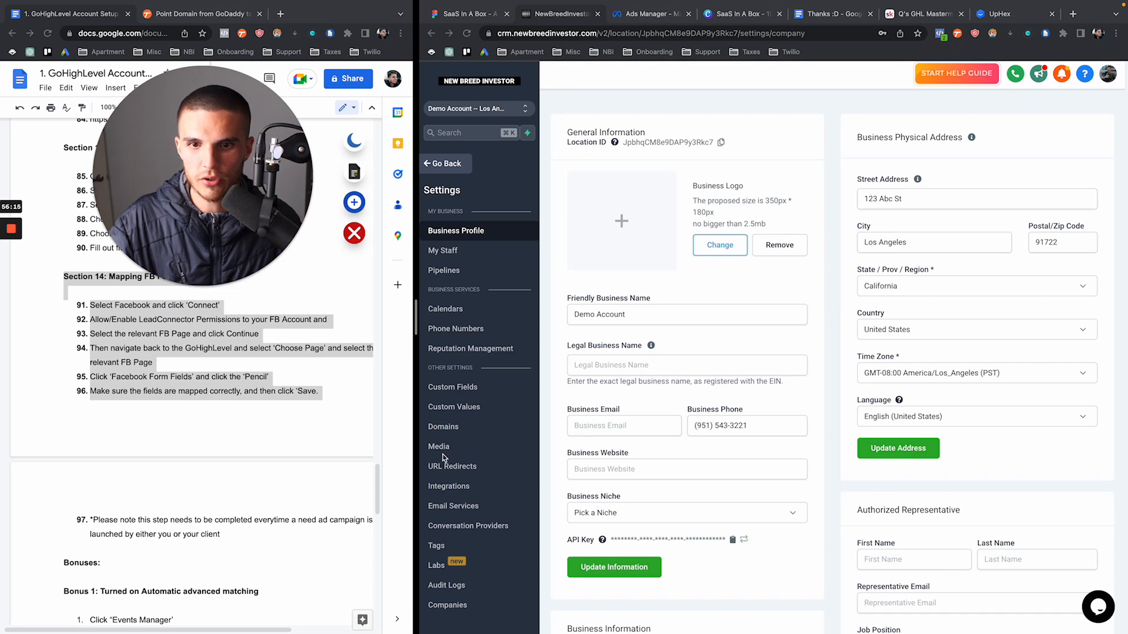
left_click(448, 487)
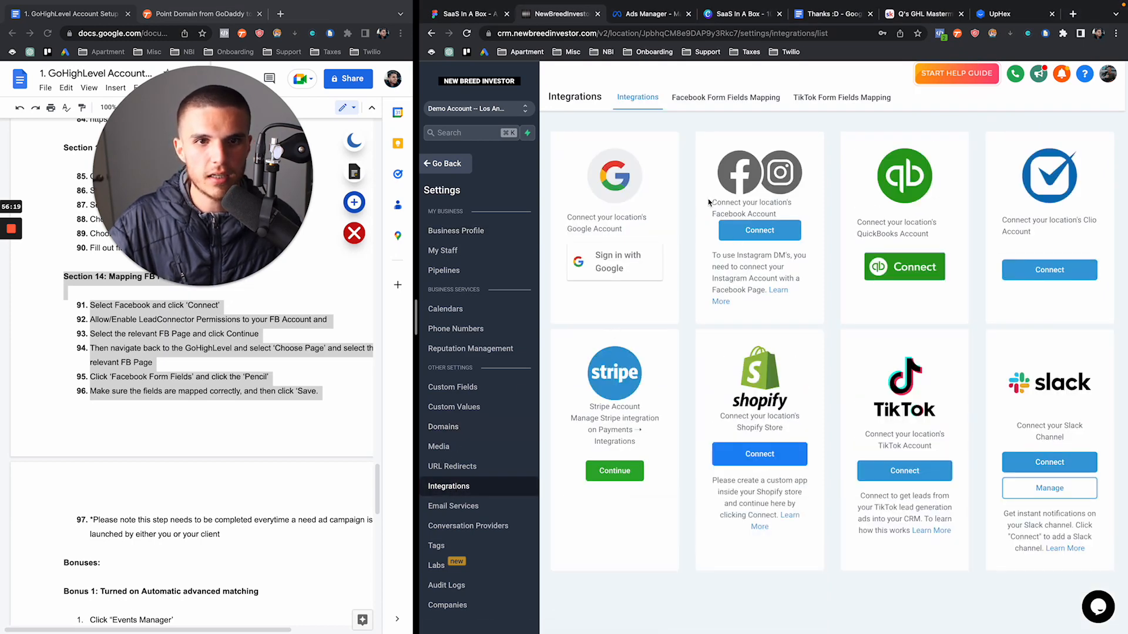
left_click_drag(708, 202, 786, 215)
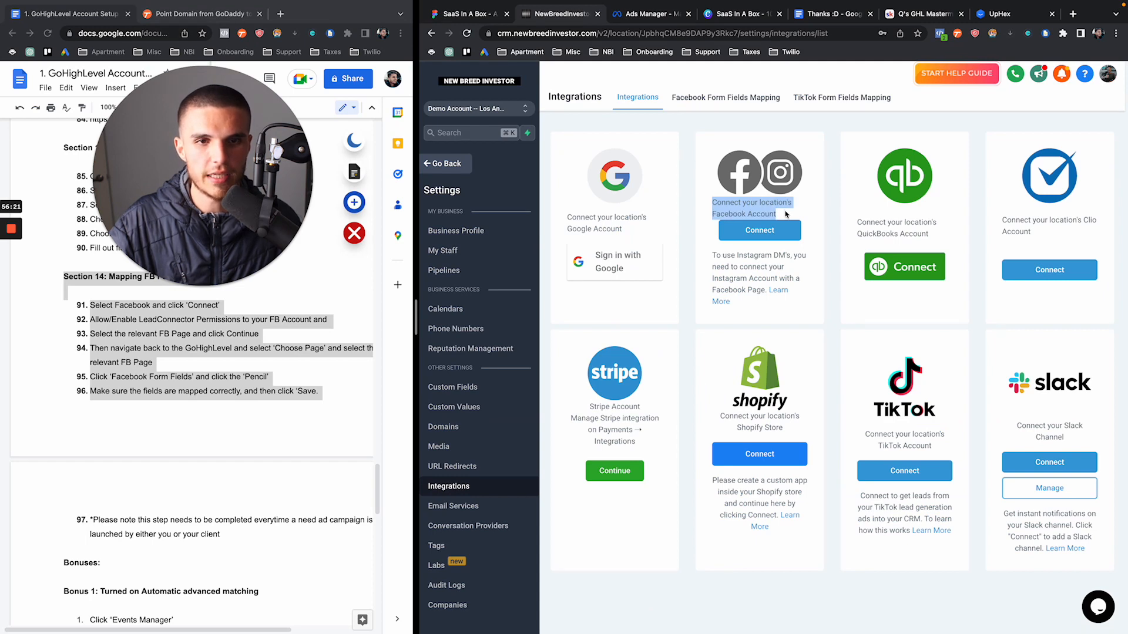
left_click(773, 231)
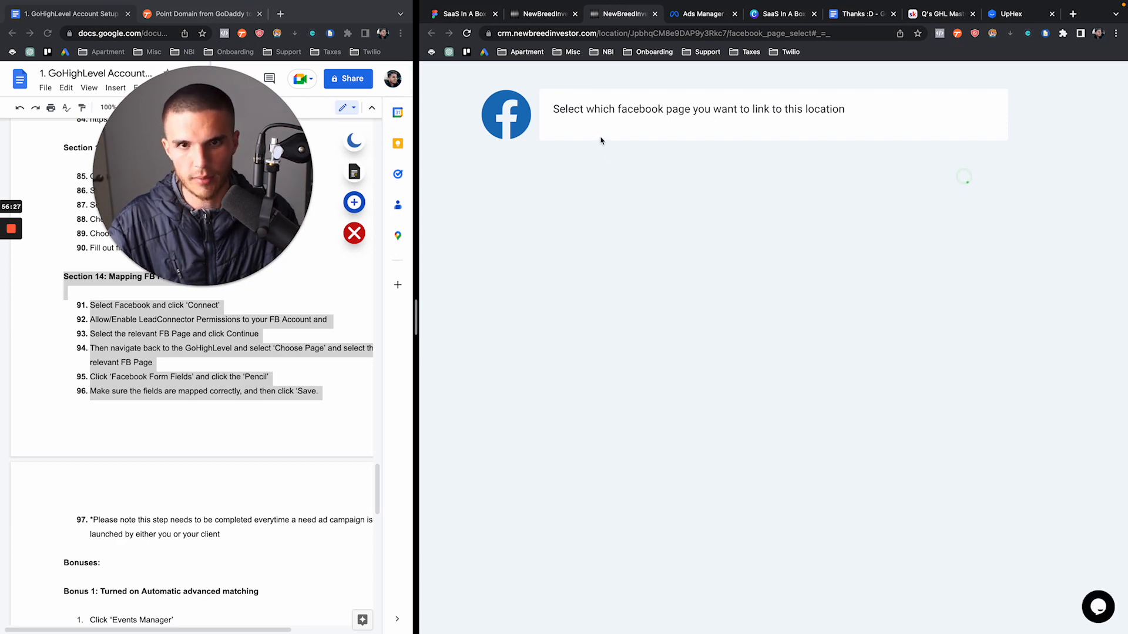
left_click(602, 141)
scroll(615, 231, "down", 10)
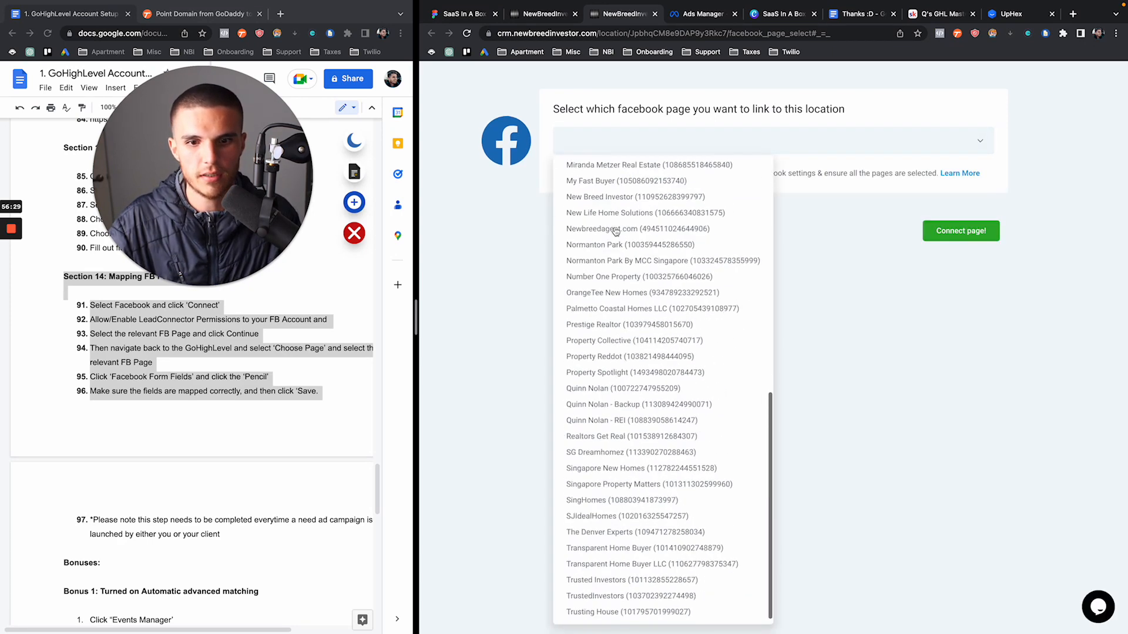
left_click(615, 388)
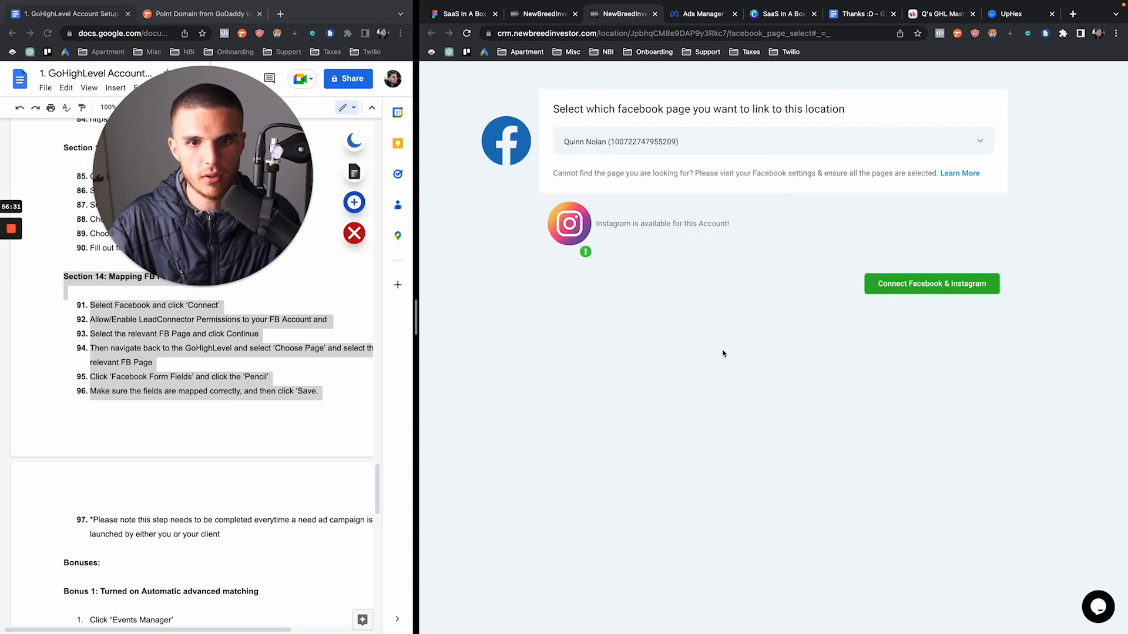
left_click(930, 285)
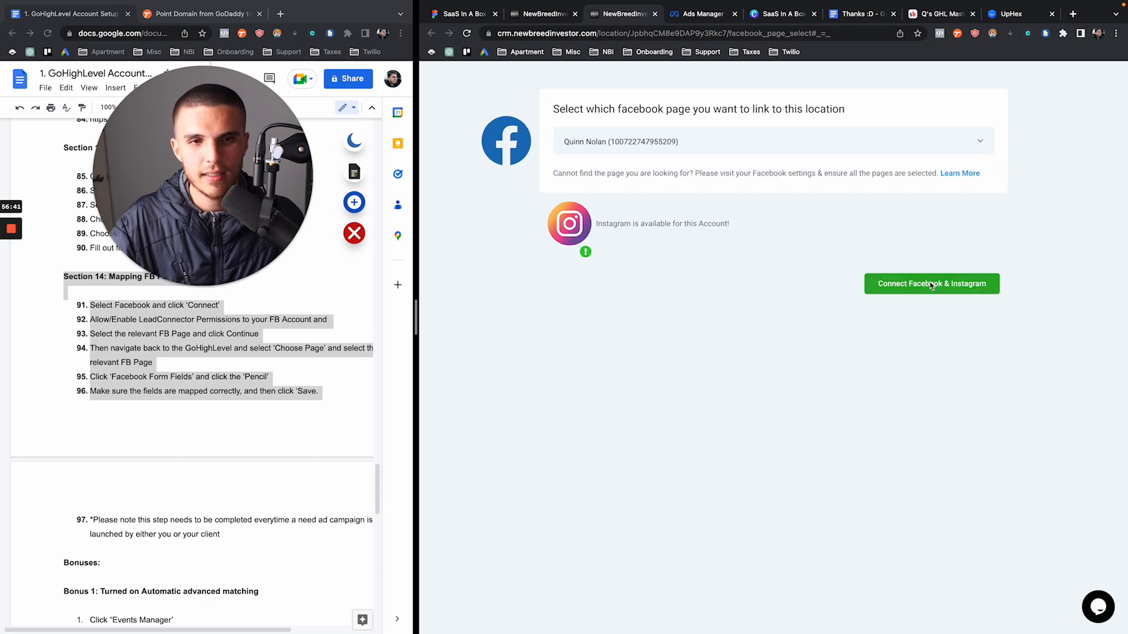
left_click(932, 284)
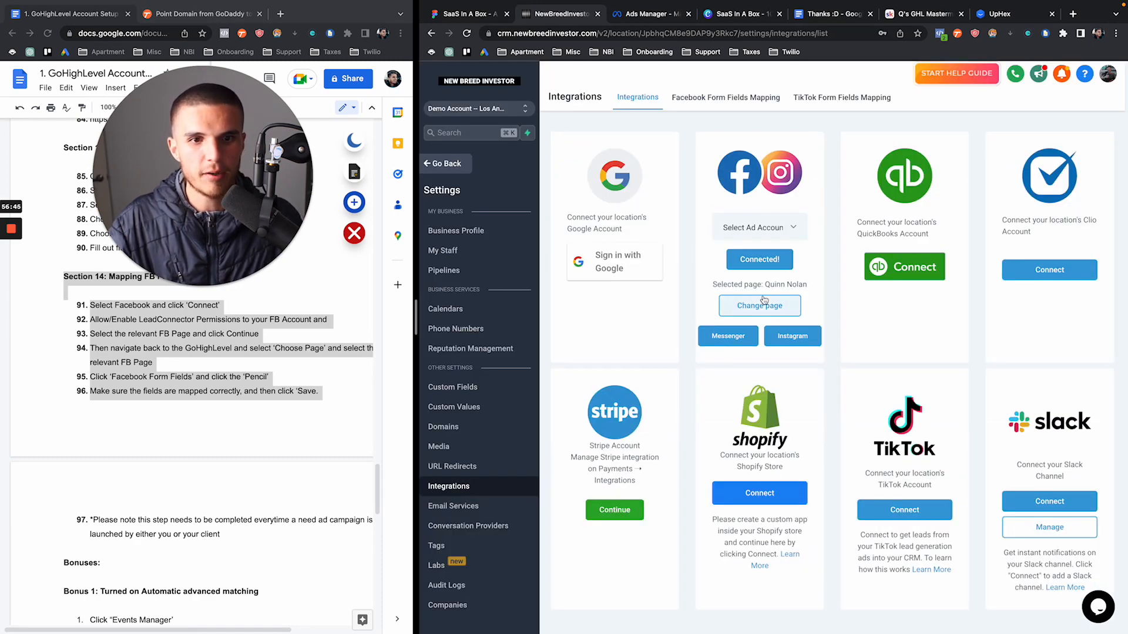
Update the Messenger and Instagram DM receiving settings, then list the lead forms under Facebook Form Fields Mapping
left_click(746, 336)
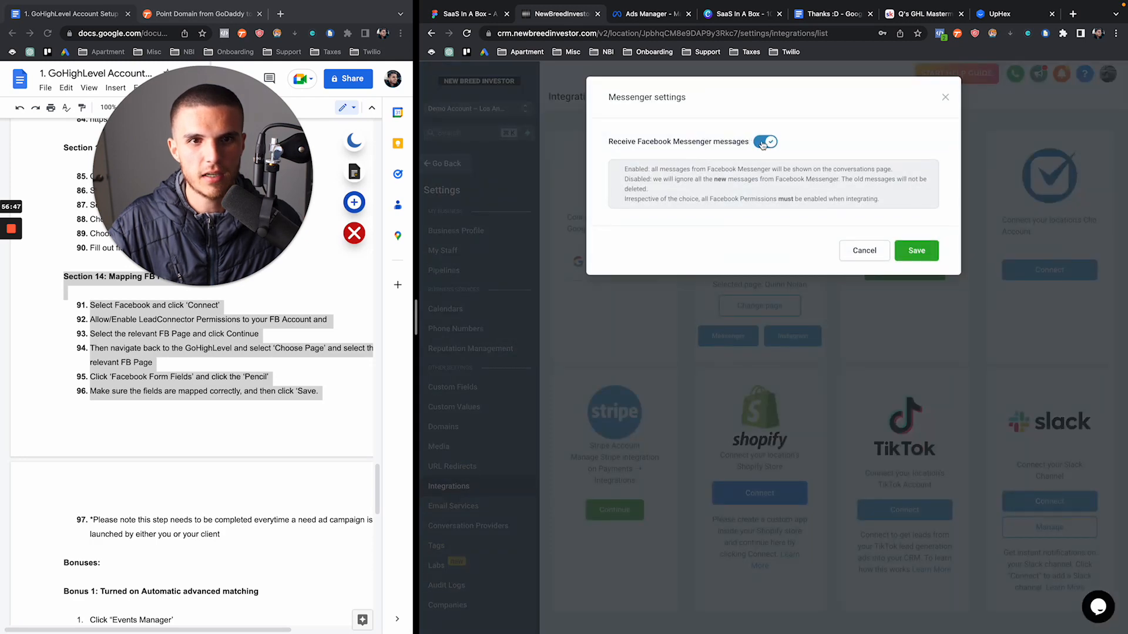
left_click(762, 142)
left_click(915, 252)
left_click(791, 335)
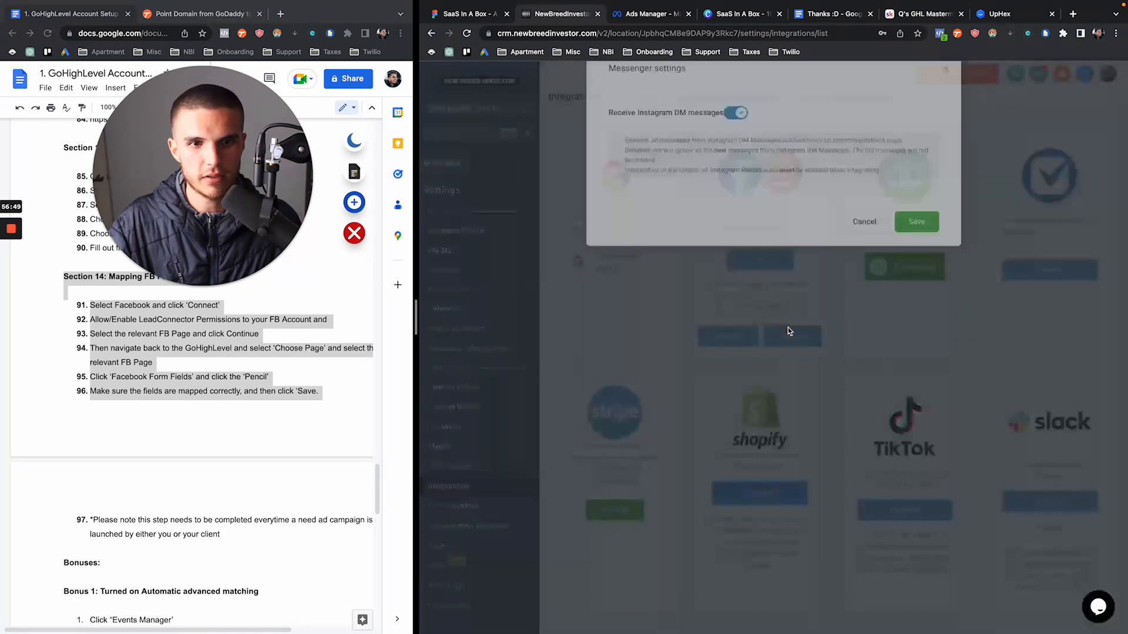
left_click(737, 143)
left_click(916, 250)
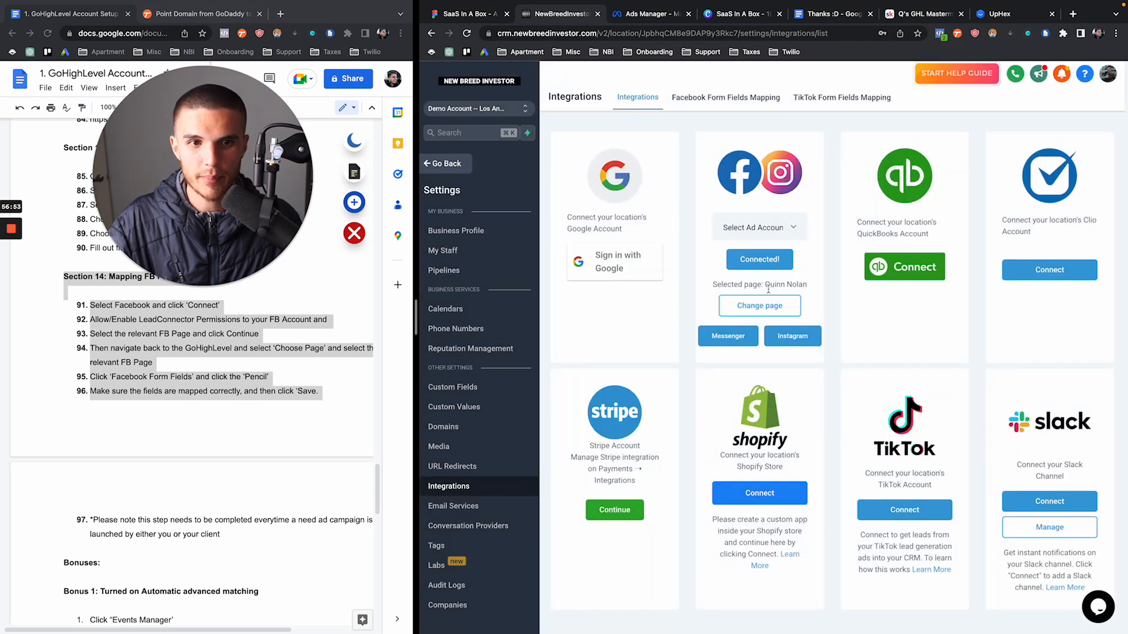
left_click_drag(766, 286, 823, 287)
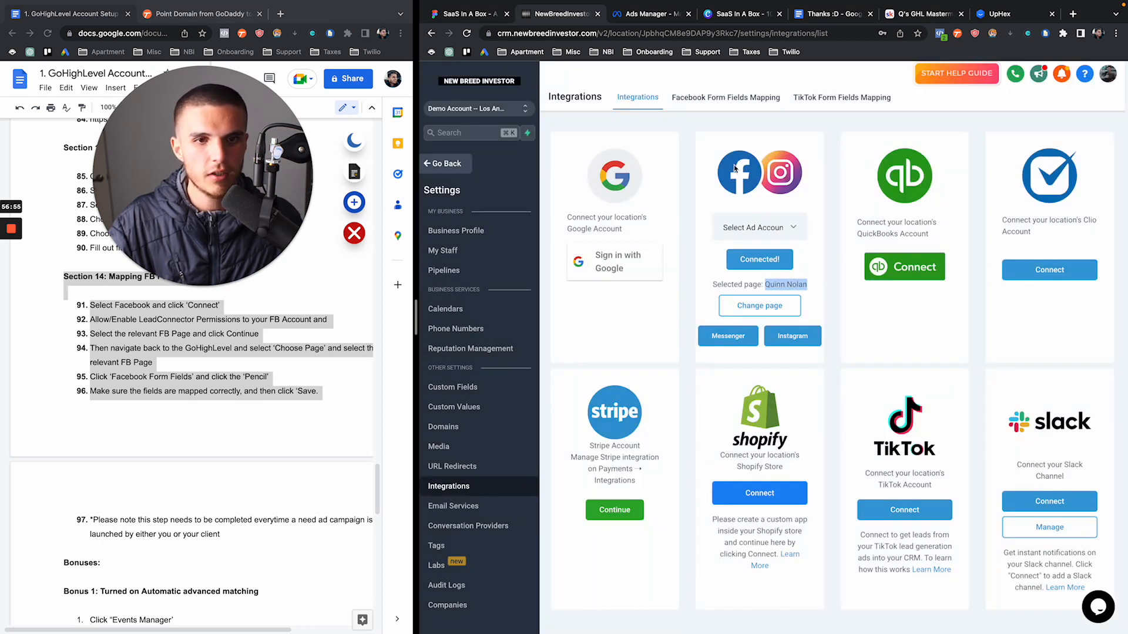
left_click(708, 100)
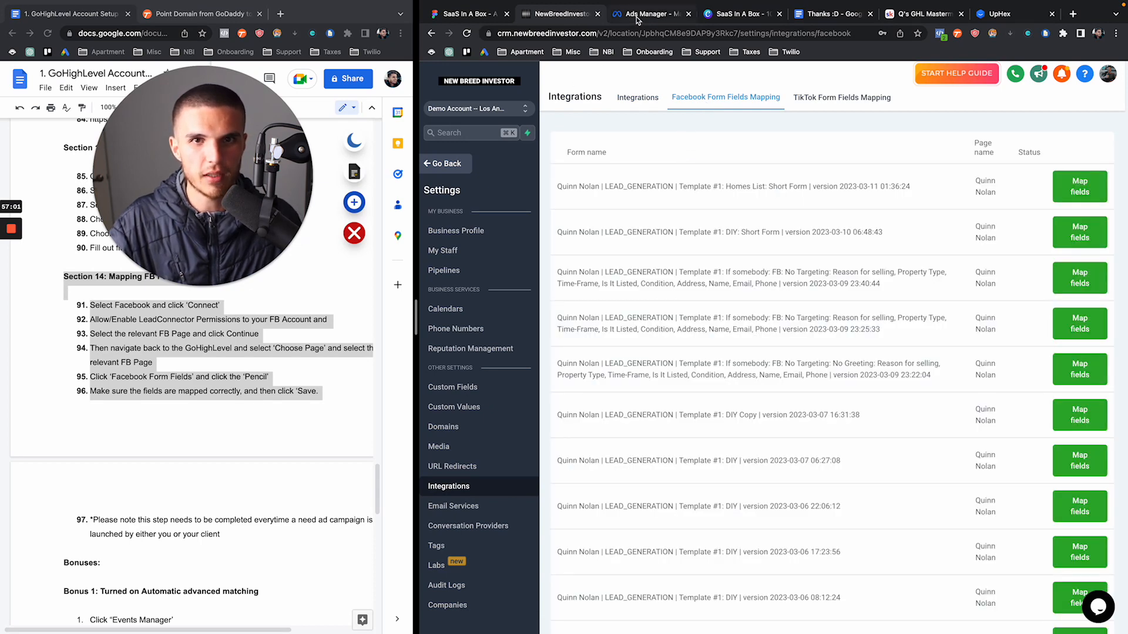
Map the Homes List: Short Form fields to Full name, Phone and Email and save
left_click(637, 16)
scroll(842, 318, "down", 8)
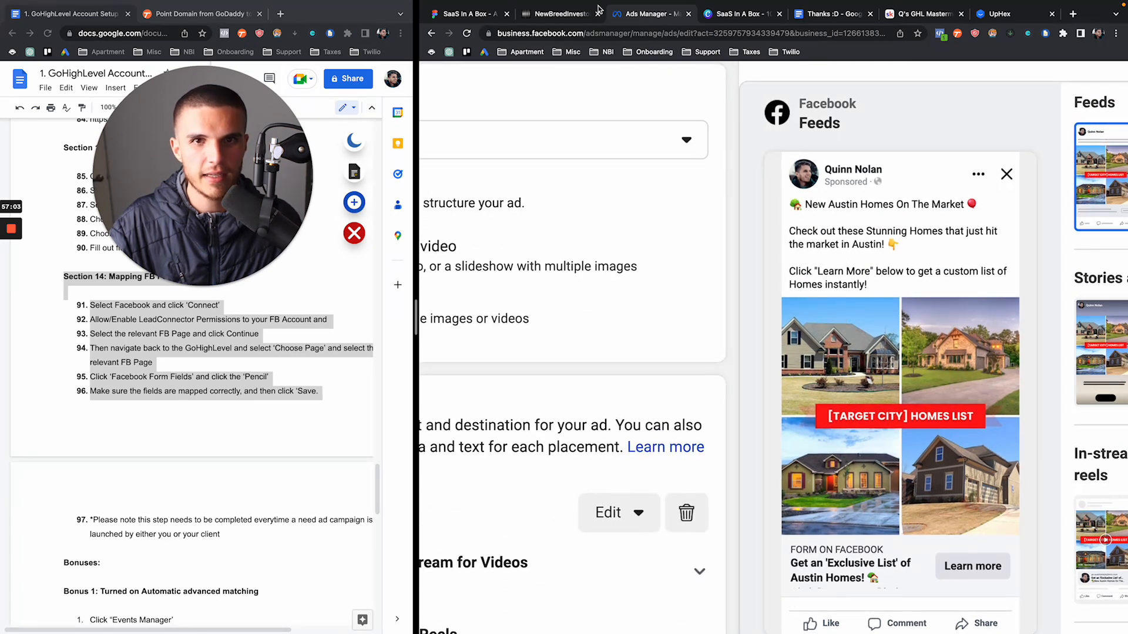
left_click(572, 17)
left_click_drag(556, 186, 920, 186)
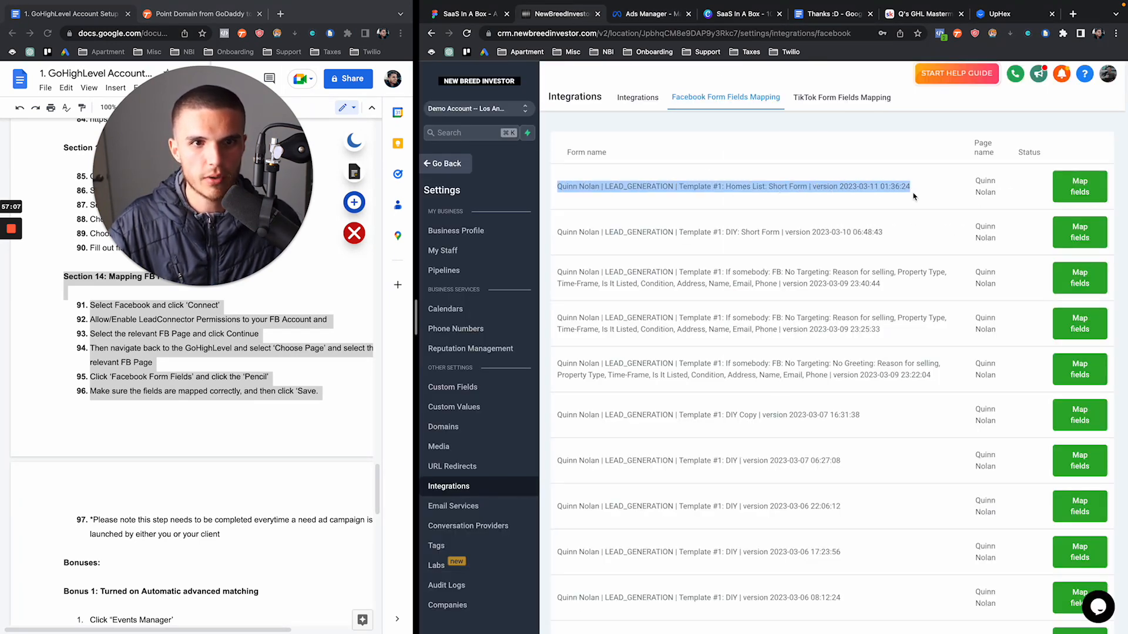
left_click(1056, 194)
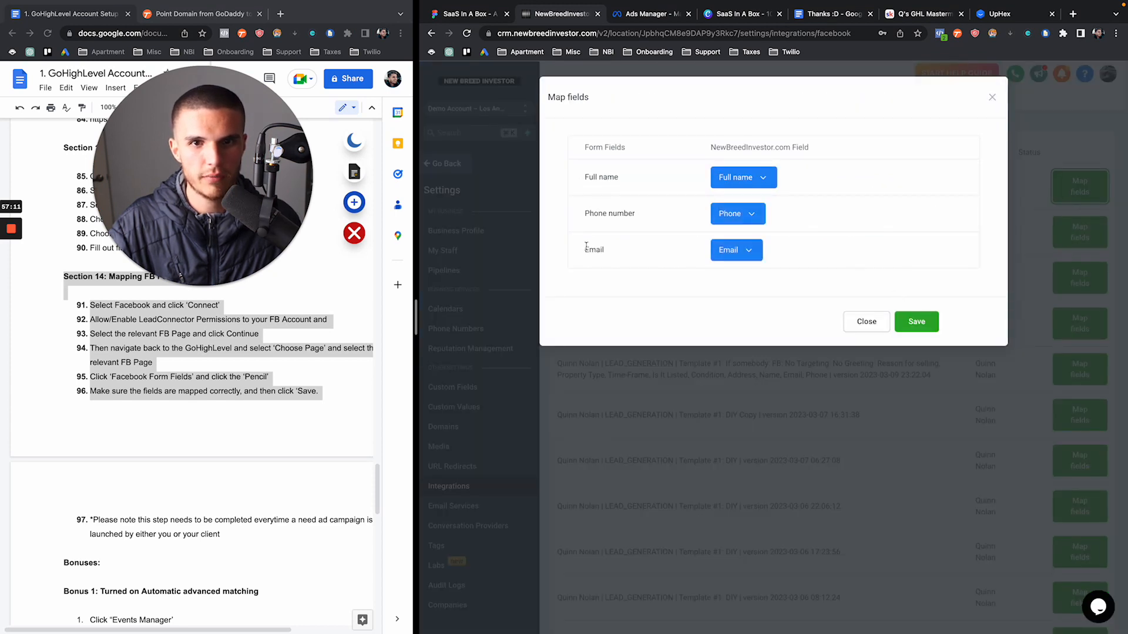
left_click(909, 327)
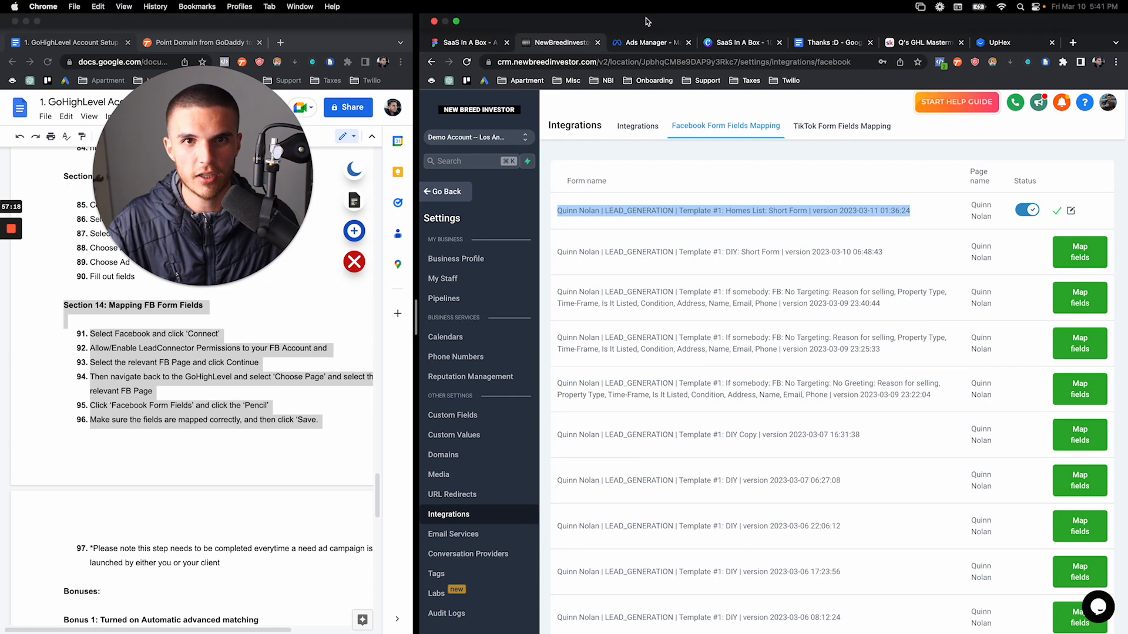
left_click(646, 14)
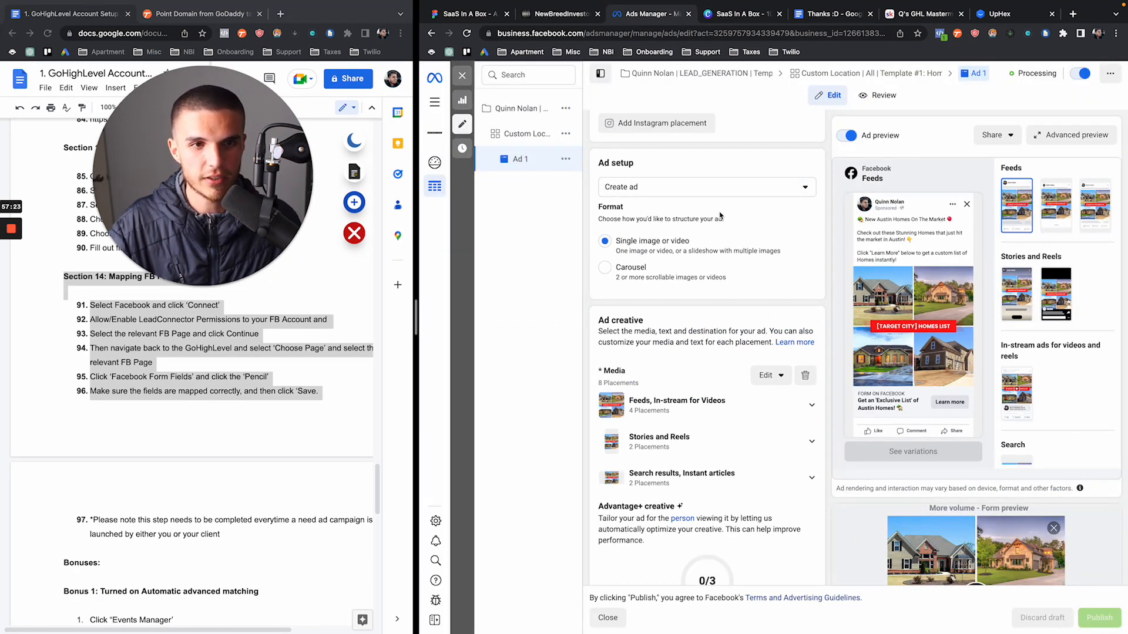
Delete the Homes List campaign from the Ads Manager campaigns list via More > Delete
left_click(462, 75)
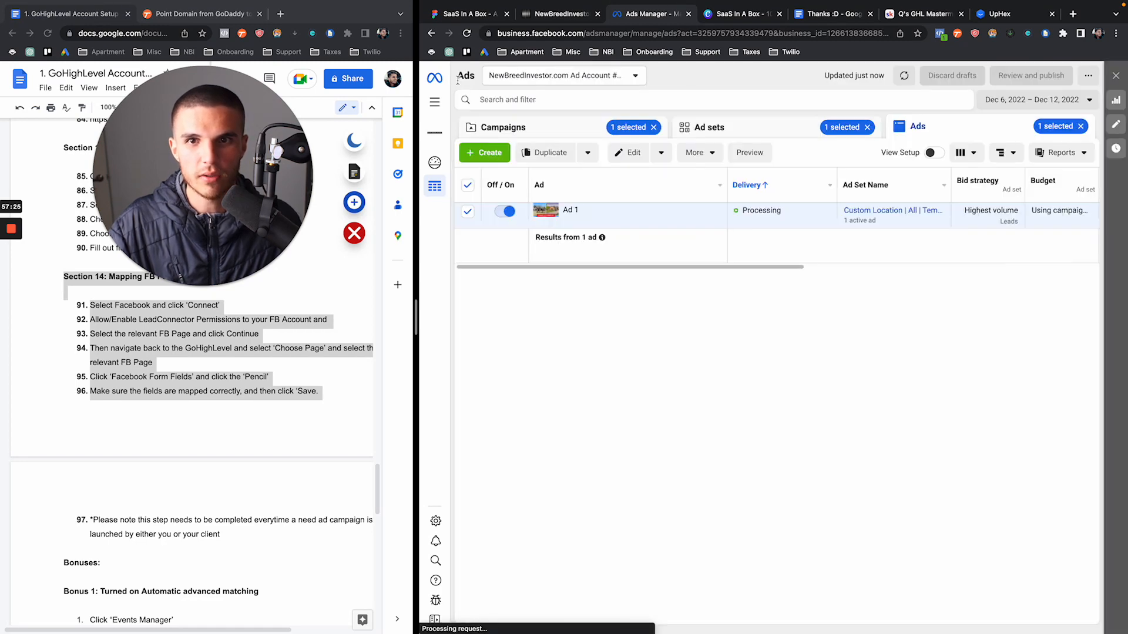
left_click(583, 121)
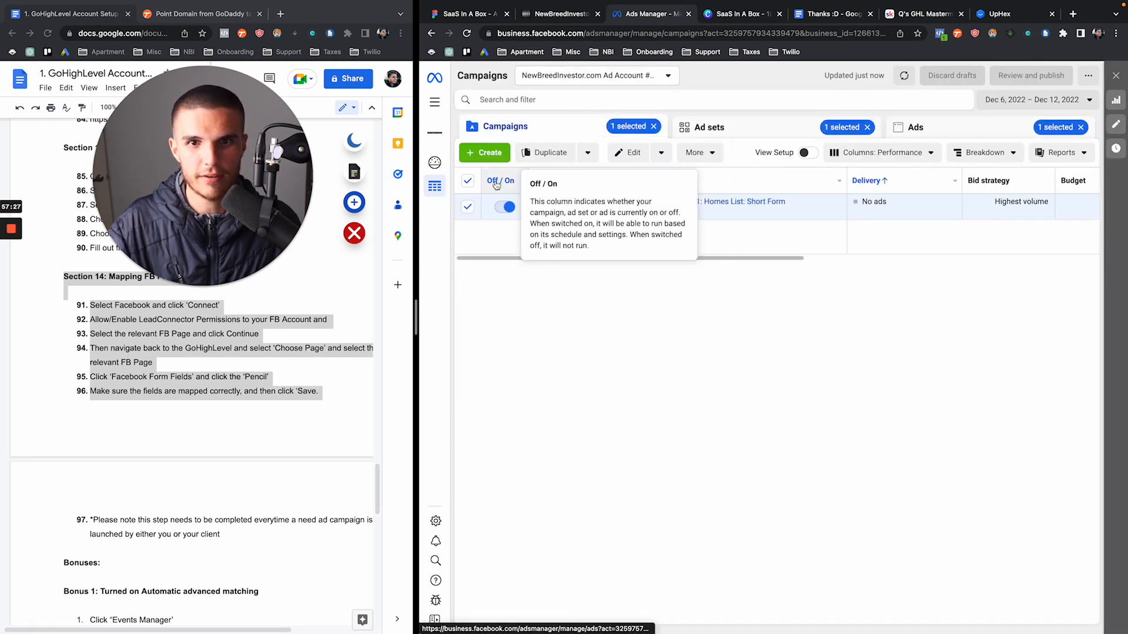
left_click(660, 152)
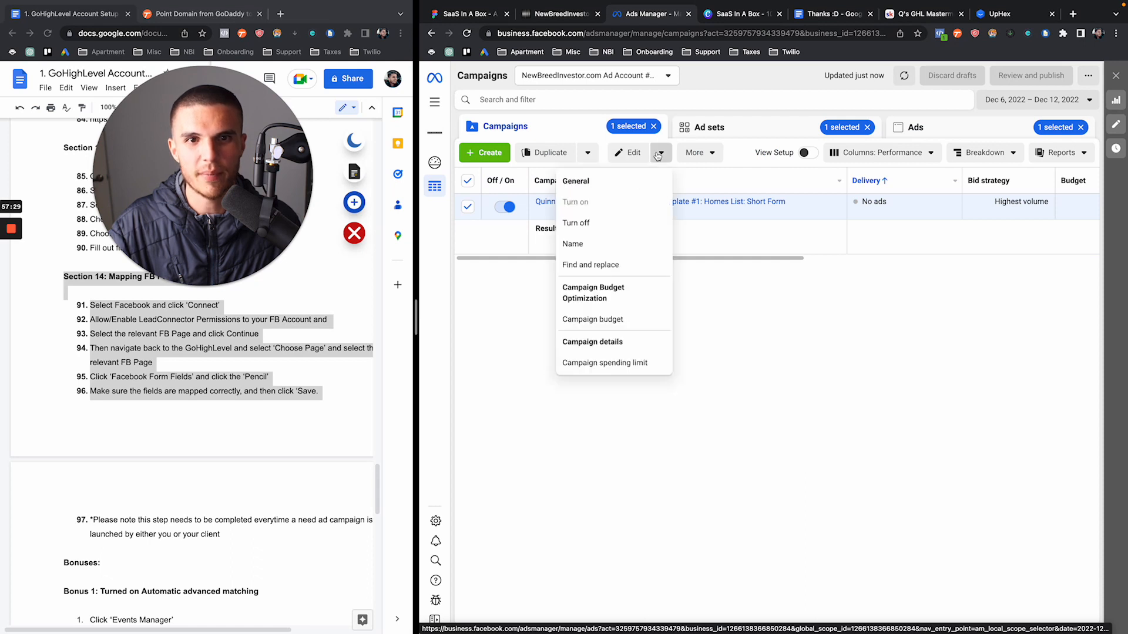
left_click(588, 152)
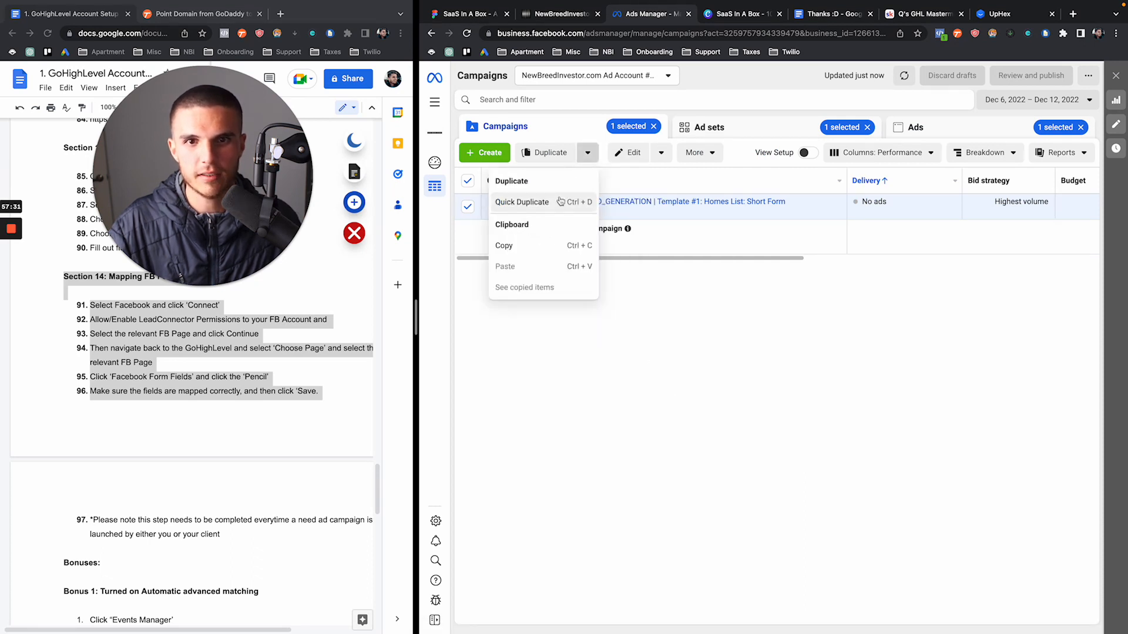
left_click(662, 153)
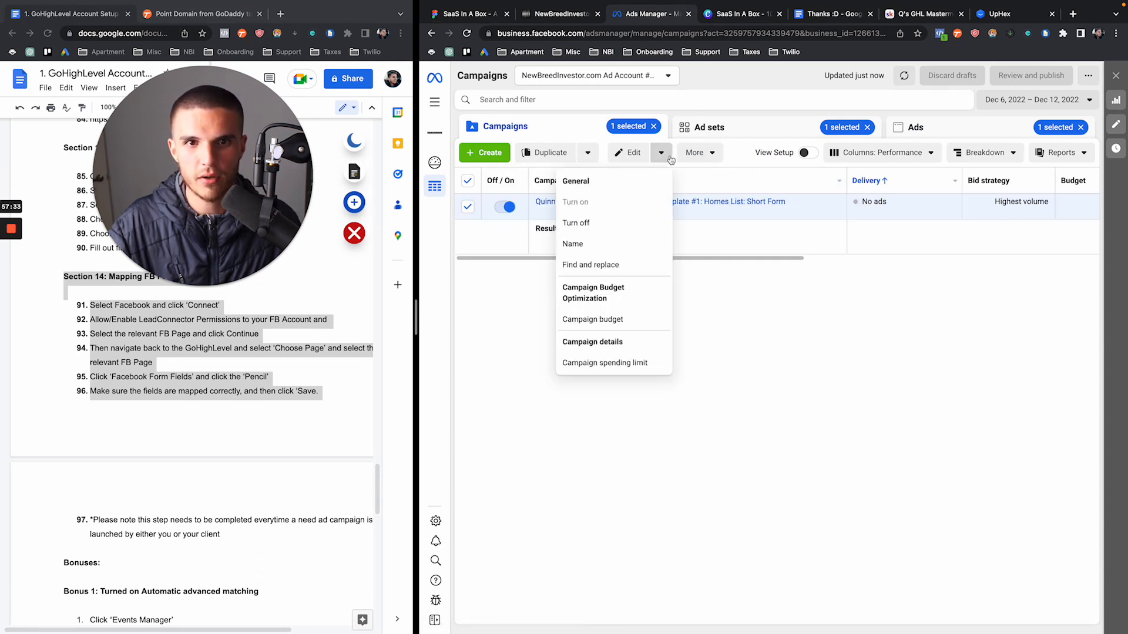
left_click(710, 152)
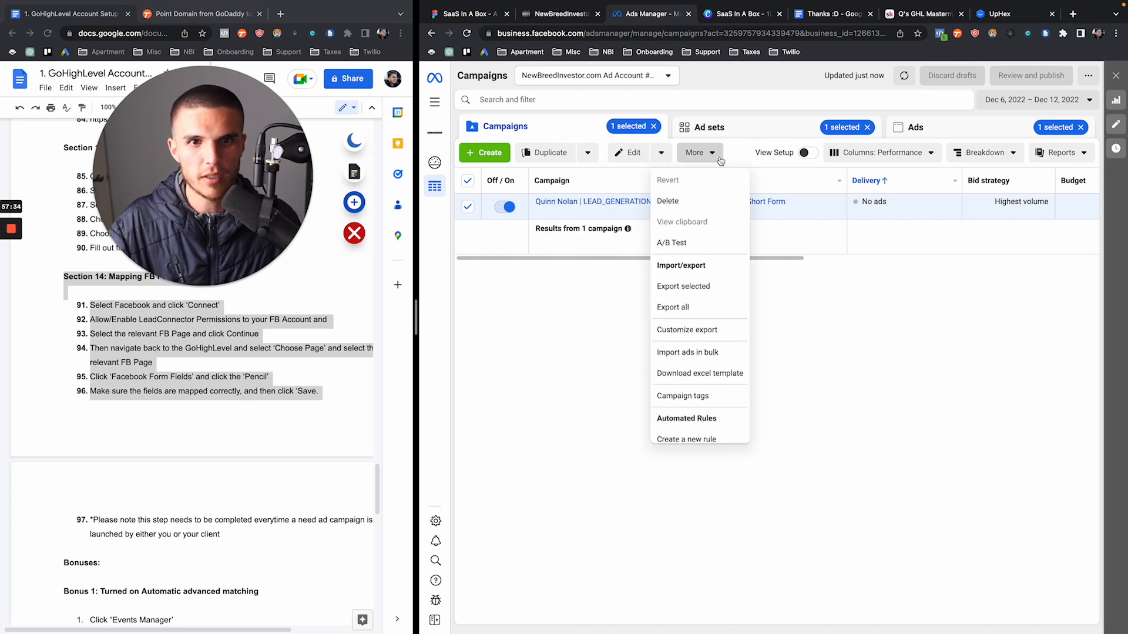
left_click(705, 196)
left_click(865, 286)
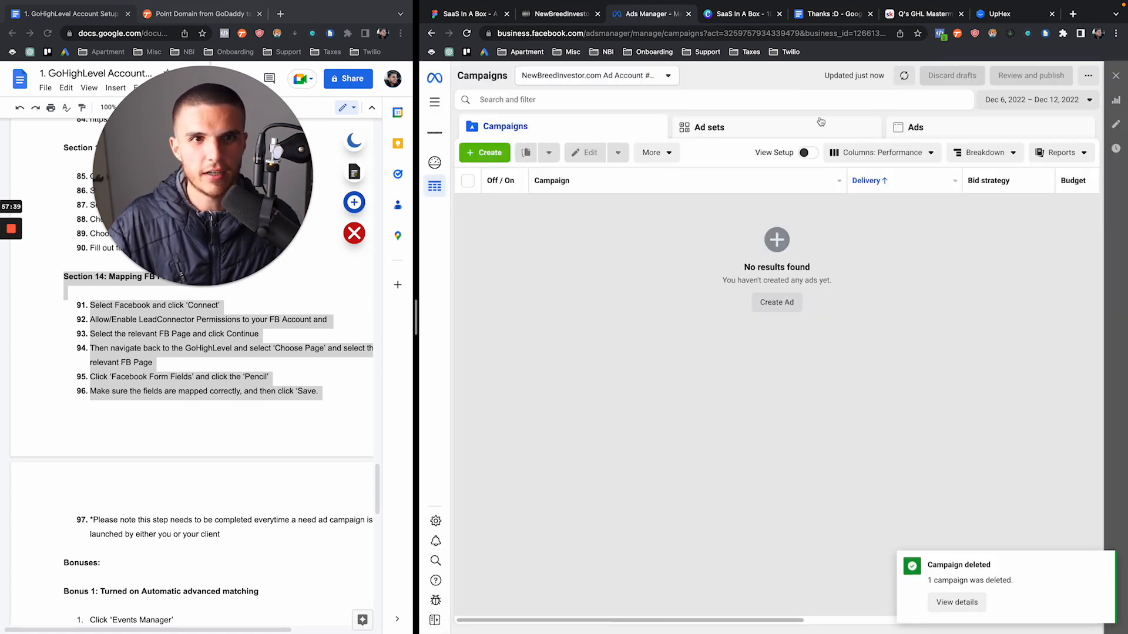
left_click(574, 19)
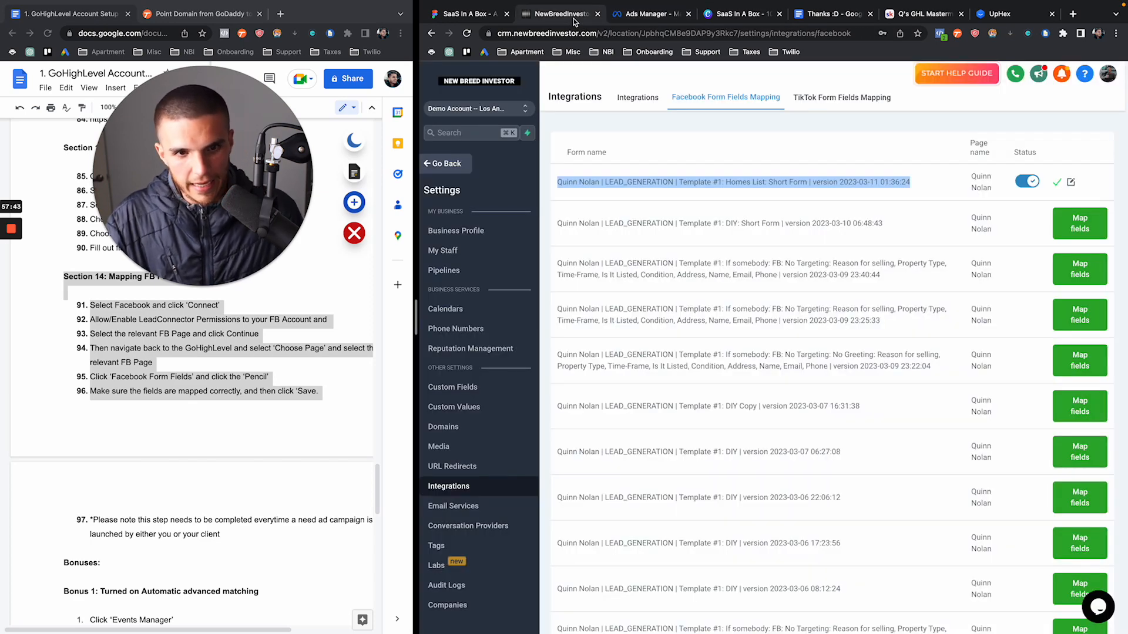
Leave settings for the Facebook Ads dashboard and confirm Ads Manager has no campaigns left
left_click_drag(558, 182, 821, 178)
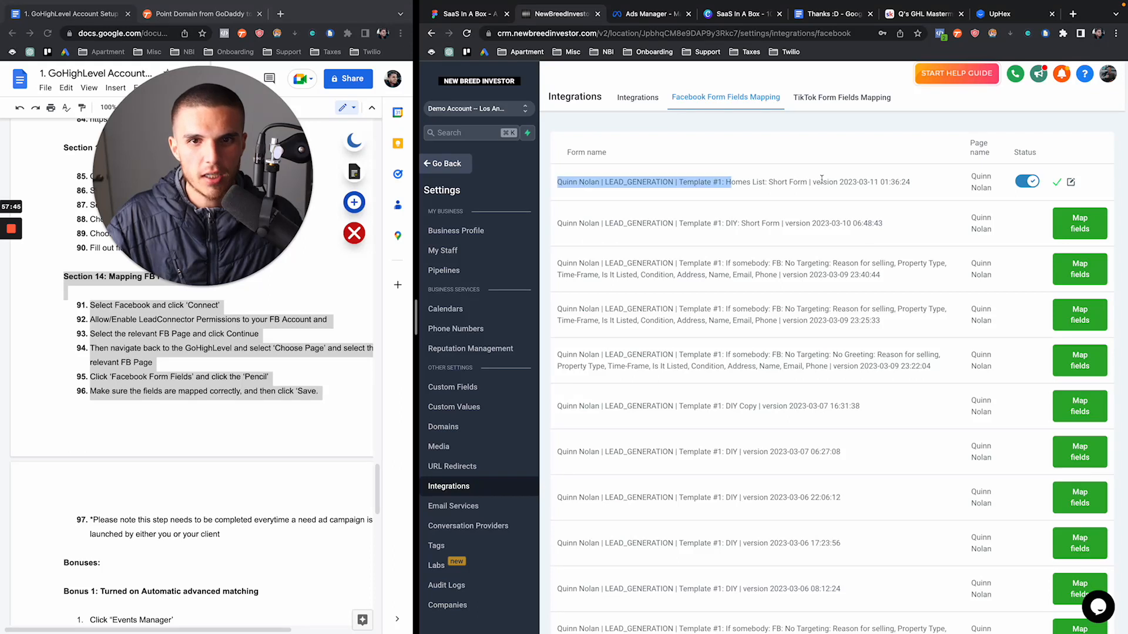
left_click(919, 179)
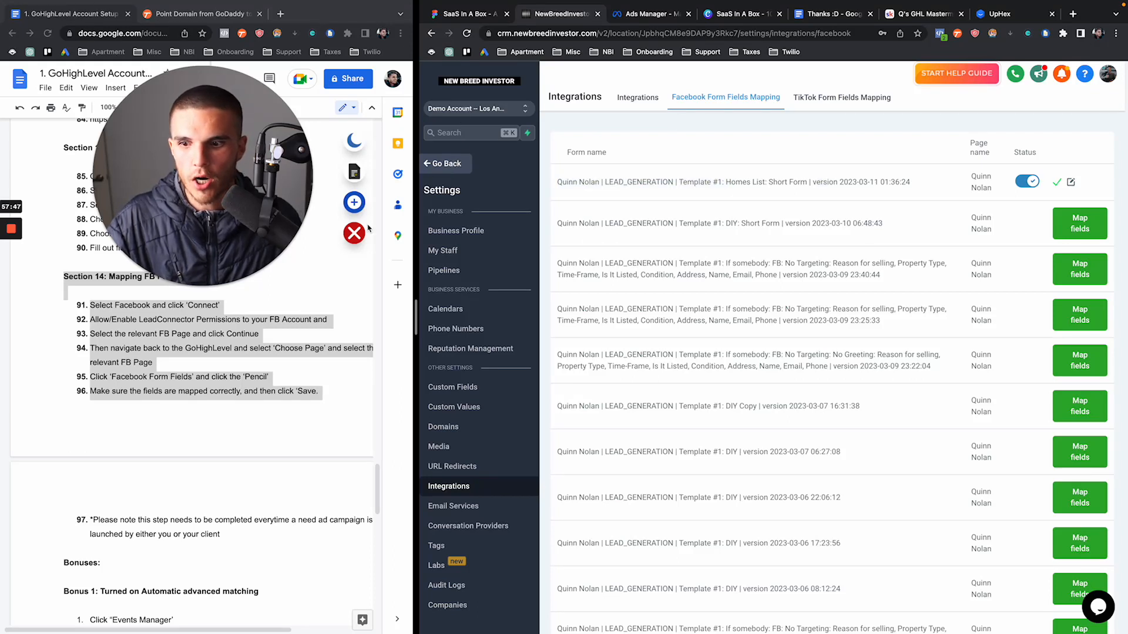
left_click(466, 166)
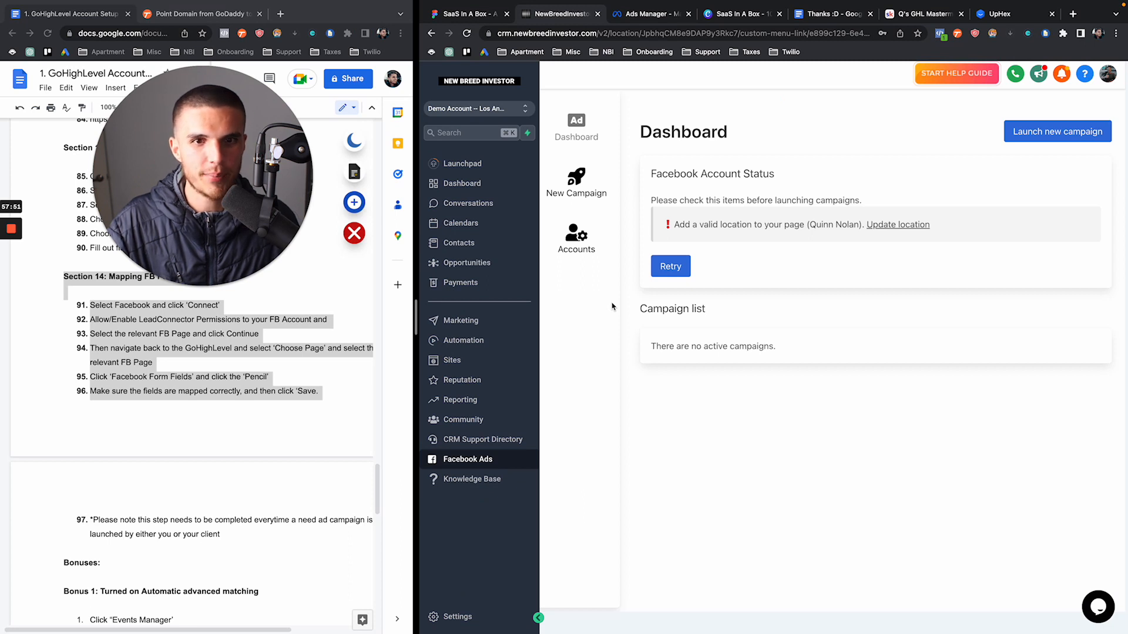
left_click_drag(265, 250, 297, 500)
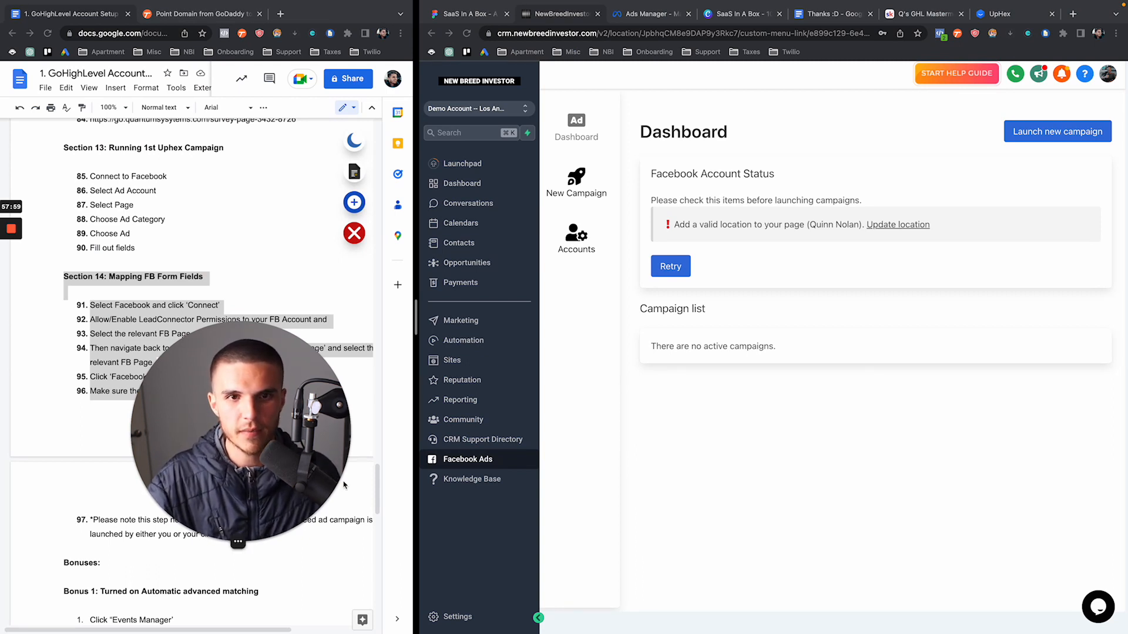
left_click(651, 14)
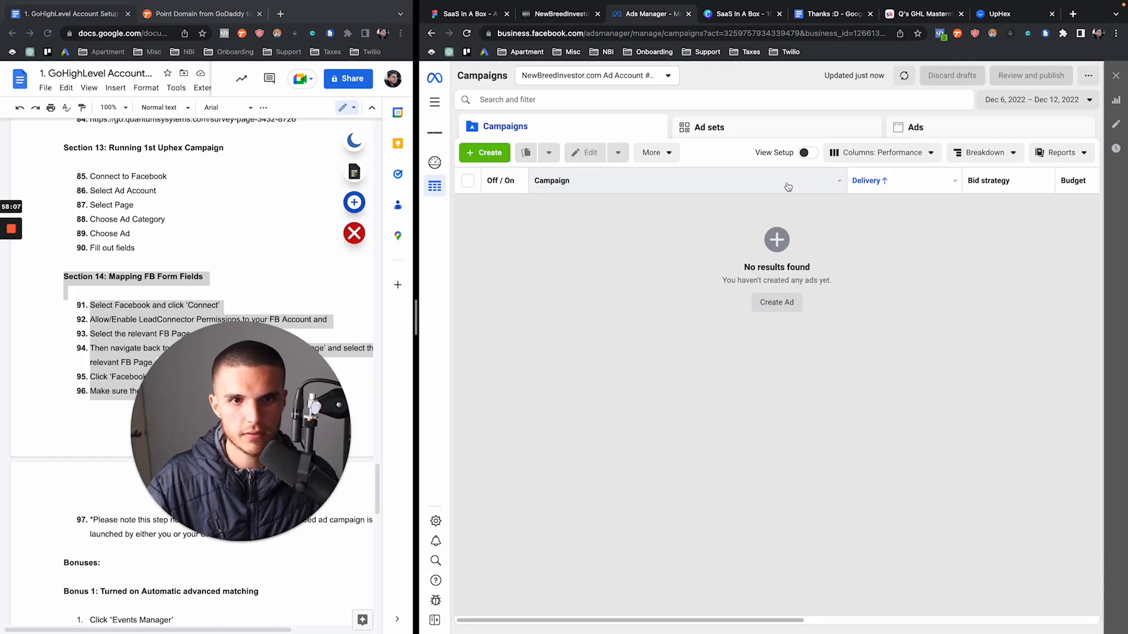
left_click(555, 15)
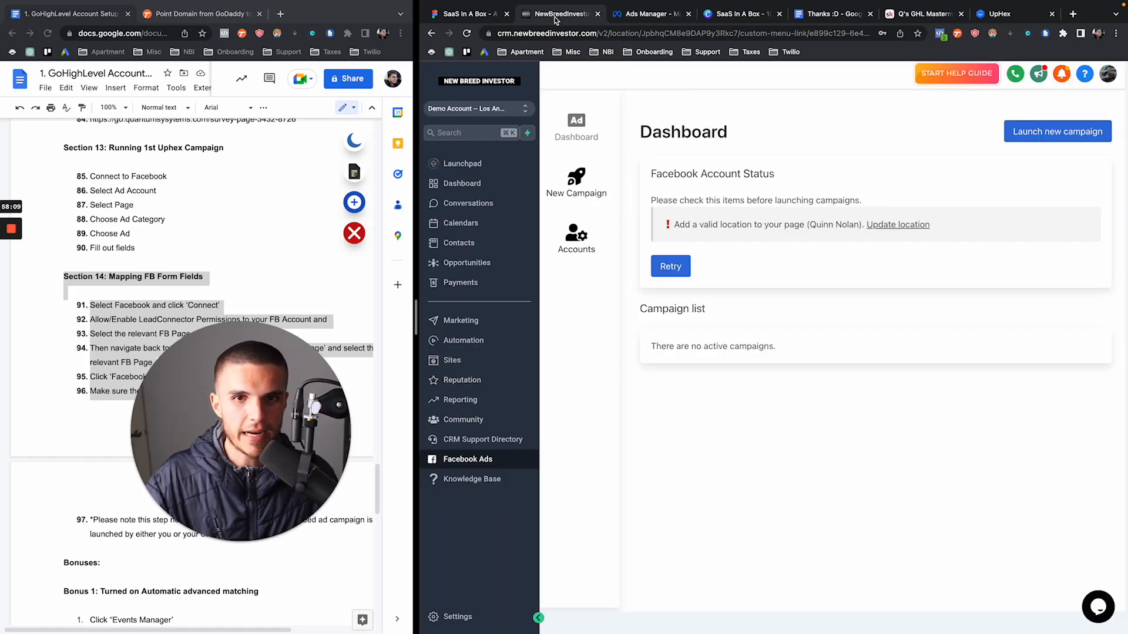
Inspect the Add To Workflow action in the Triggers folder's FB Lead Form → Phase 1 Follow Up → Create Opportunity workflow
left_click(480, 343)
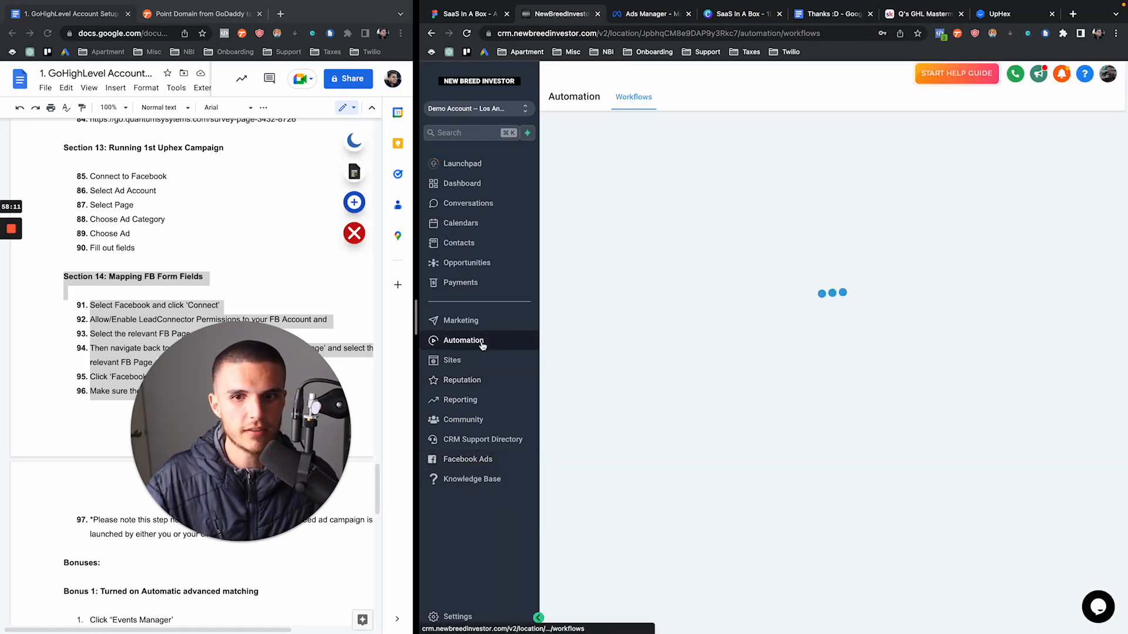
scroll(705, 365, "down", 3)
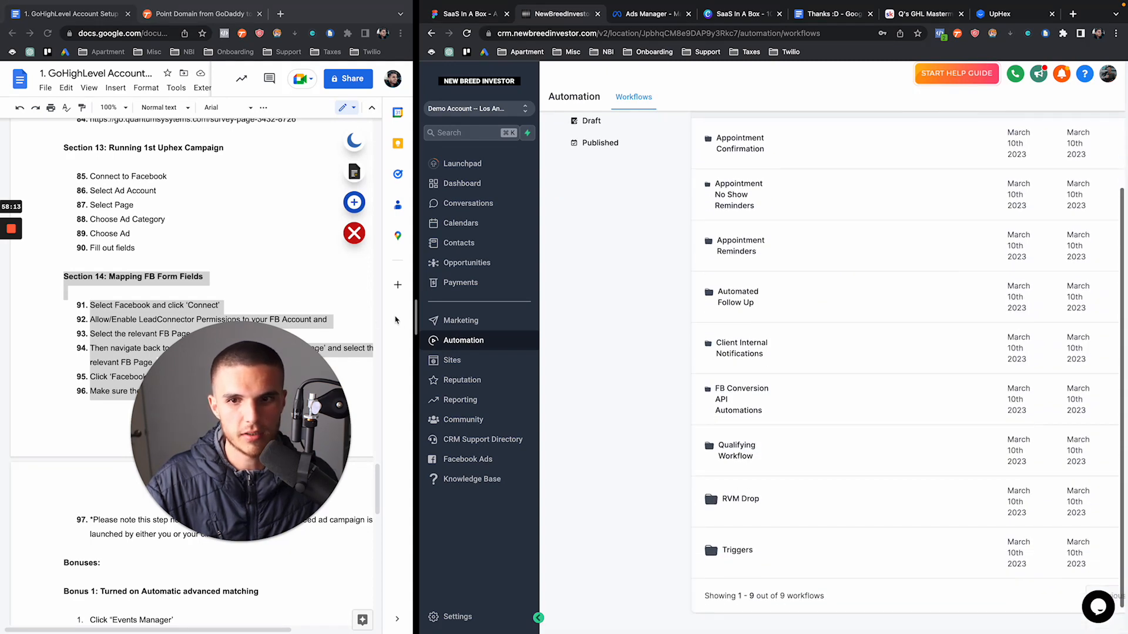
left_click_drag(416, 317, 279, 318)
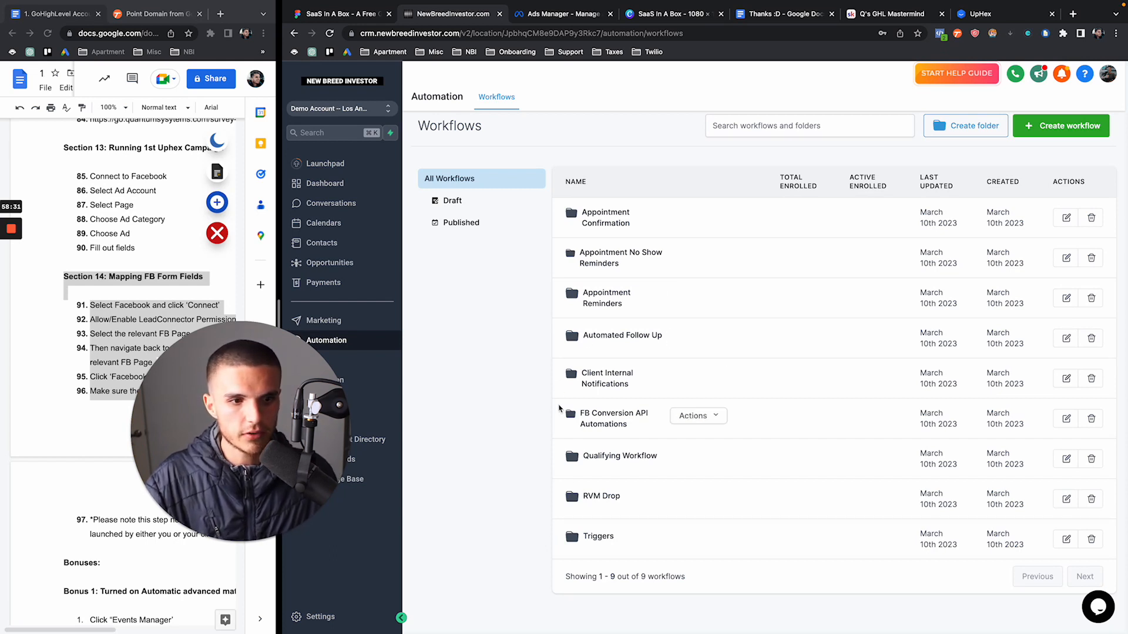
left_click(598, 537)
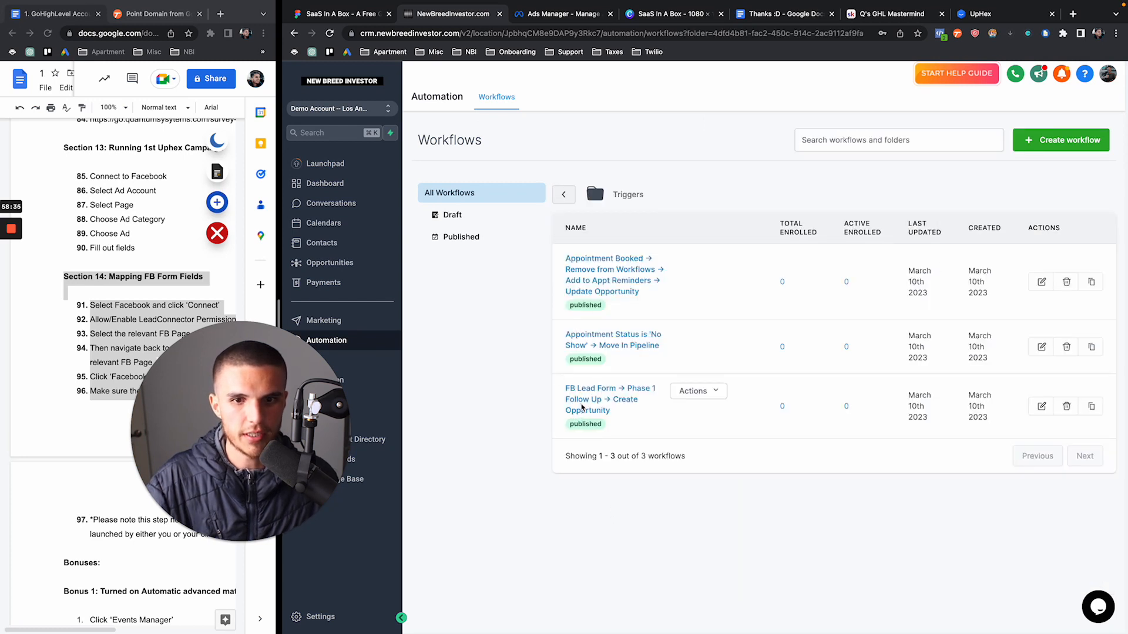
left_click(583, 410)
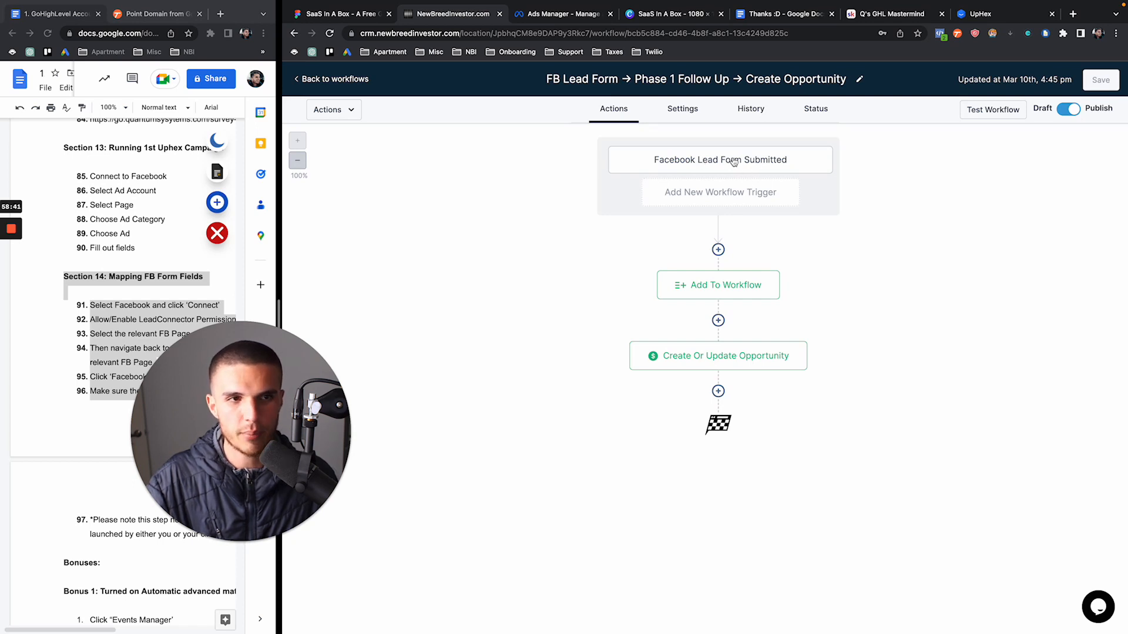
left_click(697, 293)
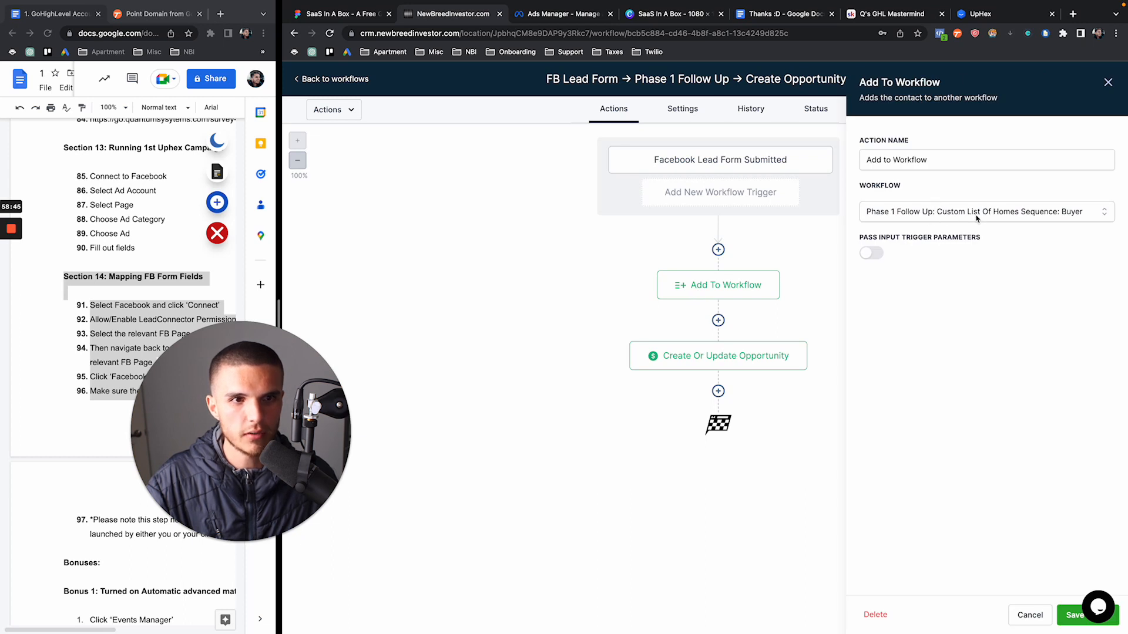
left_click(335, 79)
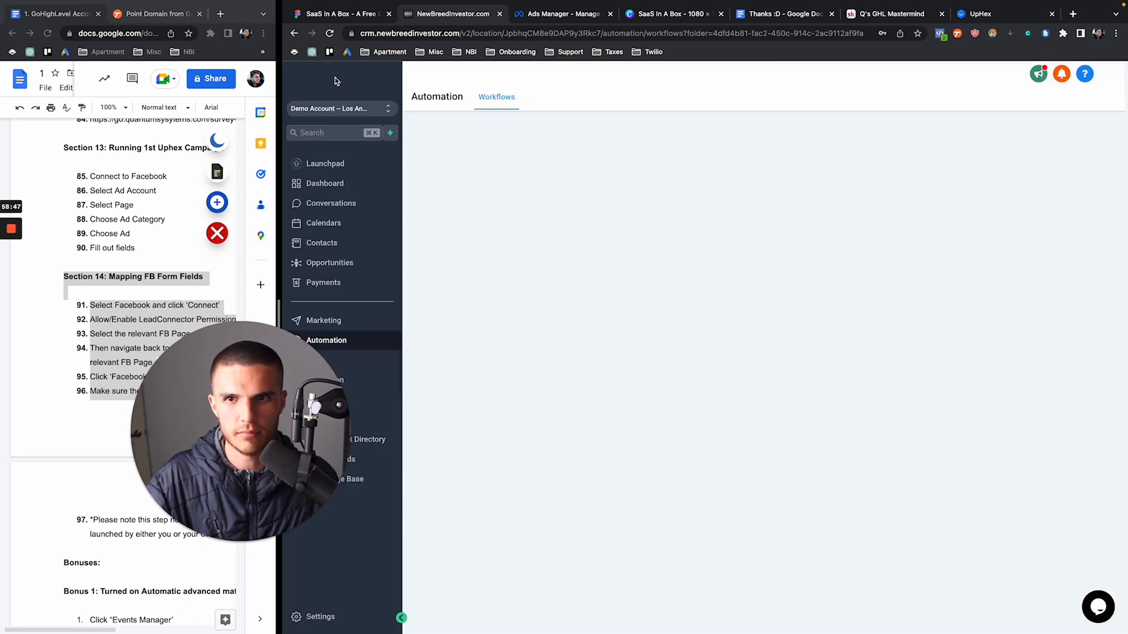
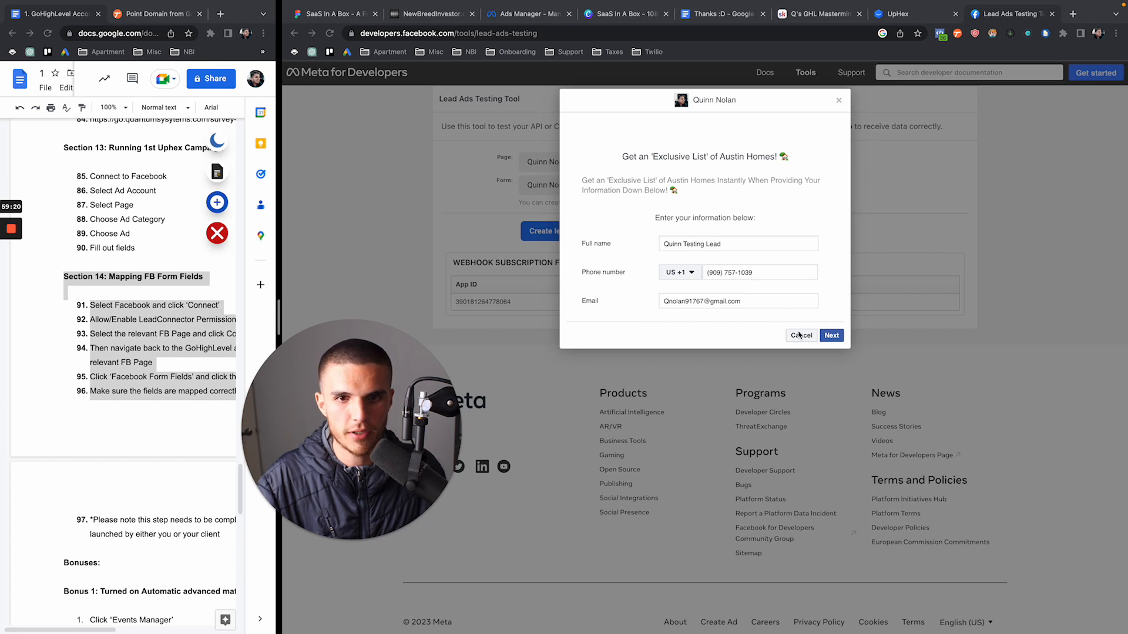
Finish submitting the test lead in the Lead Ads Testing Tool, then view the GHL Contacts list
left_click(830, 336)
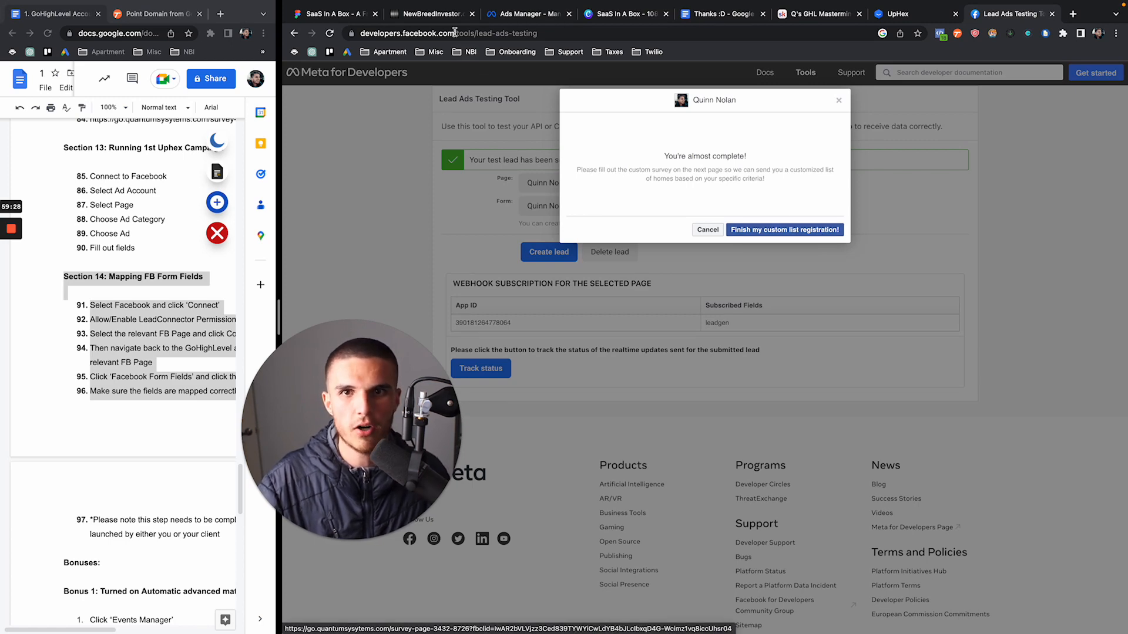
left_click(432, 14)
left_click(337, 252)
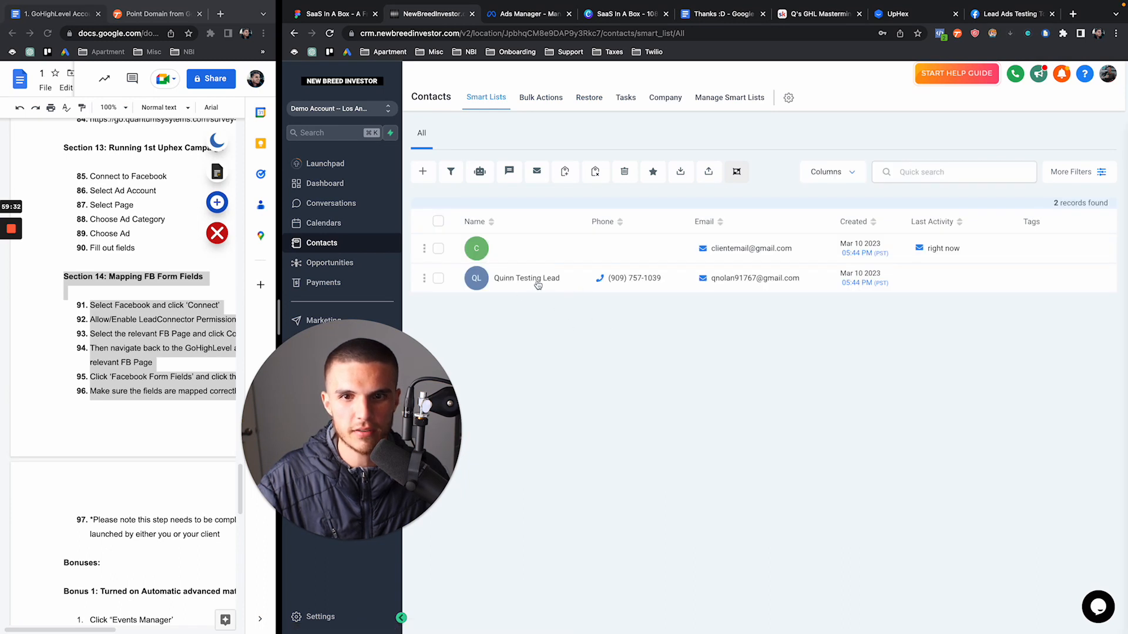
Open the test lead's contact record and review its Form Submission Detail
left_click(537, 285)
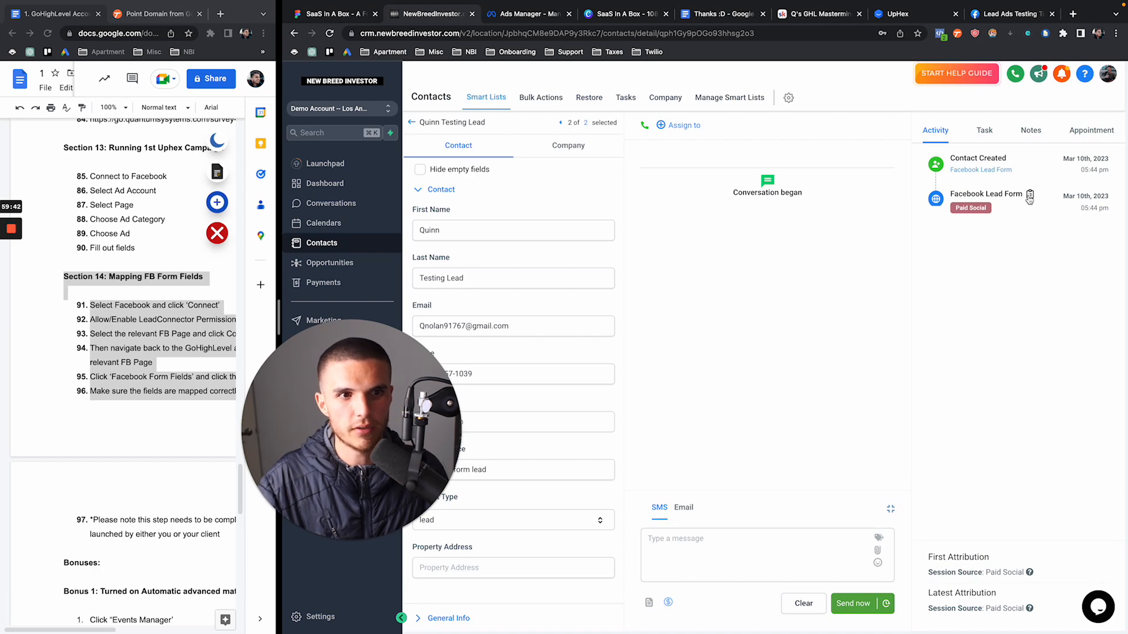
left_click(998, 194)
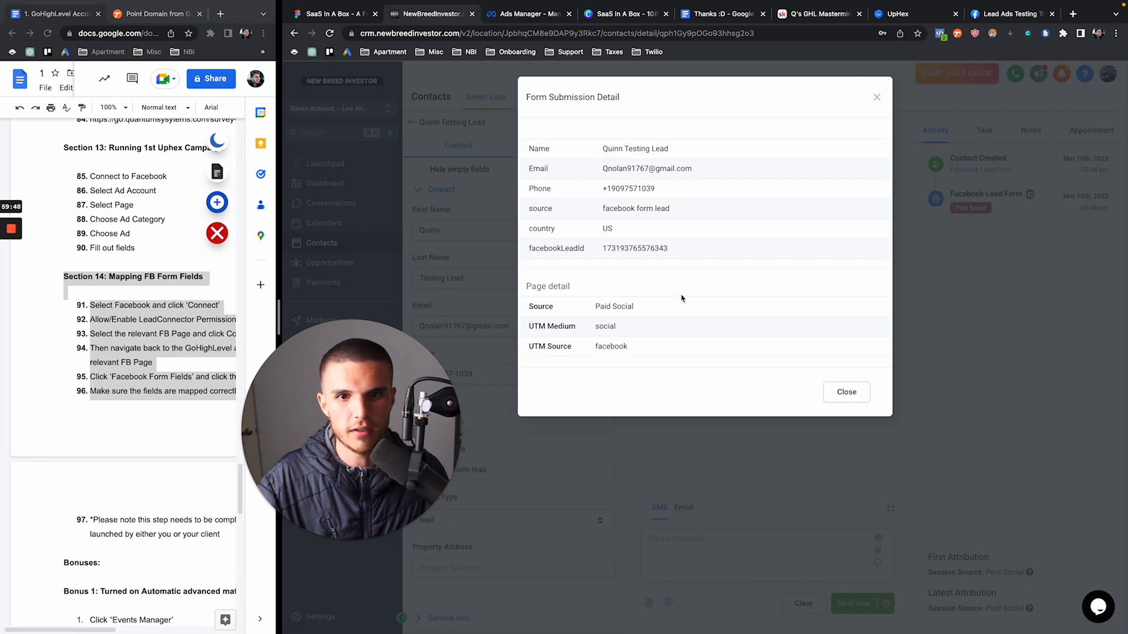
left_click(876, 97)
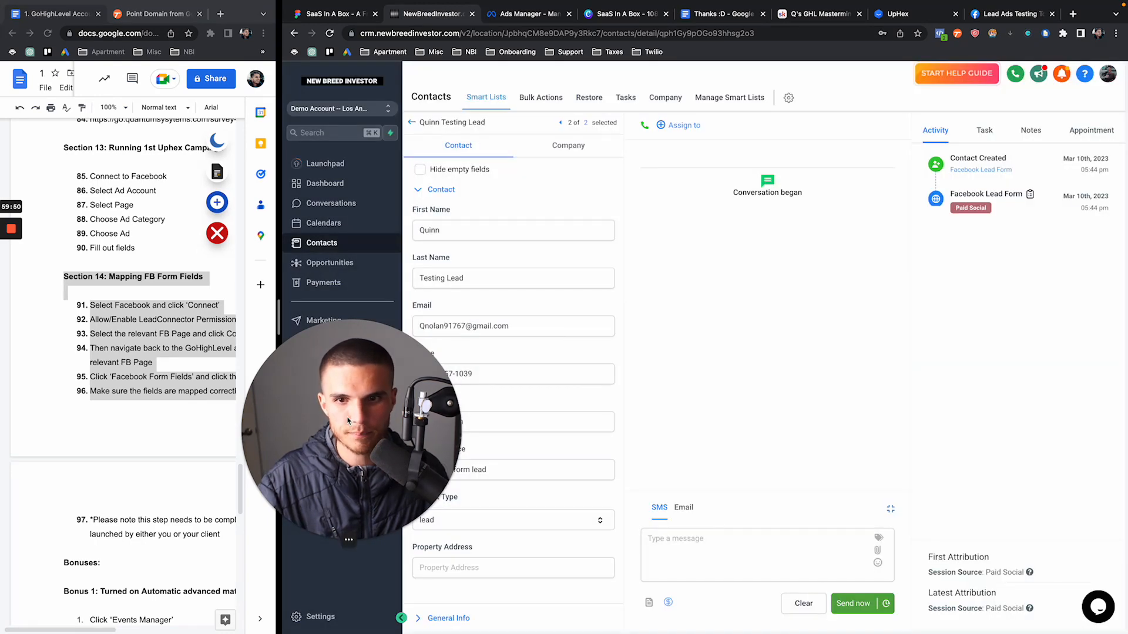
Confirm the lead's active Phase 1 workflow, then check the Opportunities board's Lead stage
left_click_drag(334, 427, 106, 429)
scroll(415, 408, "down", 7)
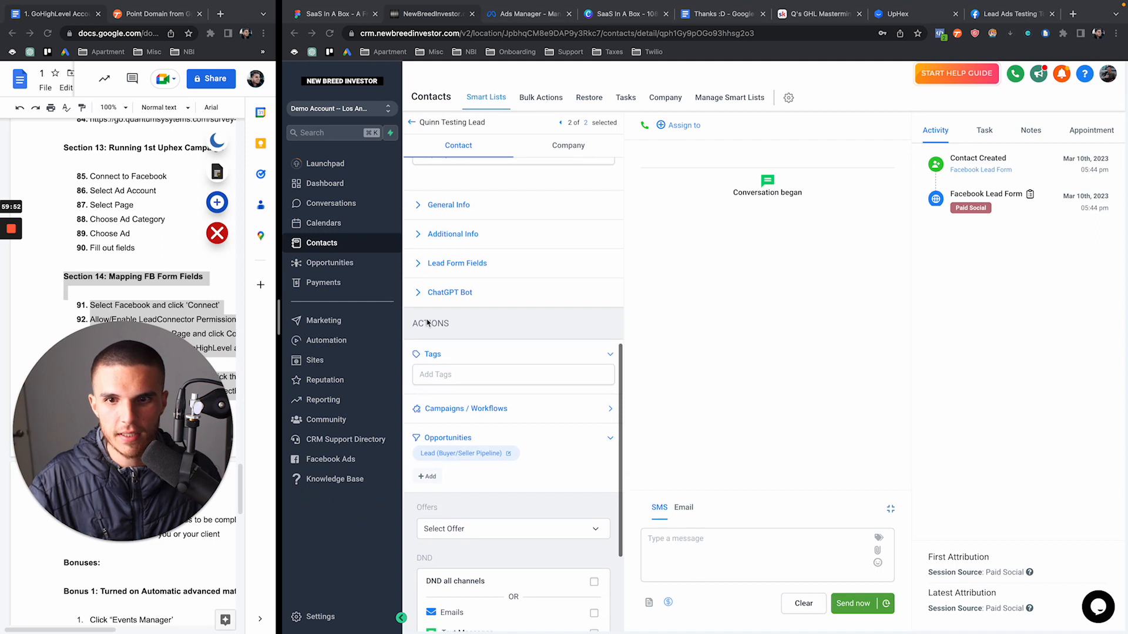
left_click(612, 411)
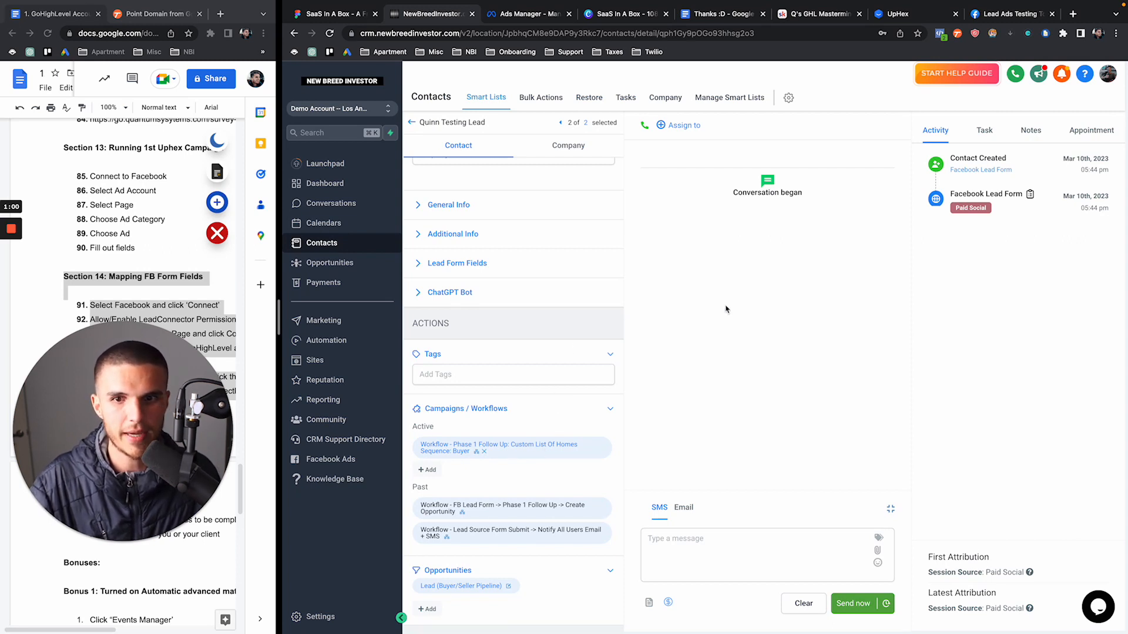
left_click(356, 265)
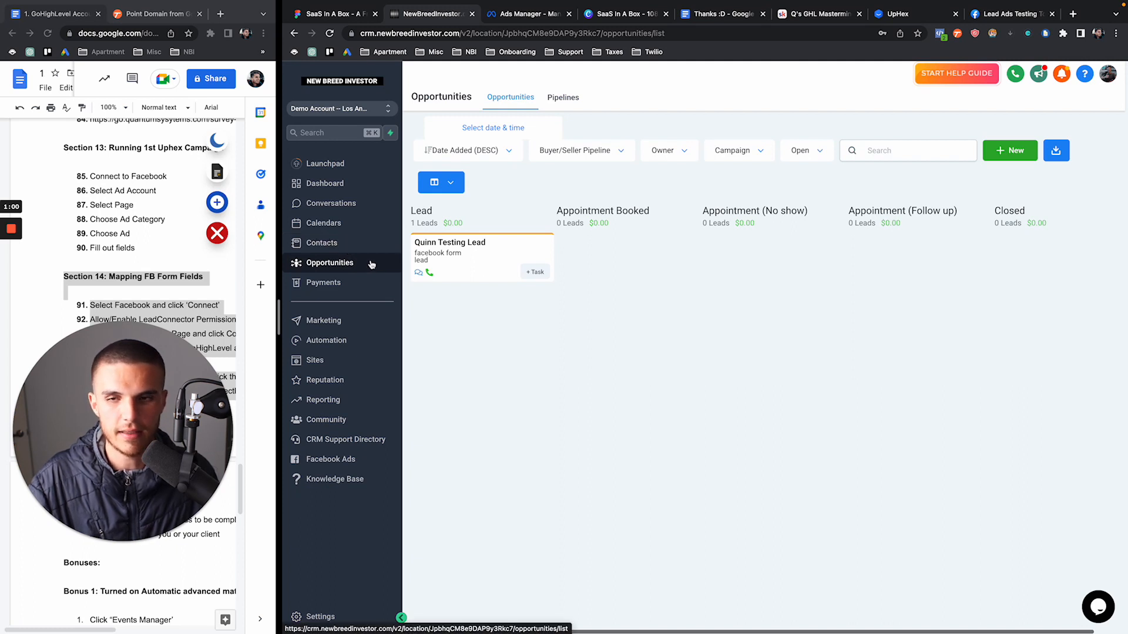
Read the new lead notification in Conversations under All
left_click(355, 202)
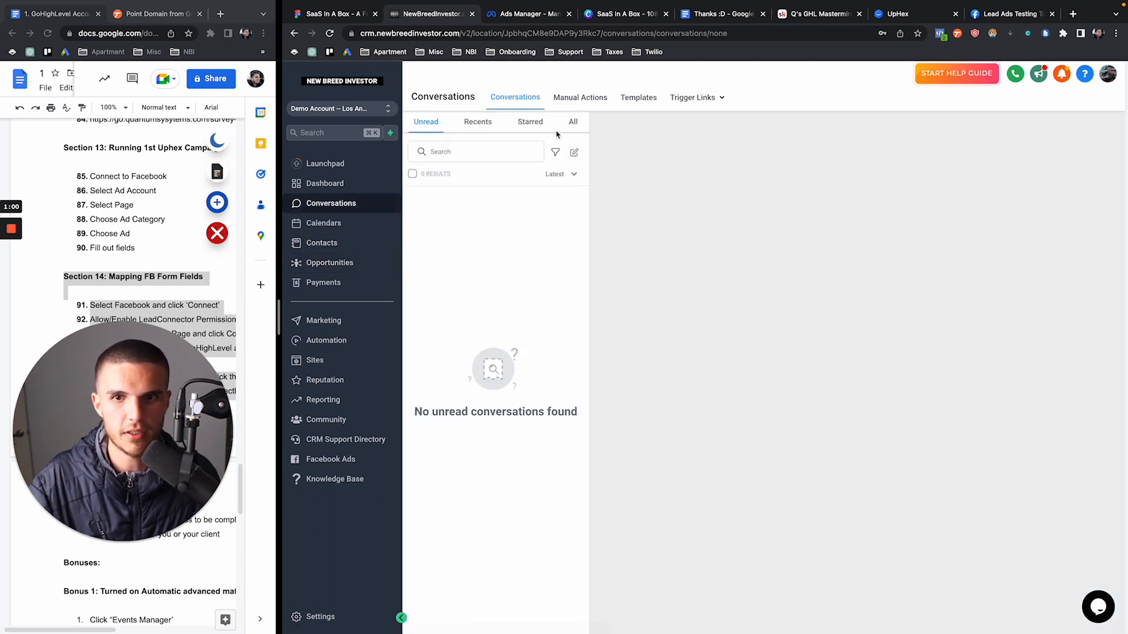
left_click(572, 121)
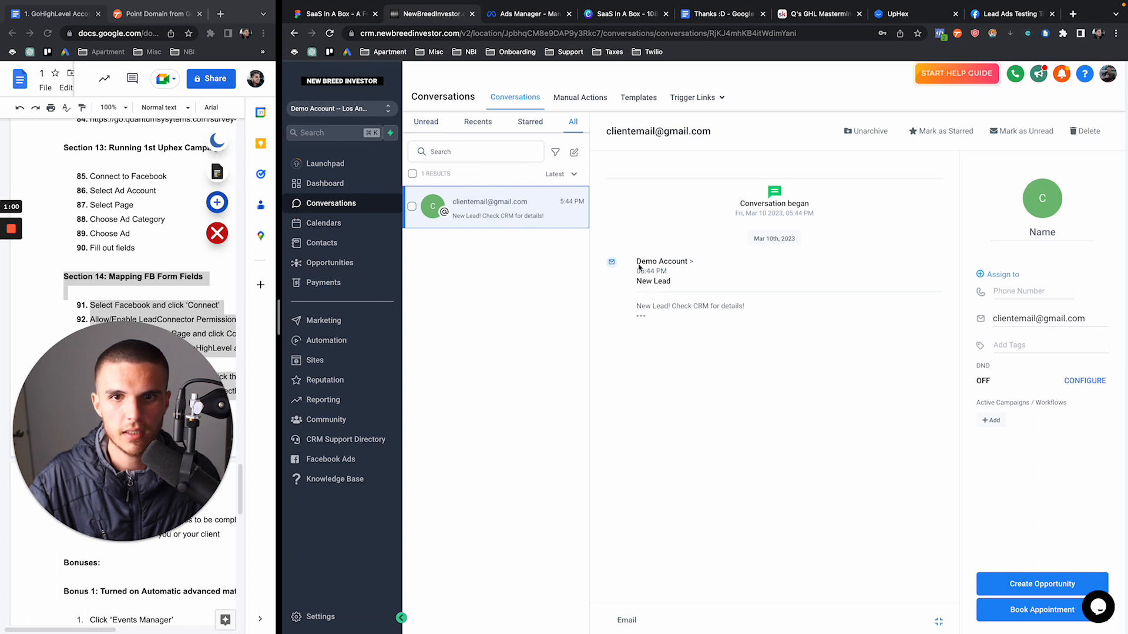
left_click(641, 317)
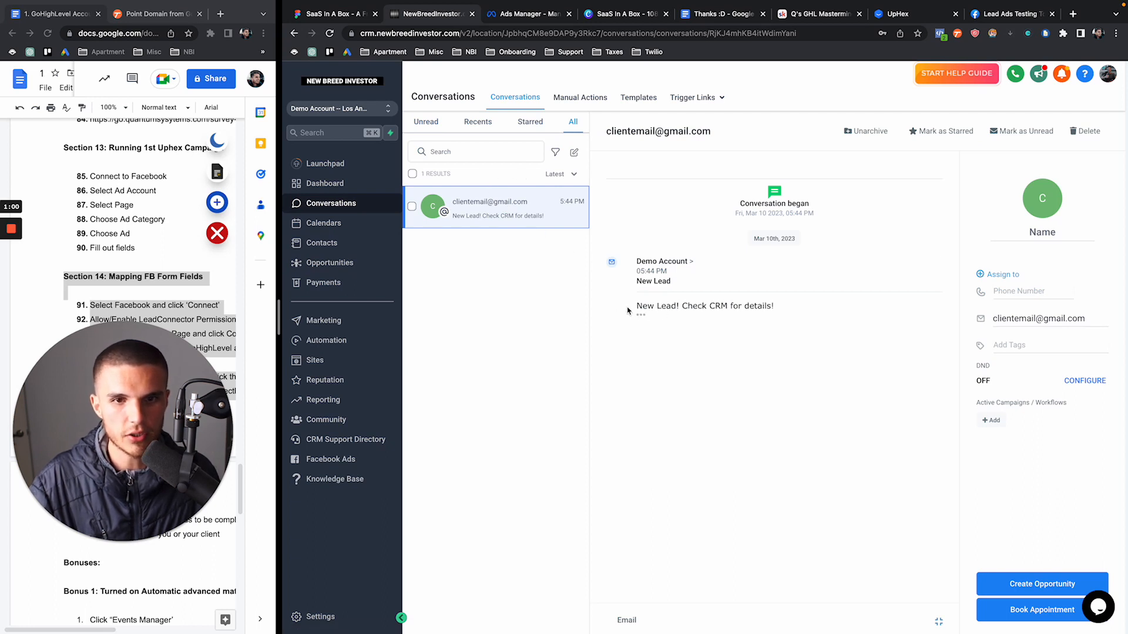
left_click_drag(627, 307, 806, 308)
left_click(765, 319)
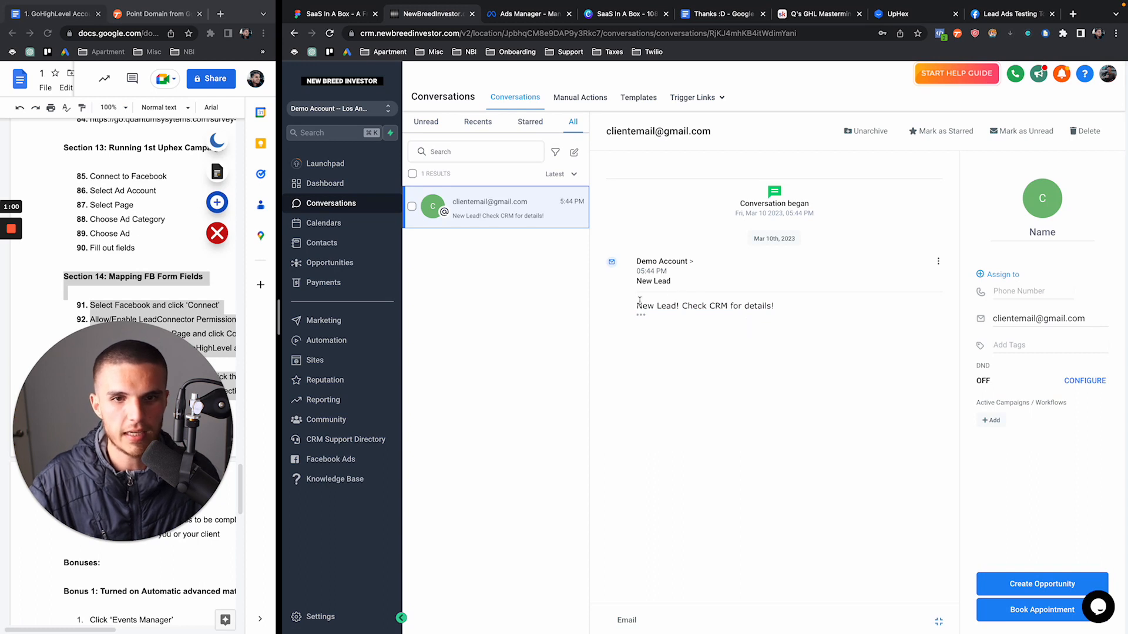
Recheck the test lead's enrolled workflows, then go to Automation Workflows
left_click(321, 242)
left_click(526, 284)
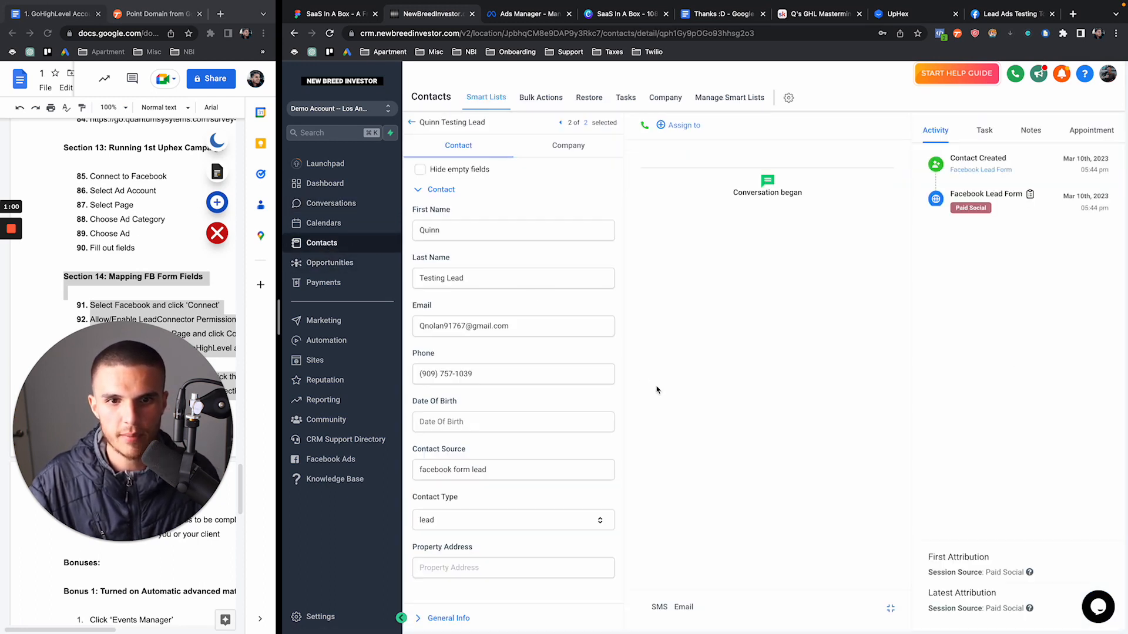
scroll(516, 452, "down", 5)
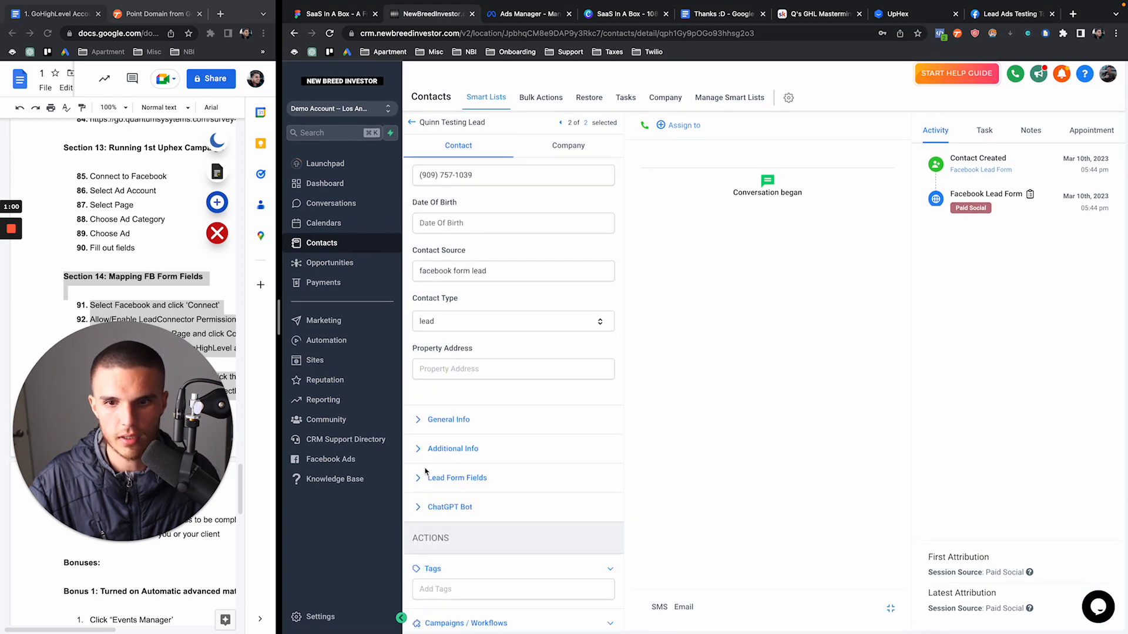
scroll(428, 467, "down", 2)
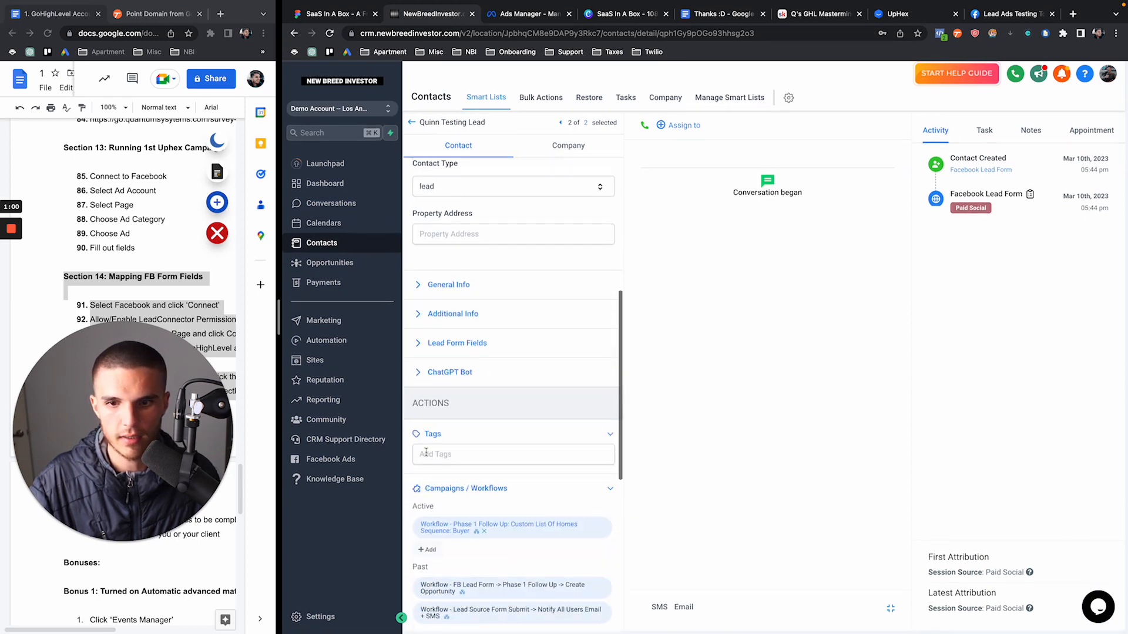
left_click(345, 340)
In Automated Follow Up > Phase 1 Follow Up, check which contact sits at Initial Outreach
left_click(592, 351)
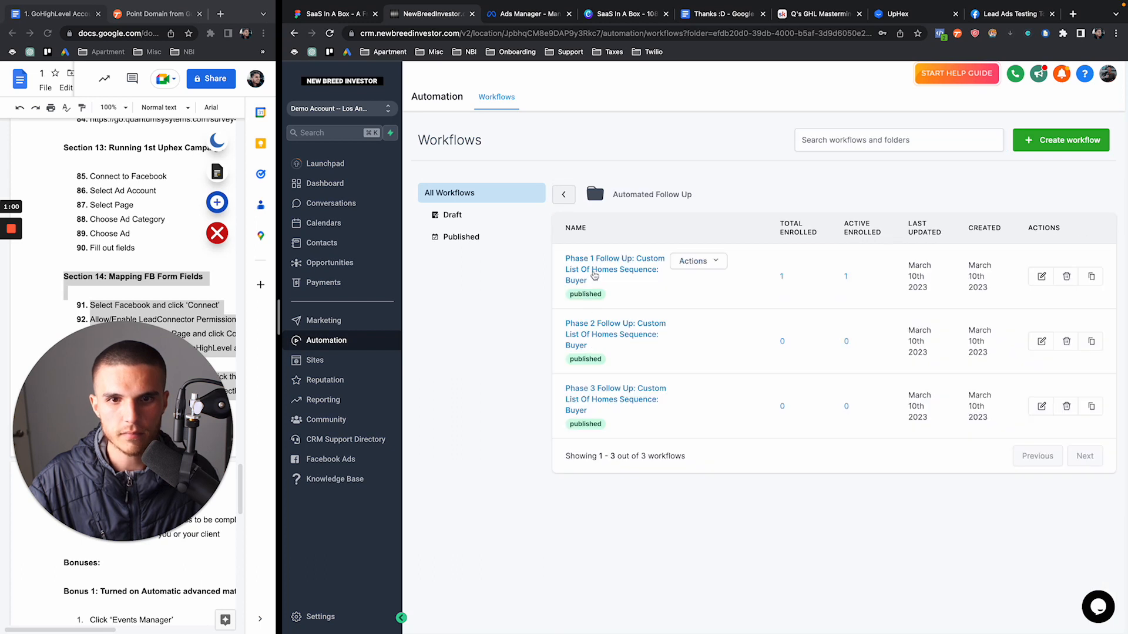
left_click(596, 273)
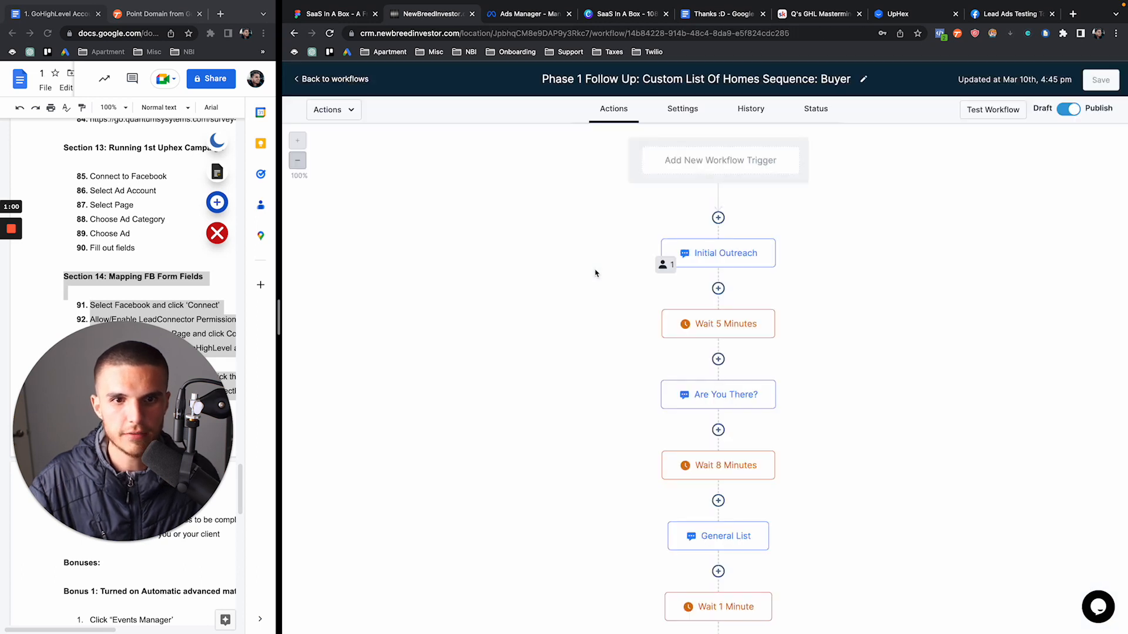
left_click(665, 265)
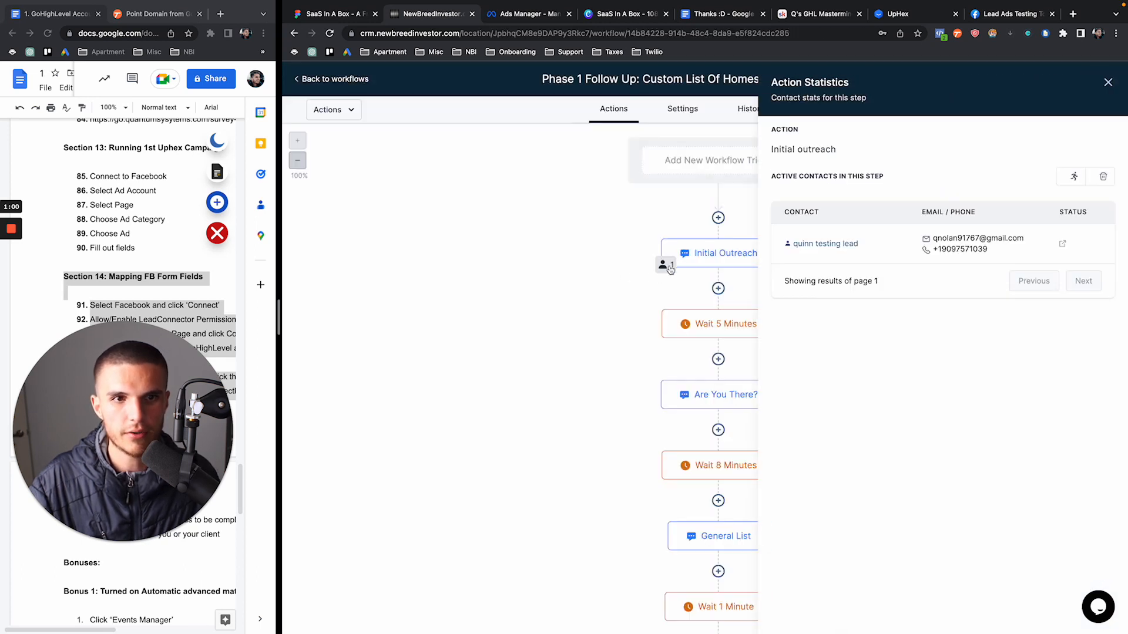
left_click(1107, 84)
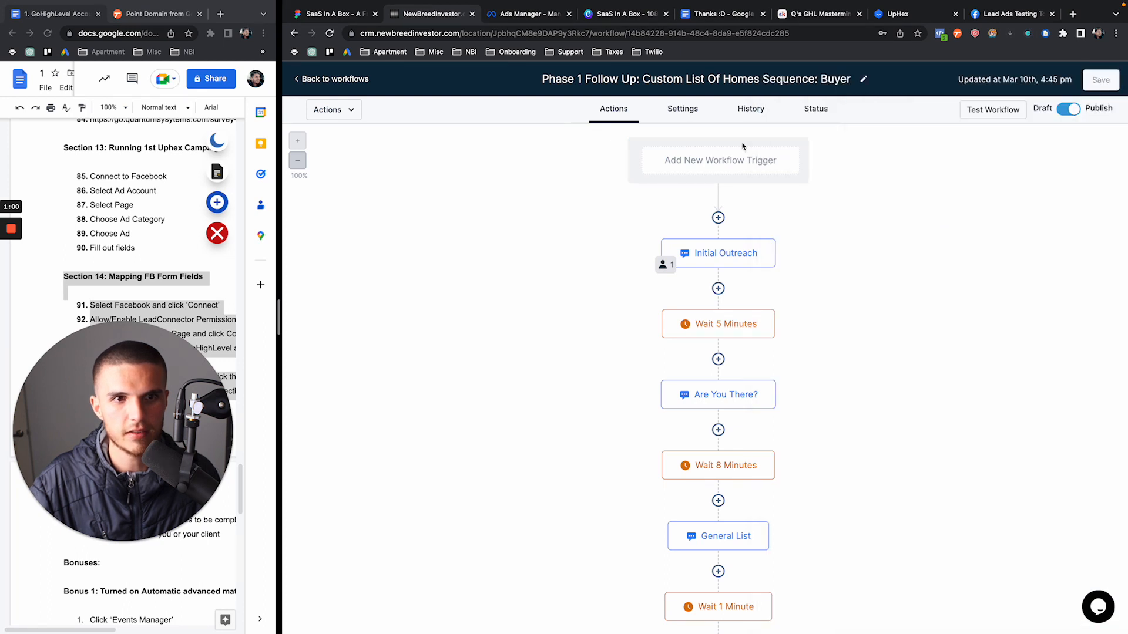
left_click(332, 81)
Recheck all Conversations and the test lead's record, then return to the Lead Ads Testing tab
left_click(331, 201)
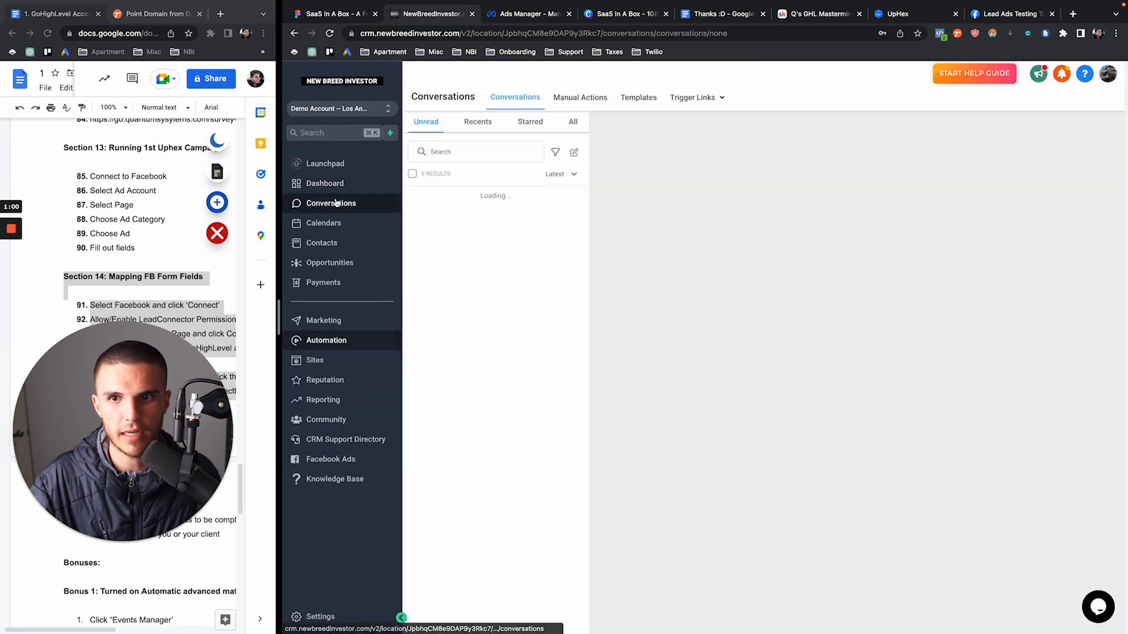
left_click(573, 122)
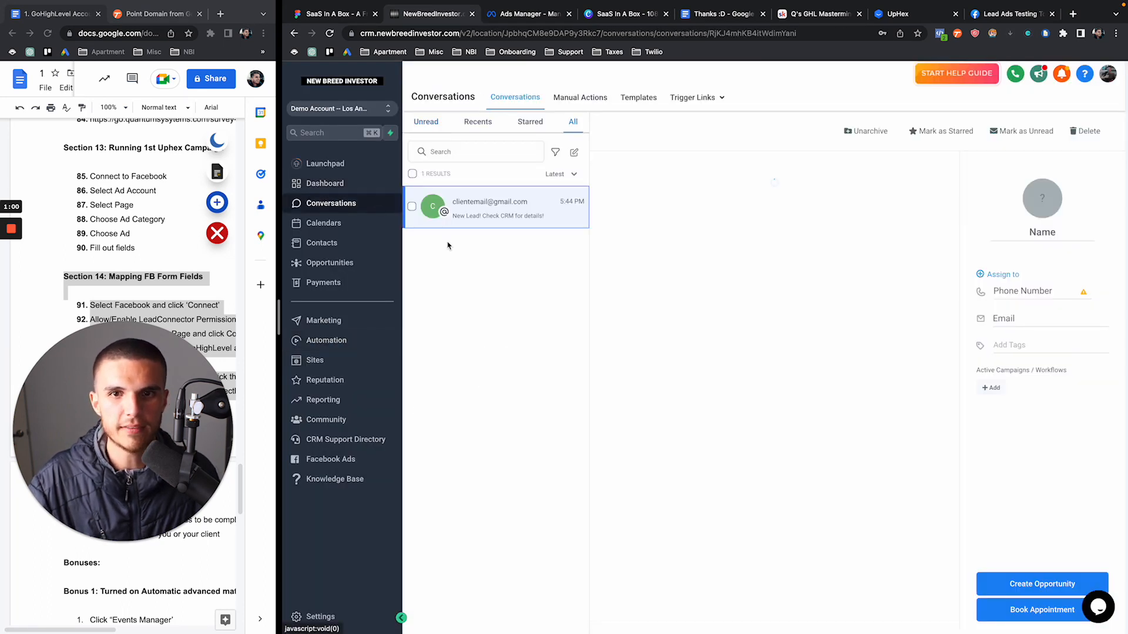
left_click(329, 242)
left_click(510, 281)
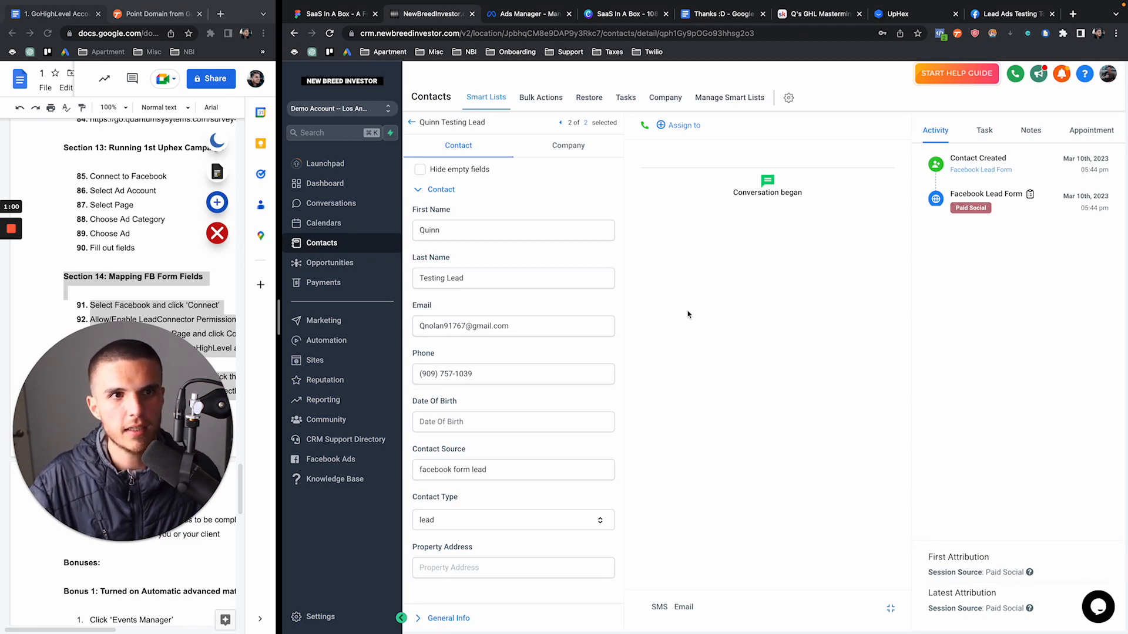
left_click(1025, 14)
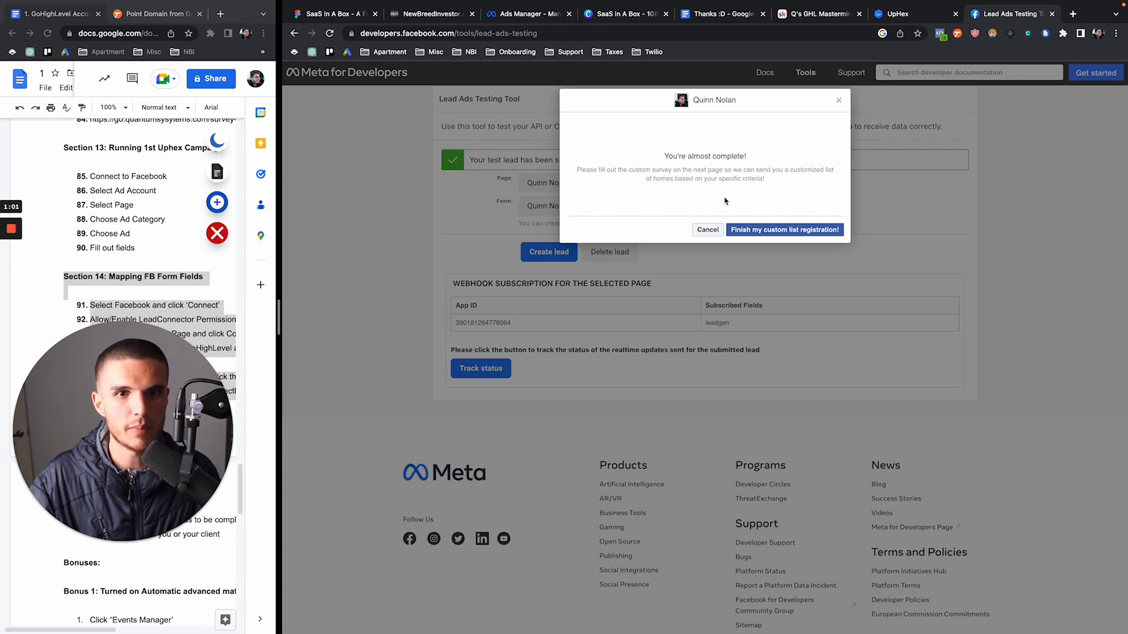
Answer the survey: No first-time, No pre-approval, 670-739 credit, $59,000-$70,000 income, Own, Yes sell first
left_click(757, 231)
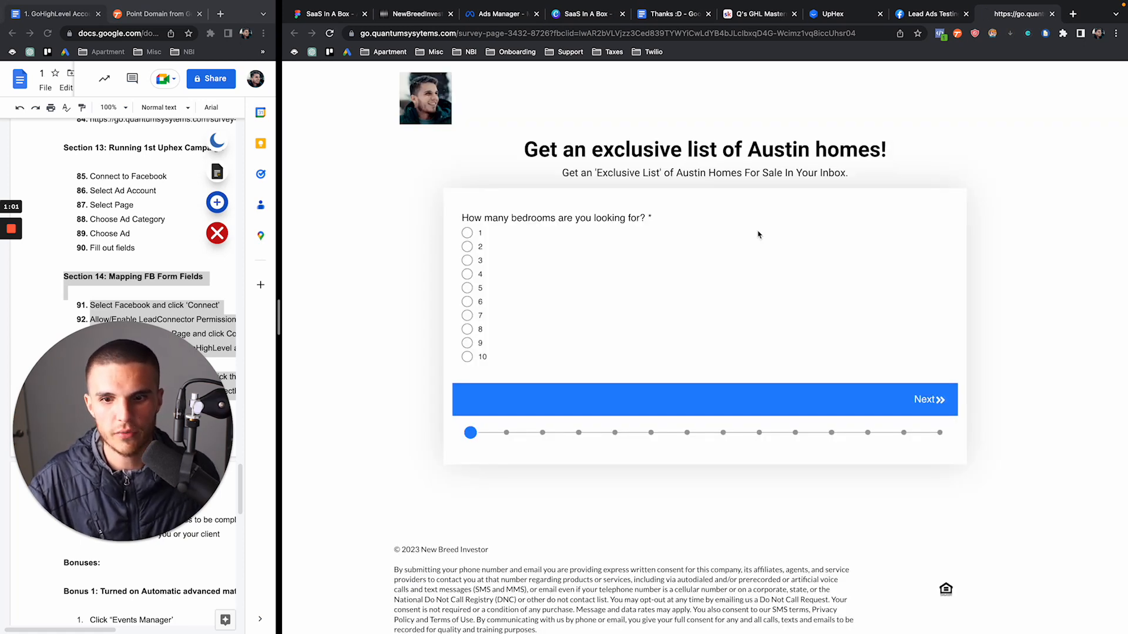
left_click(468, 266)
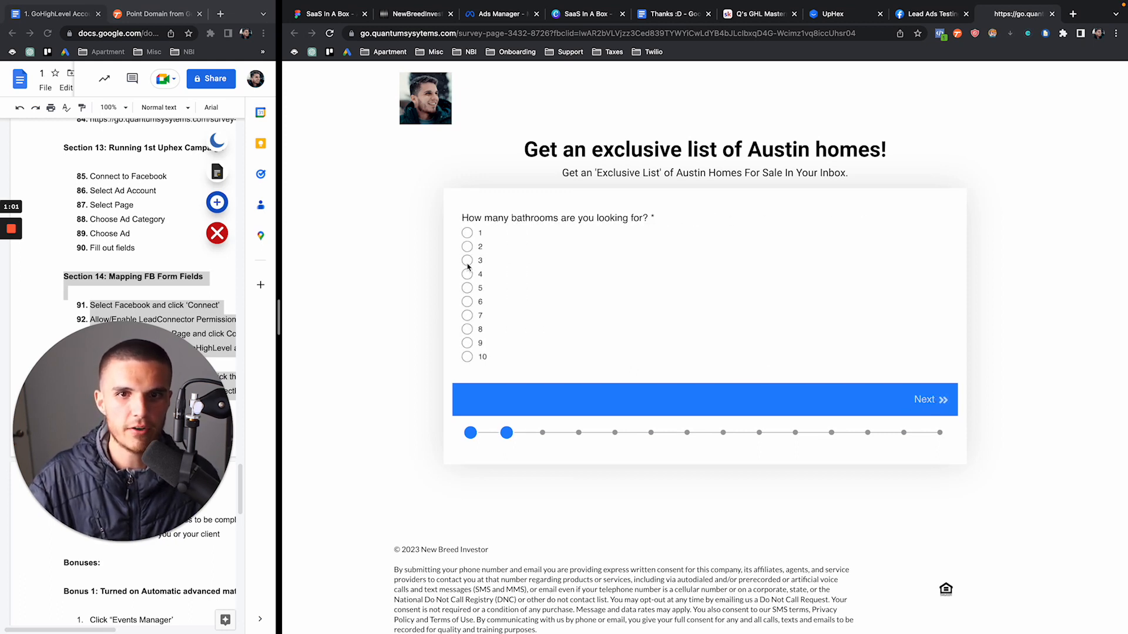
left_click(468, 266)
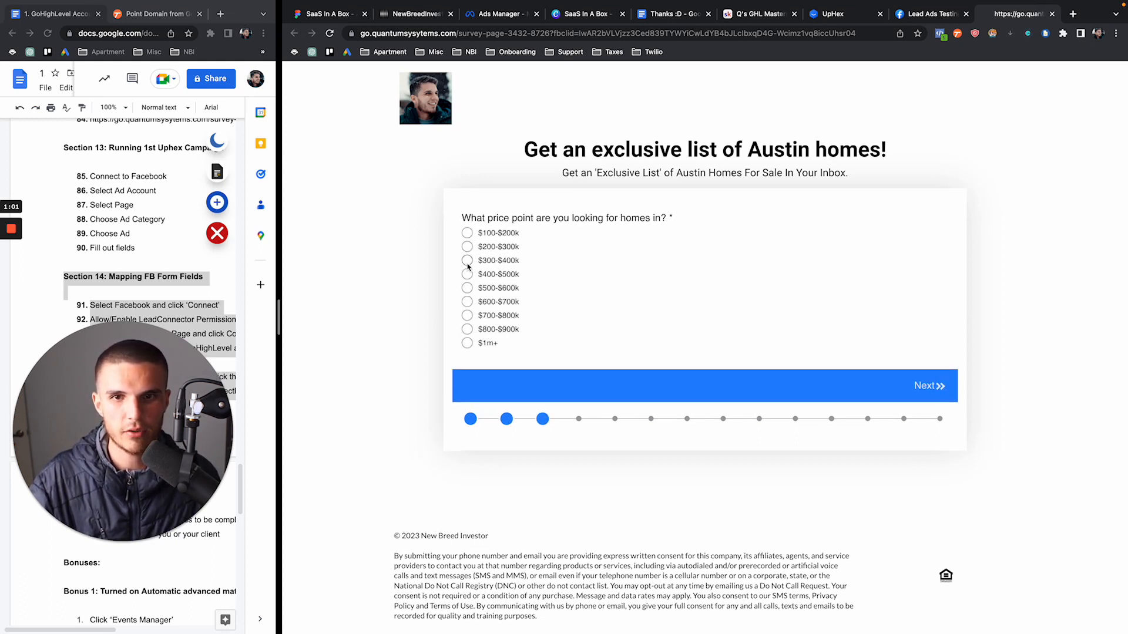
left_click(468, 266)
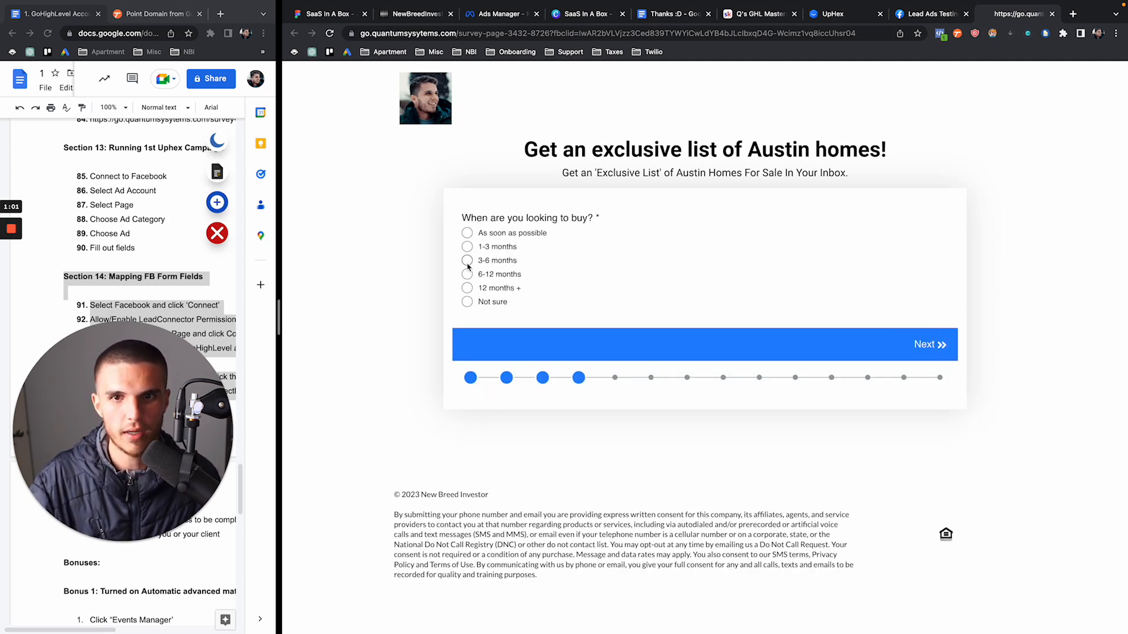
left_click(468, 266)
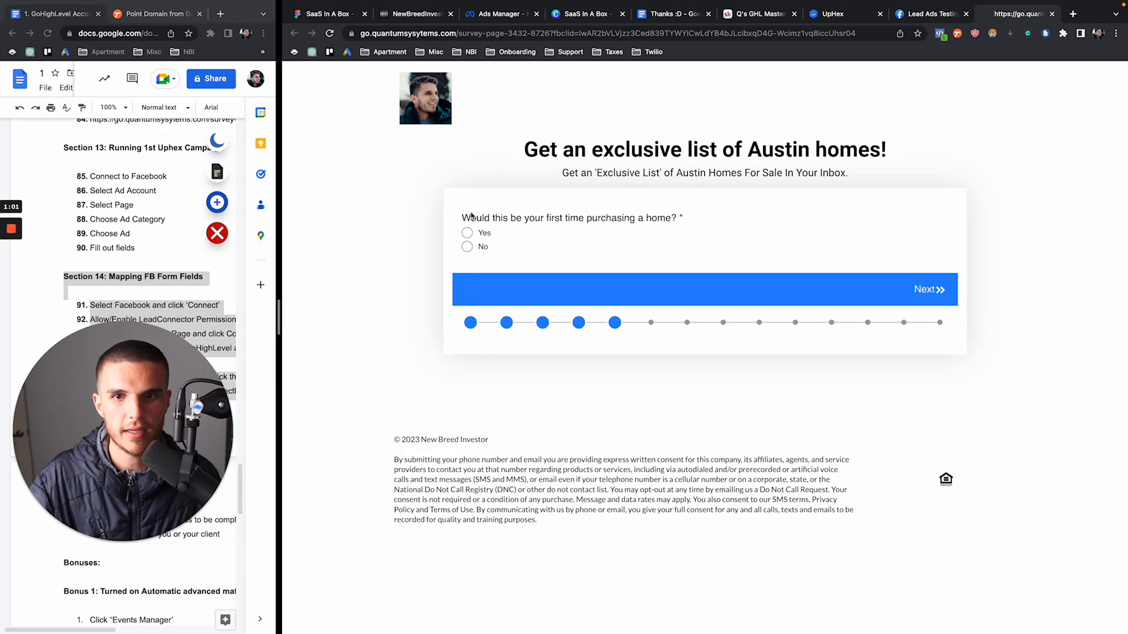
left_click(467, 247)
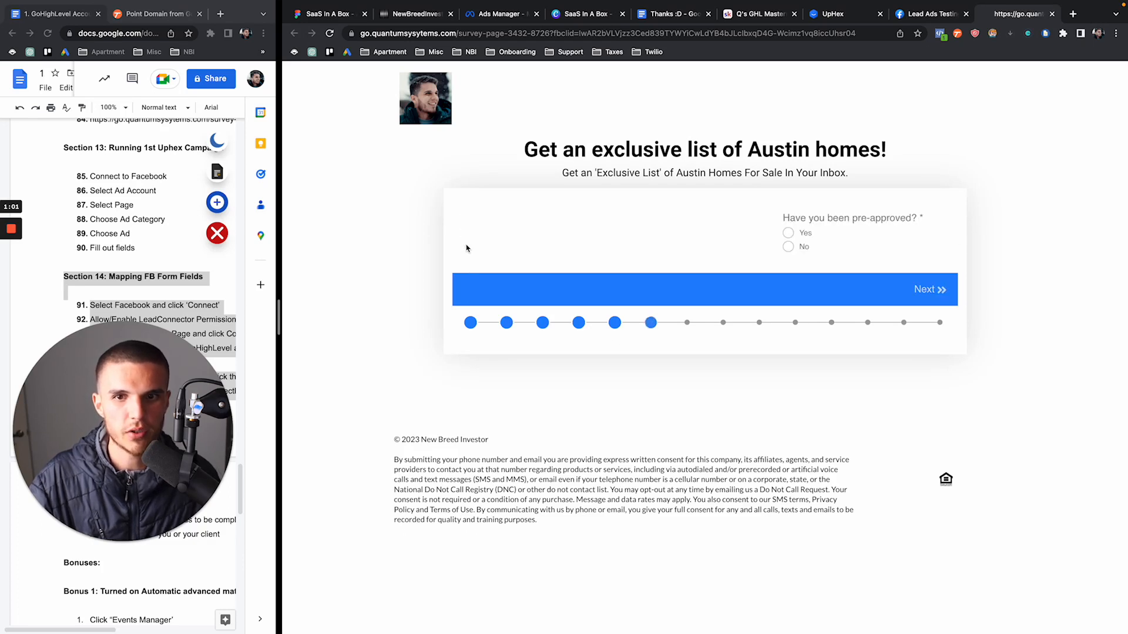
left_click(466, 248)
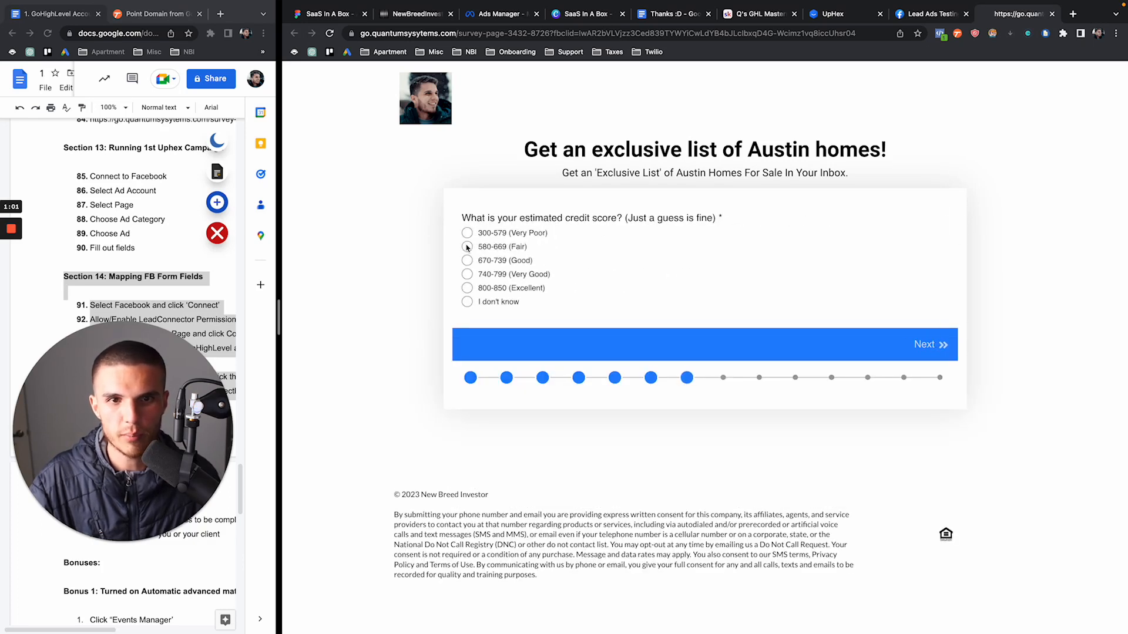
left_click(467, 260)
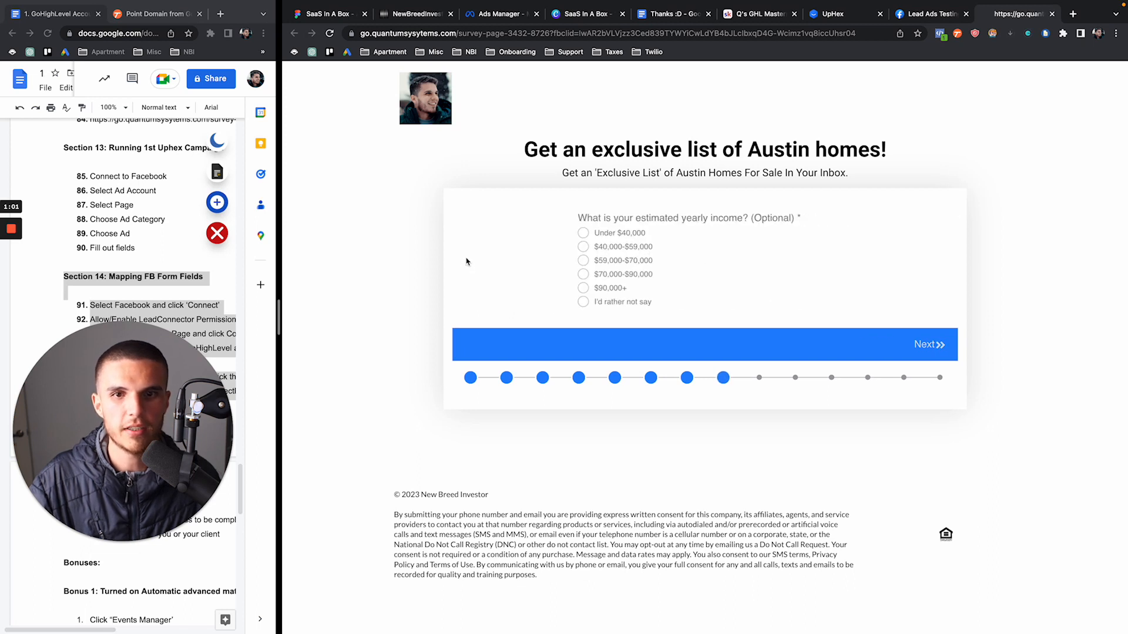
left_click(467, 260)
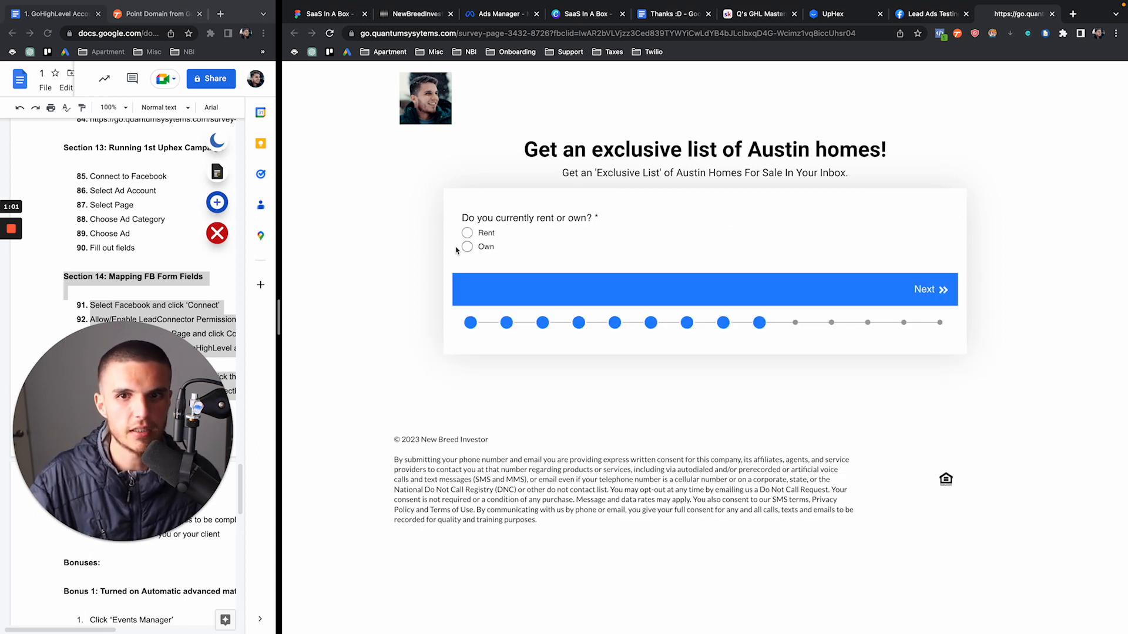
left_click(470, 251)
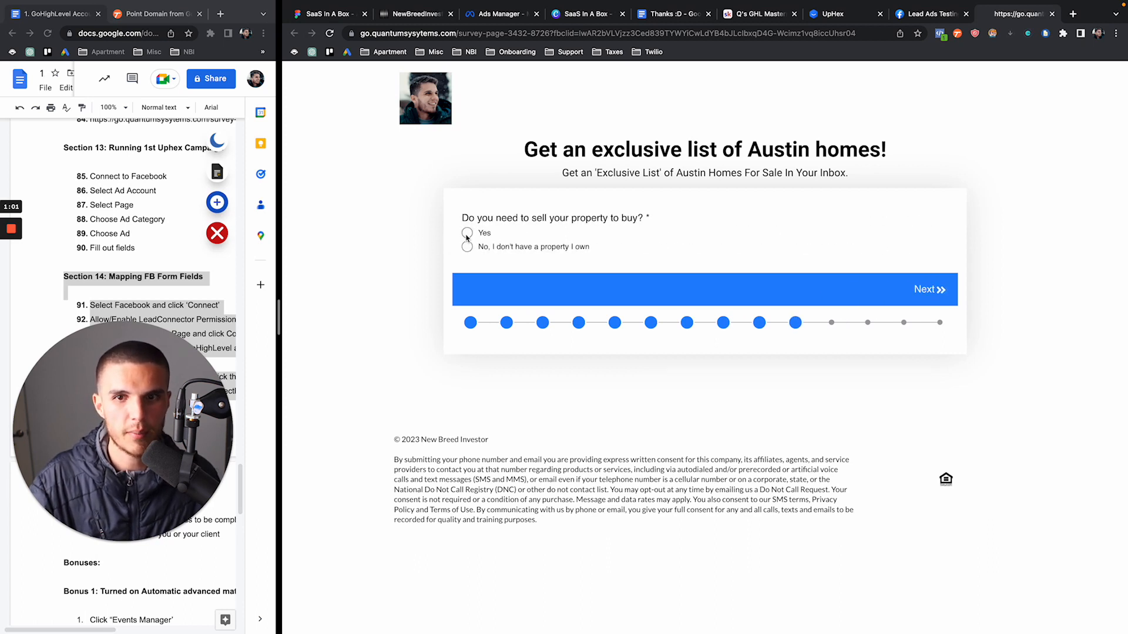
left_click(467, 234)
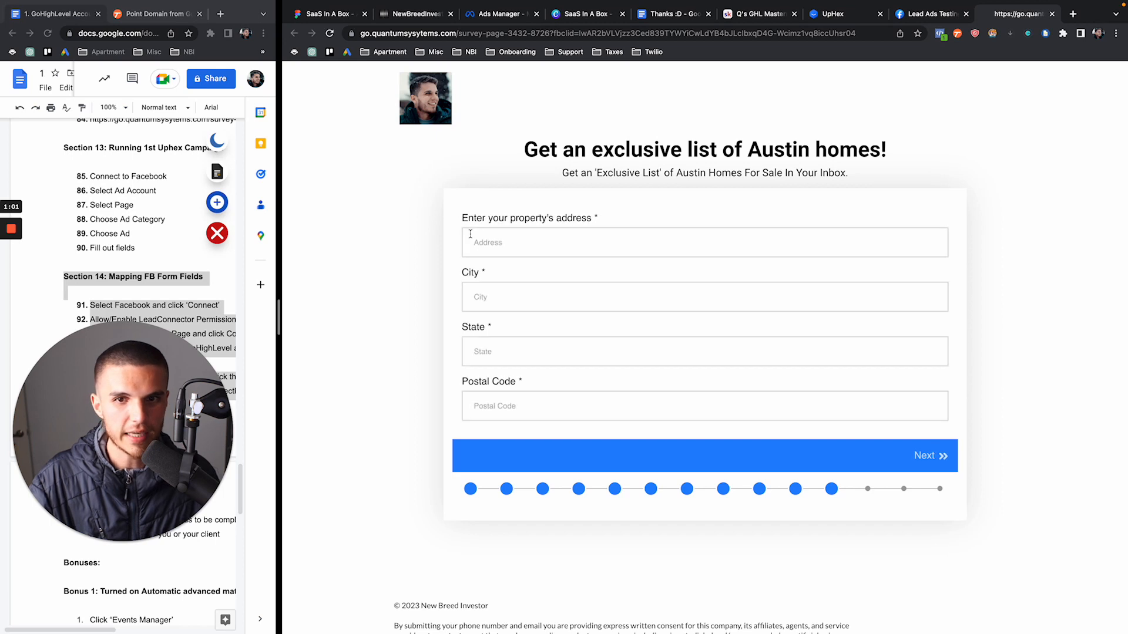
Enter property address 89, city 78, state 78 and postal code 91751
left_click(477, 239)
type("89")
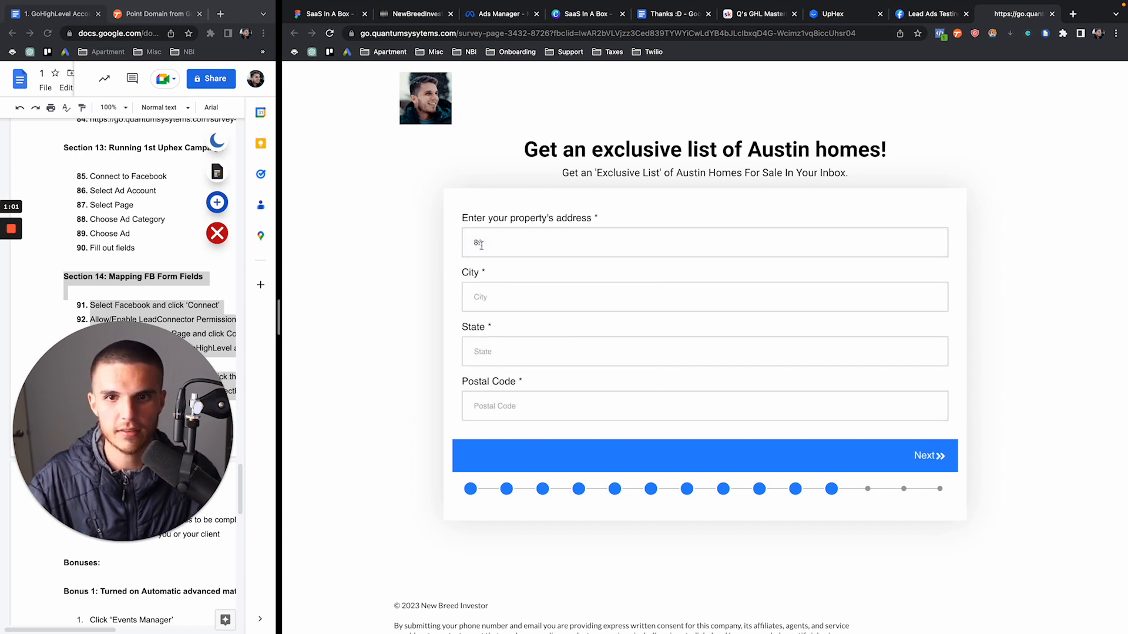
left_click(478, 296)
type("78")
left_click(496, 350)
type("78")
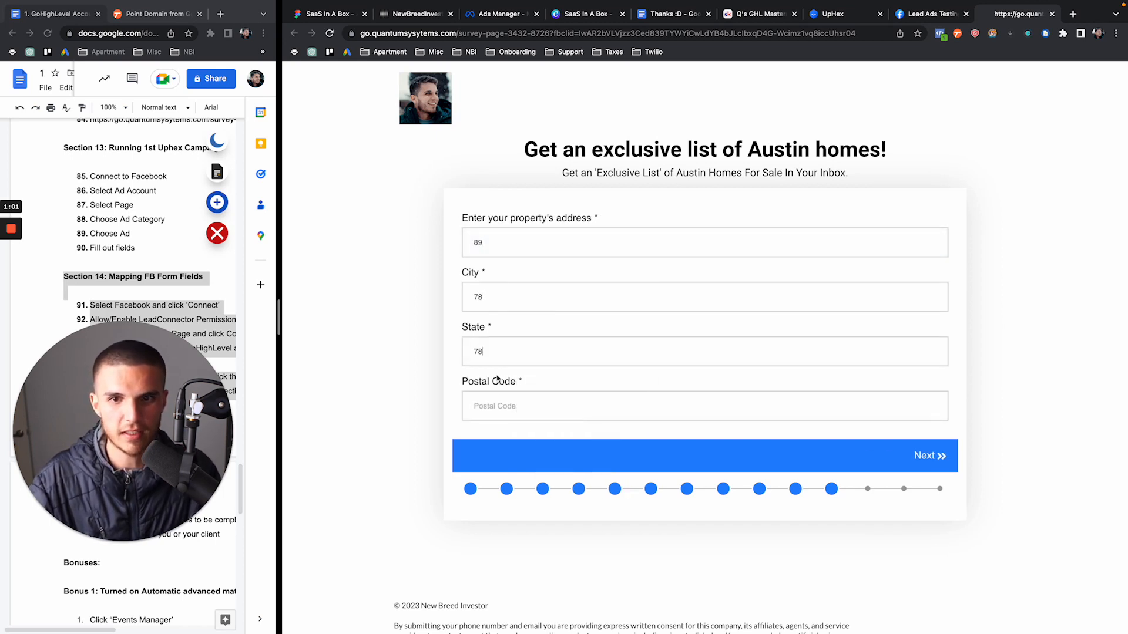
left_click(496, 405)
type("91751")
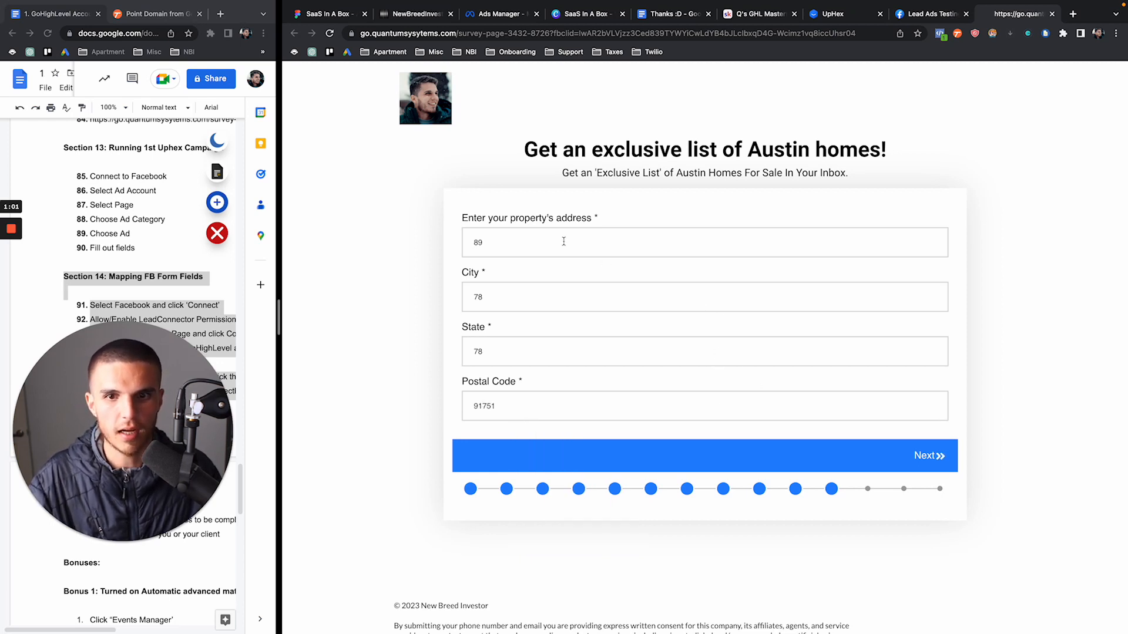
left_click(920, 458)
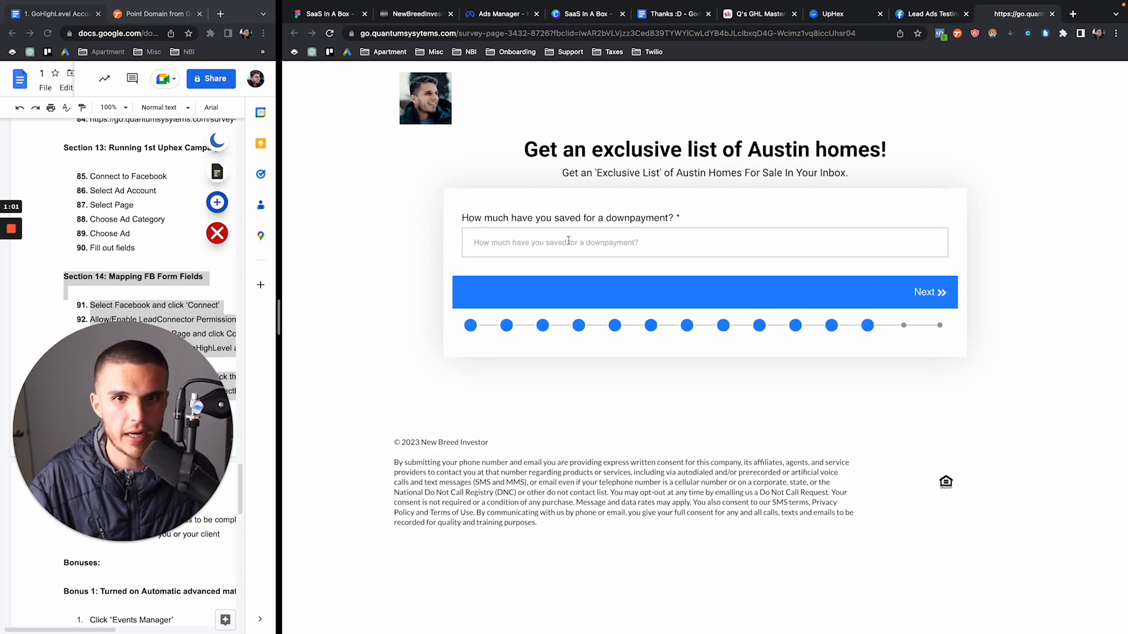
Enter a downpayment of 1 and the situation note 'Mirst'
type("100k")
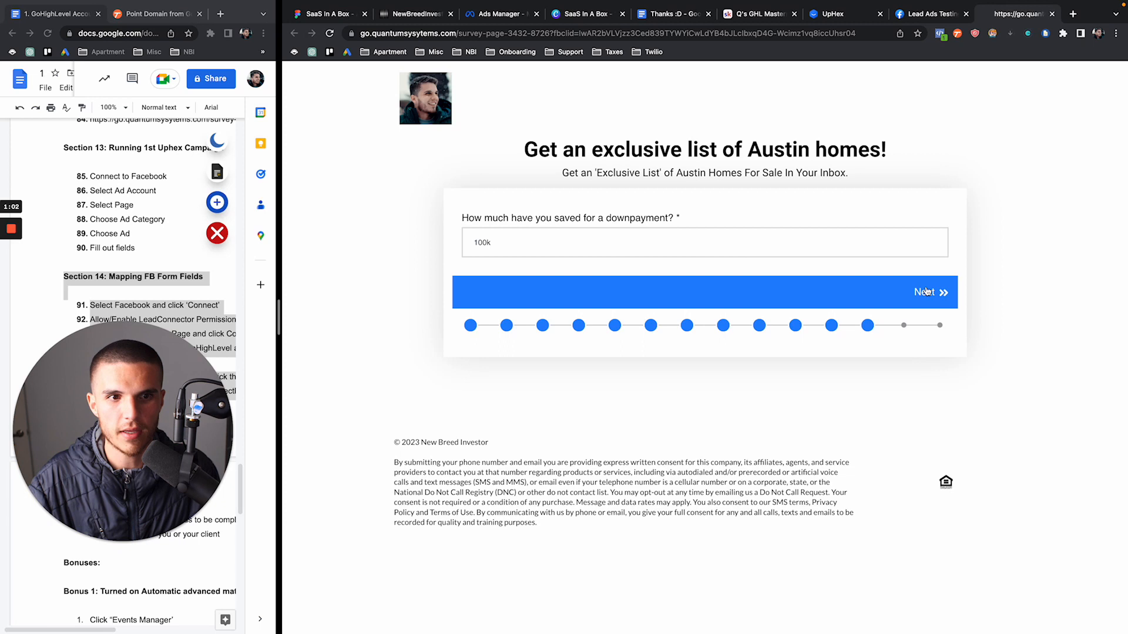
left_click(925, 291)
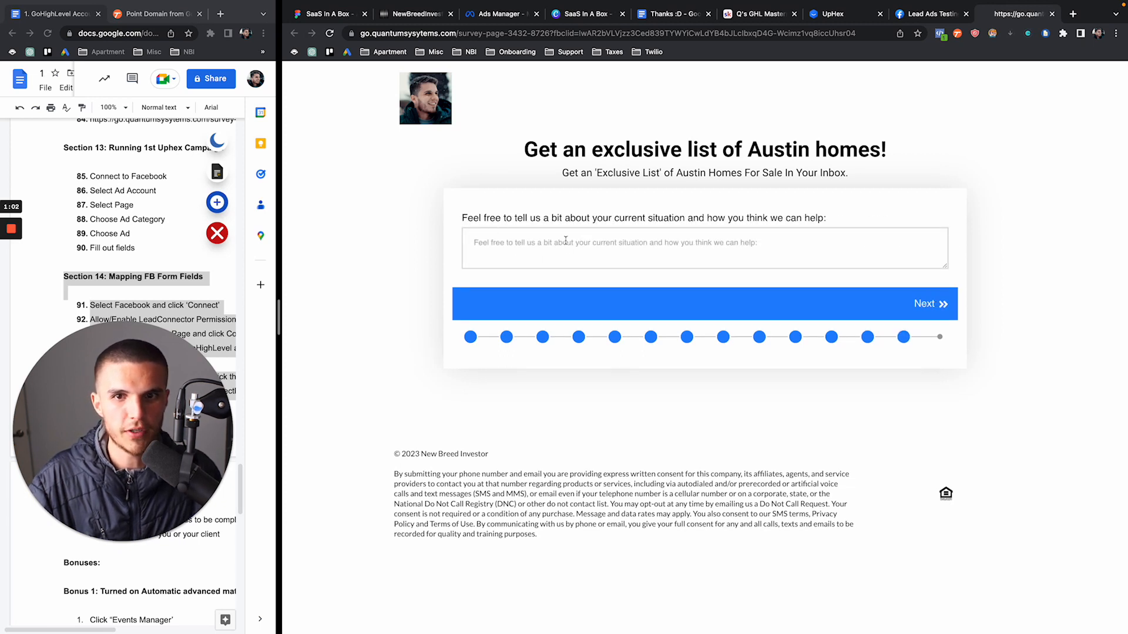
left_click(566, 241)
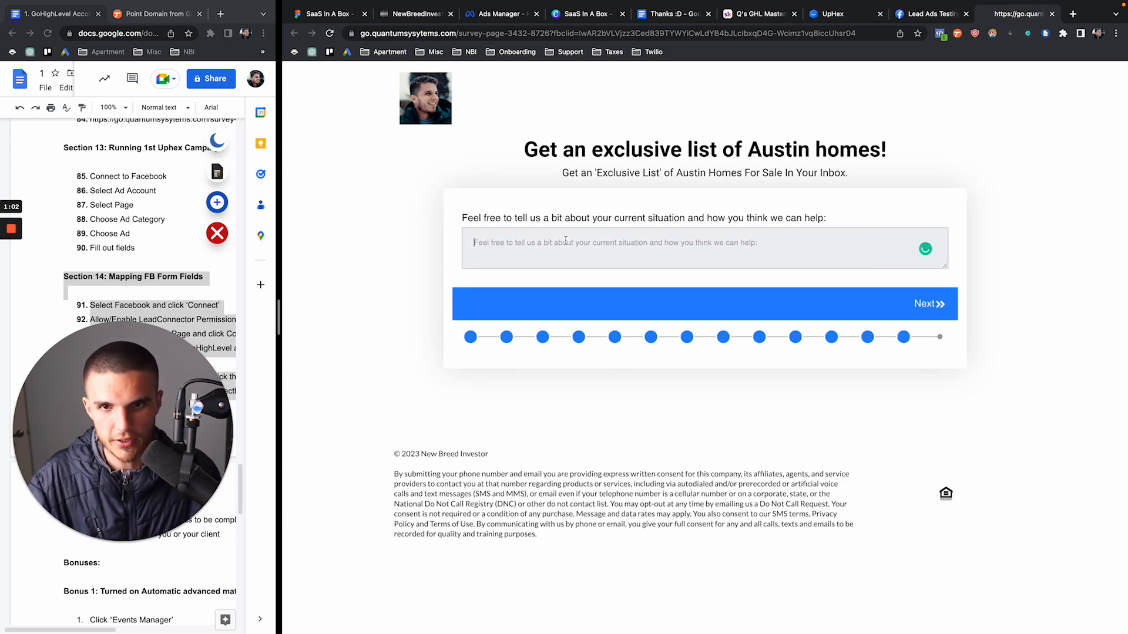
type("M")
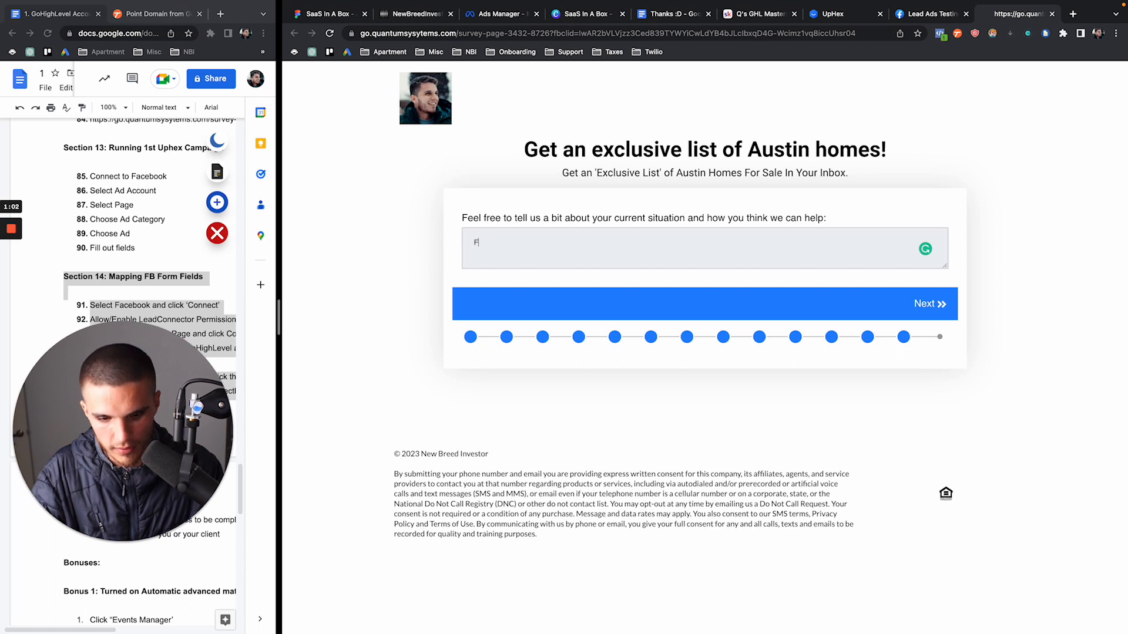
type("irst time home buyer, looking for my forever home!")
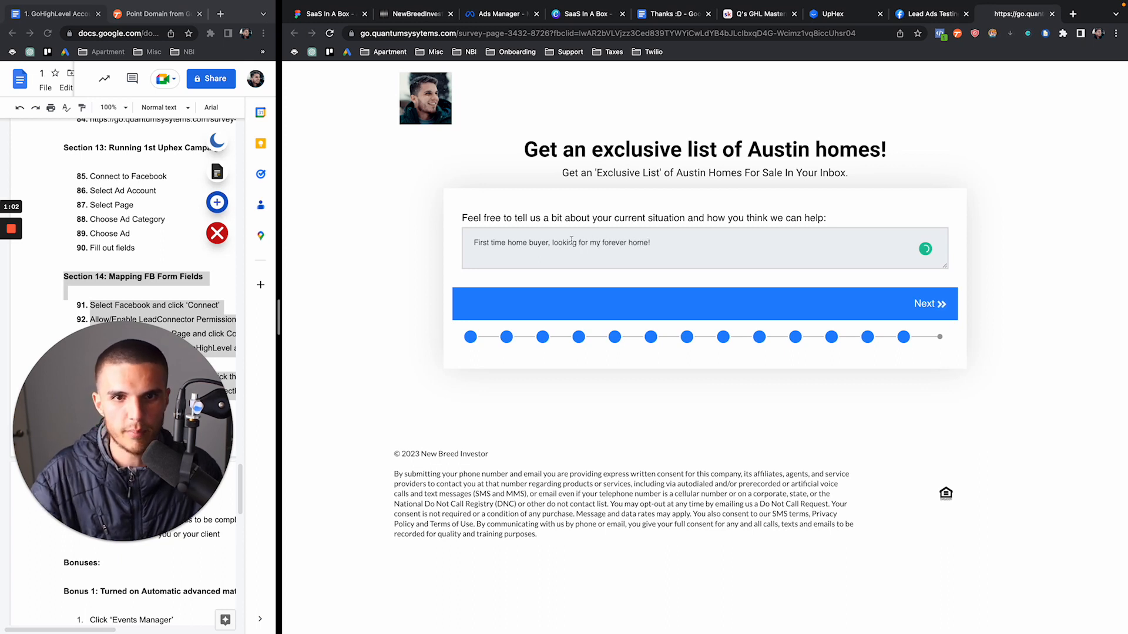
left_click(913, 307)
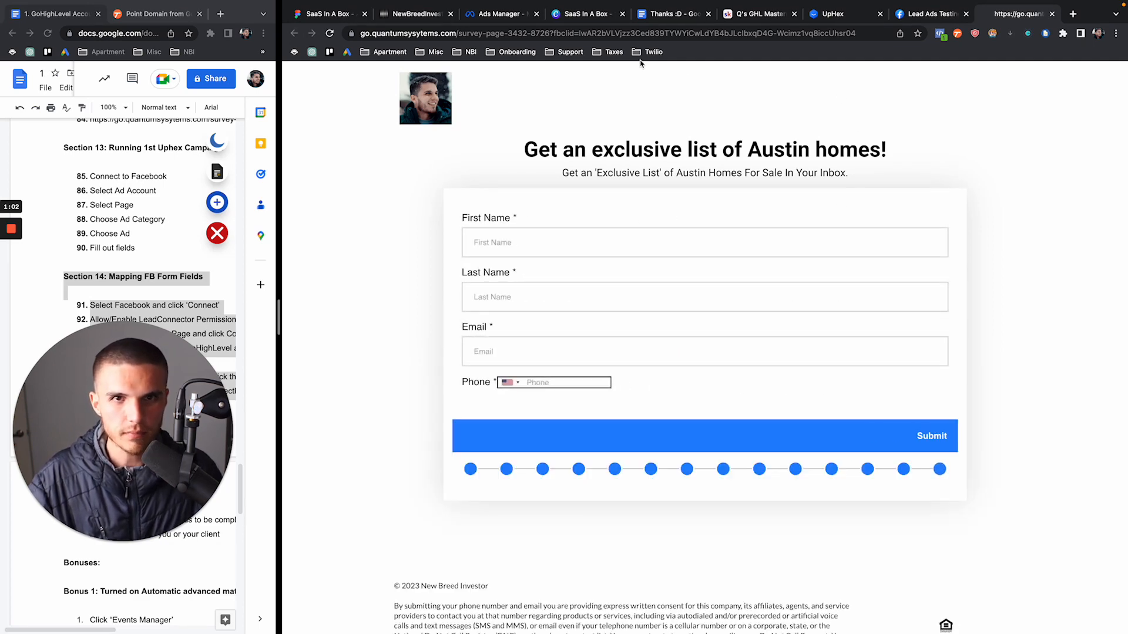
Refresh the CRM contact record, then autofill the final step's name, email and phone
left_click(402, 9)
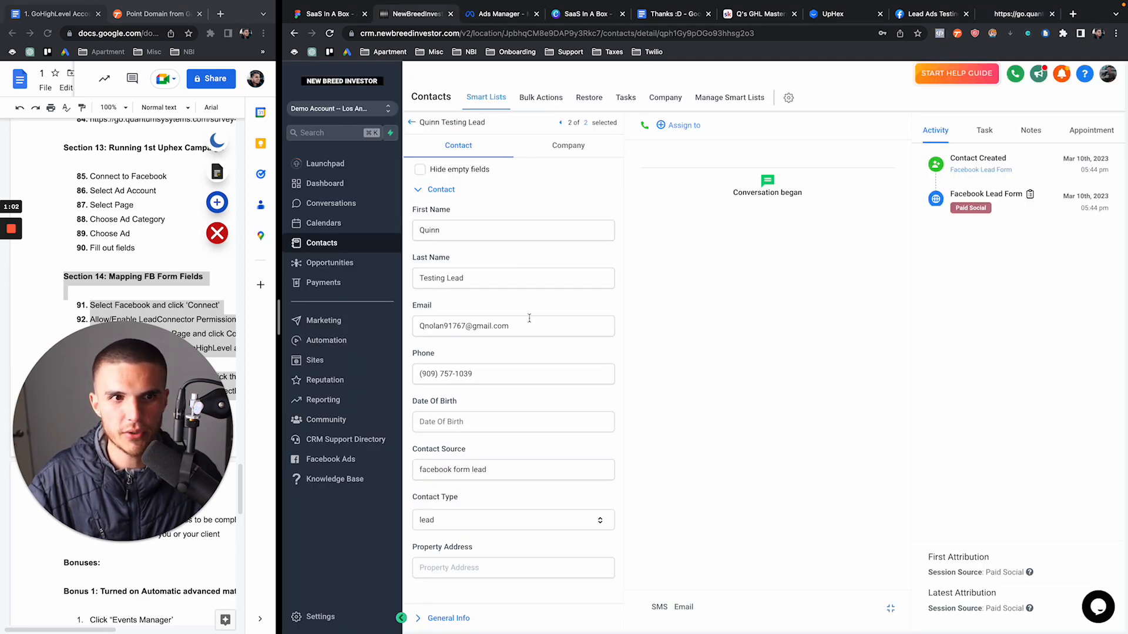
scroll(529, 317, "down", 7)
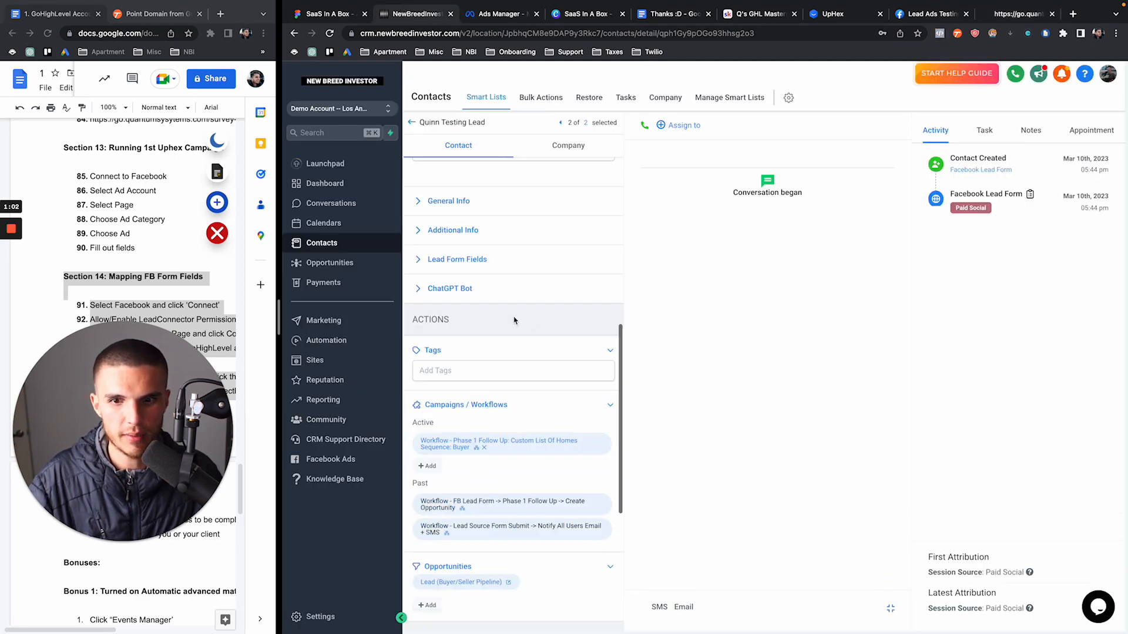
left_click(330, 34)
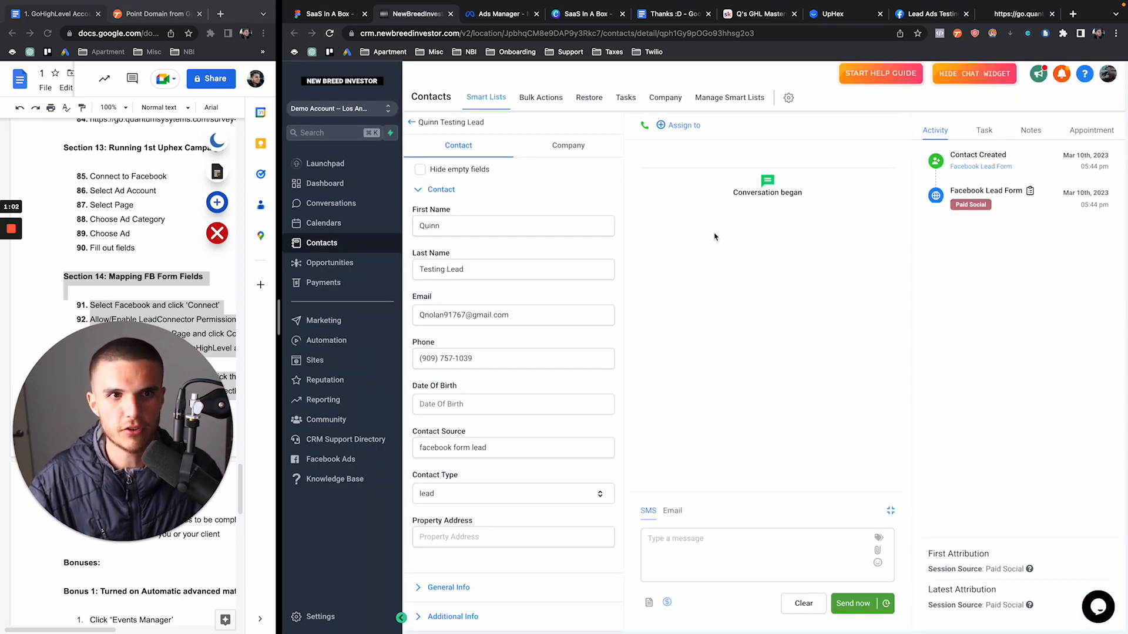
left_click(1027, 17)
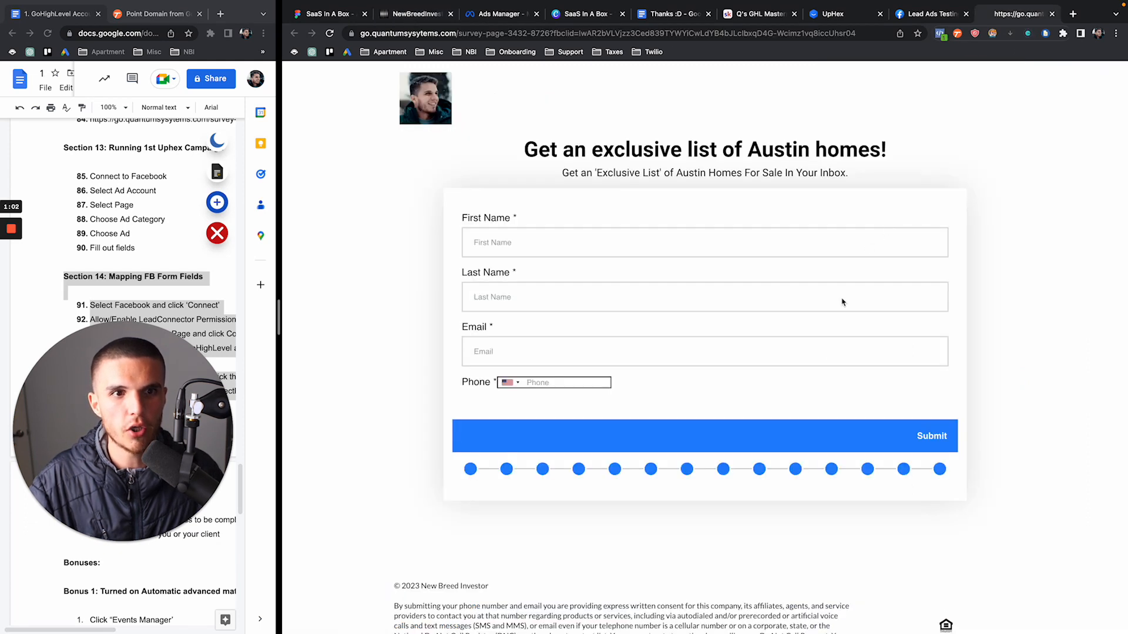
left_click(607, 252)
left_click(586, 277)
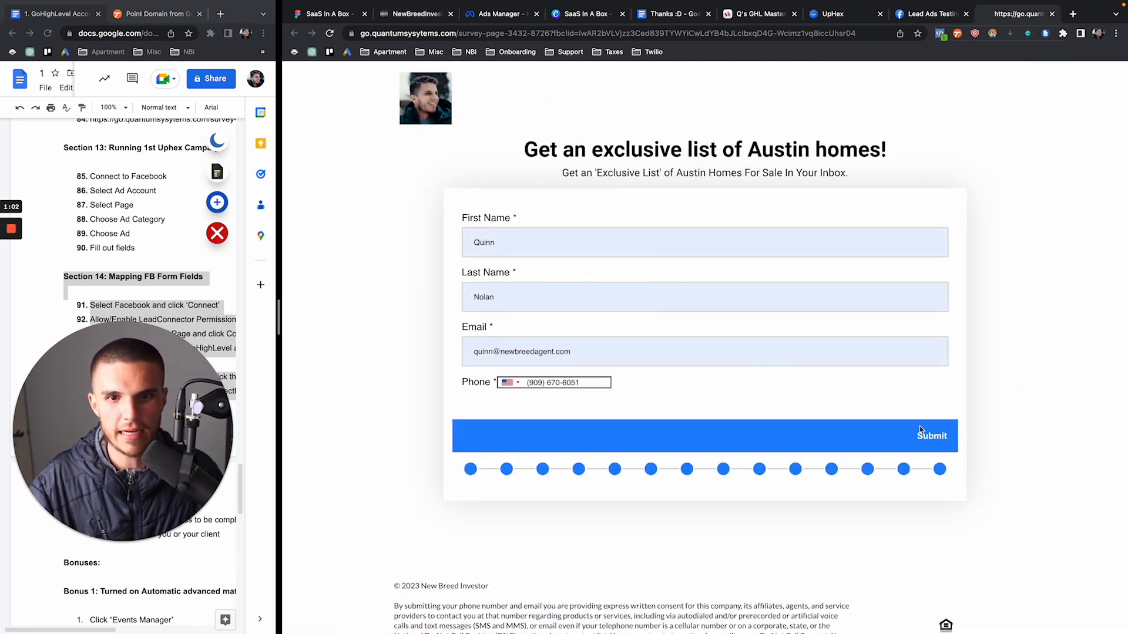
Submit the completed Austin homes survey
left_click(925, 435)
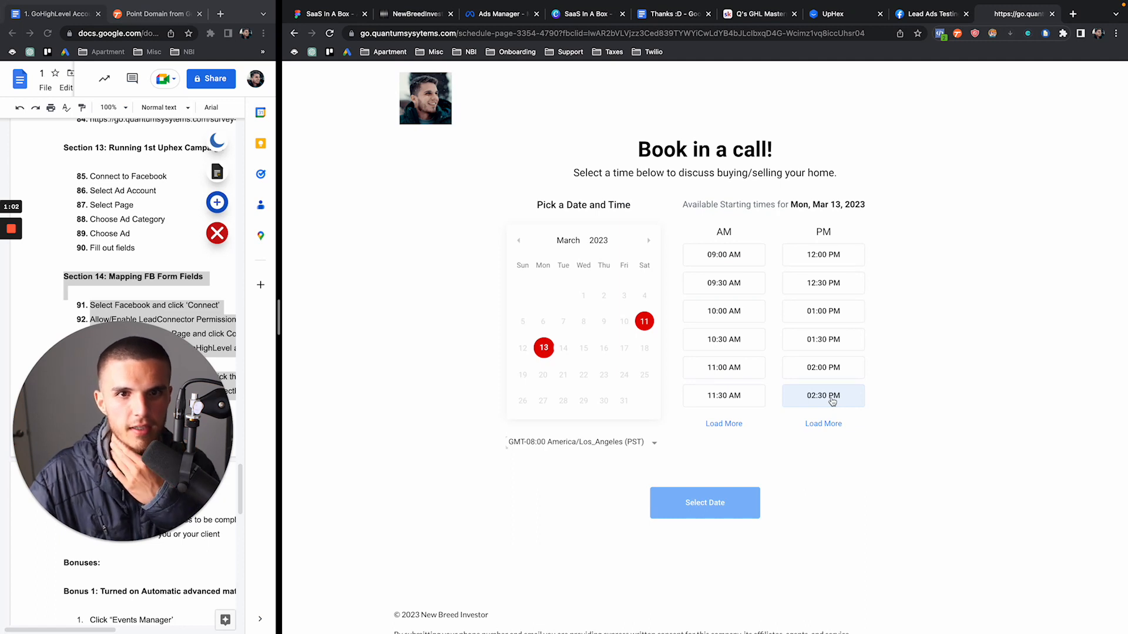
left_click_drag(640, 150, 849, 181)
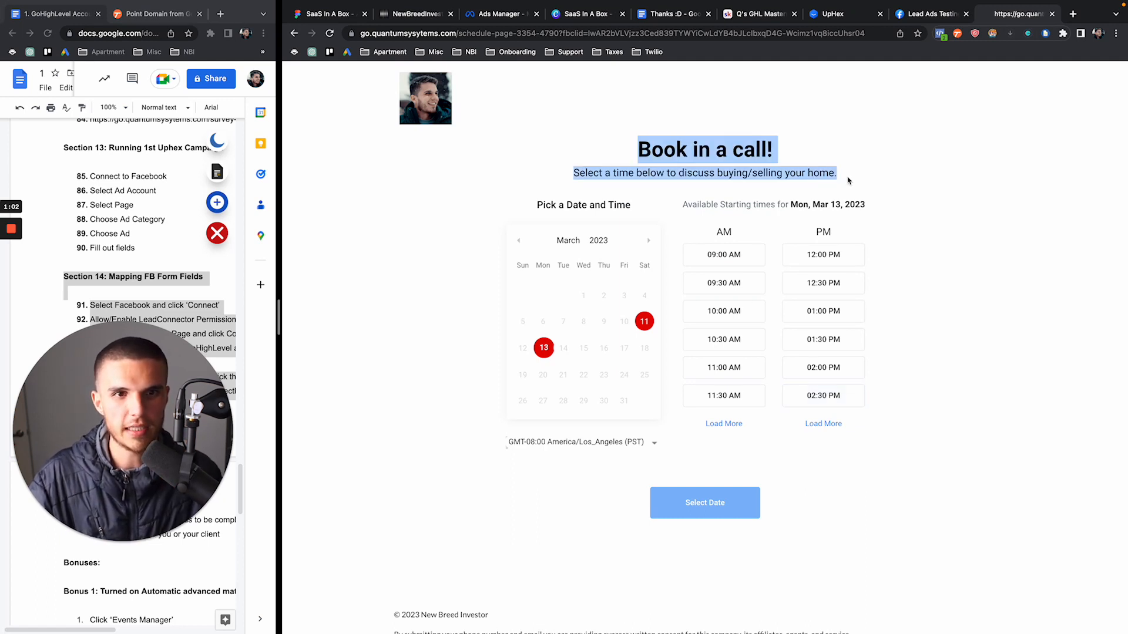
left_click(848, 181)
scroll(848, 181, "down", 1)
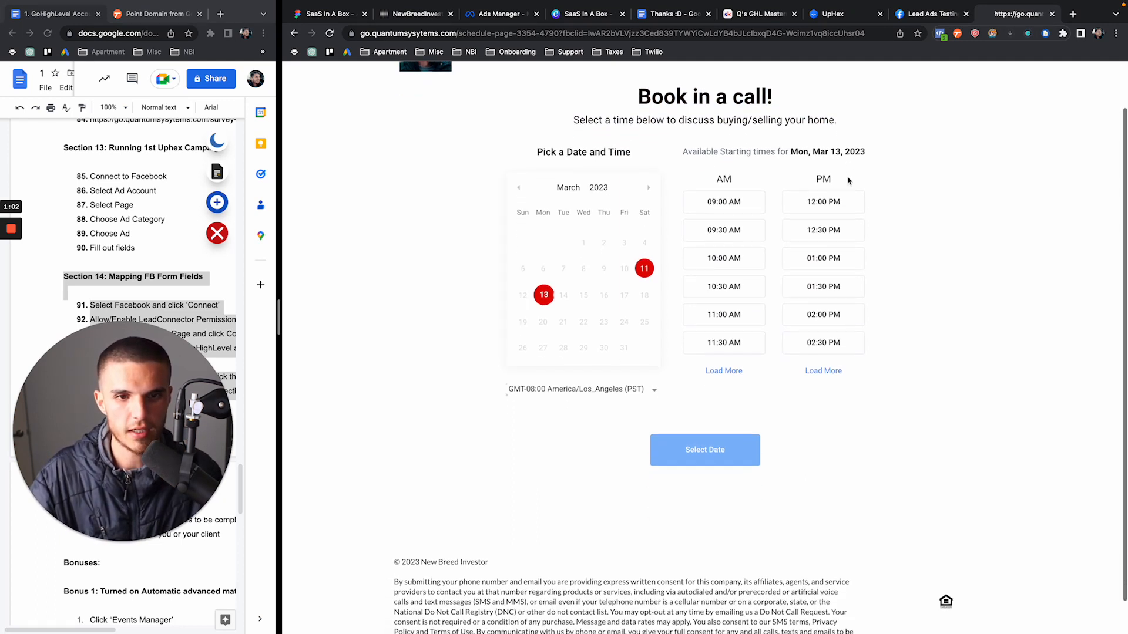
Book the 09:30 AM slot on Mon, Mar 13, 2023 and return to the CRM tab
left_click(741, 231)
left_click(713, 444)
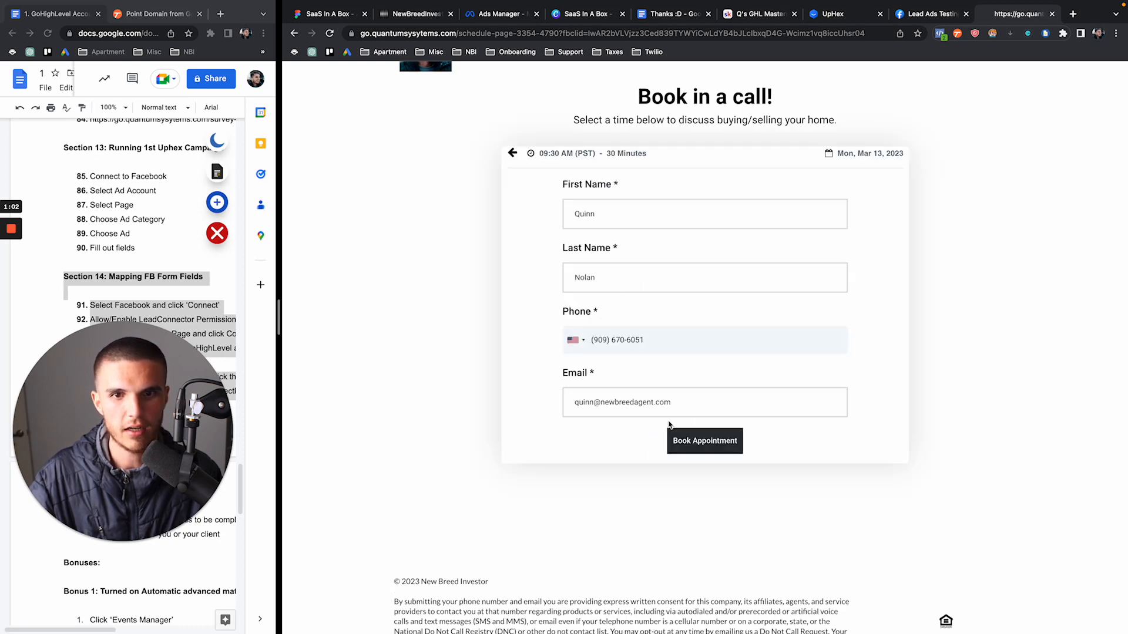
left_click(681, 441)
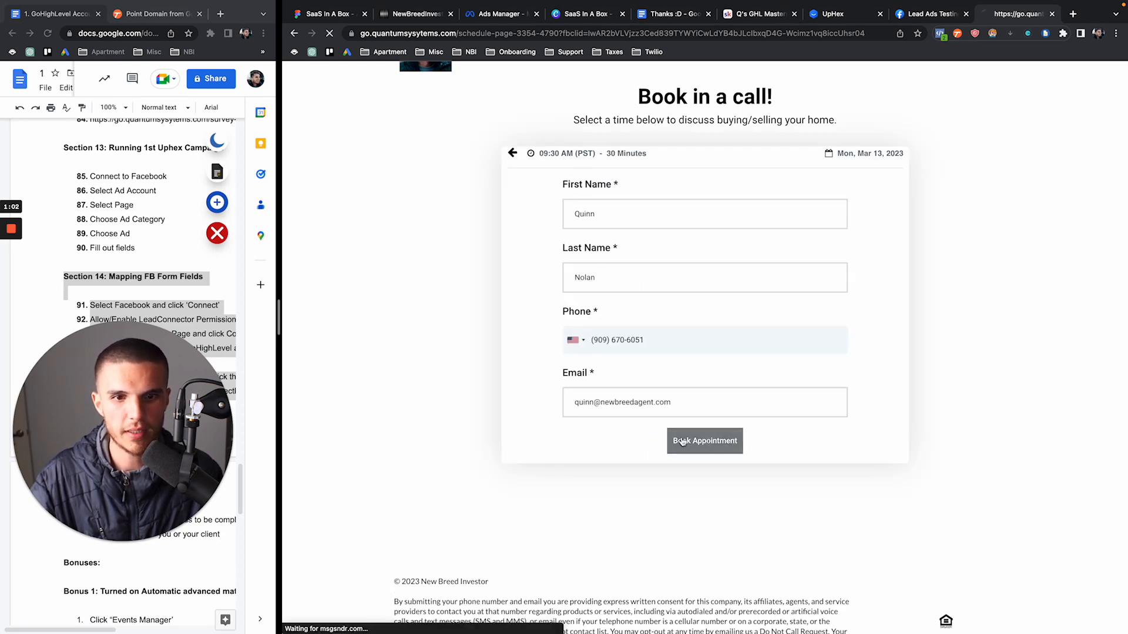
scroll(683, 441, "down", 3)
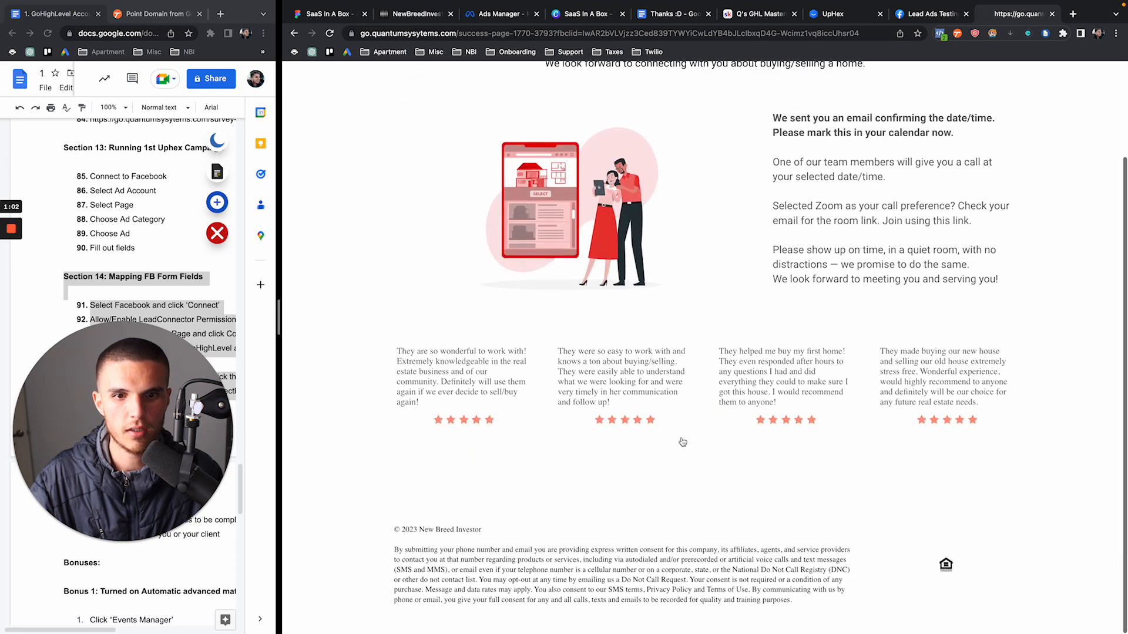
scroll(610, 443, "up", 3)
scroll(605, 223, "down", 3)
scroll(608, 452, "up", 3)
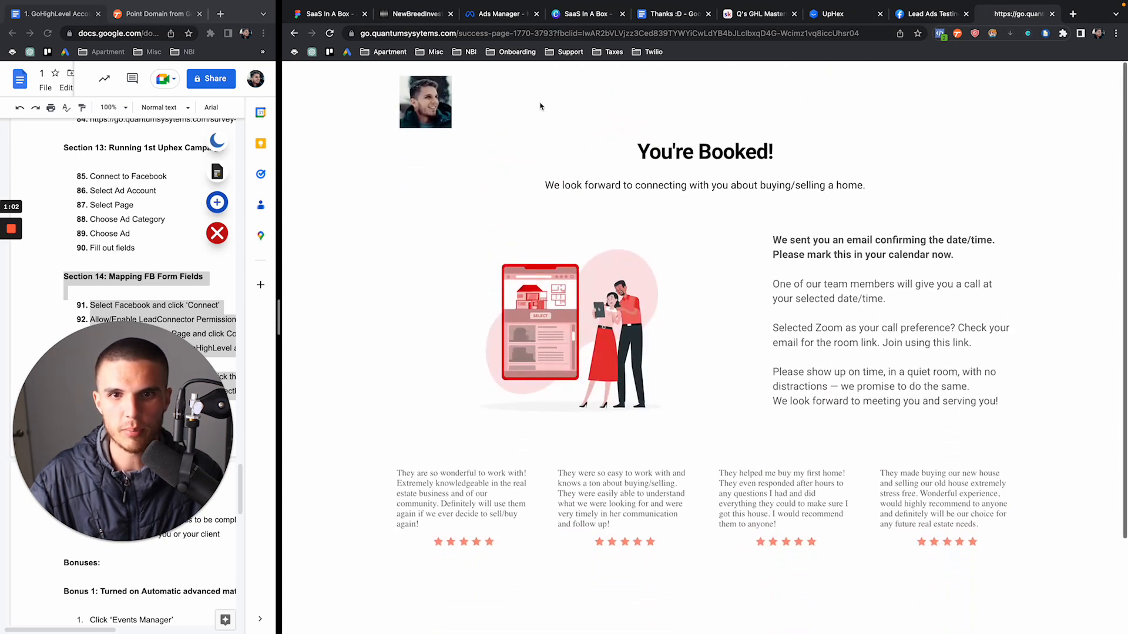
left_click(413, 15)
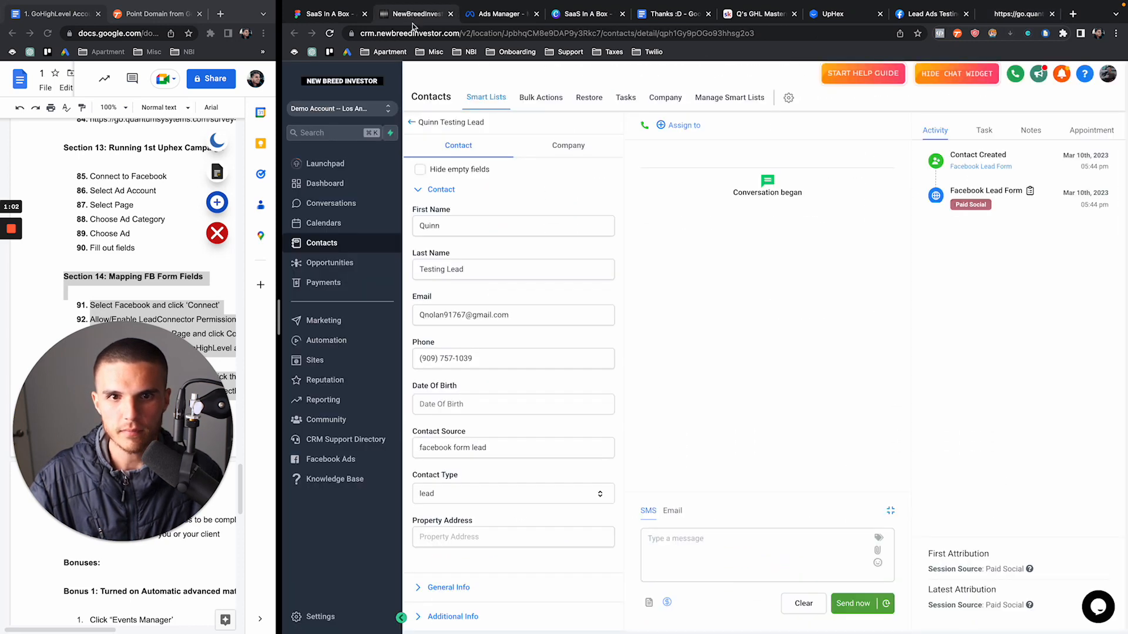
Open the new survey contact's record from Contacts and scroll its details
left_click(412, 122)
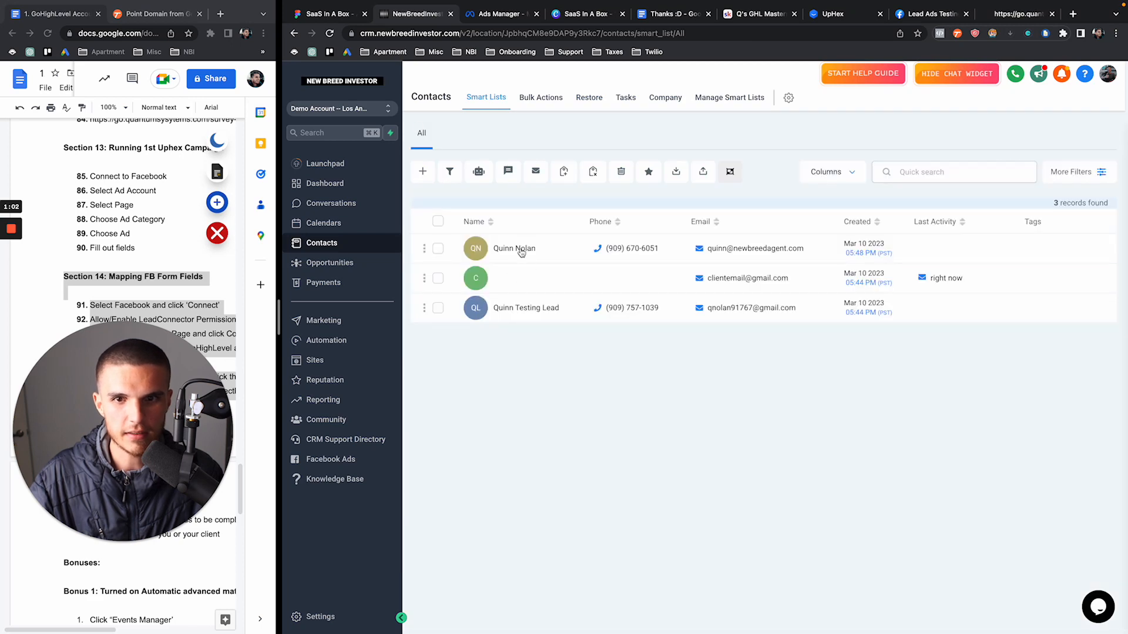
left_click(522, 254)
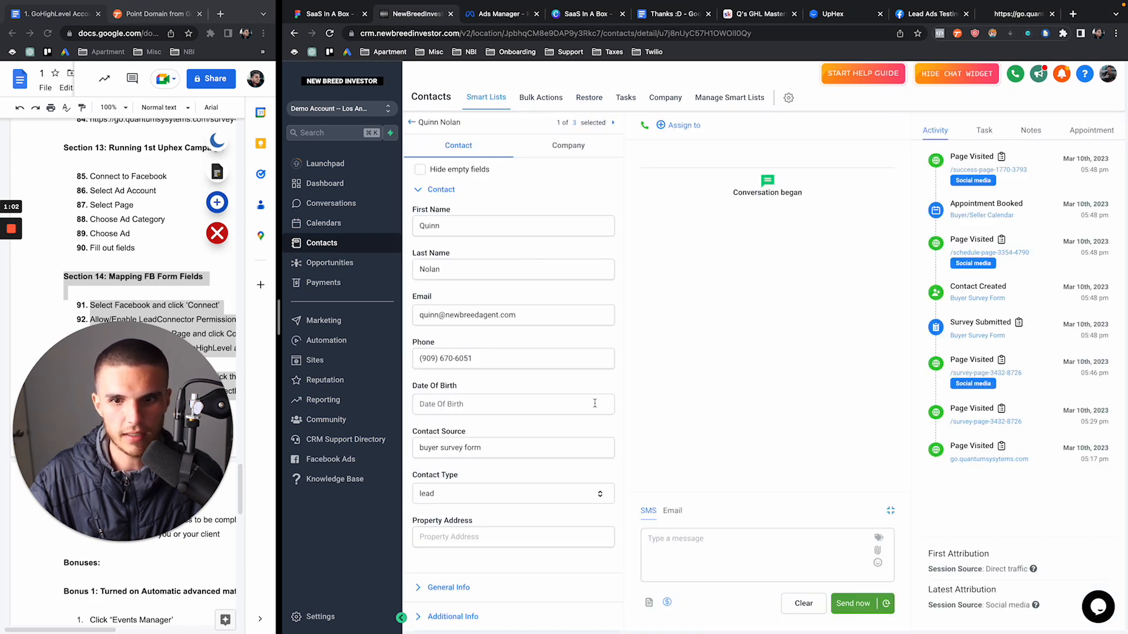
scroll(594, 404, "down", 7)
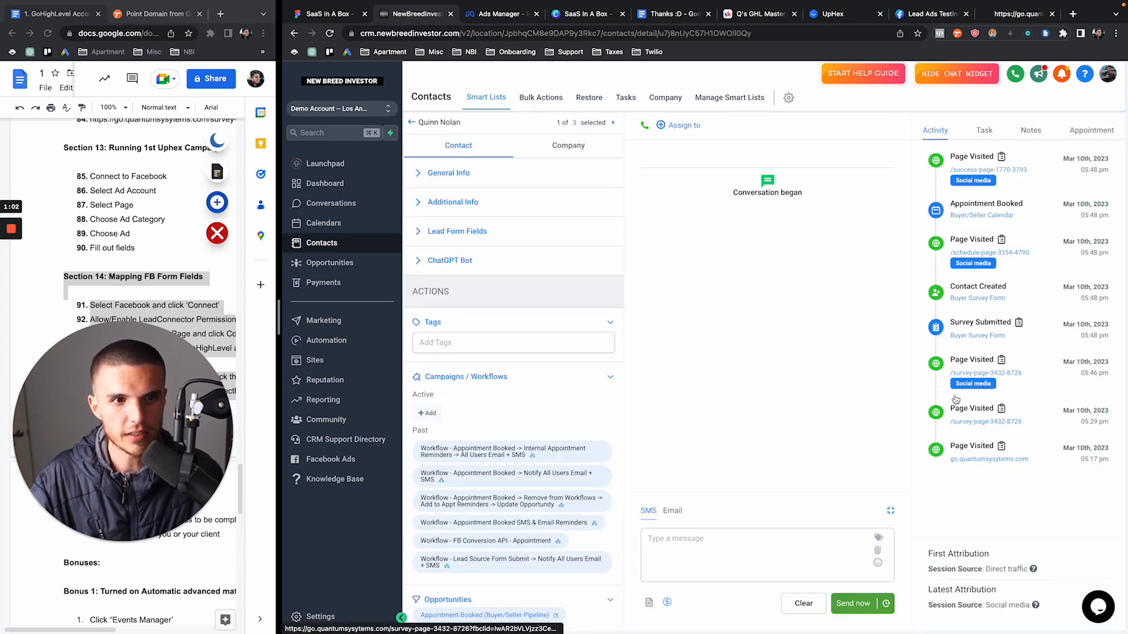
scroll(441, 370, "down", 5)
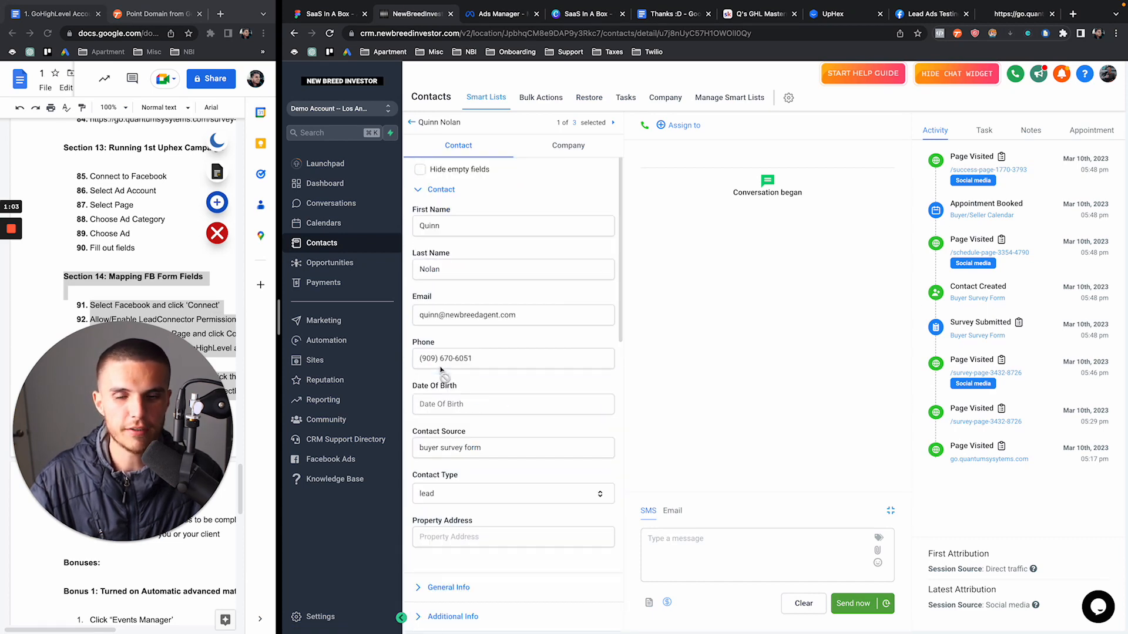
scroll(518, 396, "down", 15)
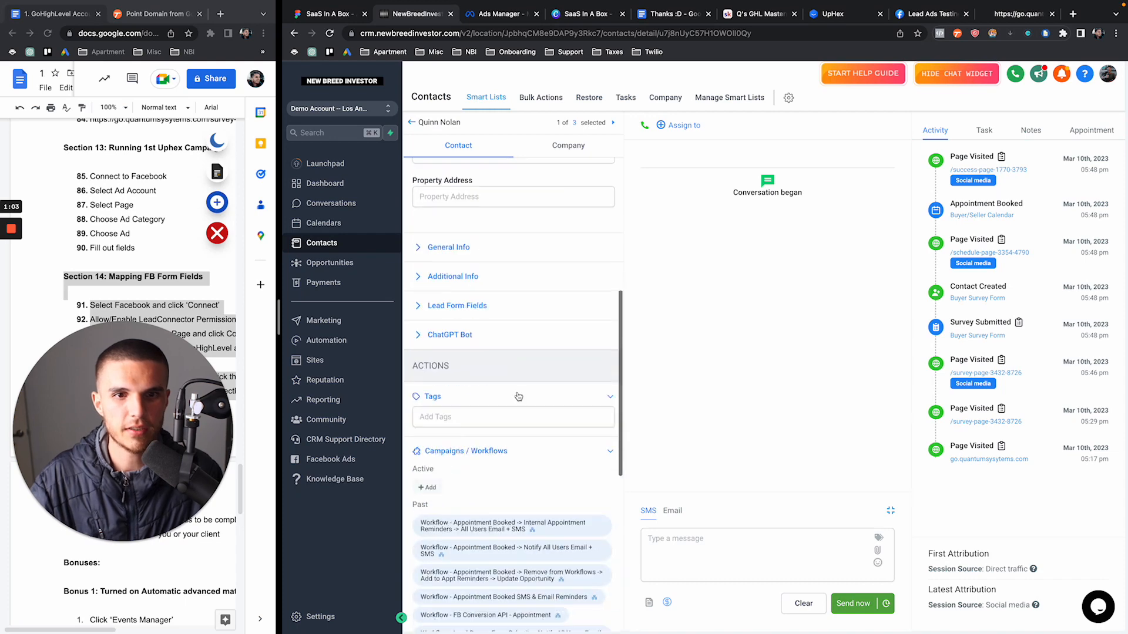
Compare with the Facebook test lead's contact record
left_click(411, 123)
left_click(525, 314)
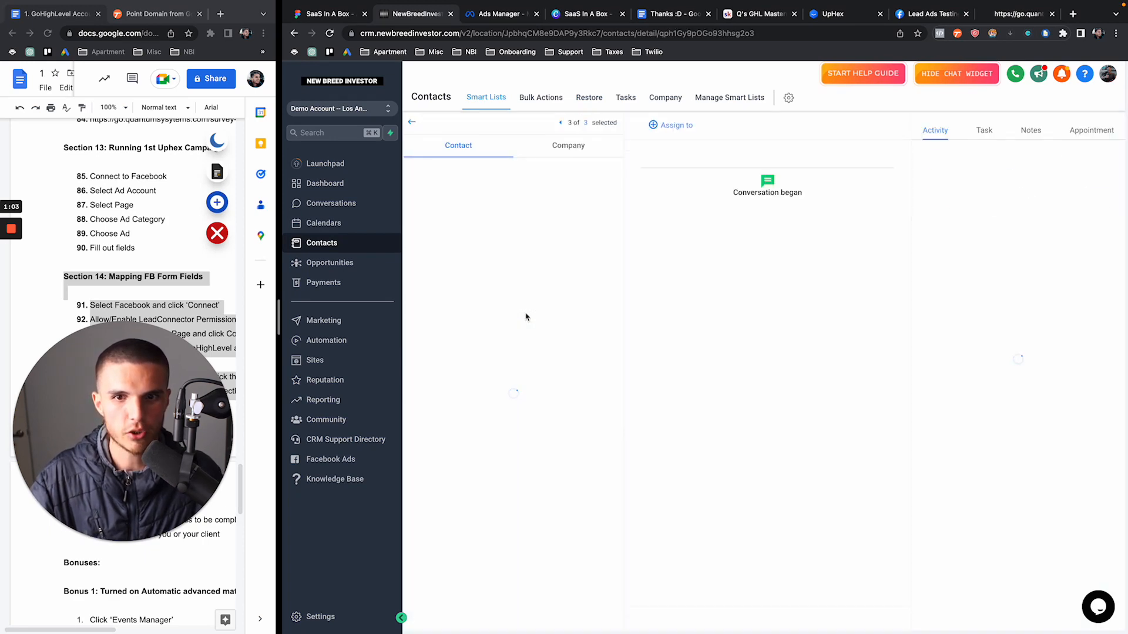
scroll(531, 401, "down", 7)
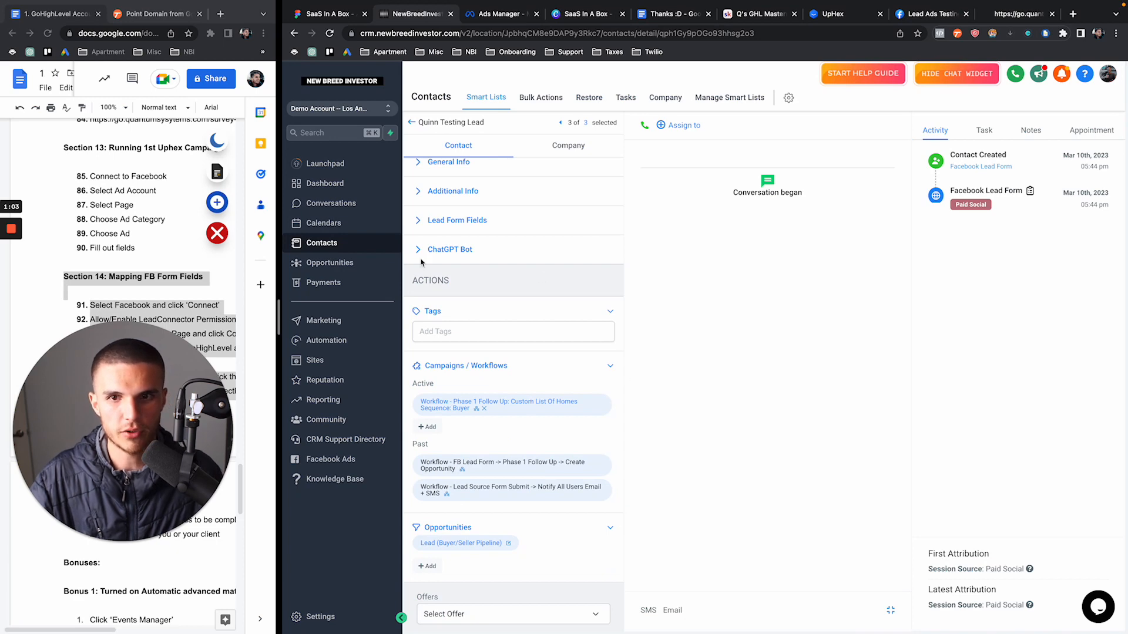
scroll(421, 263, "up", 7)
scroll(469, 383, "down", 8)
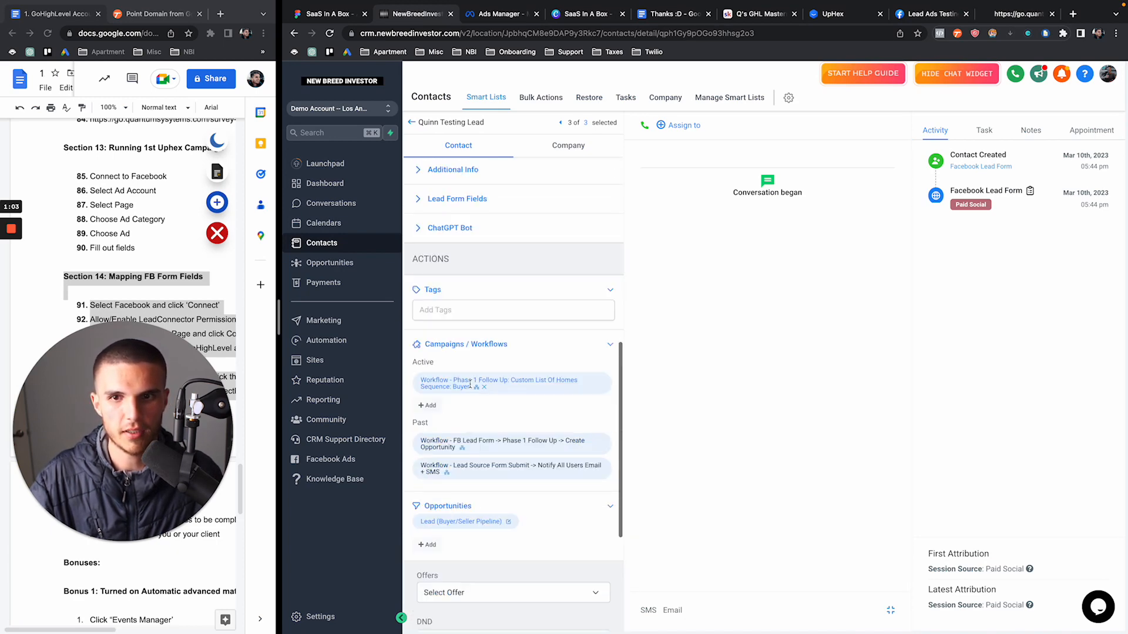
Reopen the survey lead and expand Lead Form Fields, showing 3 bedrooms and $300k-$400k
left_click(414, 126)
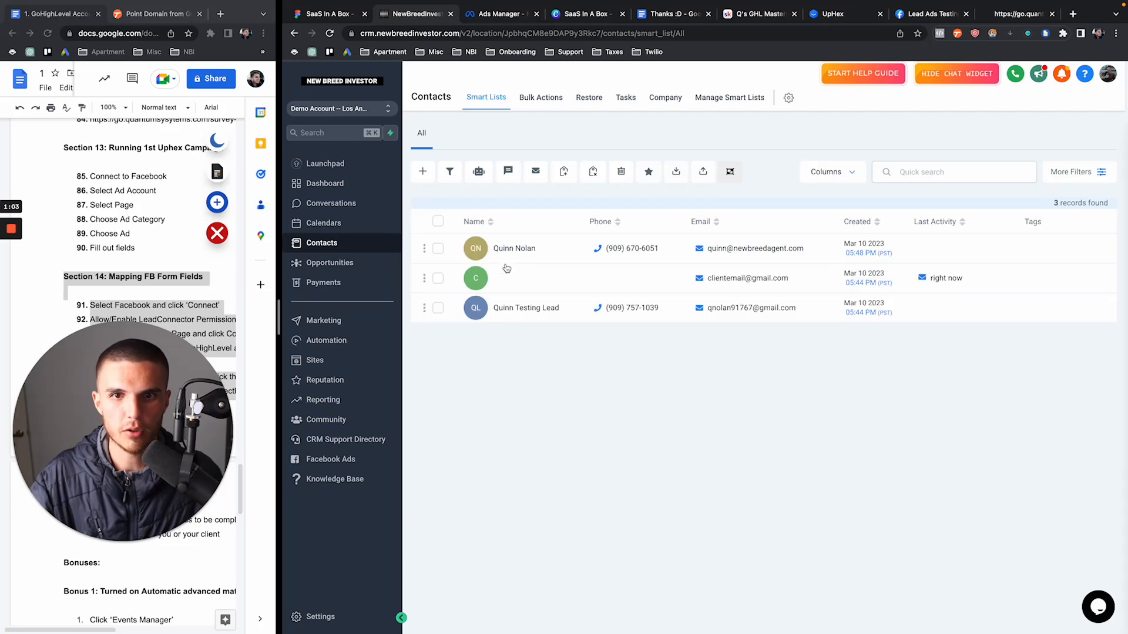
left_click(507, 259)
scroll(456, 427, "down", 6)
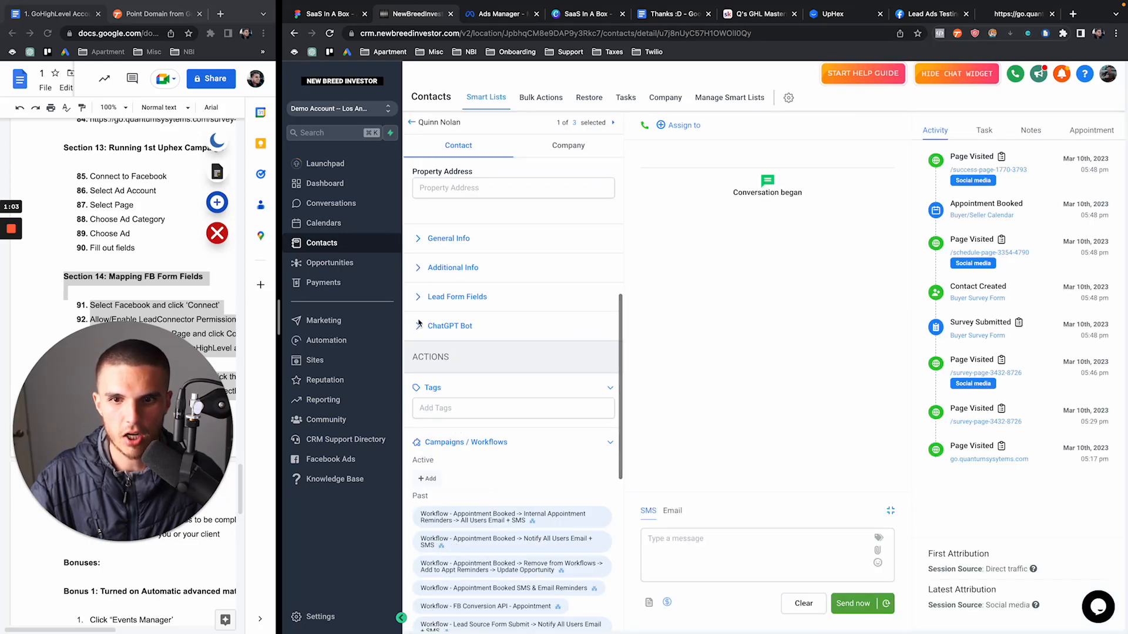
scroll(422, 344, "down", 1)
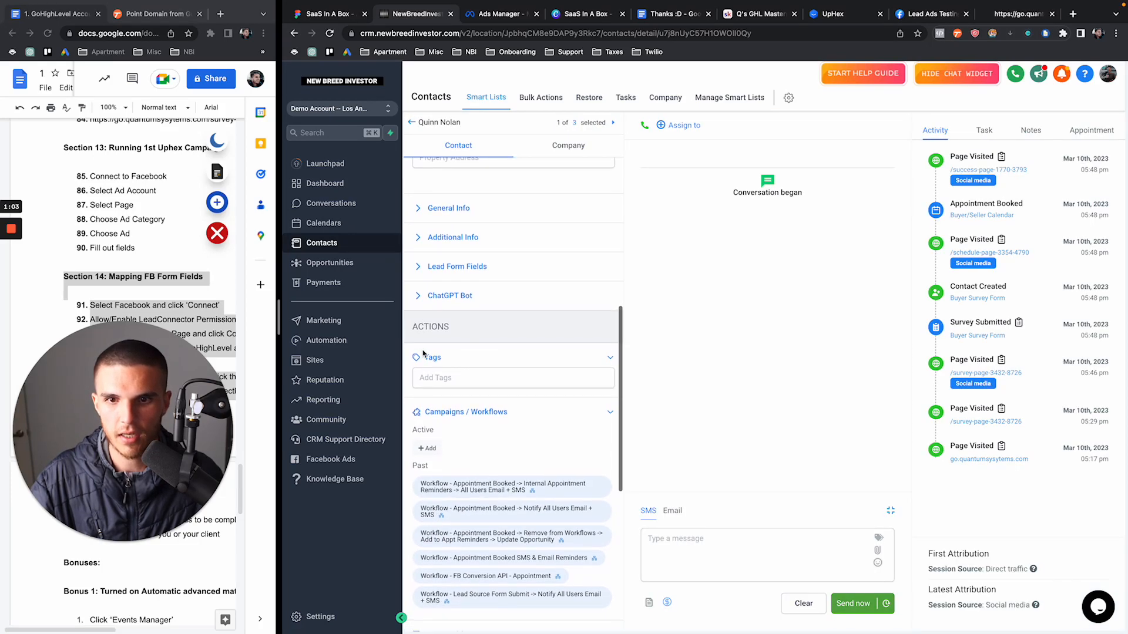
scroll(423, 332, "up", 2)
left_click(423, 332)
scroll(452, 202, "down", 5)
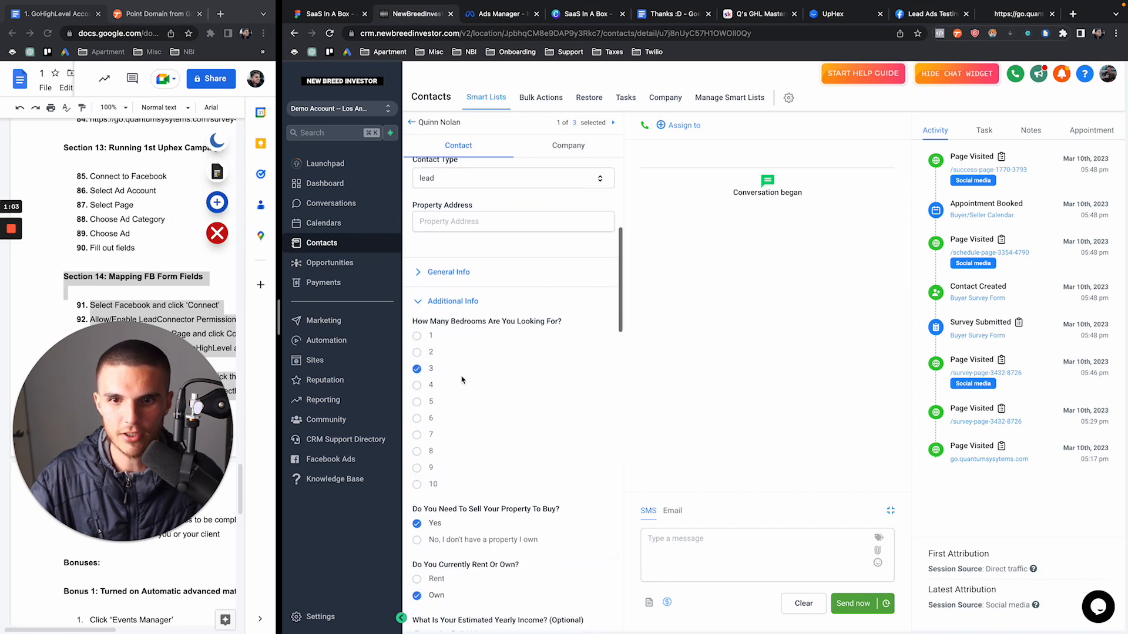
scroll(447, 281, "down", 1)
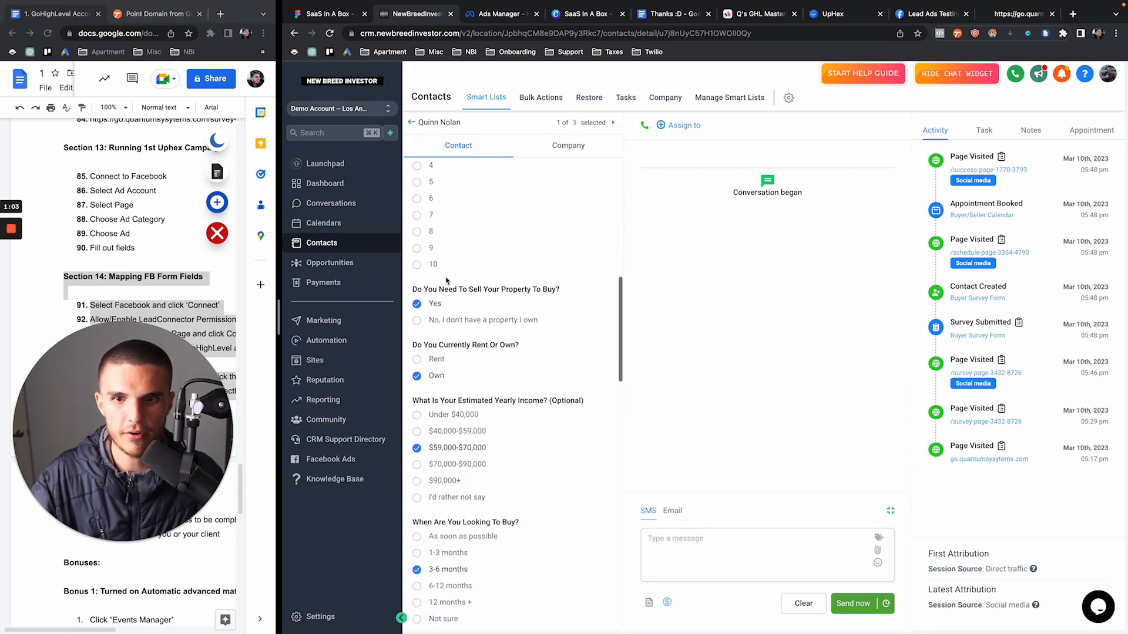
scroll(461, 311, "down", 1)
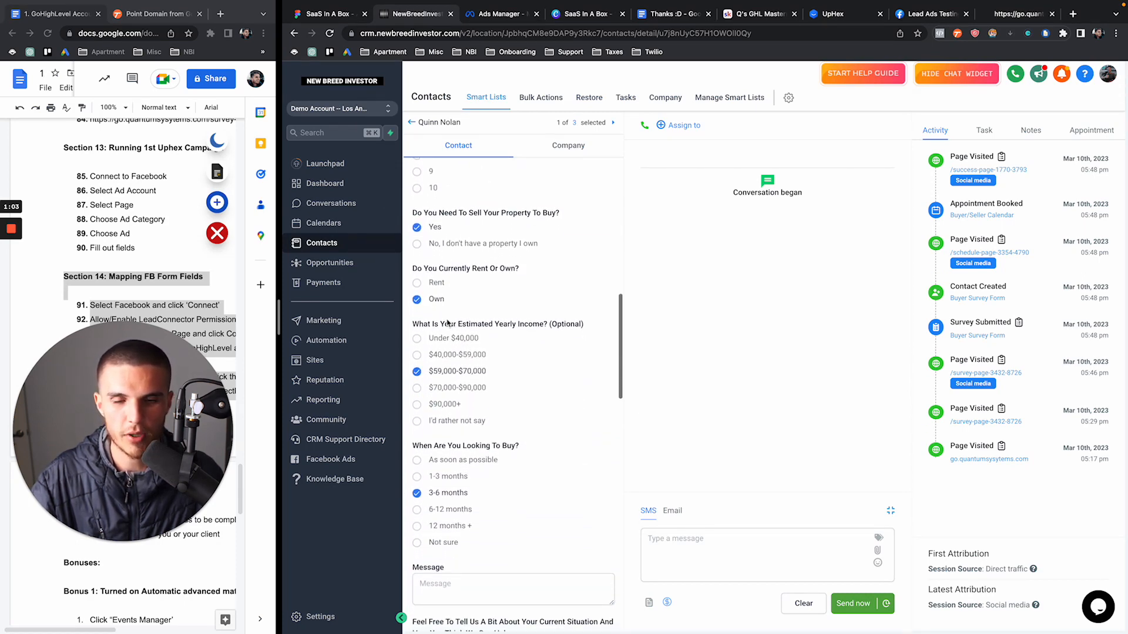
scroll(457, 327, "down", 1)
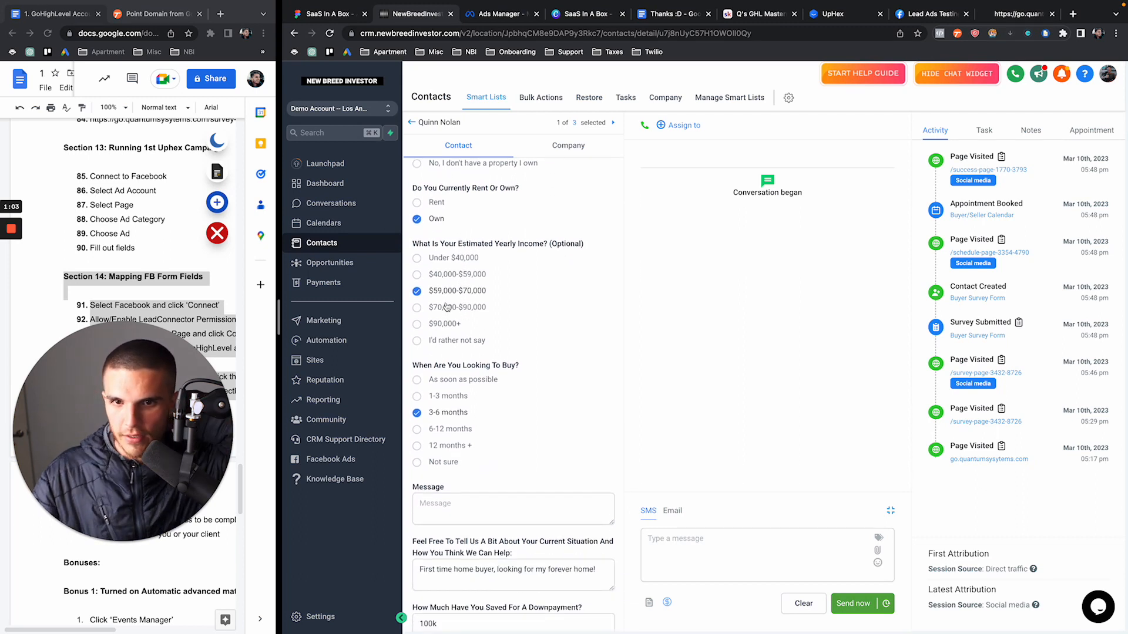
scroll(447, 306, "down", 1)
scroll(447, 306, "down", 3)
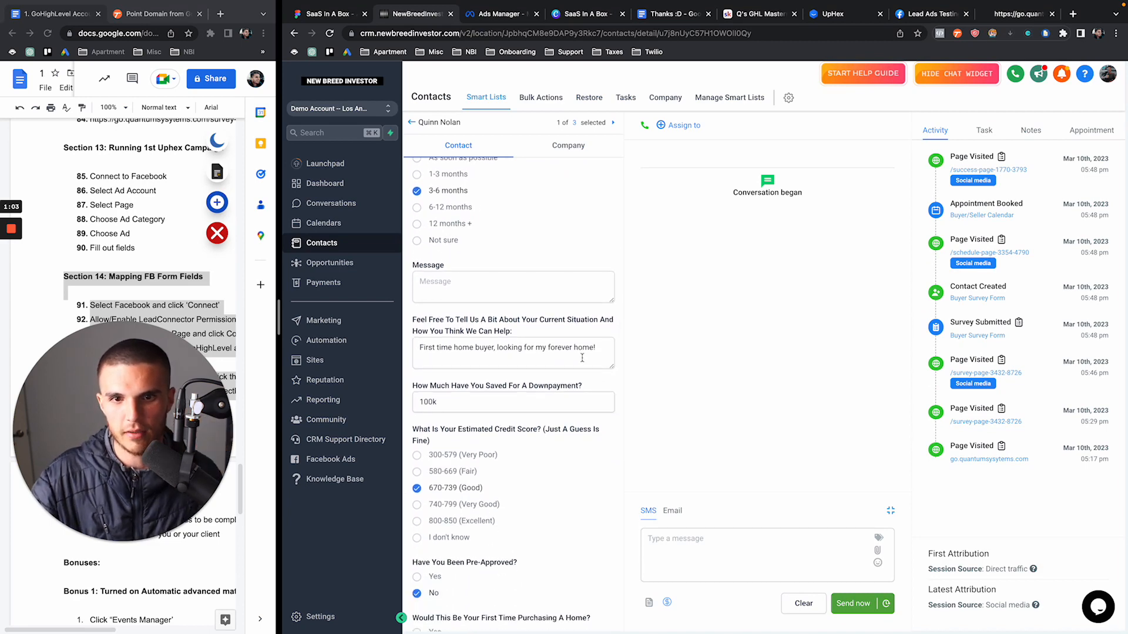
scroll(512, 321, "down", 1)
scroll(497, 320, "down", 6)
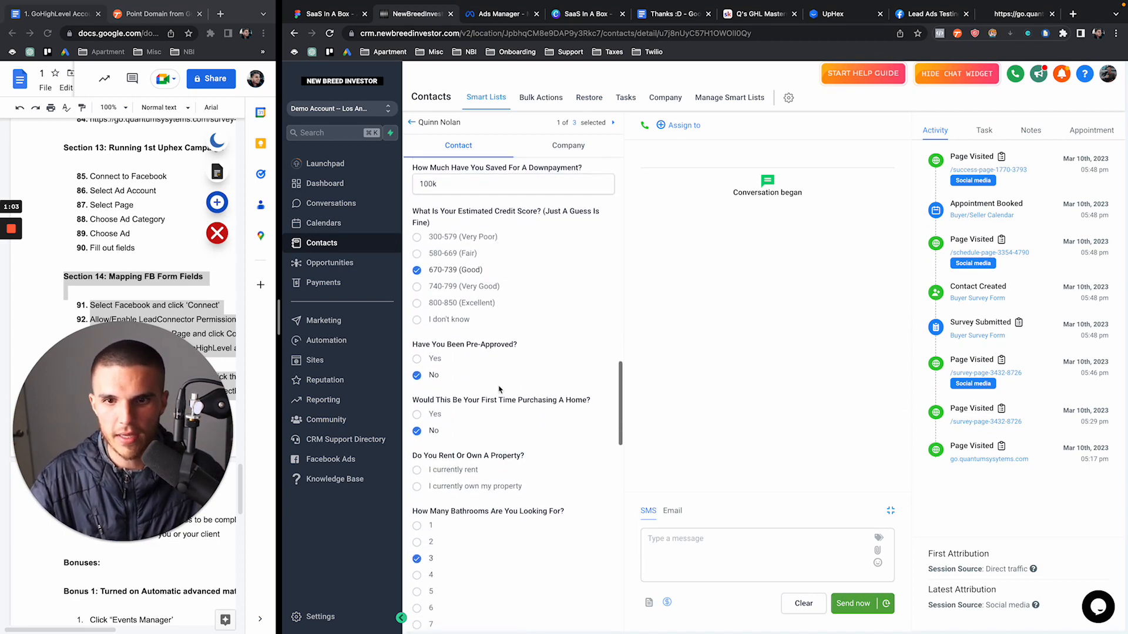
scroll(495, 492, "down", 3)
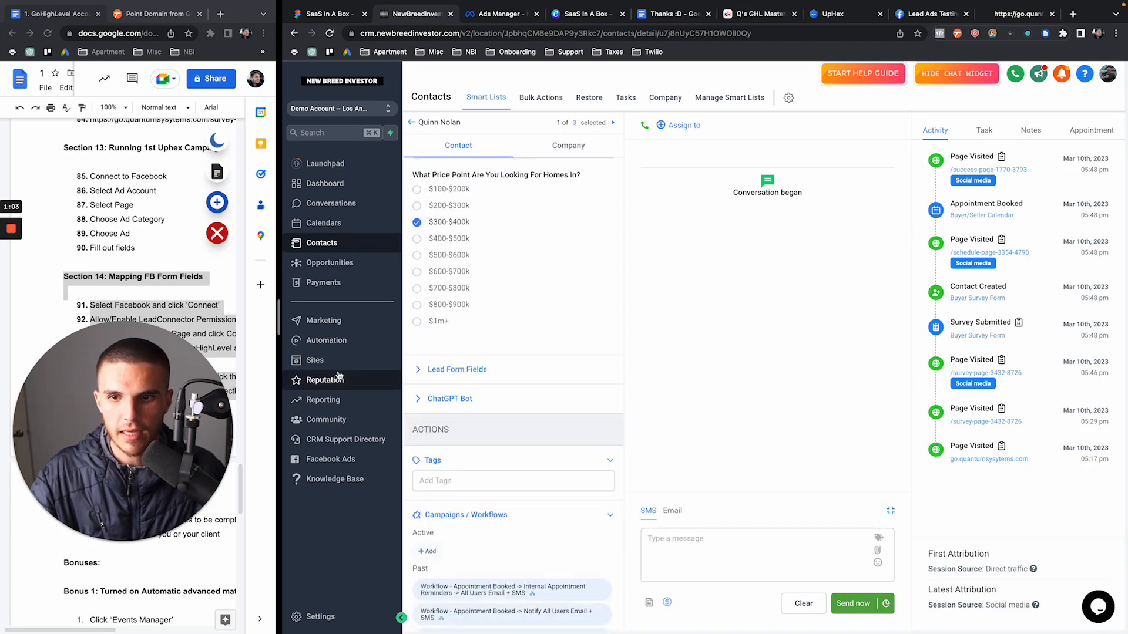
Open Sites > Surveys > Submissions to see the single Buyer Survey Form submission
left_click(324, 400)
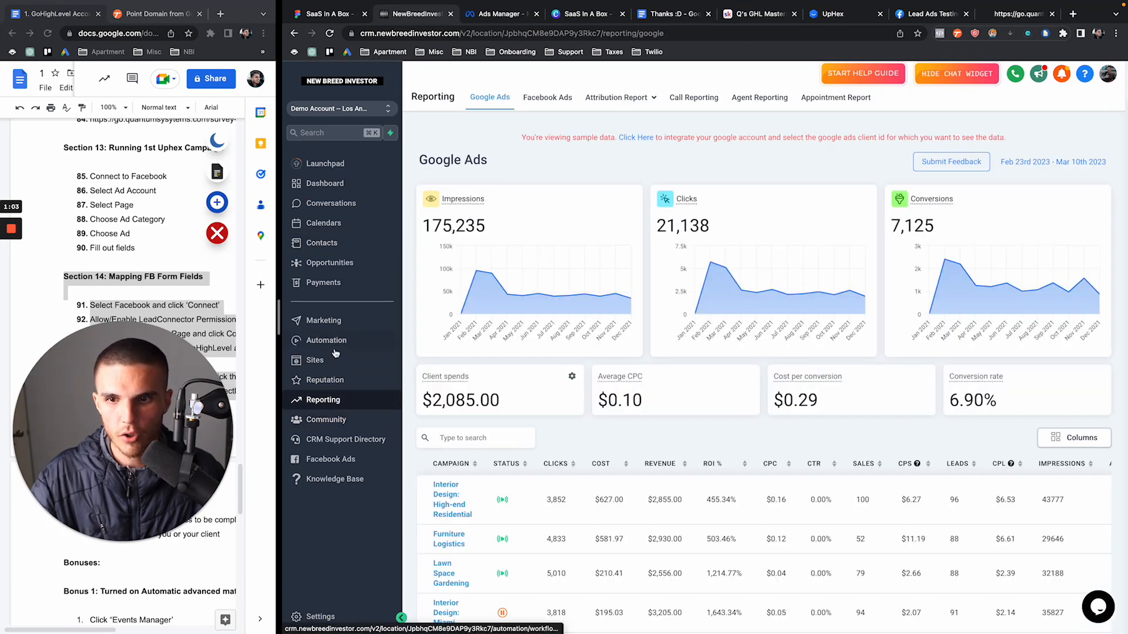
left_click(323, 360)
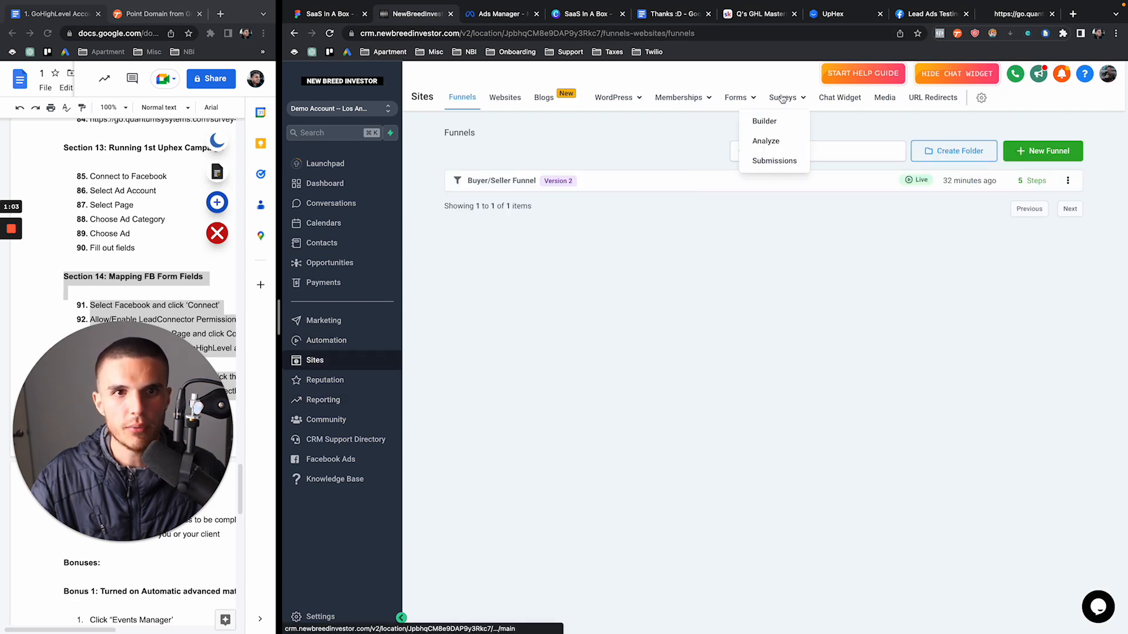
left_click(784, 98)
left_click(775, 161)
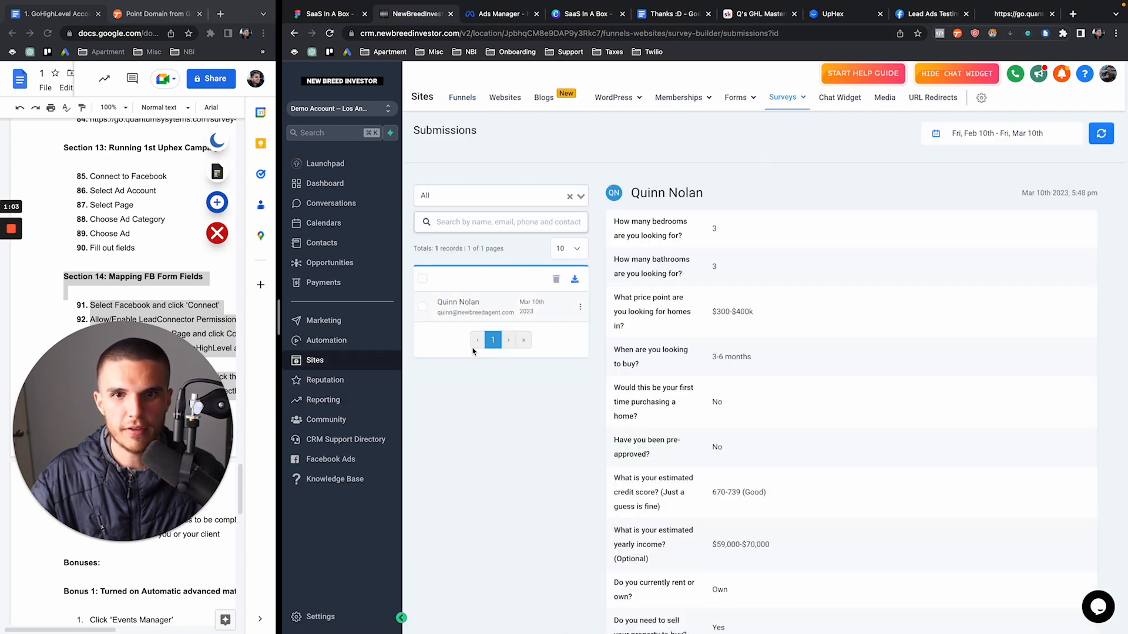
scroll(662, 330, "down", 5)
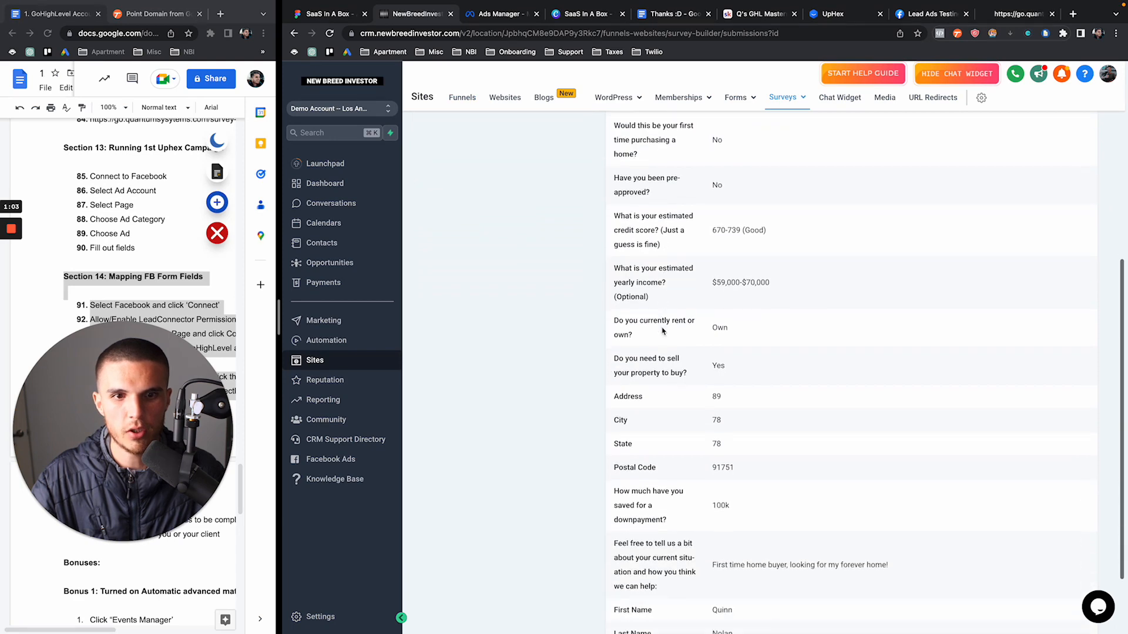
scroll(662, 330, "up", 2)
scroll(662, 330, "up", 3)
scroll(661, 330, "down", 8)
scroll(662, 330, "up", 8)
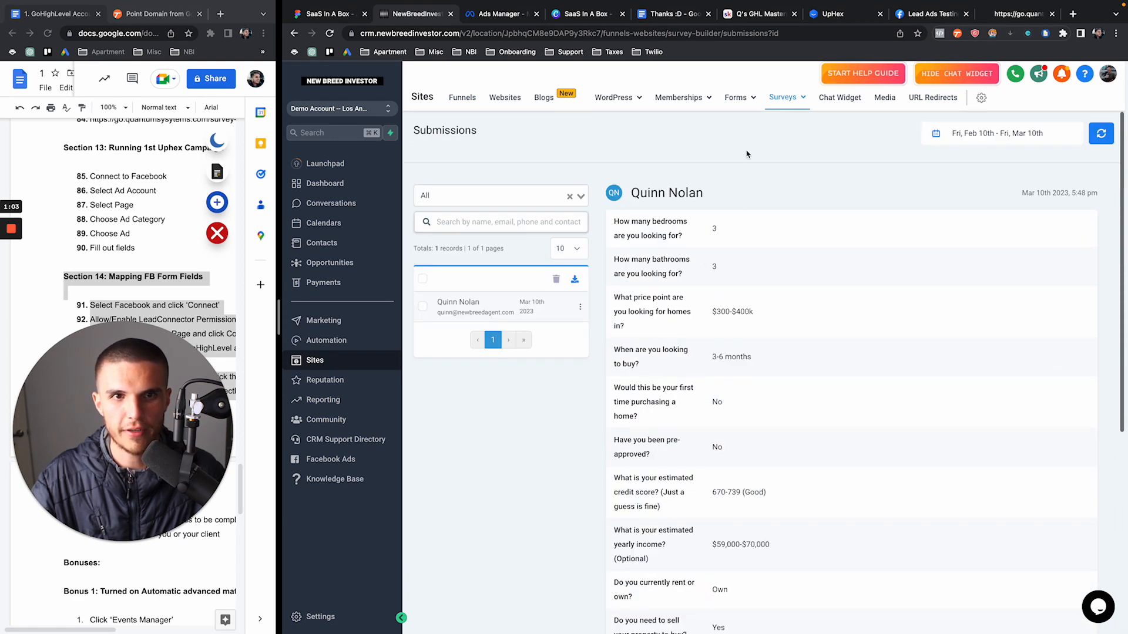
Analyze survey submissions over This year, then show the Funnels list
mouse_move(789, 111)
left_click(765, 140)
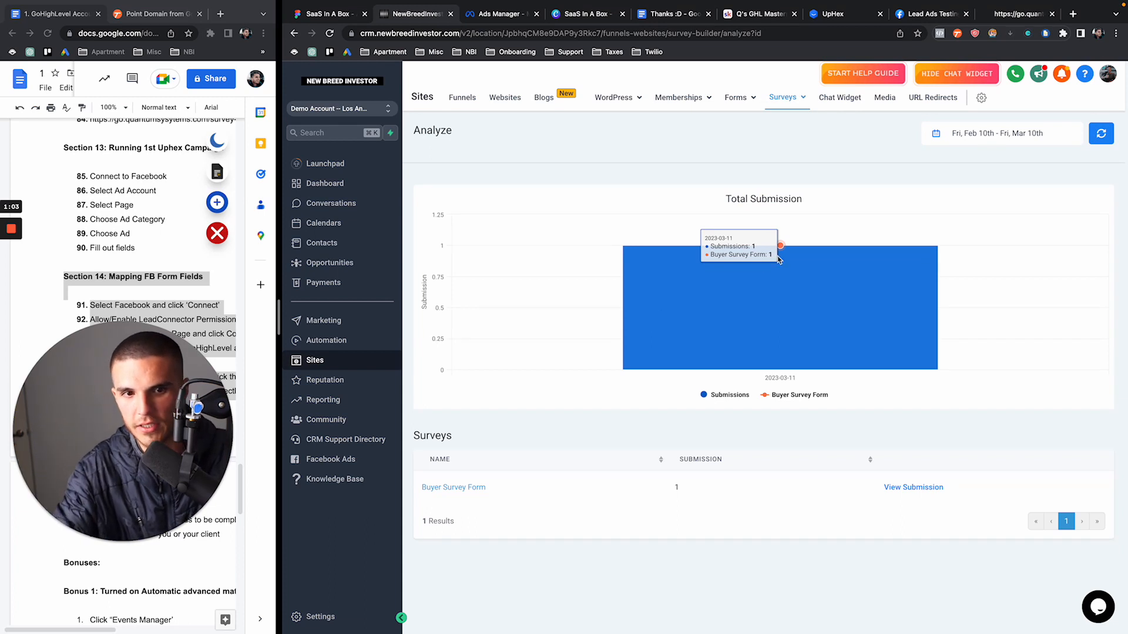
left_click(997, 134)
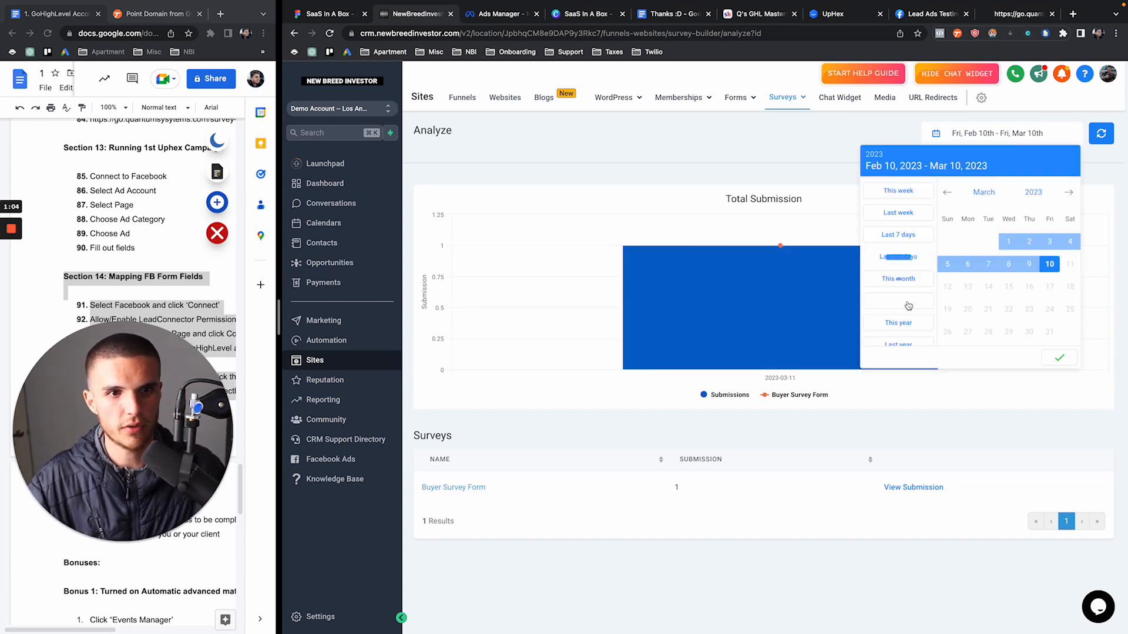
left_click(898, 322)
left_click(1059, 357)
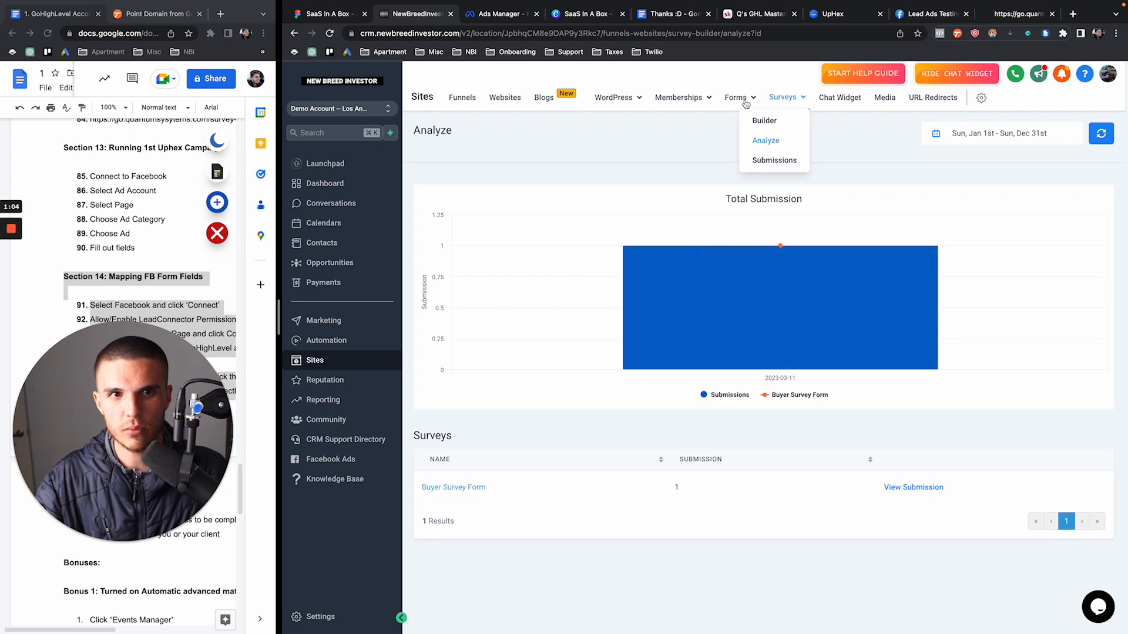
left_click(459, 104)
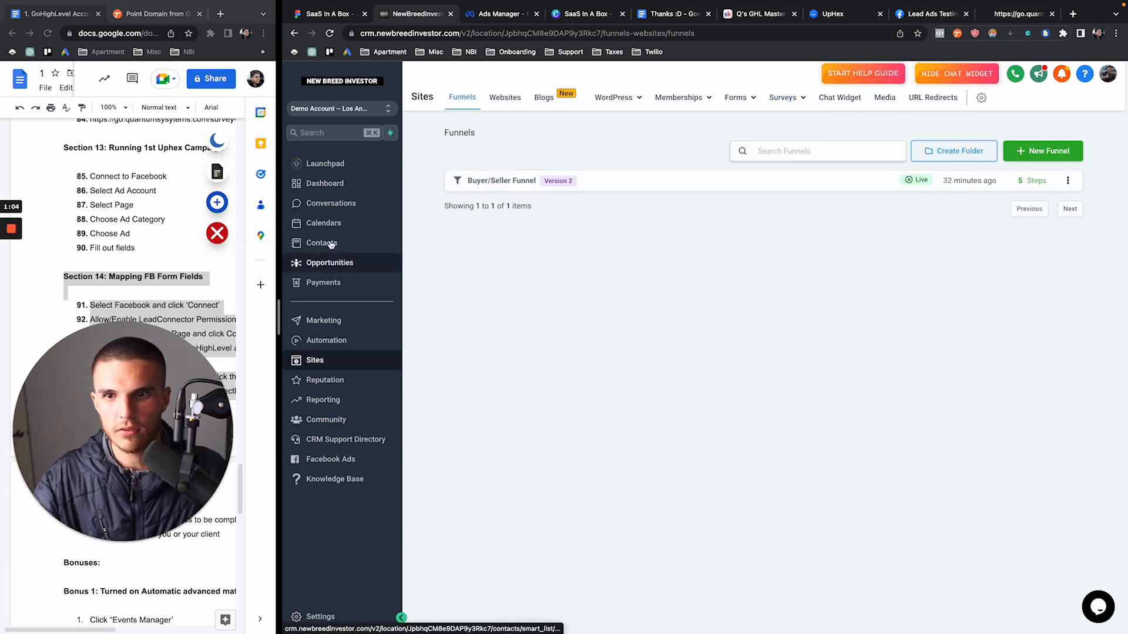
Go to Automation workflows, close the Lead Ads Testing and go.quantumsystems tabs, return to NewBreedInvestor
left_click(327, 341)
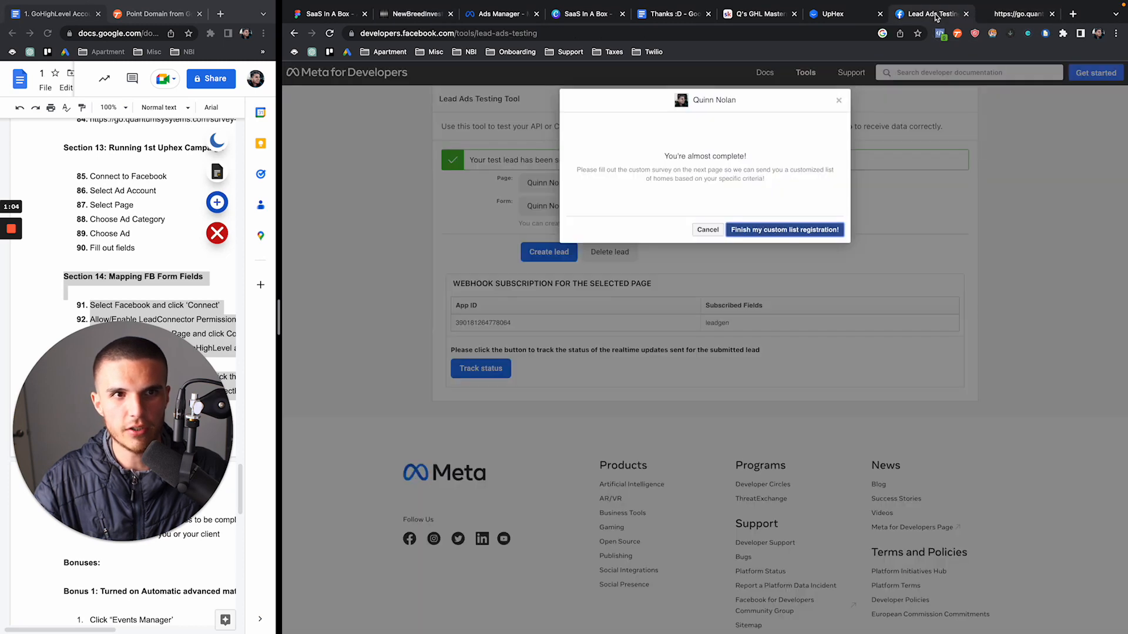
left_click(933, 13)
left_click(1019, 18)
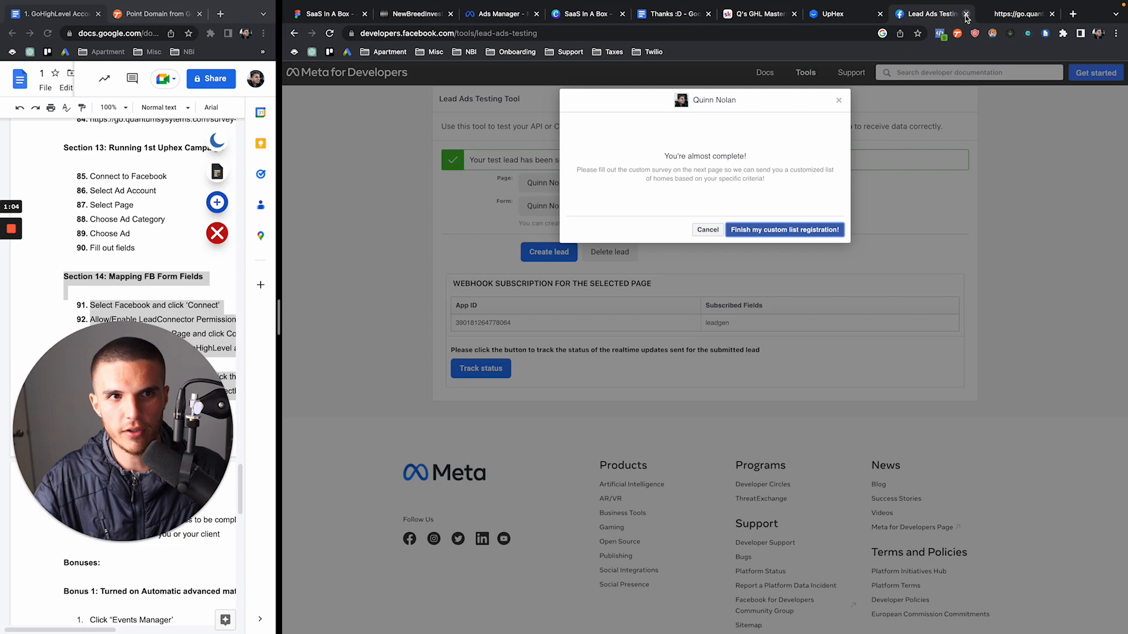
left_click(969, 18)
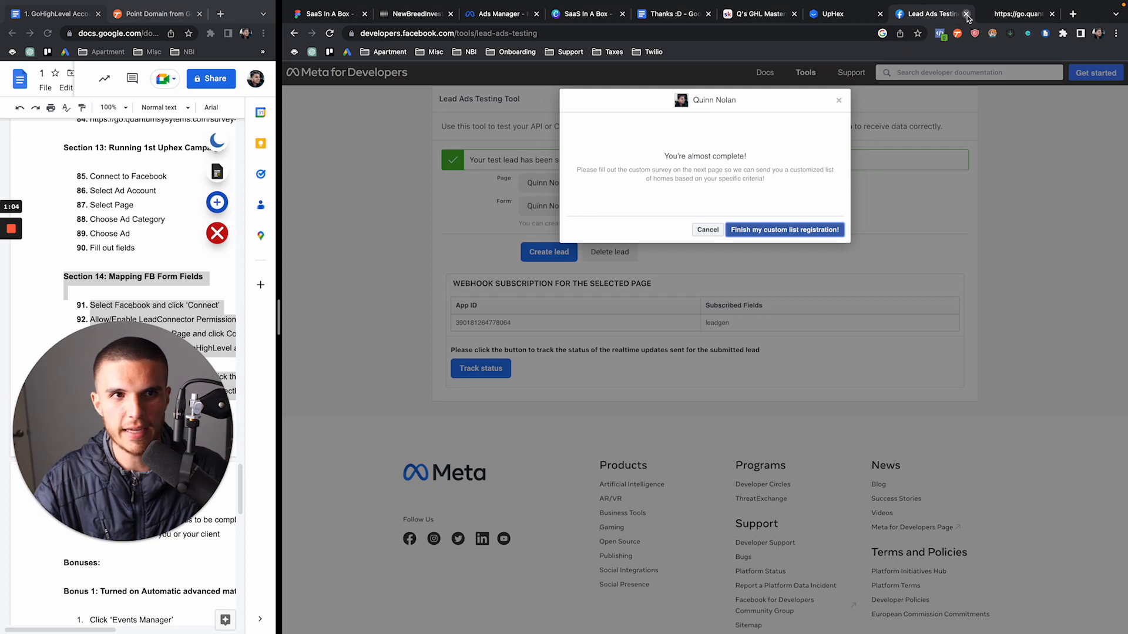
left_click(966, 15)
left_click(967, 15)
left_click(462, 20)
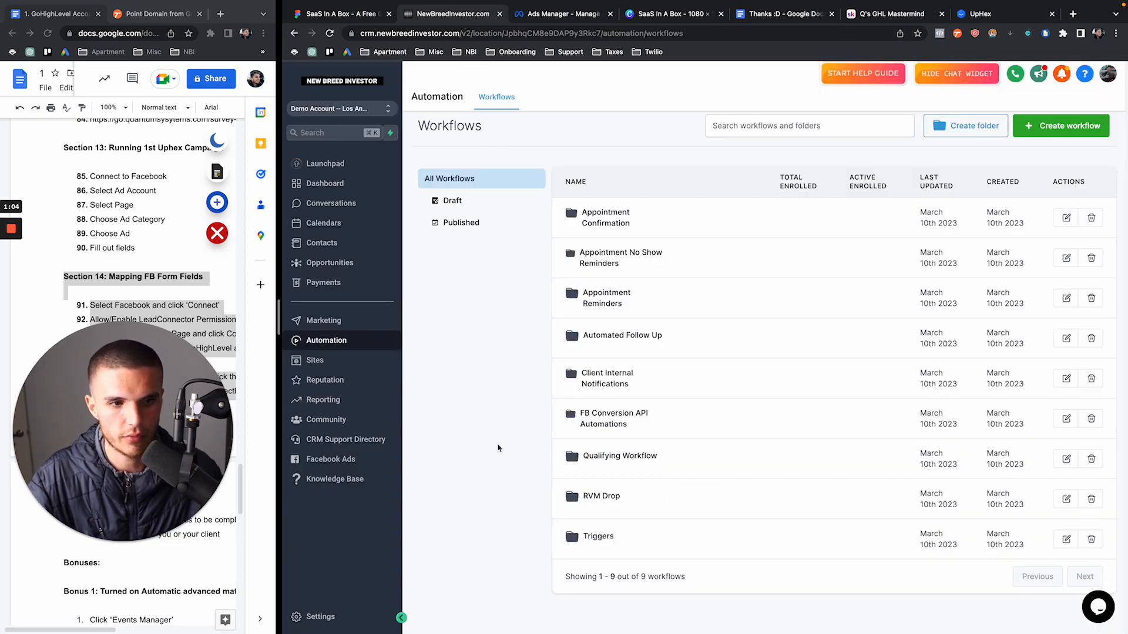
Inspect the FB Lead Form workflow's Add To Workflow and Create Or Update Opportunity steps
left_click(592, 537)
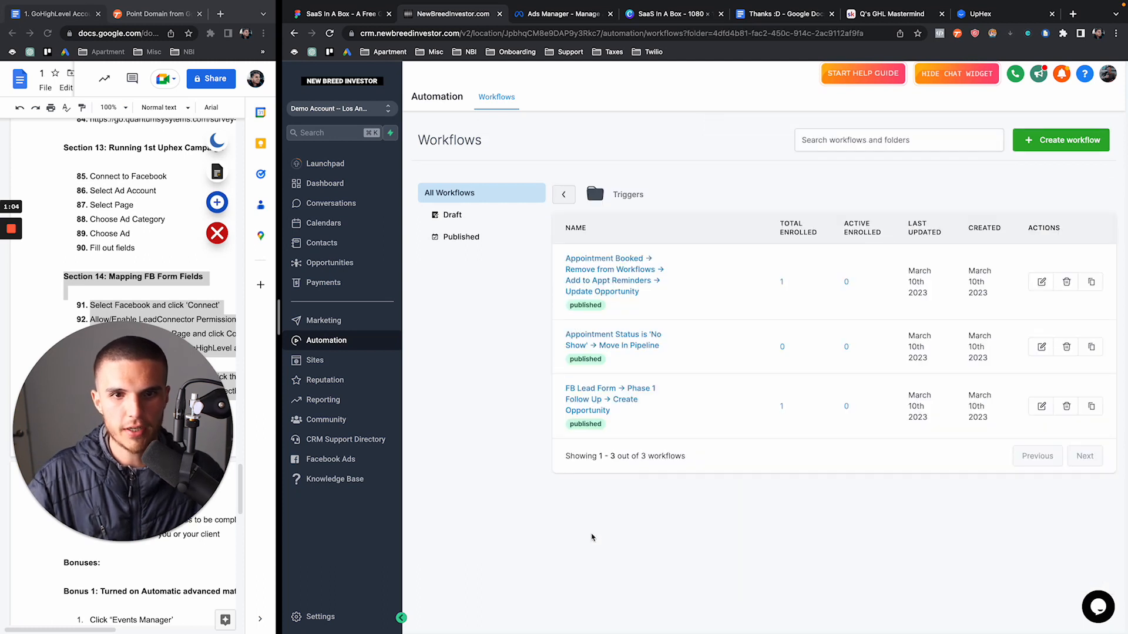
left_click(574, 409)
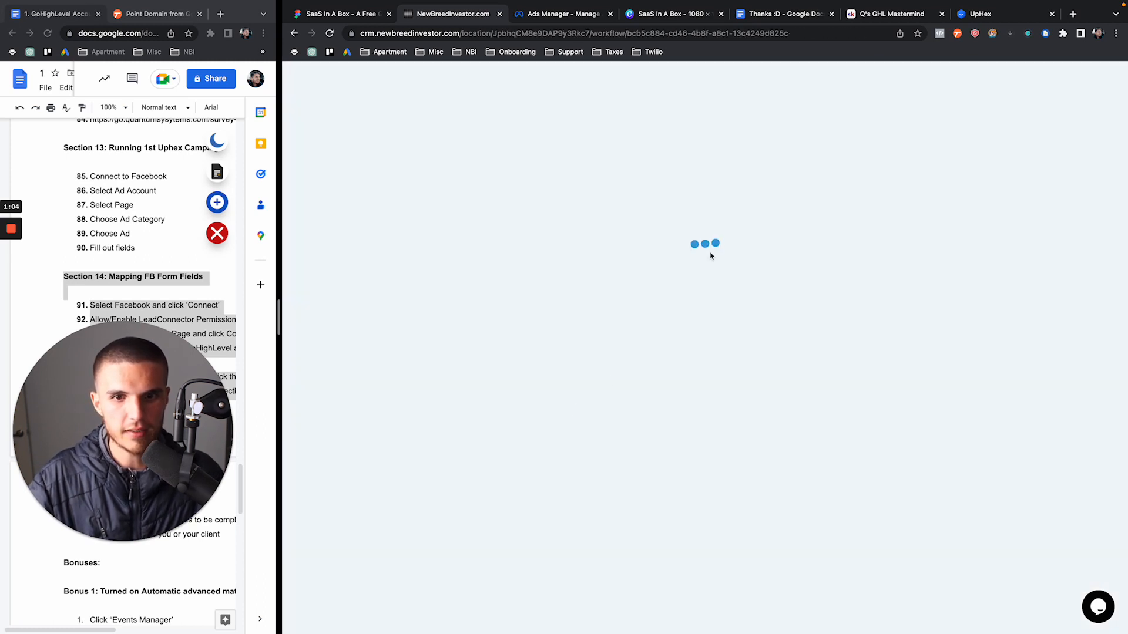
left_click(718, 285)
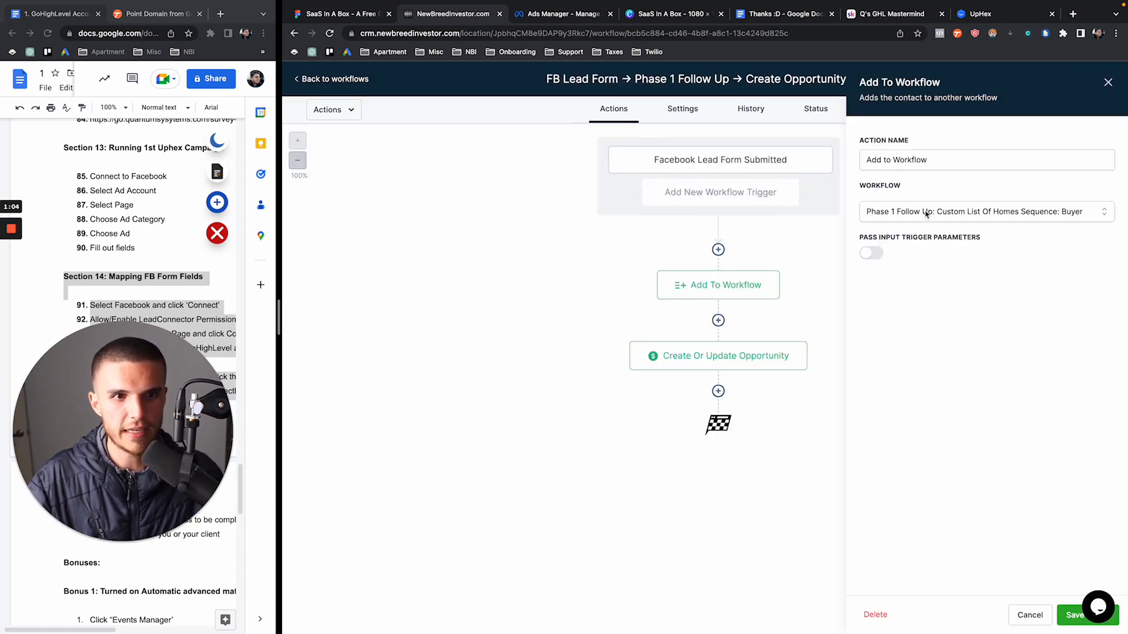
left_click(754, 358)
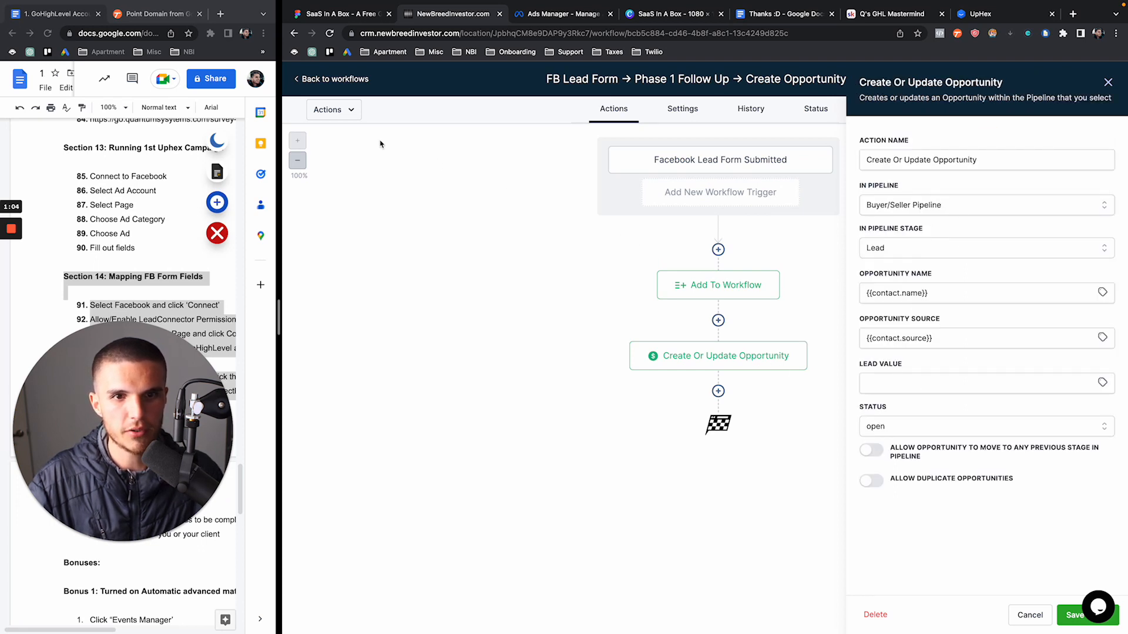
left_click(351, 80)
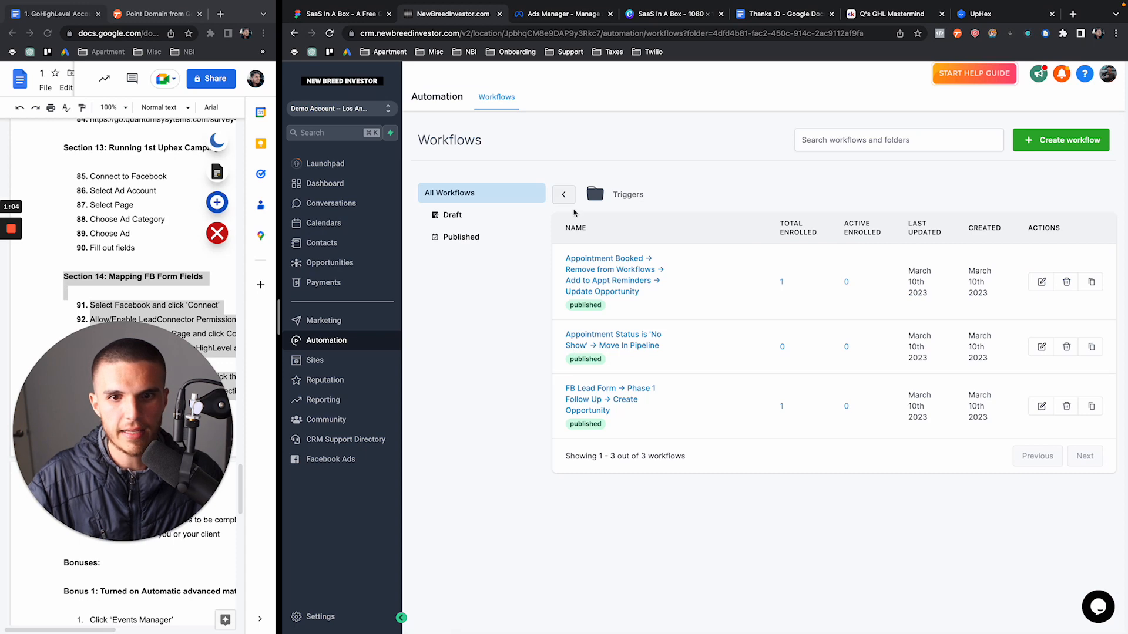
In Phase 1 Follow Up, Move all contacts waiting at Initial Outreach onward
left_click(602, 351)
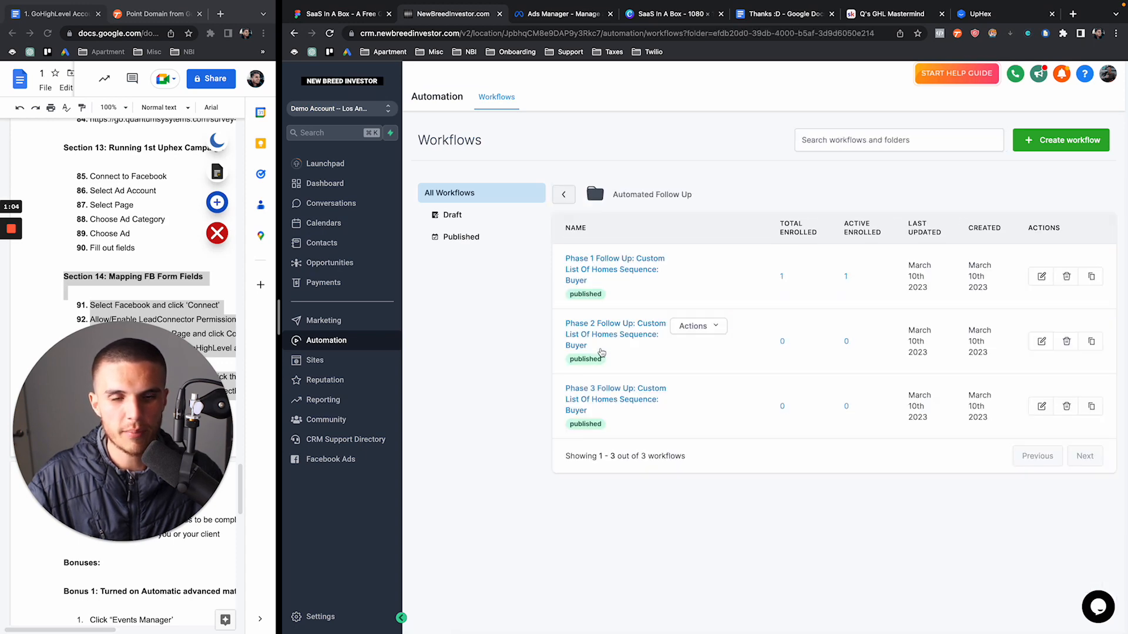
left_click(598, 281)
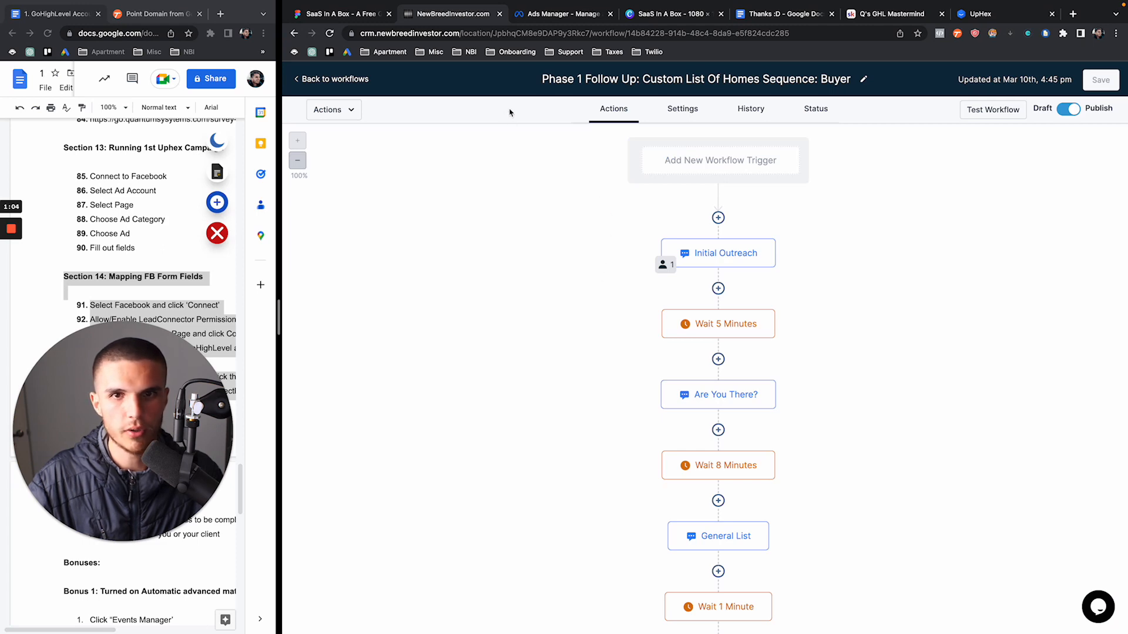
scroll(586, 265, "down", 20)
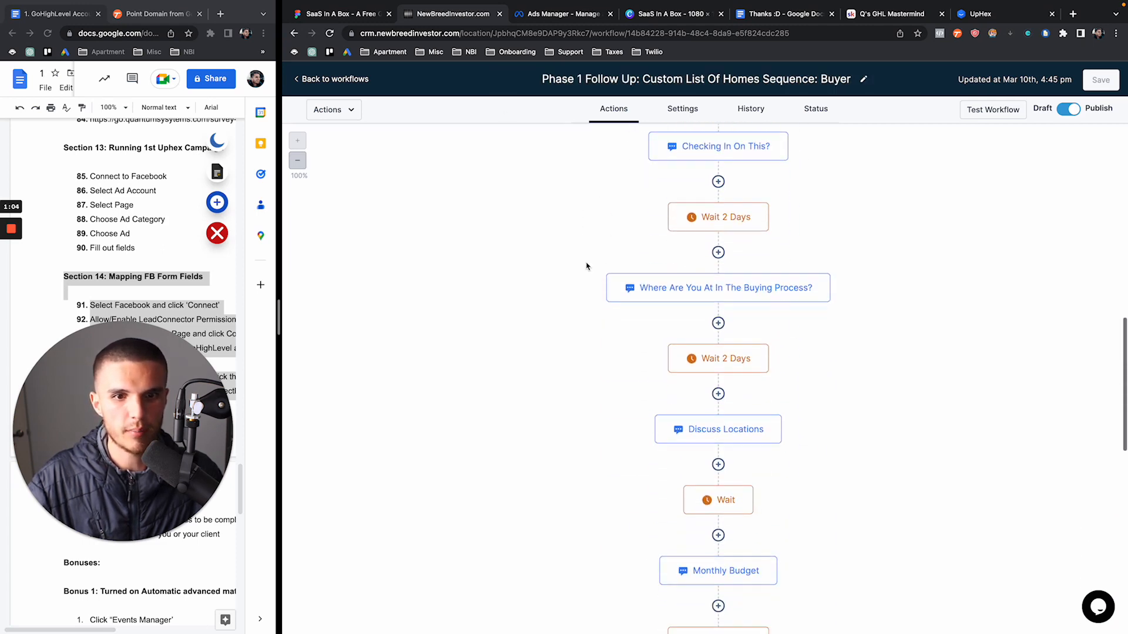
scroll(586, 265, "up", 20)
left_click(664, 266)
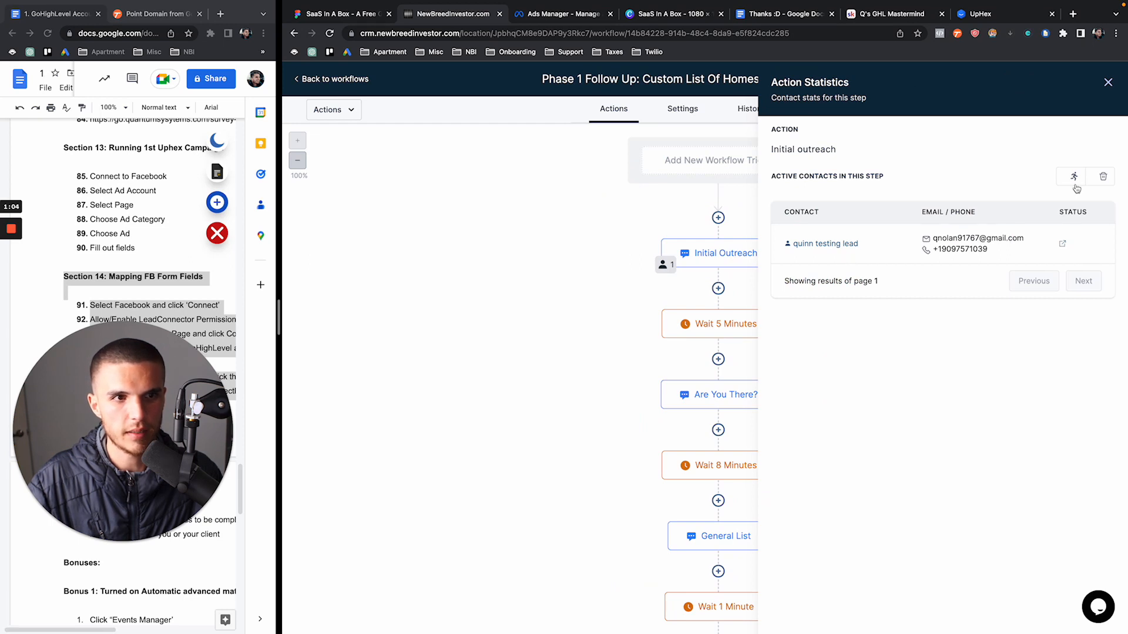
left_click(1074, 177)
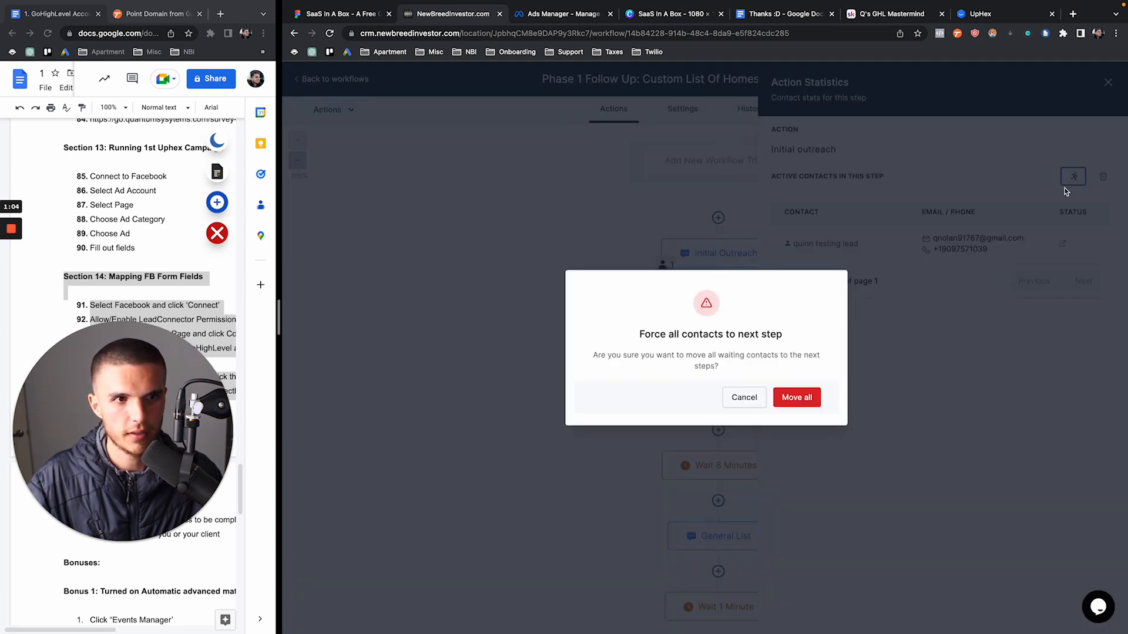
left_click(800, 398)
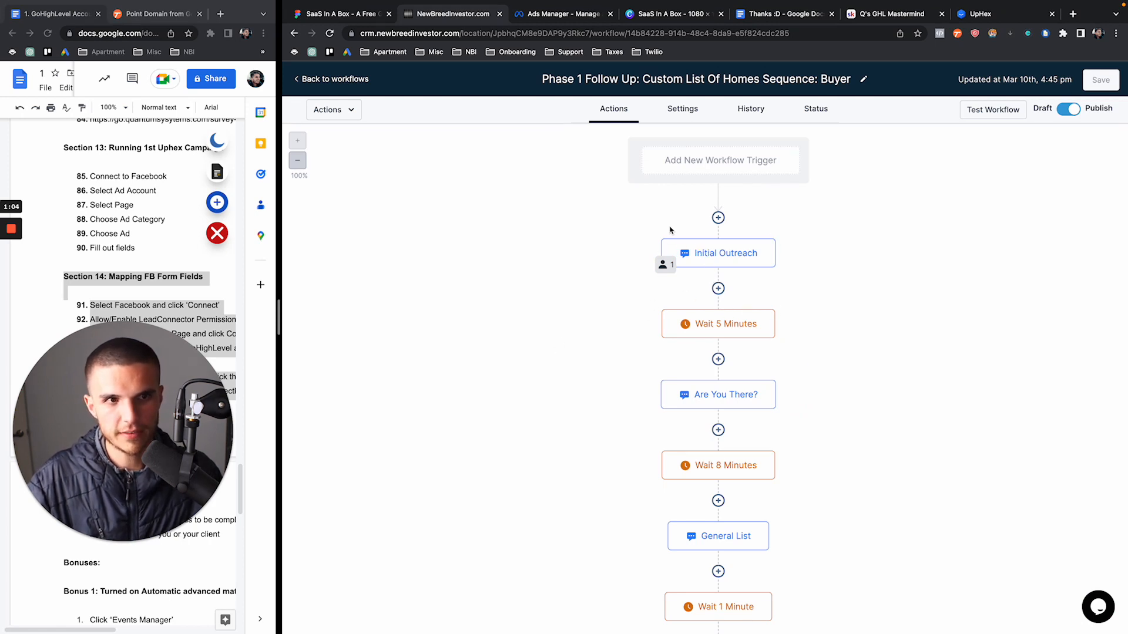
left_click(713, 264)
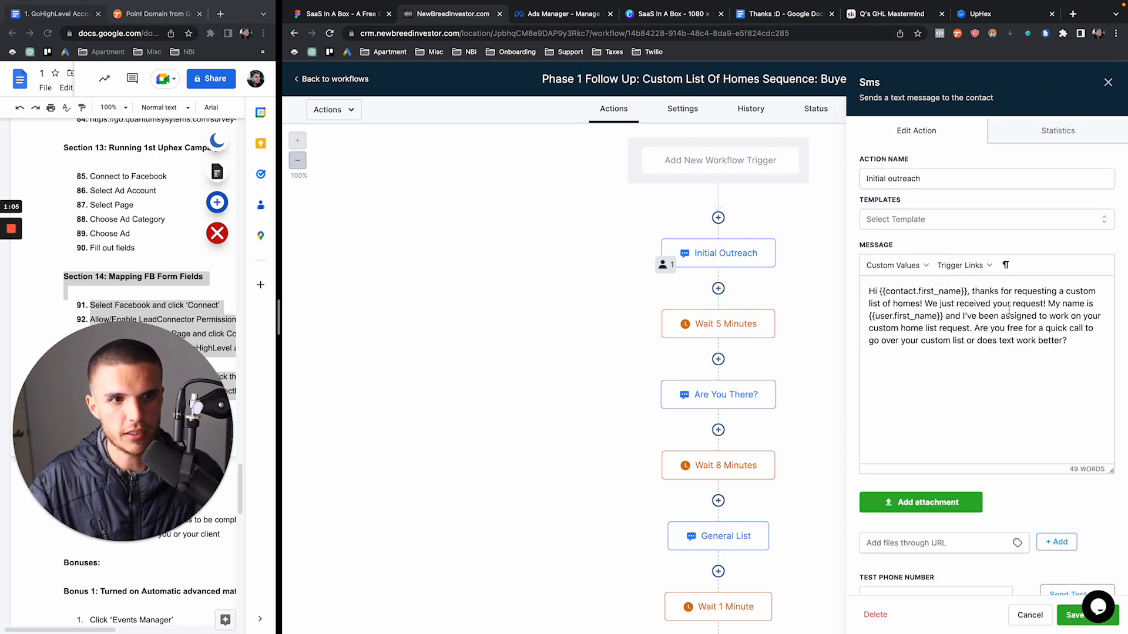
left_click_drag(946, 316, 869, 316)
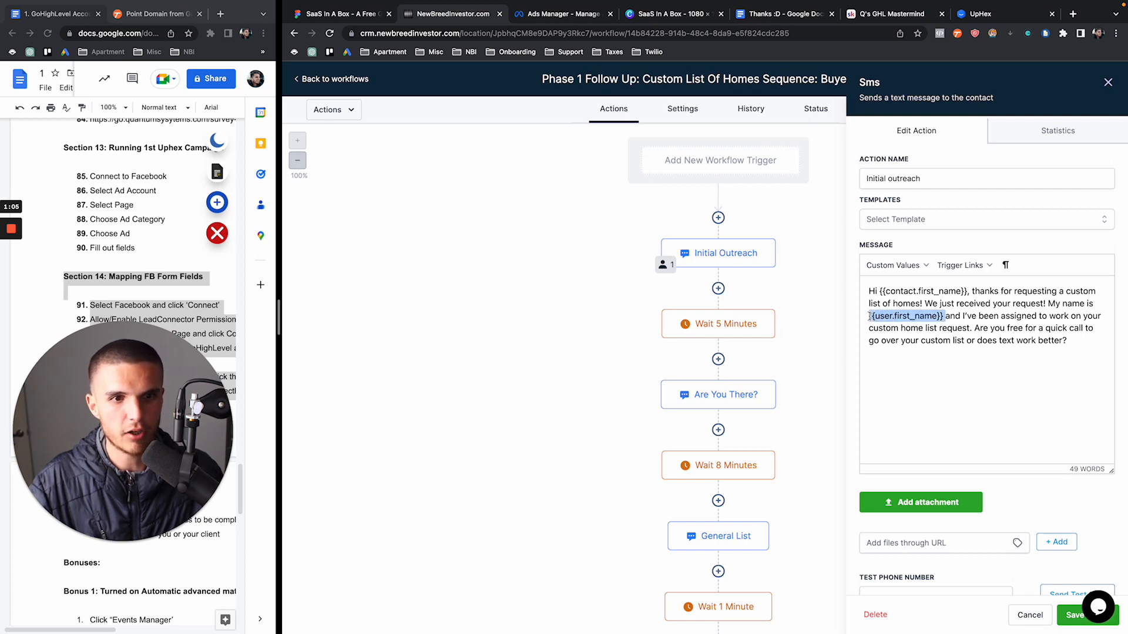
left_click(945, 317)
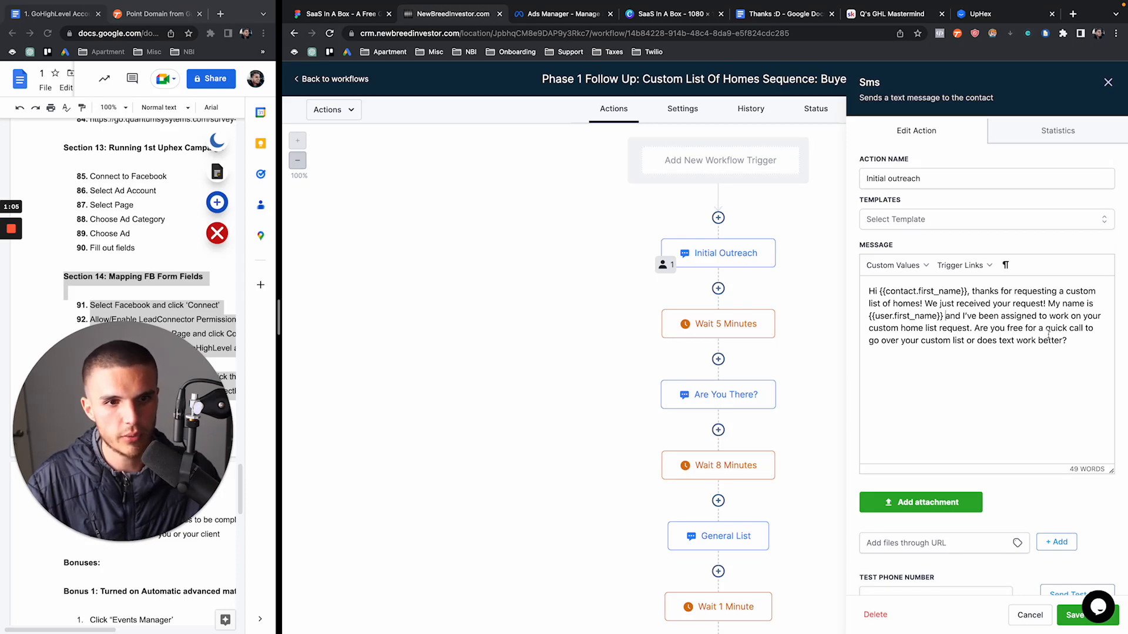
left_click(1108, 82)
scroll(816, 335, "down", 1)
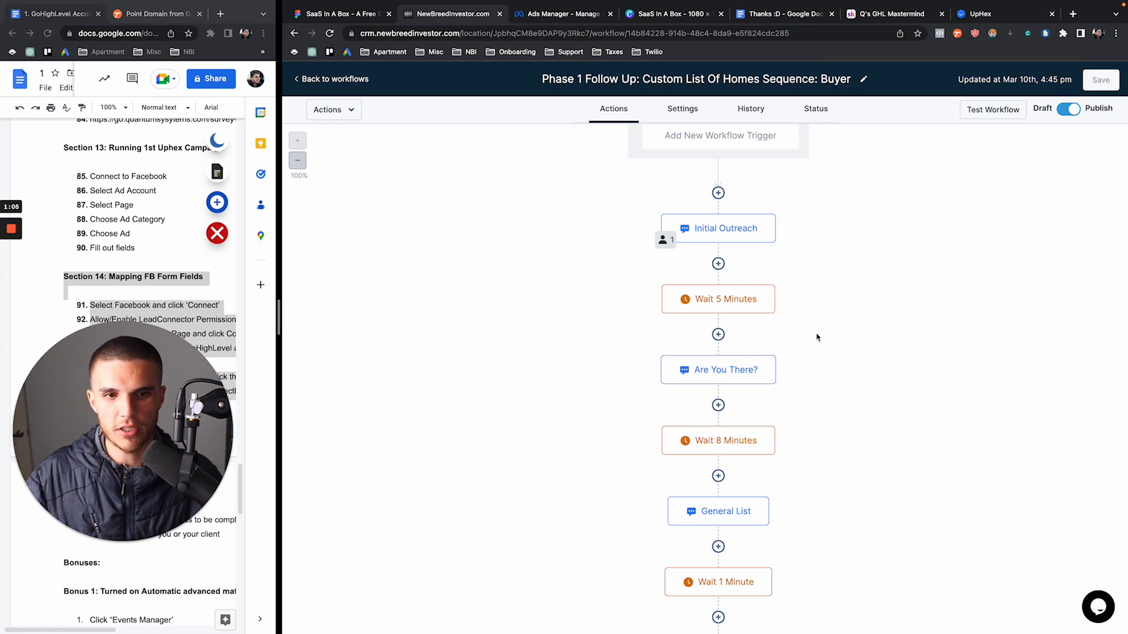
left_click(750, 371)
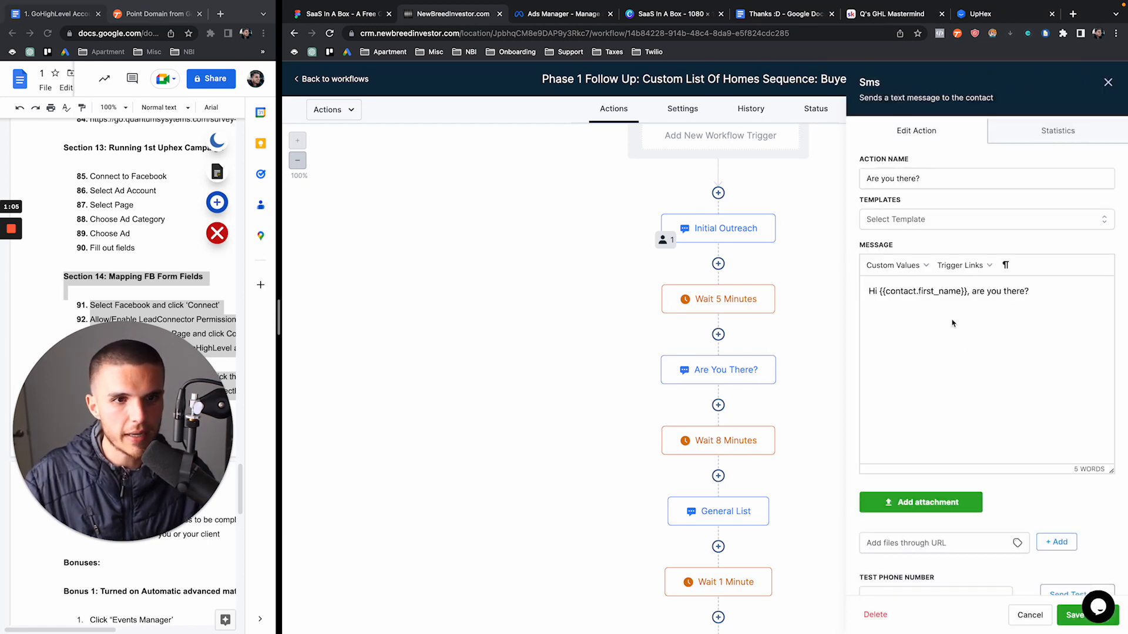
left_click_drag(1040, 294, 843, 298)
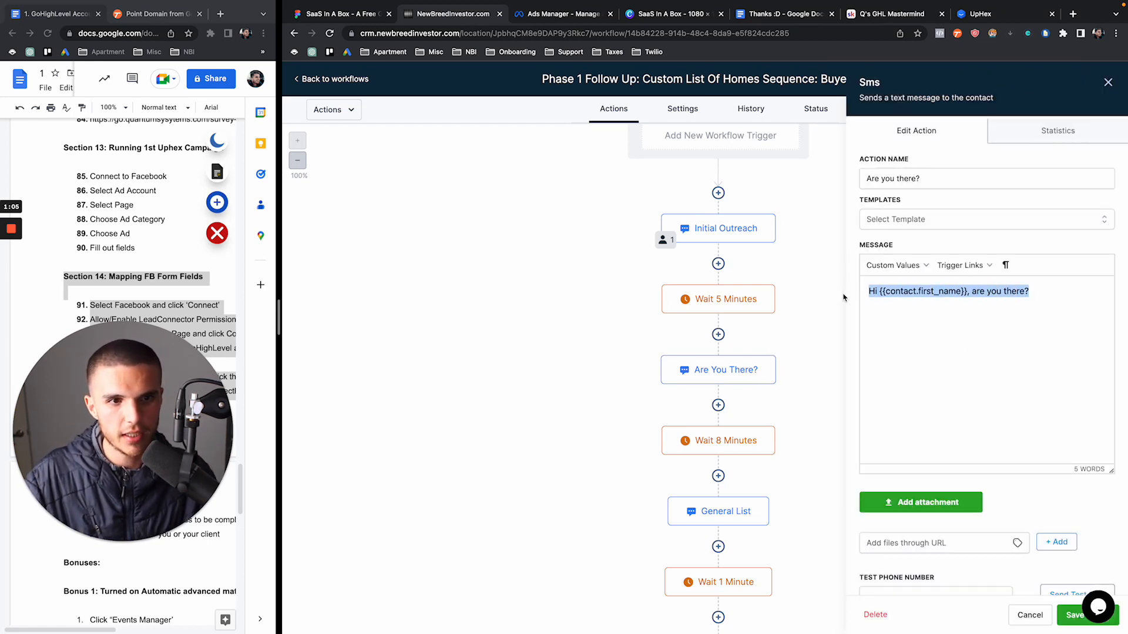
left_click(1108, 82)
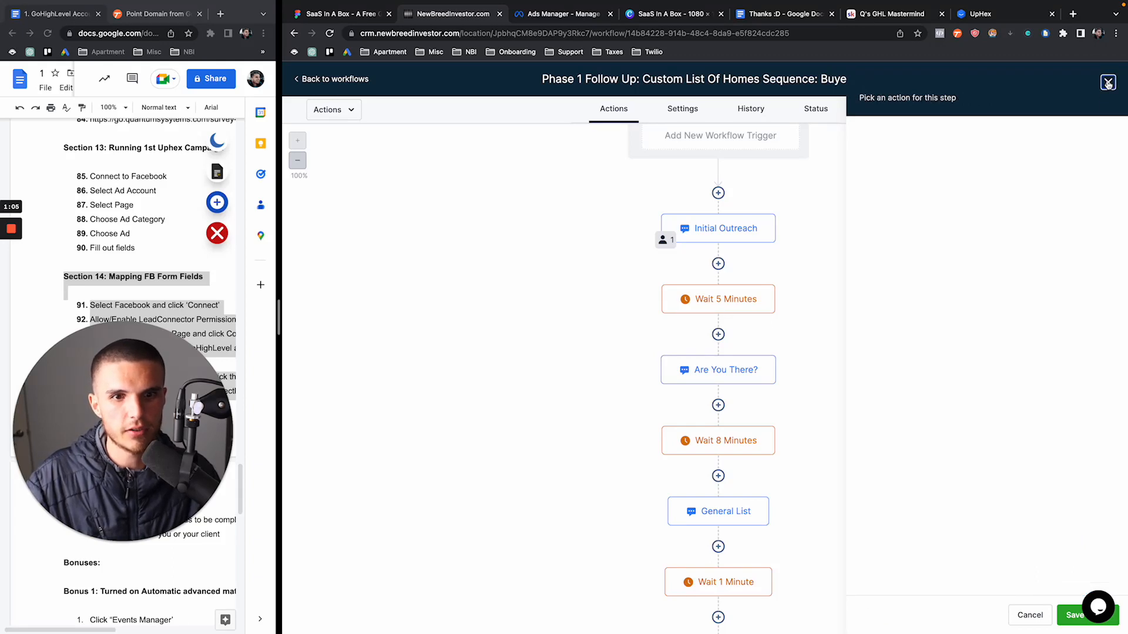
left_click(738, 372)
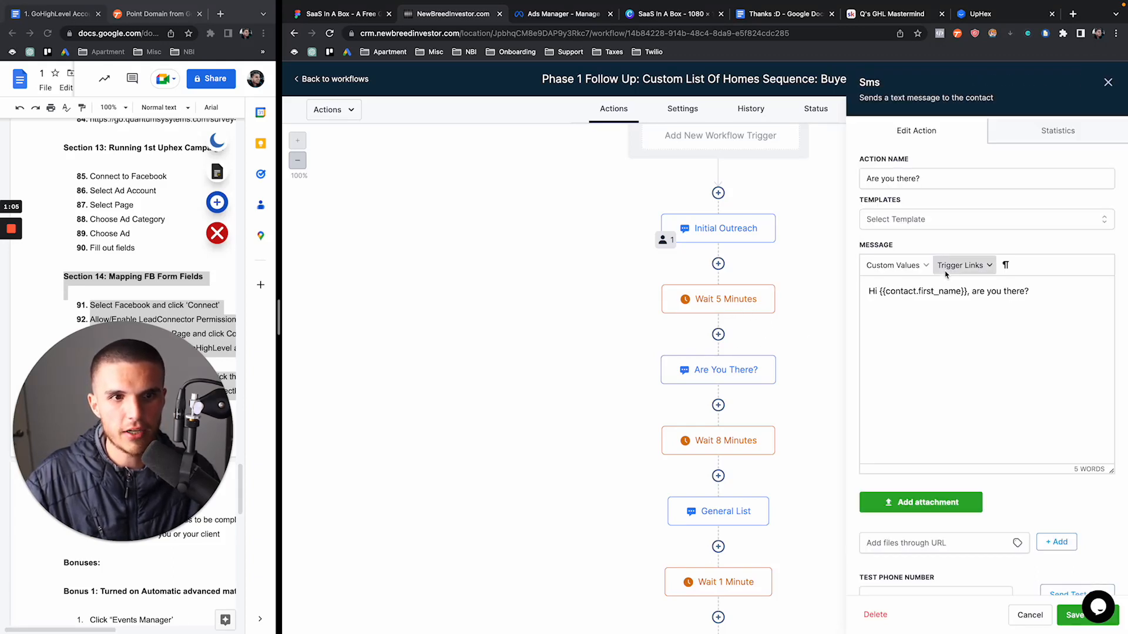
left_click(1108, 82)
left_click(743, 441)
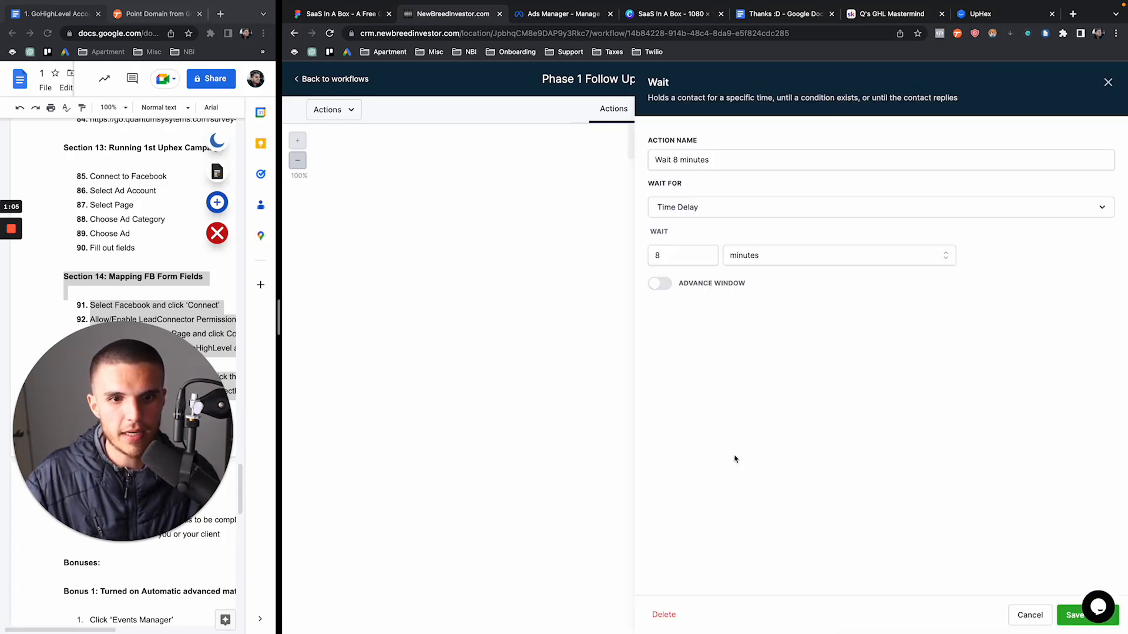
left_click(1108, 83)
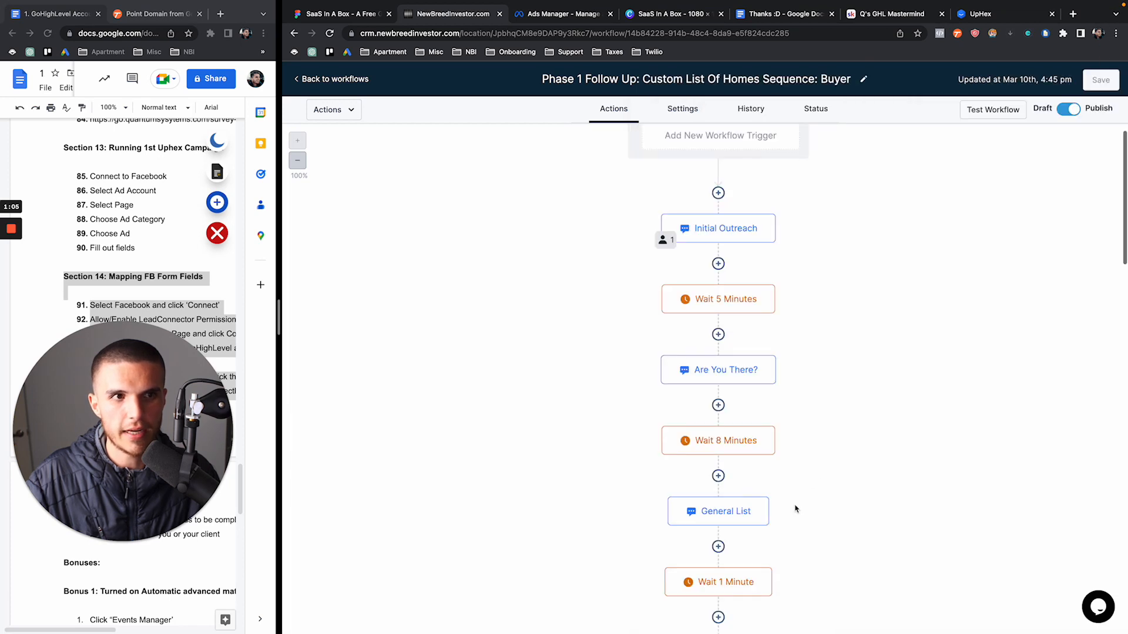
left_click(735, 512)
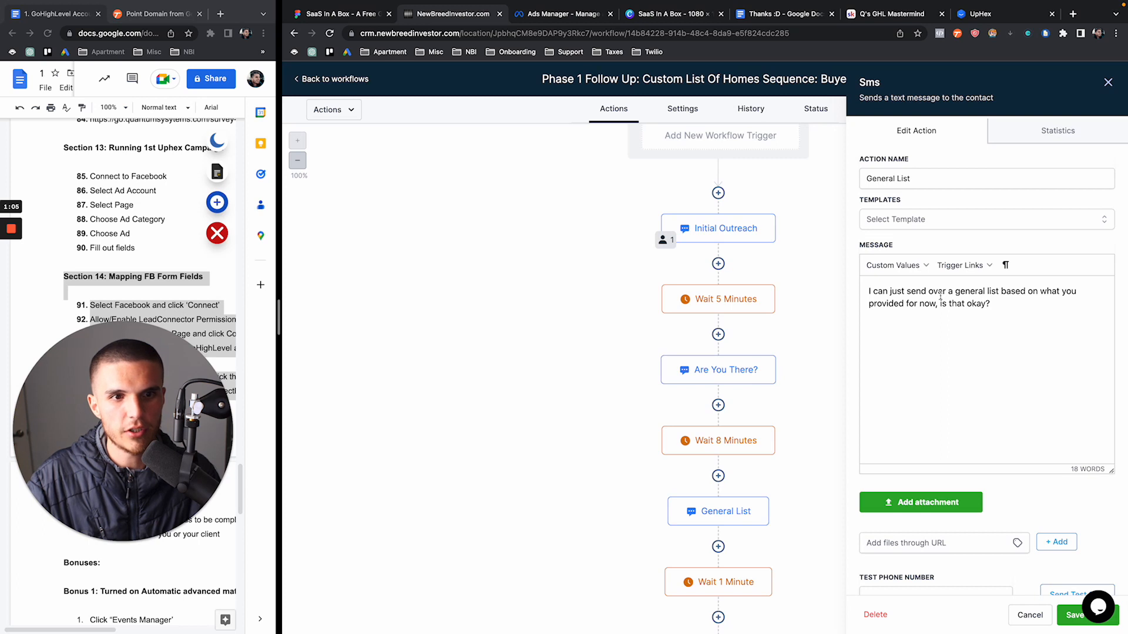
left_click(1107, 82)
scroll(907, 352, "down", 5)
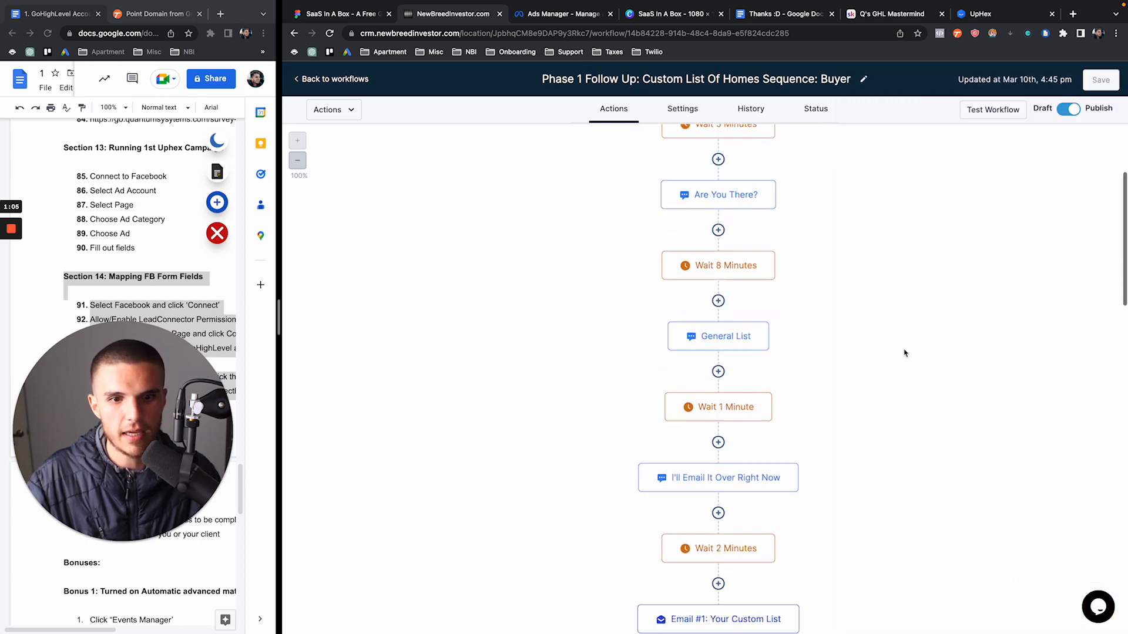
left_click(752, 275)
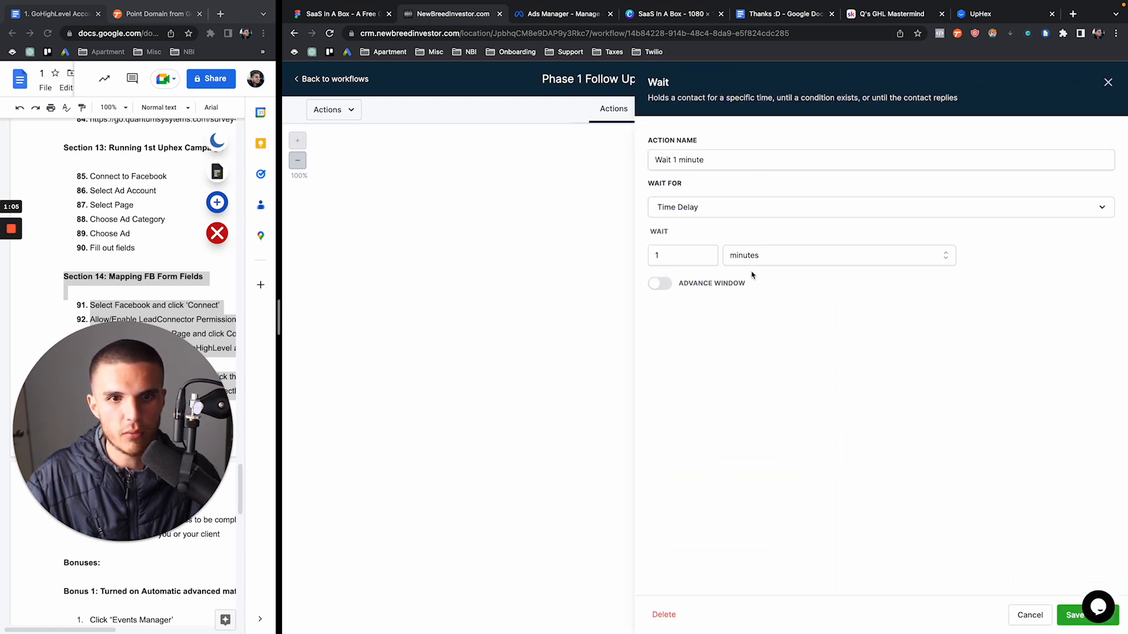
left_click(1108, 82)
left_click(714, 345)
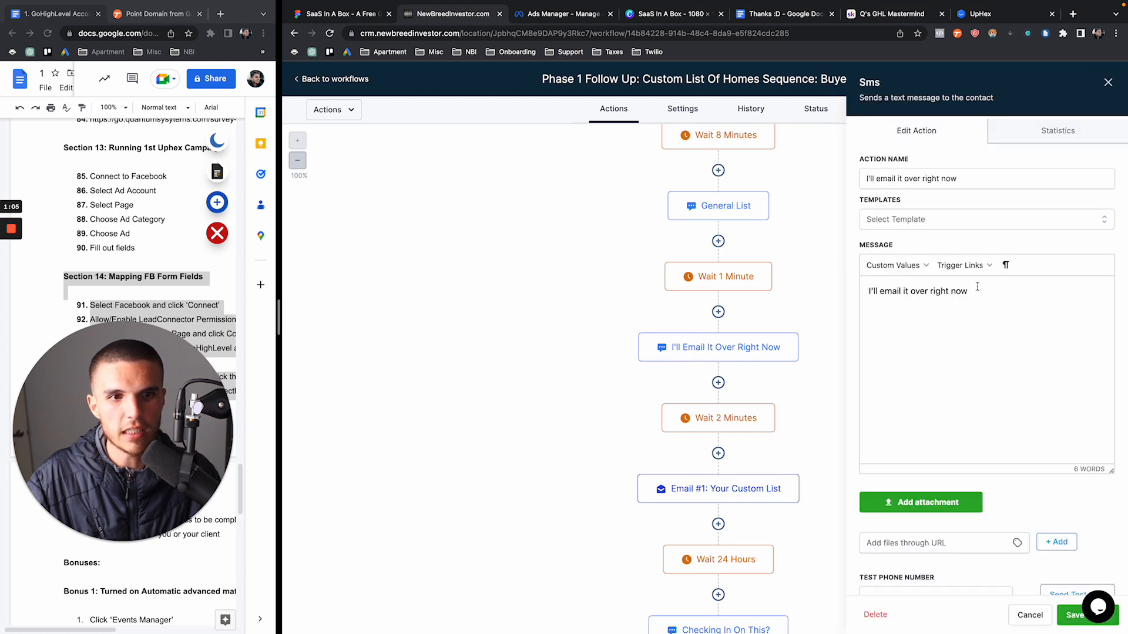
left_click_drag(978, 286, 809, 292)
Inspect the Email #1: Your Custom List step and its template list without changing anything
left_click(1108, 82)
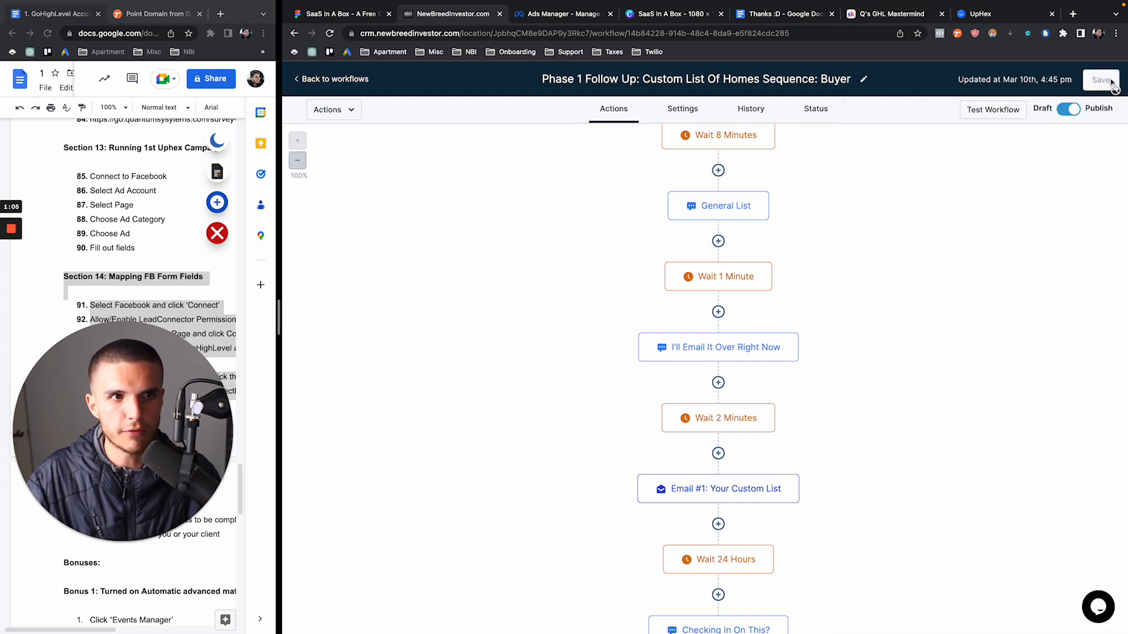
scroll(910, 278, "down", 1)
scroll(910, 278, "down", 3)
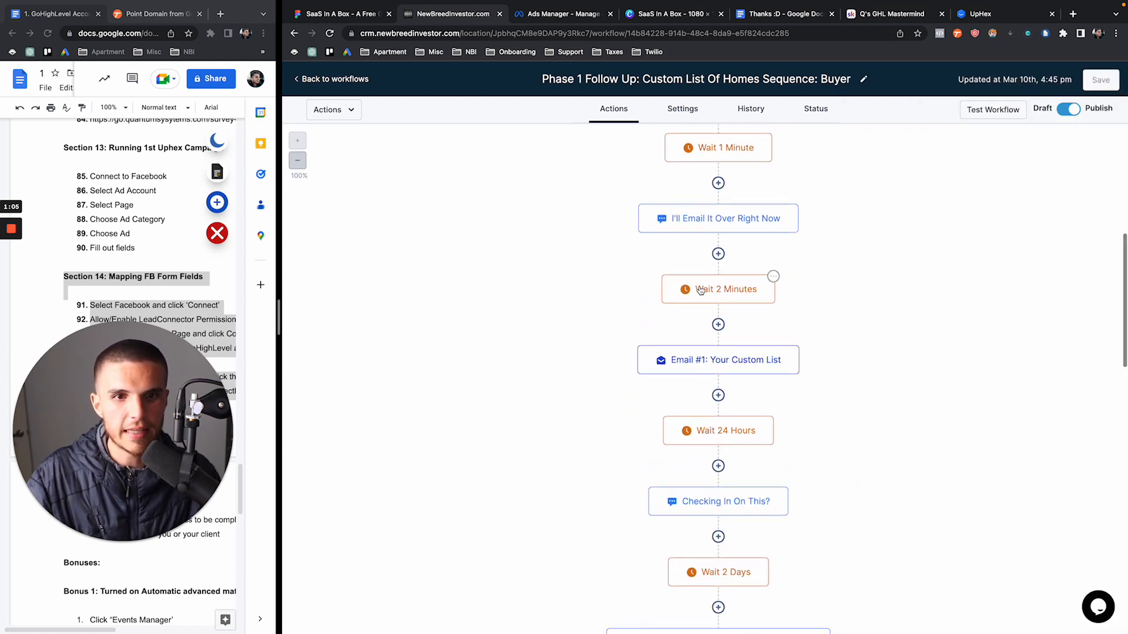
left_click(700, 360)
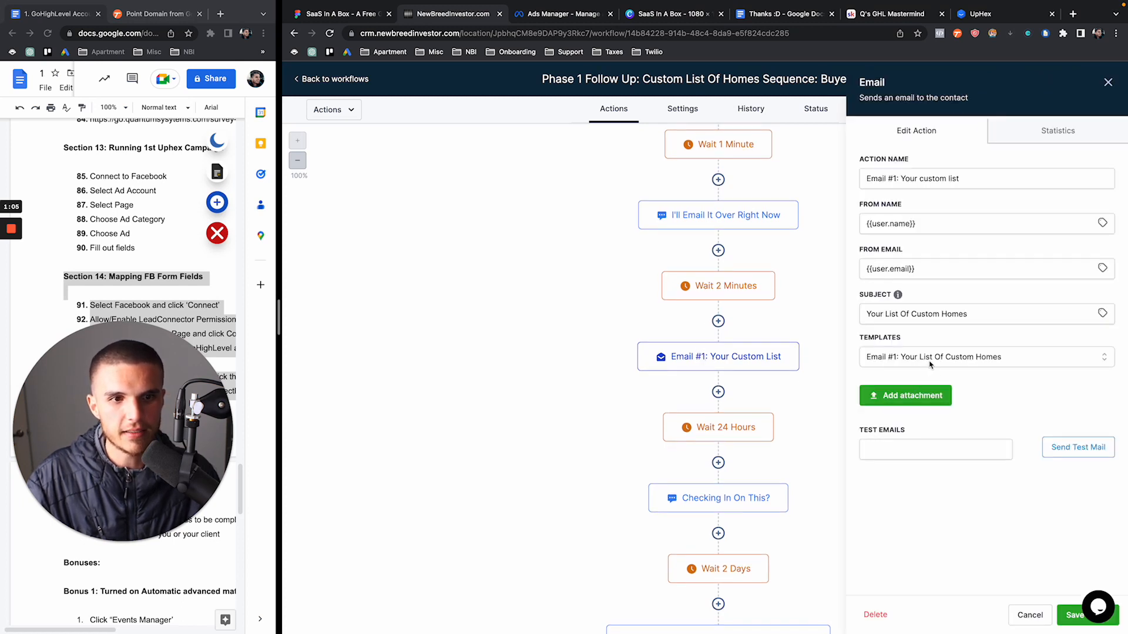
left_click(930, 364)
left_click(930, 363)
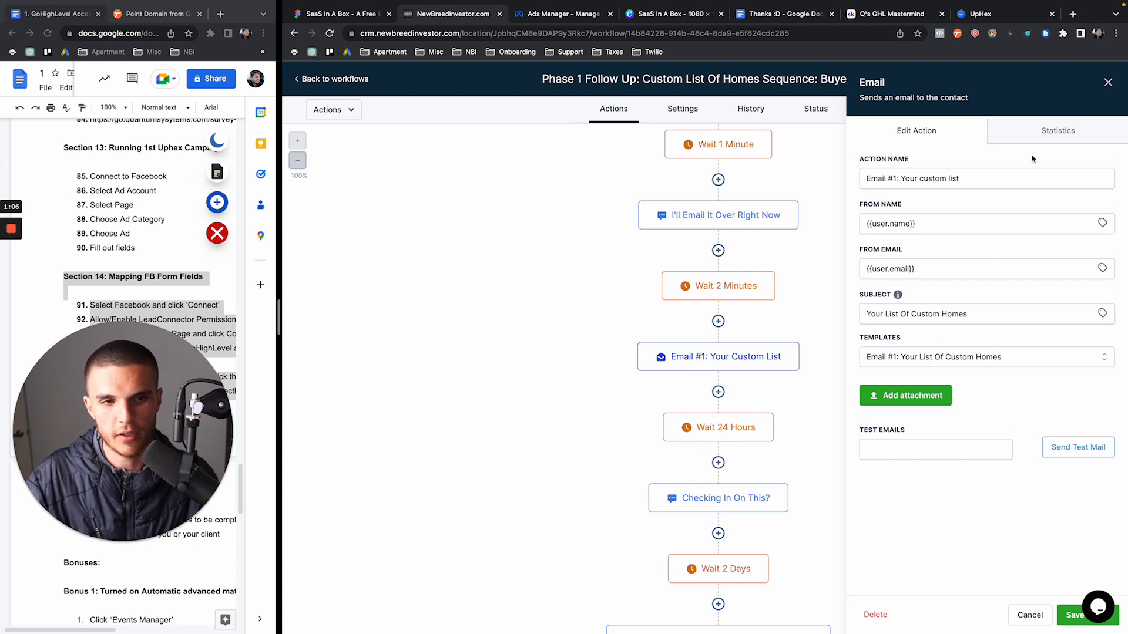
left_click(1108, 82)
Scroll to the sequence end and check the Remove From Workflow and Add To Phase 2 steps
scroll(840, 262, "down", 2)
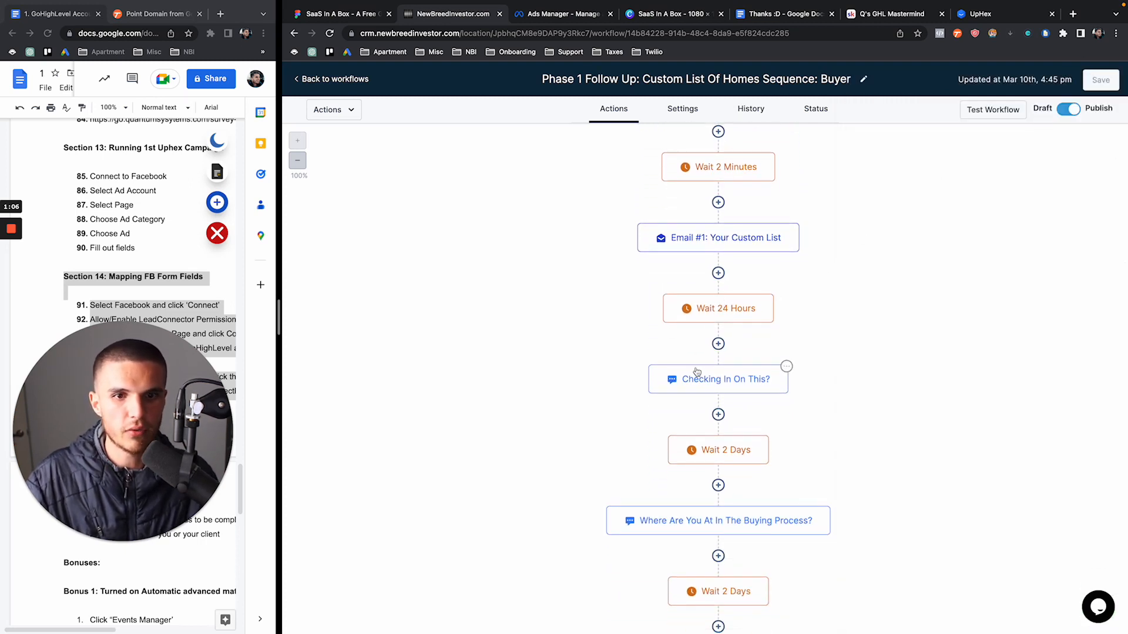
scroll(699, 376, "down", 2)
scroll(702, 380, "down", 8)
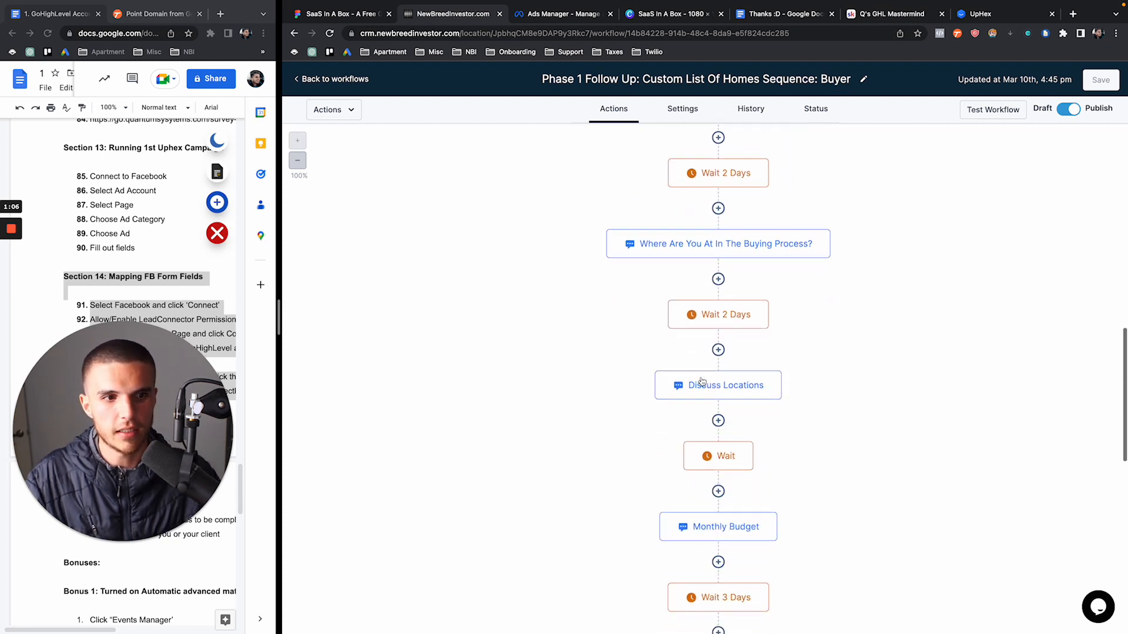
scroll(702, 382, "down", 8)
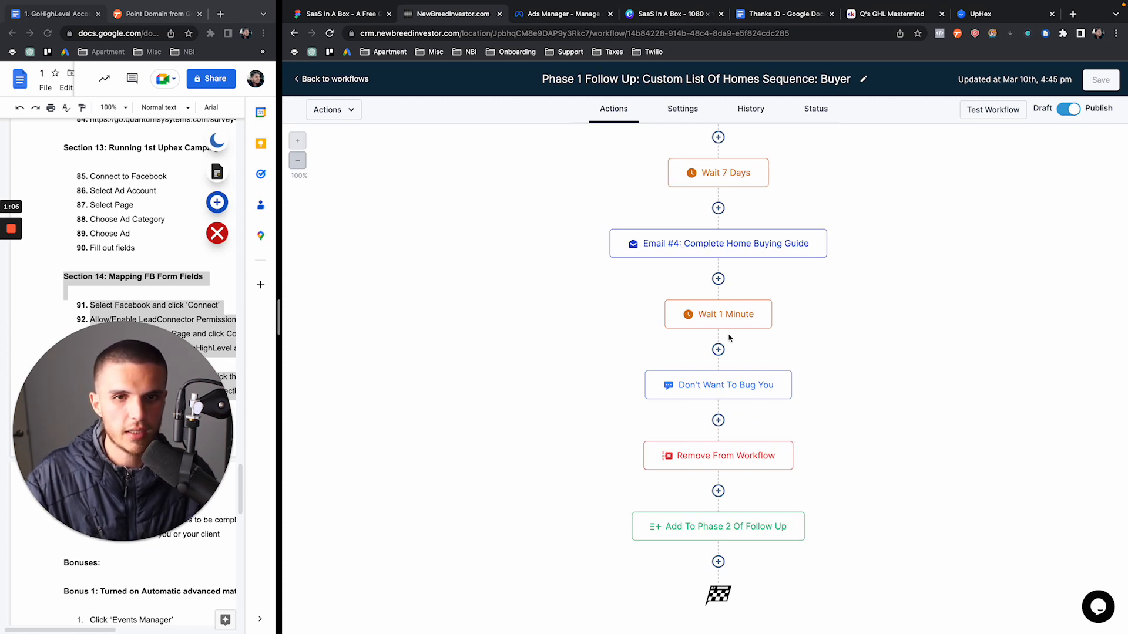
left_click(680, 467)
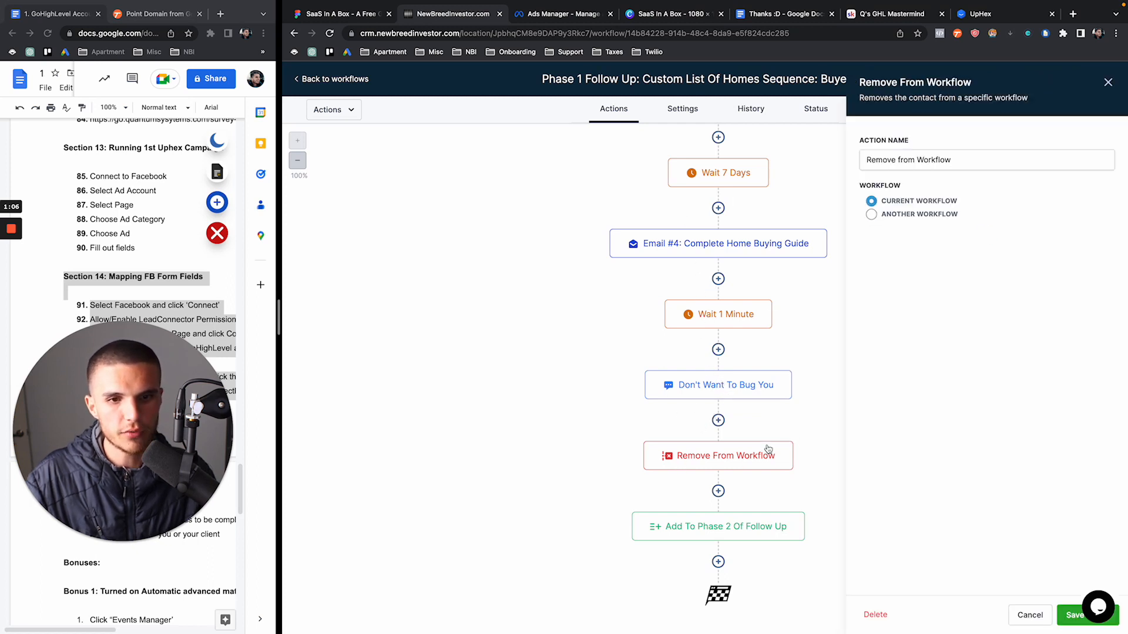
left_click(1107, 83)
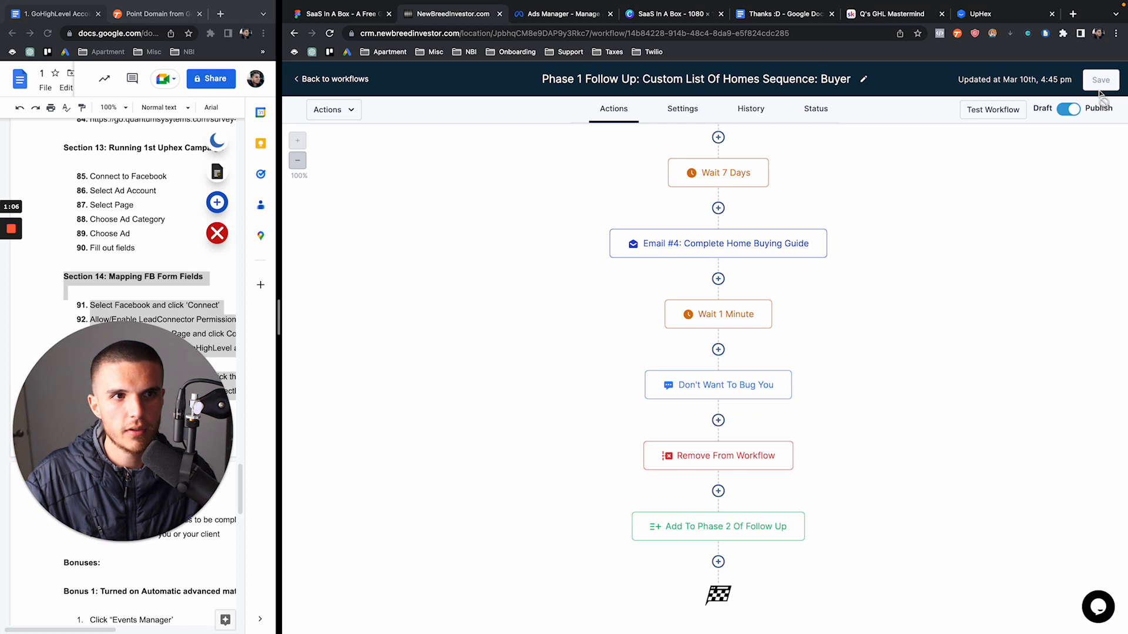
left_click(712, 539)
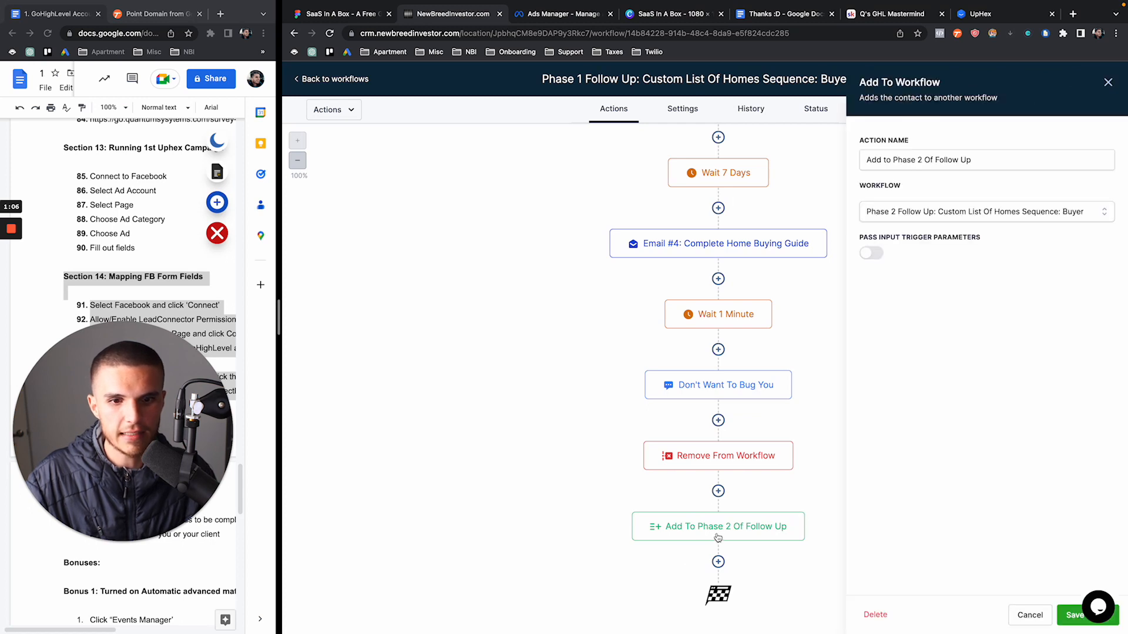
left_click(345, 79)
Open the Phase 2 Follow Up workflow and review its Circle Back and Taken Care Of messages
left_click(568, 327)
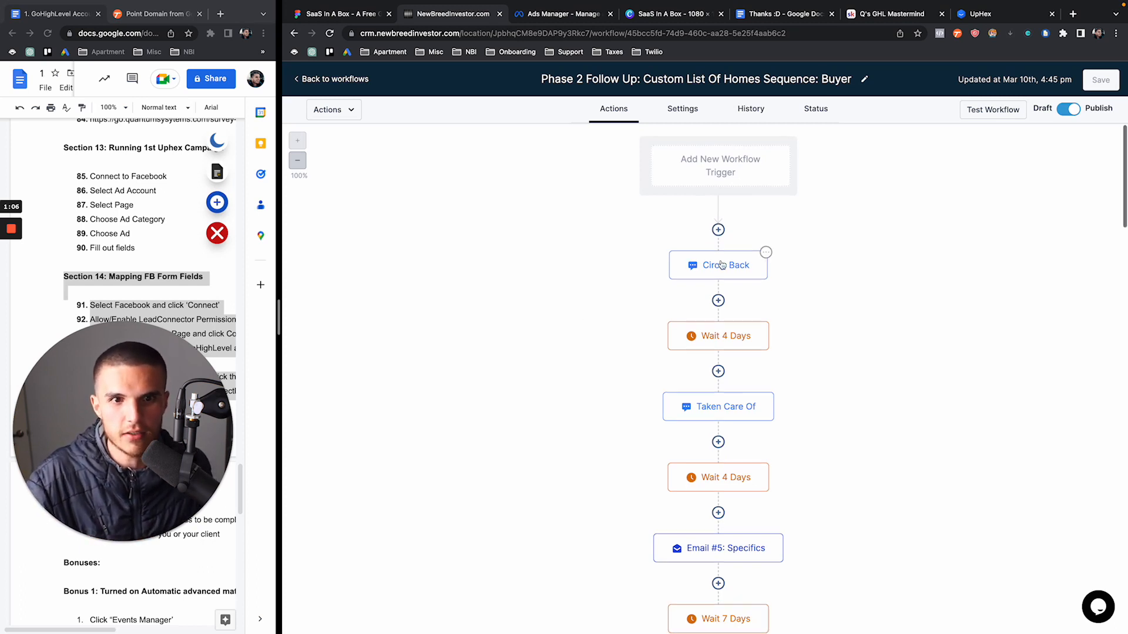
scroll(717, 264, "down", 3)
scroll(717, 265, "up", 3)
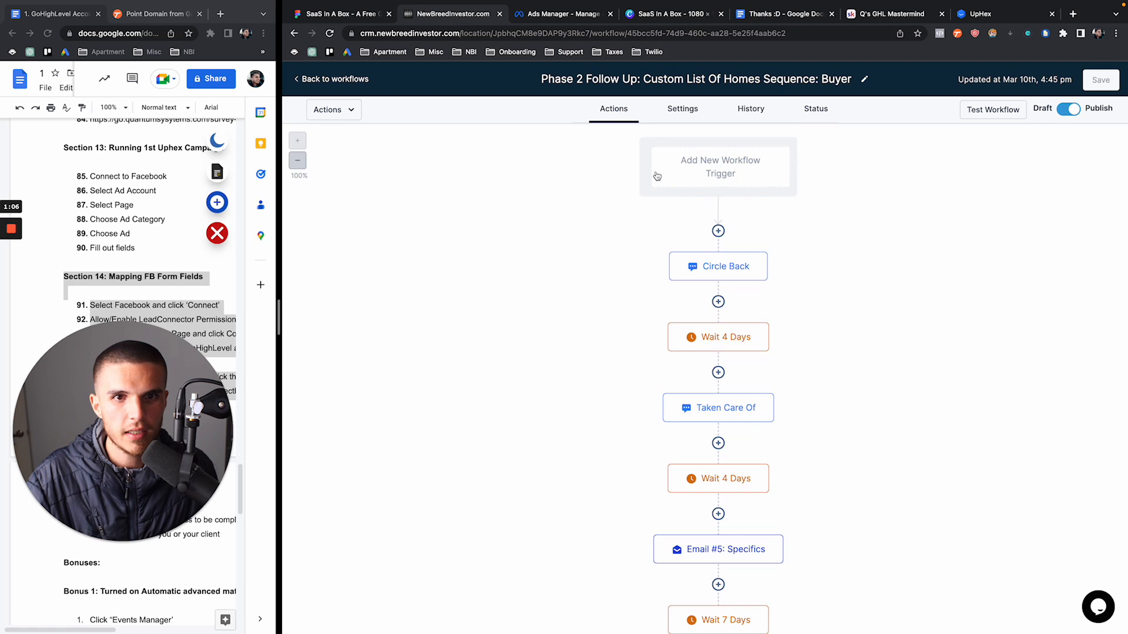
left_click(716, 266)
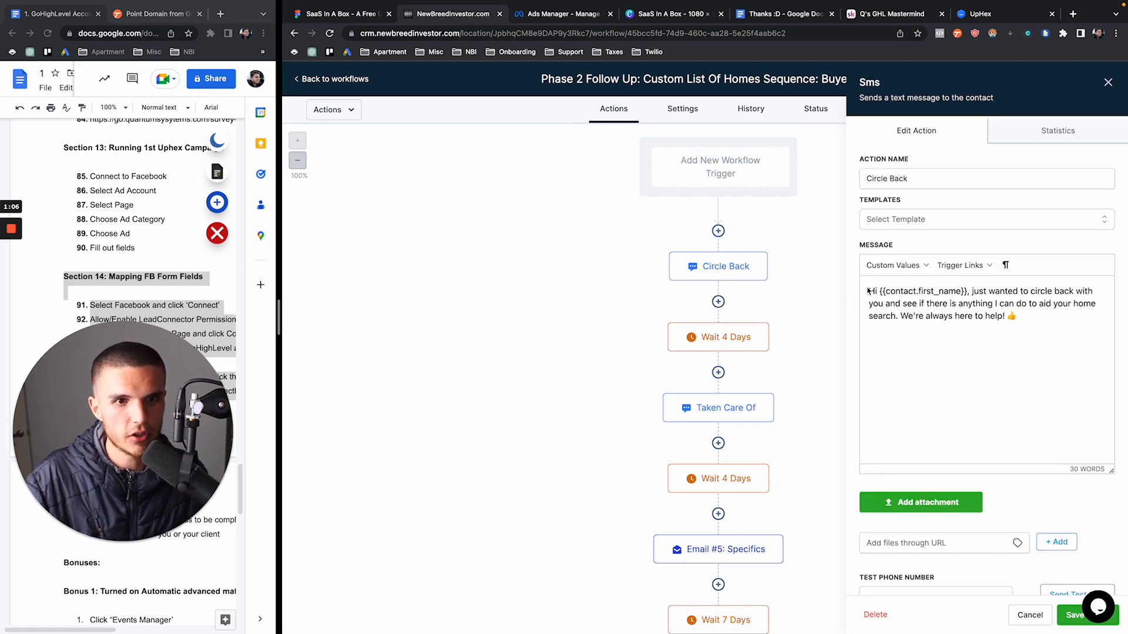
left_click(1108, 82)
left_click(754, 405)
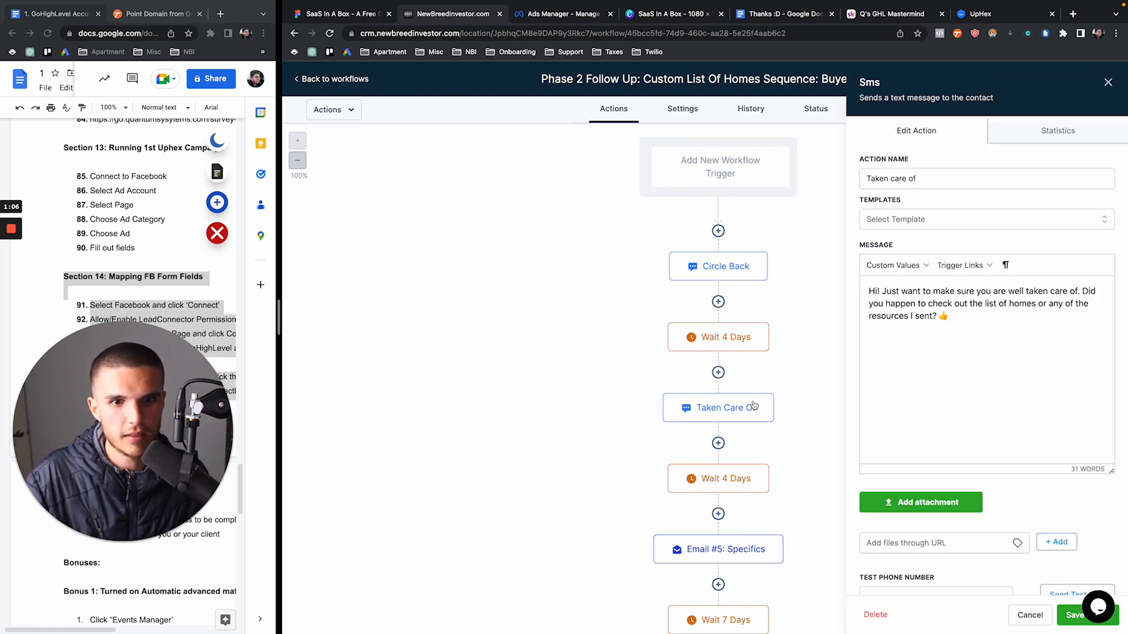
left_click(1107, 82)
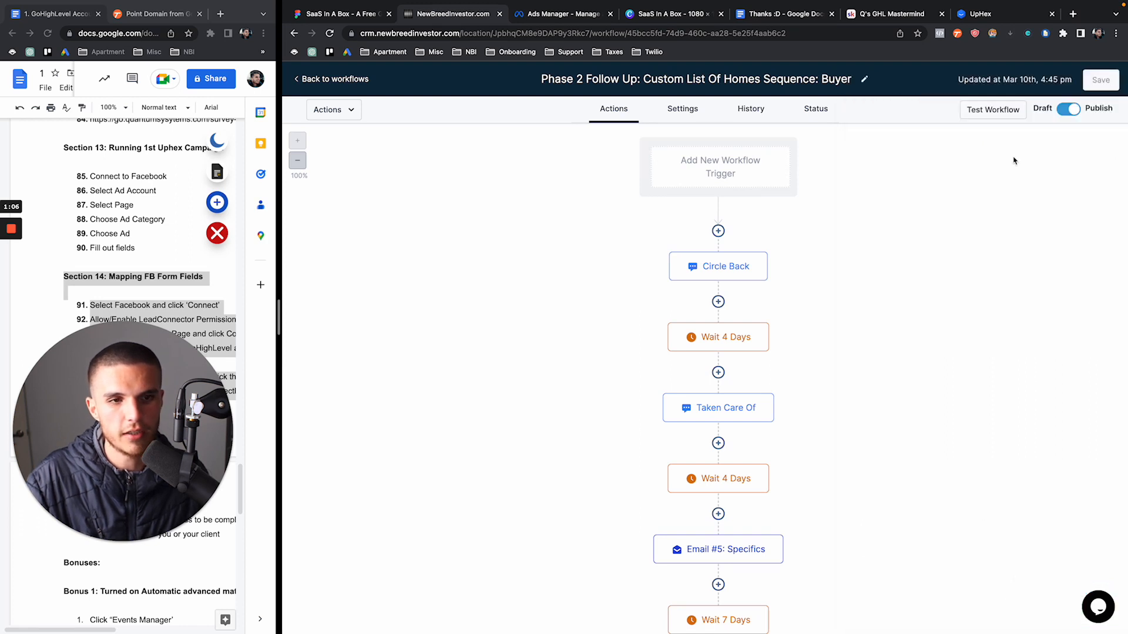
Confirm Phase 2's final Add To Workflow step enrolls contacts into the Phase 3 Follow Up workflow
scroll(876, 287, "down", 3)
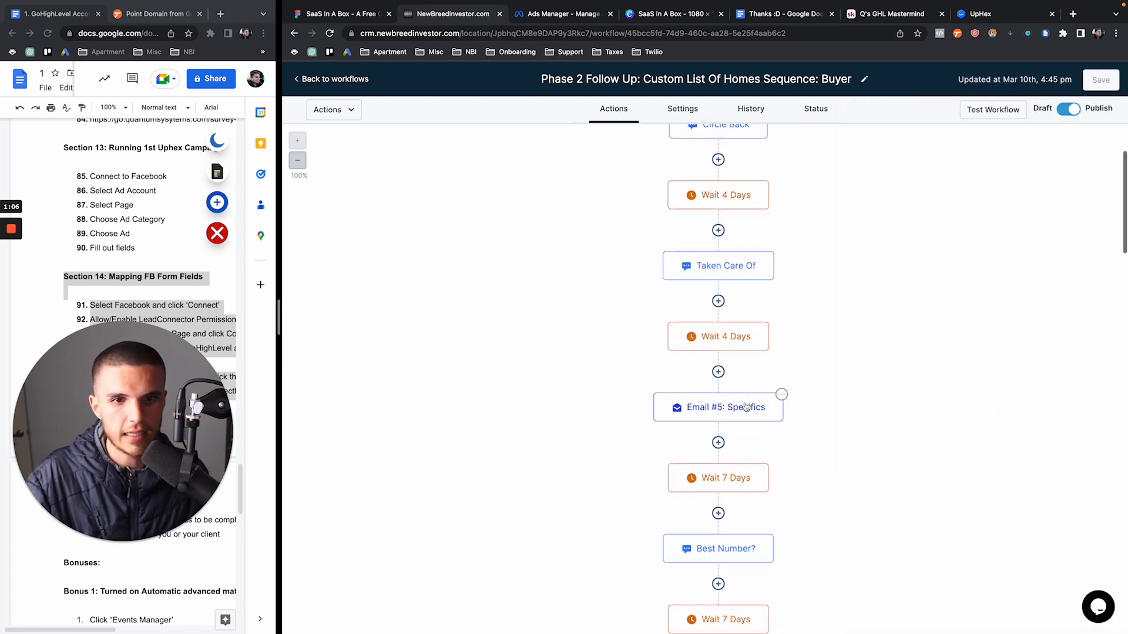
scroll(757, 403, "down", 10)
scroll(745, 402, "down", 20)
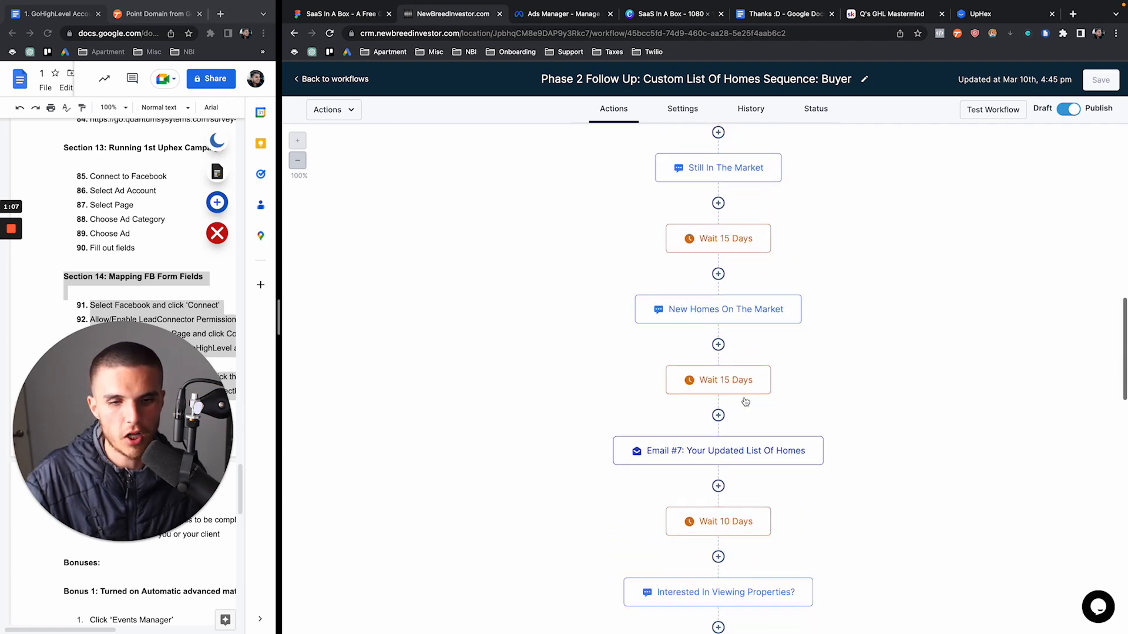
scroll(745, 402, "down", 9)
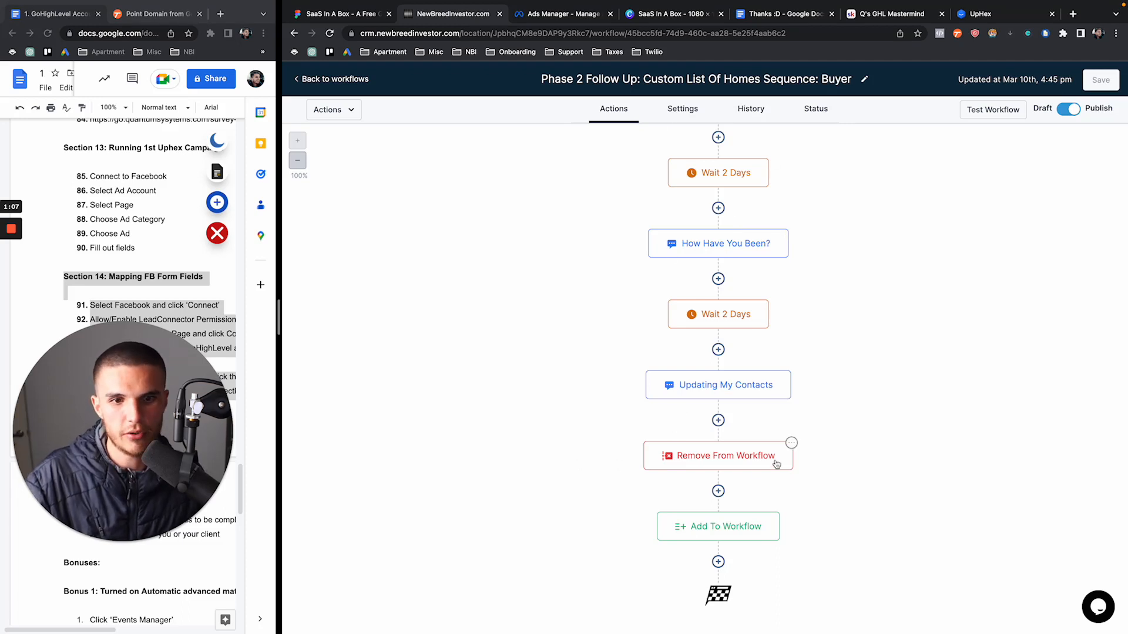
left_click(710, 535)
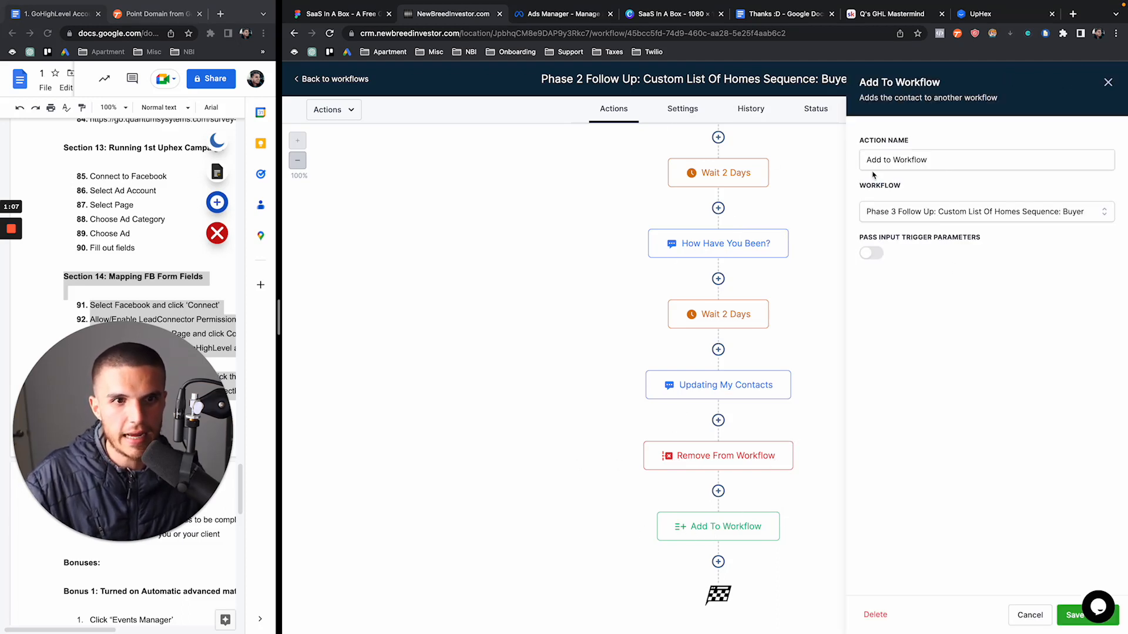
left_click(1106, 84)
Review Phase 3 Follow Up down to its final Remove From Workflow step, then return to the list
left_click(349, 80)
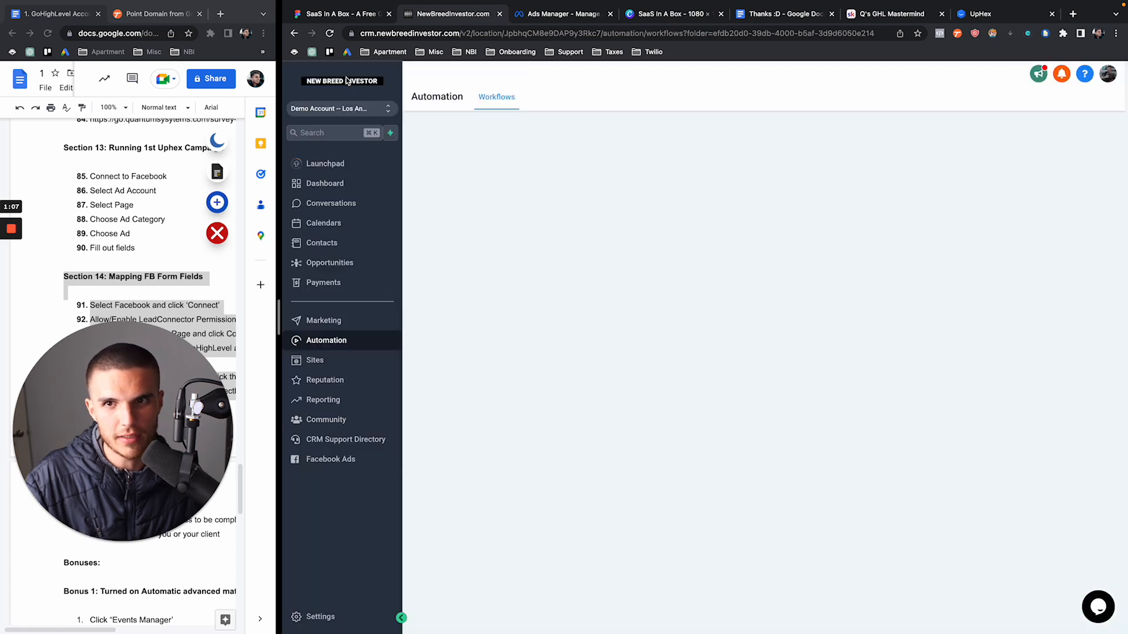
left_click(604, 400)
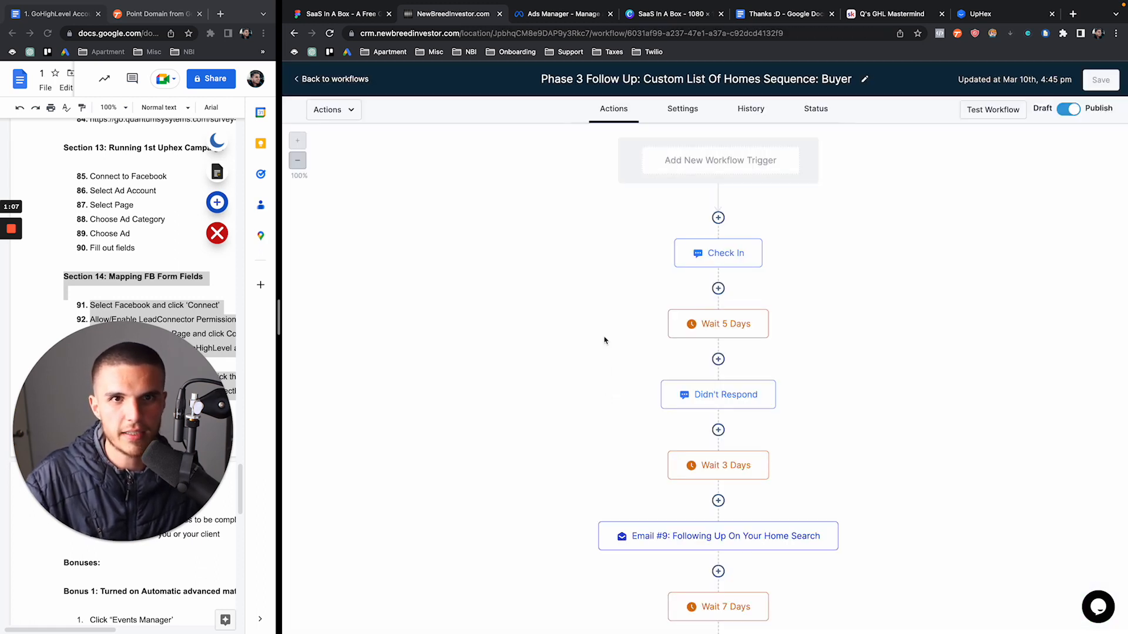
scroll(613, 333, "down", 2)
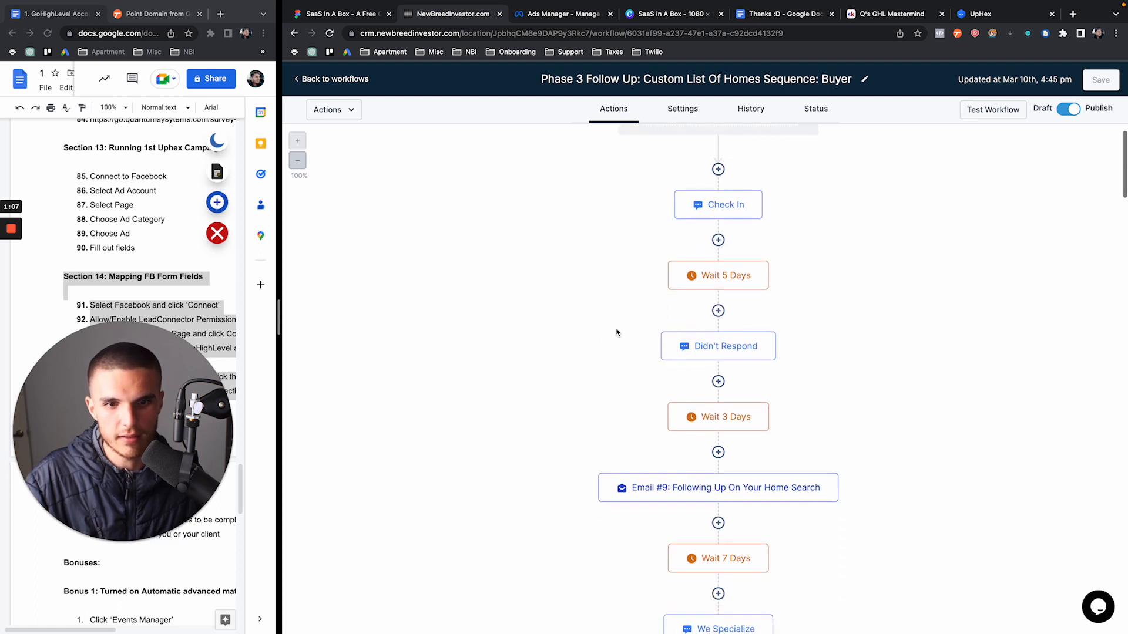
scroll(616, 332, "down", 4)
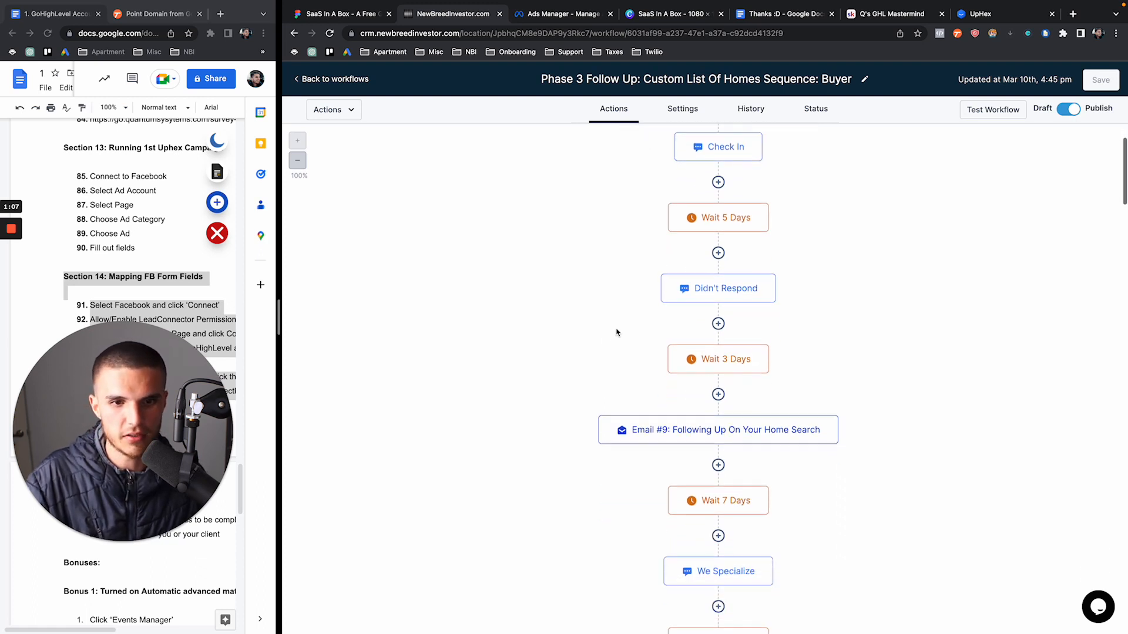
scroll(645, 242, "up", 3)
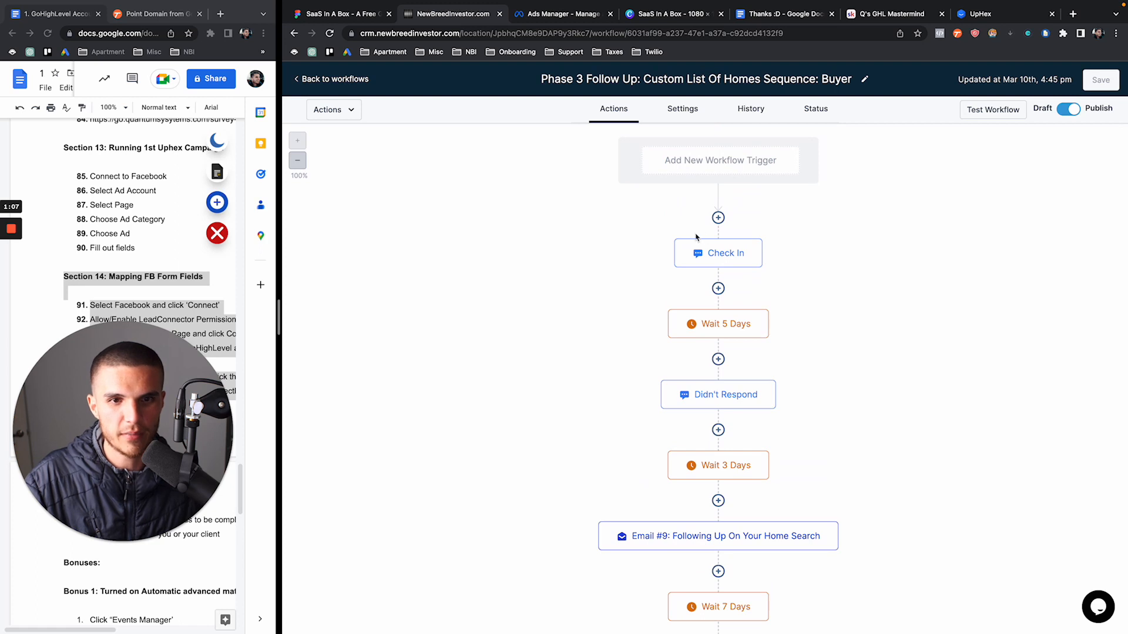
scroll(645, 279, "down", 18)
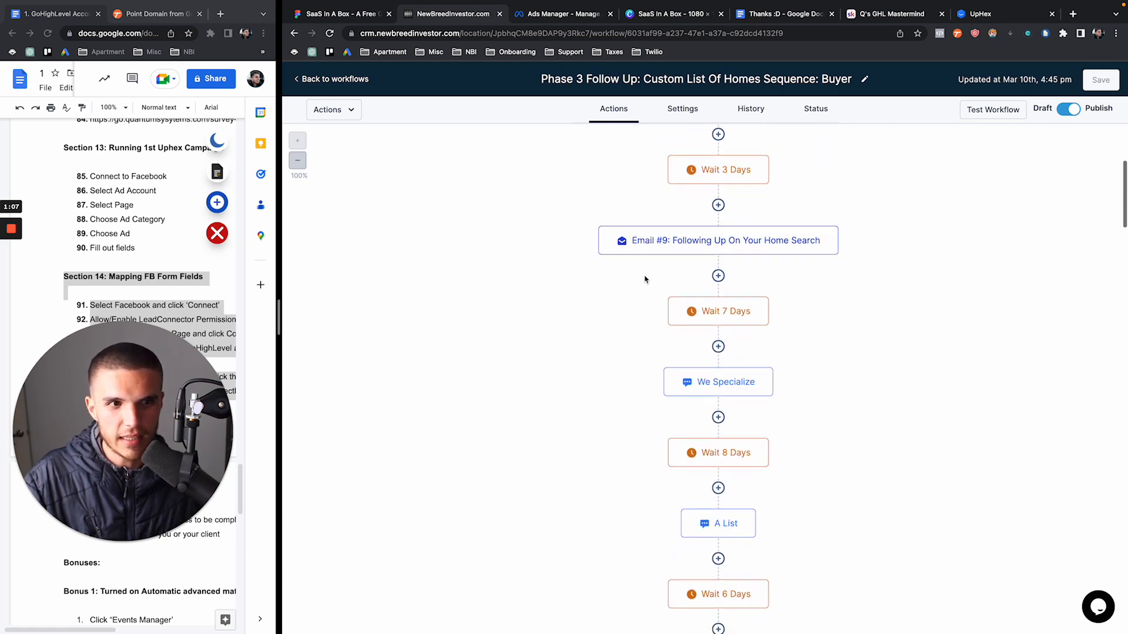
scroll(645, 280, "down", 20)
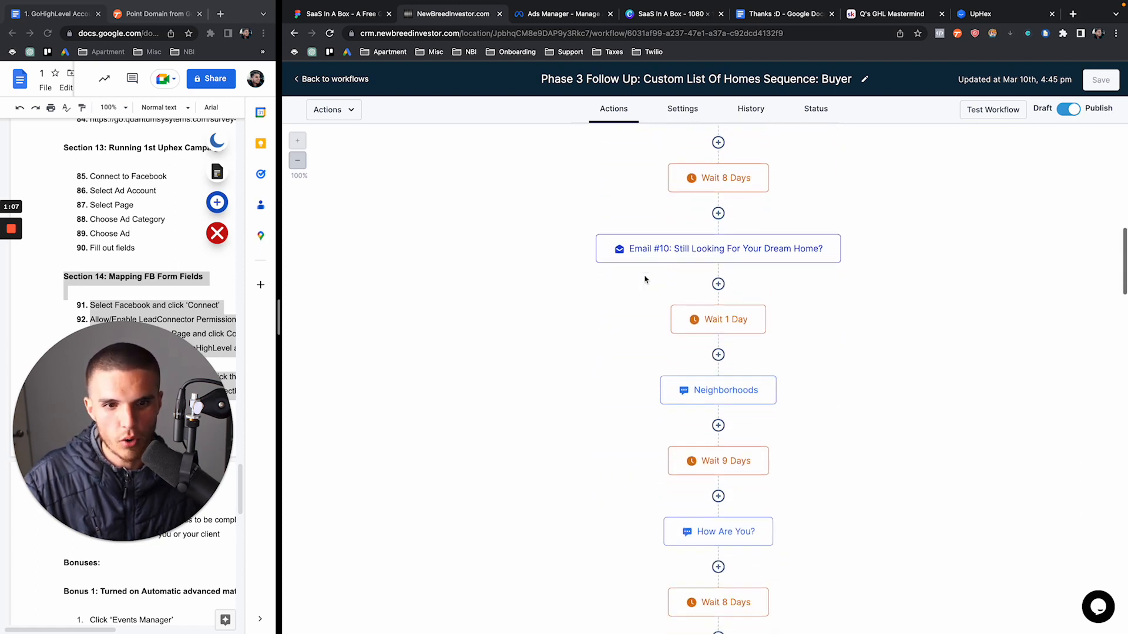
scroll(645, 279, "down", 20)
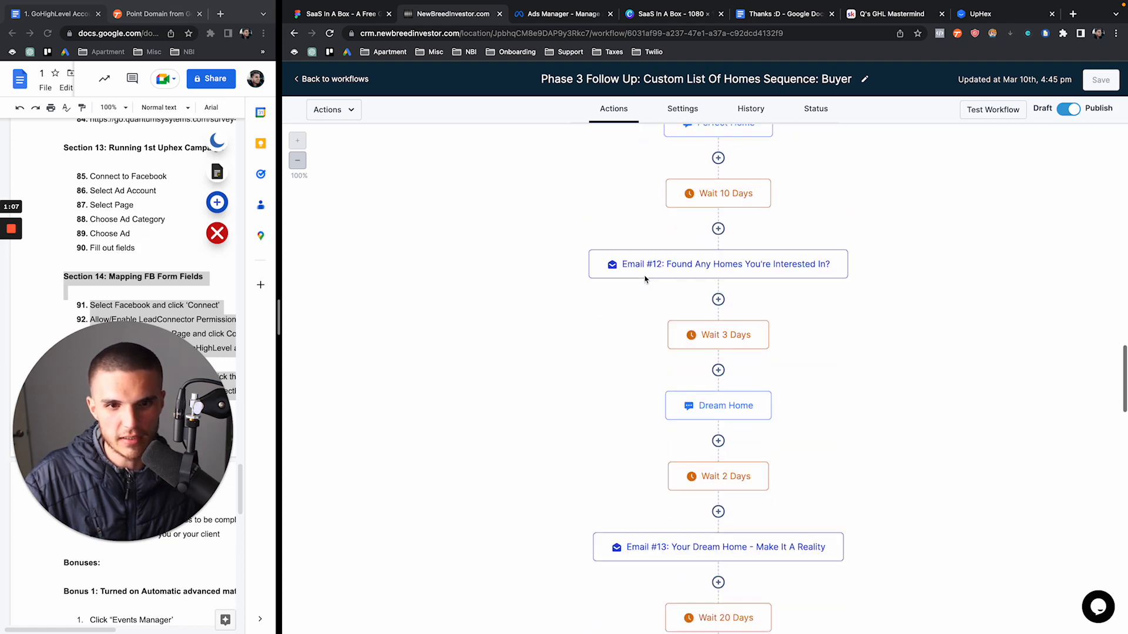
scroll(644, 280, "down", 20)
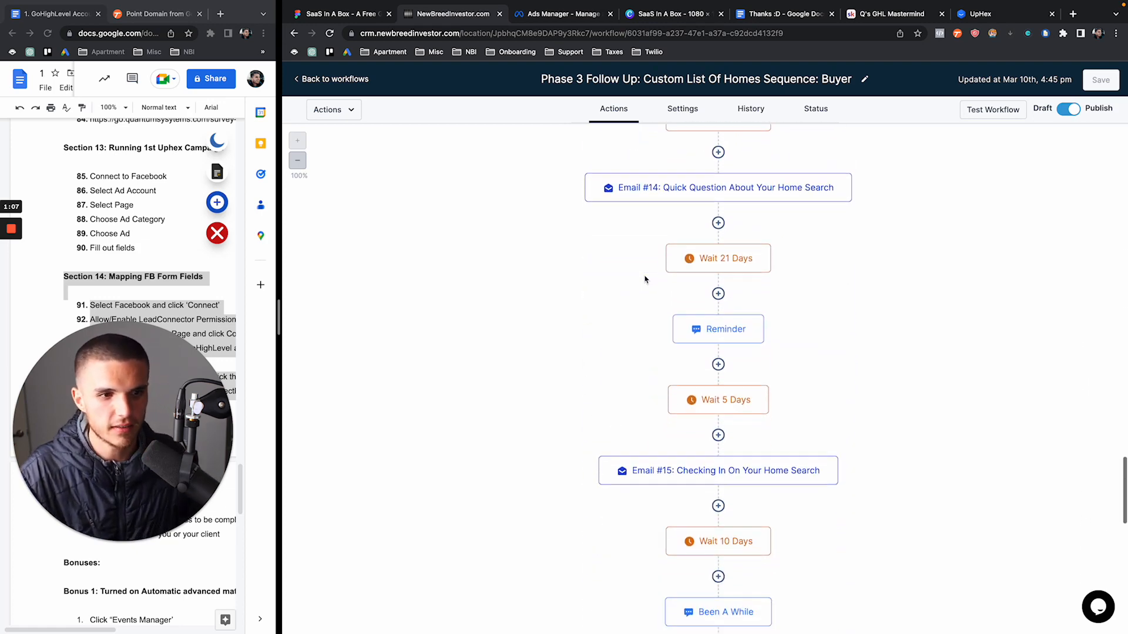
scroll(645, 279, "down", 20)
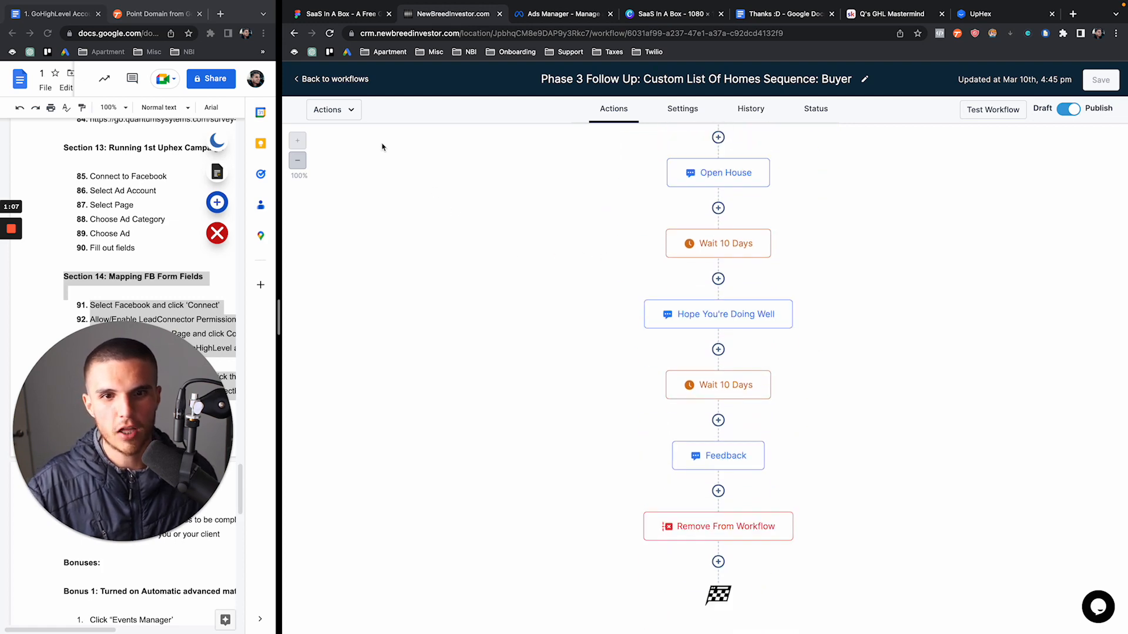
left_click(342, 80)
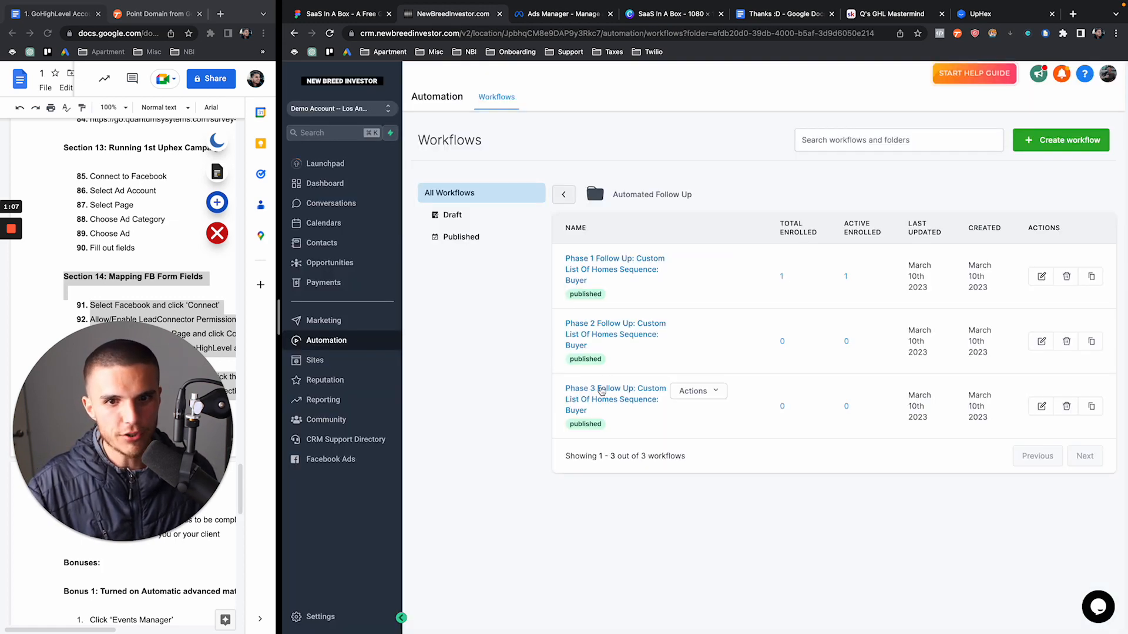
Reopen the Phase 3 Follow Up workflow and scroll to its last step
left_click(615, 389)
scroll(720, 427, "down", 10)
scroll(720, 427, "down", 12)
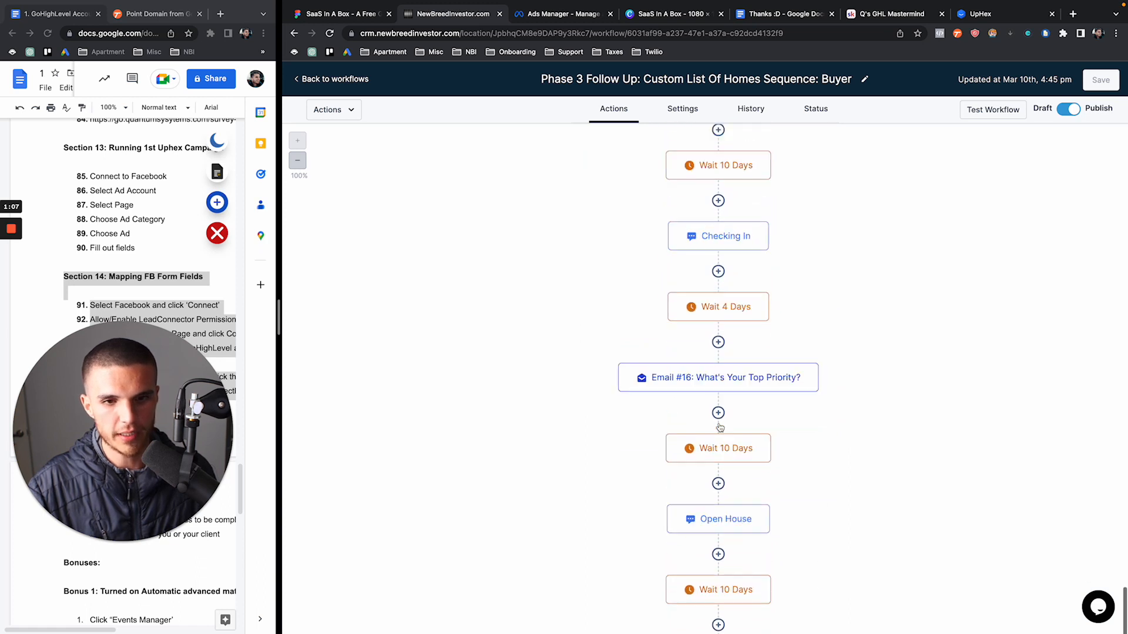
Try an Add To Workflow action searching 'phase 2' at the end, then discard it unsaved
left_click(718, 562)
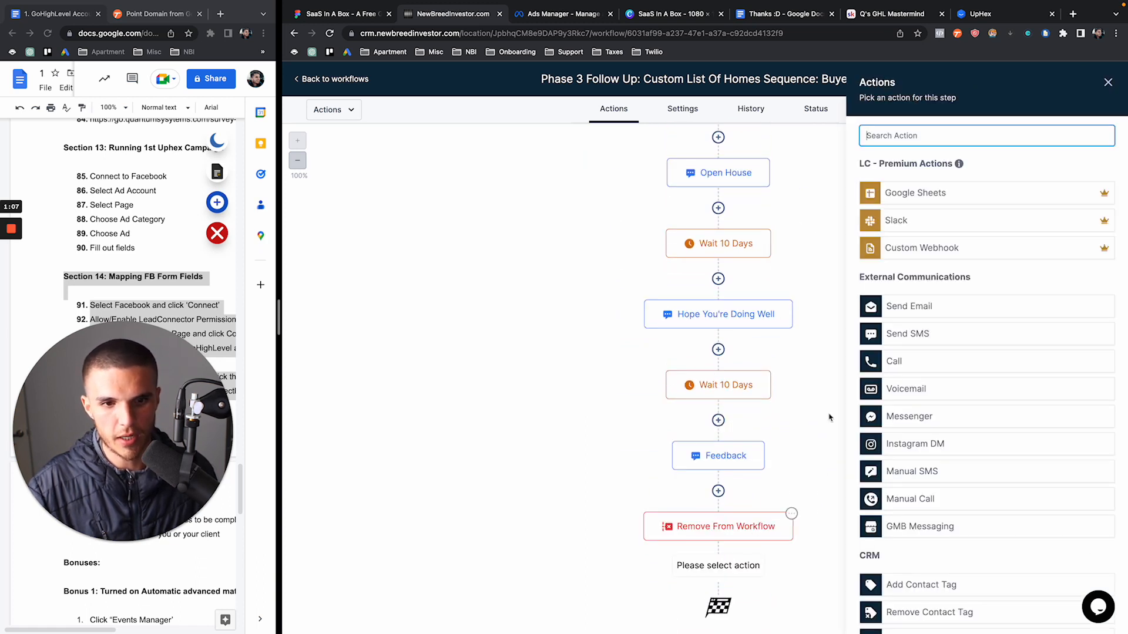
type("add")
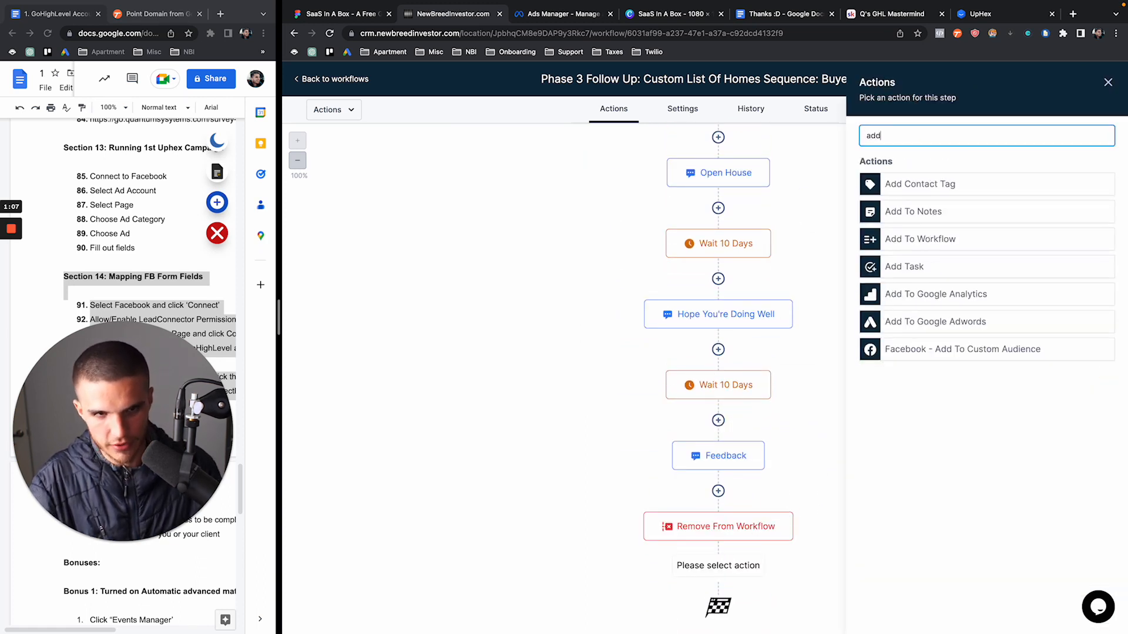
left_click(914, 240)
left_click(912, 214)
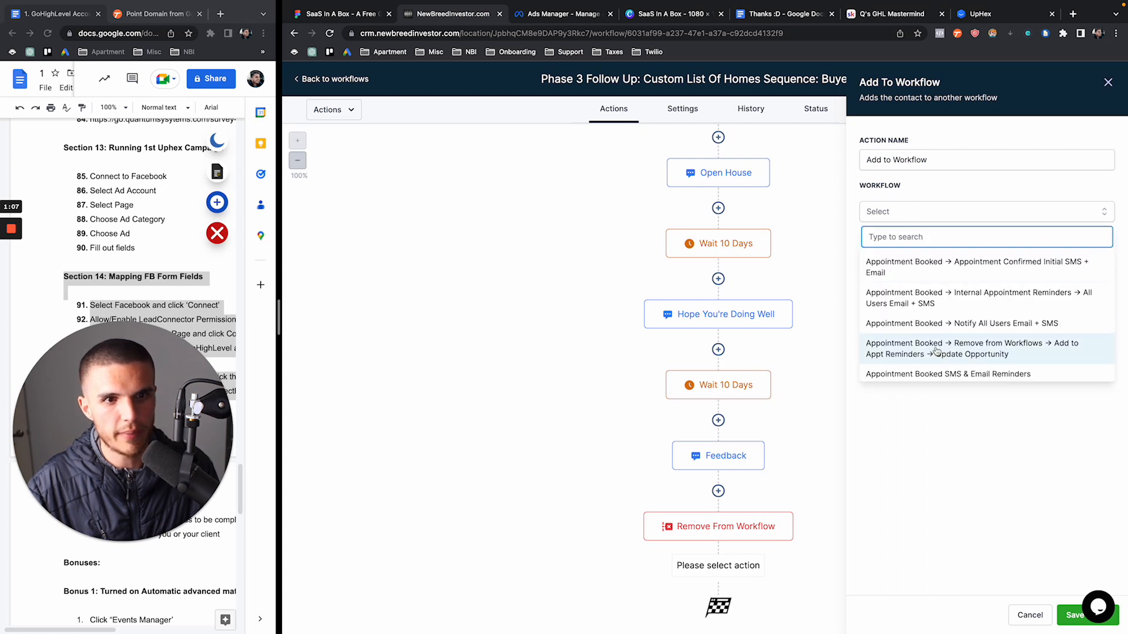
type("phase 2")
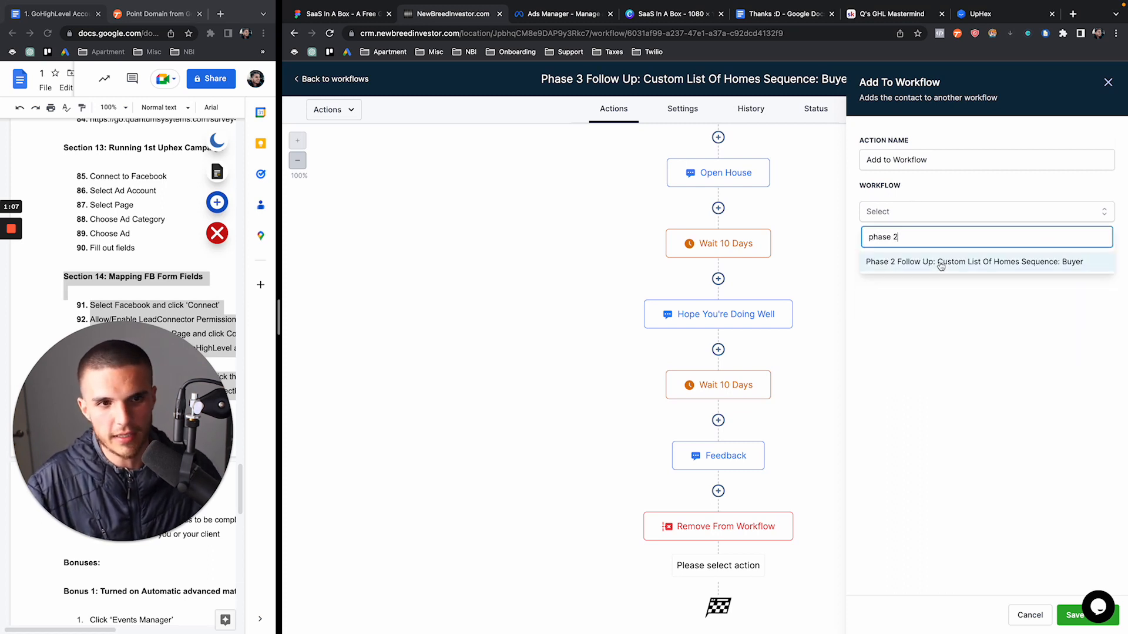
left_click_drag(926, 238, 869, 238)
key("BackSpace")
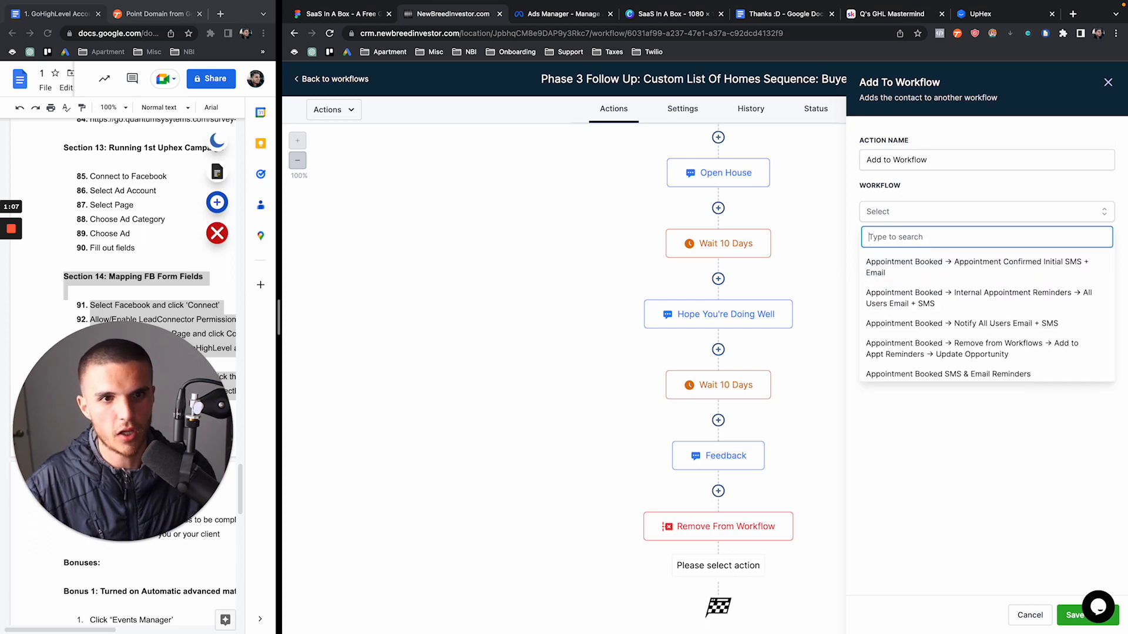
left_click(1109, 81)
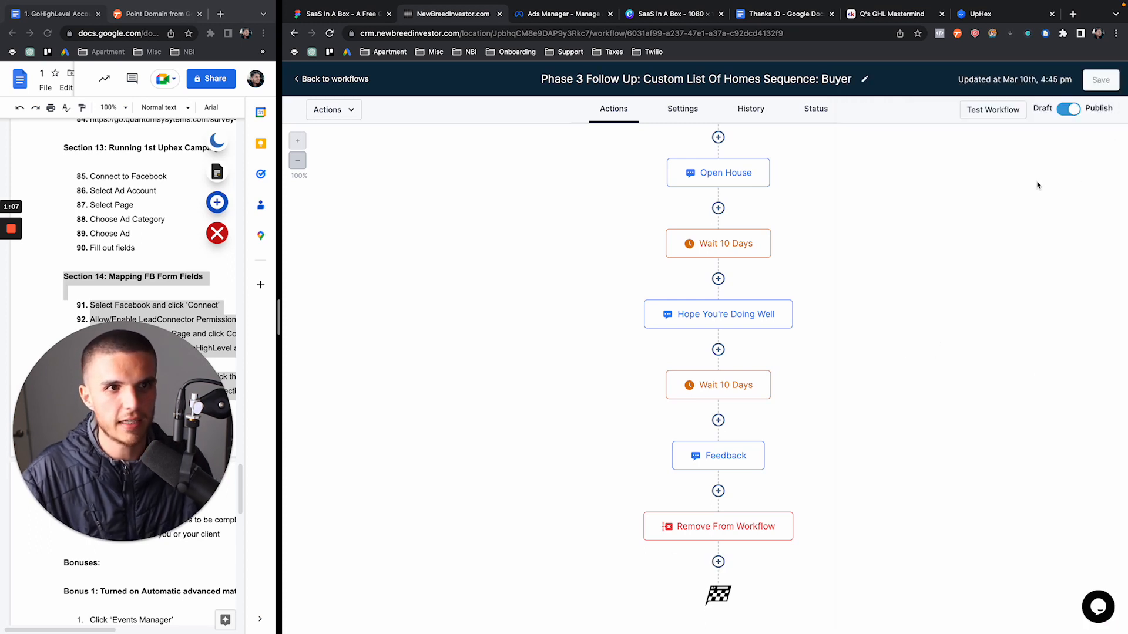
In the Triggers folder, inspect the Appointment Booked workflow's Create Or Update Opportunity step
left_click(346, 80)
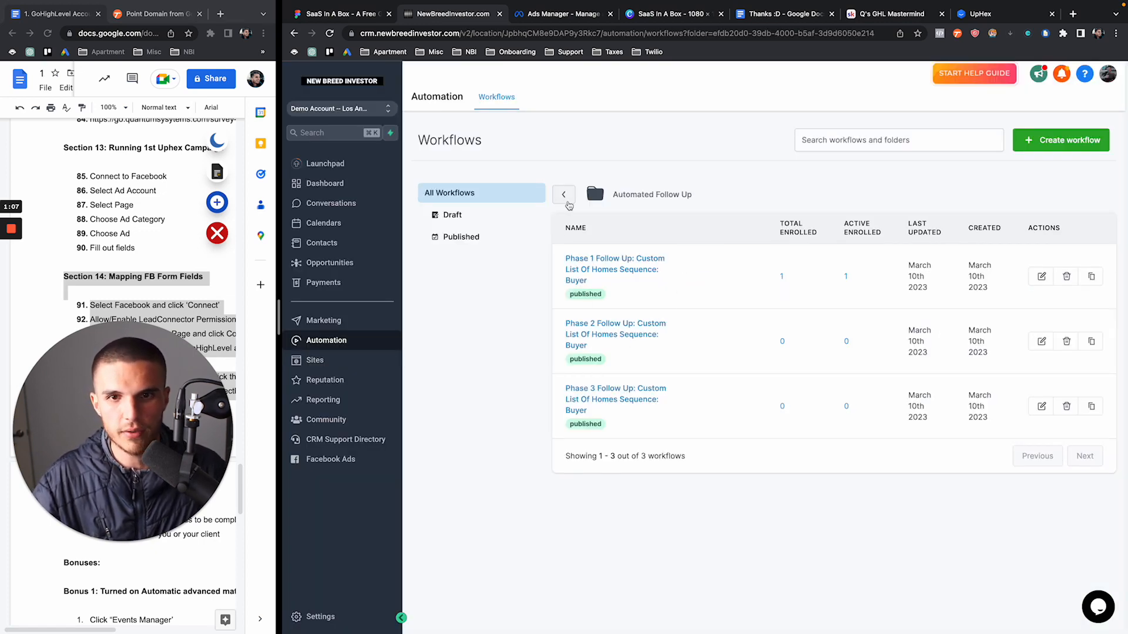
left_click(563, 194)
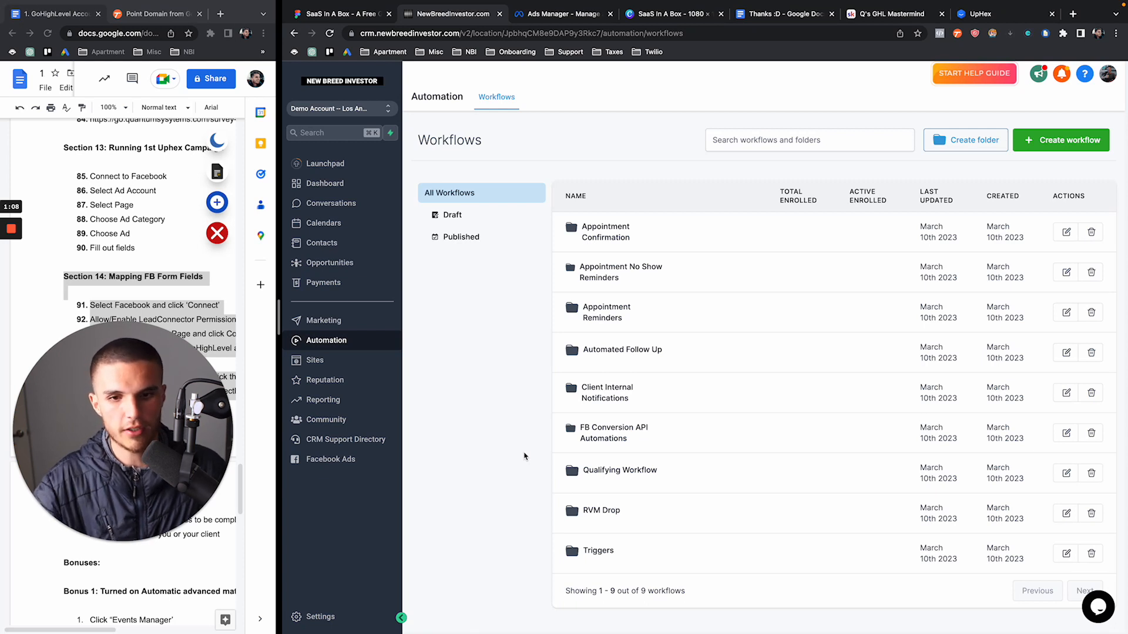
left_click(599, 552)
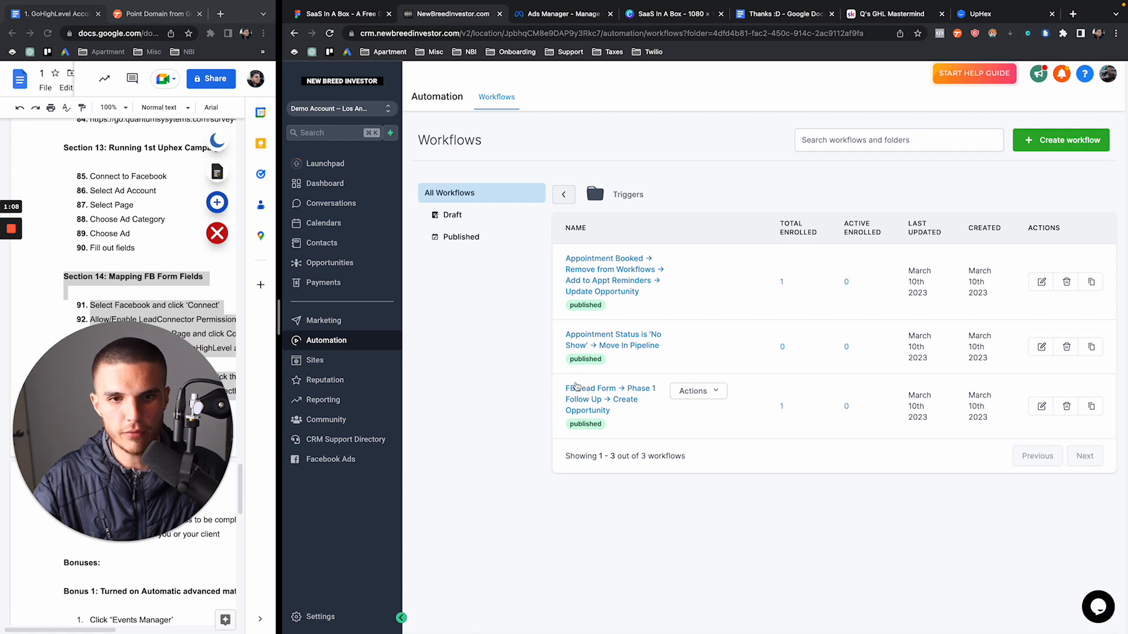
left_click(592, 285)
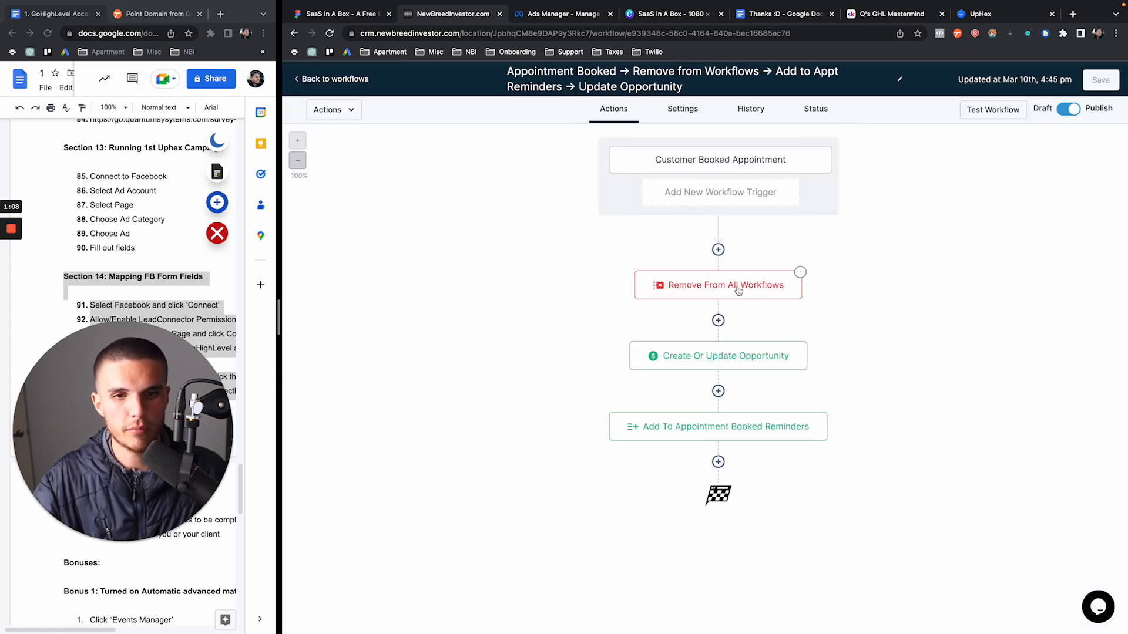
left_click(697, 358)
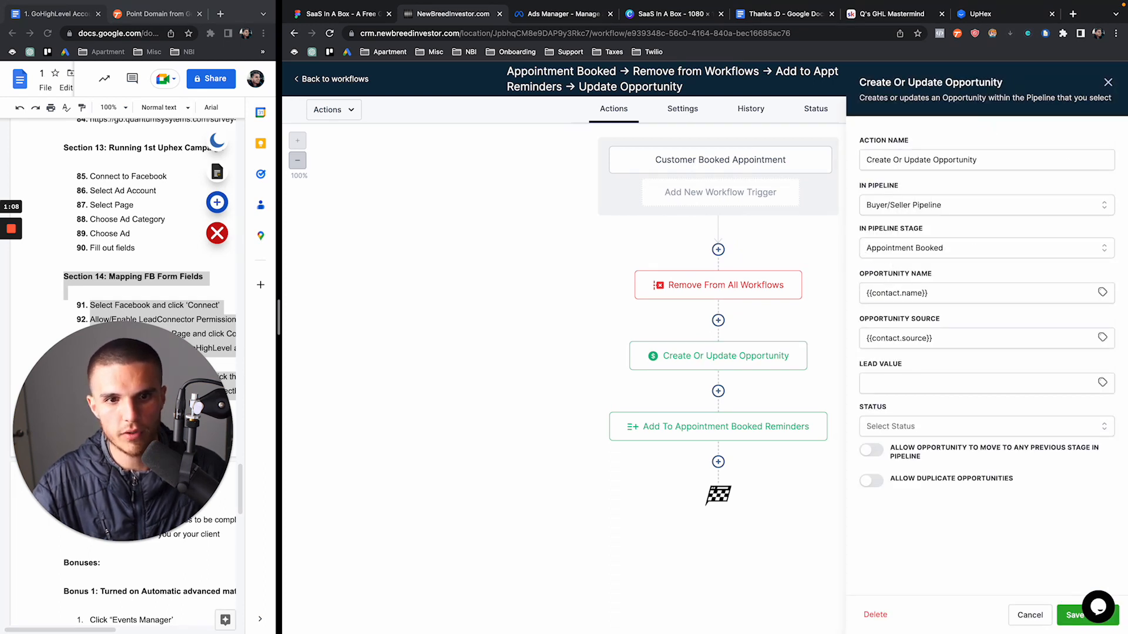
left_click(1108, 83)
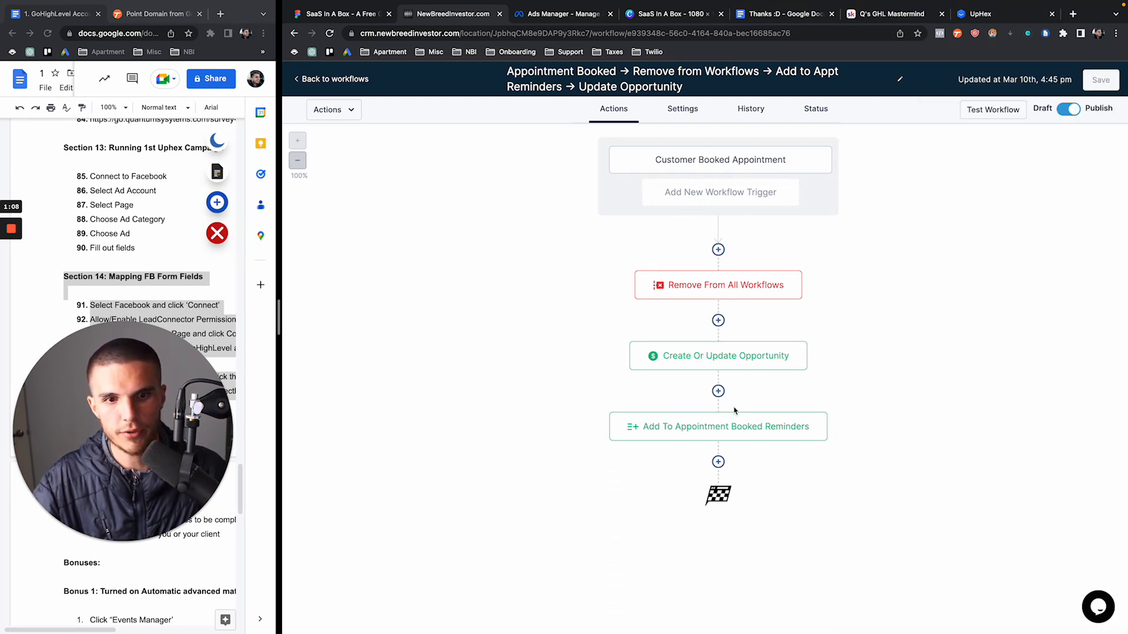
Open the workflow inside the Appointment Confirmation folder for editing
left_click(336, 81)
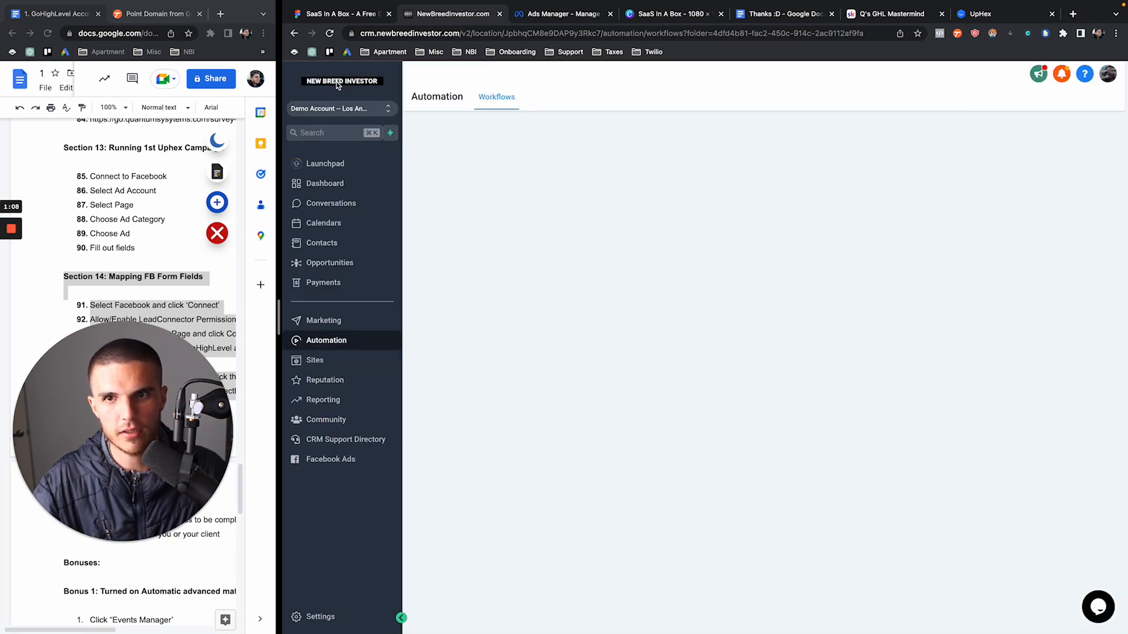
left_click(563, 194)
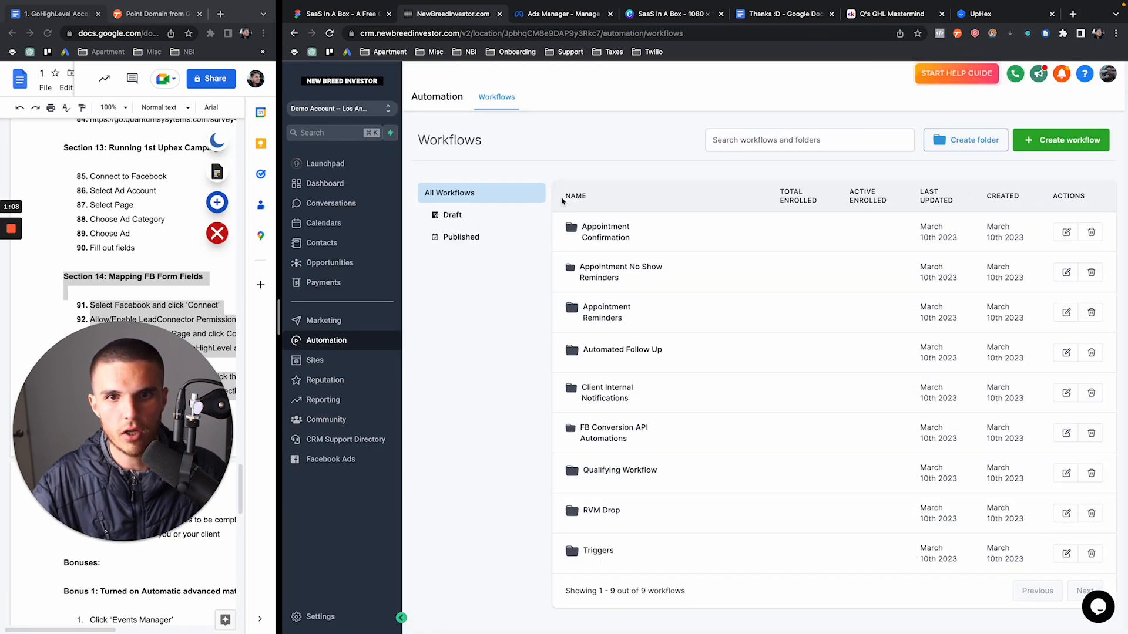
left_click(598, 238)
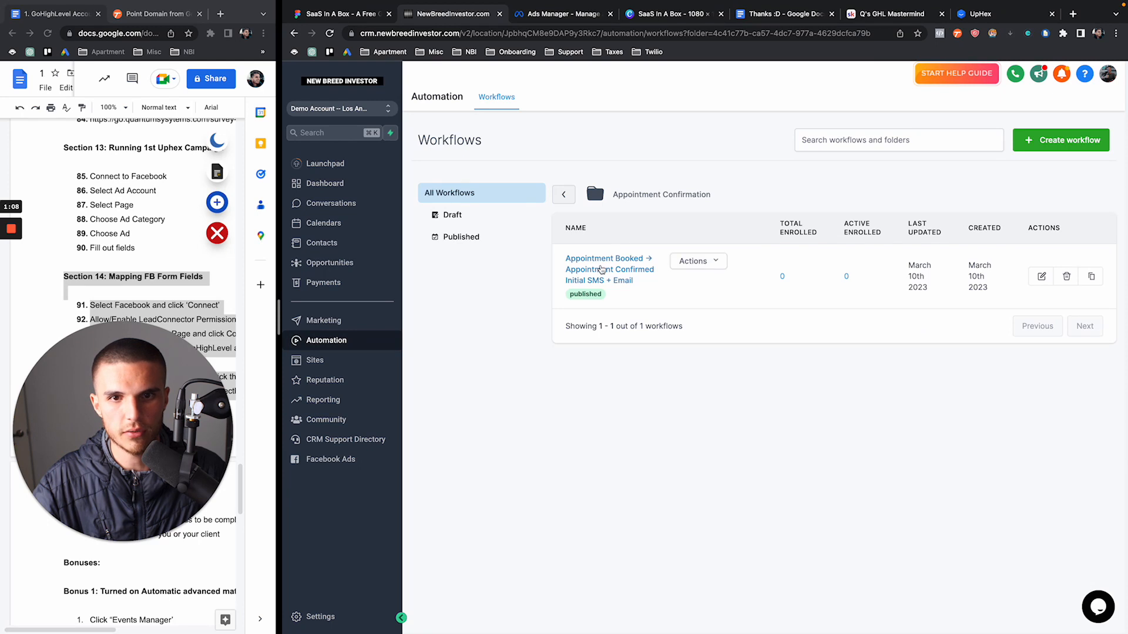
left_click(601, 268)
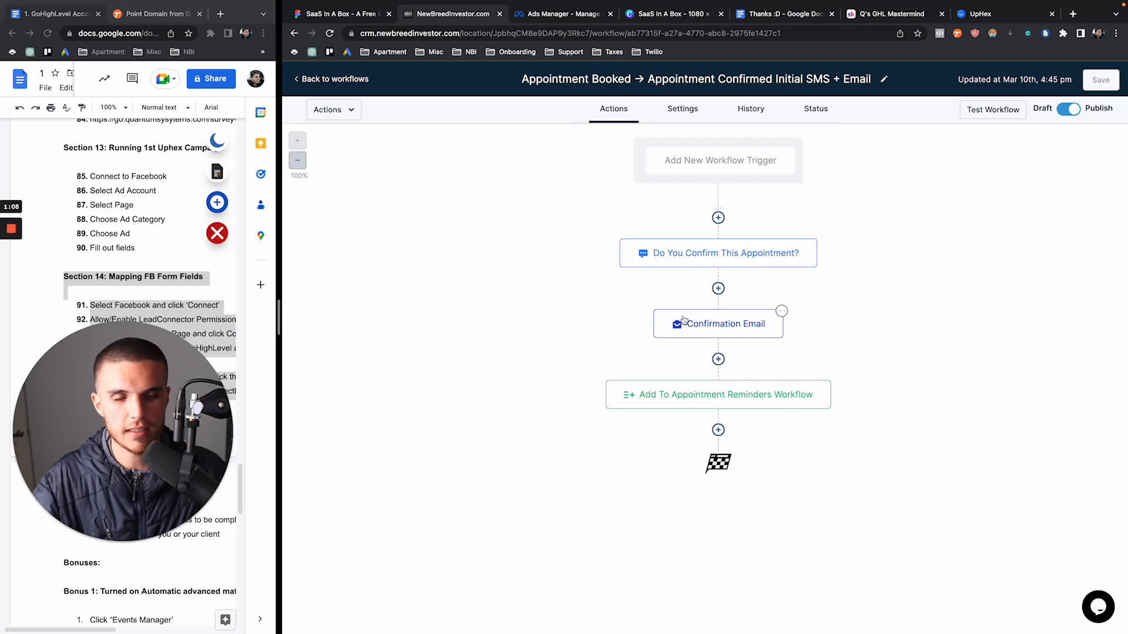
left_click(333, 79)
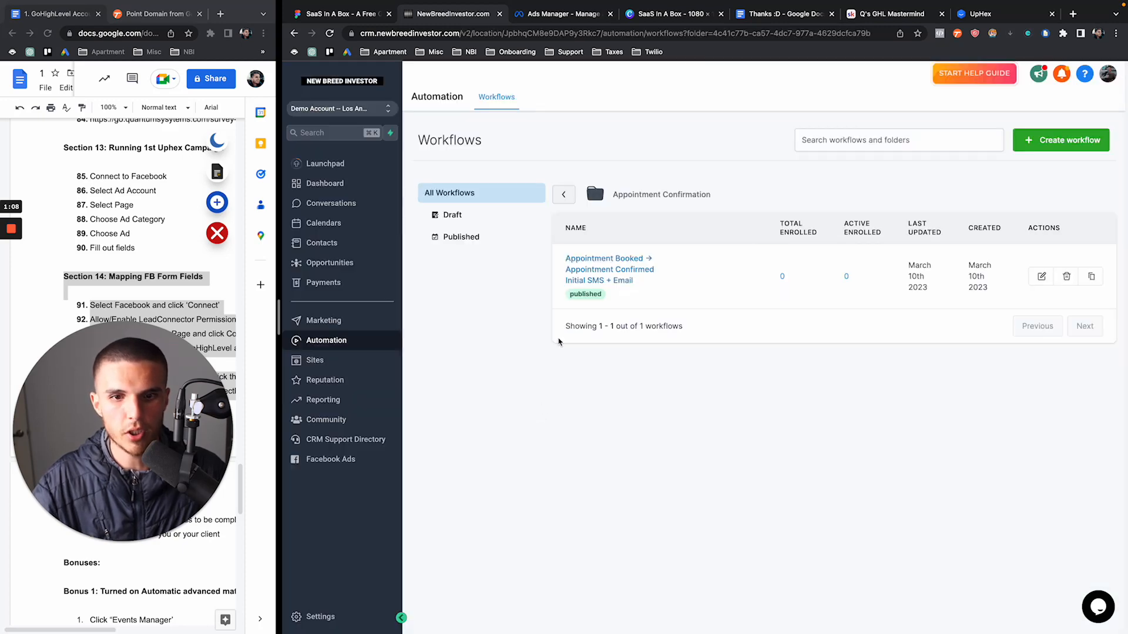
left_click(564, 194)
left_click(605, 231)
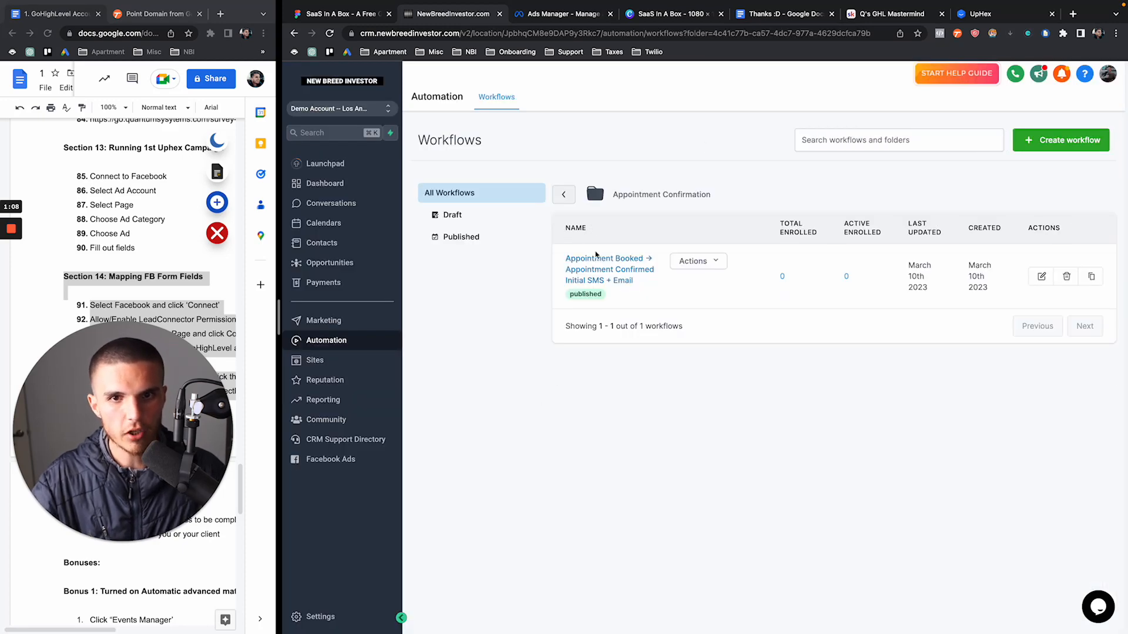
left_click(600, 269)
Review the confirmation SMS text and the step enrolling contacts into the reminders workflow
left_click(650, 254)
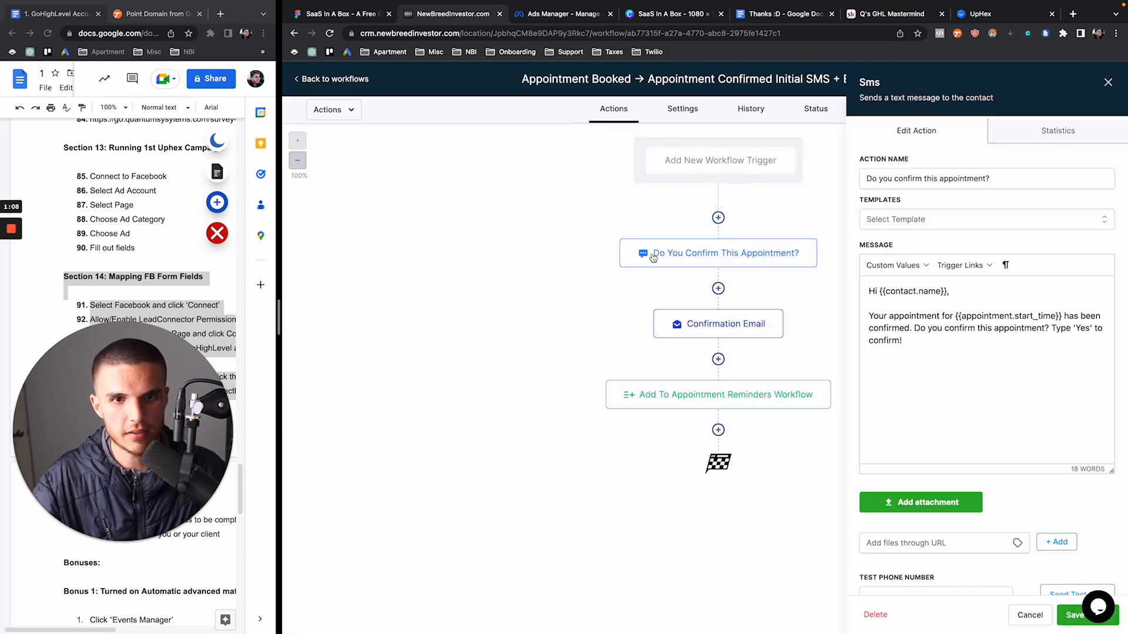
left_click(1108, 82)
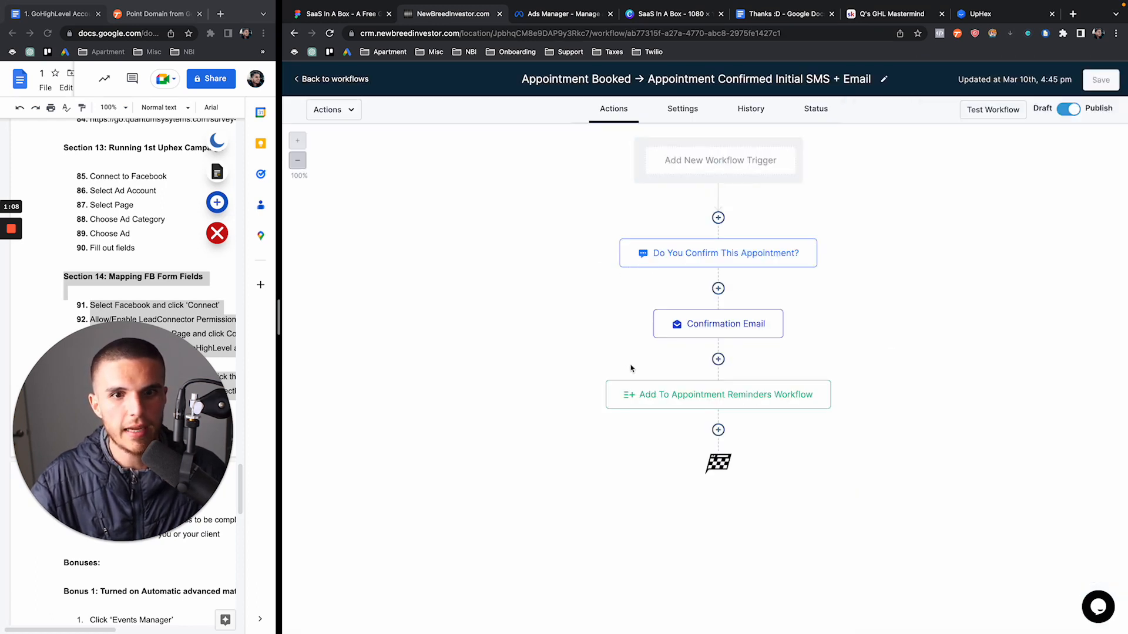
left_click(699, 400)
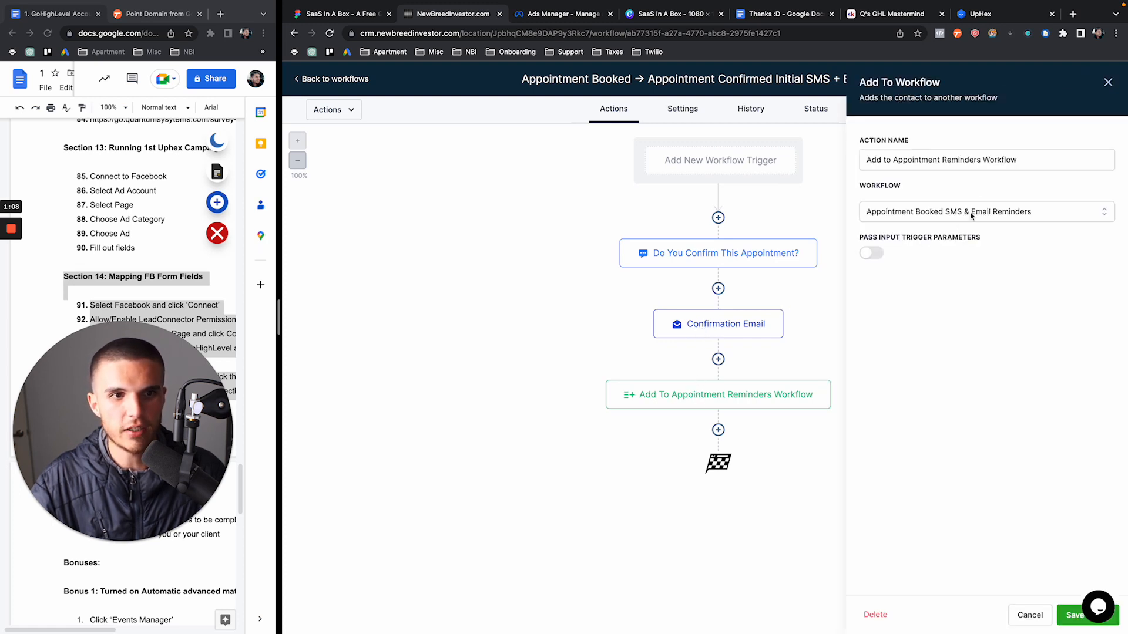
Return to all workflow folders and open the Appointment Reminders folder
left_click(347, 80)
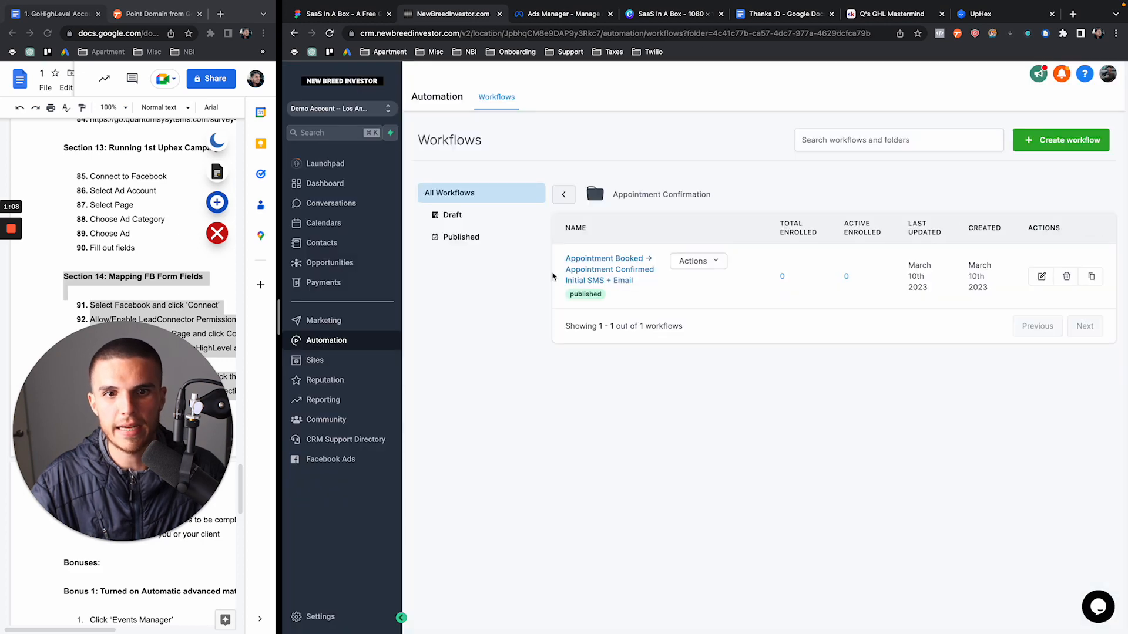
left_click(559, 198)
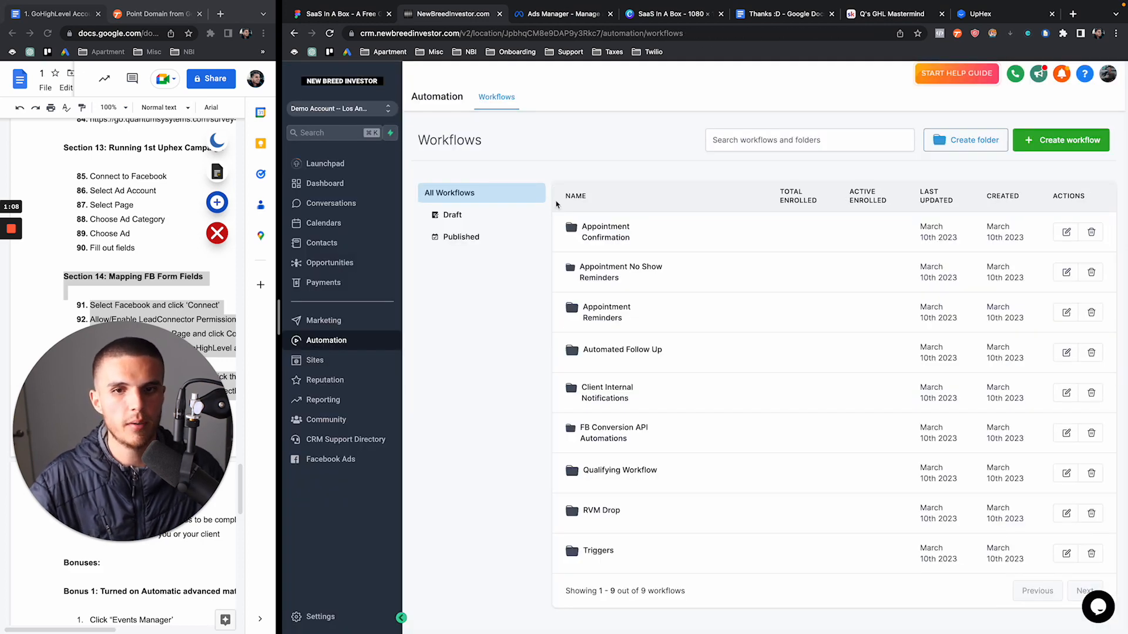
left_click(603, 308)
Review the reminders workflow's SMS and email sent 2 days, 4 hours and 5 minutes before
left_click(600, 271)
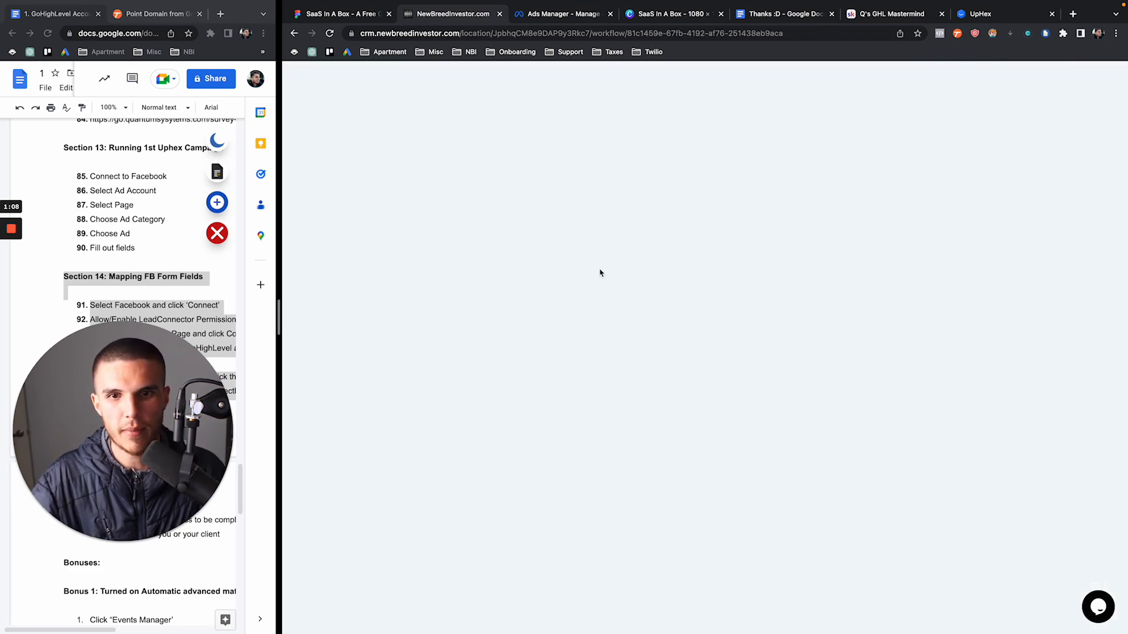
scroll(696, 349, "down", 2)
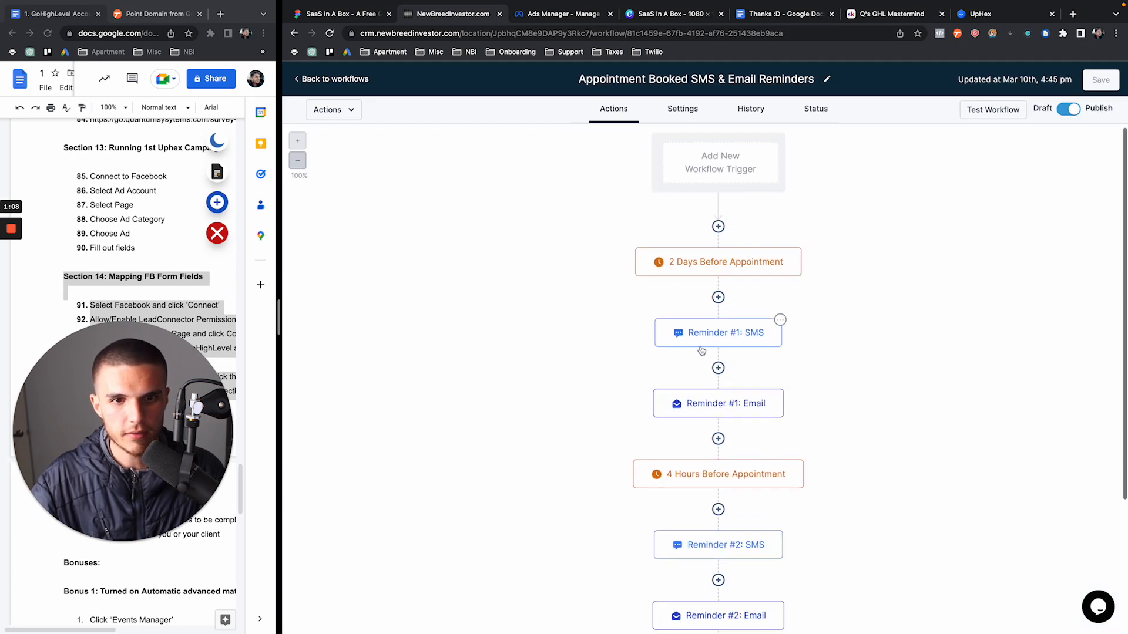
scroll(695, 349, "down", 6)
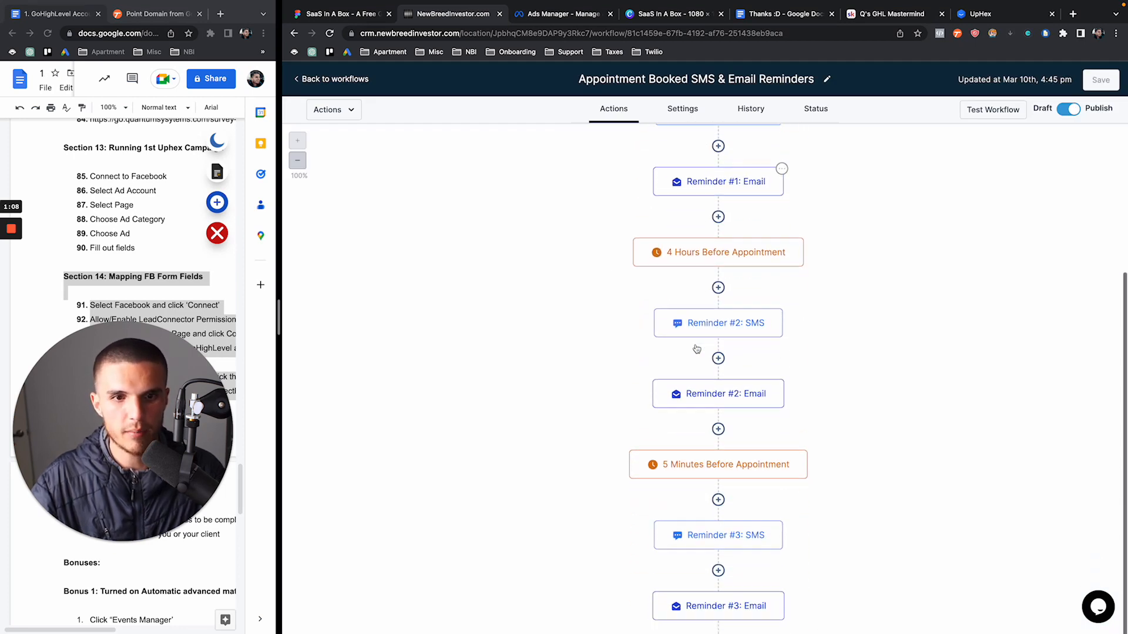
scroll(695, 362, "up", 5)
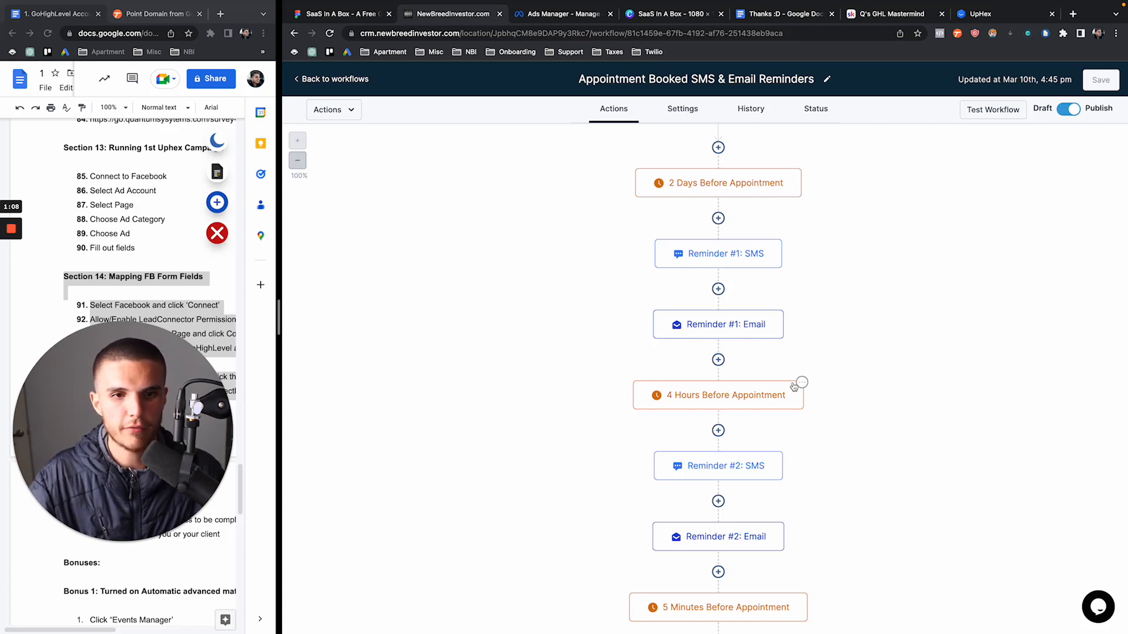
scroll(793, 384, "down", 4)
scroll(693, 400, "up", 6)
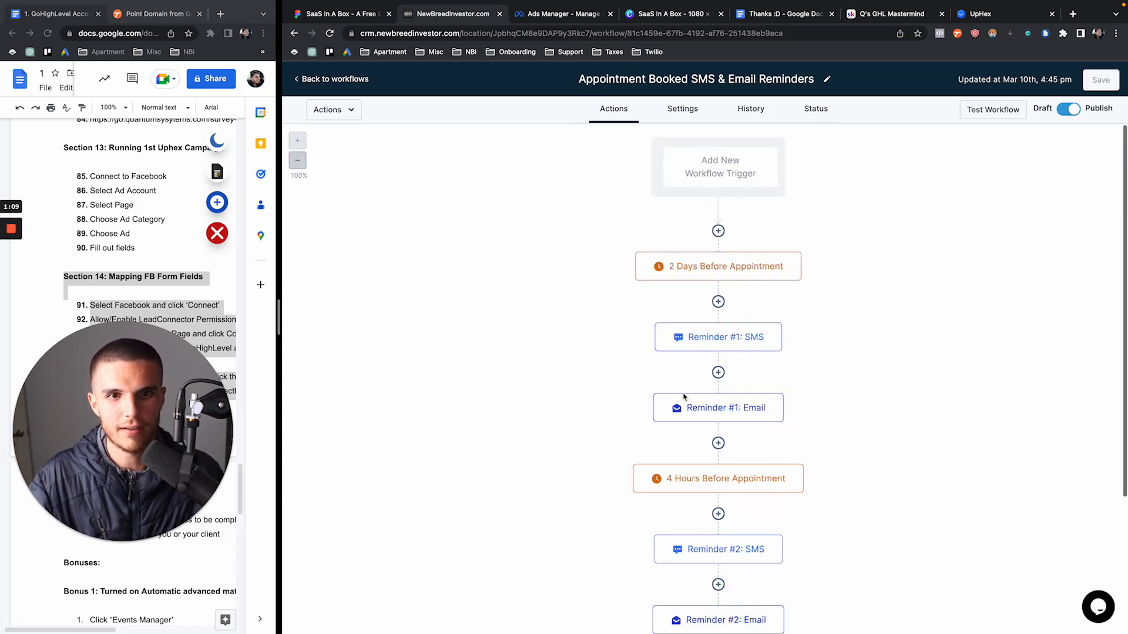
left_click(334, 81)
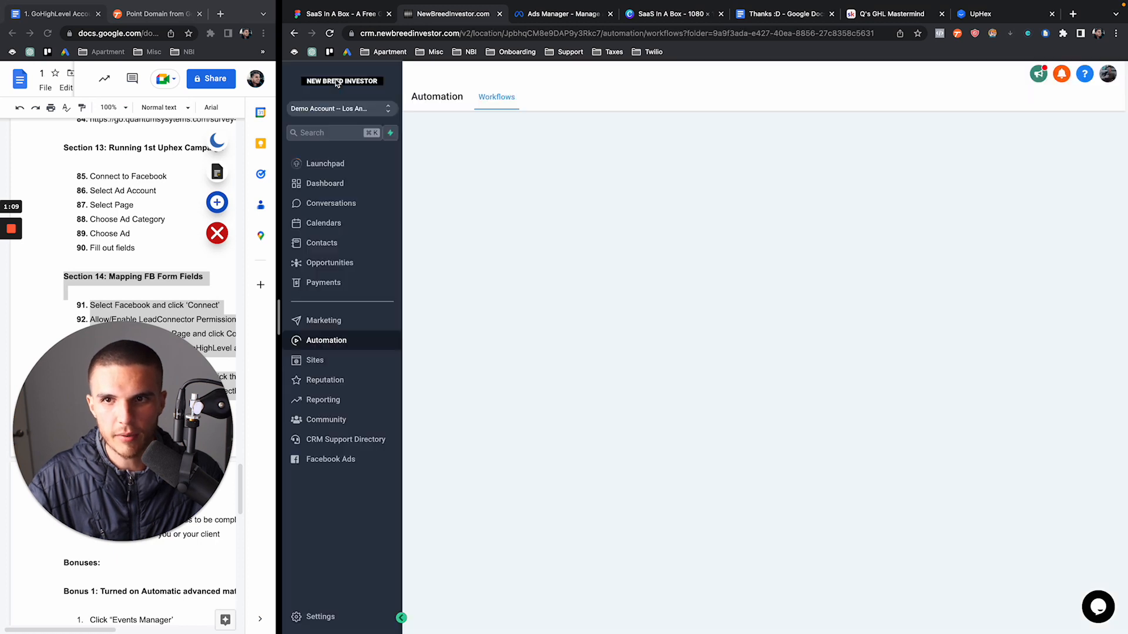
left_click(565, 199)
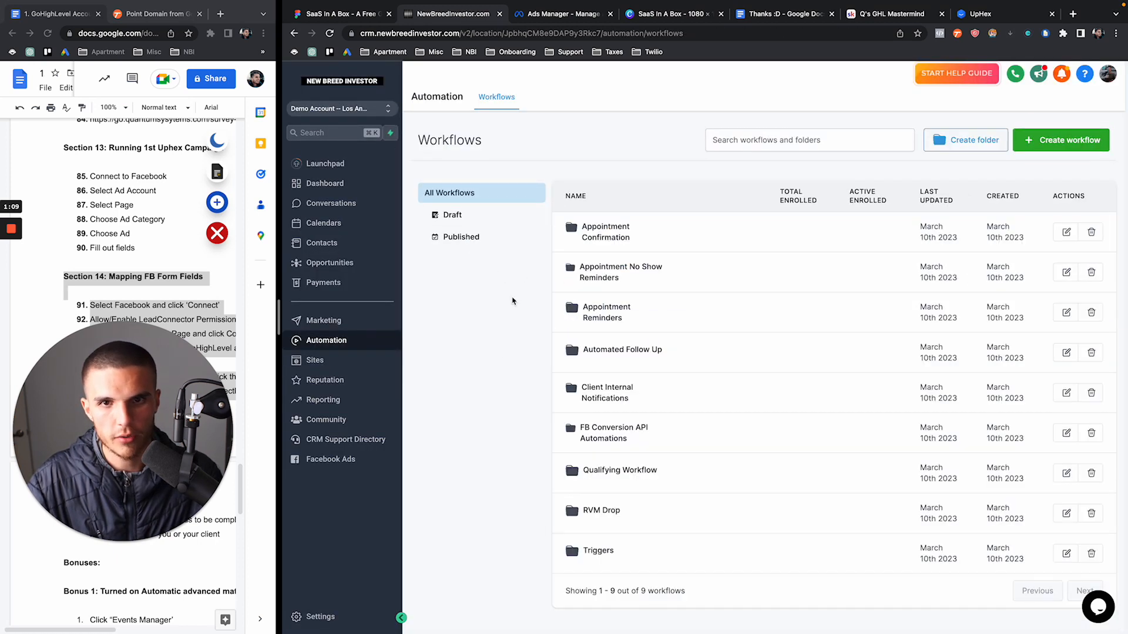
scroll(503, 361, "down", 1)
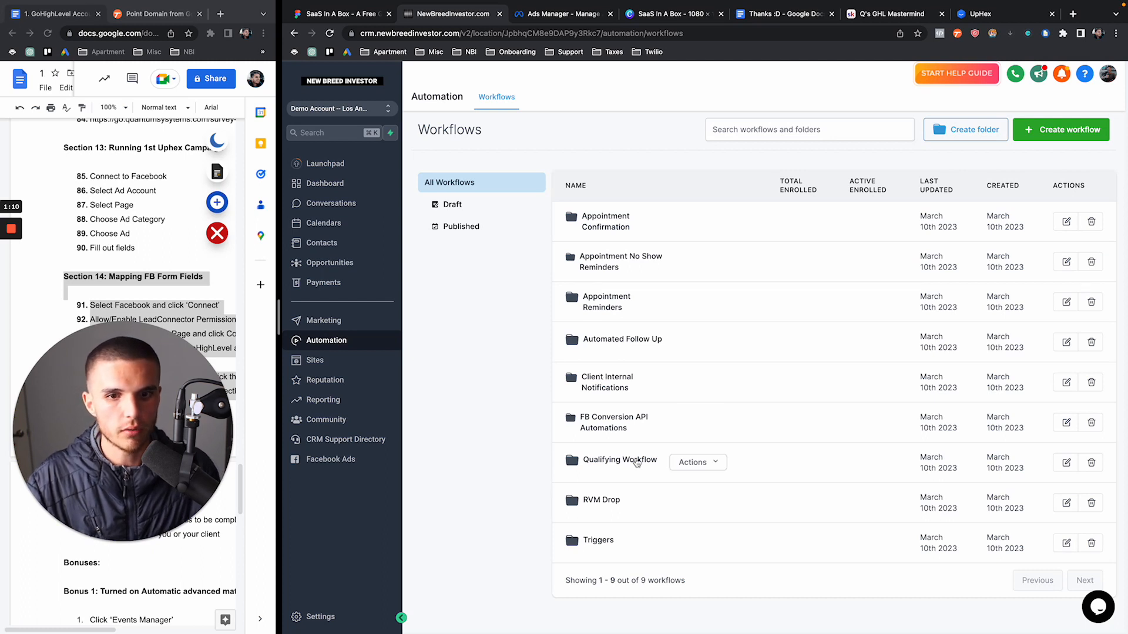
Open the Qualifying Workflow and review its Income $90k+ / Credit Score 670+ condition
left_click(643, 467)
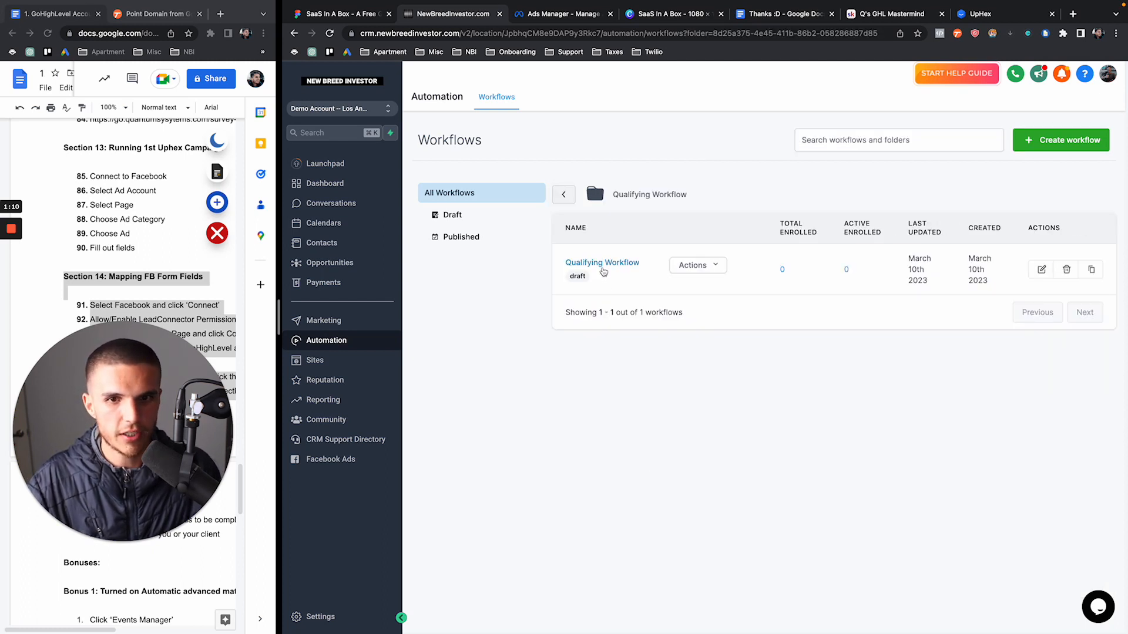
left_click(615, 268)
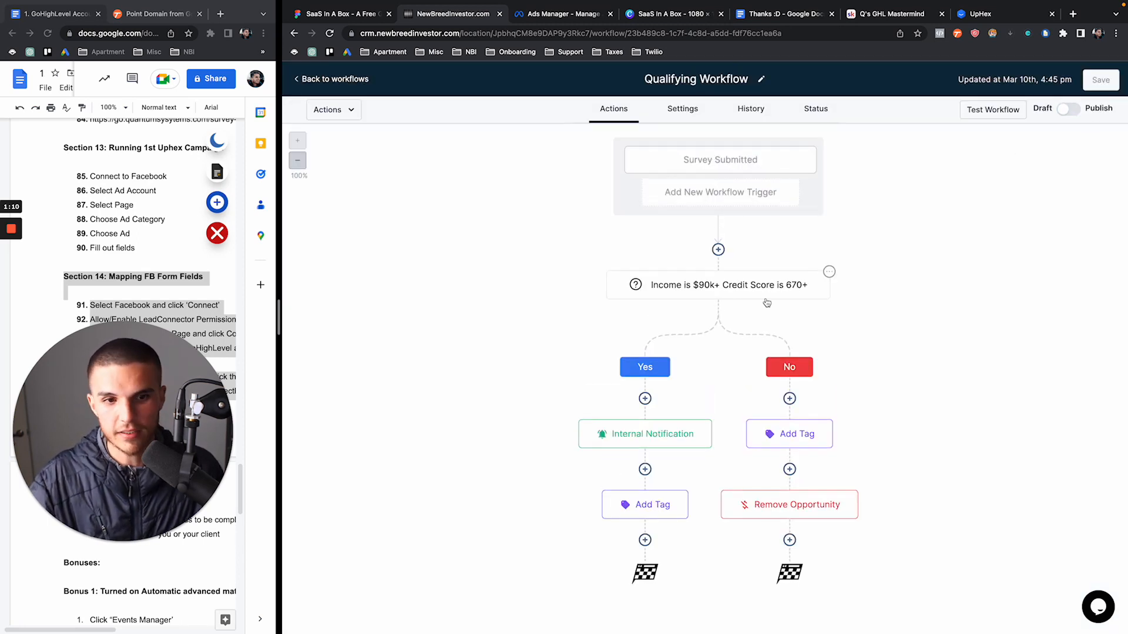
left_click(715, 296)
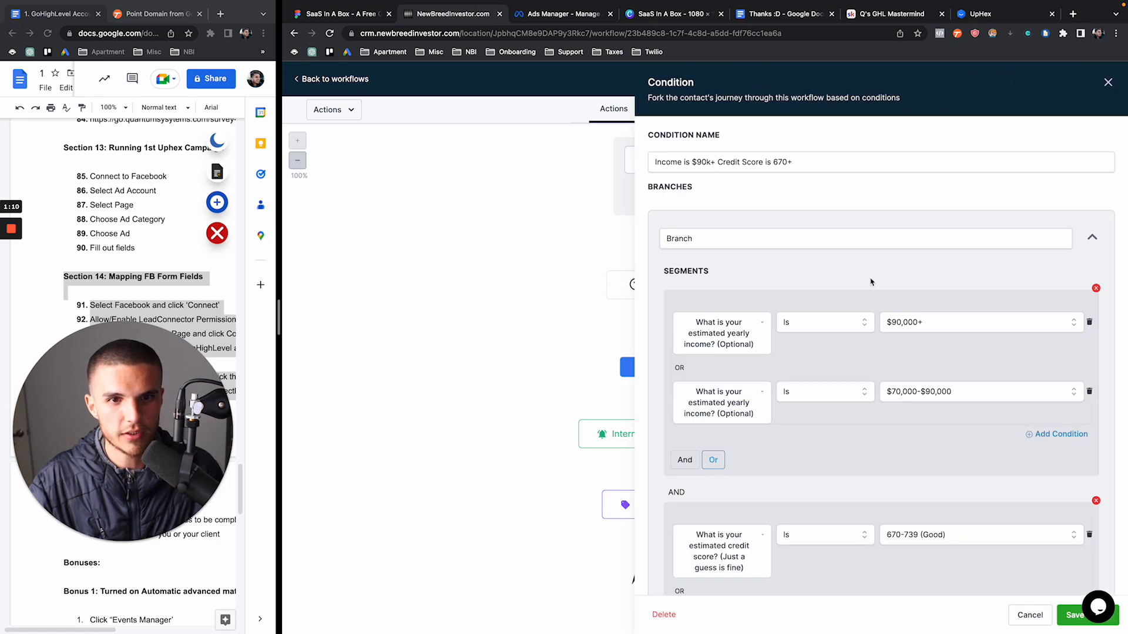
scroll(871, 282, "down", 2)
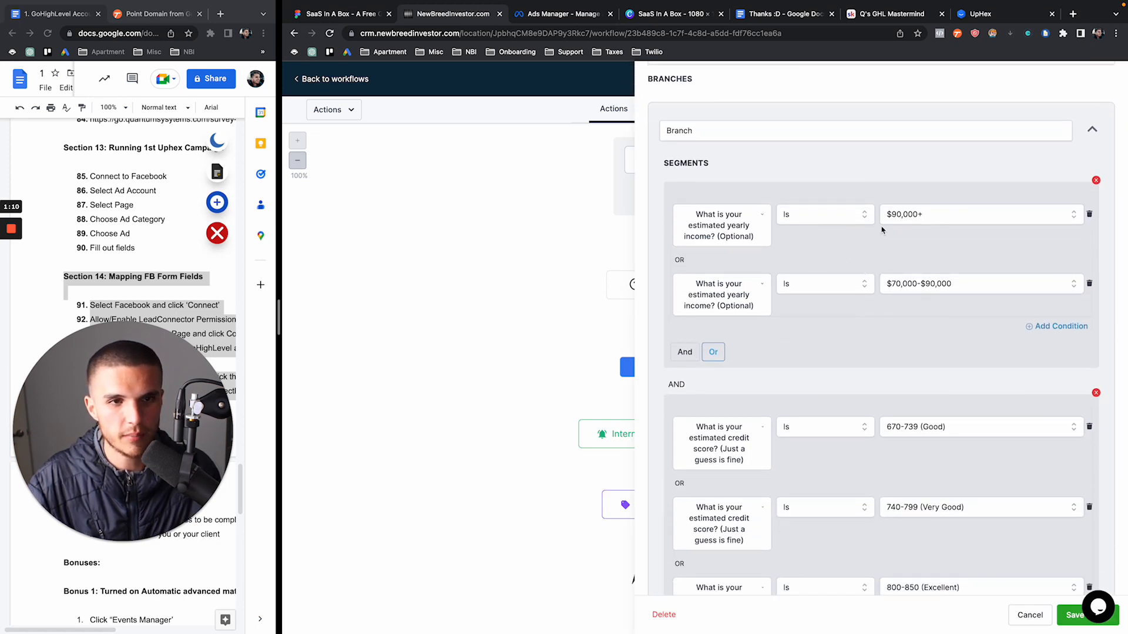
left_click(888, 216)
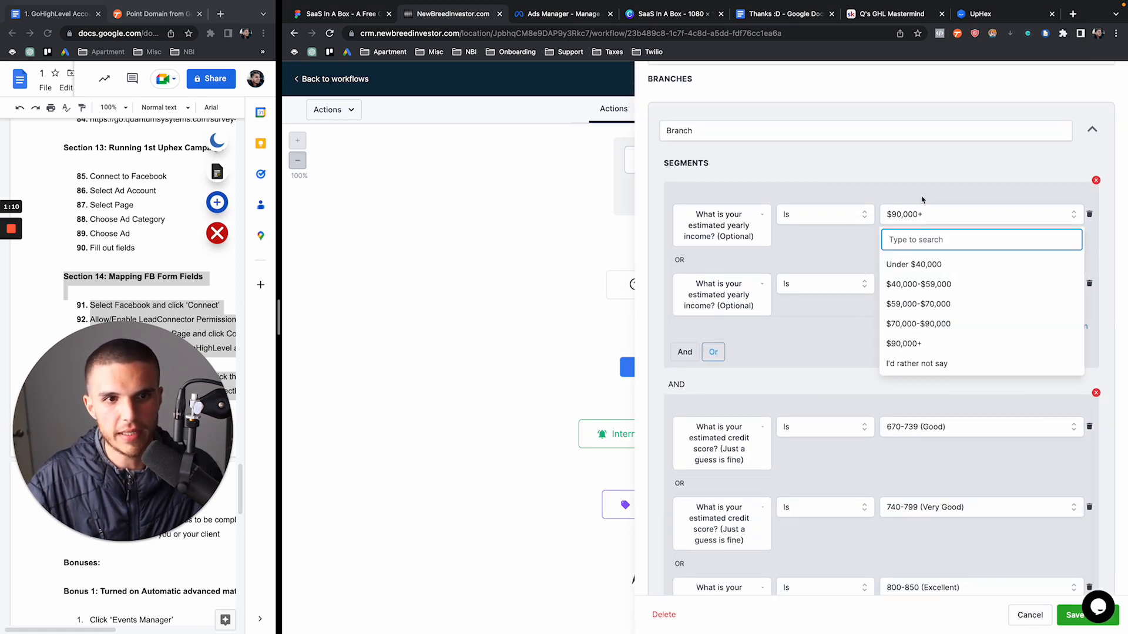
left_click(922, 200)
scroll(946, 234, "up", 1)
scroll(944, 232, "down", 4)
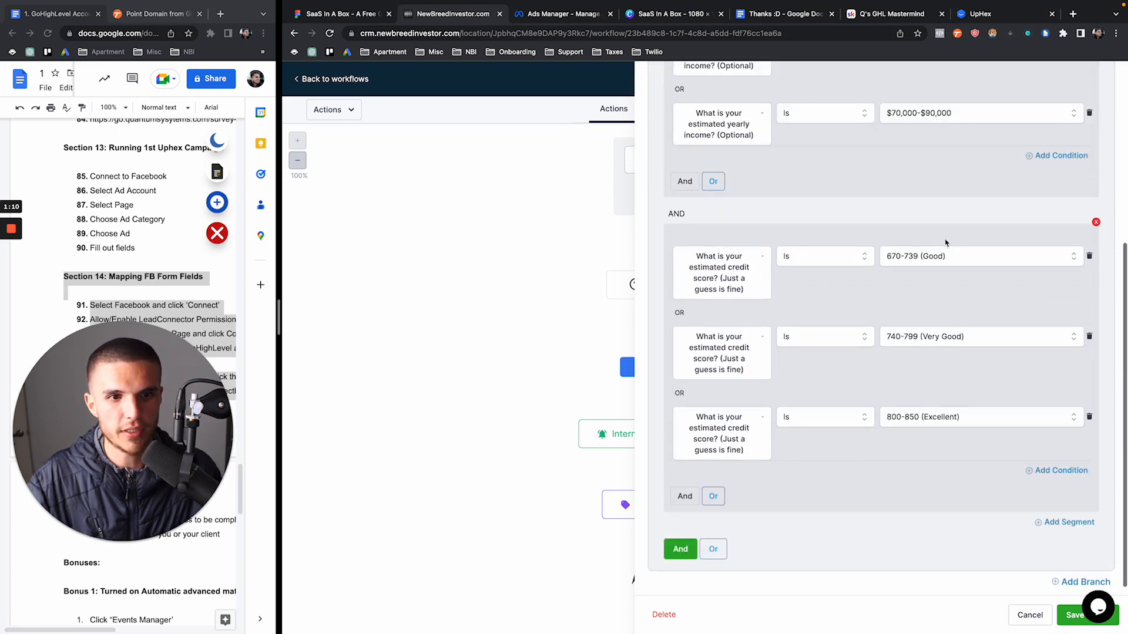
scroll(945, 242, "up", 5)
scroll(945, 243, "down", 4)
scroll(945, 242, "down", 1)
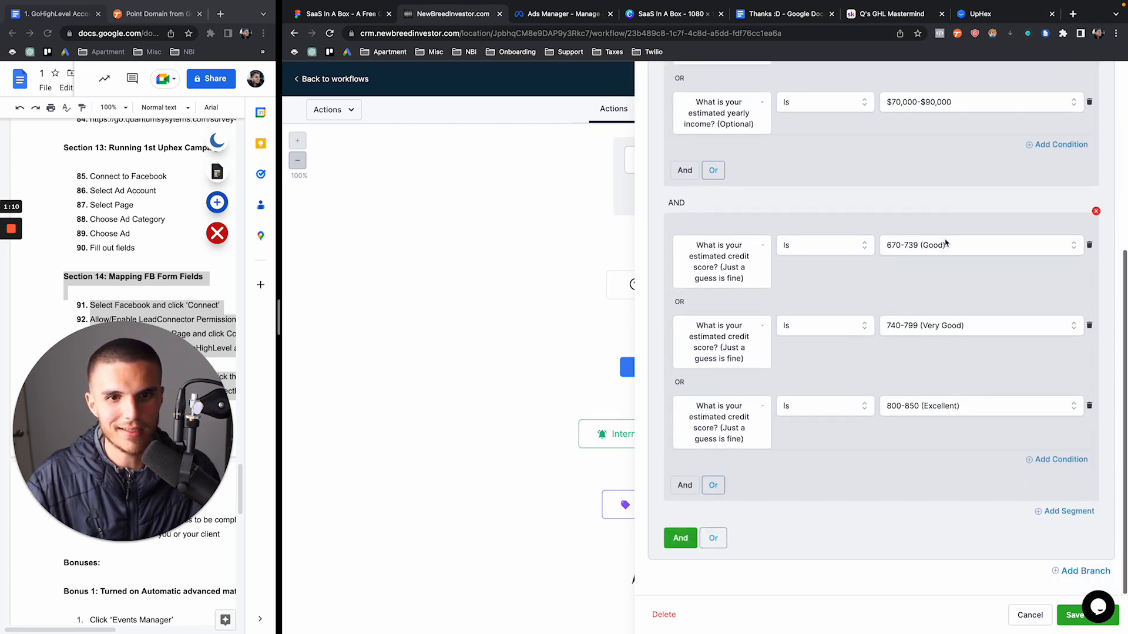
scroll(945, 243, "up", 6)
left_click(1109, 75)
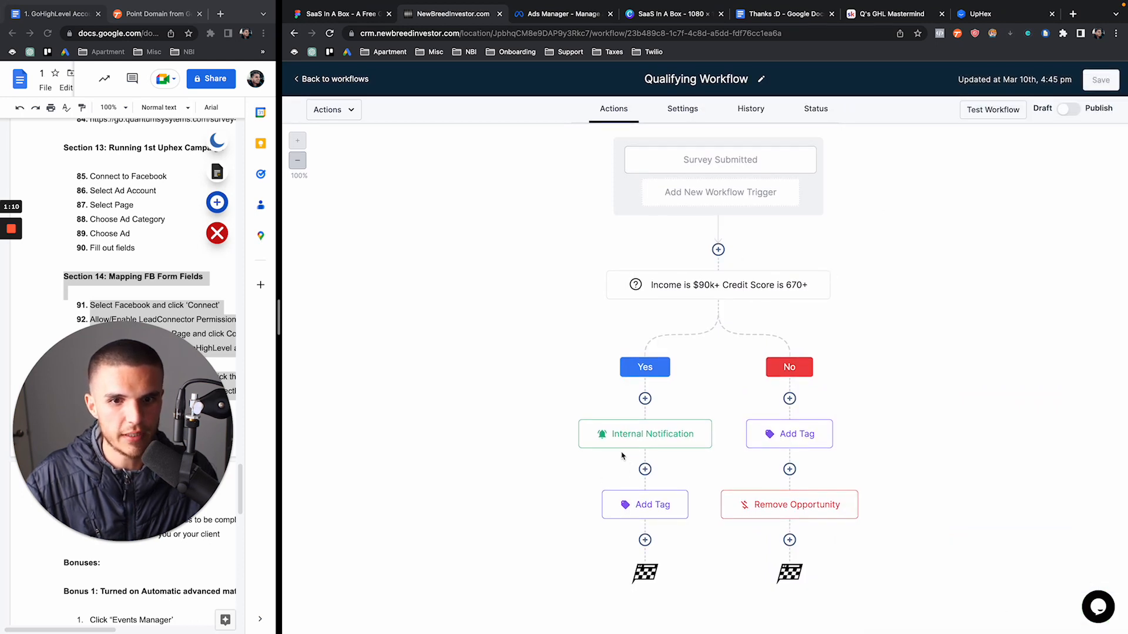
Check the qualified branch's internal notification and tag, and the disqualified branch's tag
left_click(624, 445)
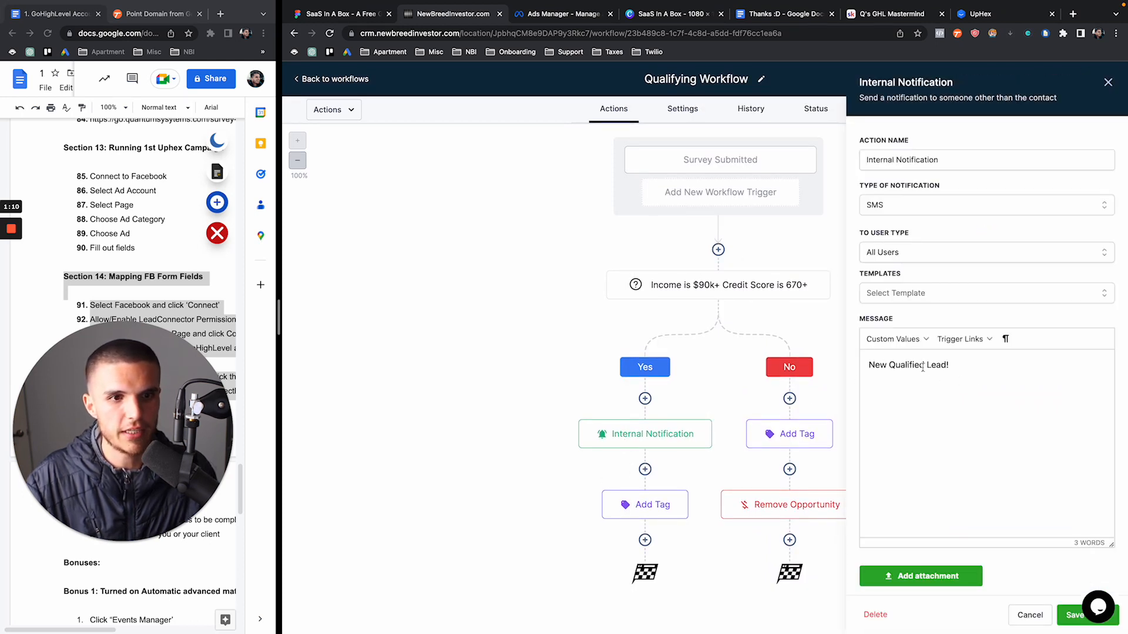
left_click(1107, 84)
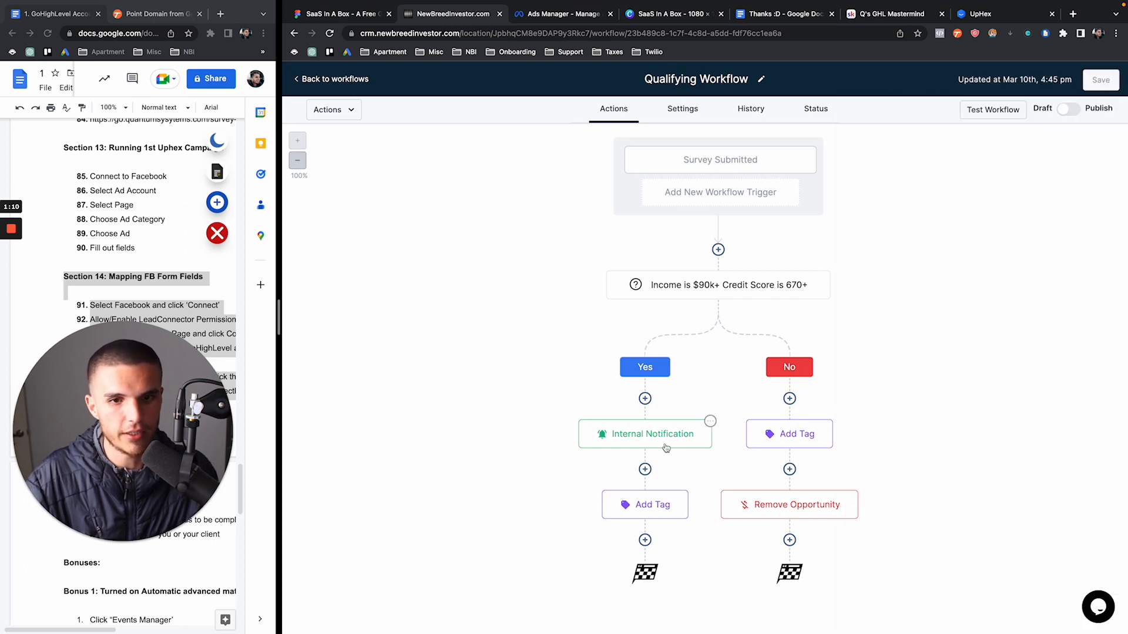
left_click(639, 506)
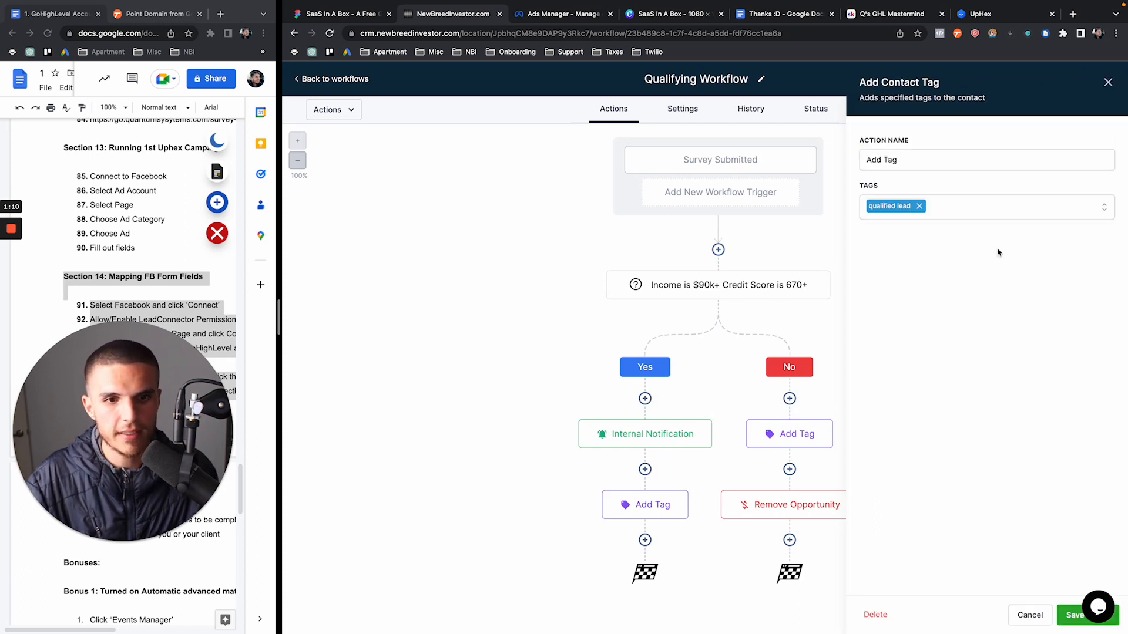
left_click(1107, 83)
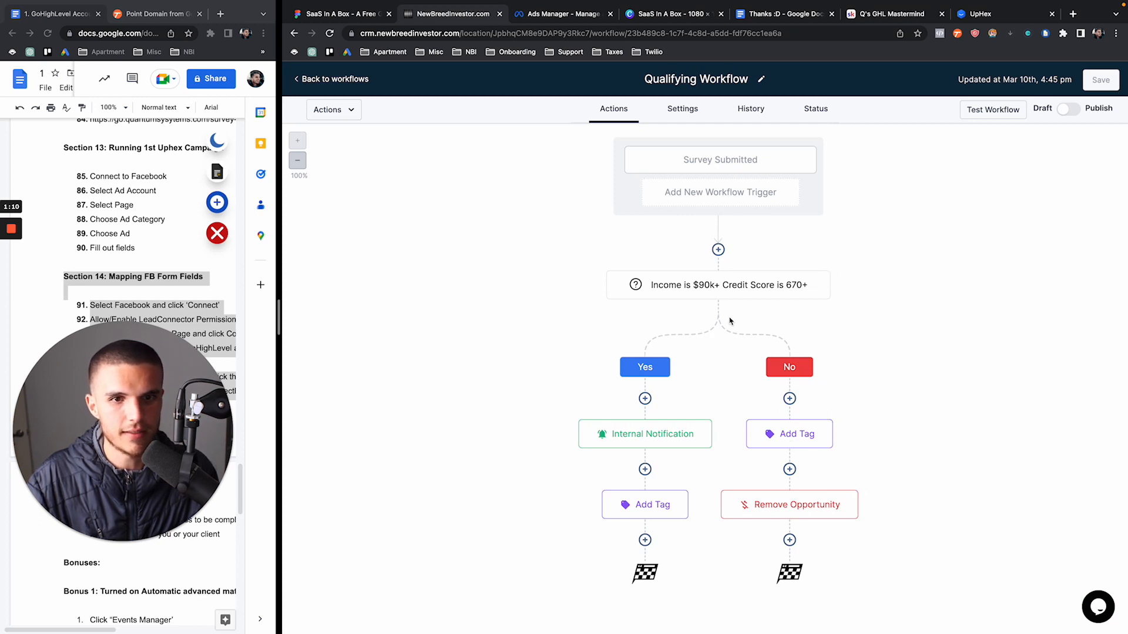
left_click(797, 428)
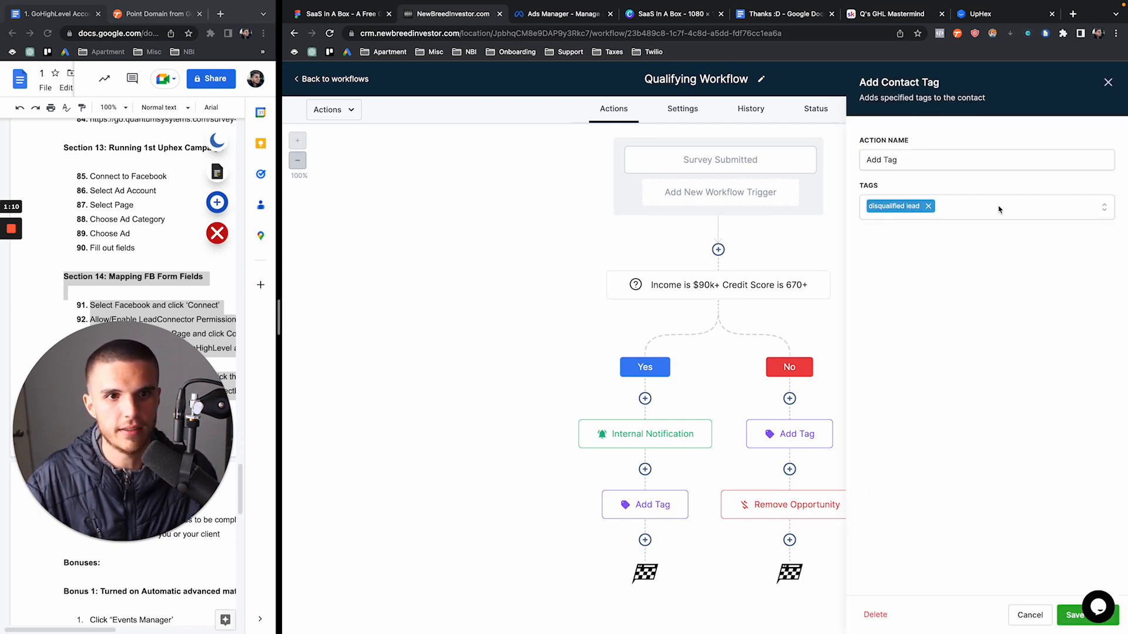
left_click(1108, 83)
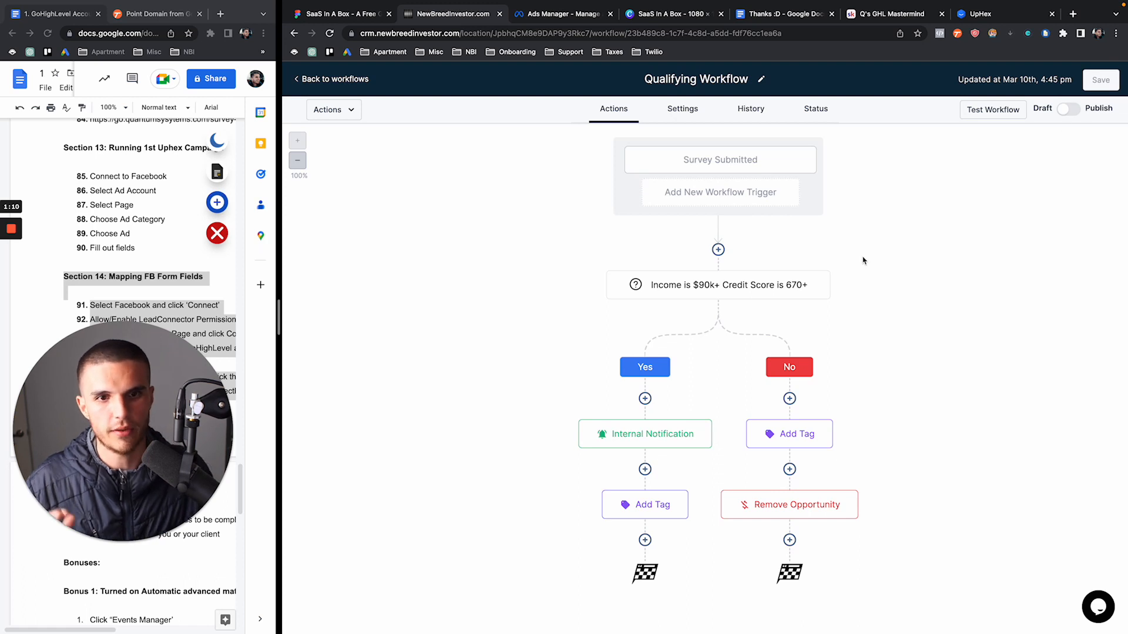
Reopen the income and credit score condition to double-check its settings
left_click(771, 289)
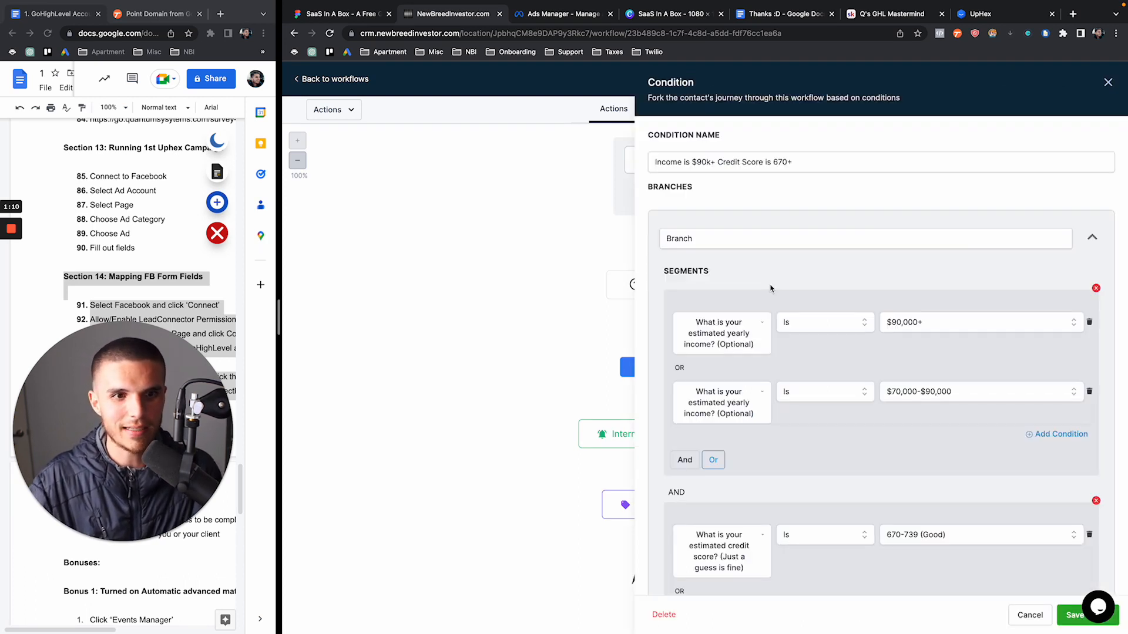
scroll(771, 289, "down", 3)
scroll(770, 288, "up", 3)
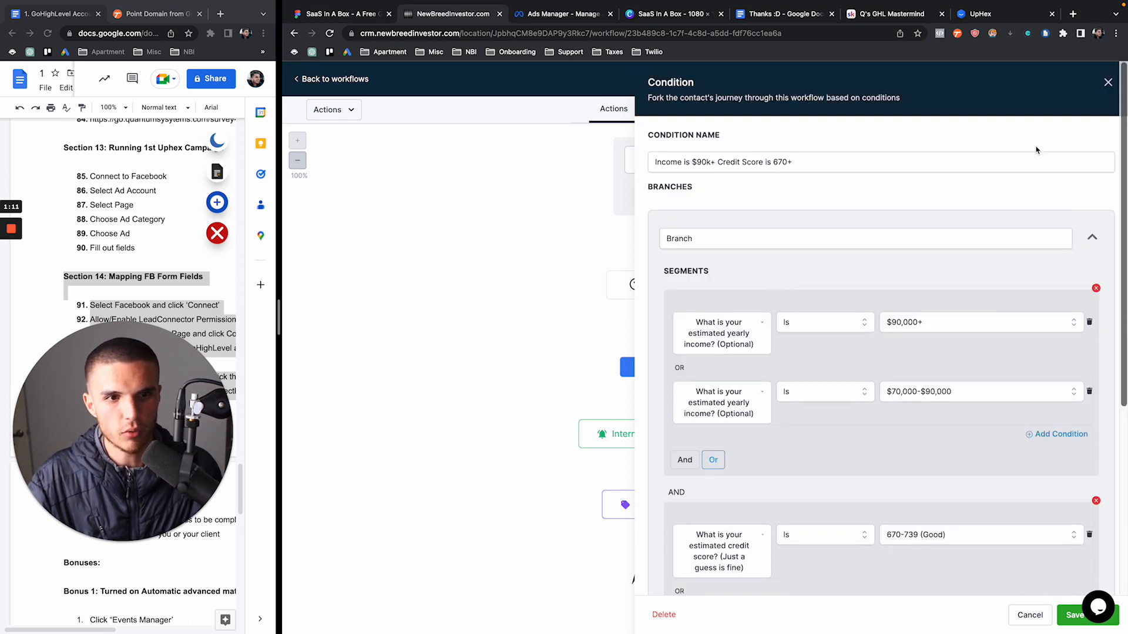
left_click(1108, 82)
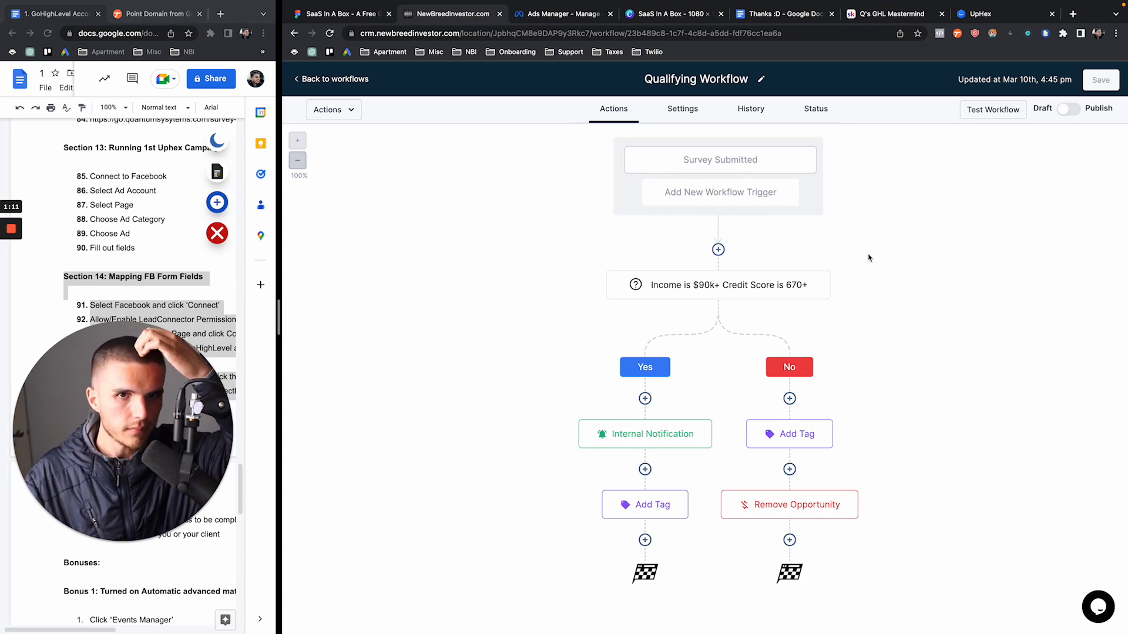
Check all conversations and the Facebook test lead among 3 contacts, then return to Automation
left_click(337, 81)
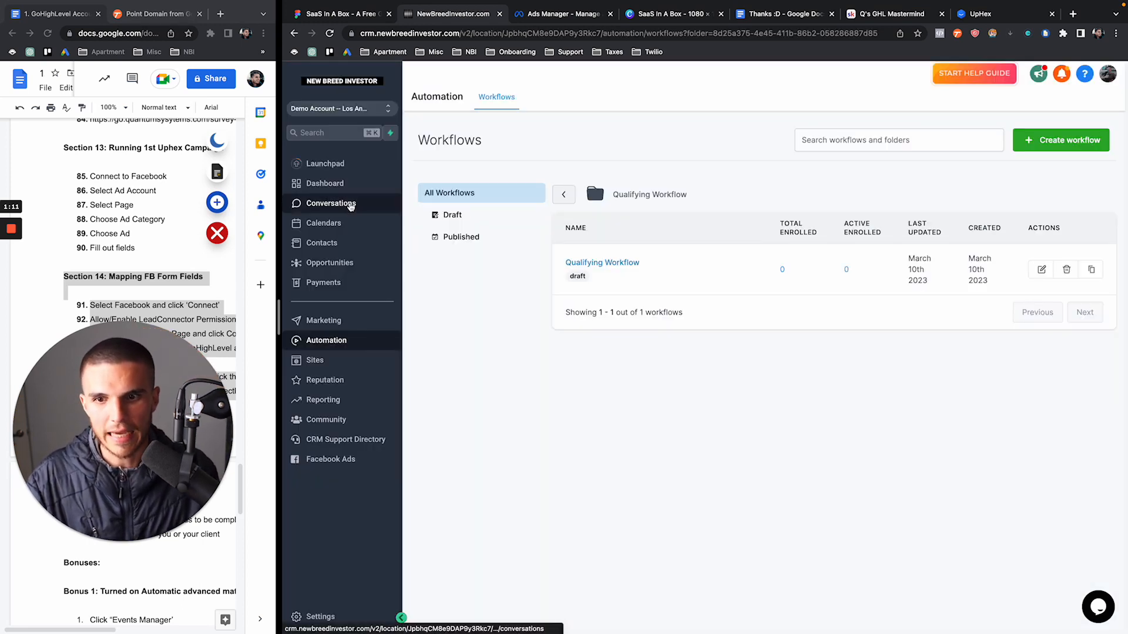
left_click(335, 204)
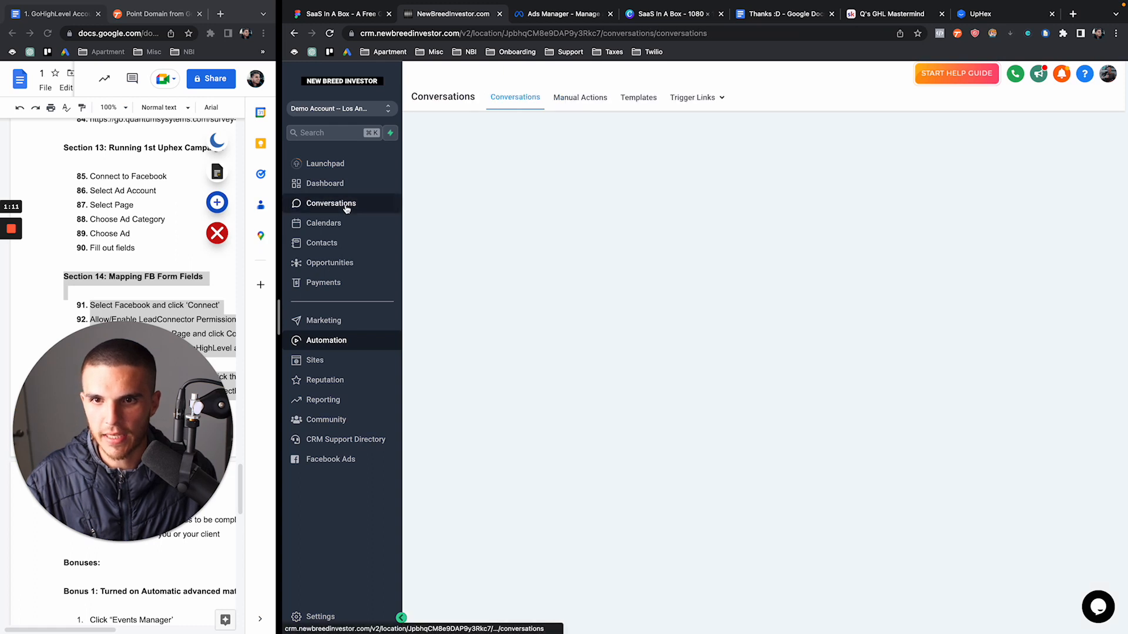
left_click(572, 121)
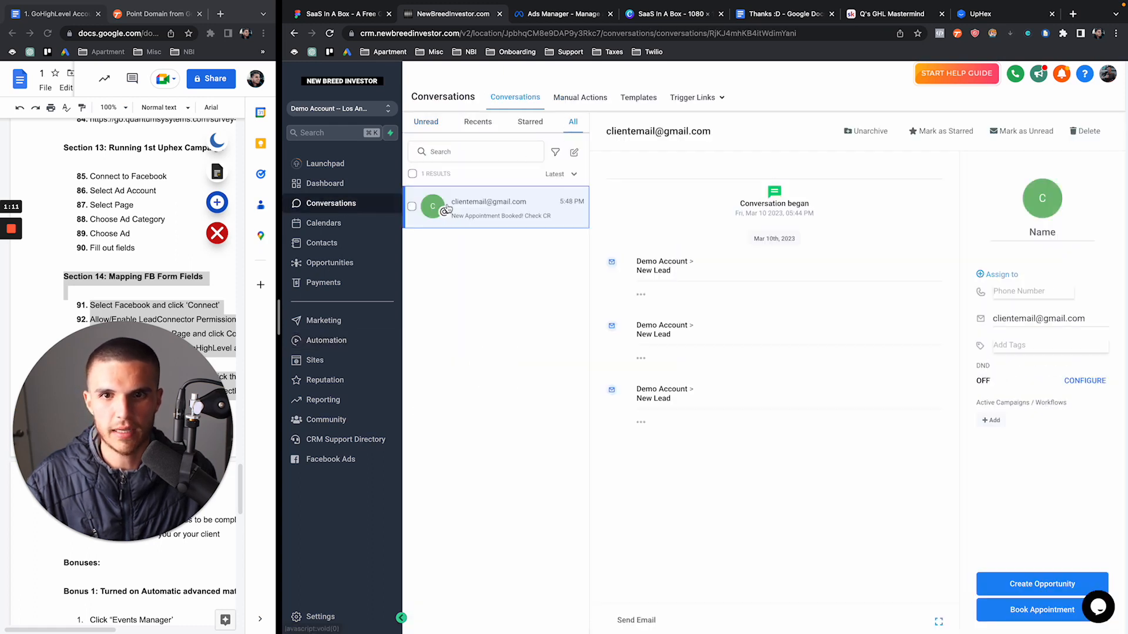
left_click(353, 247)
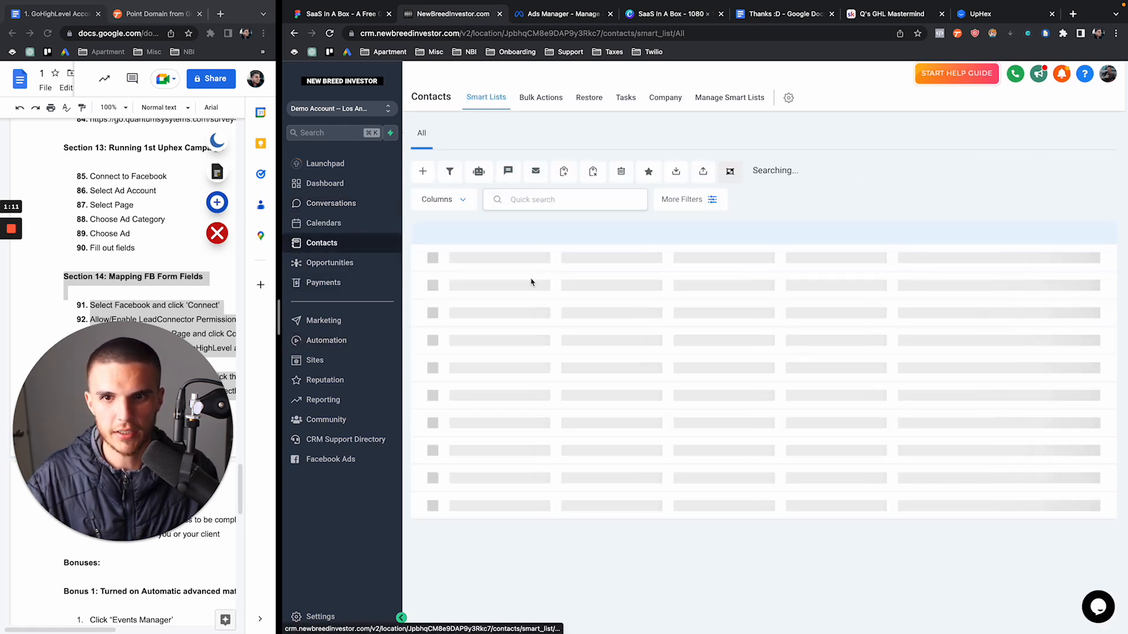
left_click(515, 310)
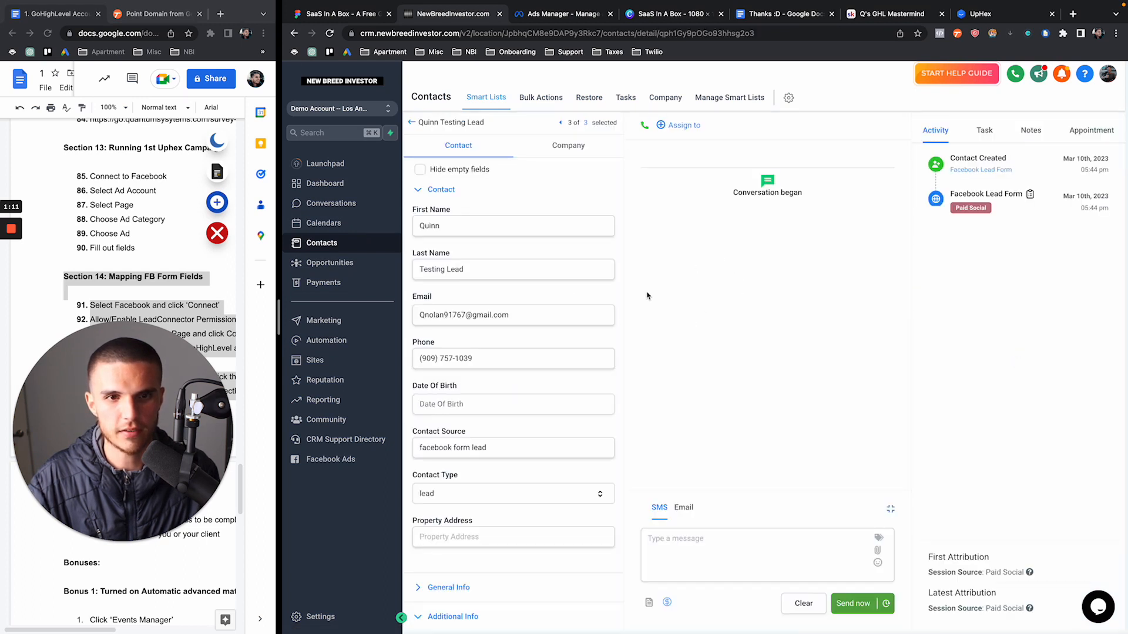
left_click(412, 122)
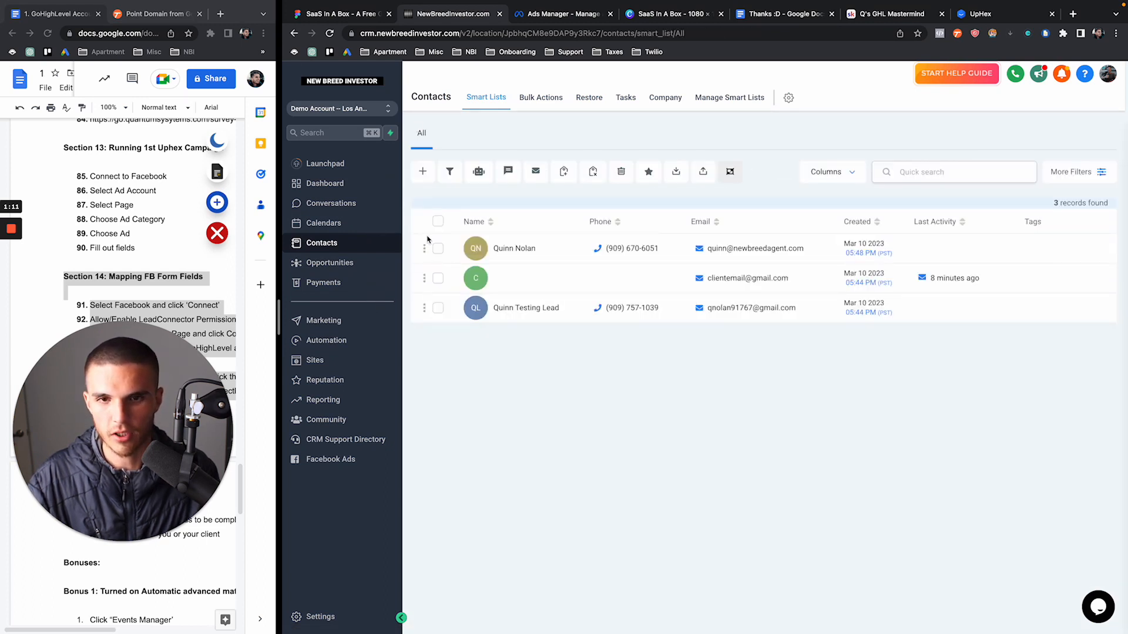
left_click(364, 347)
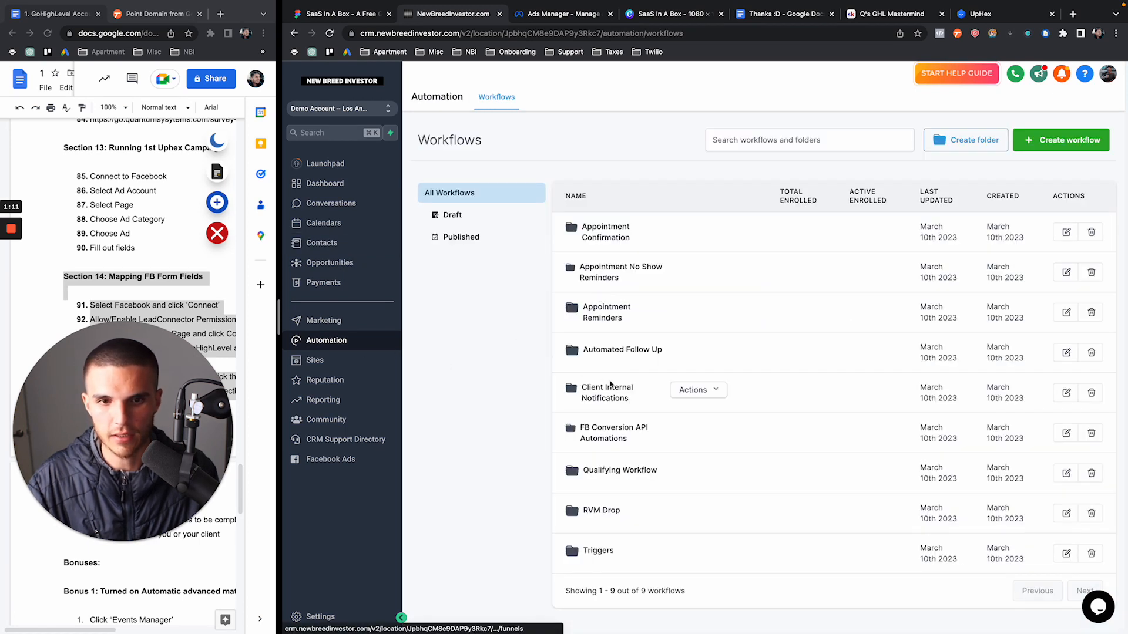
scroll(611, 466, "down", 1)
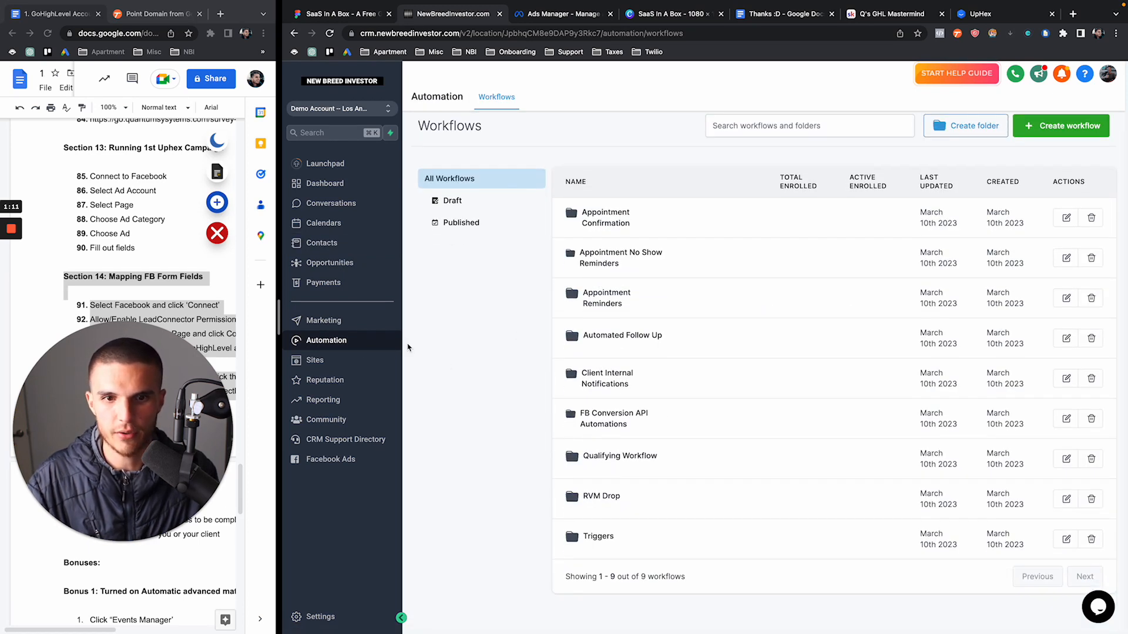
Submit the filled-in survey form
left_click(10, 270)
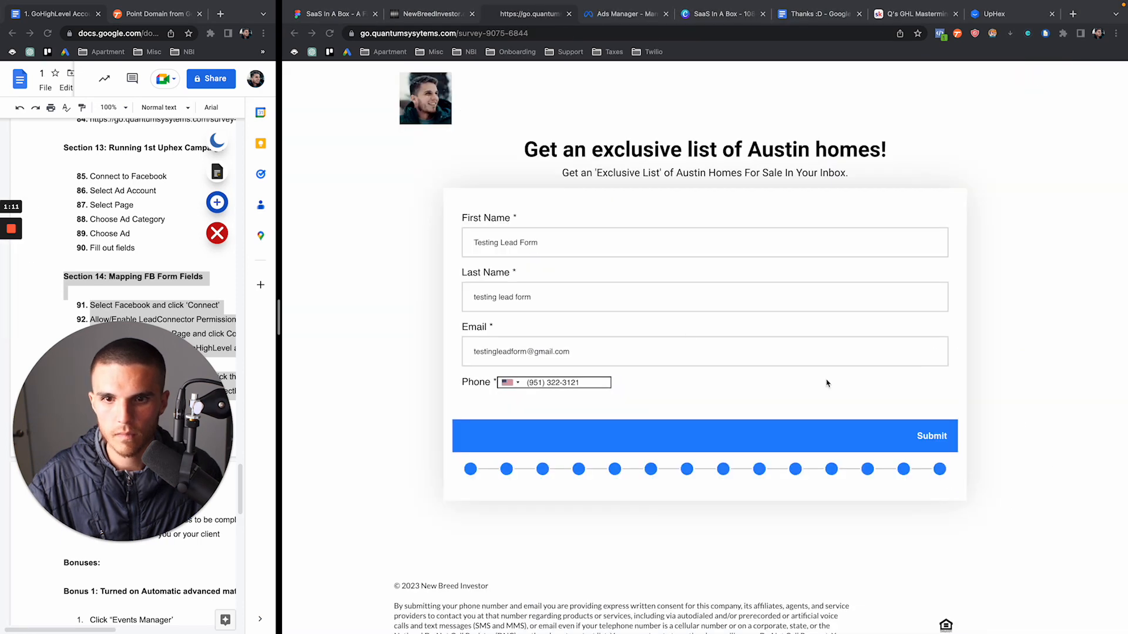
left_click(932, 441)
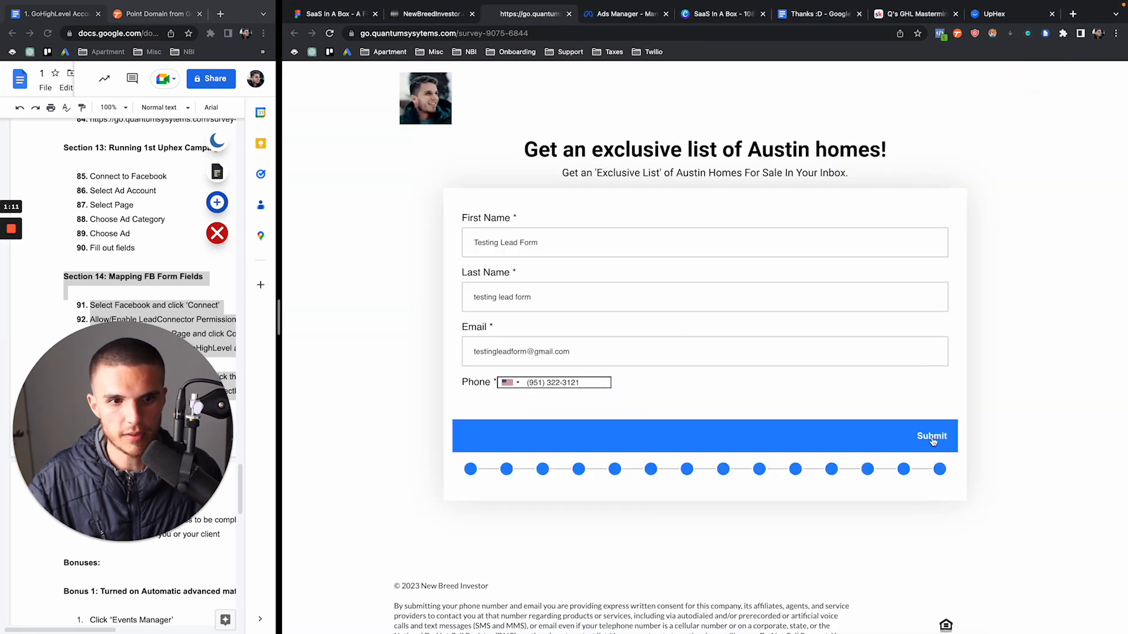
left_click(933, 442)
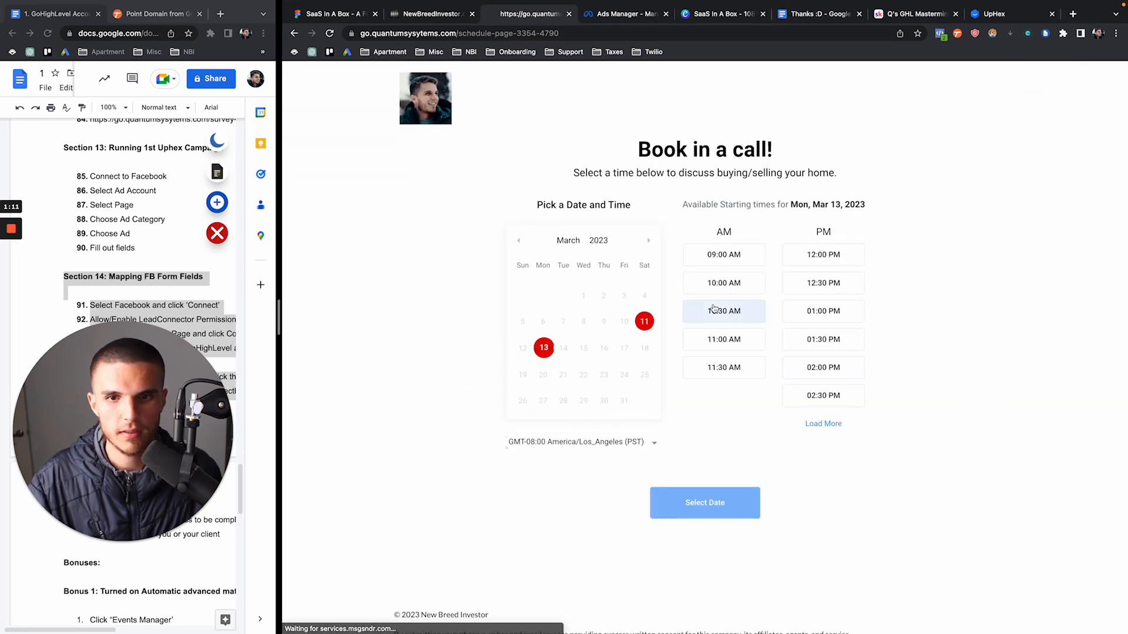
Check all CRM conversations for the new lead alert and go to Contacts
left_click(417, 16)
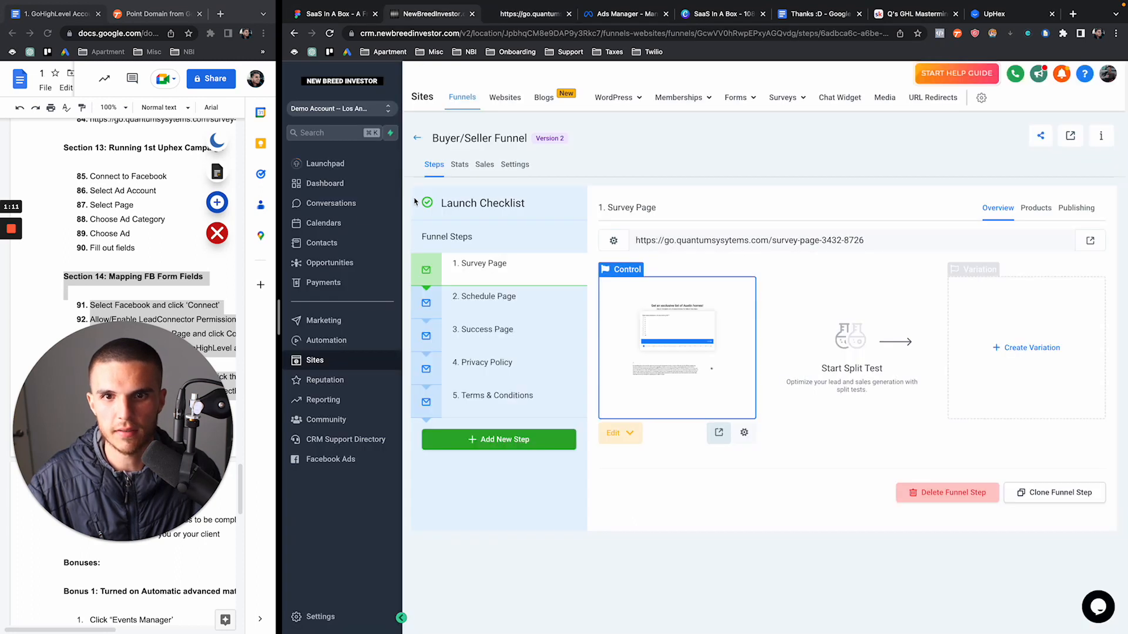
left_click(339, 206)
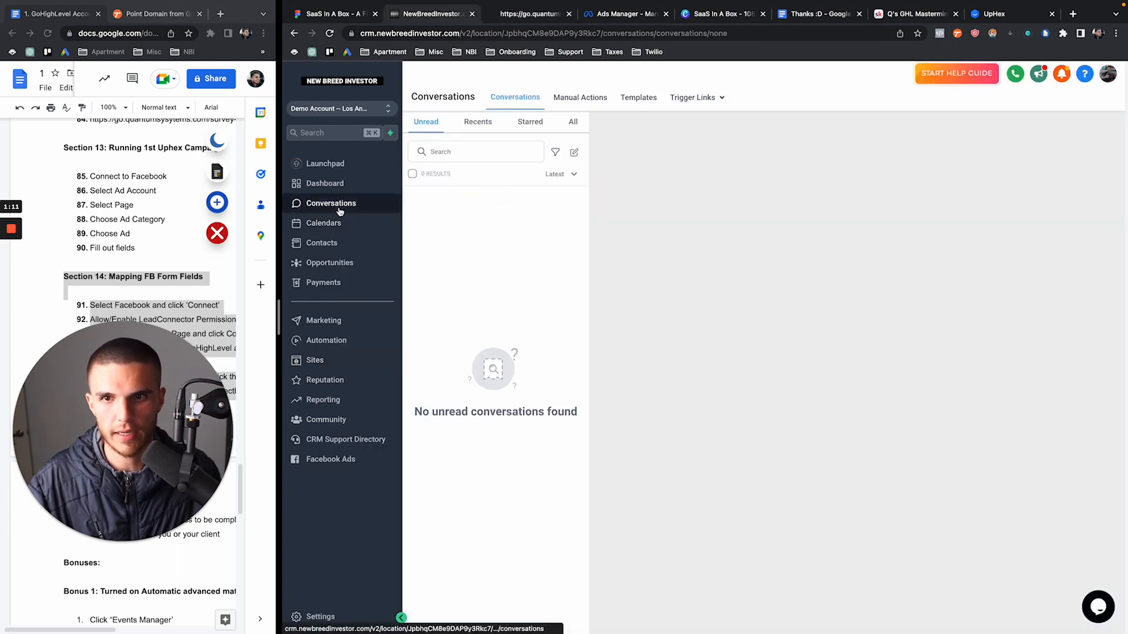
left_click(573, 121)
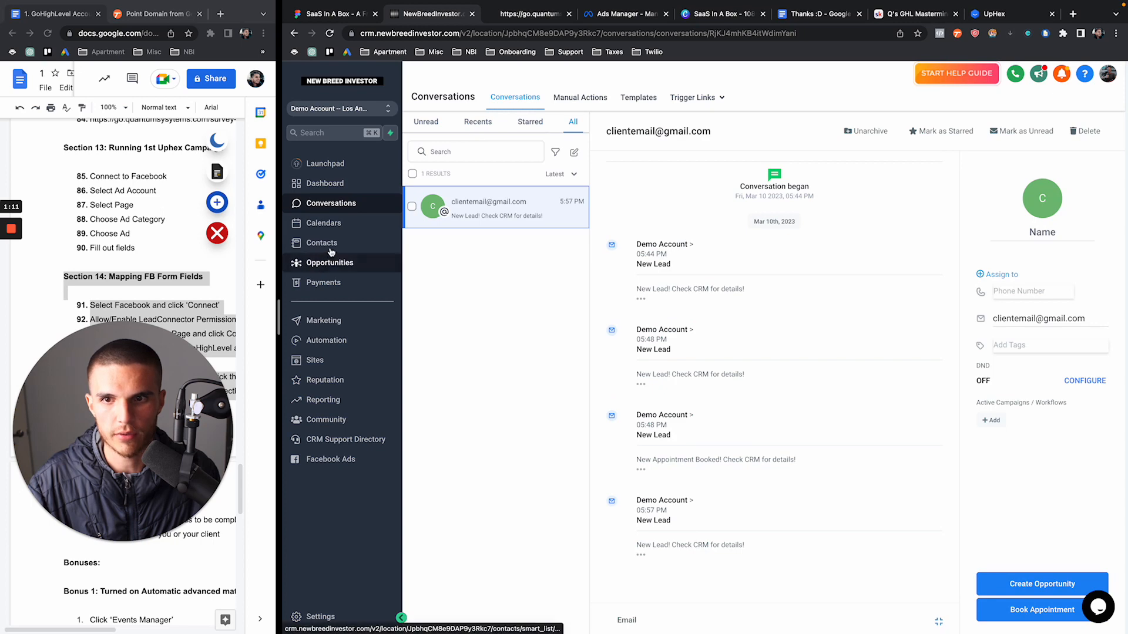
left_click(322, 243)
Open the Testing Lead Form contact and review its survey answers and past workflows
left_click(543, 251)
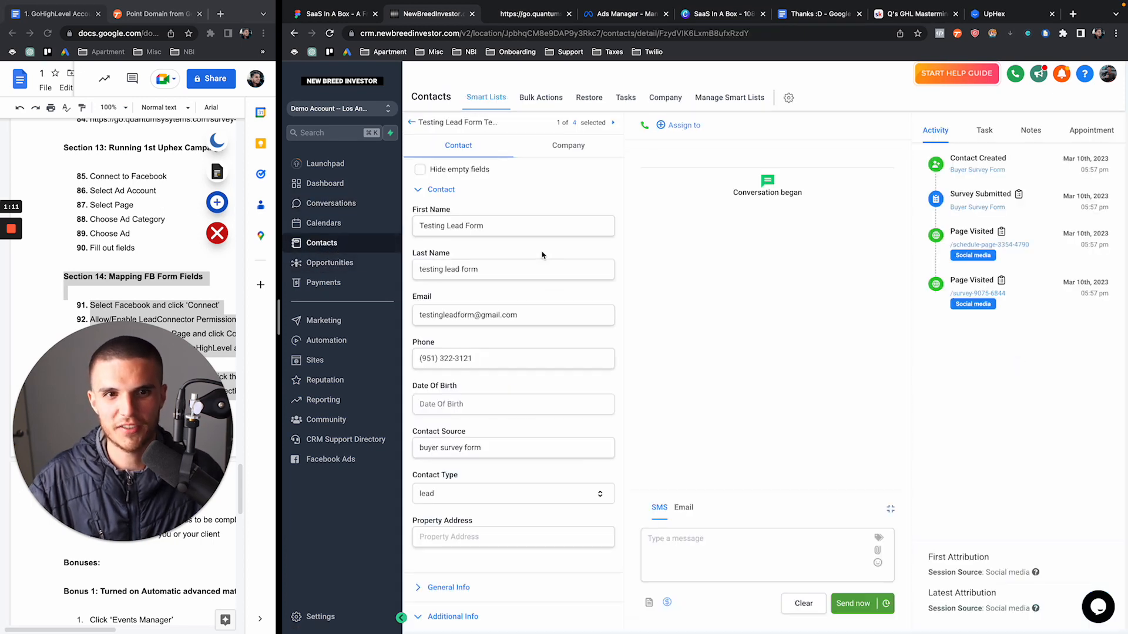
scroll(561, 379, "down", 5)
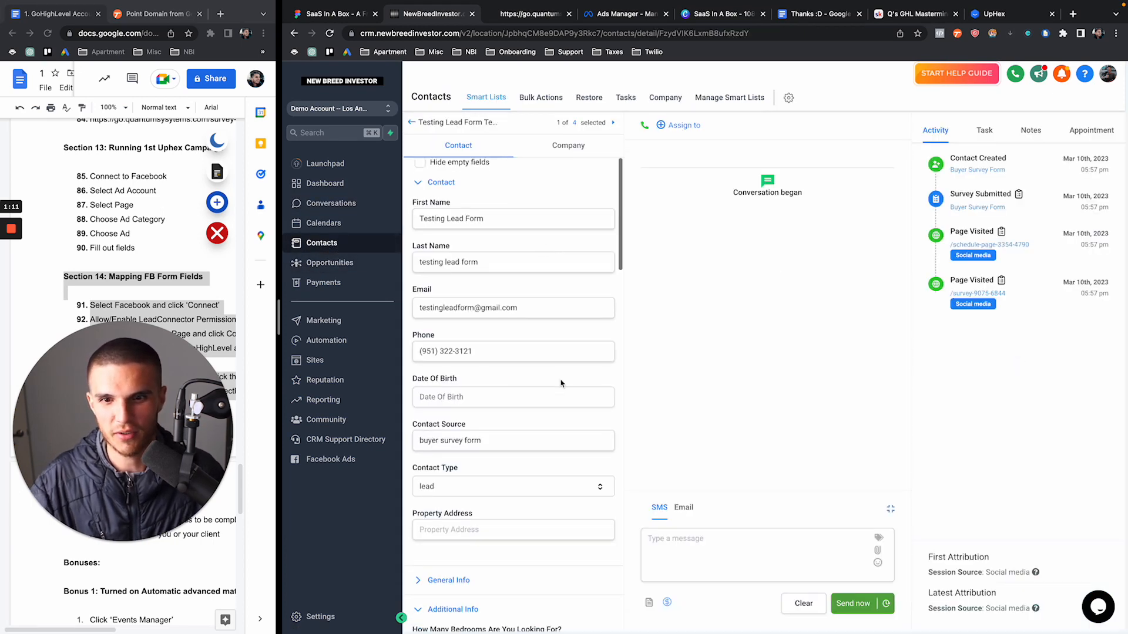
left_click(419, 364)
scroll(447, 379, "down", 5)
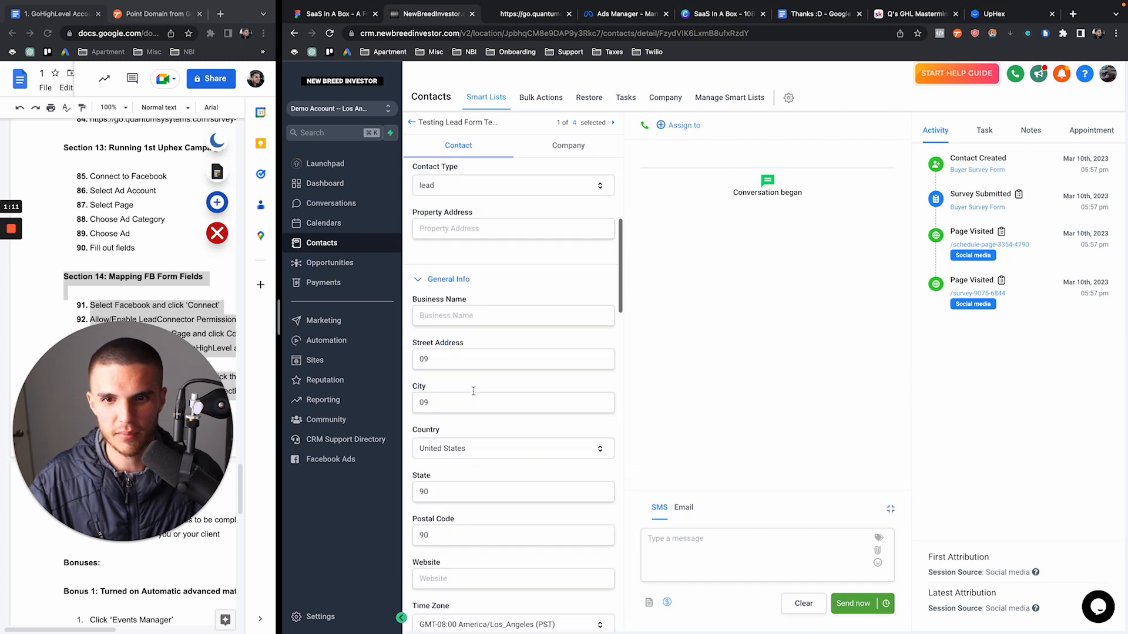
scroll(475, 394, "down", 15)
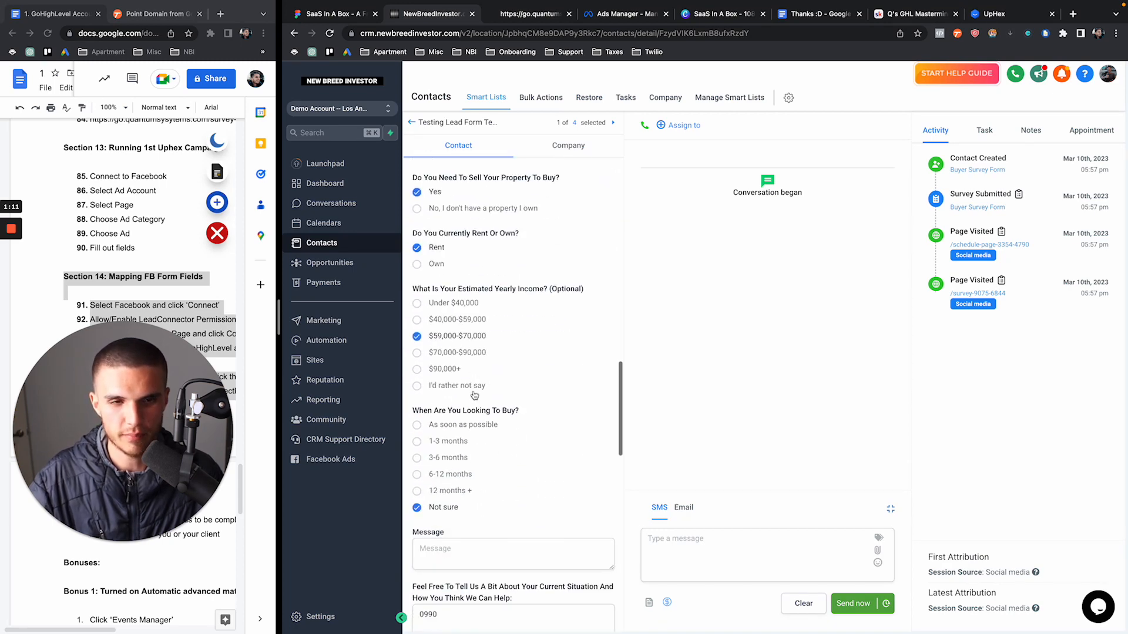
scroll(473, 390, "down", 15)
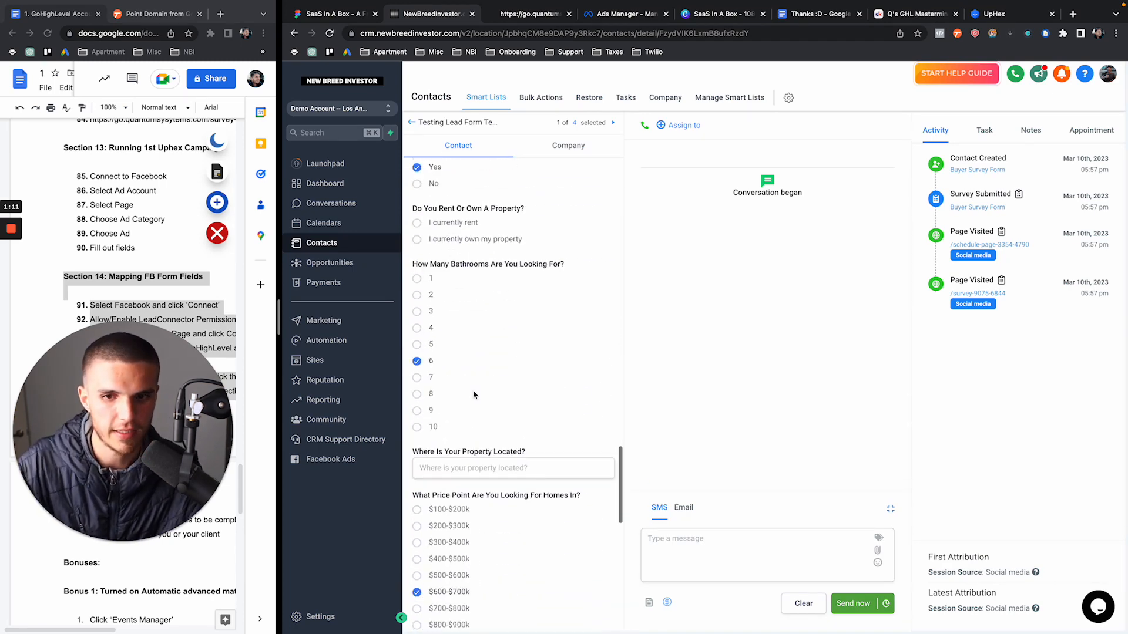
scroll(474, 392, "down", 3)
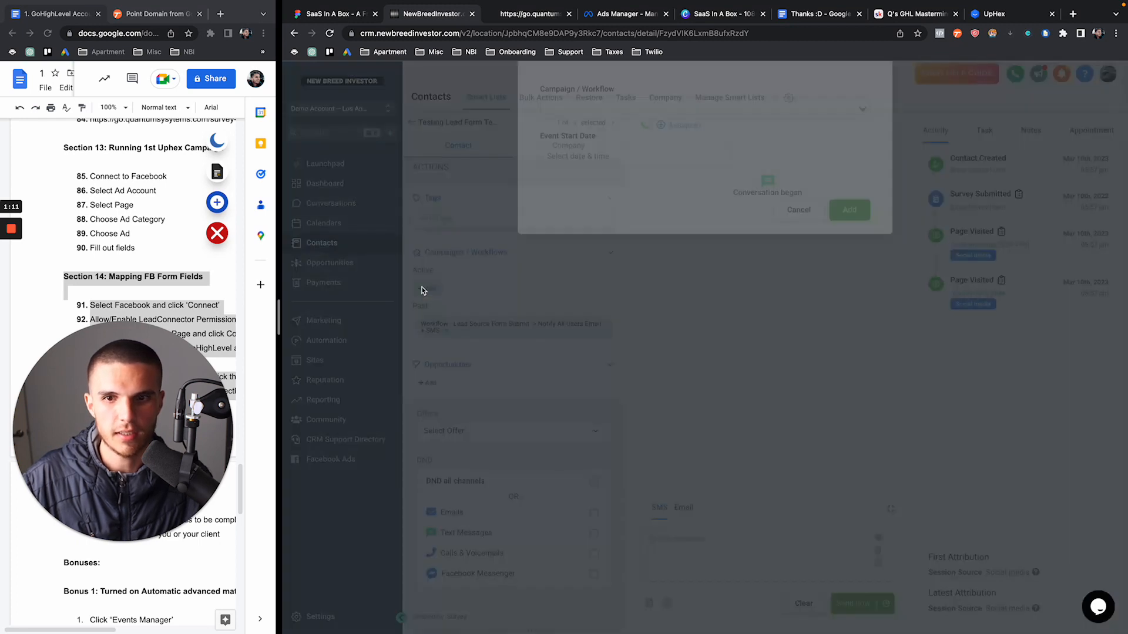
Enroll the test contact in the 'Phase 1 Follow Up: Custom List Of Homes Sequence: Buyer' workflow
left_click(427, 288)
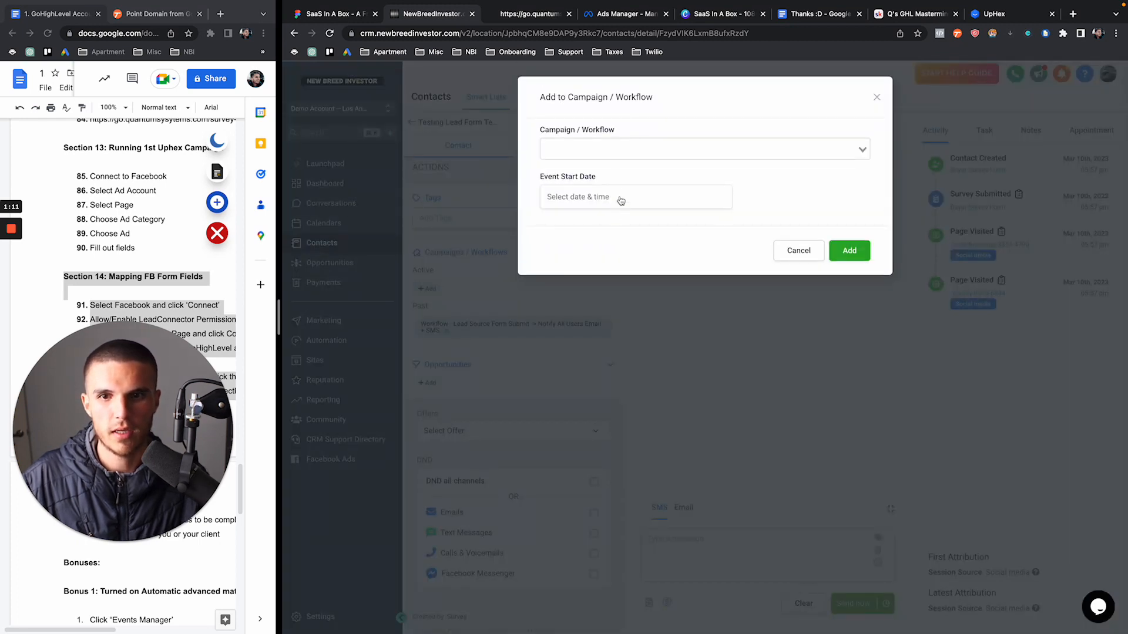
left_click(613, 150)
type("ph")
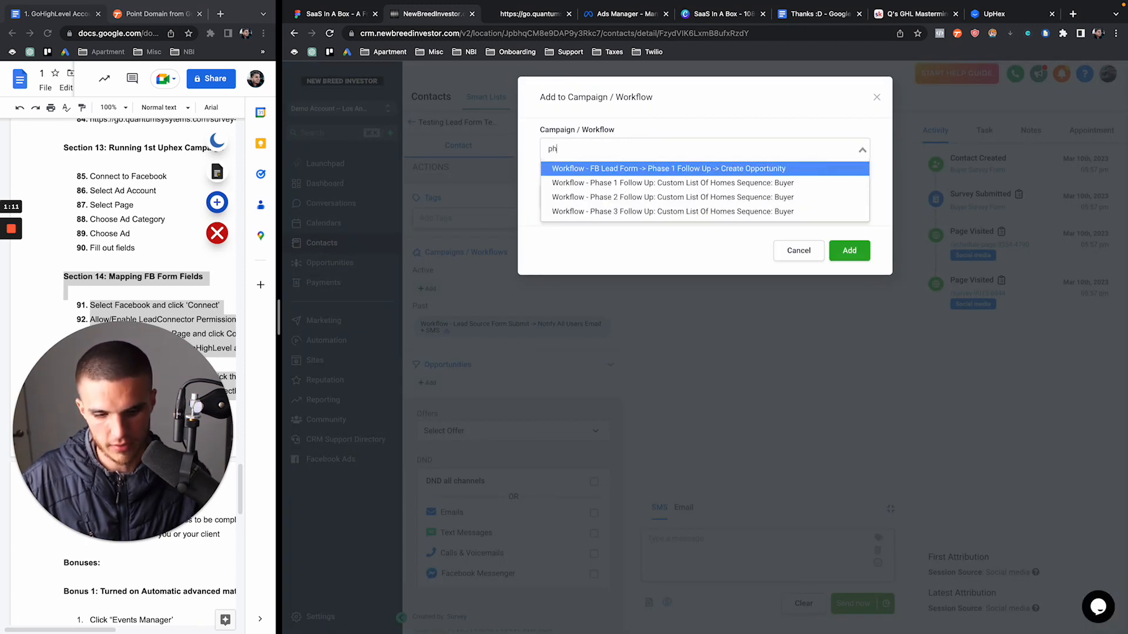
left_click(615, 181)
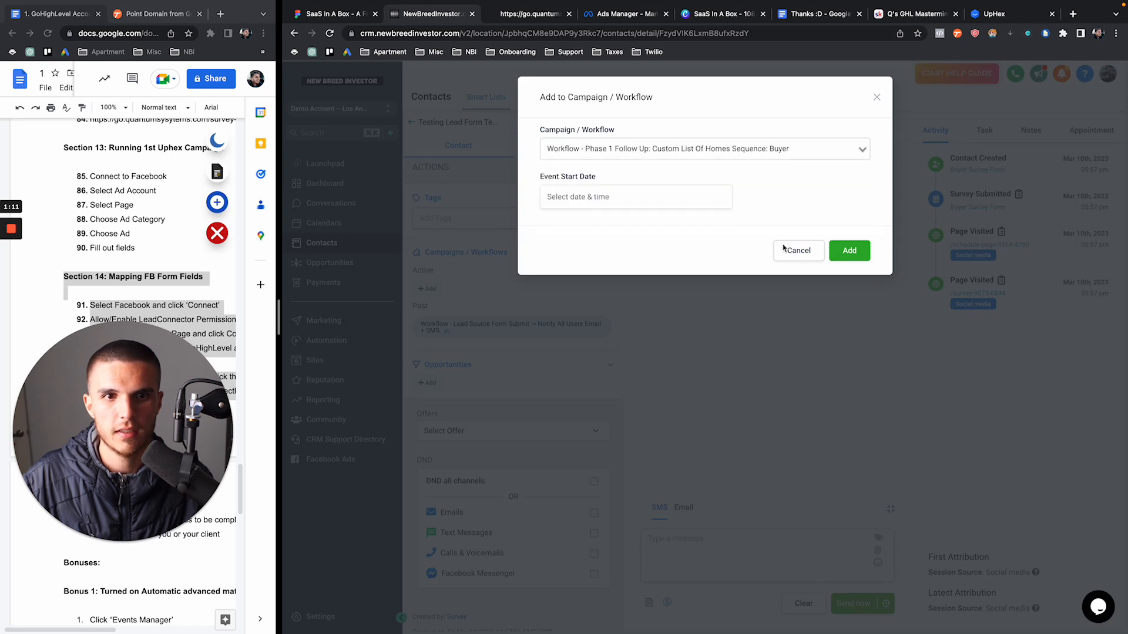
left_click(848, 250)
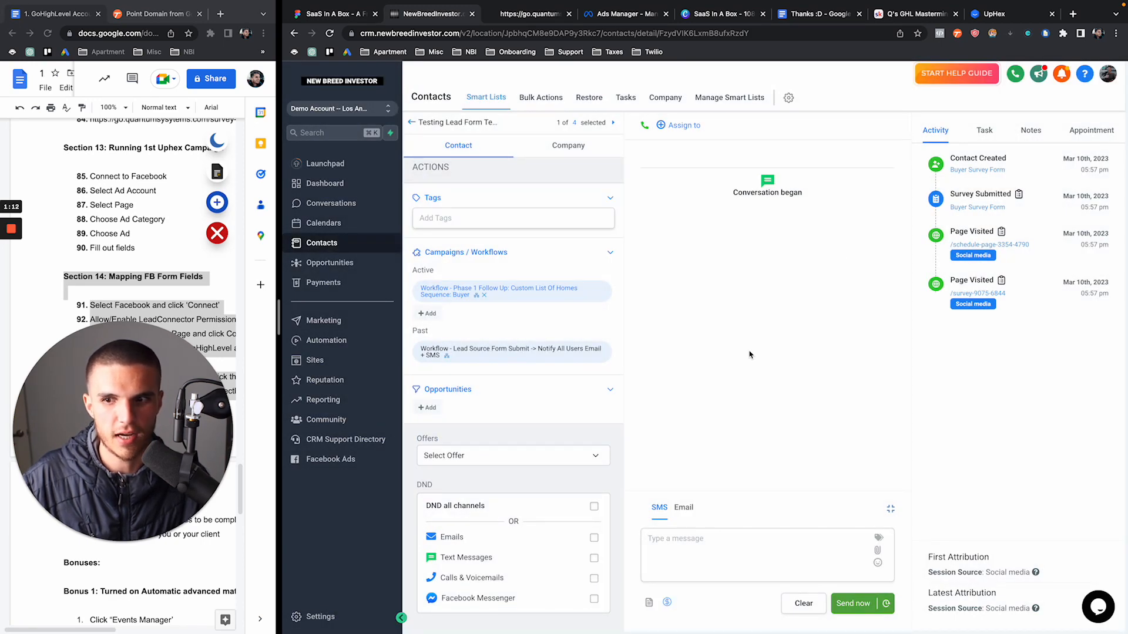
Scroll through the contact record and widen the notes document pane beside the CRM
scroll(571, 414, "down", 10)
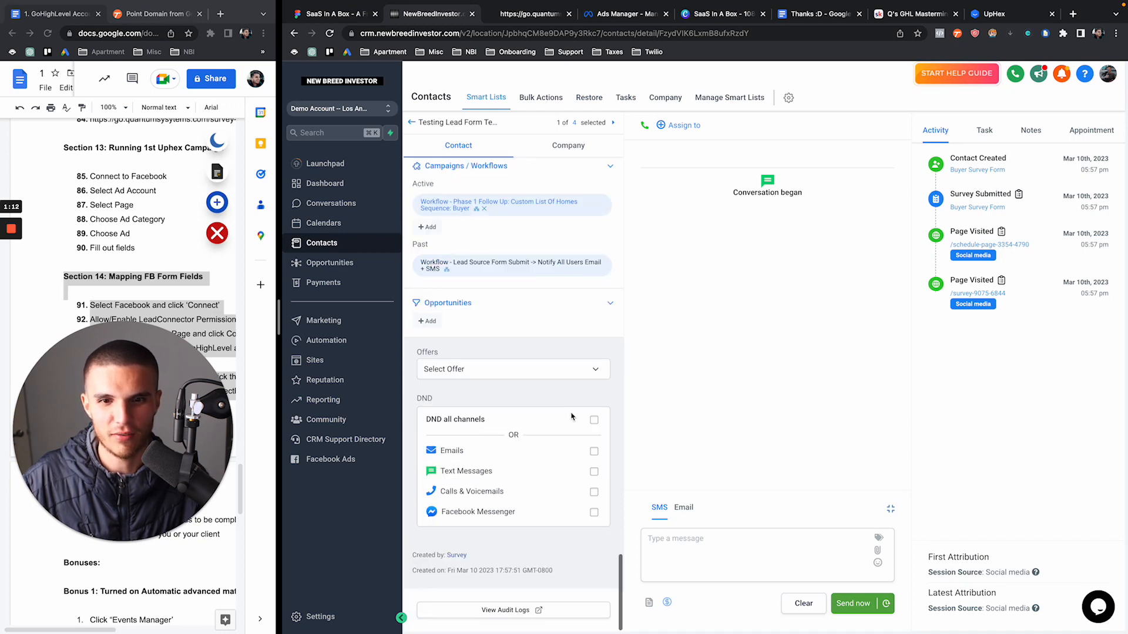
scroll(571, 413, "up", 15)
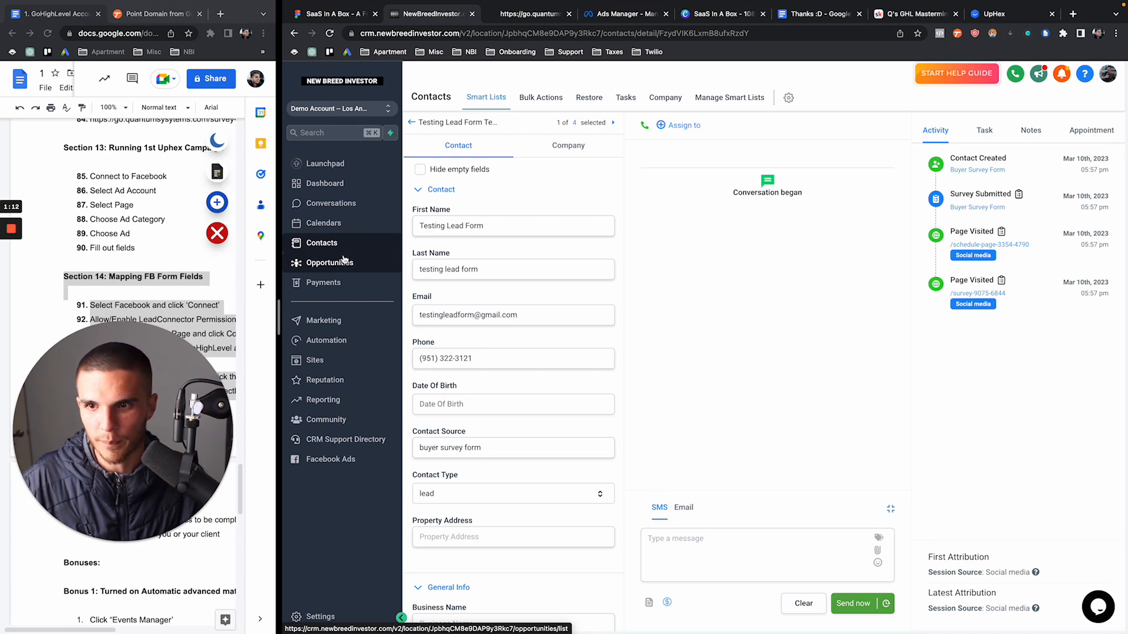
left_click_drag(280, 316, 319, 321)
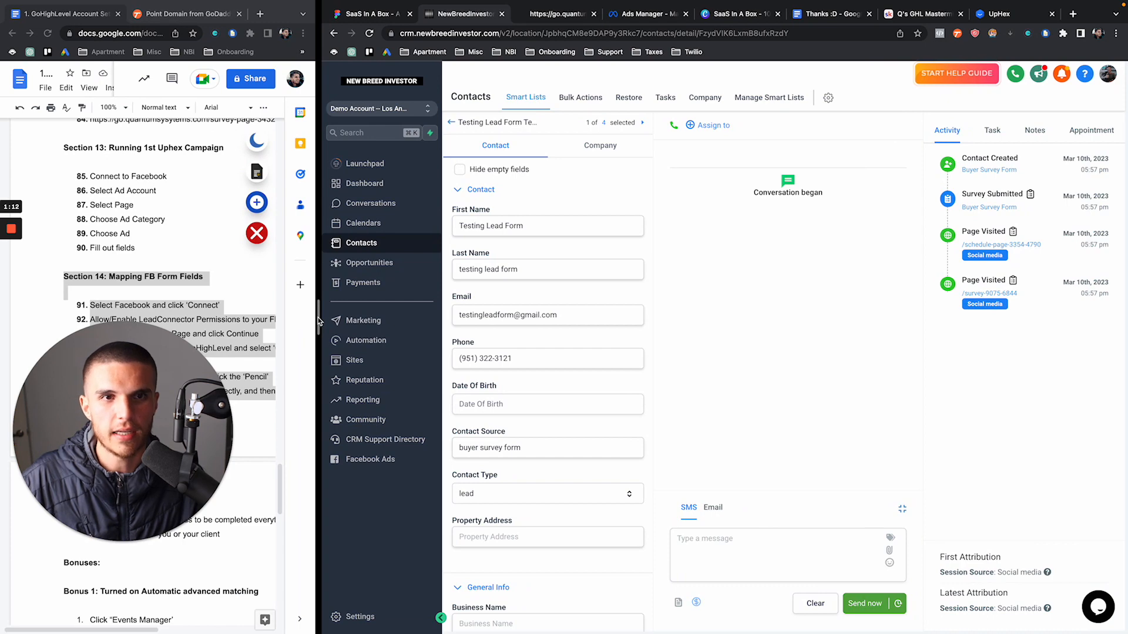
Read through the follow-up sequences in the Thanks :D document, then bring up Q's GHL Mastermind
left_click(832, 13)
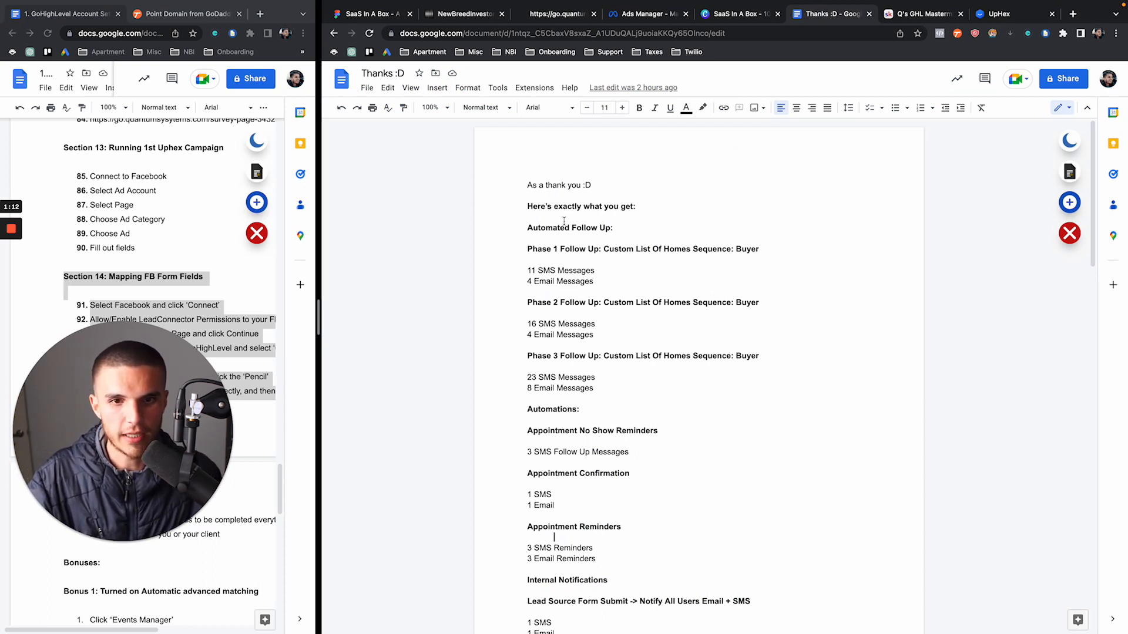
scroll(564, 222, "down", 1)
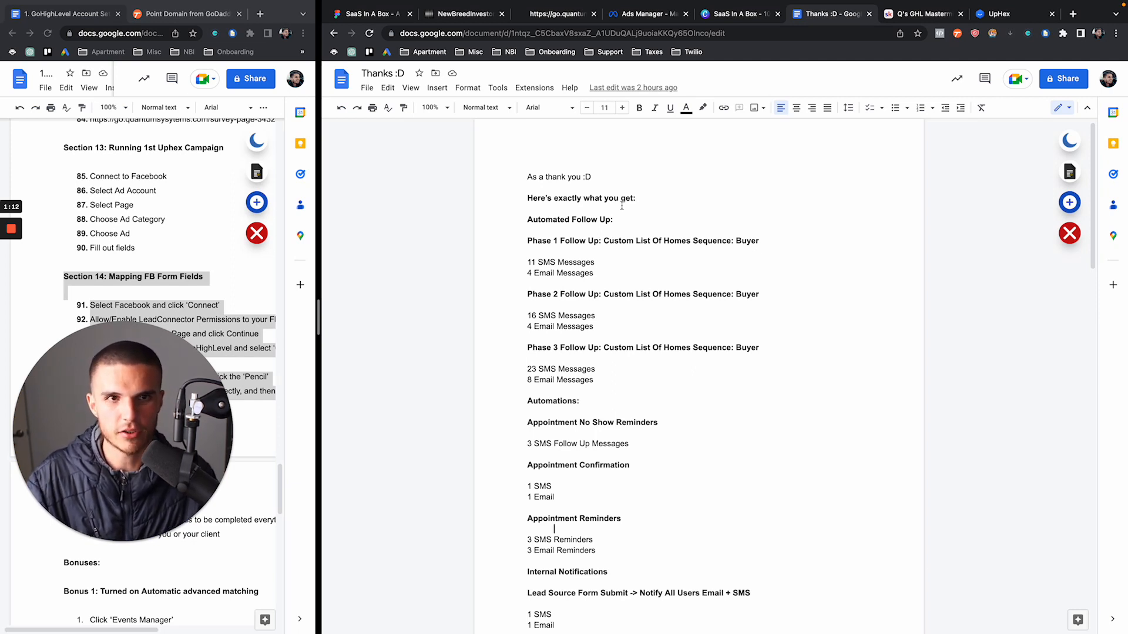
left_click(899, 16)
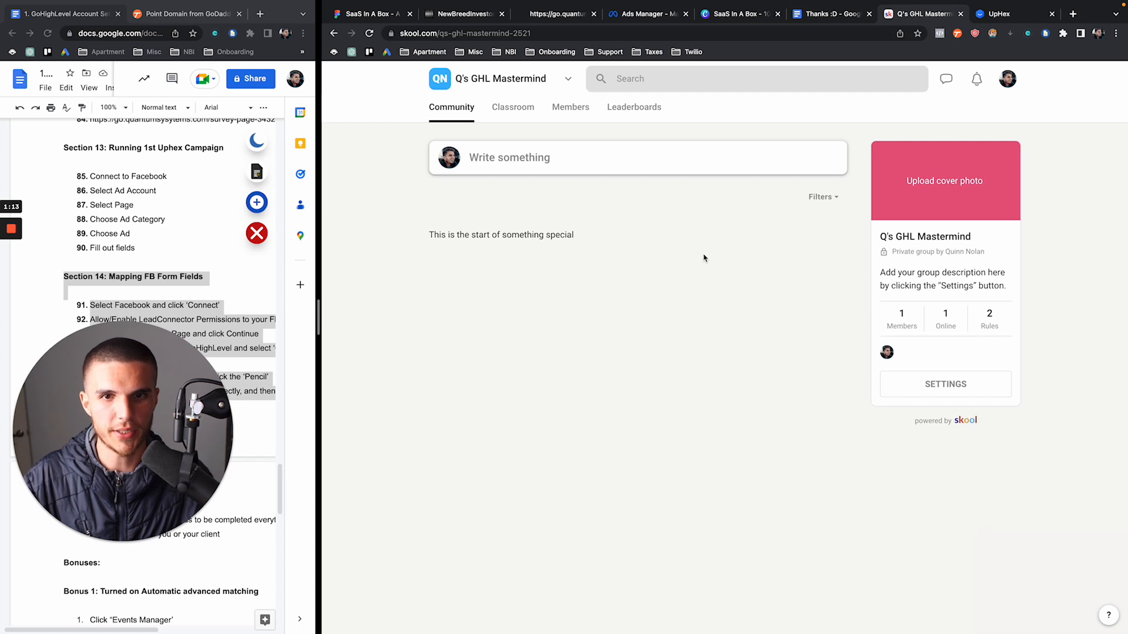
Go back to the CRM and show the Phase 1 Follow Up settings with the 09:00 AM–5:00 PM window
left_click(467, 14)
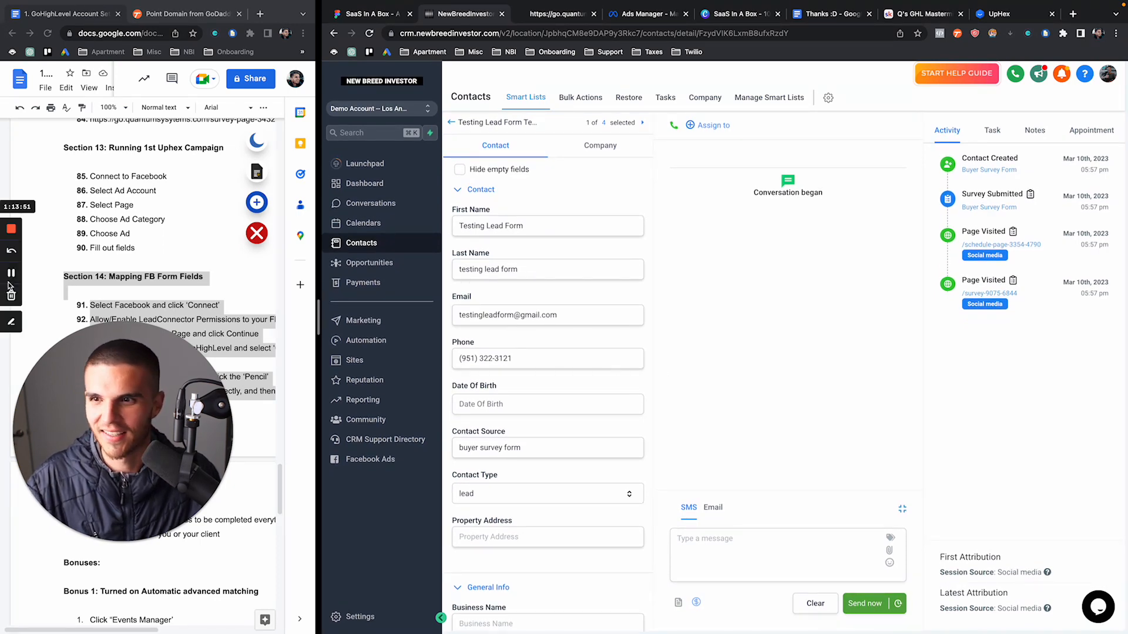
left_click(12, 273)
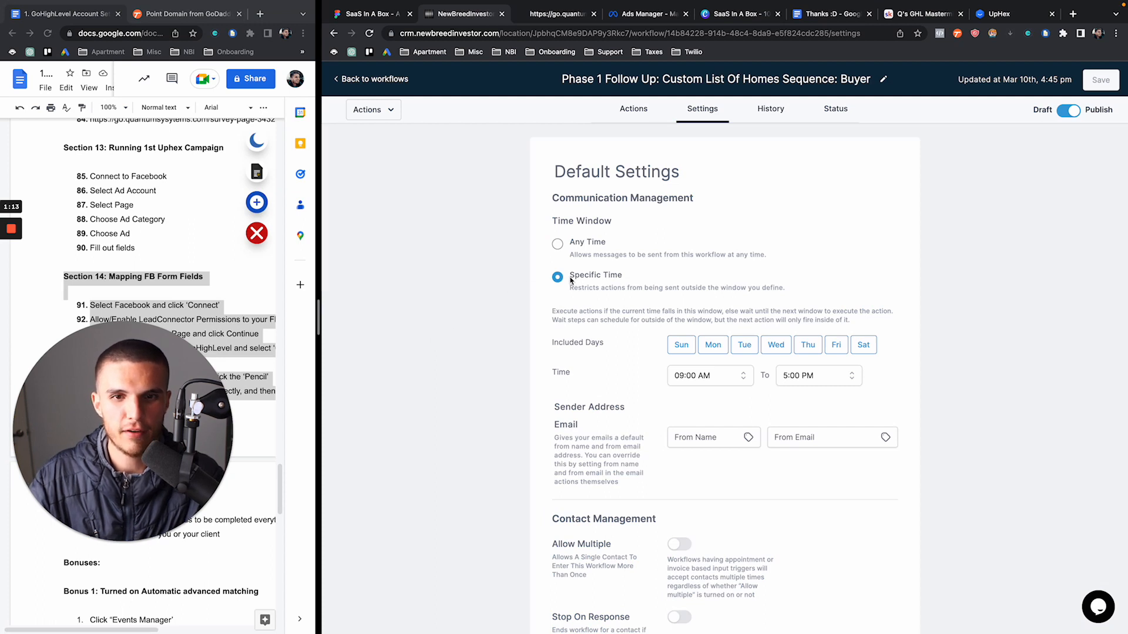
Change the Phase 1 Follow Up time window from Specific Time to Any Time and save
left_click_drag(569, 275, 622, 281)
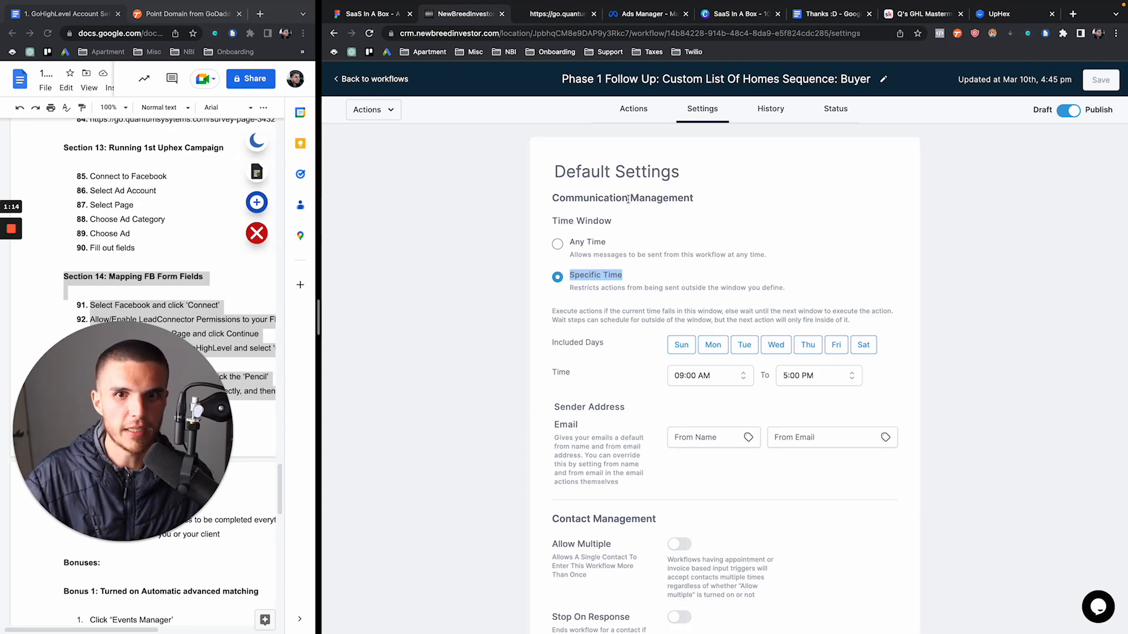
mouse_move(938, 5)
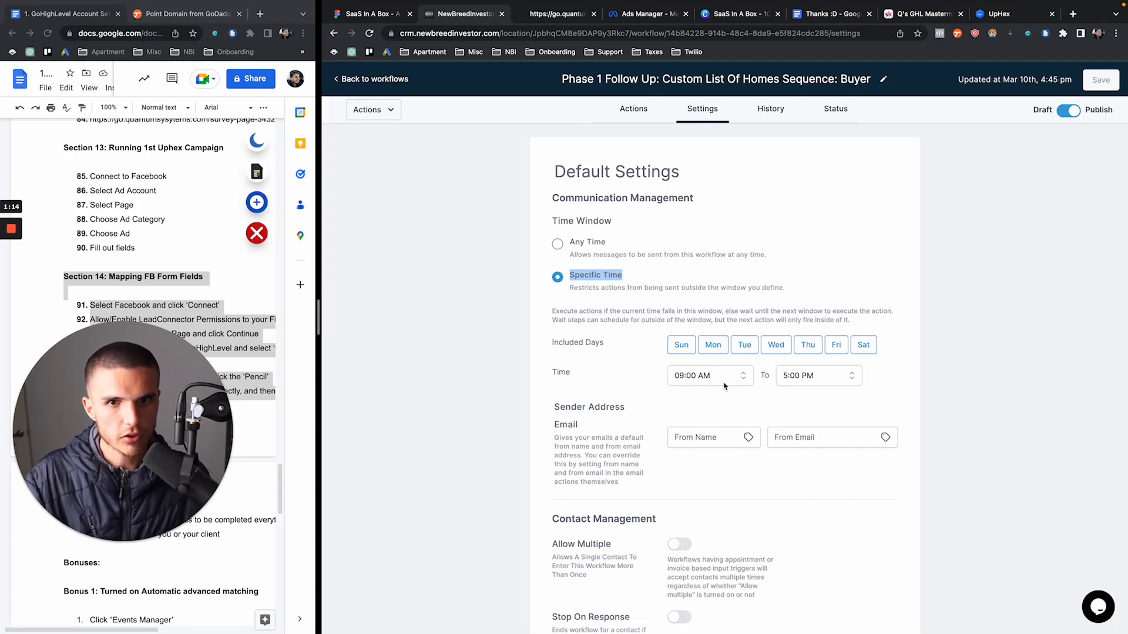
left_click(558, 246)
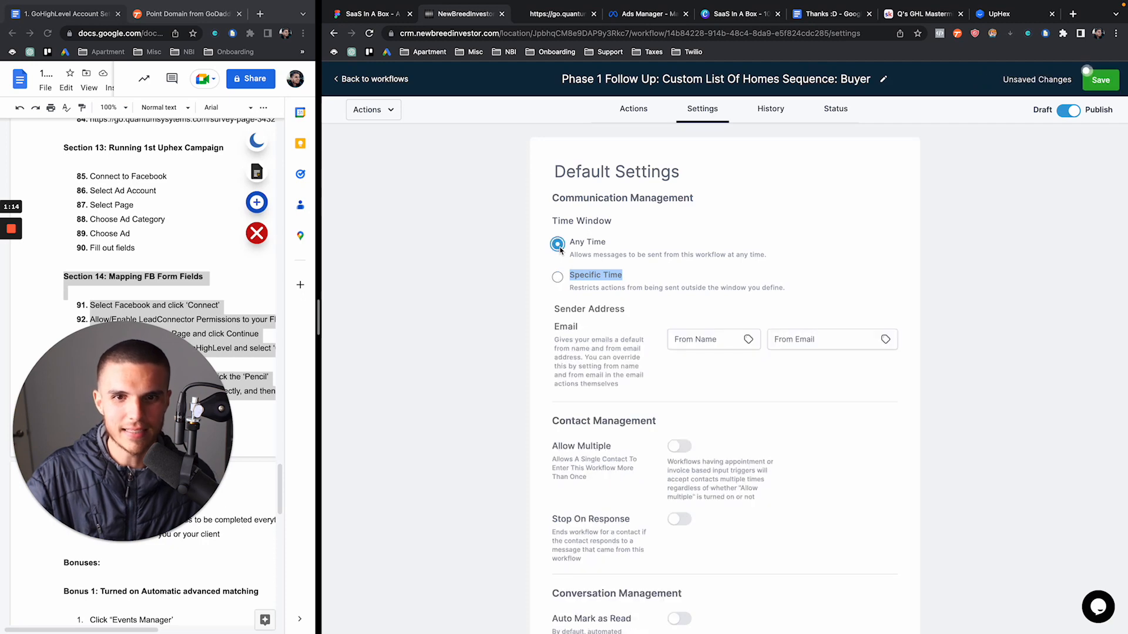
left_click(1099, 80)
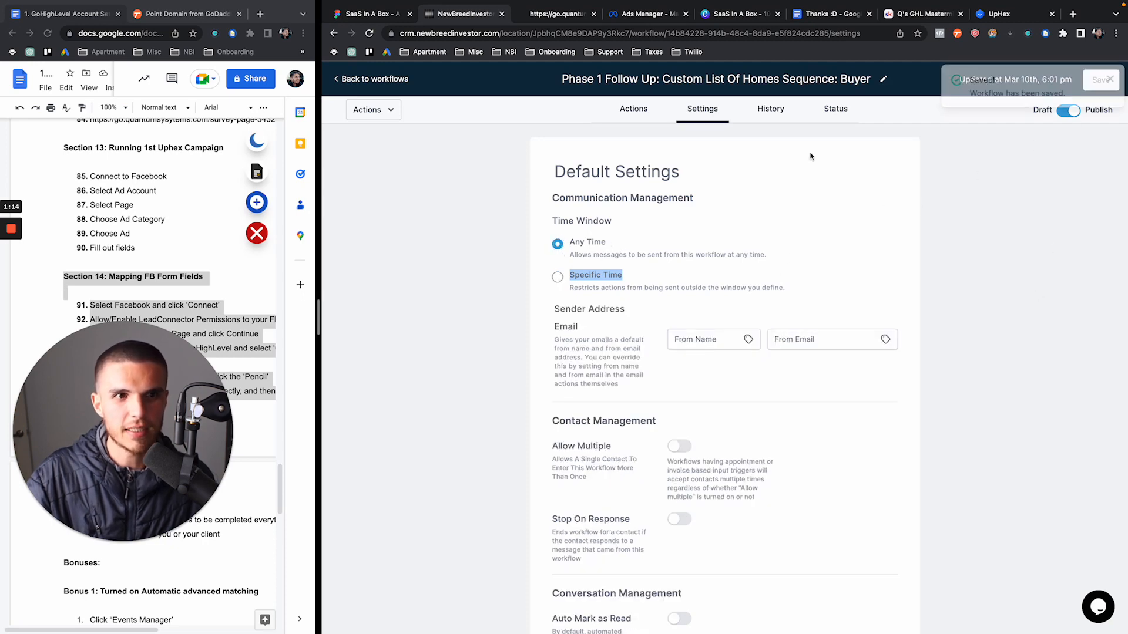
Return to the workflows list and submit a new test lead through the Lead Ads Testing Tool
left_click(371, 82)
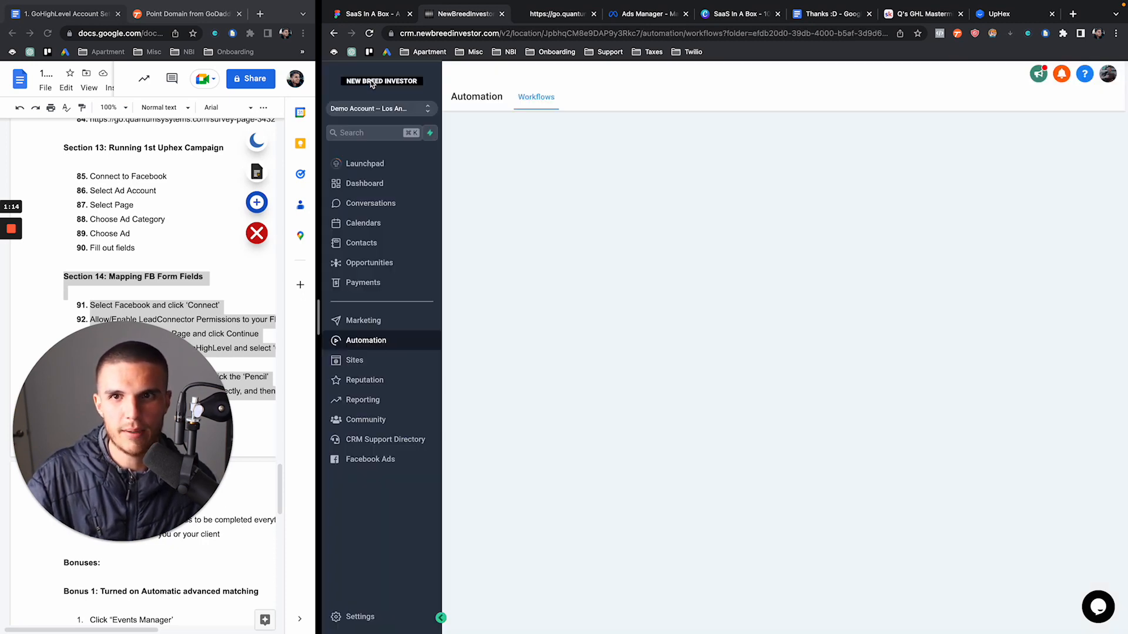
mouse_move(681, 270)
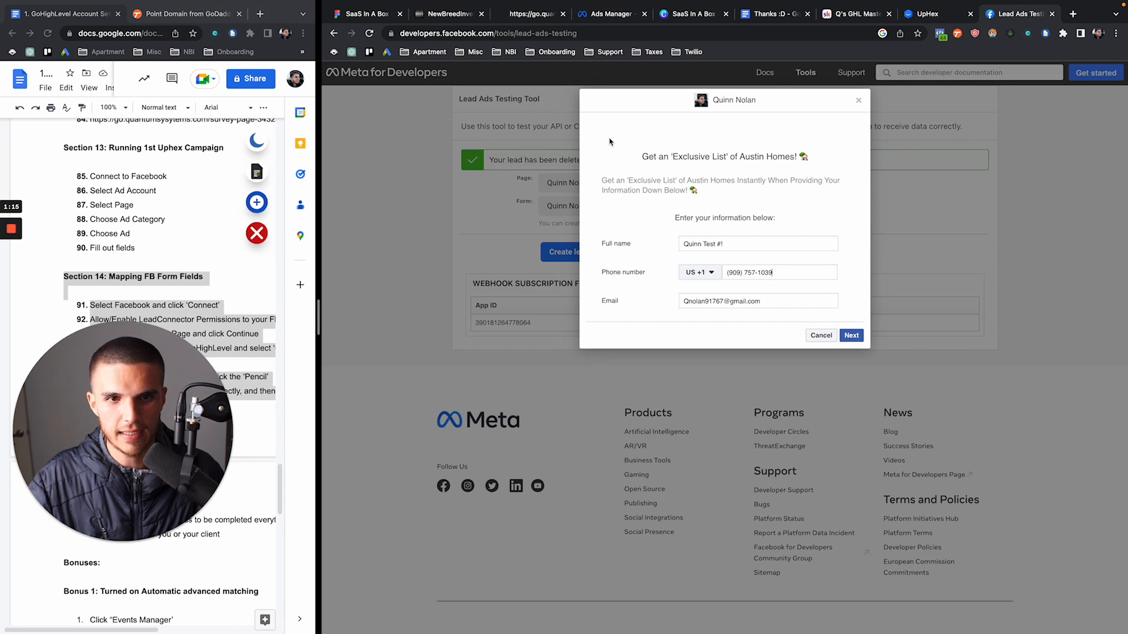
left_click(856, 332)
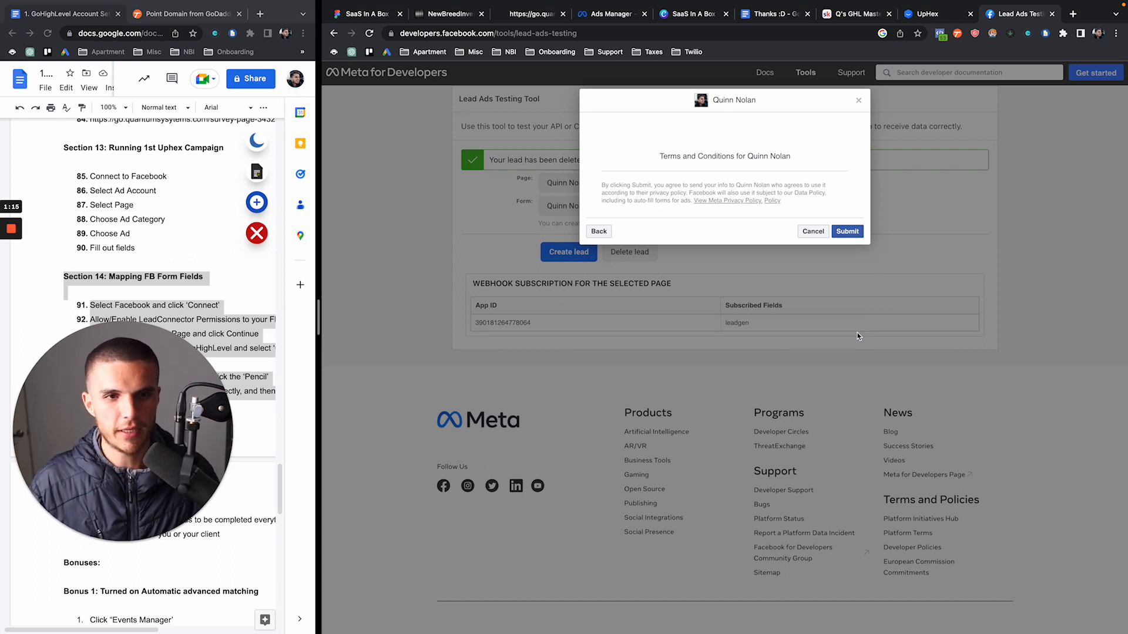
left_click(847, 232)
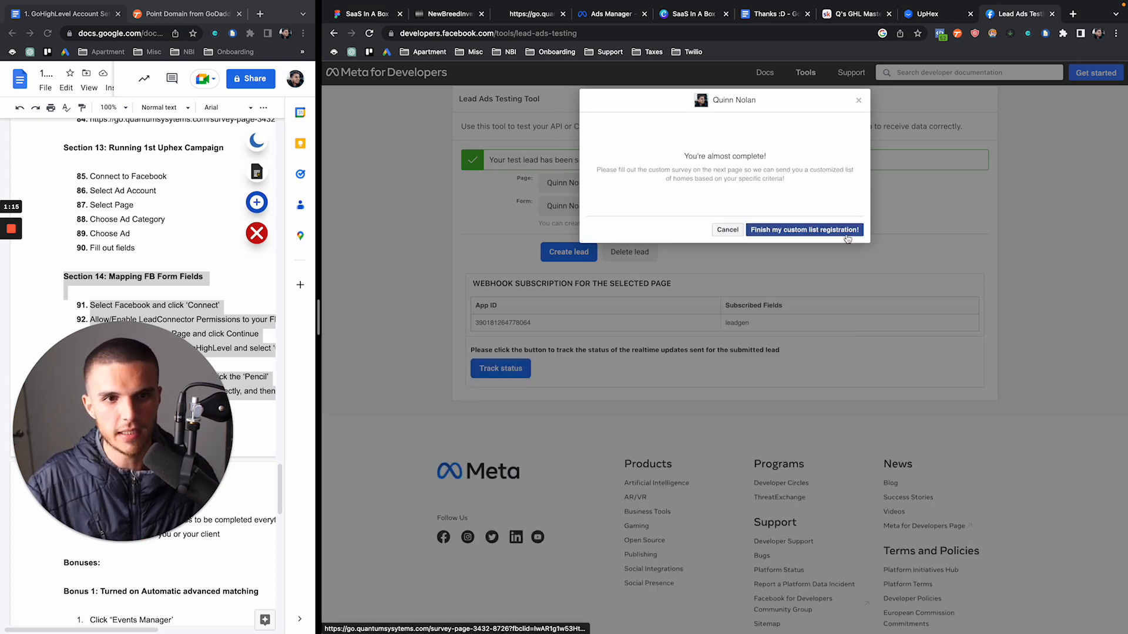
left_click(452, 14)
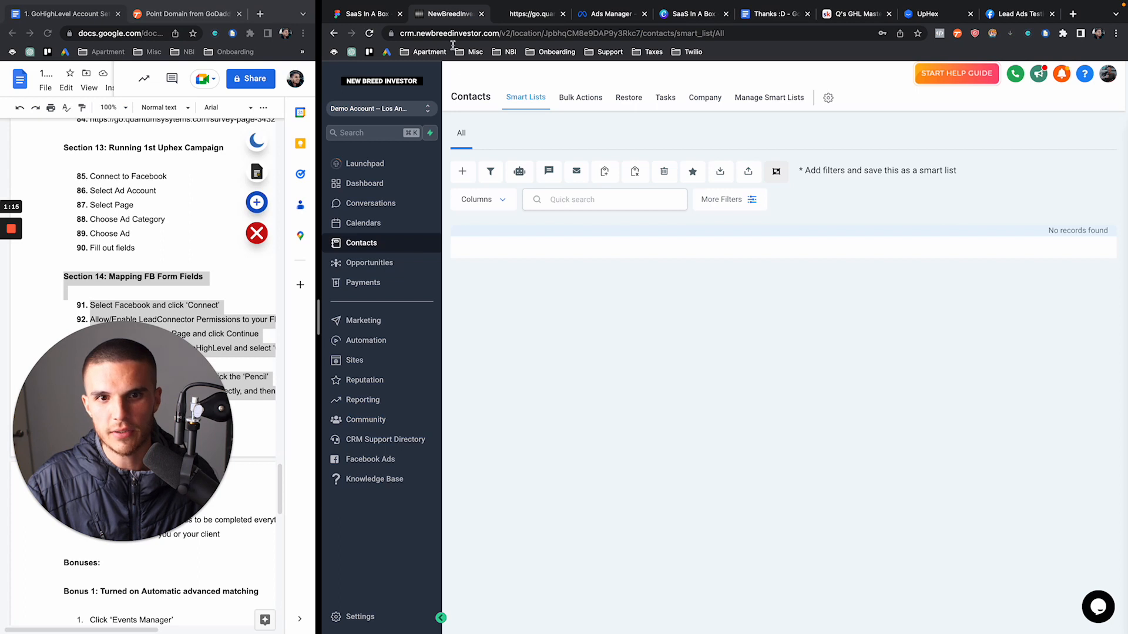
Reload Contacts, open the new test lead, and review its automatic SMS
left_click(369, 33)
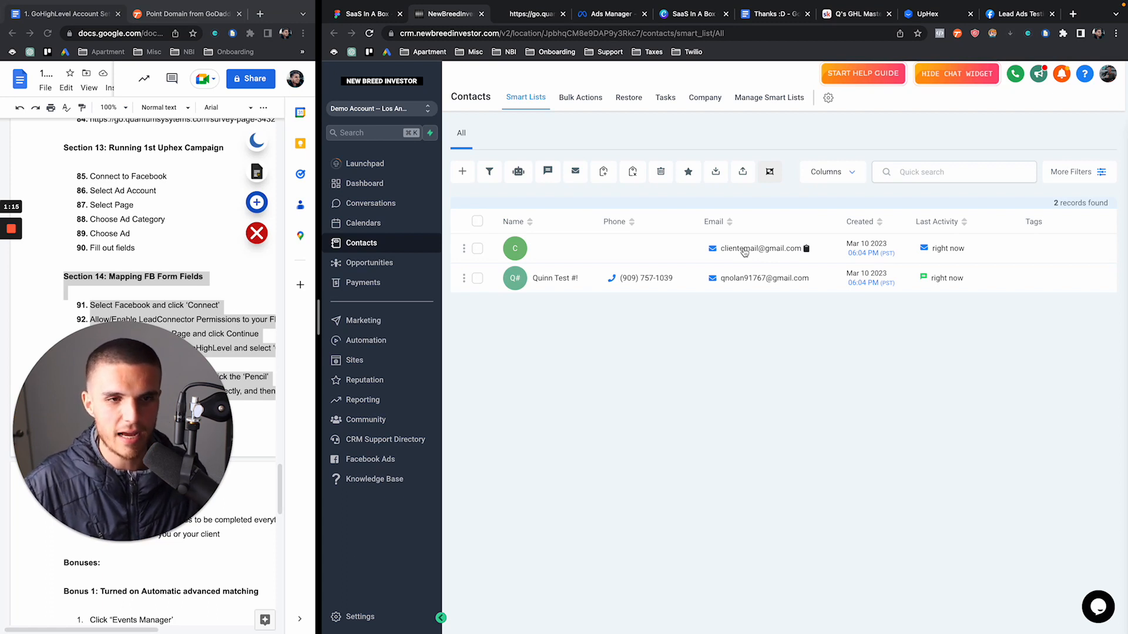
left_click(556, 280)
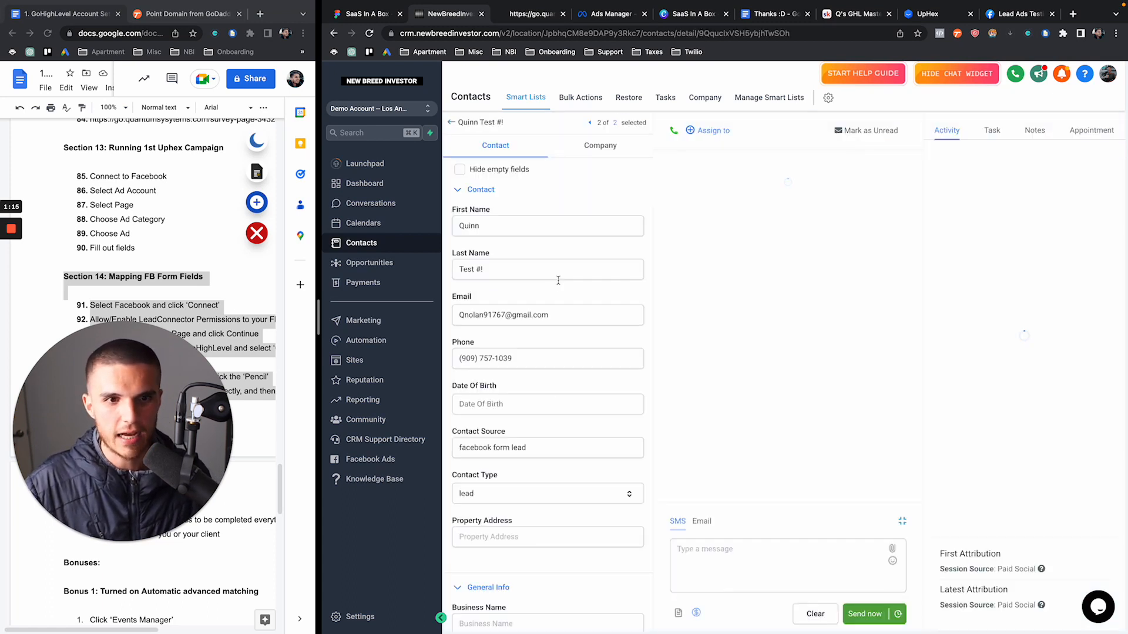
left_click_drag(699, 273, 823, 376)
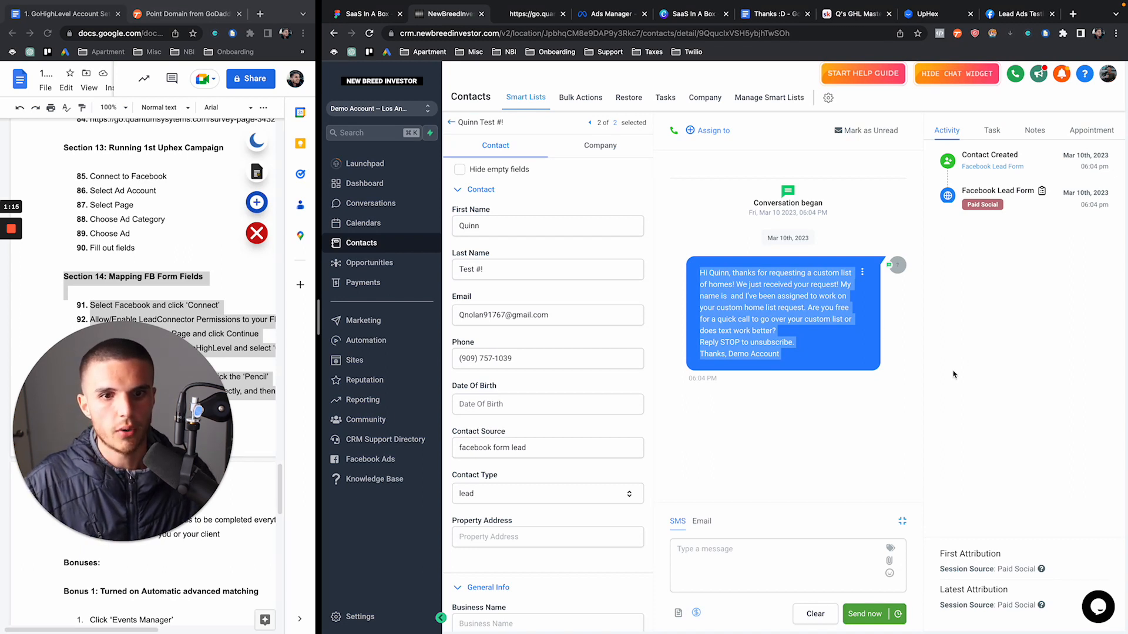
left_click(839, 456)
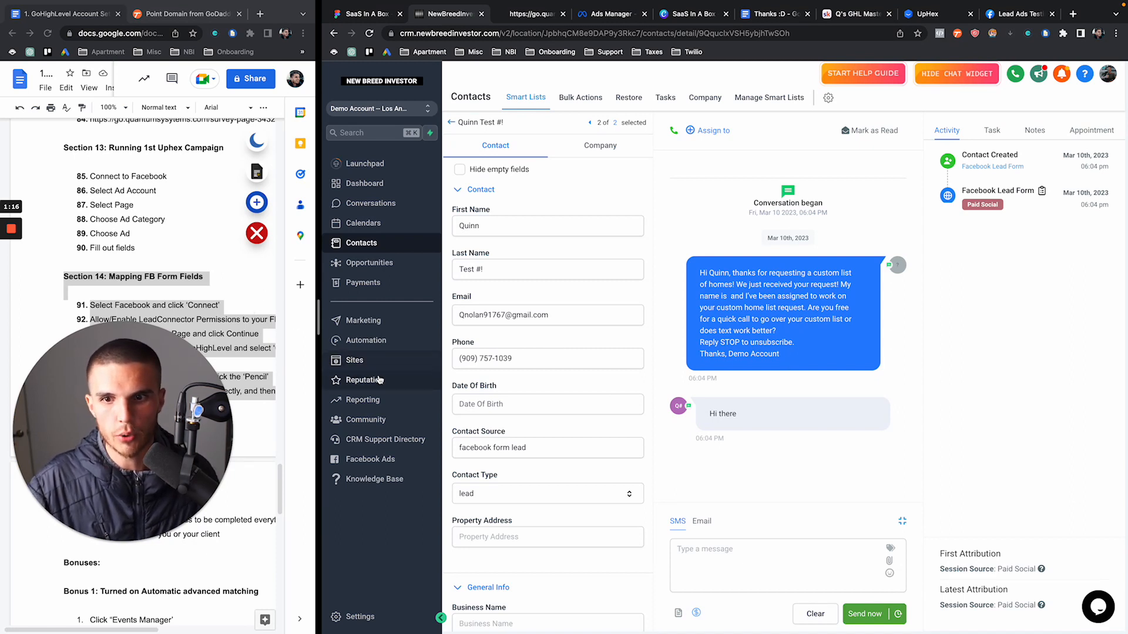
Check Phase 1 Follow Up in the Automated Follow Up folder shows 3 enrolled
left_click(397, 349)
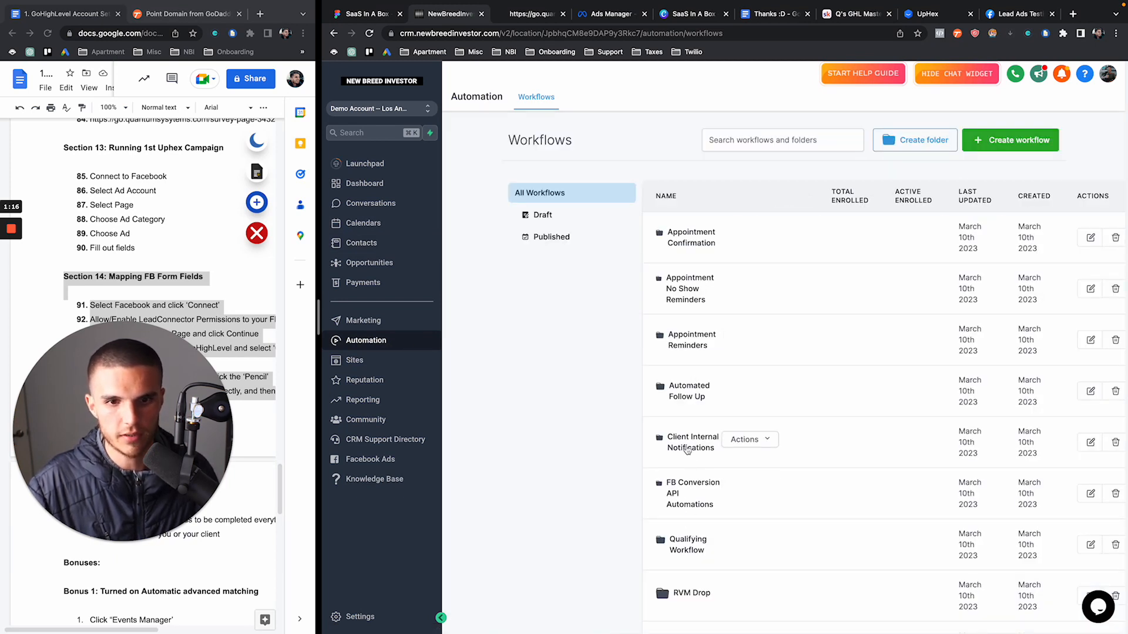
left_click(688, 391)
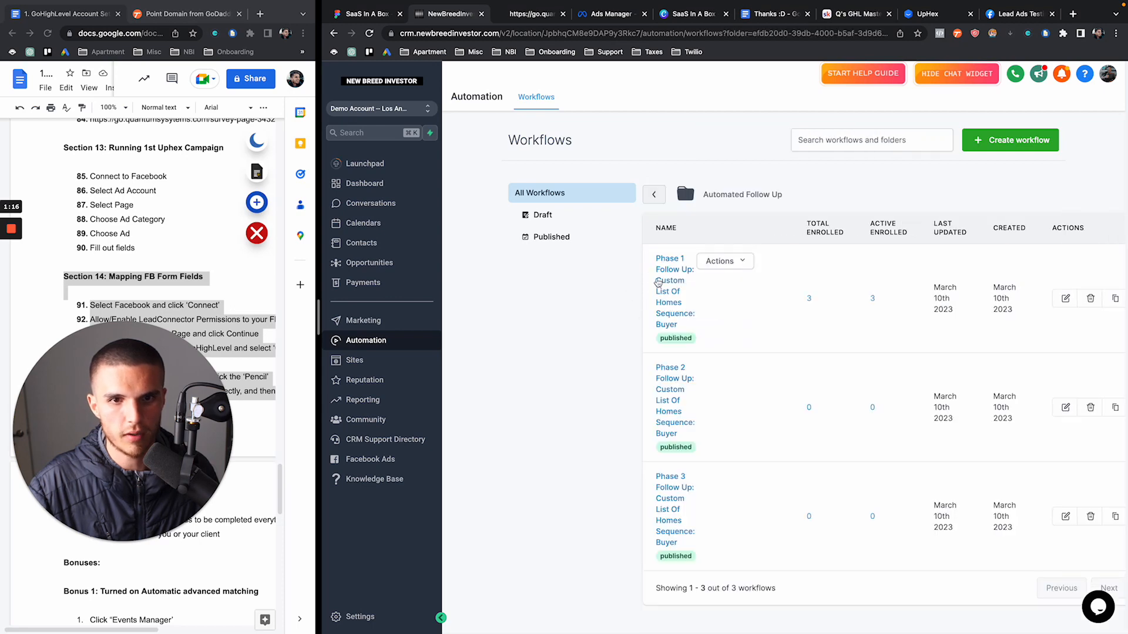
left_click(657, 283)
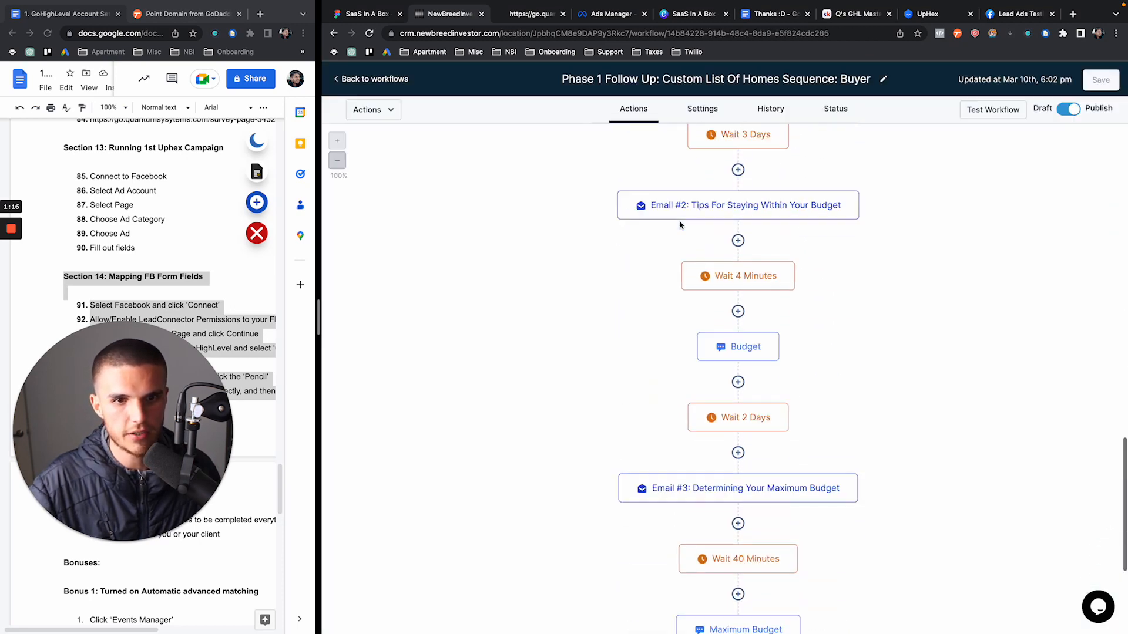
left_click(353, 82)
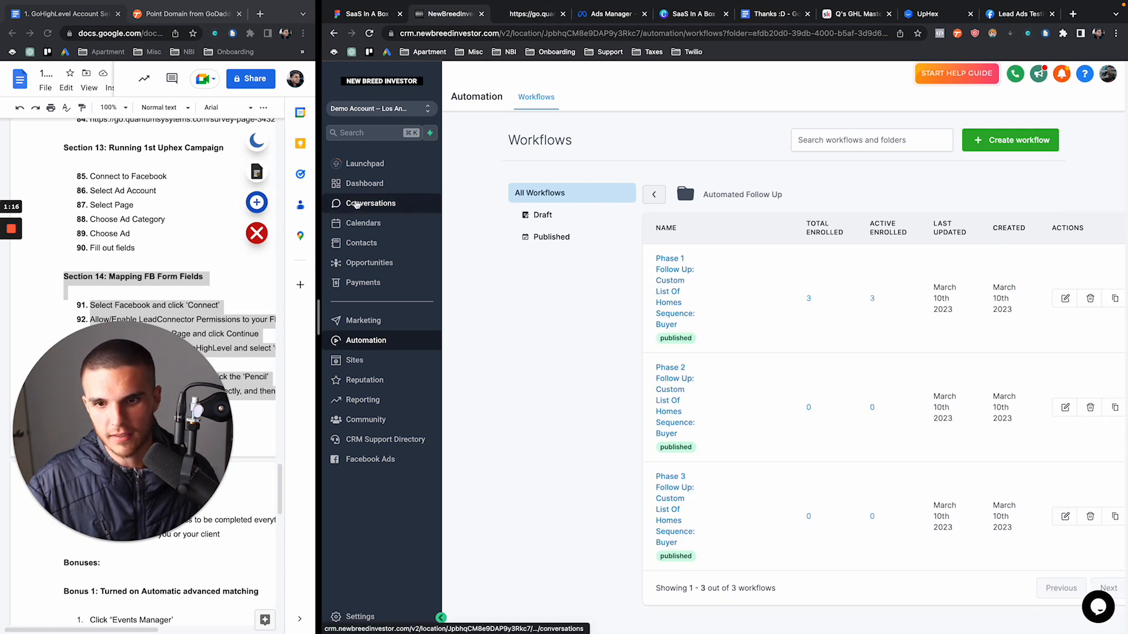
left_click(1034, 13)
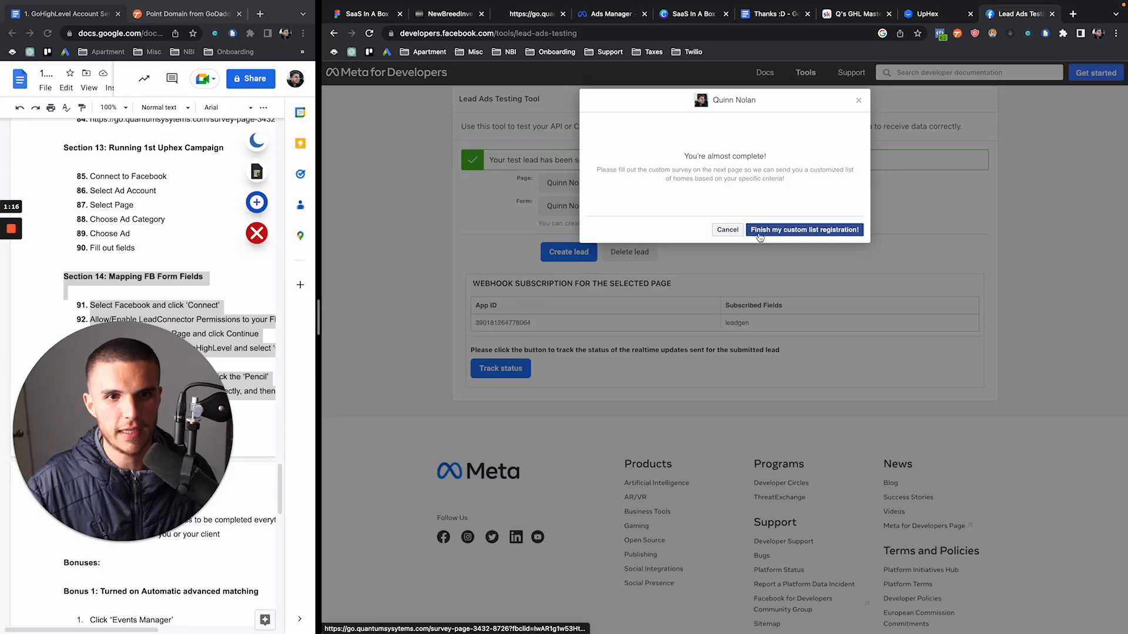
Finish the lead form with 'Finish my custom list registration!' to reach the Austin homes survey
left_click(811, 231)
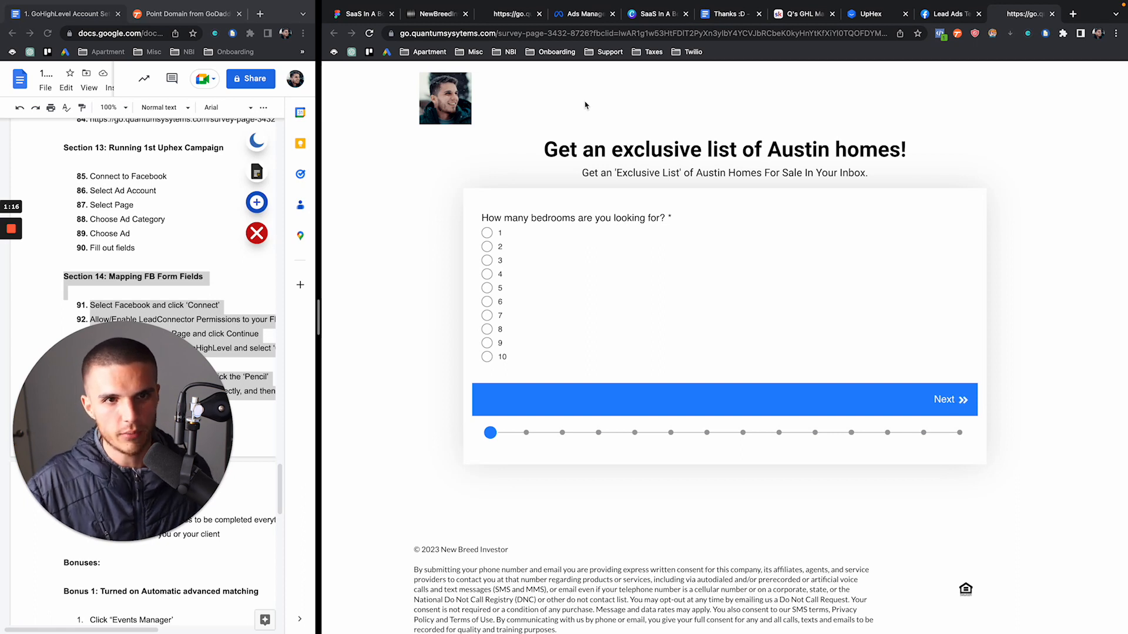
Glance over the booking, CRM and Austin survey tabs, returning workflows to the top-level folders
left_click(507, 14)
left_click(457, 18)
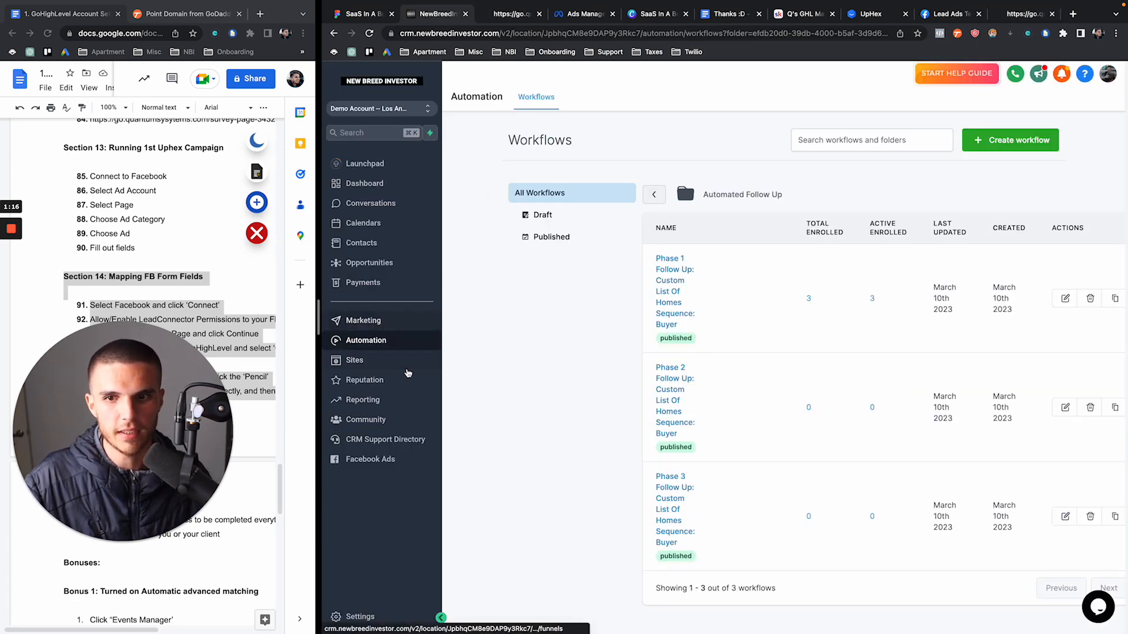
left_click(653, 194)
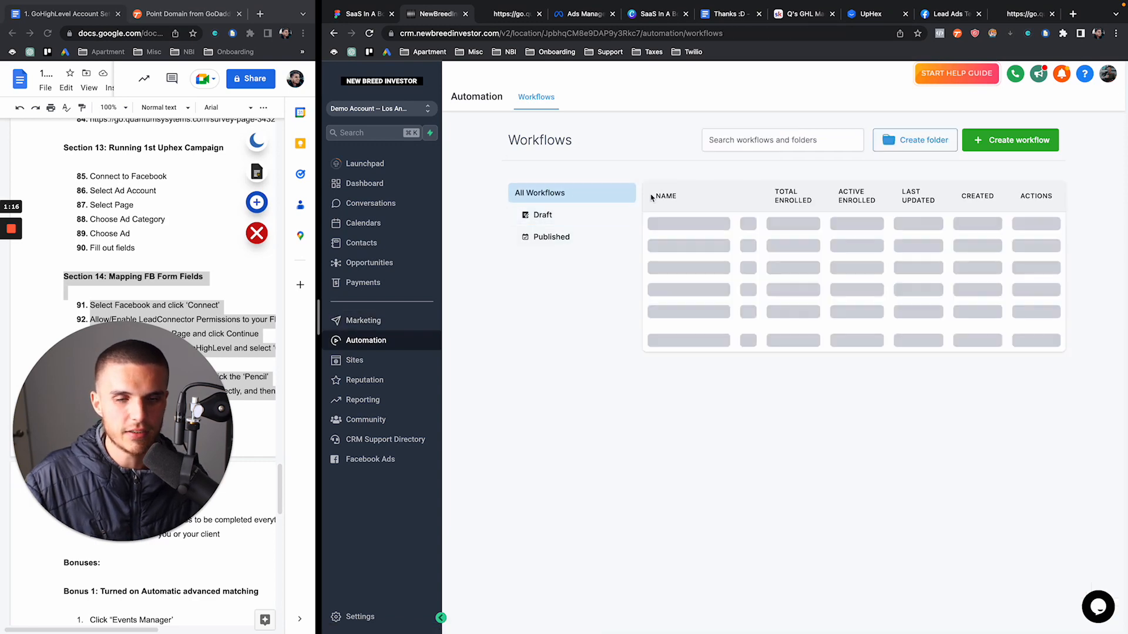
left_click(1035, 17)
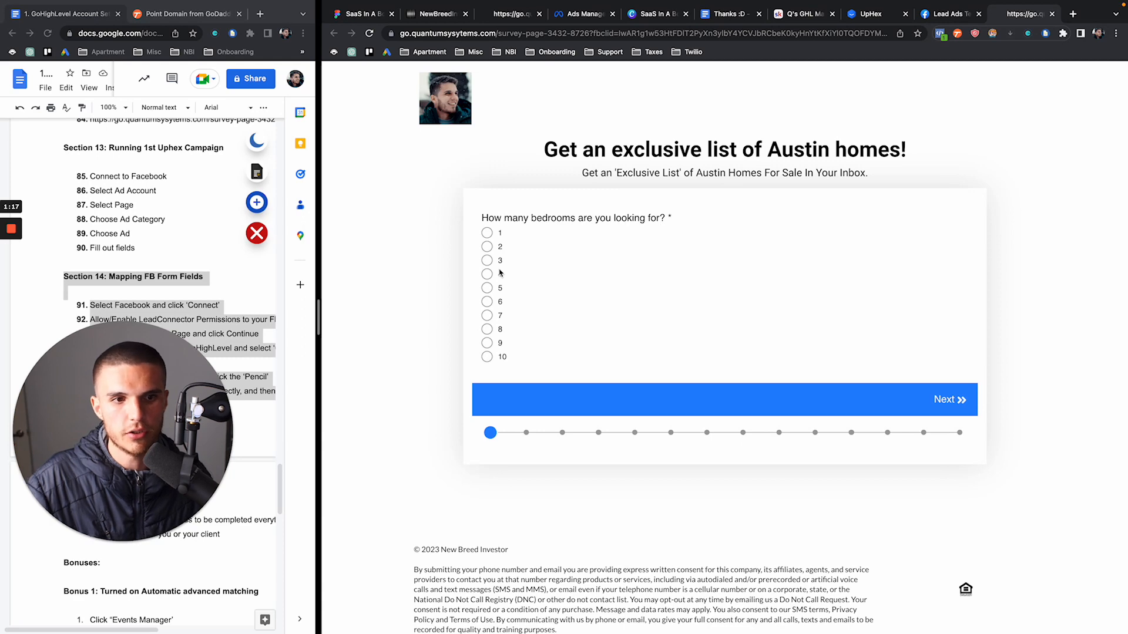
left_click(446, 16)
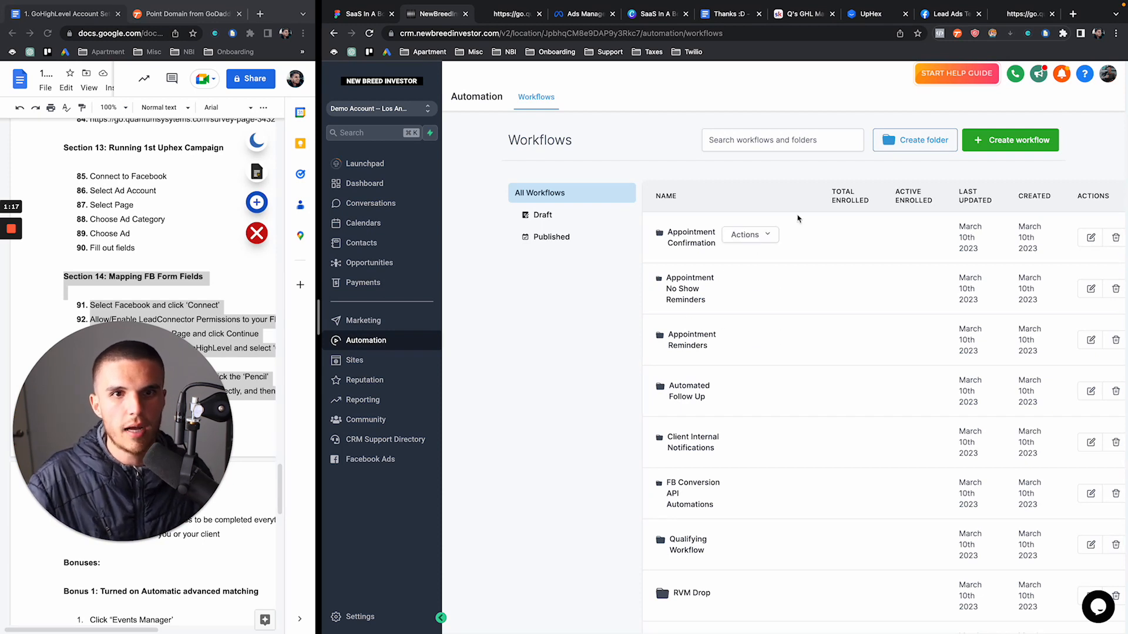
left_click(805, 16)
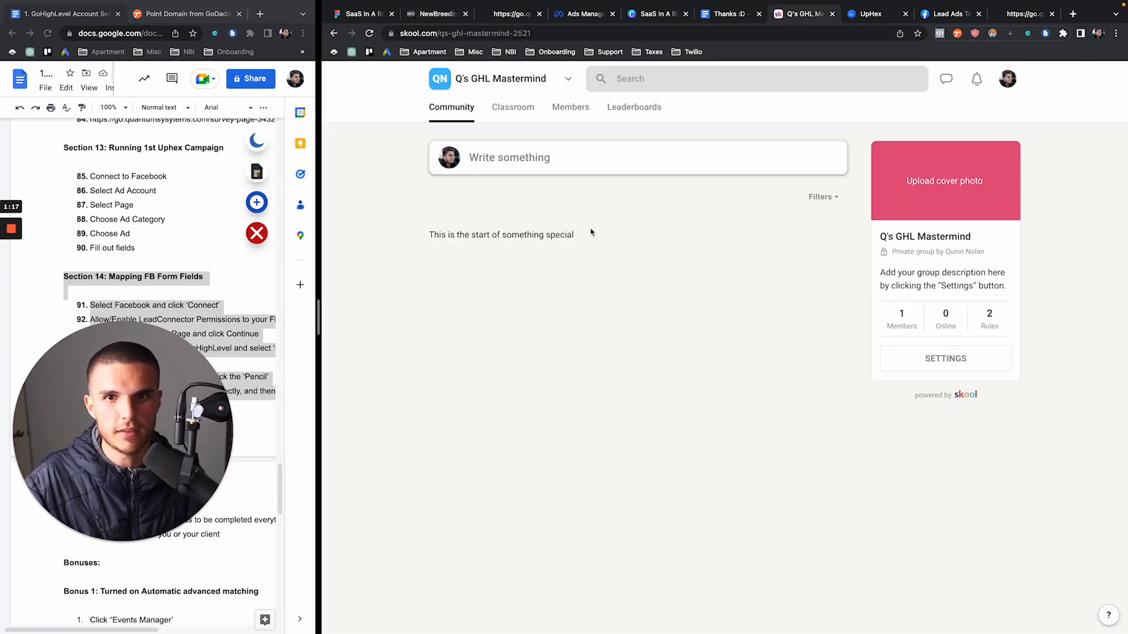